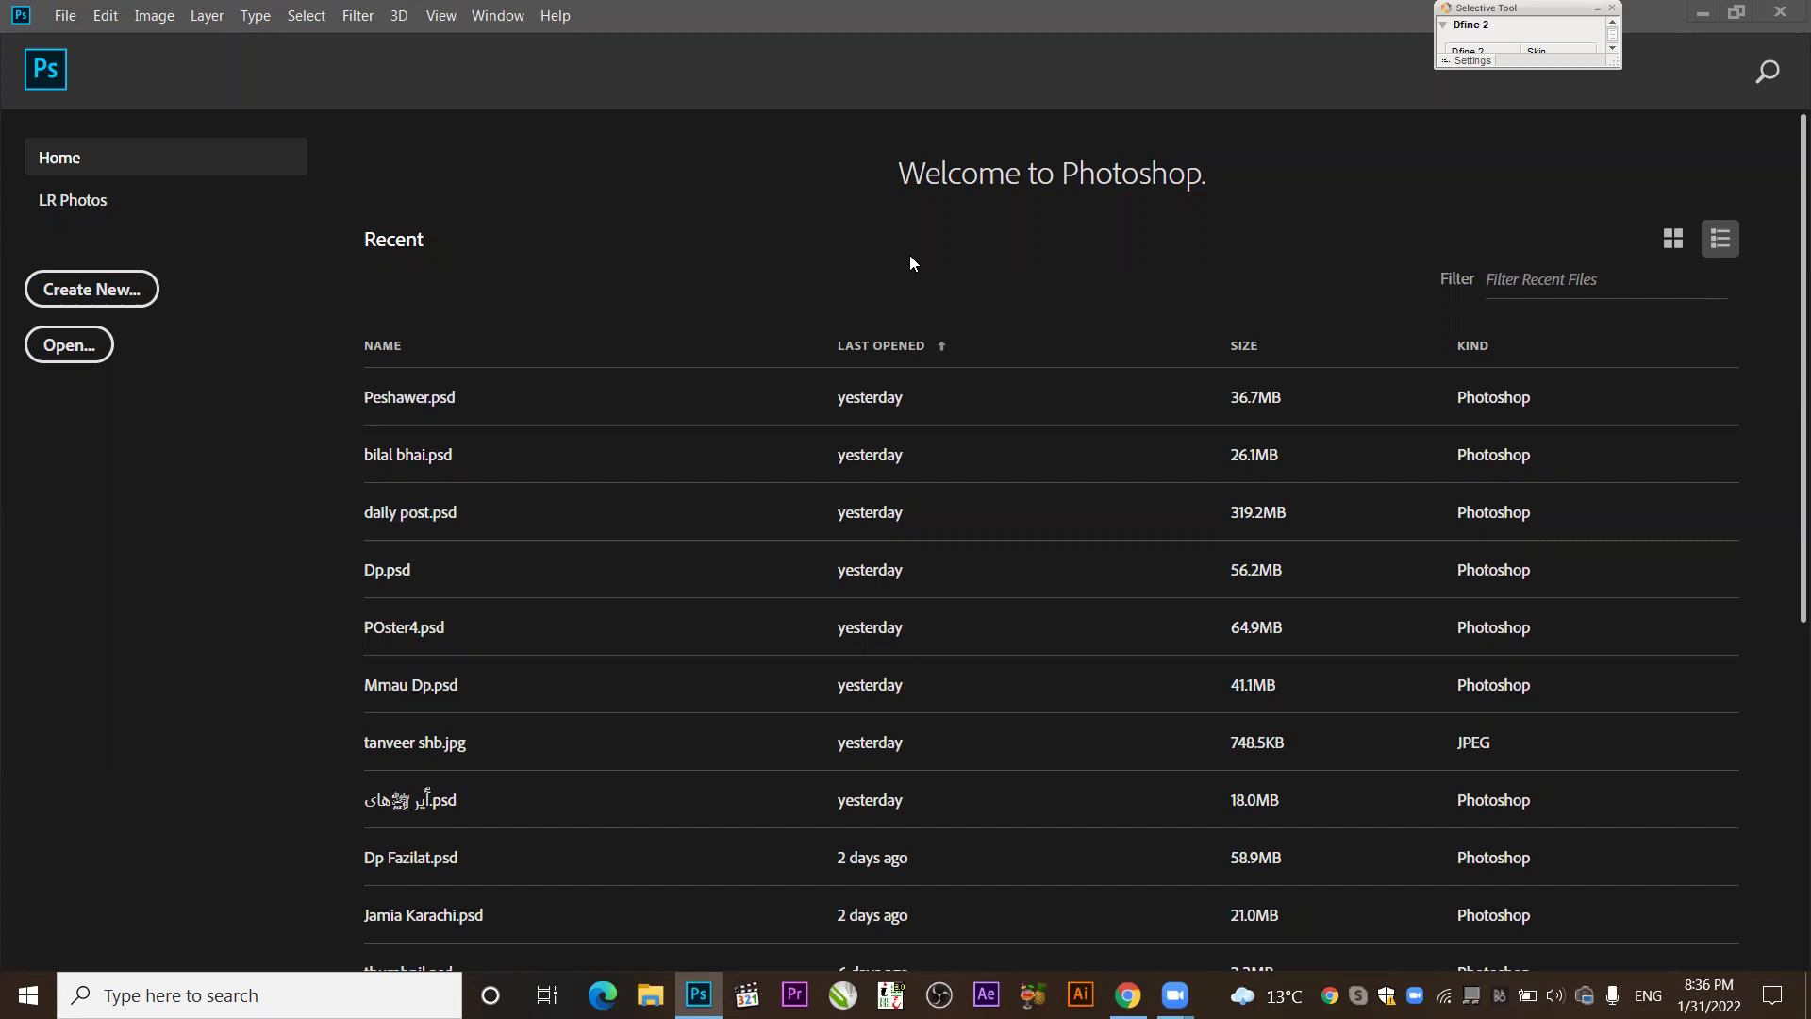
Open the new document settings and look over the available color modes, leaving RGB Color selected.
left_click(112, 293)
left_click(114, 291)
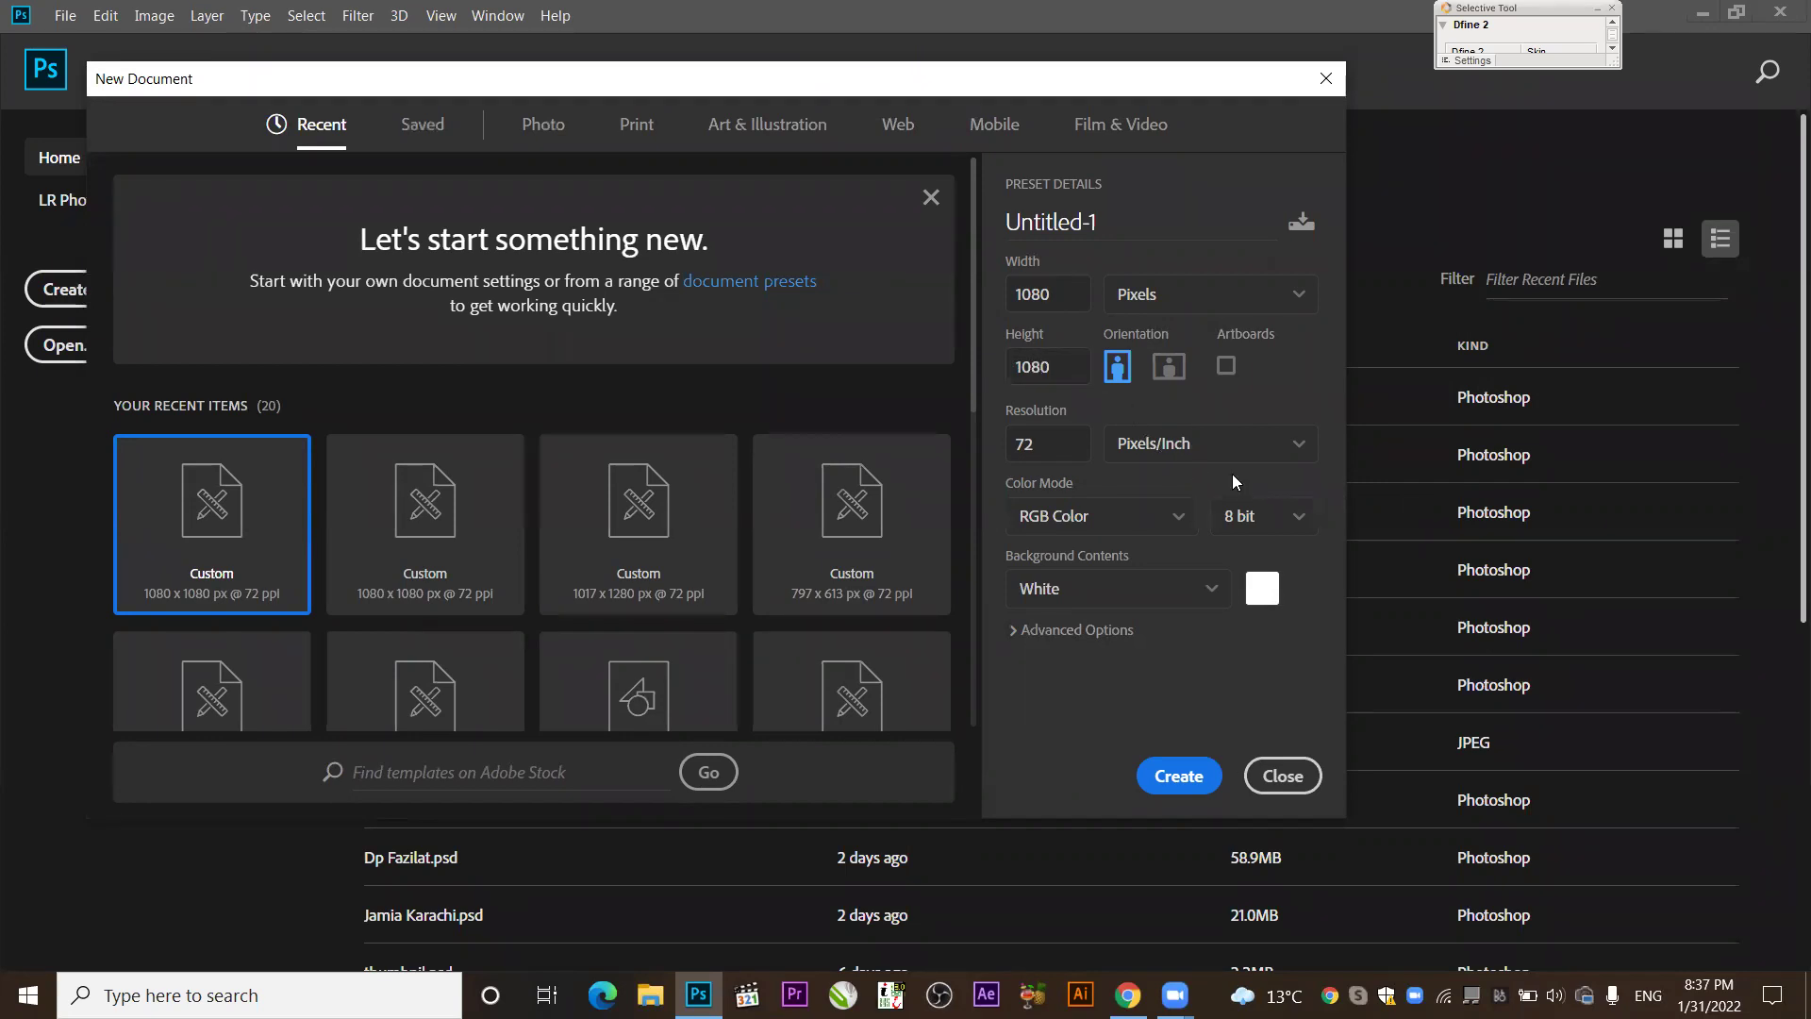
left_click(1117, 519)
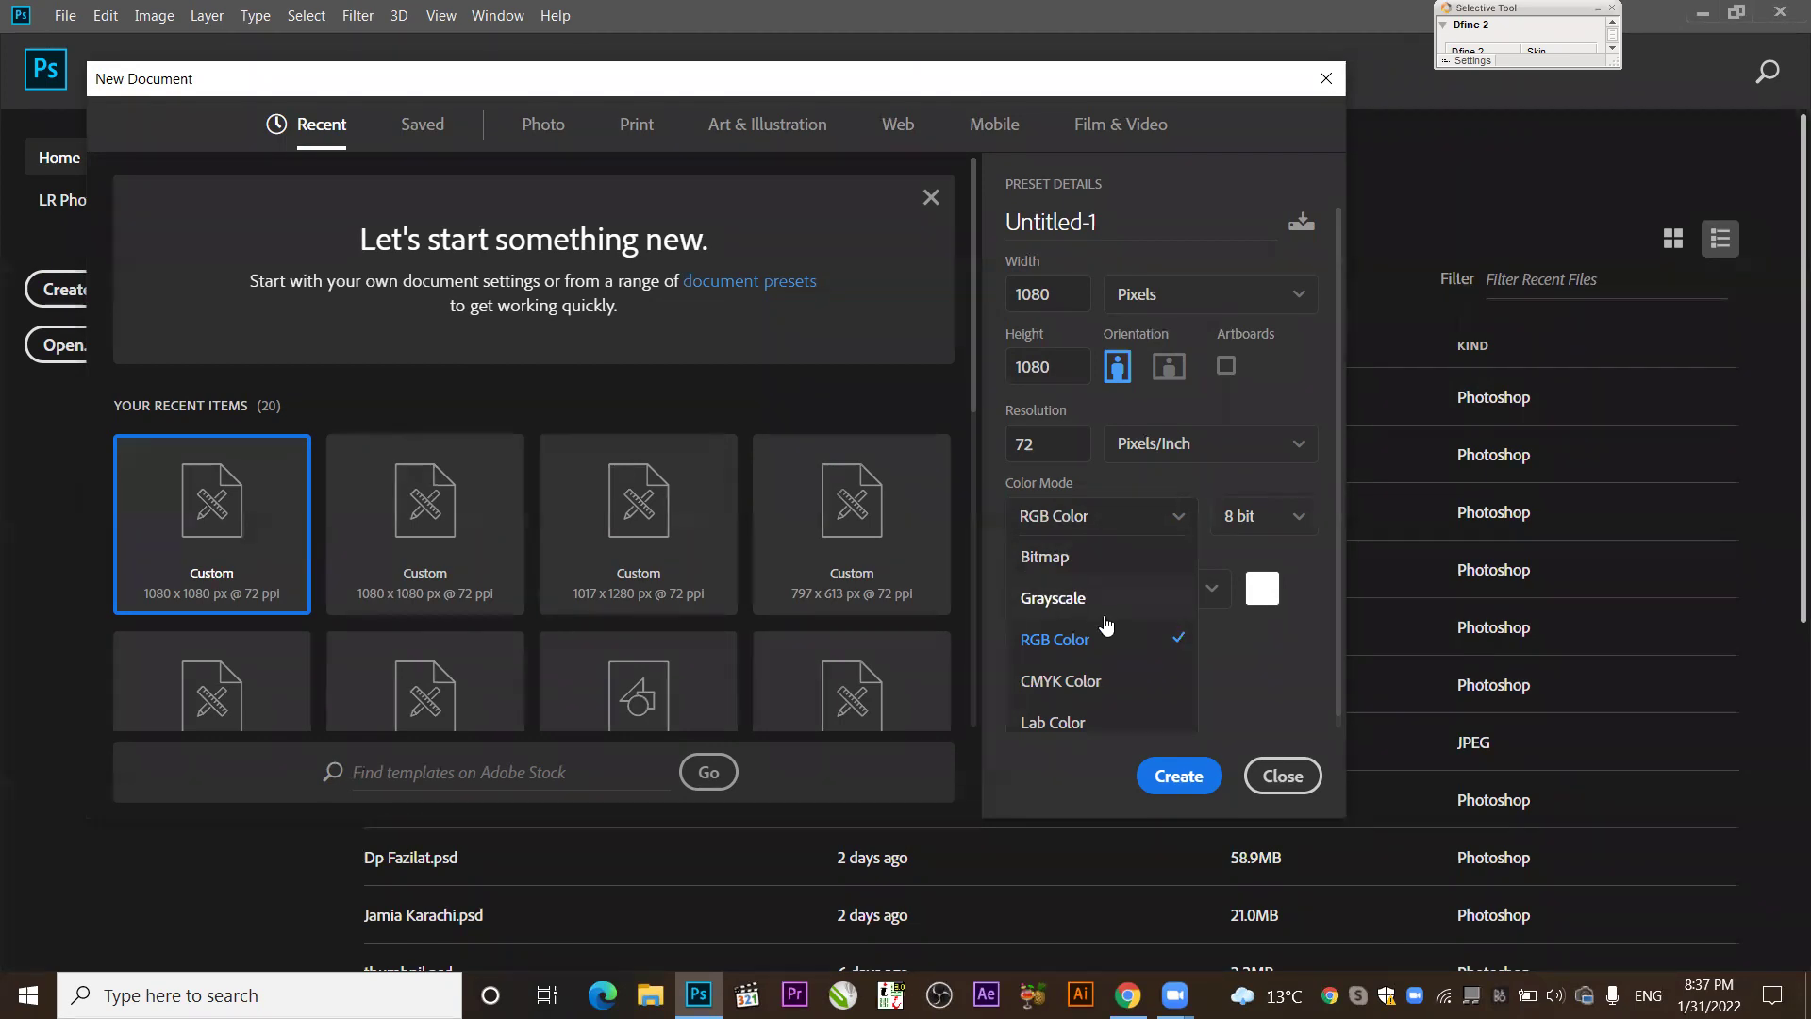
left_click(885, 53)
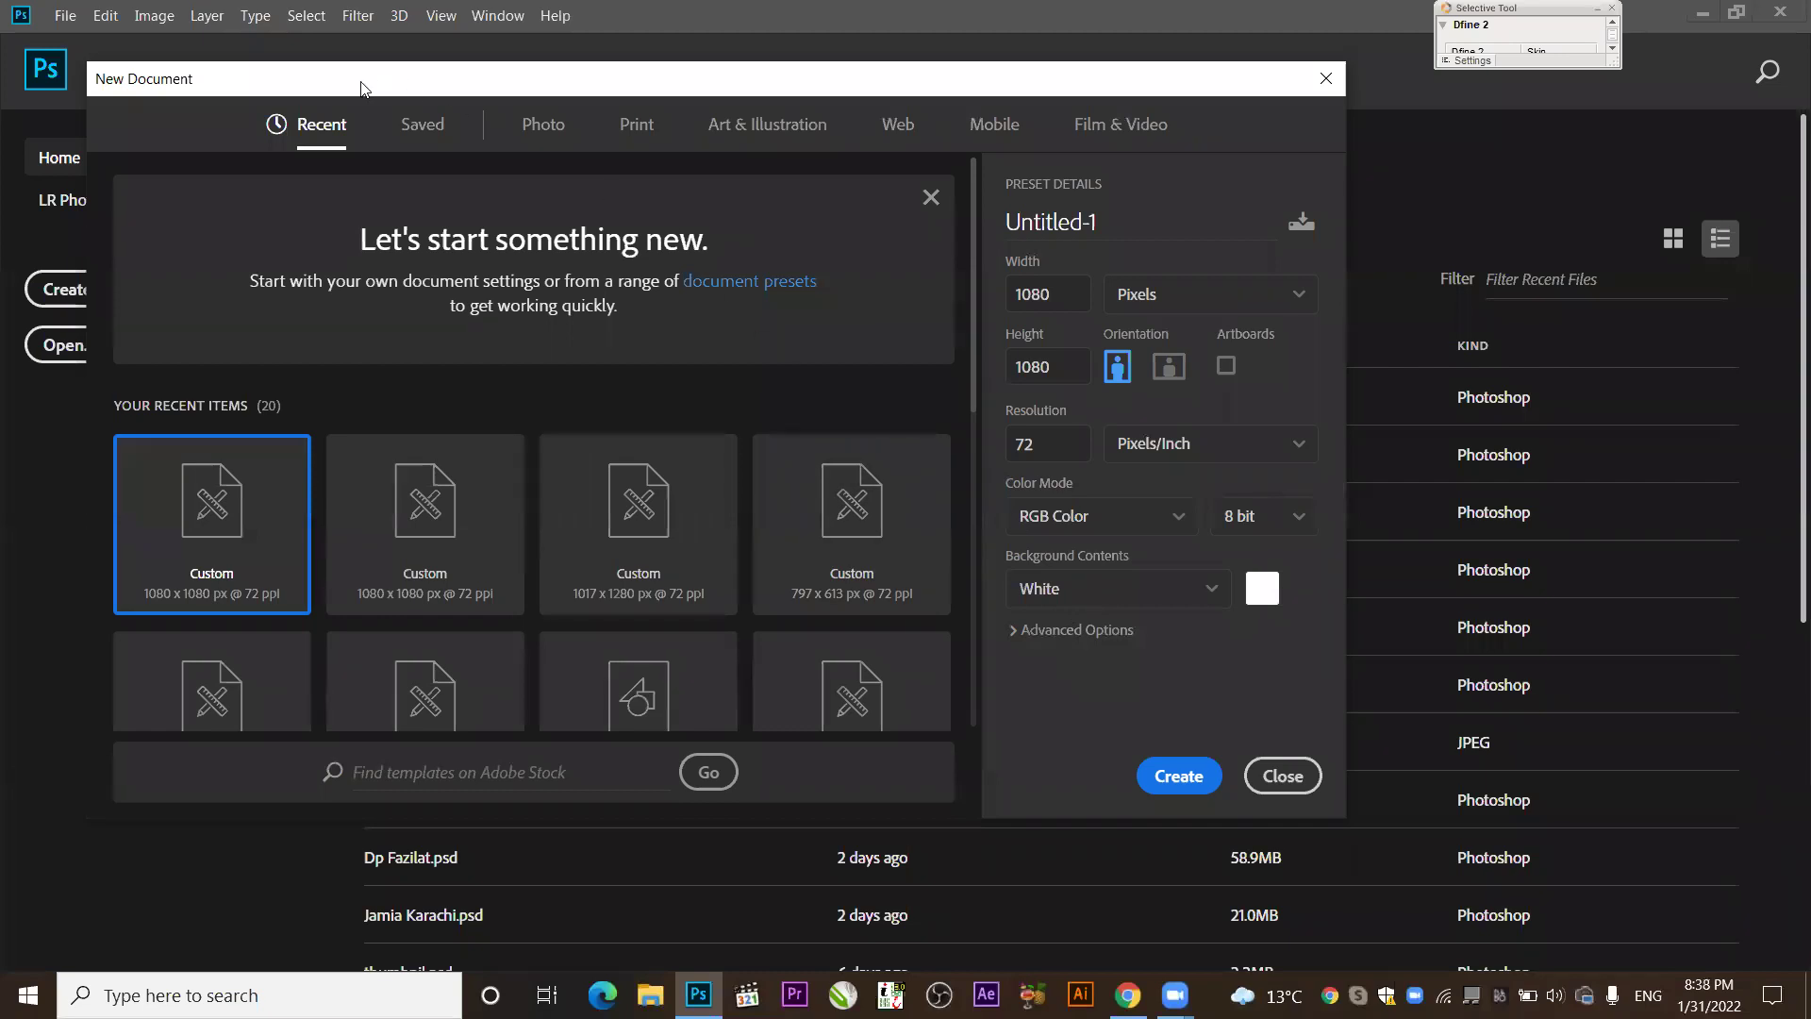
Examine the saved, photo, print, art and illustration, web, mobile and film document presets, plus the recent items.
left_click(430, 140)
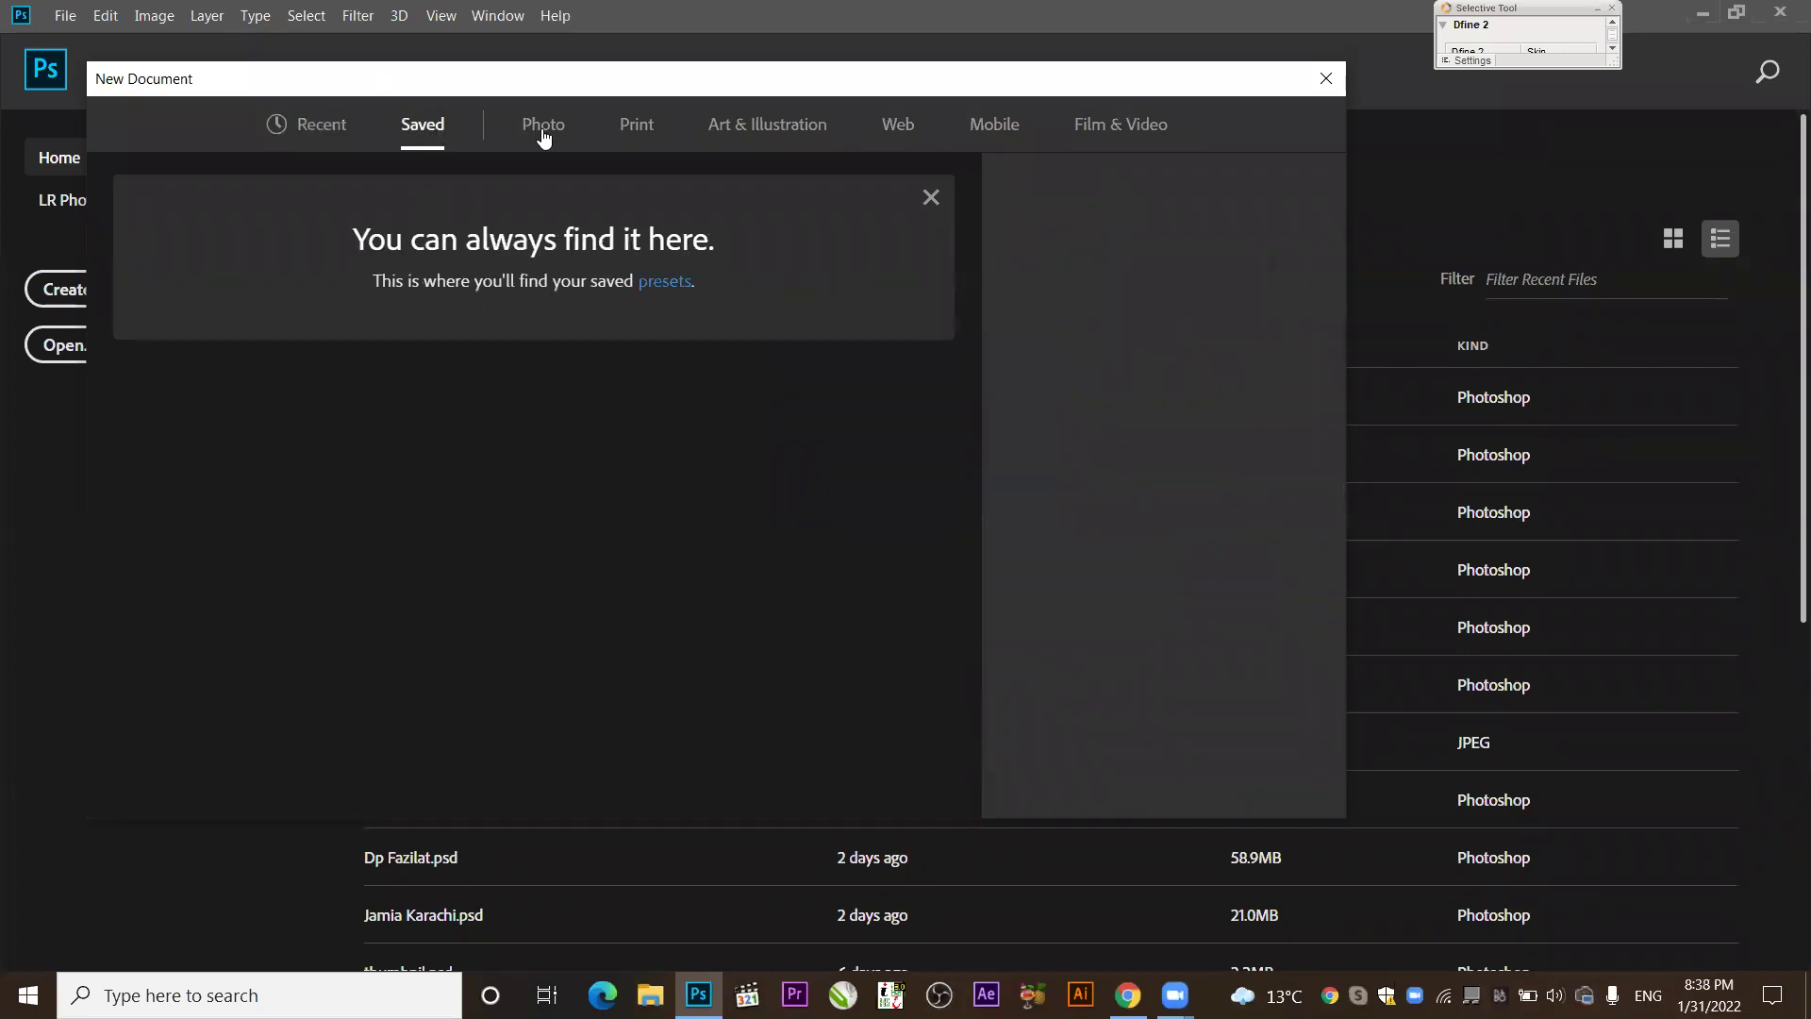
left_click(543, 138)
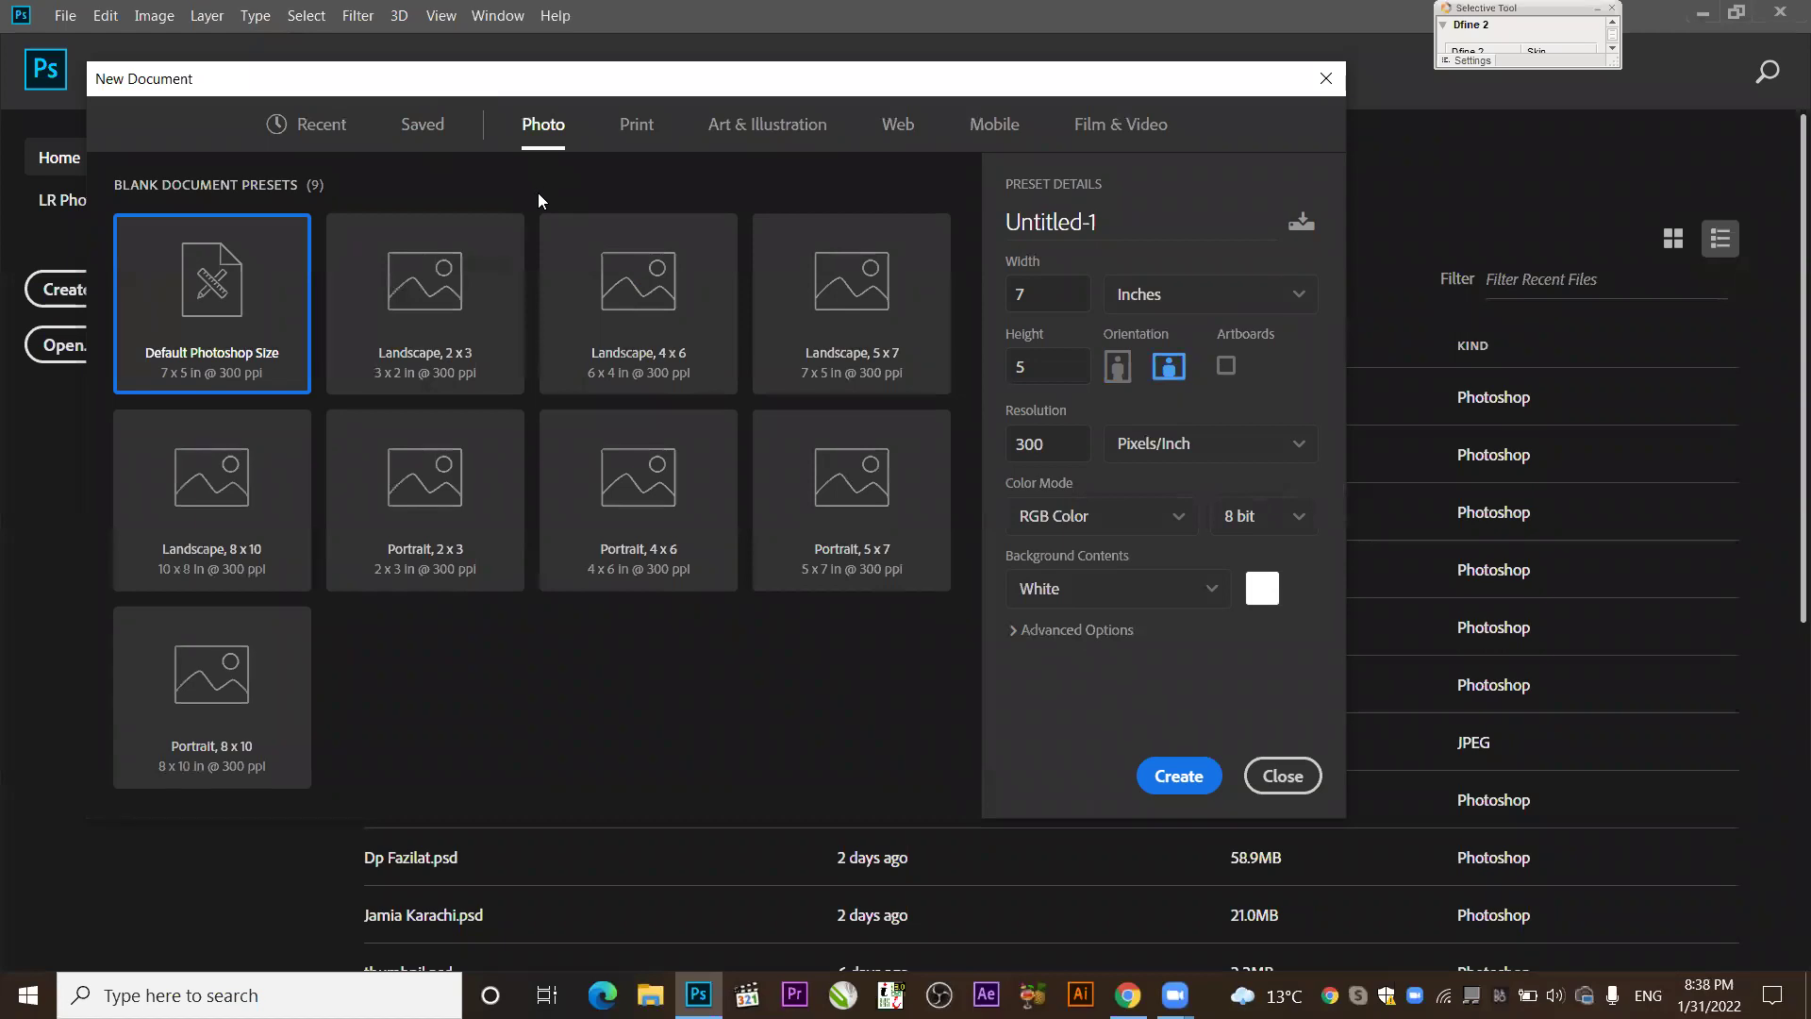
left_click(674, 130)
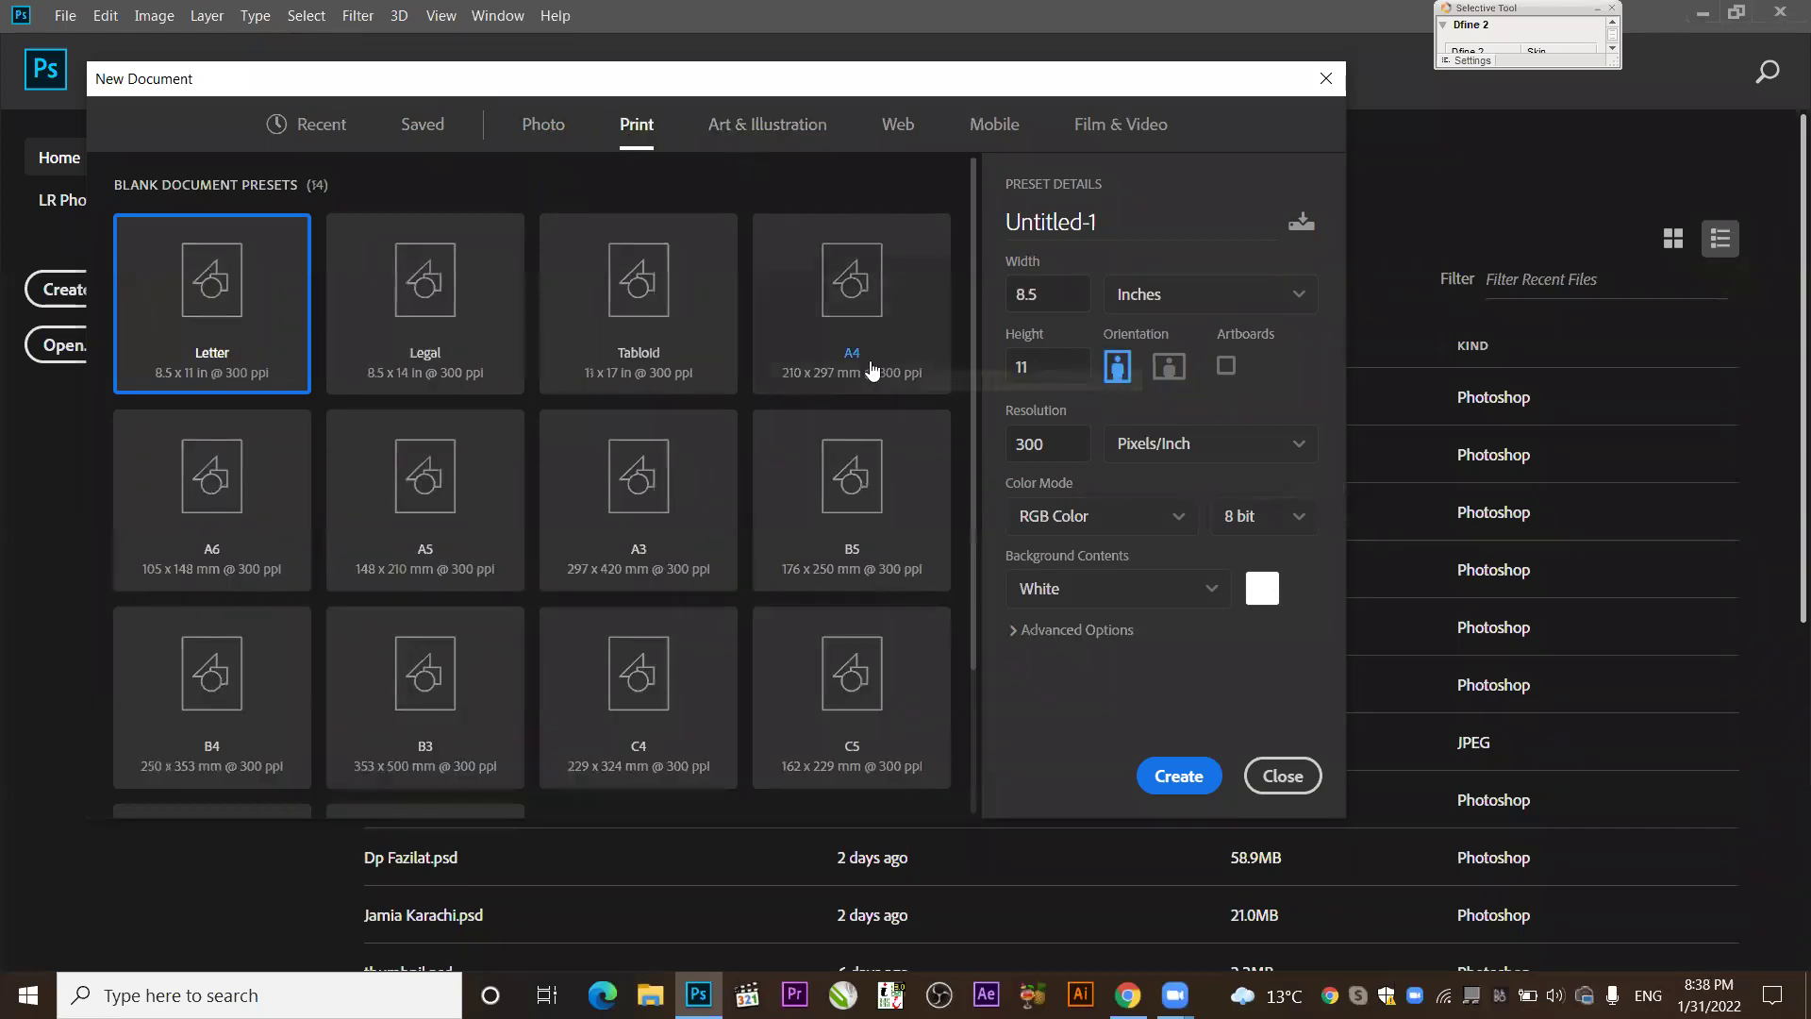
scroll(727, 392, "down", 3)
scroll(729, 278, "up", 3)
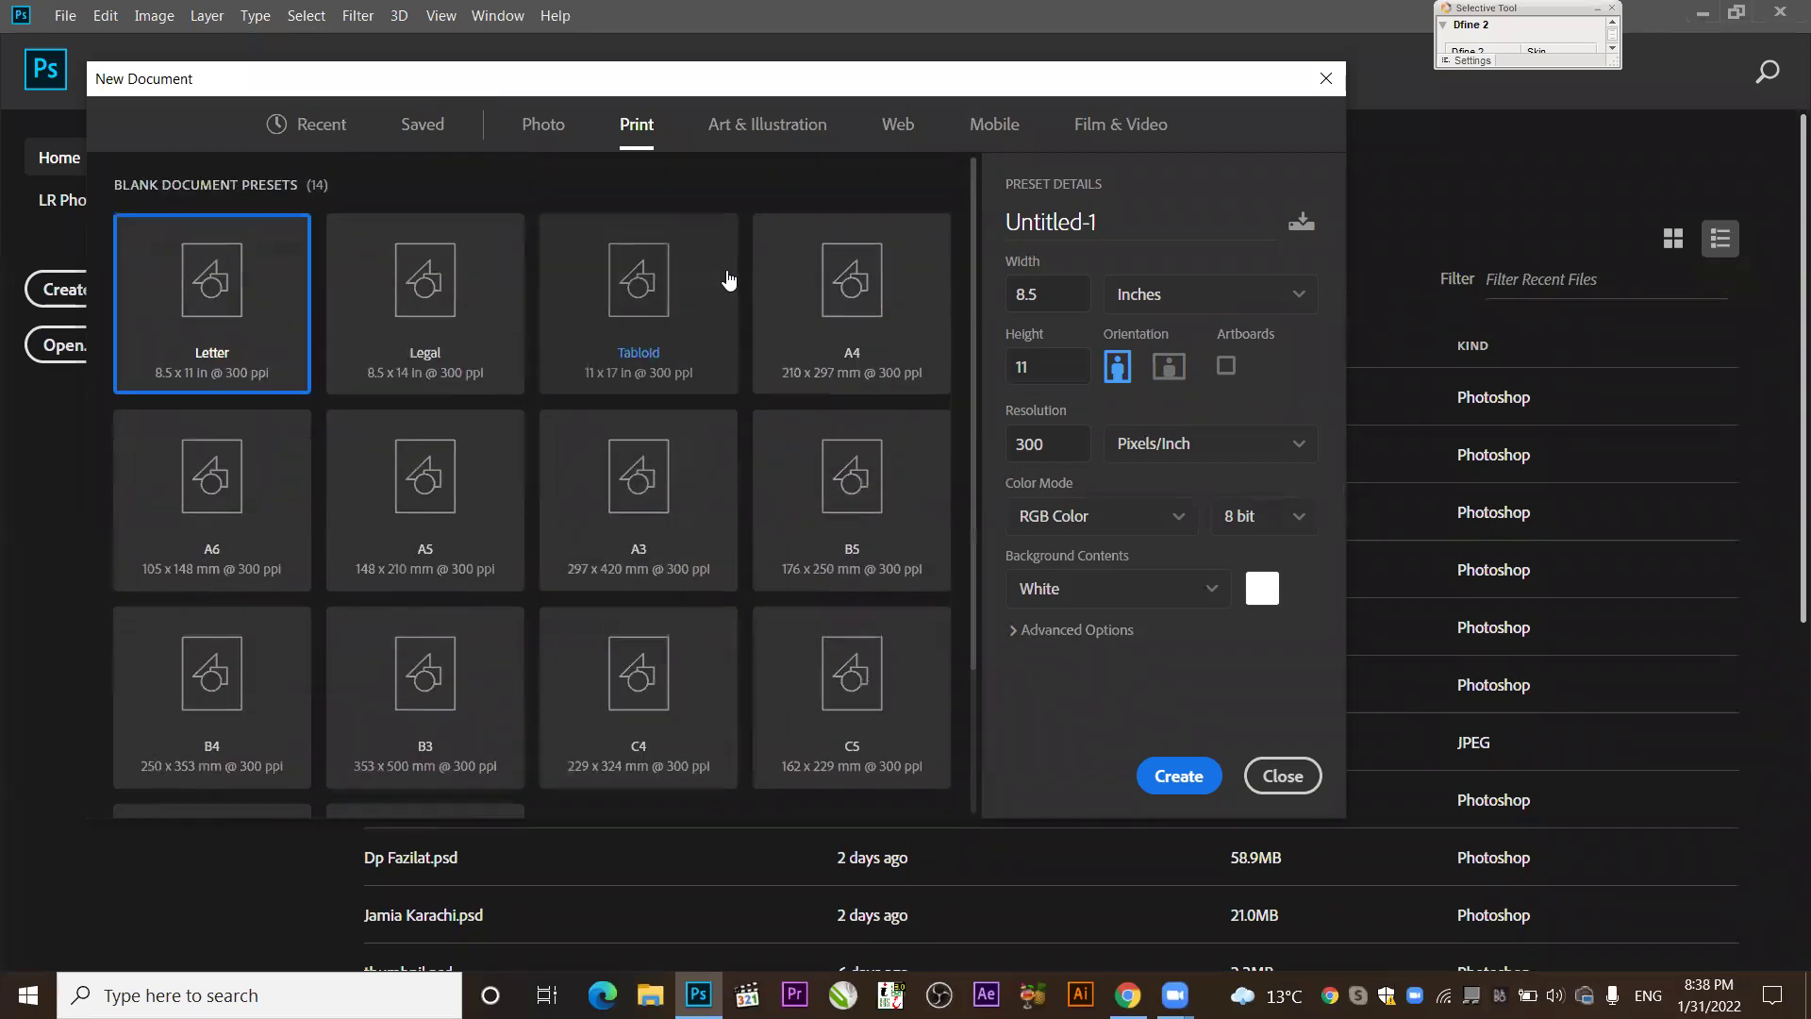
left_click(754, 133)
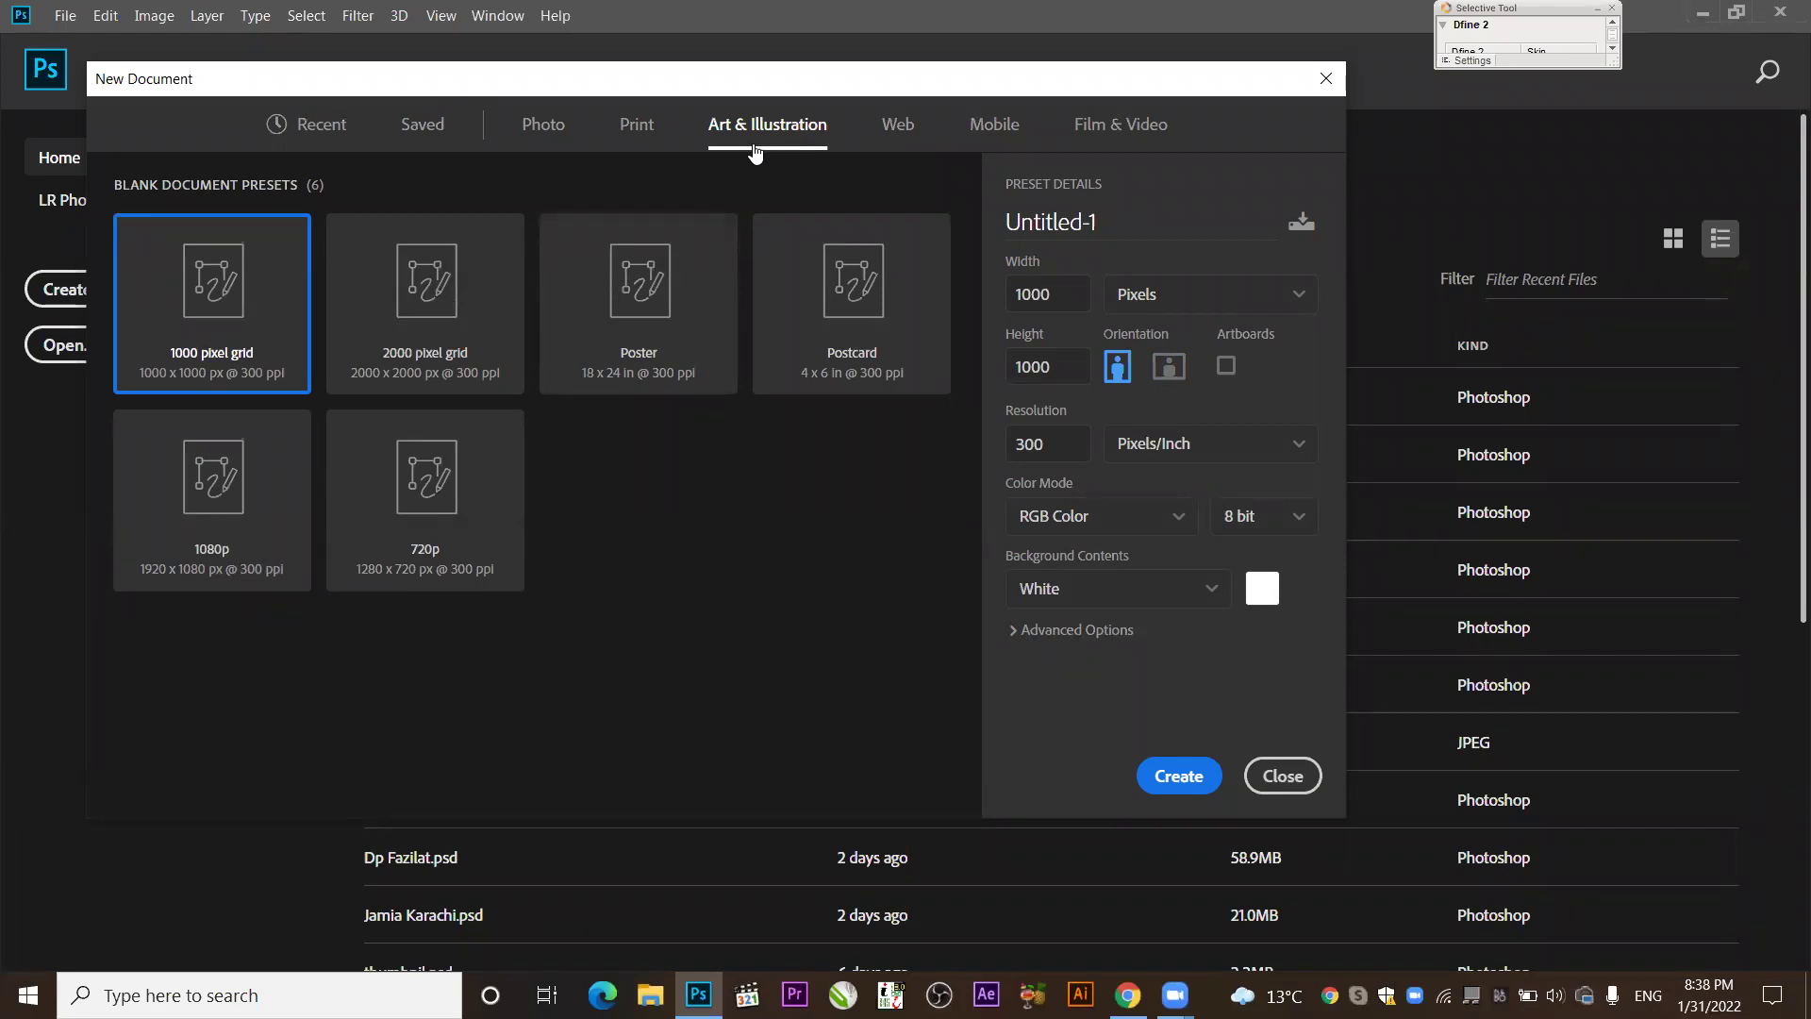
left_click(902, 130)
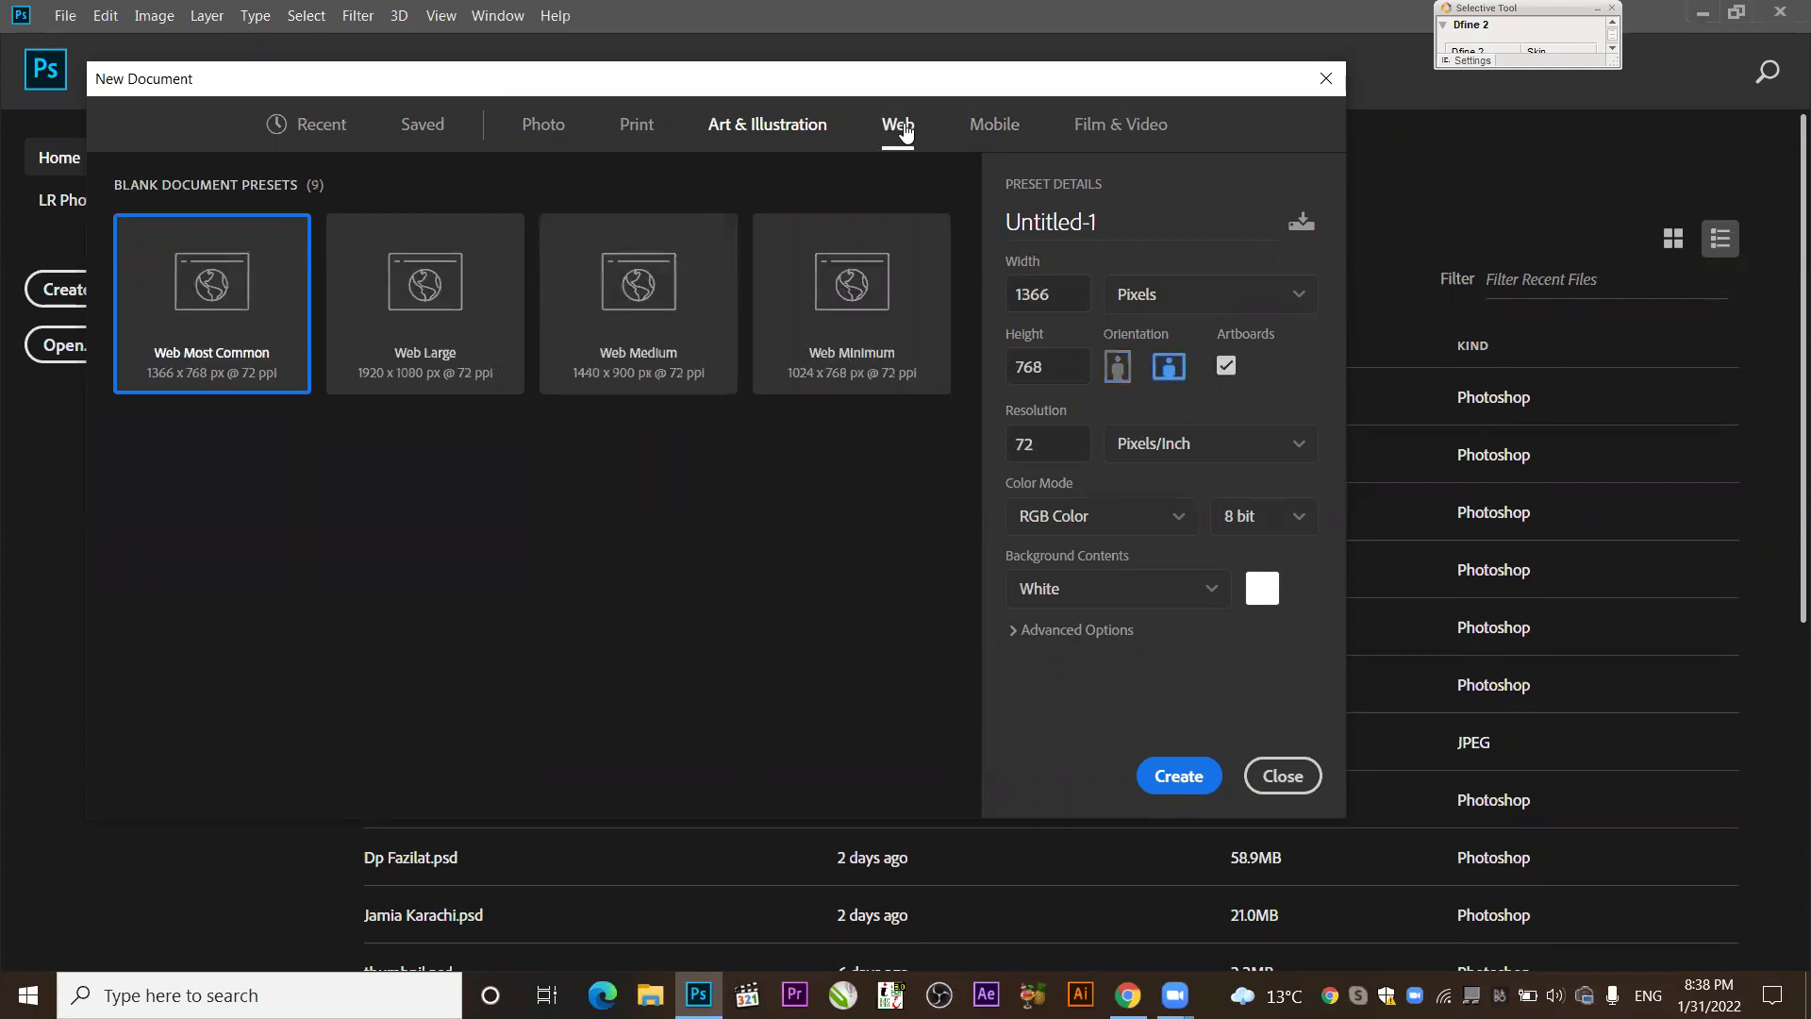
left_click(995, 127)
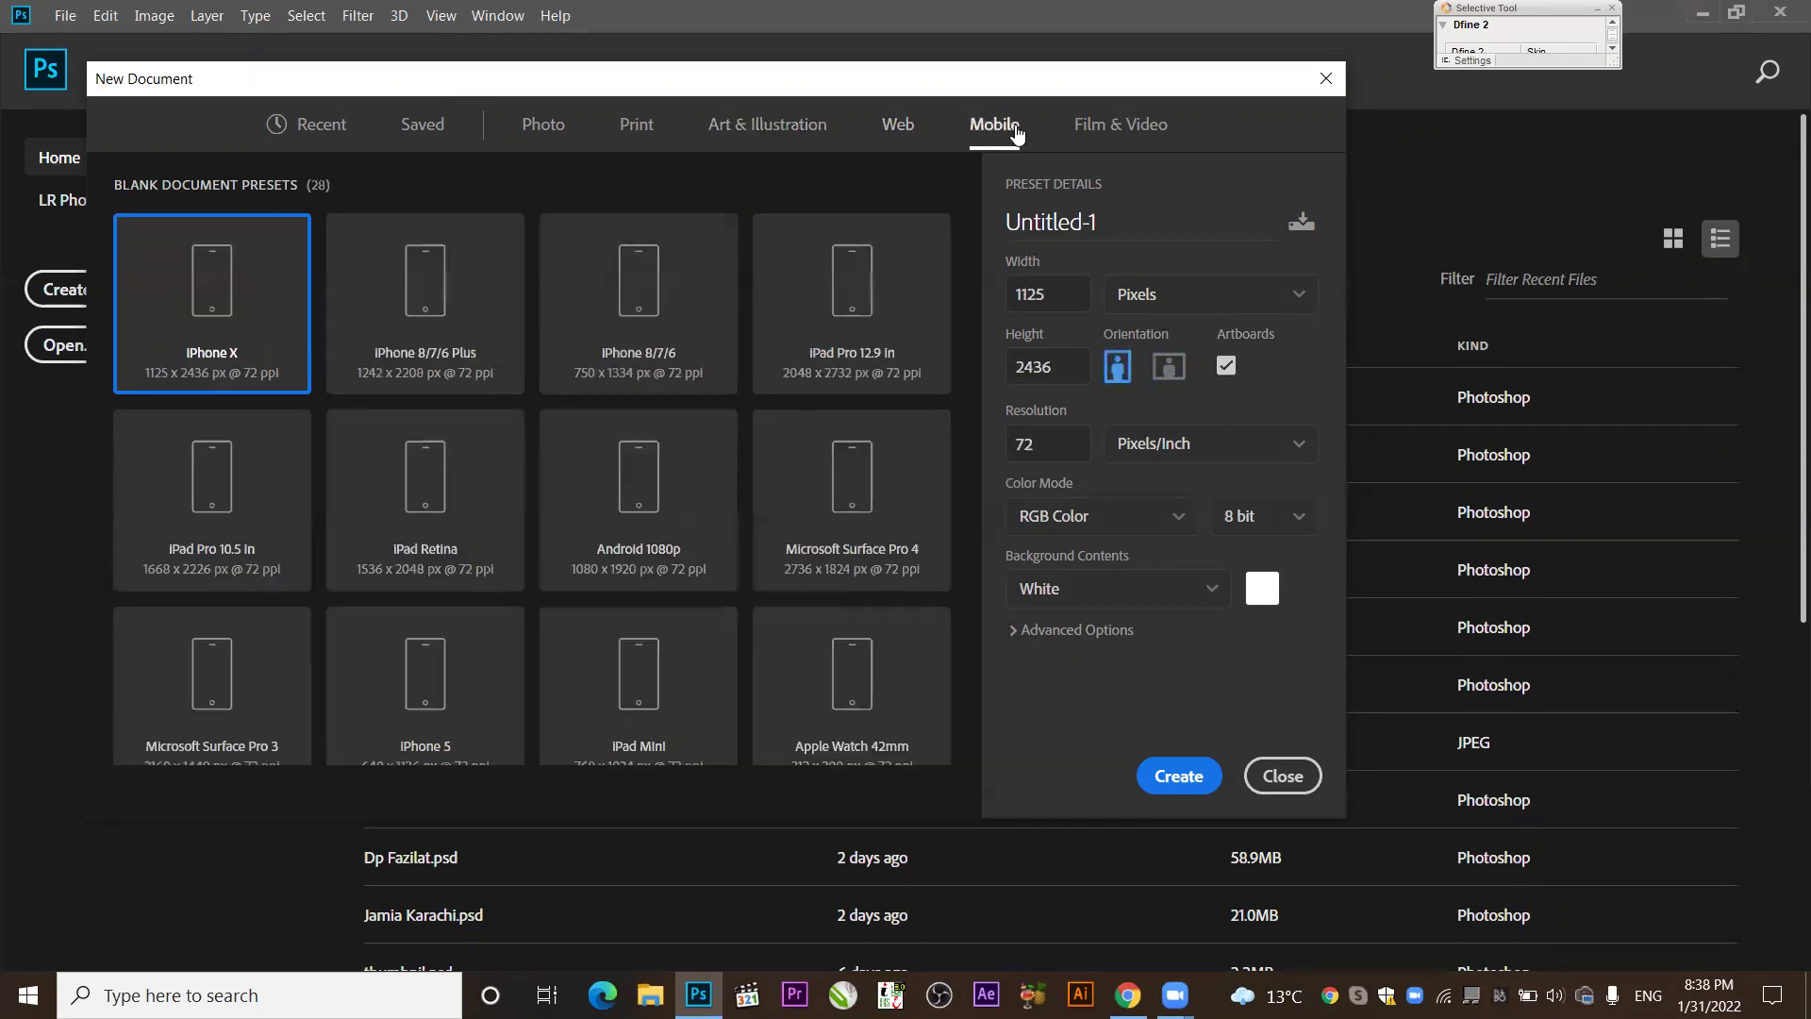
left_click(1113, 128)
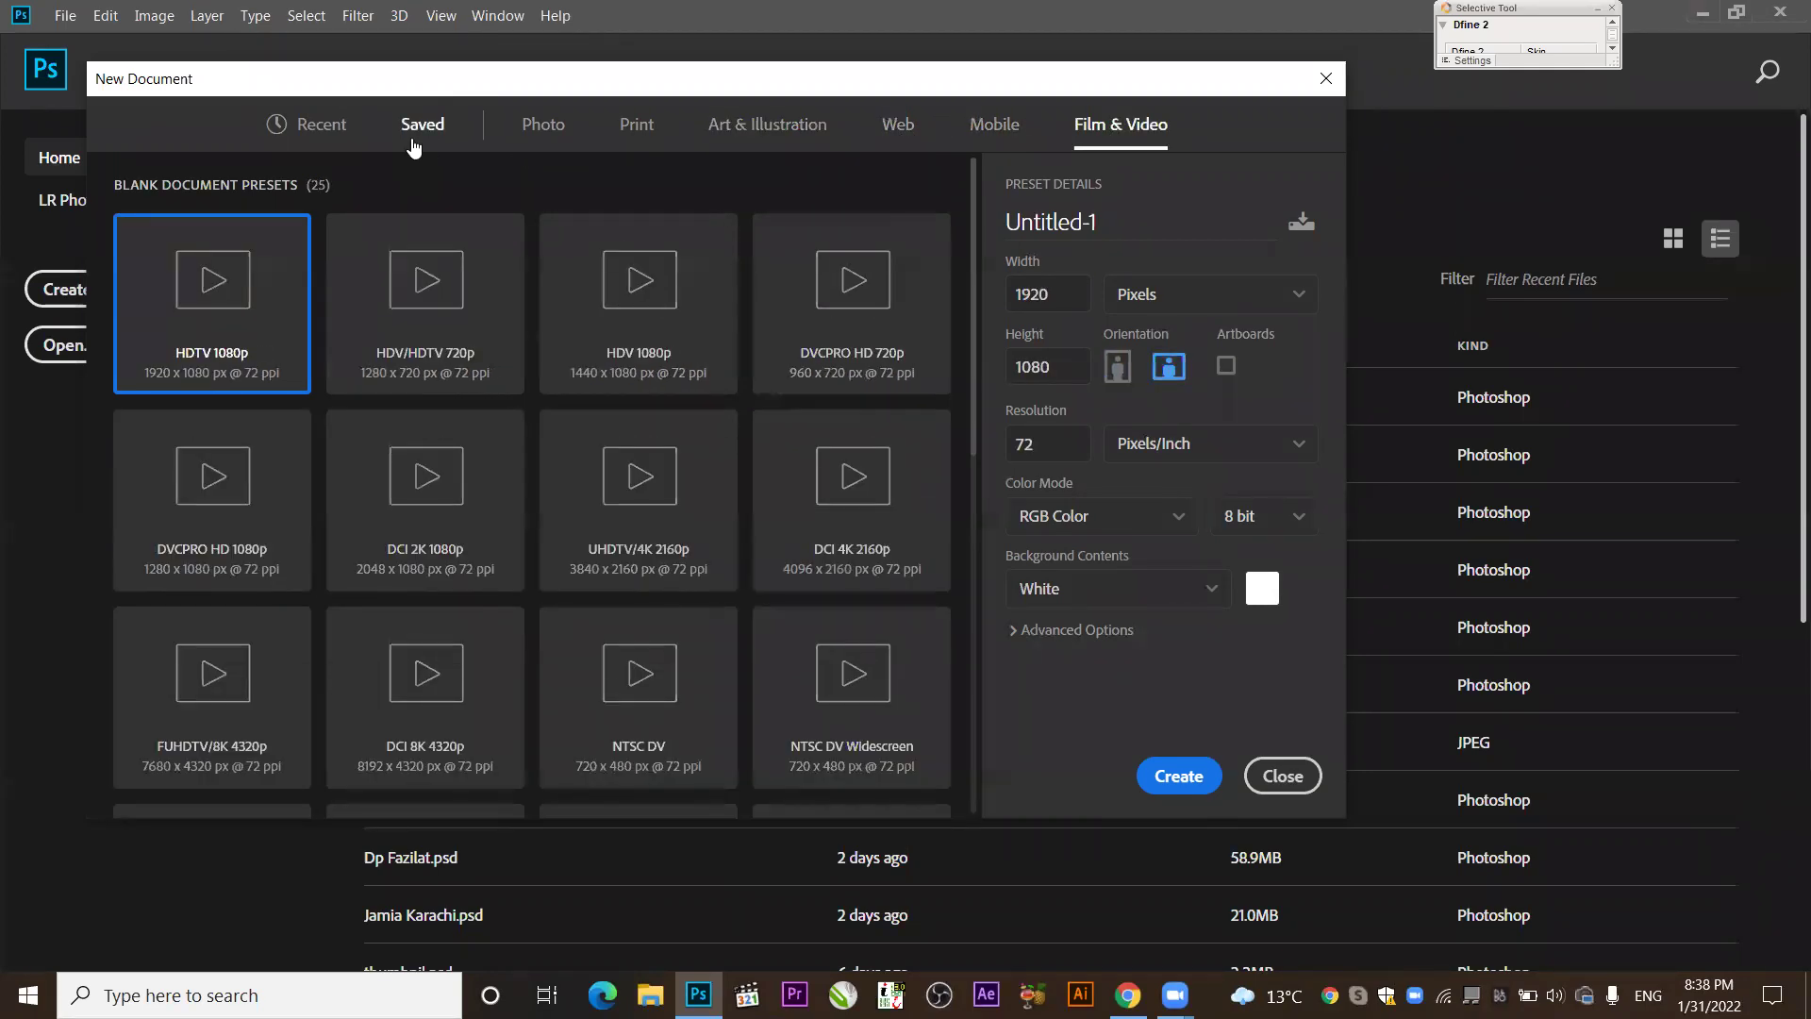
left_click(416, 137)
left_click(313, 138)
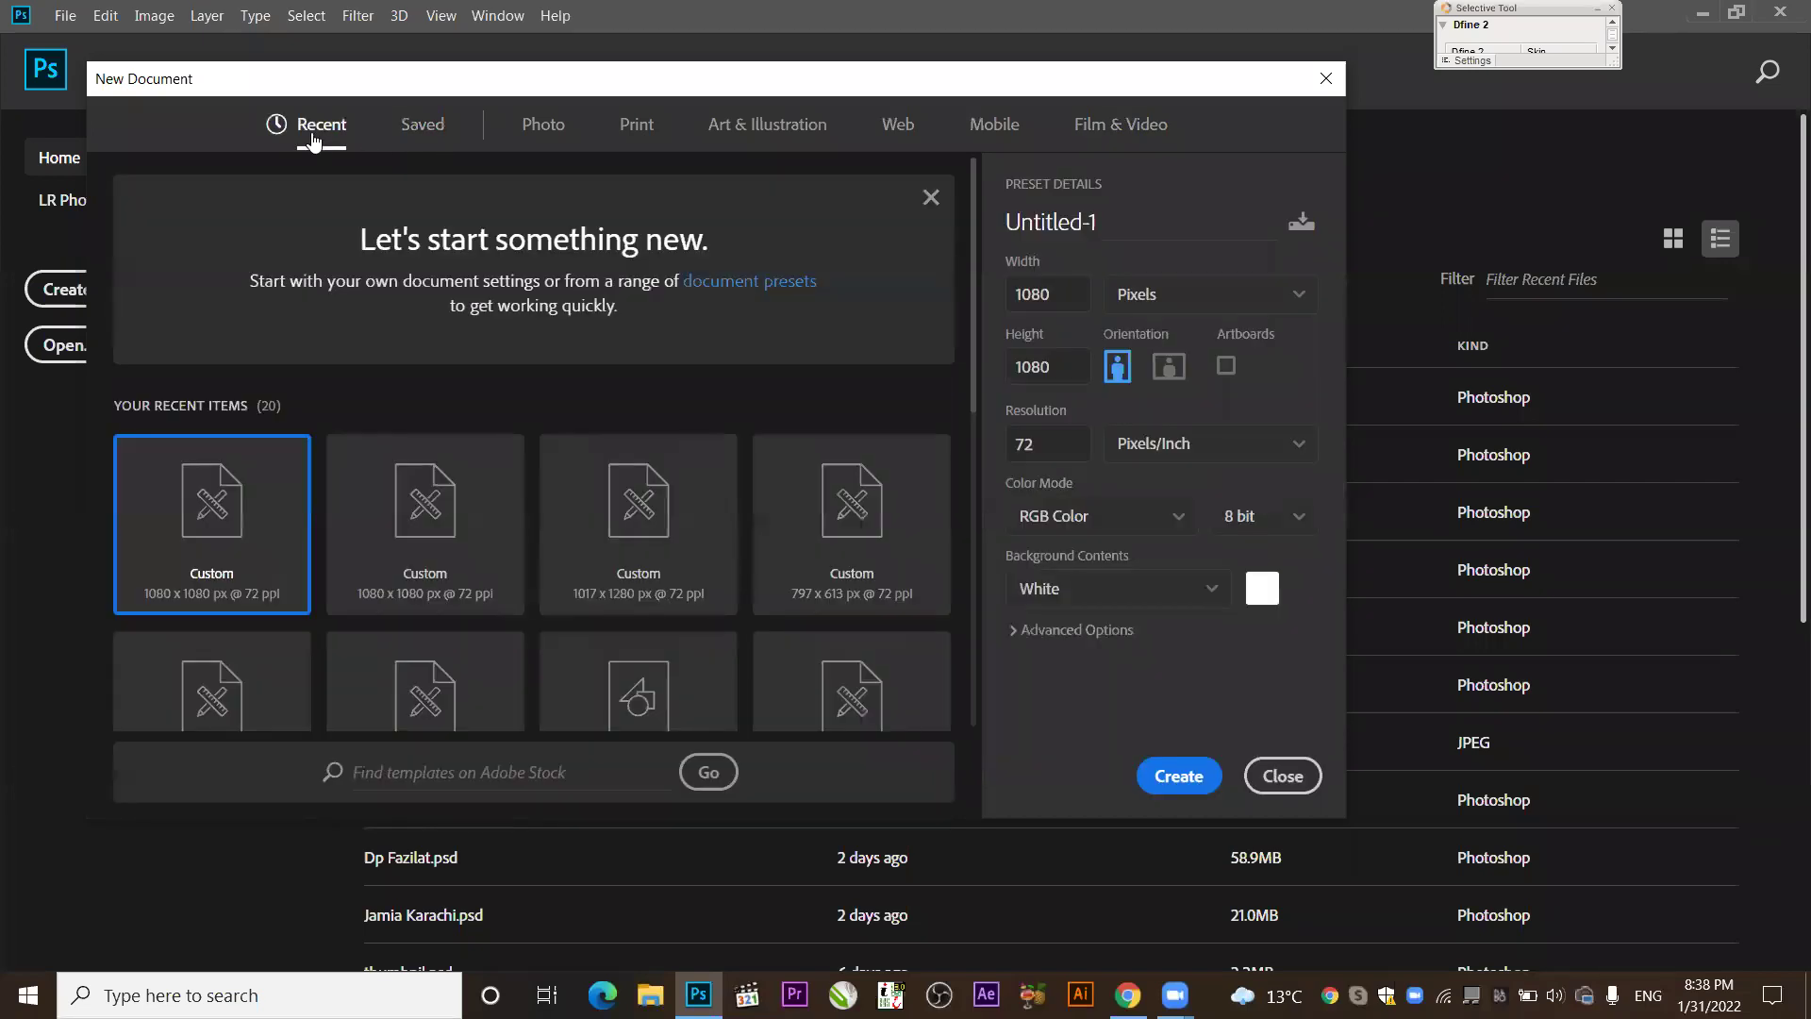
scroll(462, 514, "down", 2)
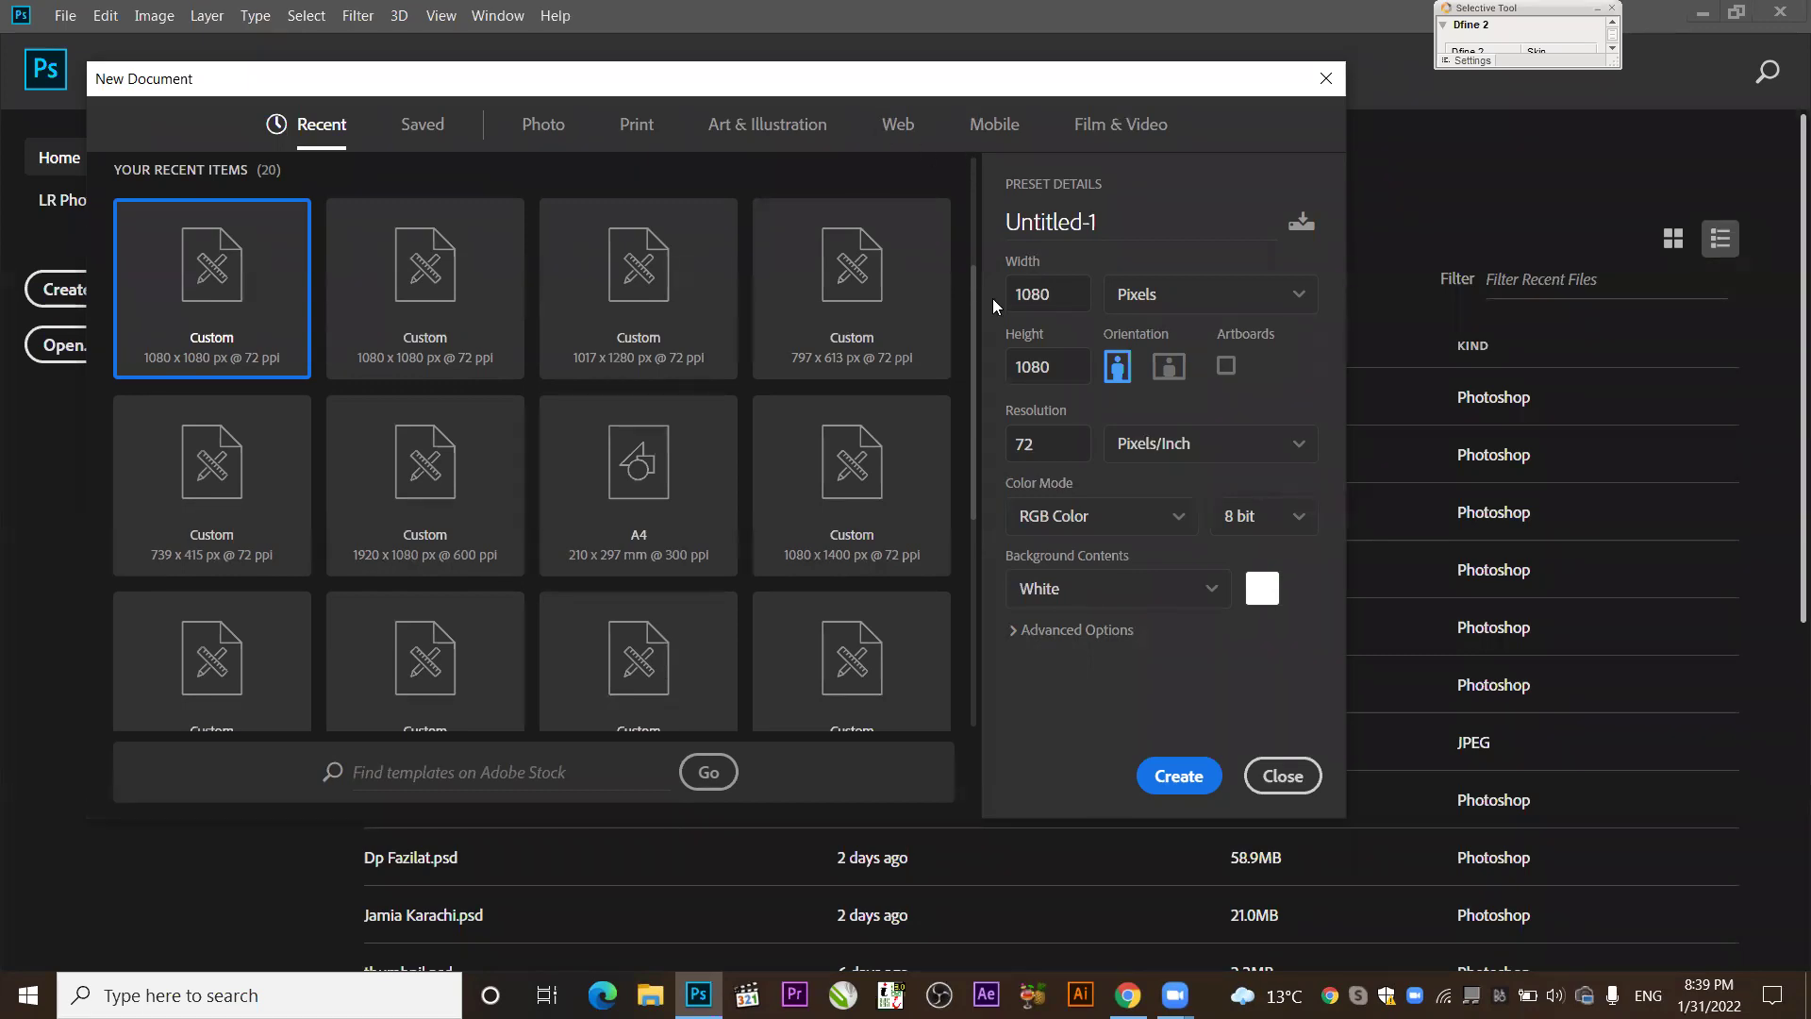
Create a 1080 x 1080 pixel document at 72 pixels/inch in RGB Color with a white background.
double_click(1041, 295)
left_click(1179, 777)
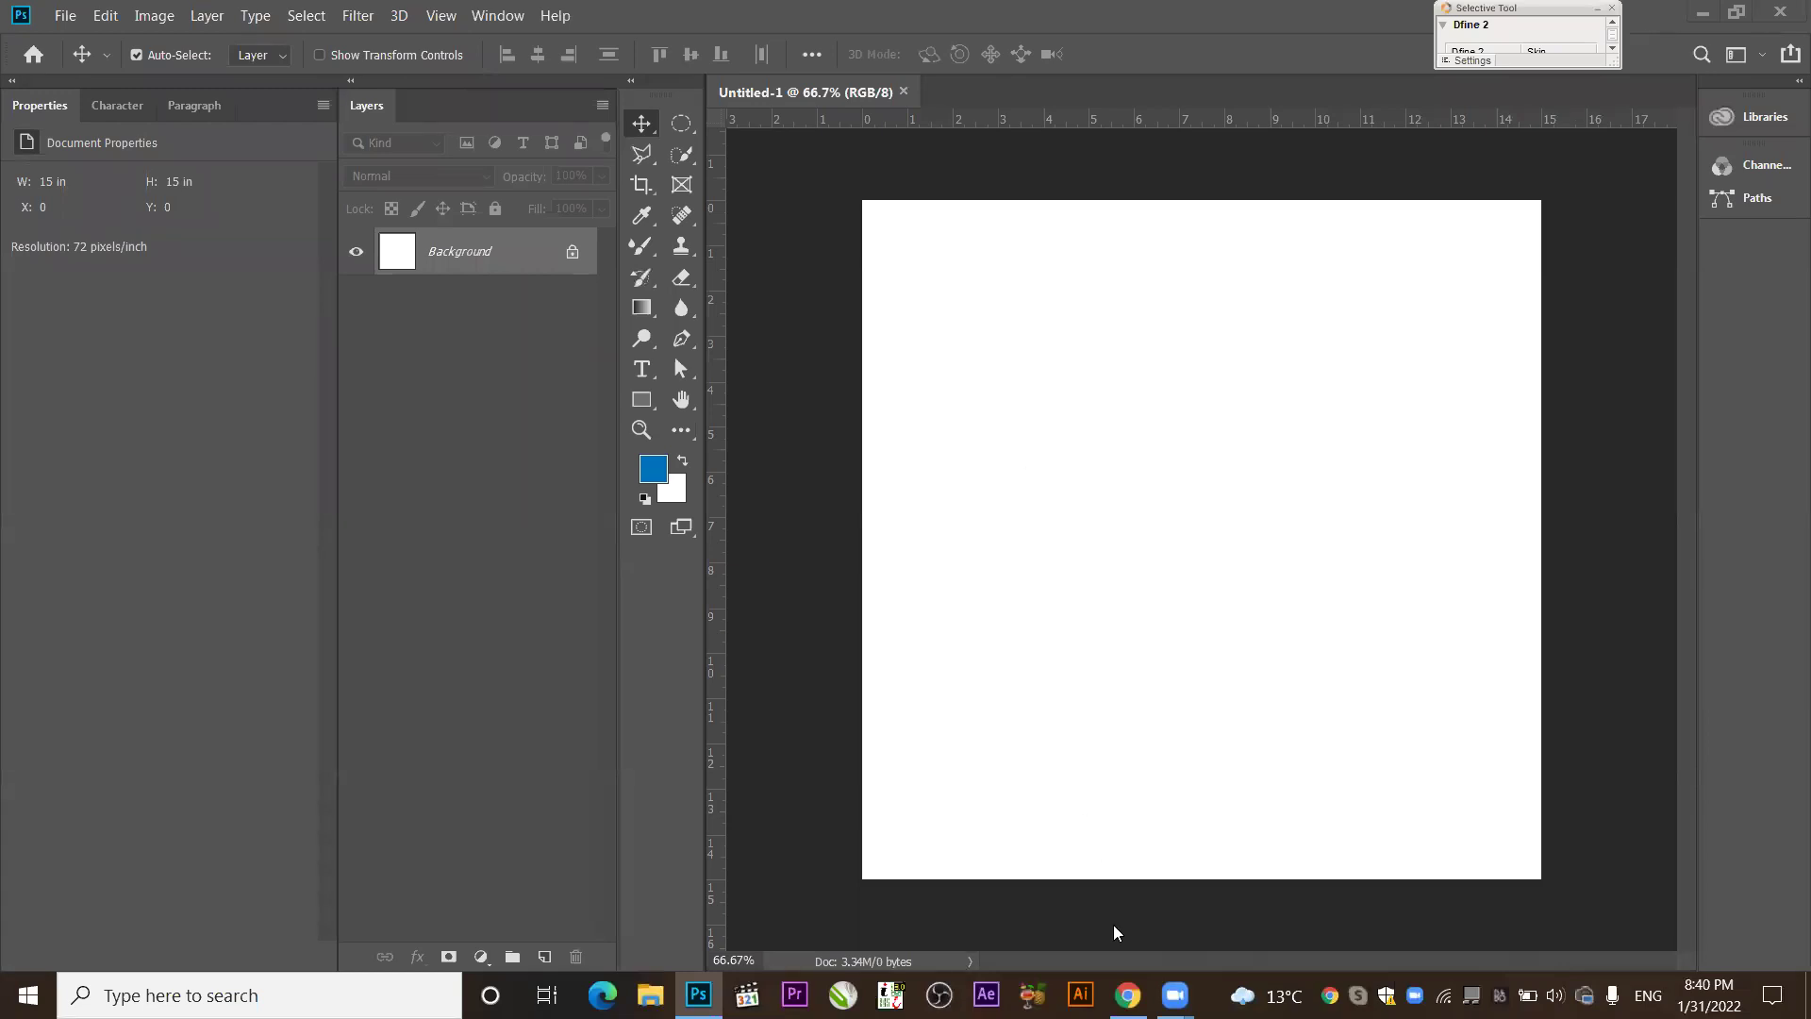
Switch to Illustrator and create a new A4 document of 210 x 297 mm.
left_click(1128, 995)
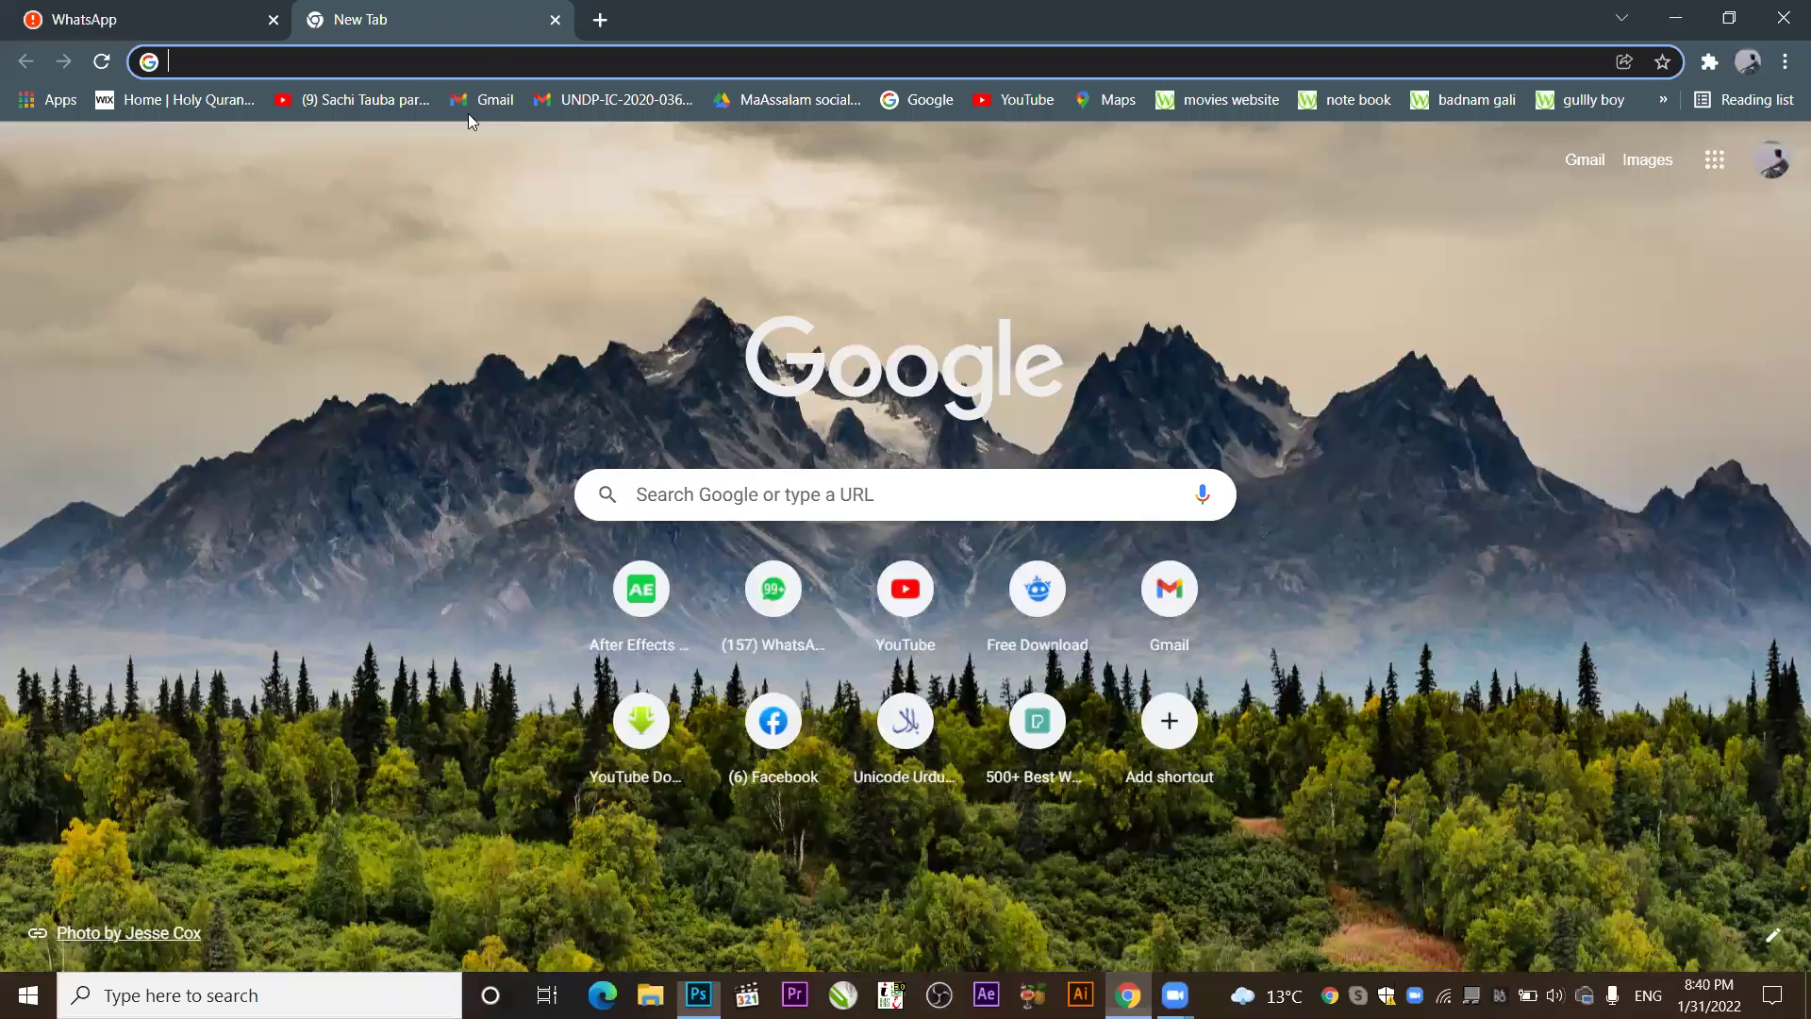
mouse_move(1132, 971)
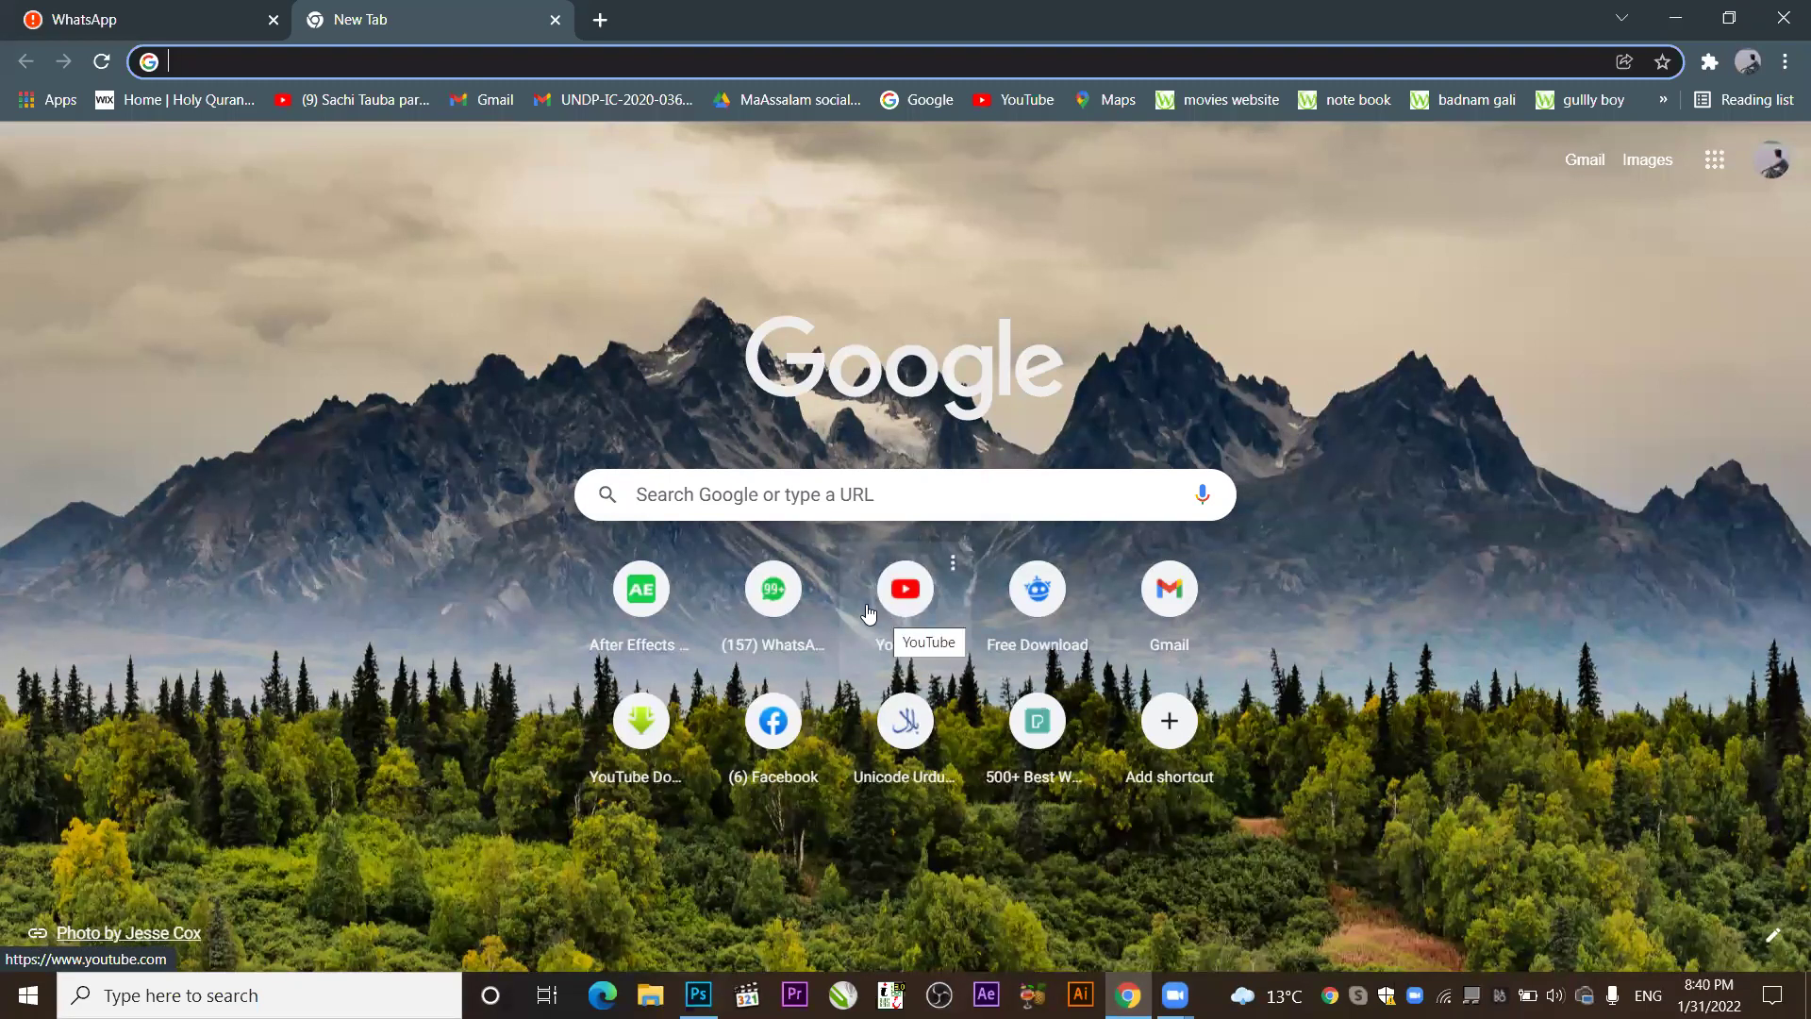
left_click(1081, 995)
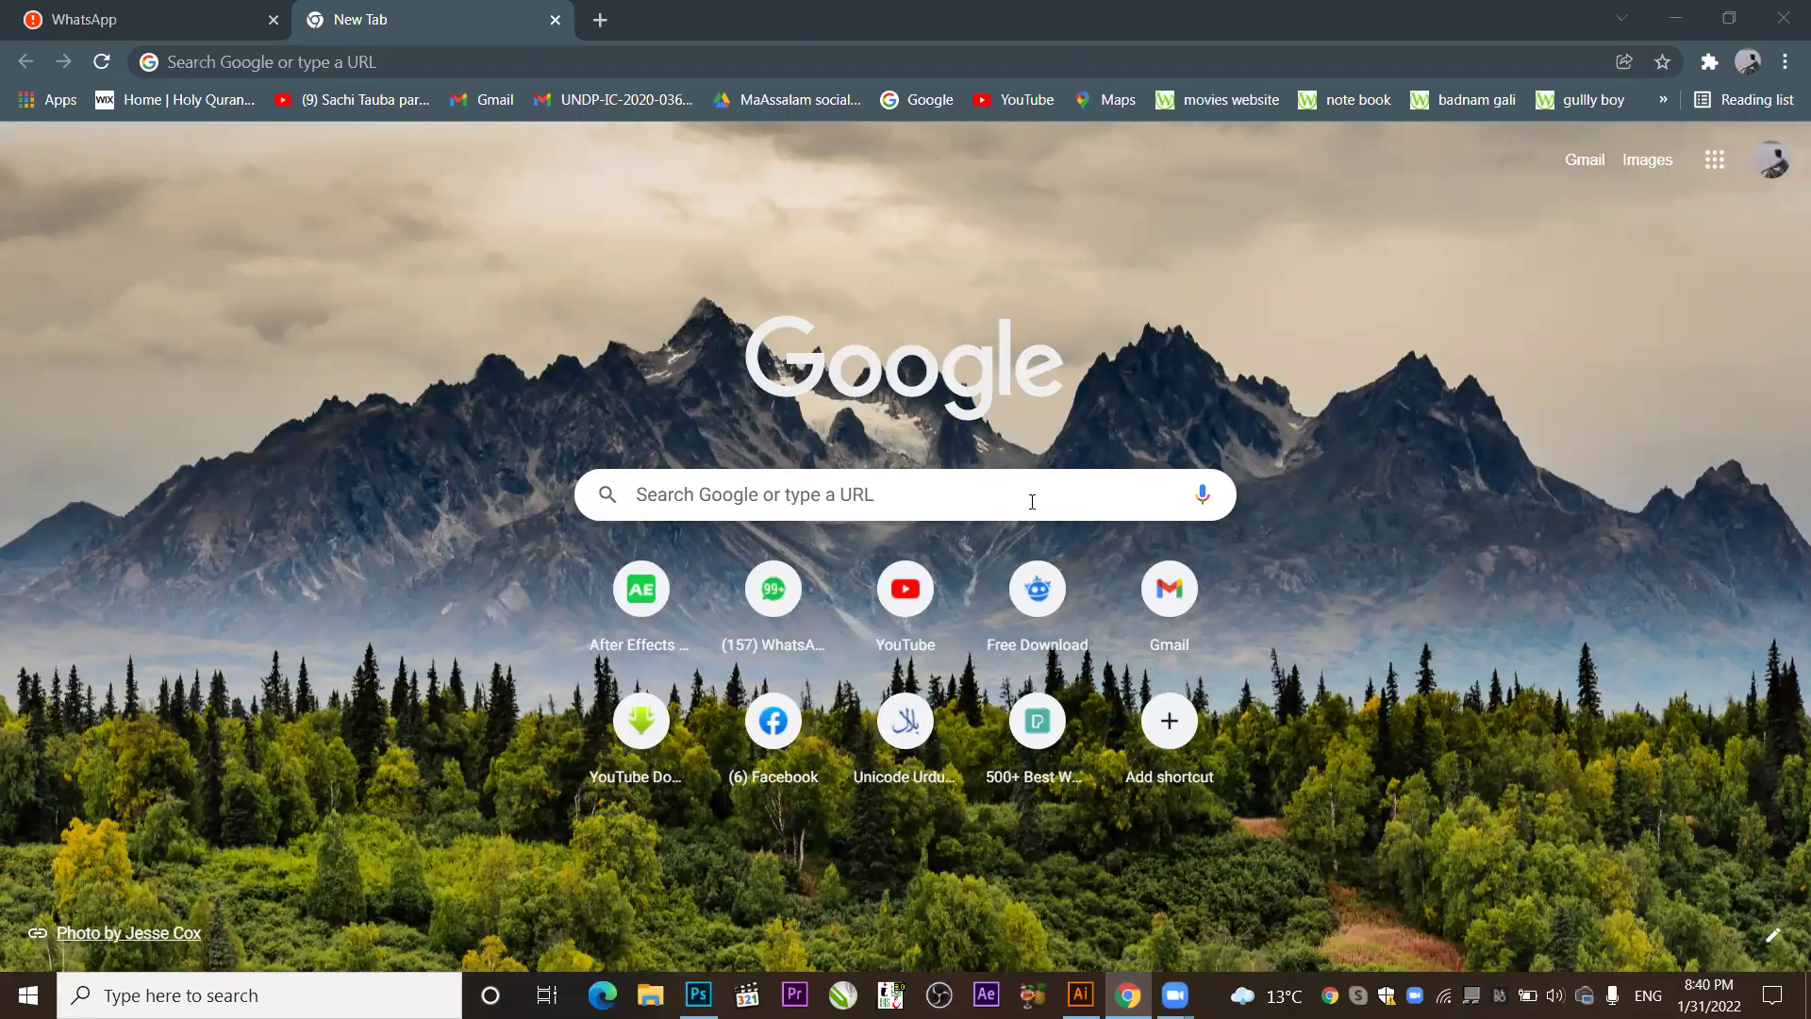
left_click(1081, 995)
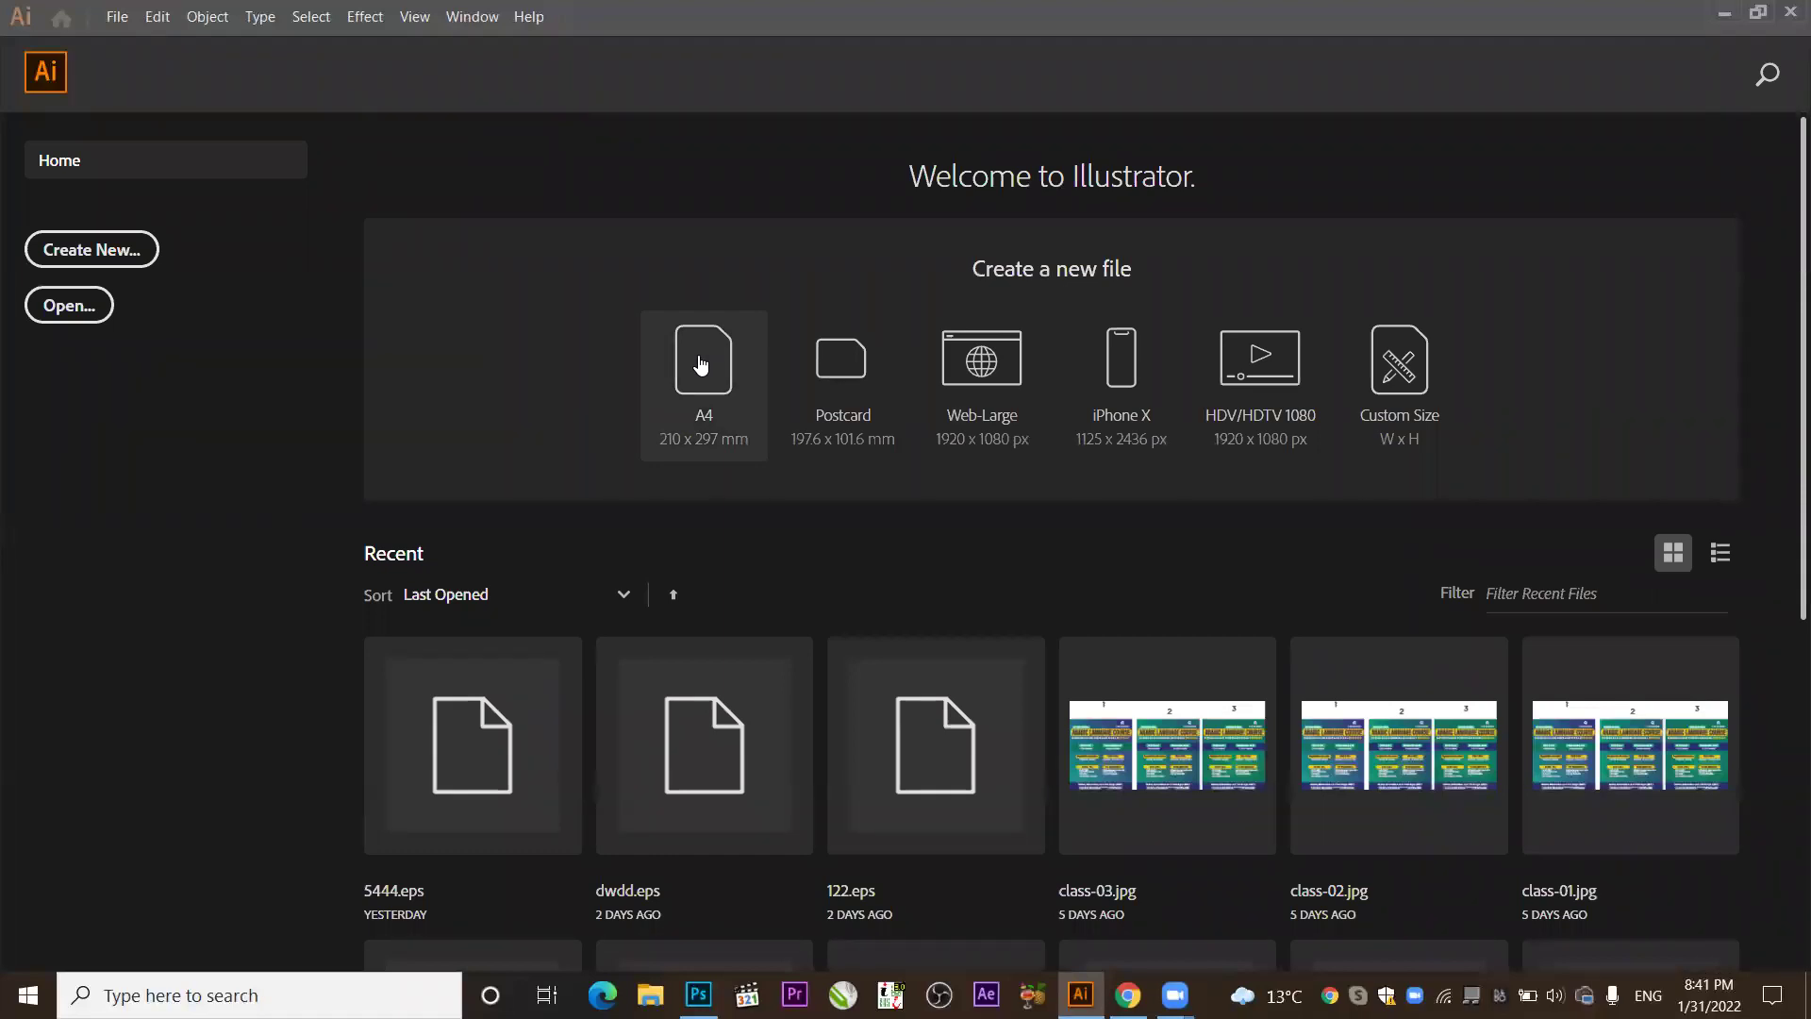
left_click(697, 353)
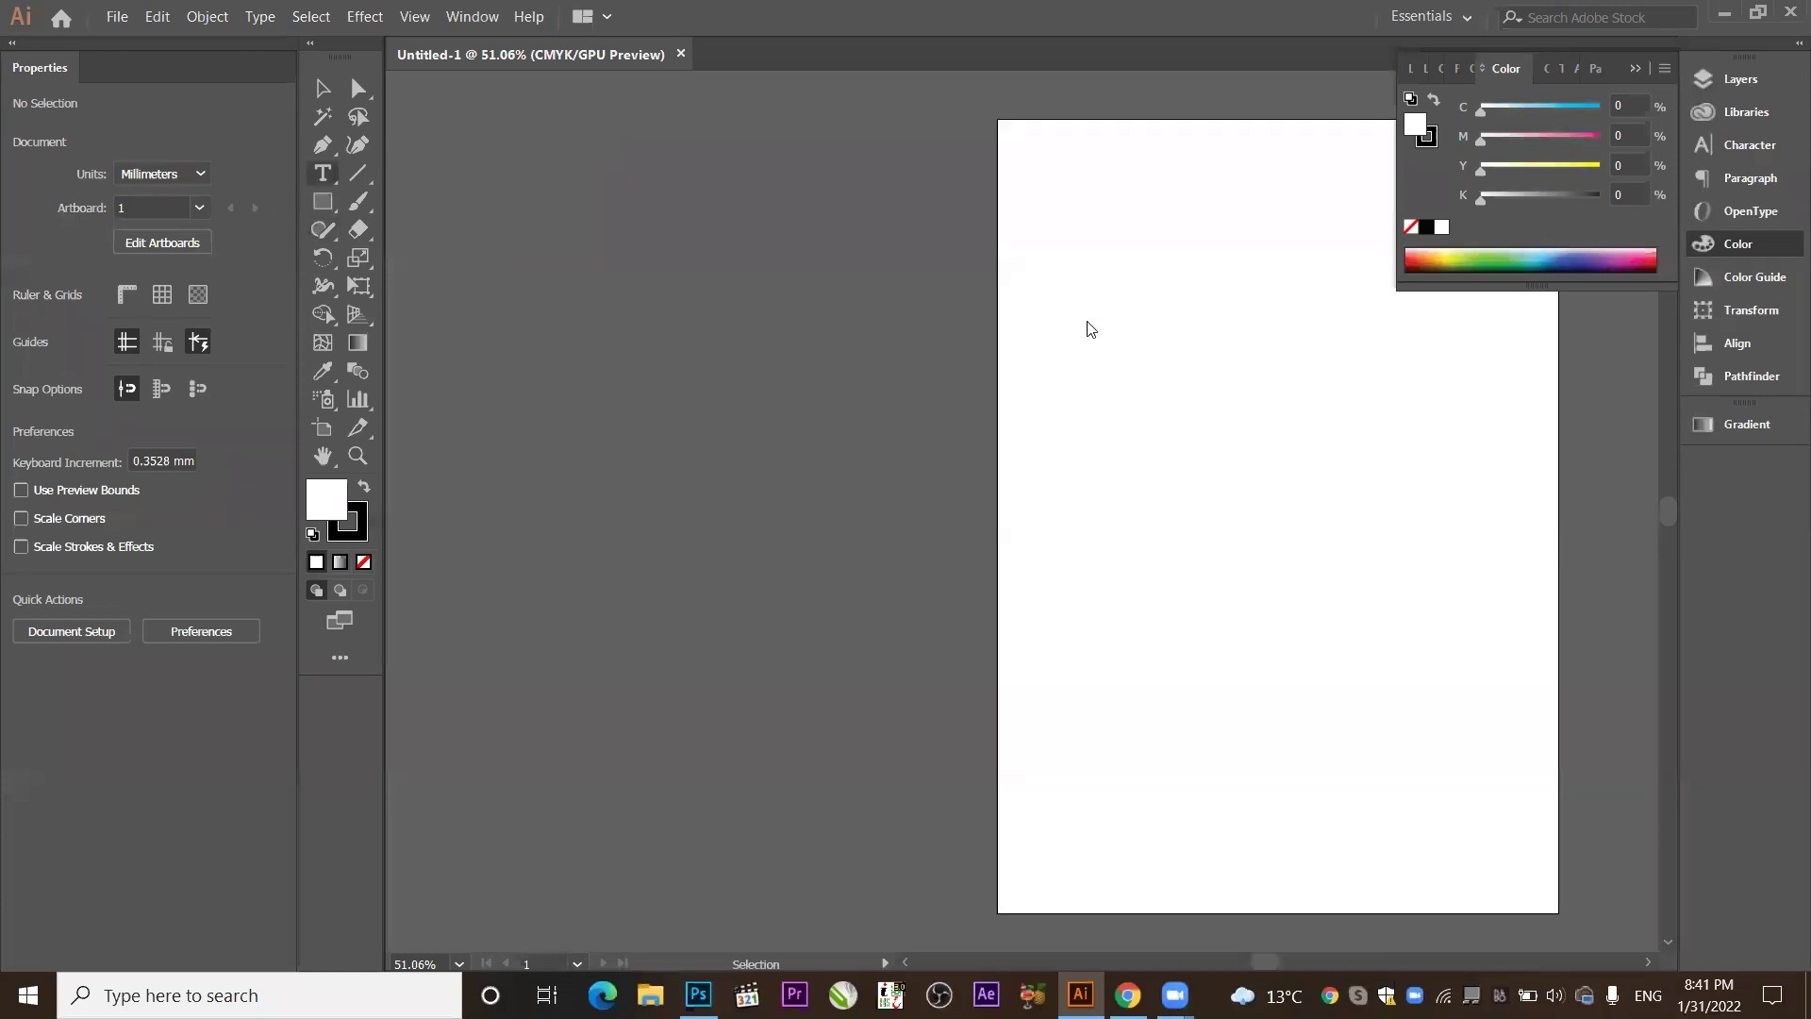
Add the point text "Pakistan" in 12 pt Myriad Pro on the upper part of the artboard.
scroll(1165, 349, "up", 2)
left_click_drag(1149, 340, 1057, 384)
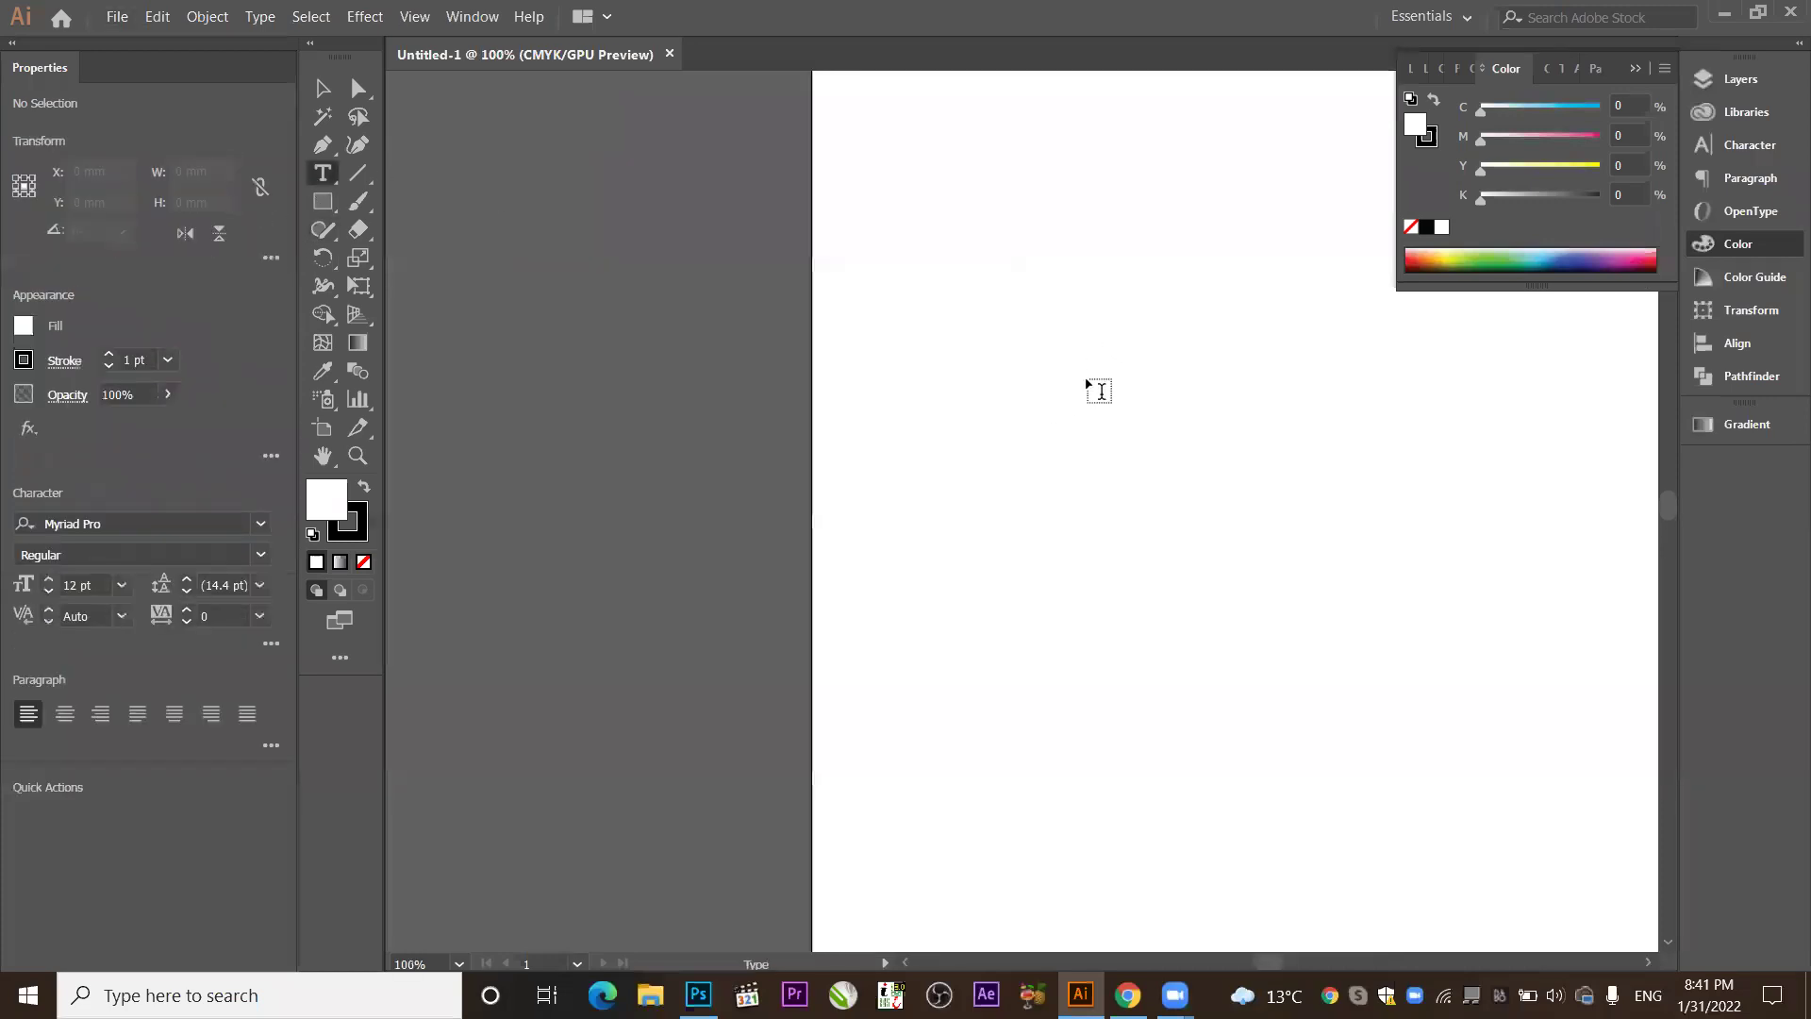
left_click(1059, 373)
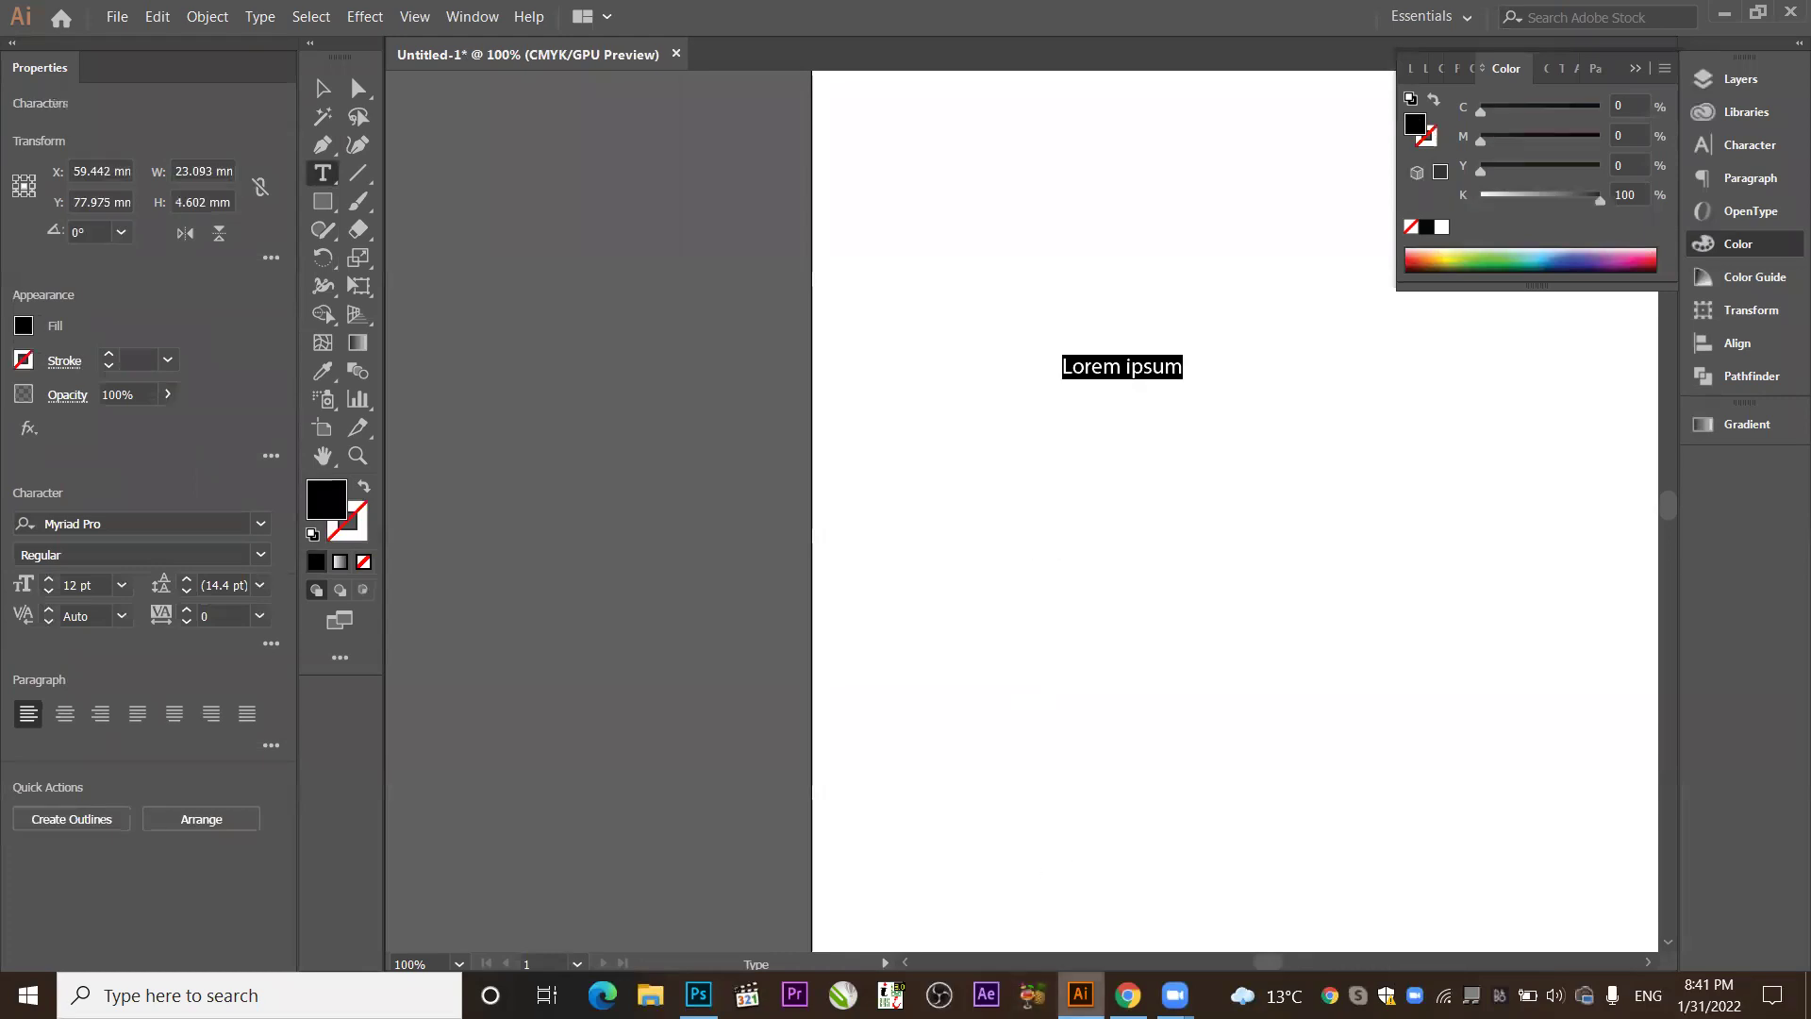
type("Pakistan")
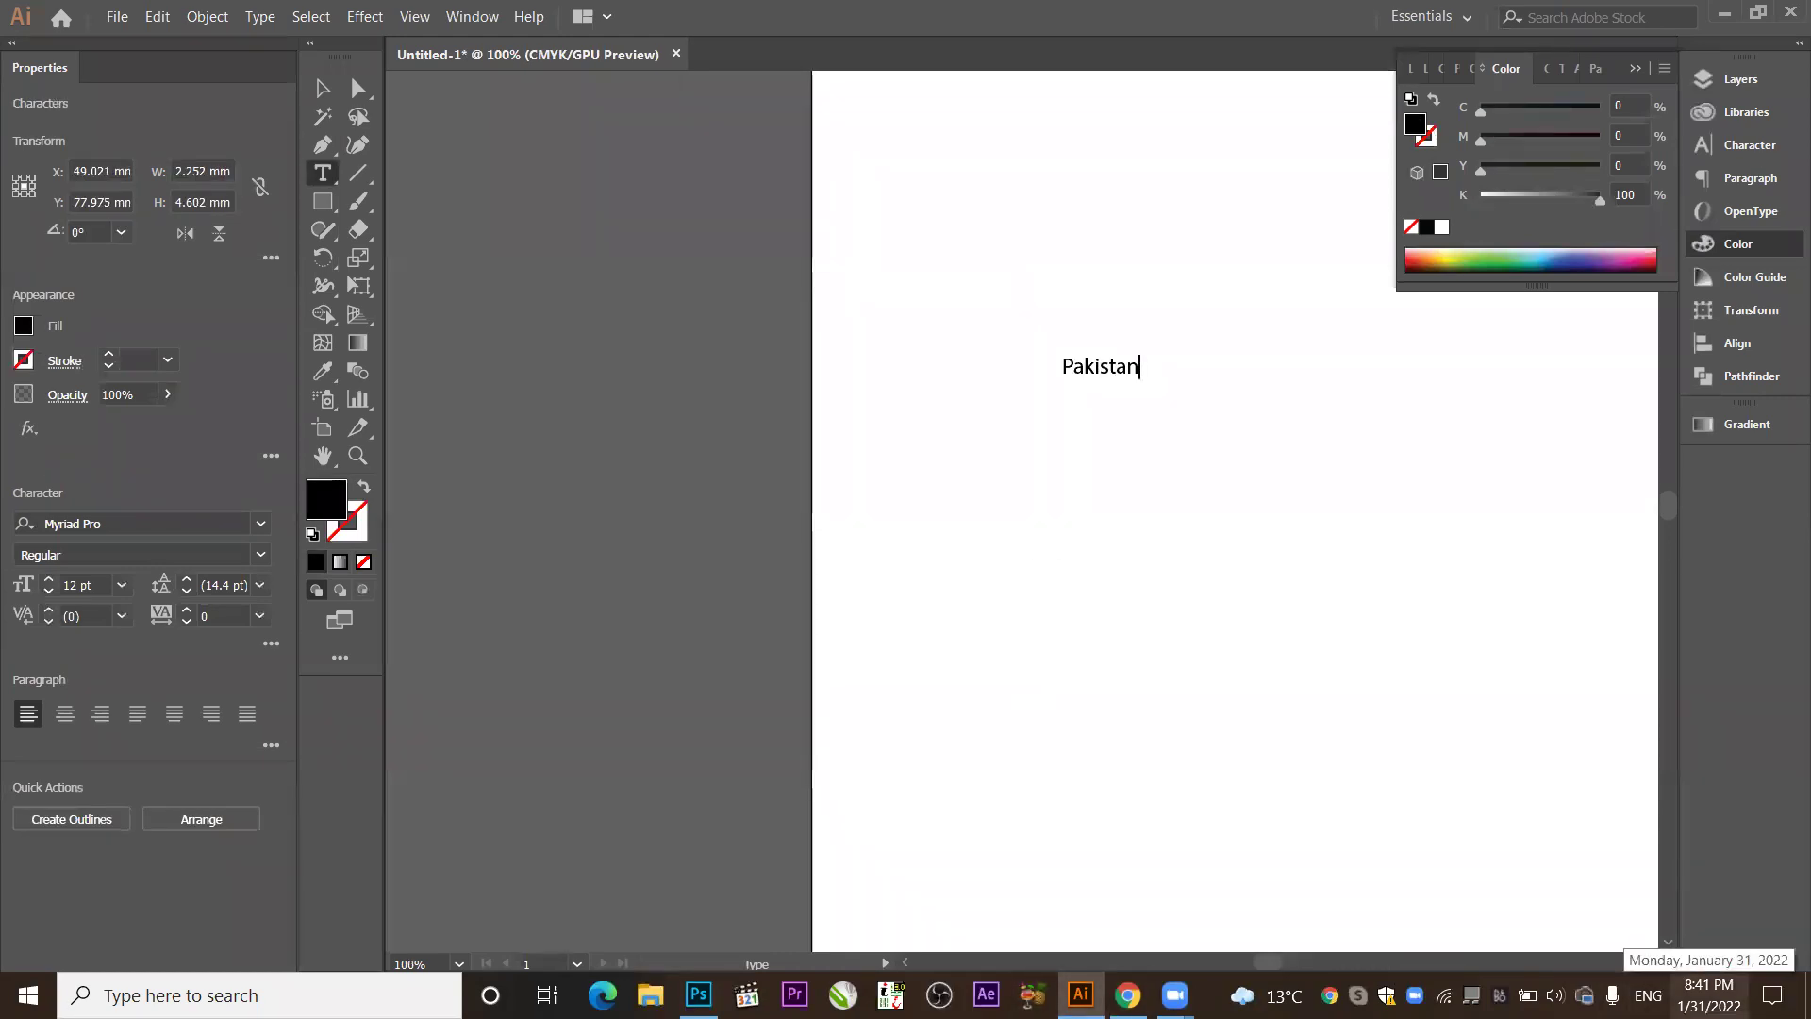
key("Escape")
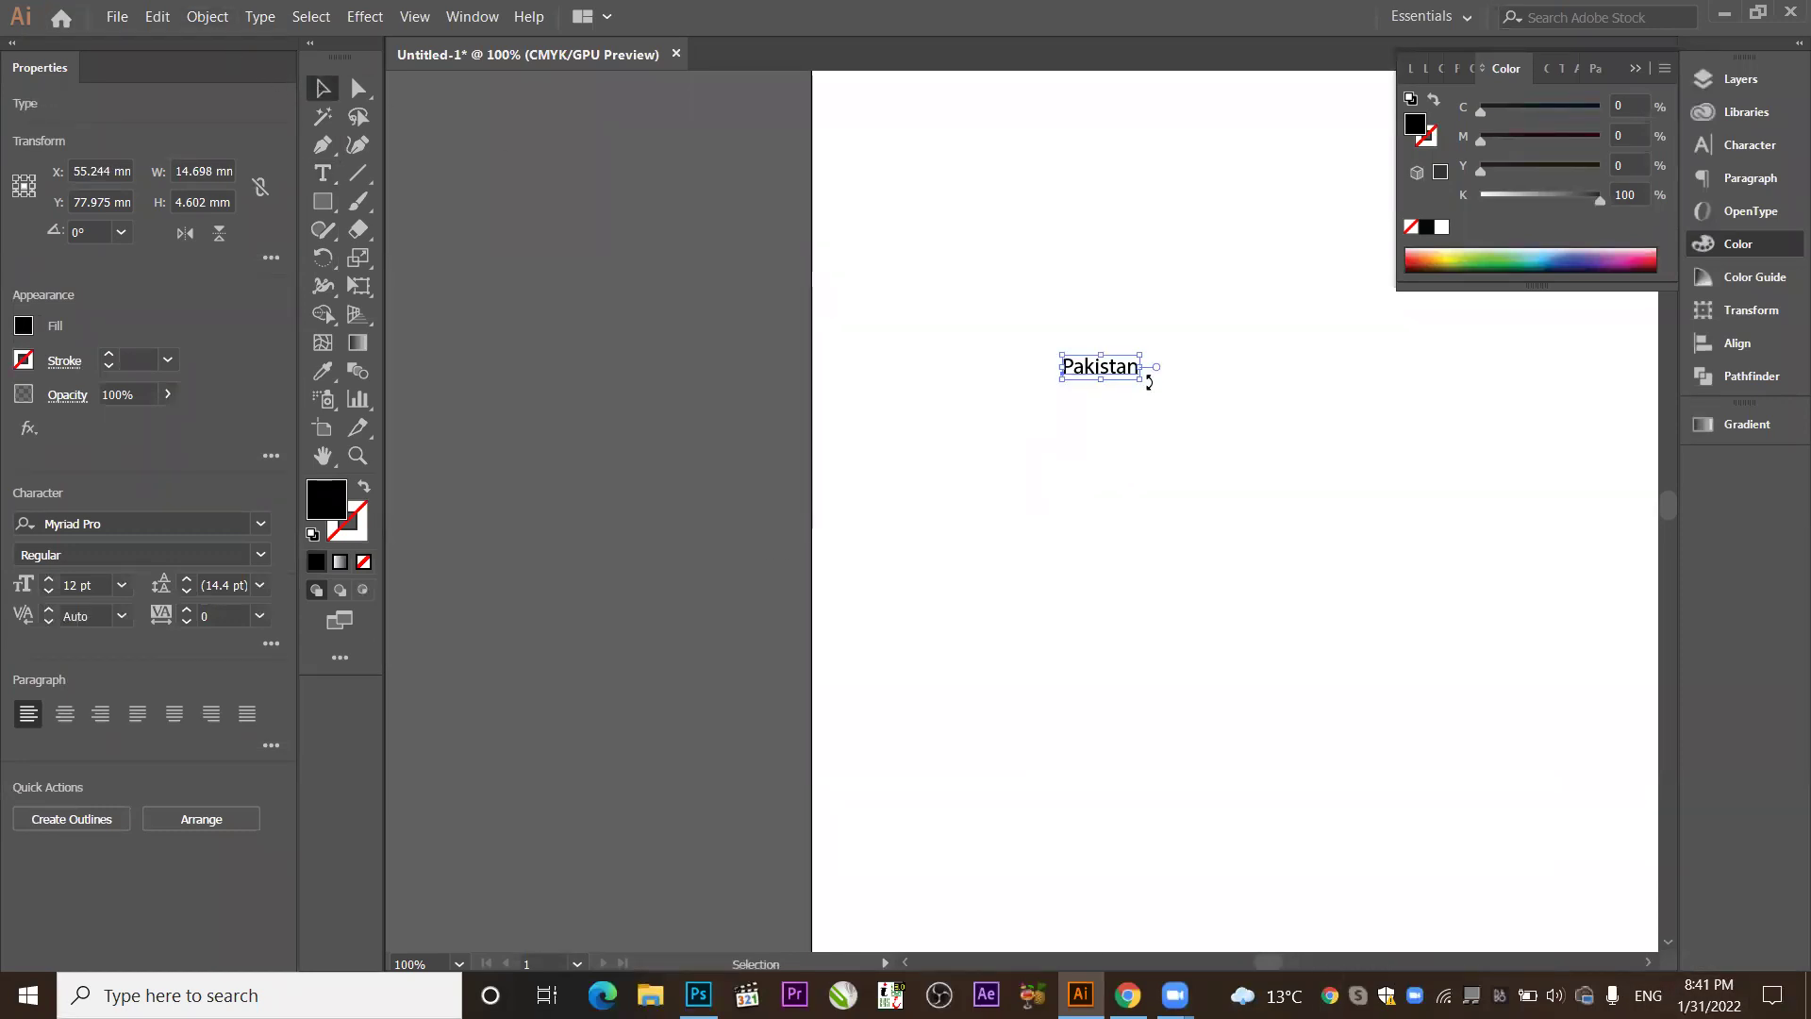
Try stretching the Pakistan text out of proportion to about 49 x 62 mm, and undo the distortion.
left_click_drag(1139, 381, 1320, 681)
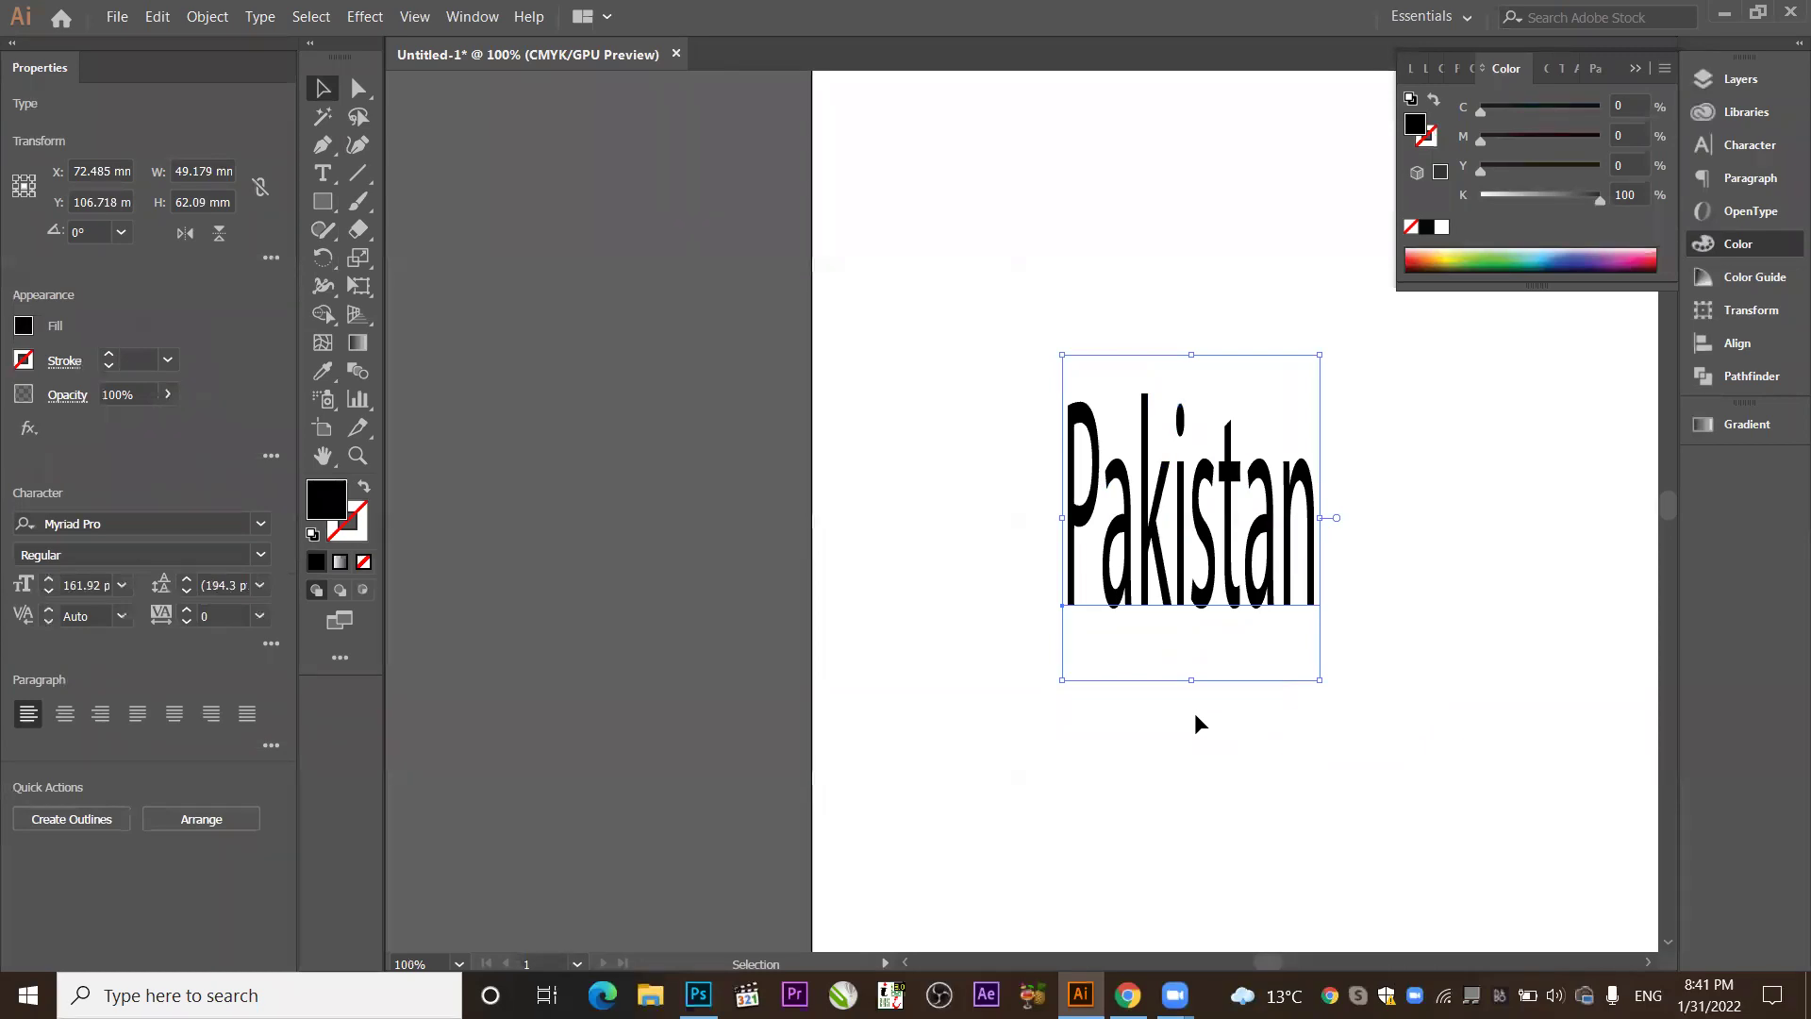
key("ctrl+z")
scroll(1135, 382, "up", 1)
scroll(1135, 382, "up", 2)
scroll(1135, 382, "down", 2)
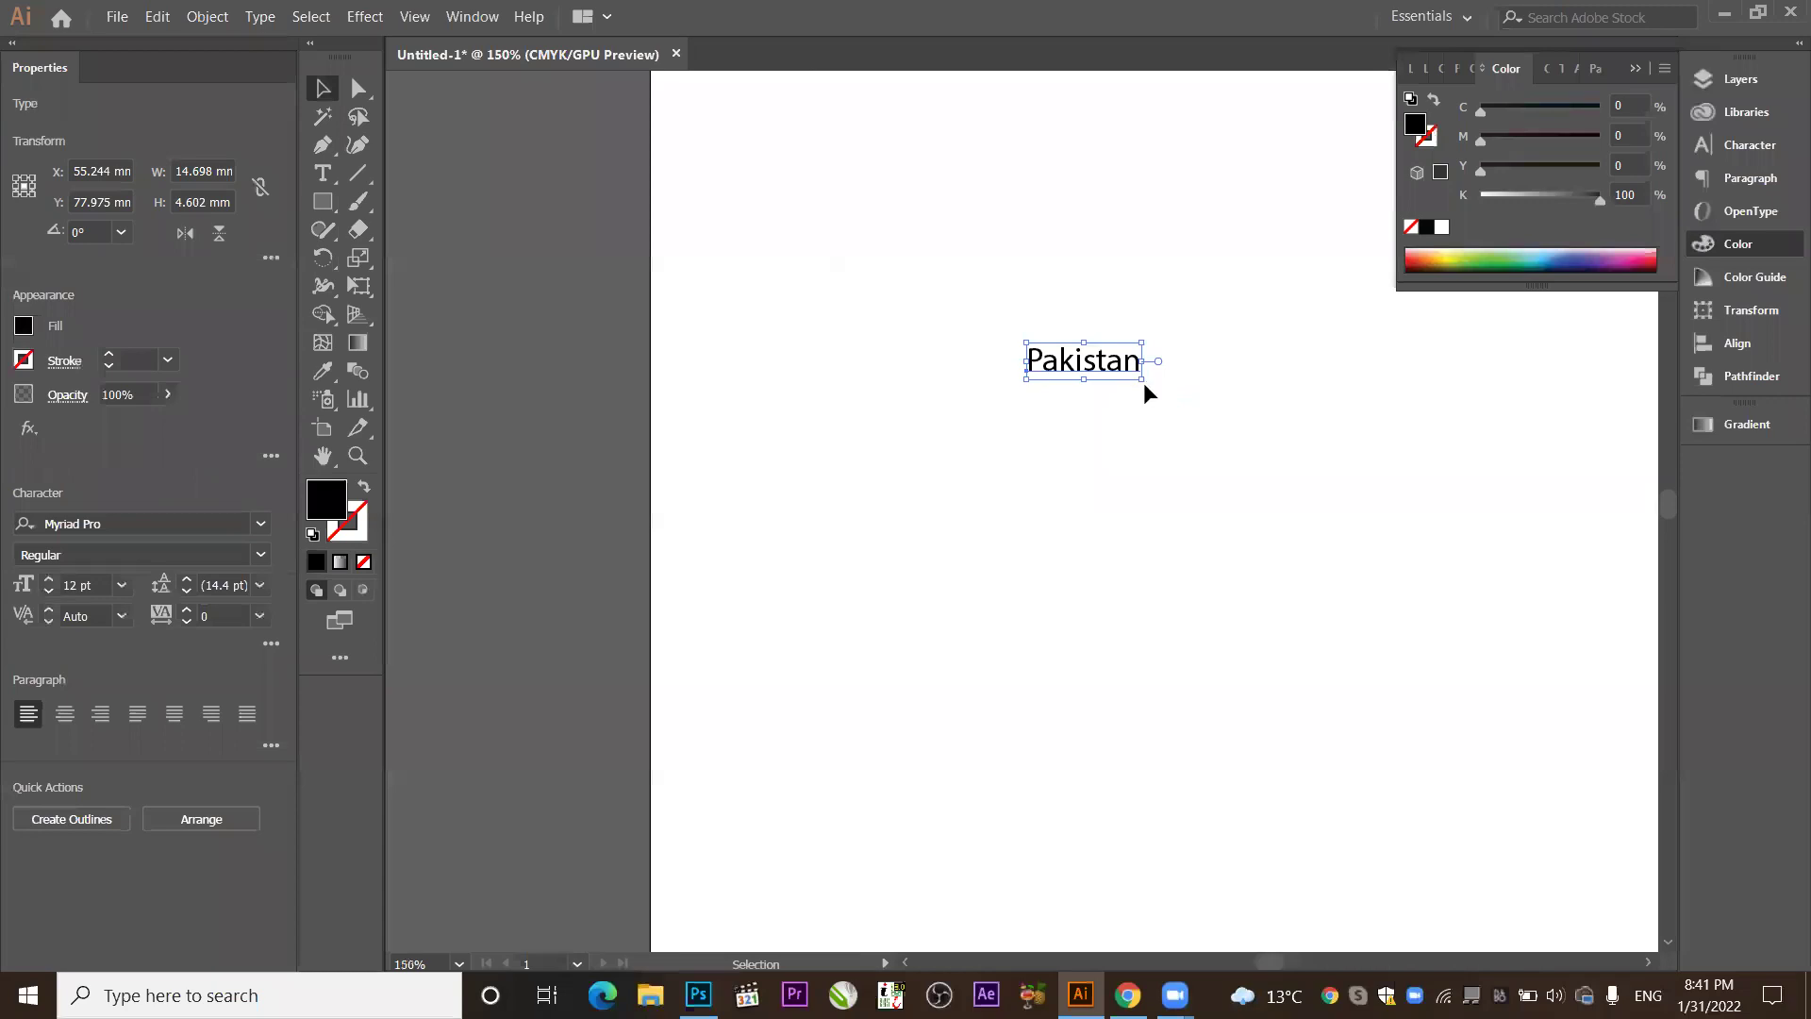
Scale the Pakistan text proportionally by its corners, both up and down, ending at about 24.5 x 7.7 mm.
left_click_drag(1139, 381, 1412, 514)
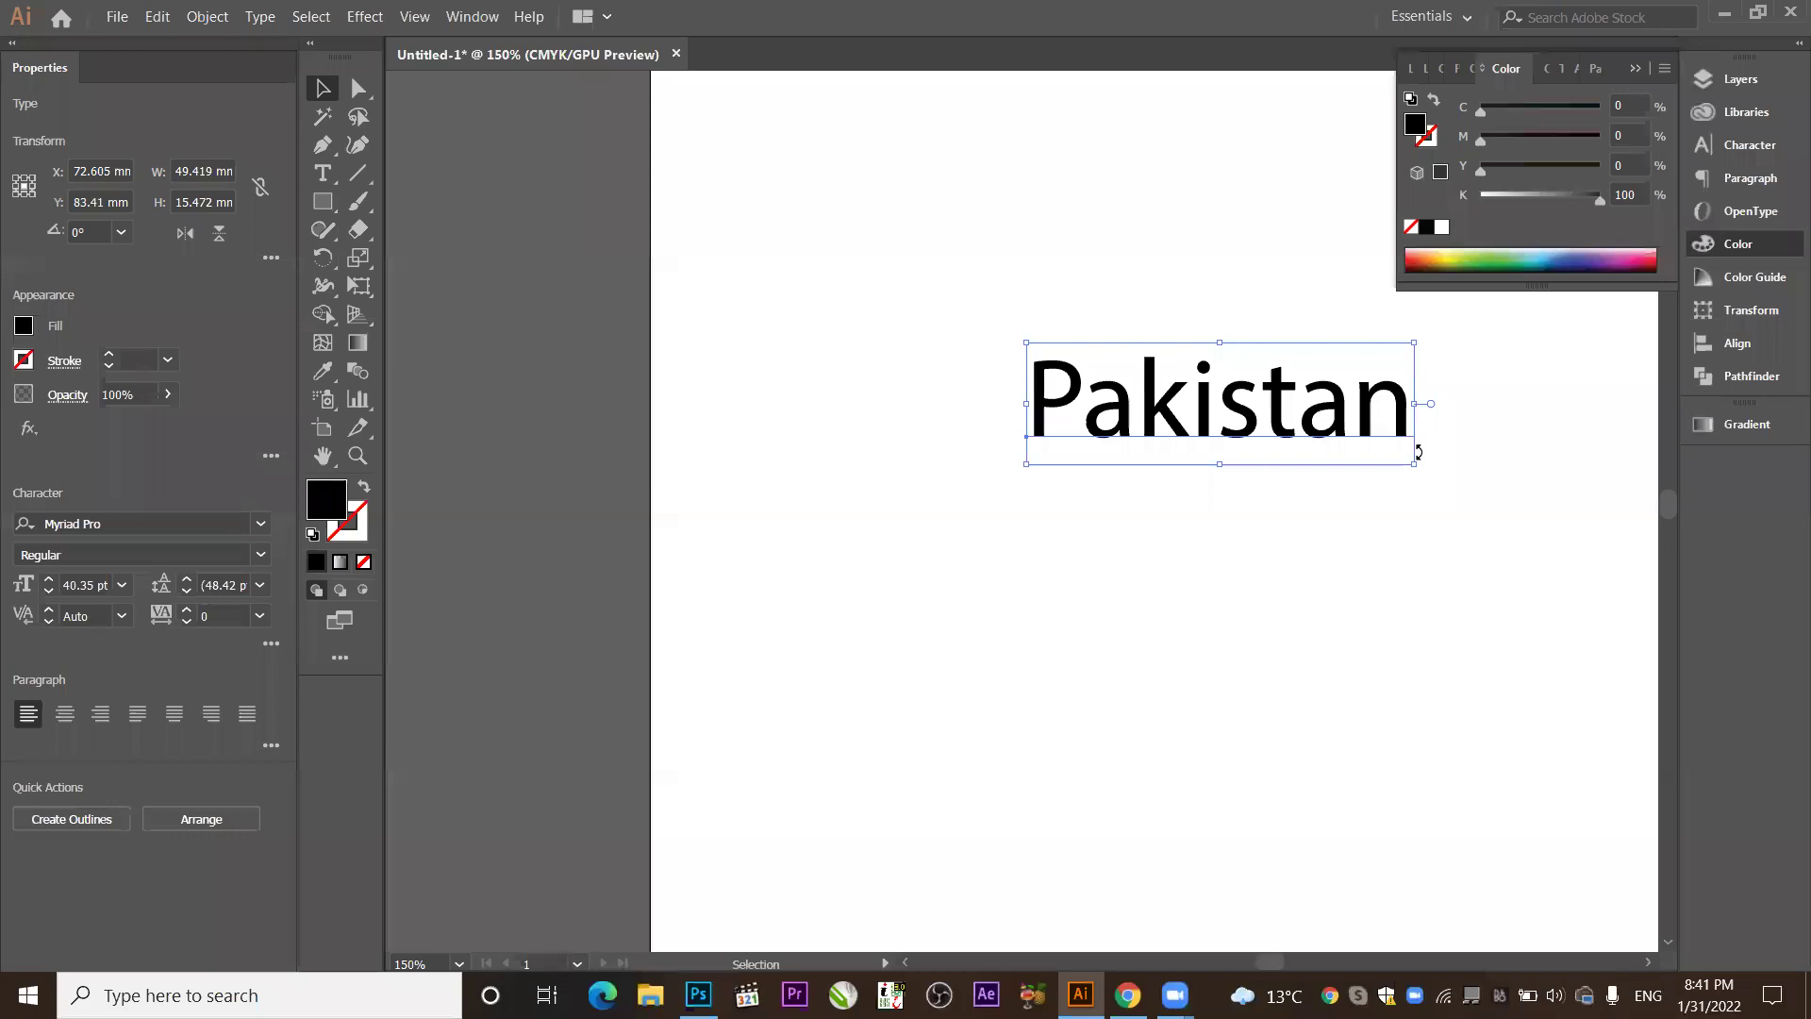
left_click_drag(1415, 464, 1286, 488)
left_click_drag(1282, 474, 1325, 471)
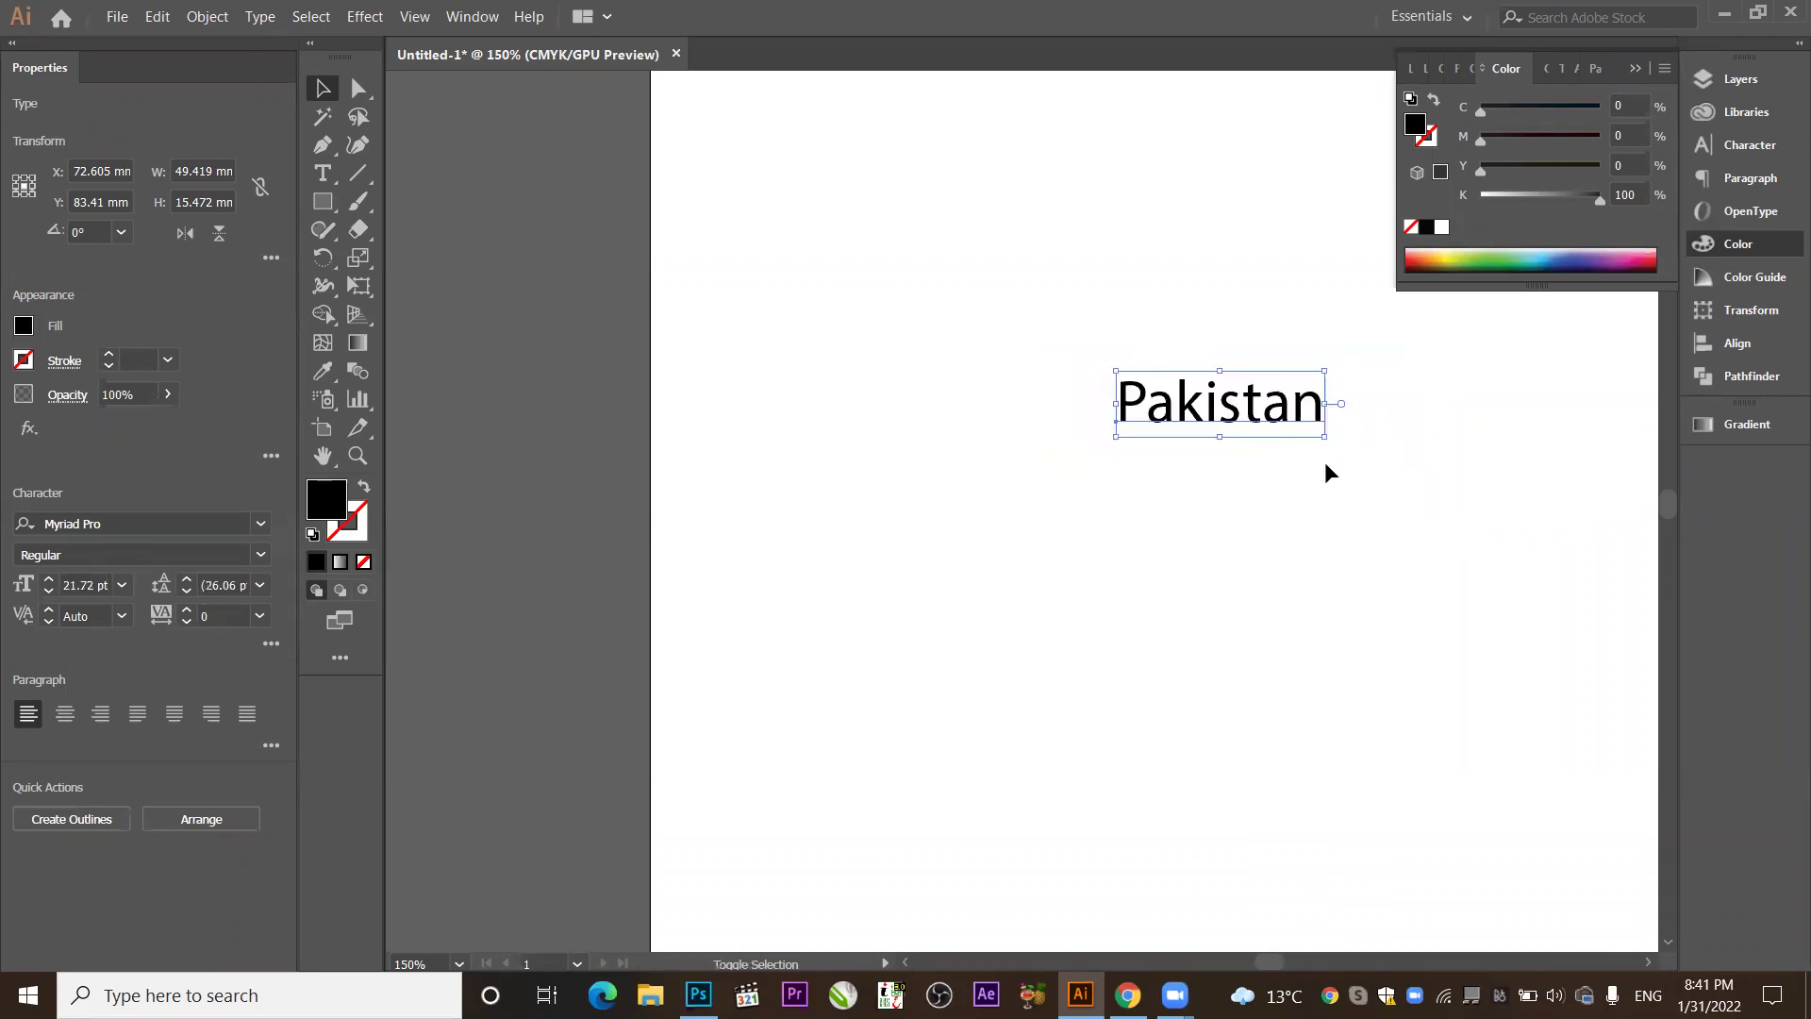
left_click_drag(1324, 371, 1343, 473)
left_click_drag(1127, 477, 1151, 461)
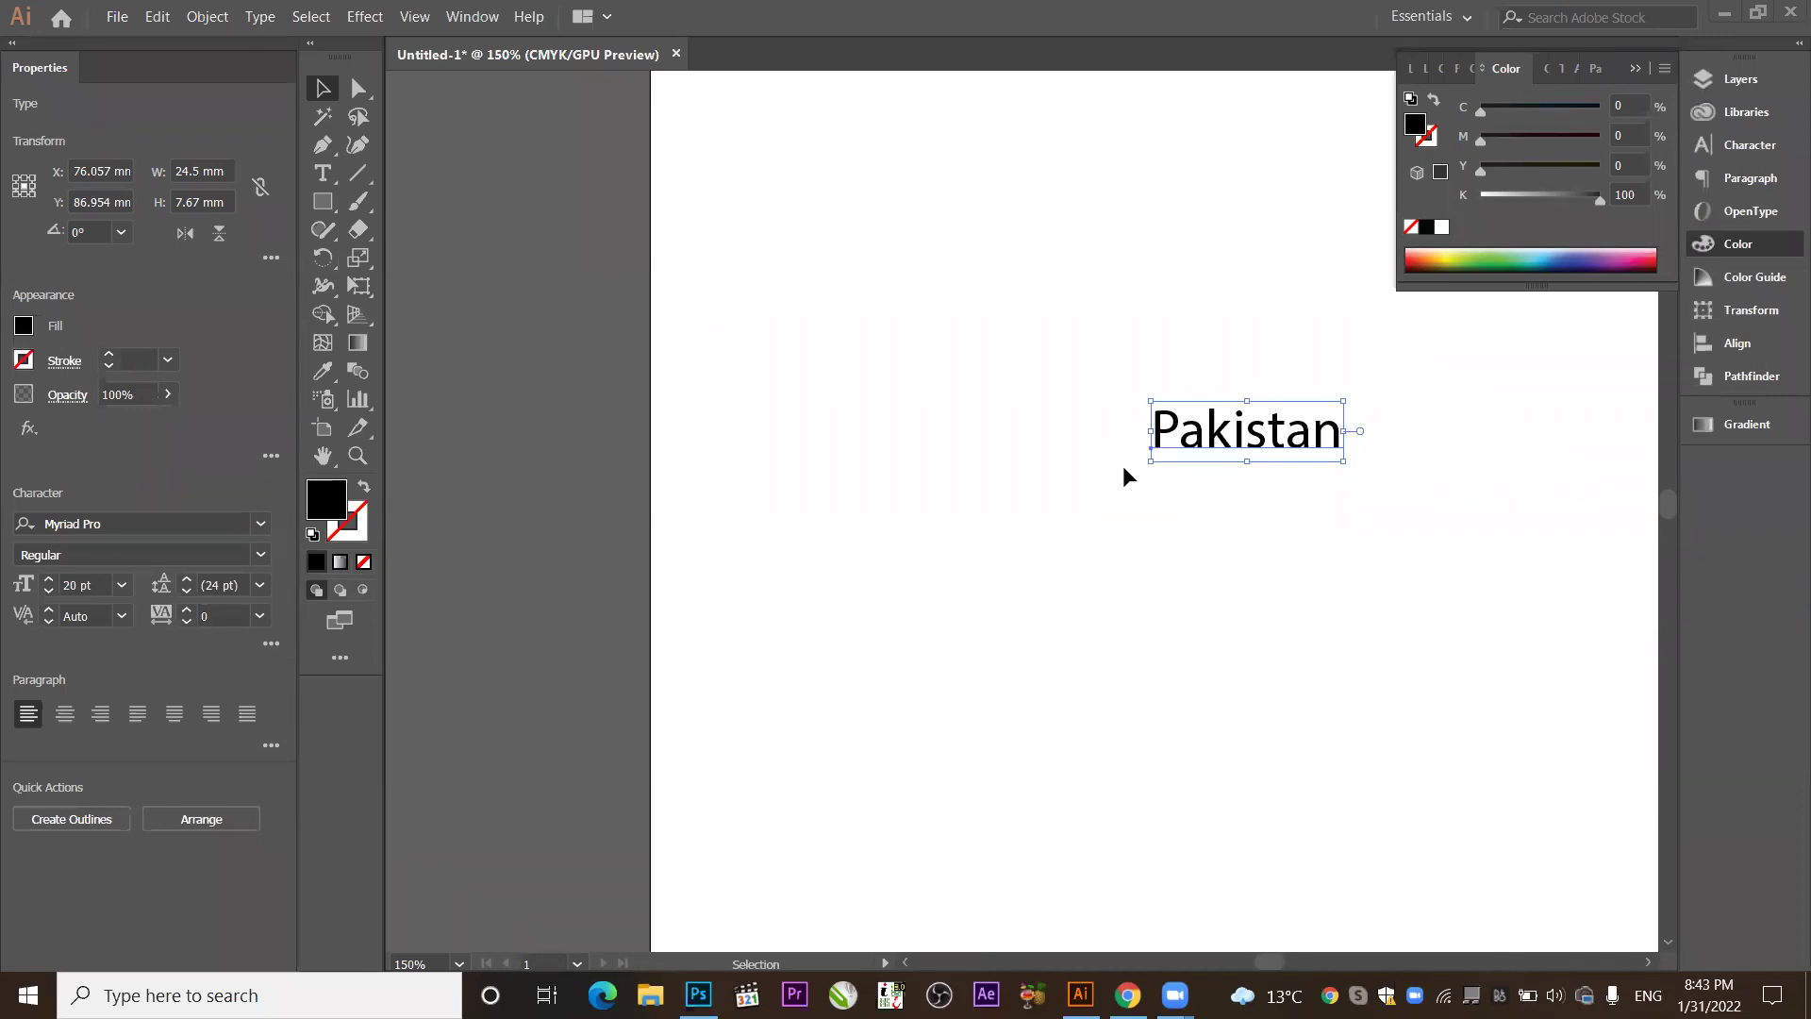
Enlarge the Pakistan text proportionally to about 35 x 11 mm and move it up and leftward on the artboard.
scroll(1339, 448, "up", 4)
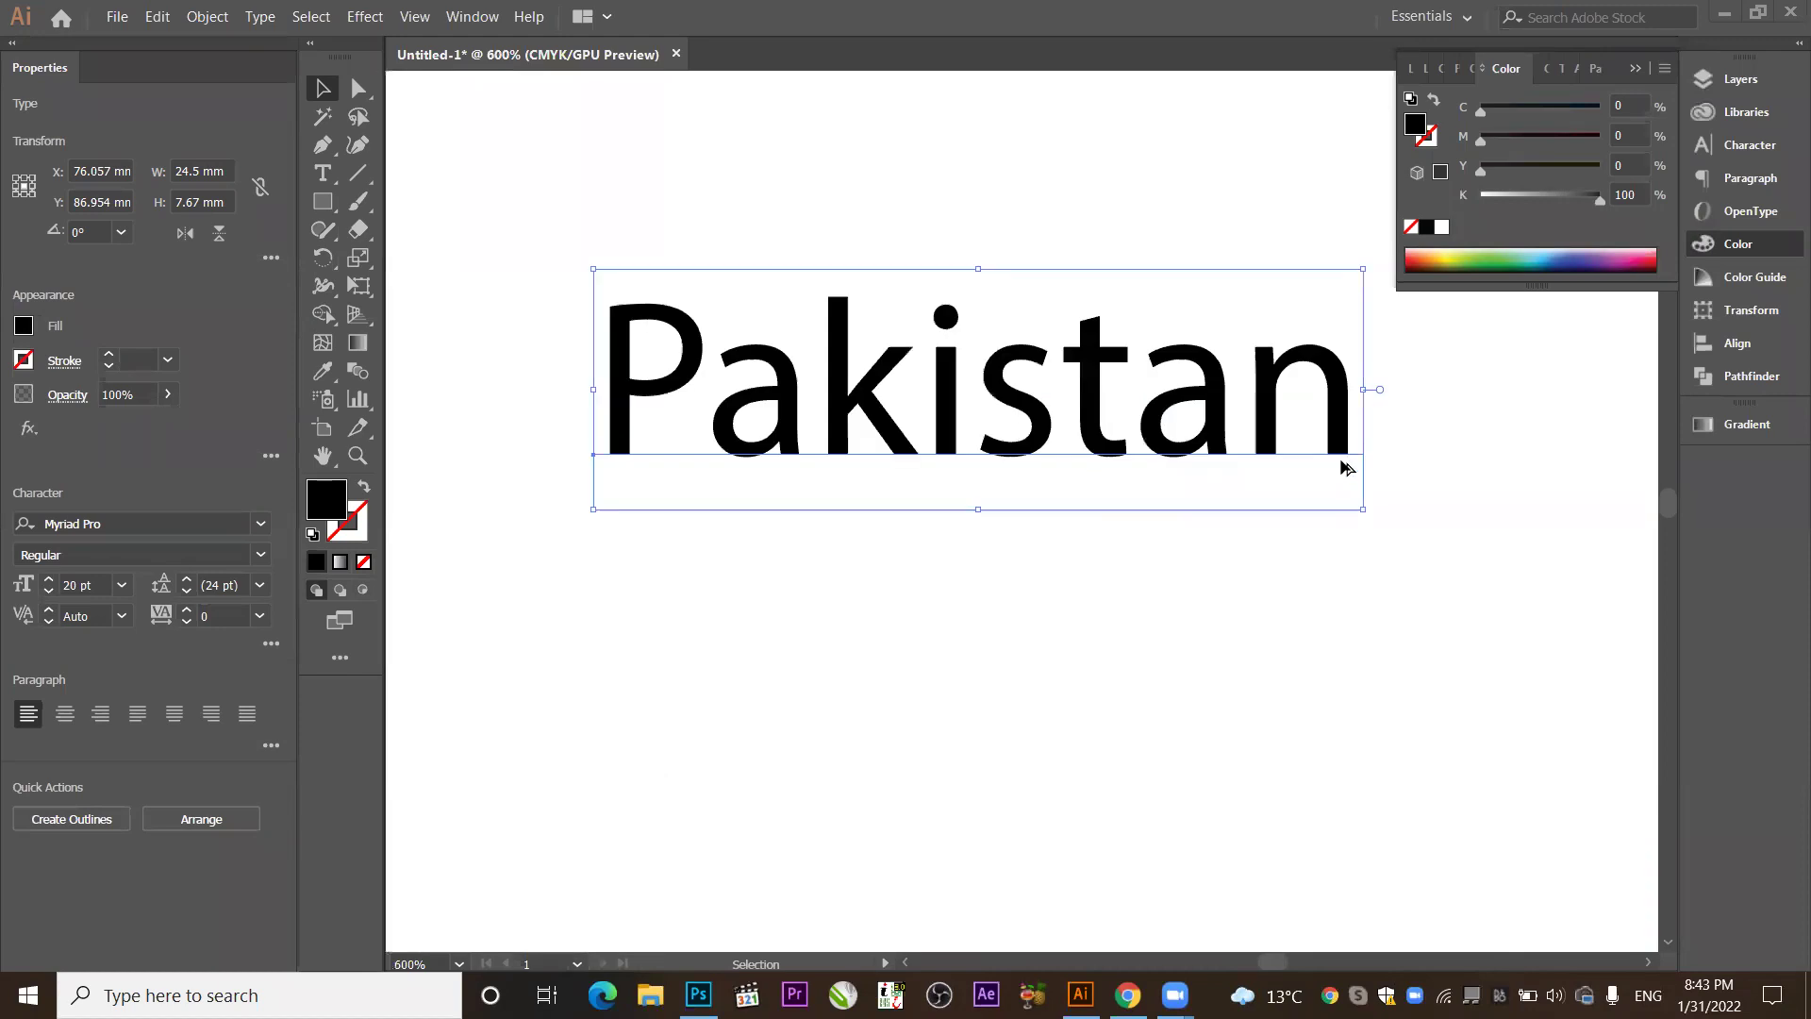
scroll(1347, 467, "down", 2)
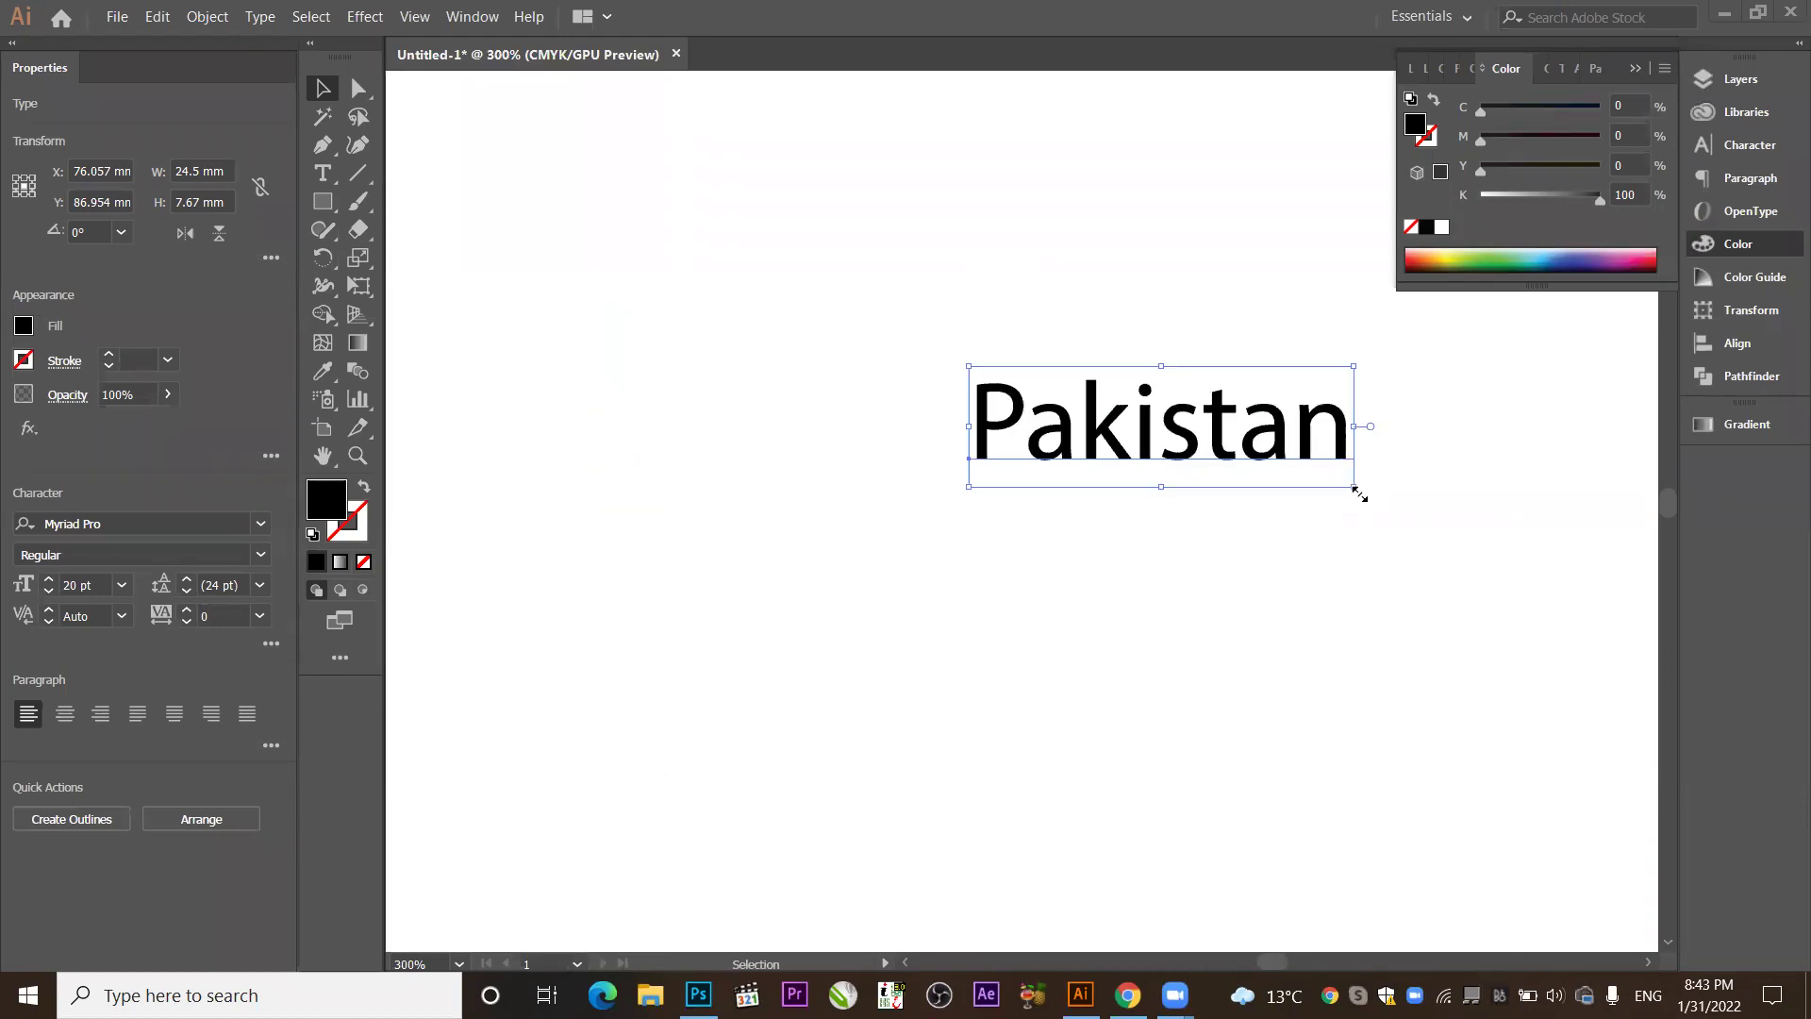
scroll(1354, 483, "down", 1)
left_click_drag(1357, 490, 1467, 525)
left_click(1378, 395)
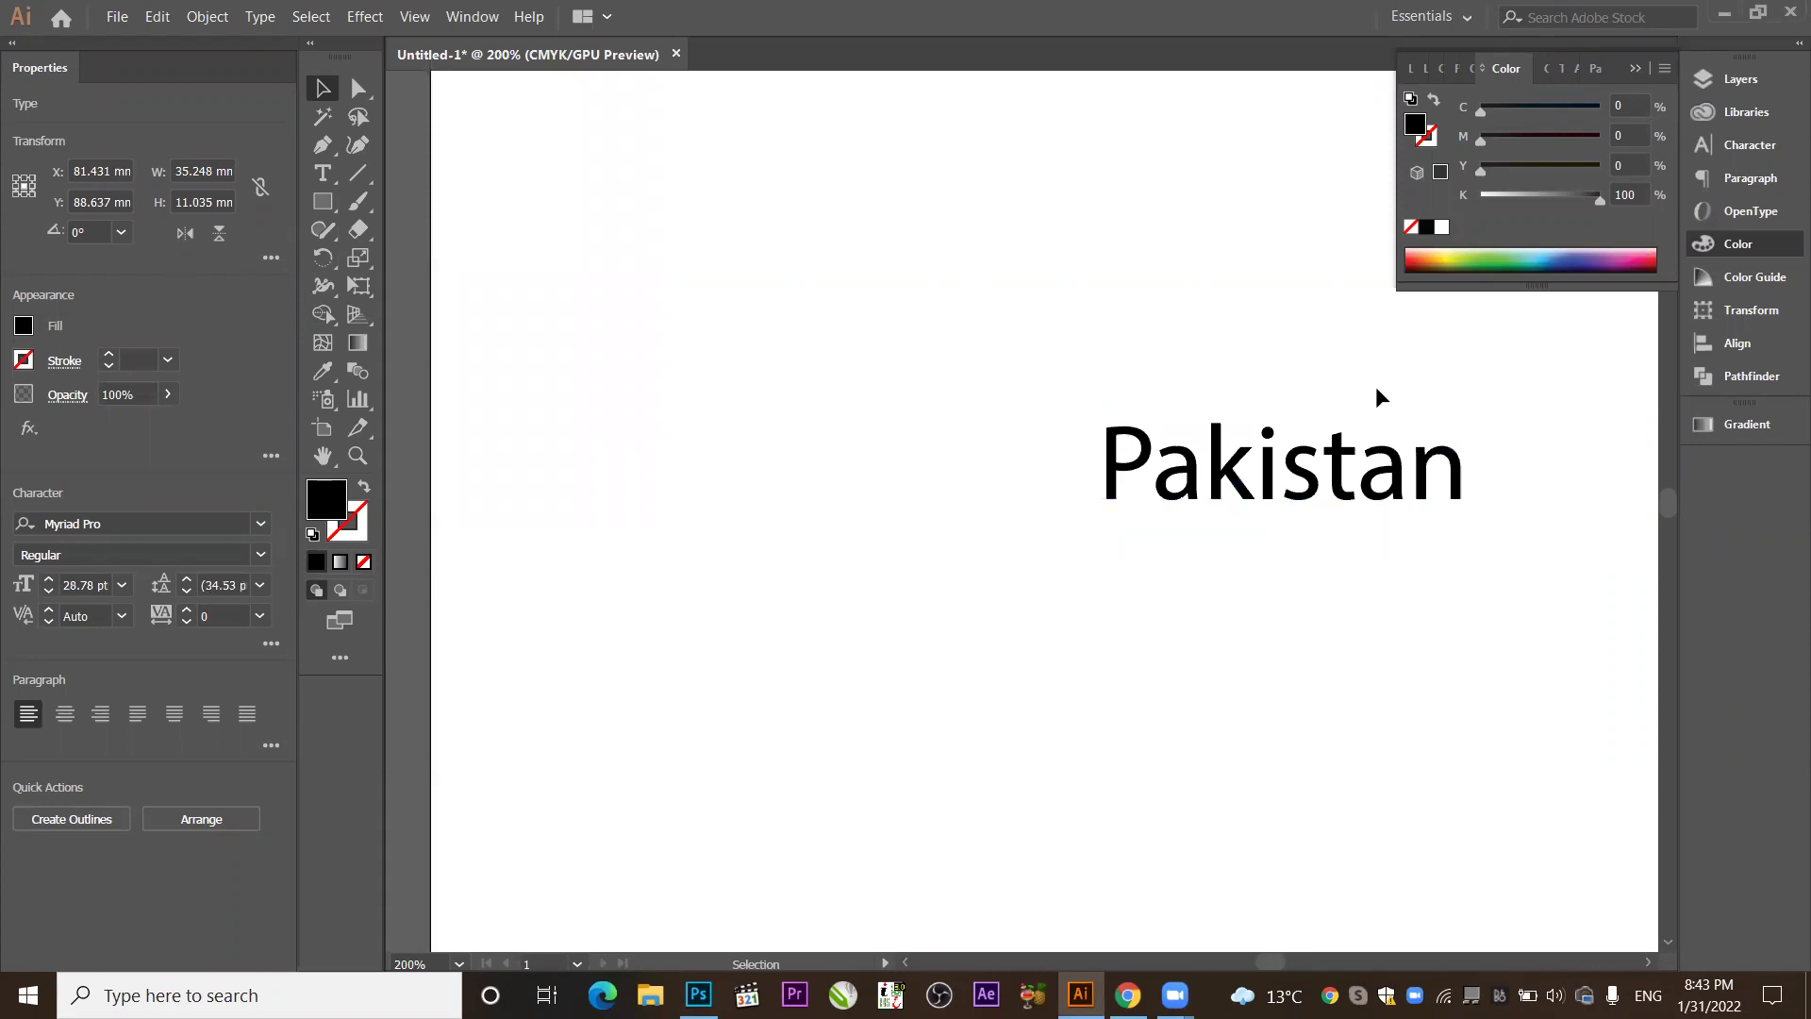
left_click_drag(1379, 413, 1128, 271)
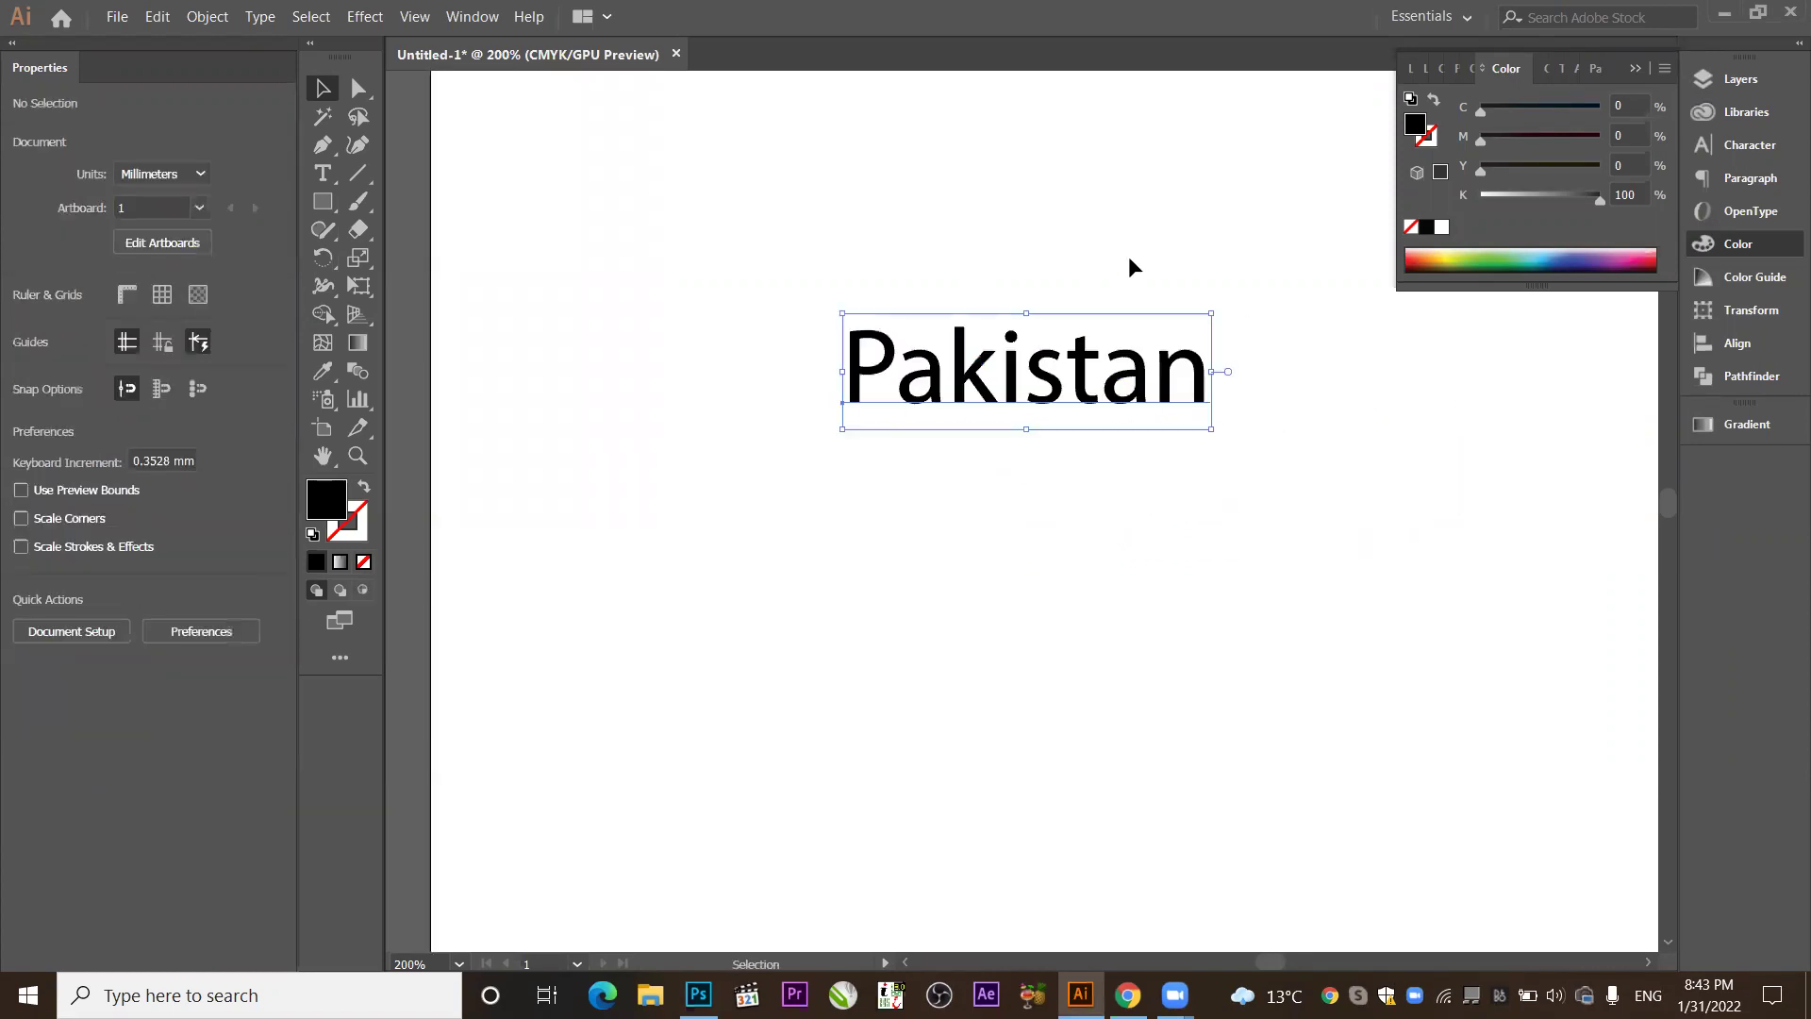
Duplicate the Pakistan text directly below the original and change the copy's wording to "Zindabad".
left_click_drag(1042, 365, 1042, 450)
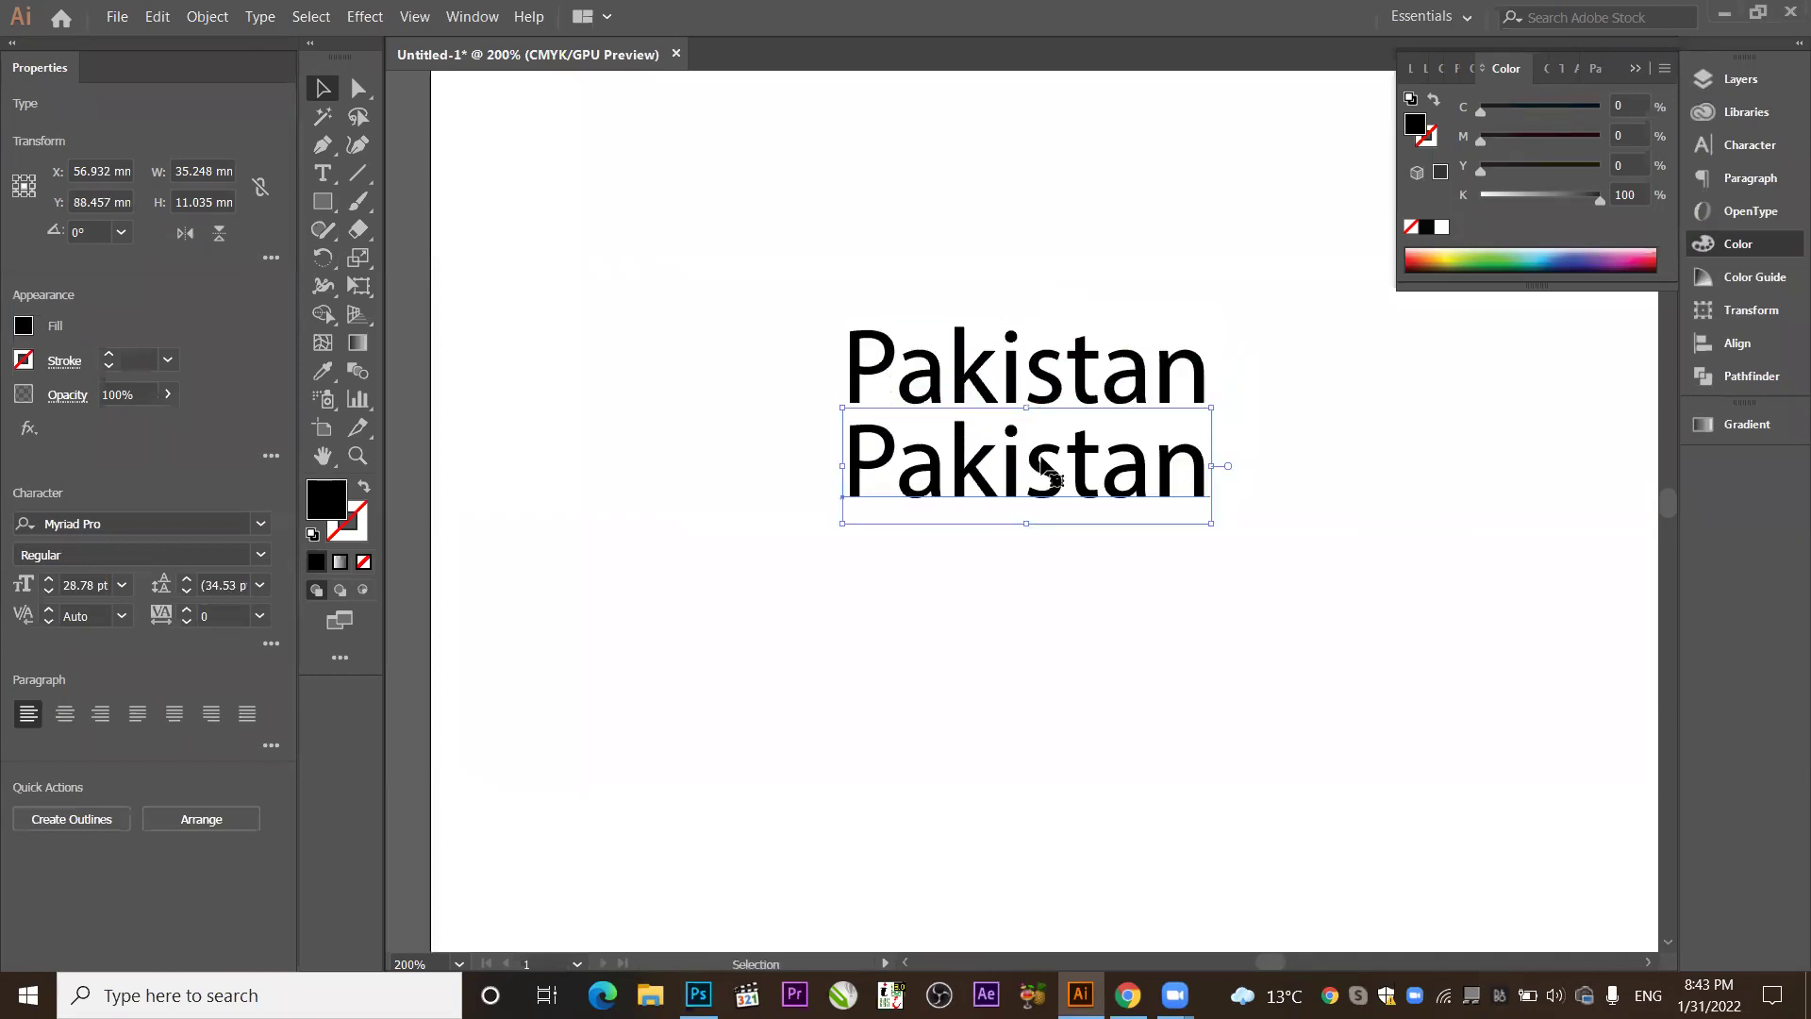
double_click(1036, 462)
double_click(1025, 472)
type("Z")
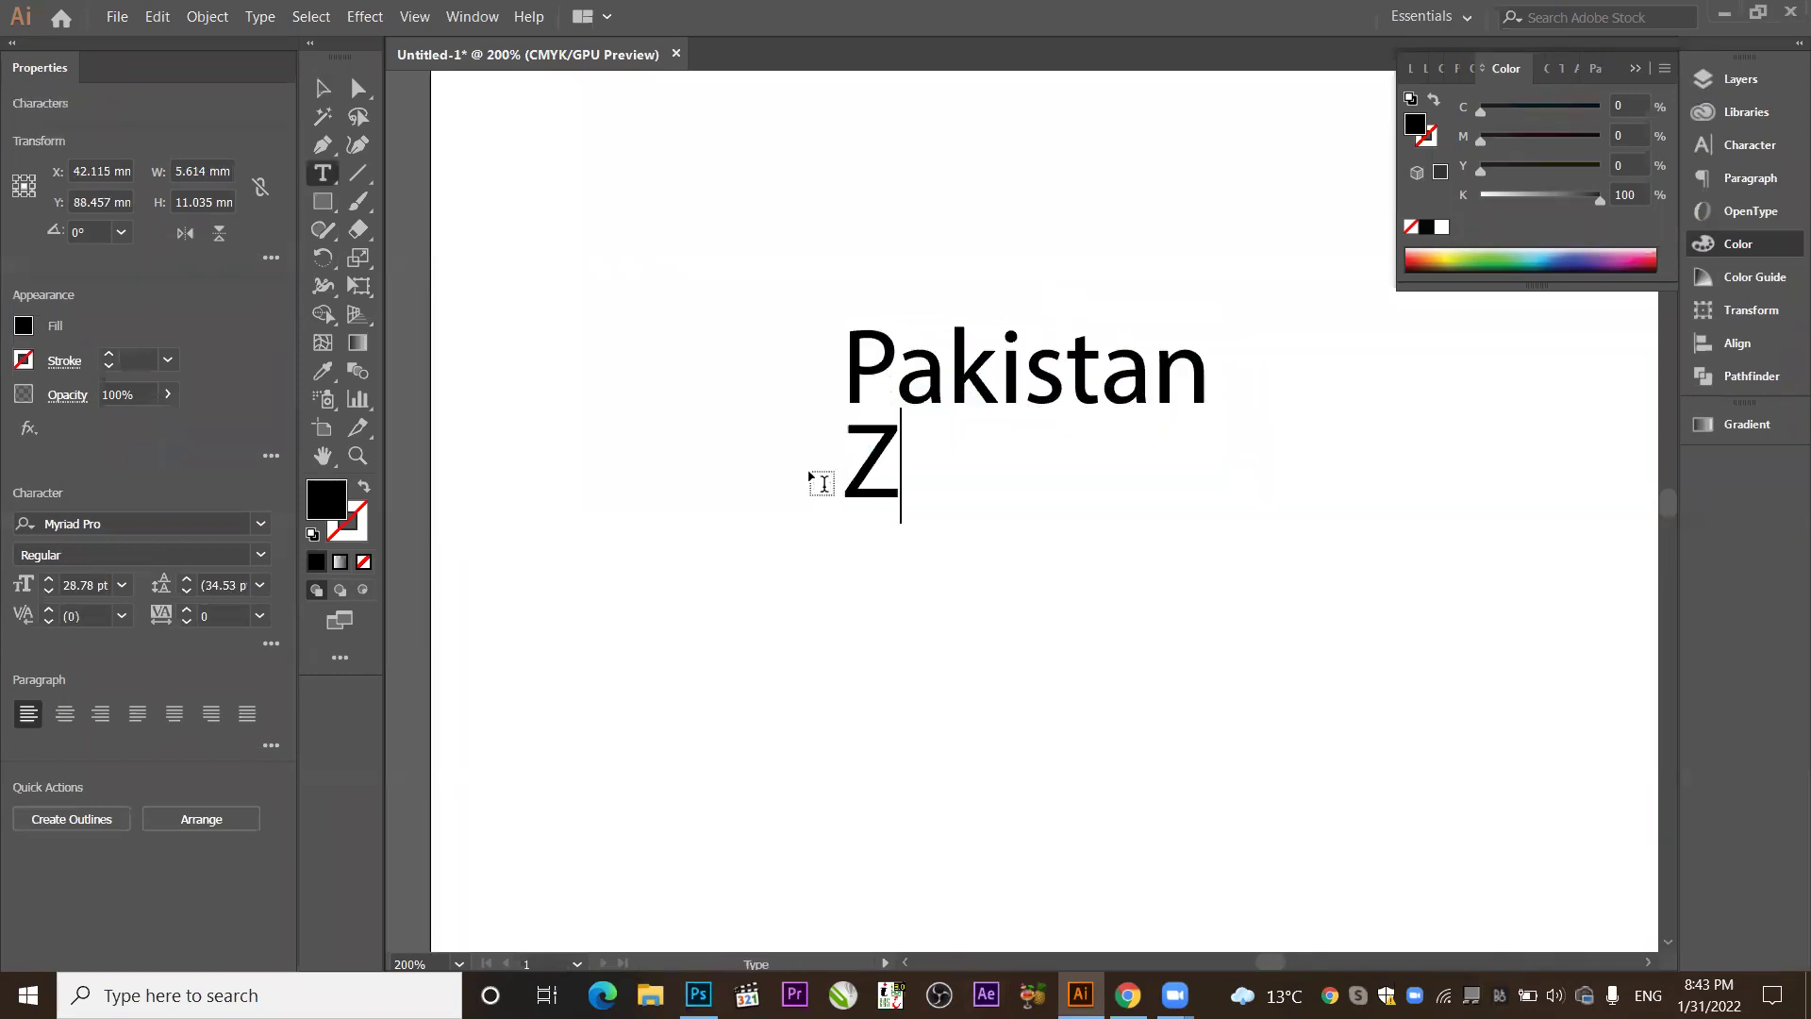
type("indabad")
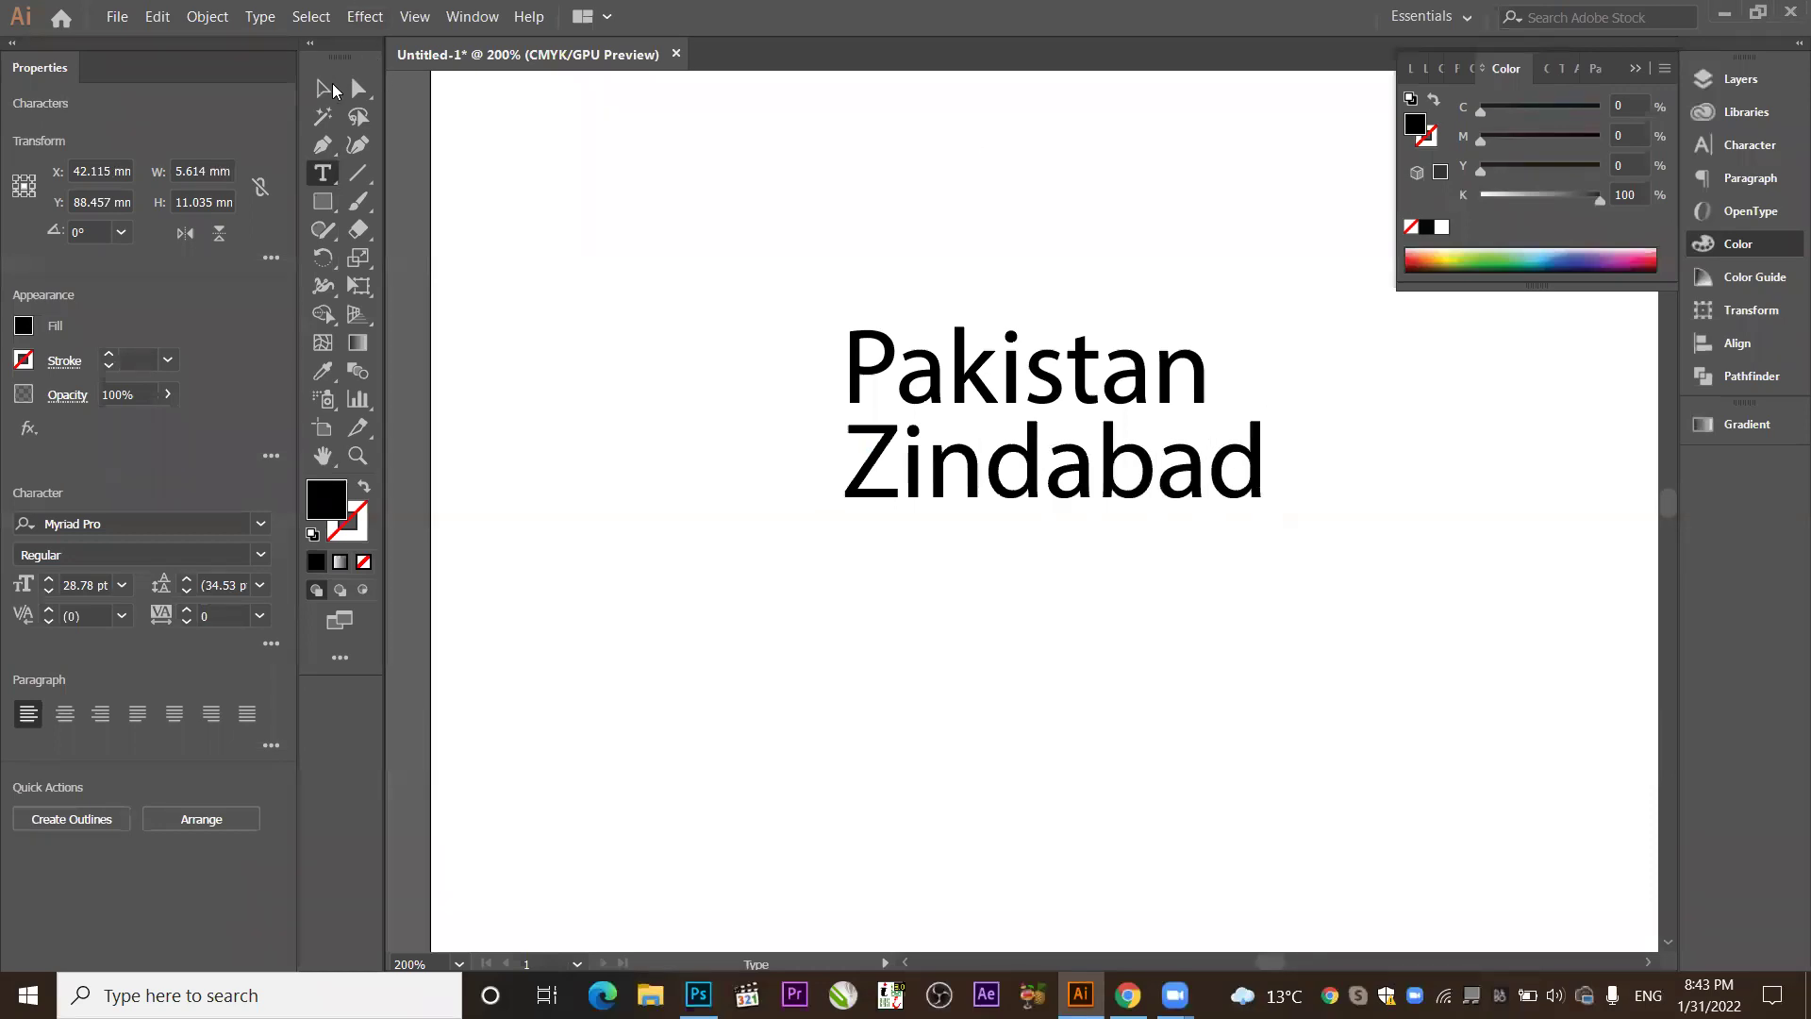
Scale the Zindabad text down to about 18.2 x 4.9 mm and place it beneath the end of Pakistan.
left_click(332, 89)
left_click_drag(1261, 520, 1129, 451)
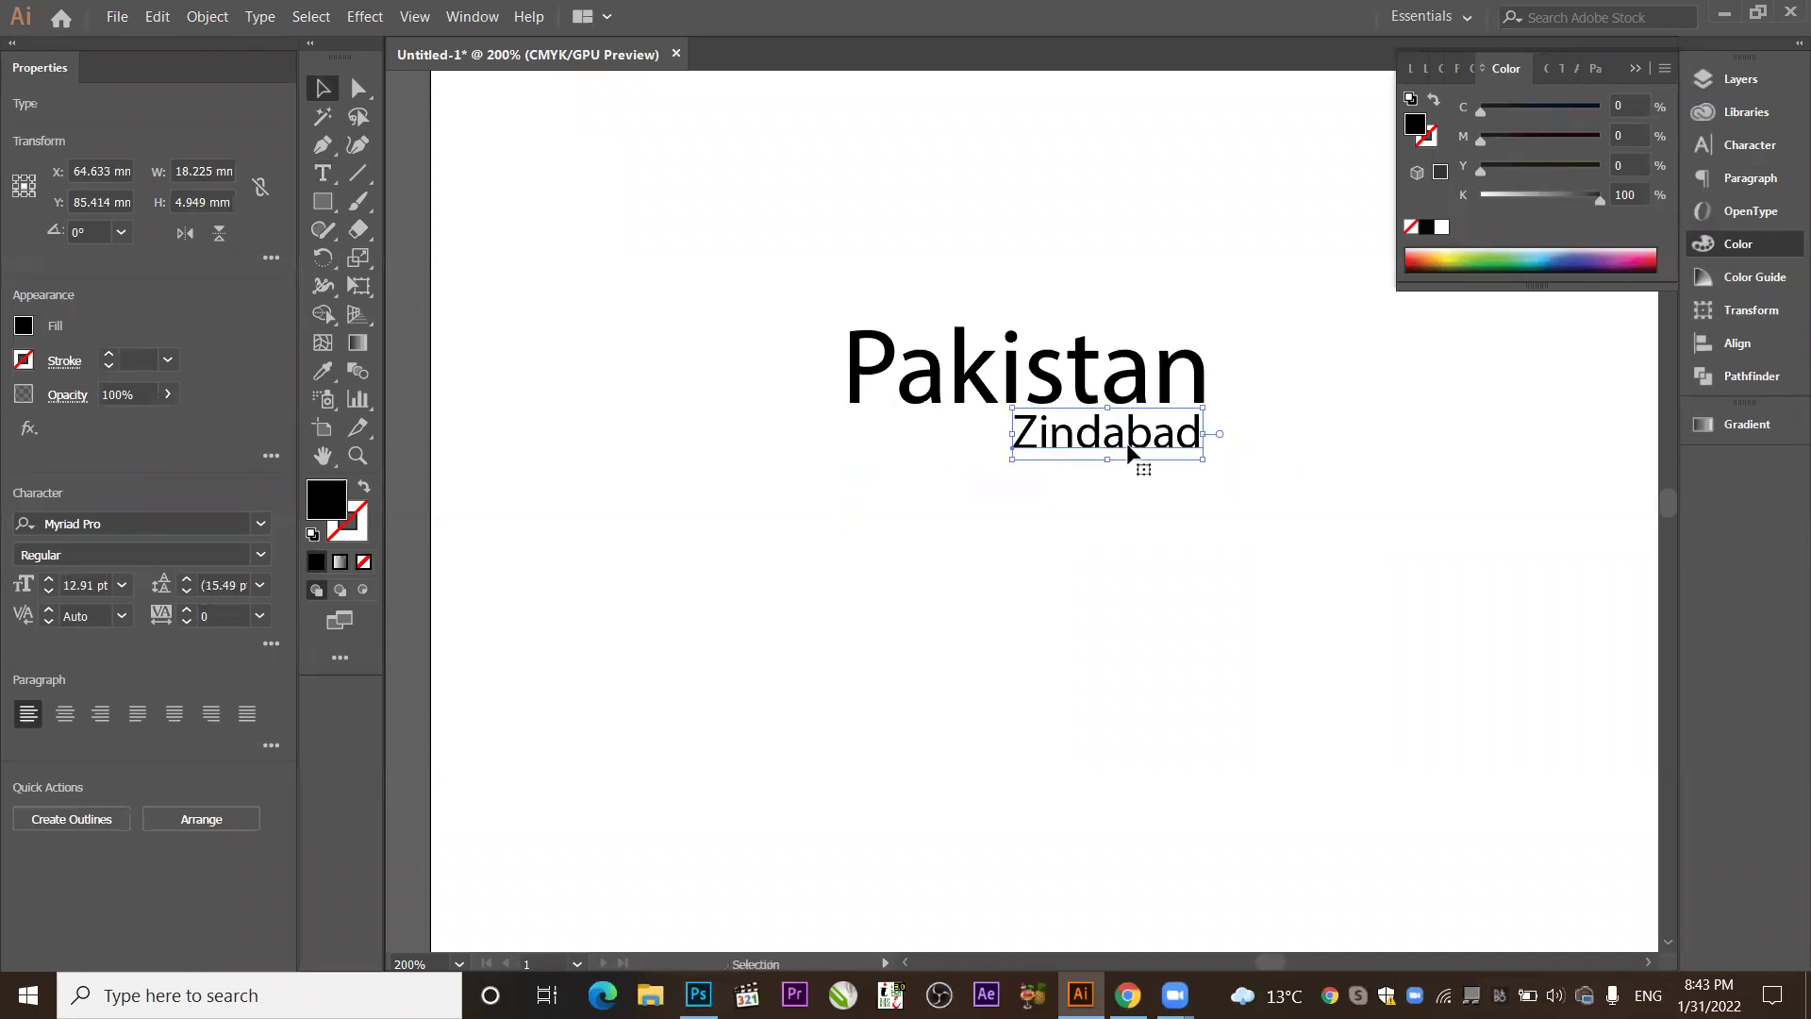
Set the Zindabad text's tracking to 132 and move it so its end lines up with the end of Pakistan.
left_click(205, 613)
double_click(206, 611)
scroll(209, 608, "up", 20)
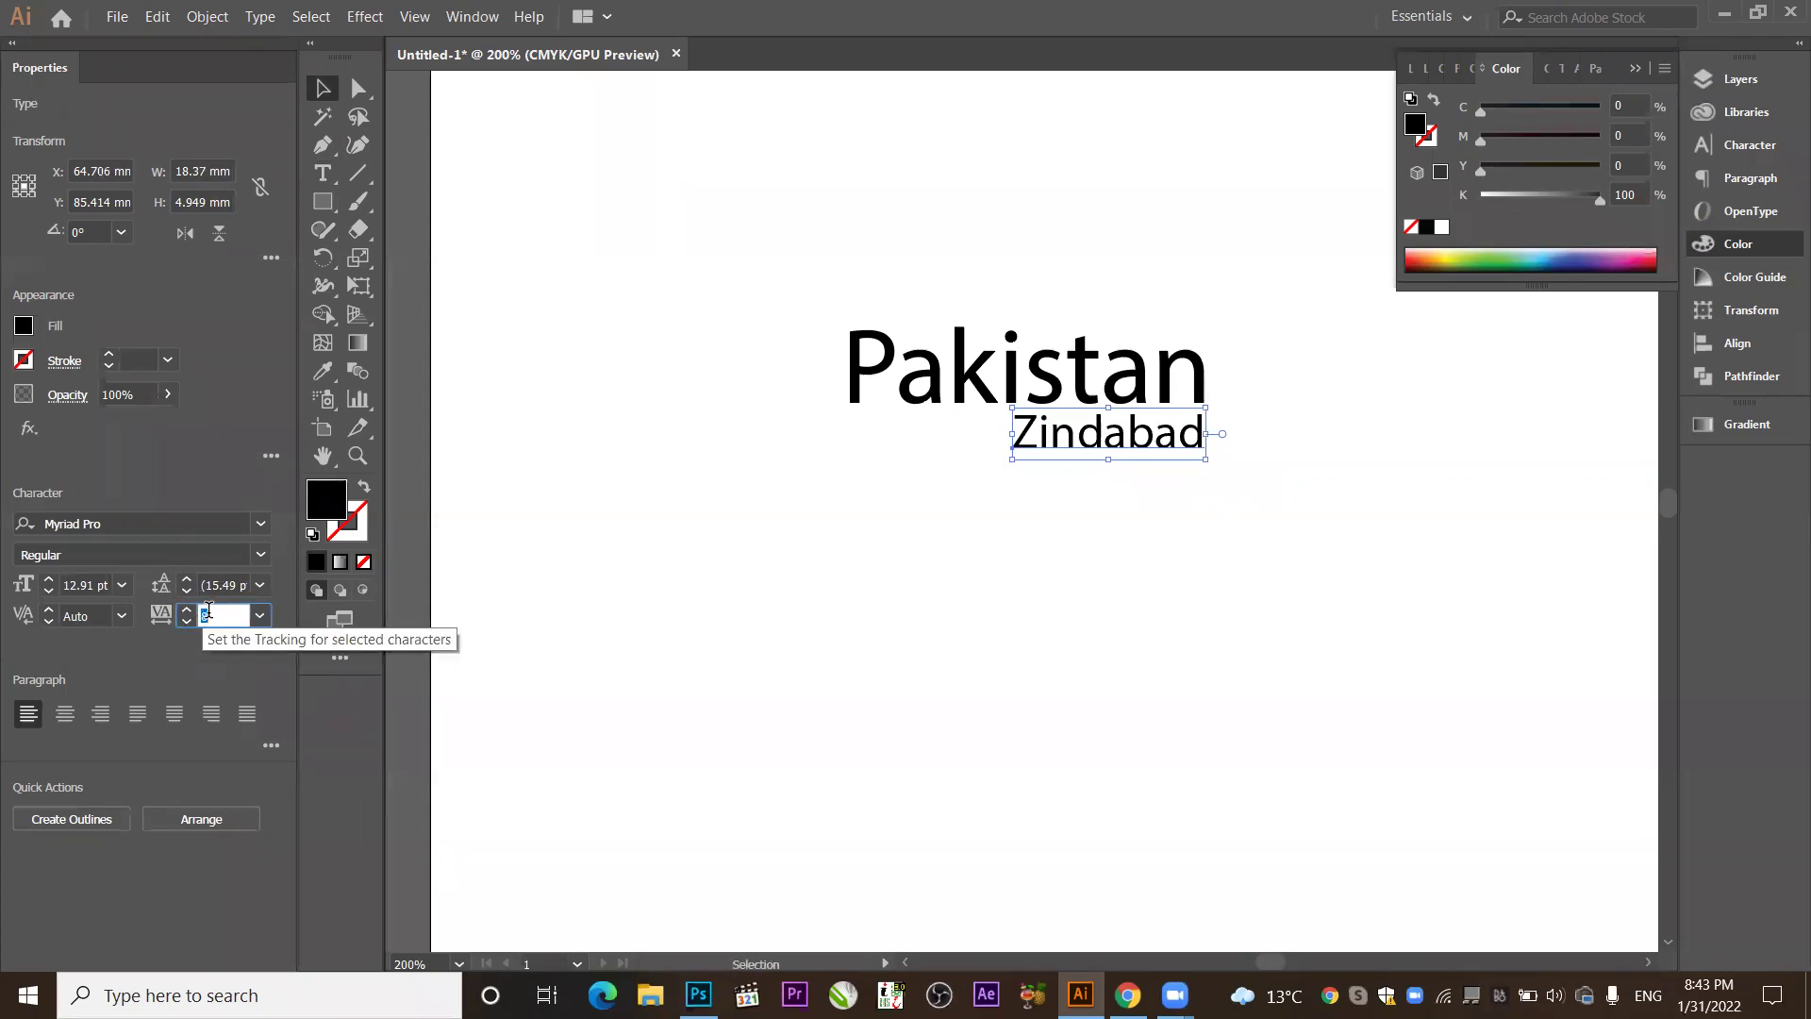
scroll(211, 608, "up", 4)
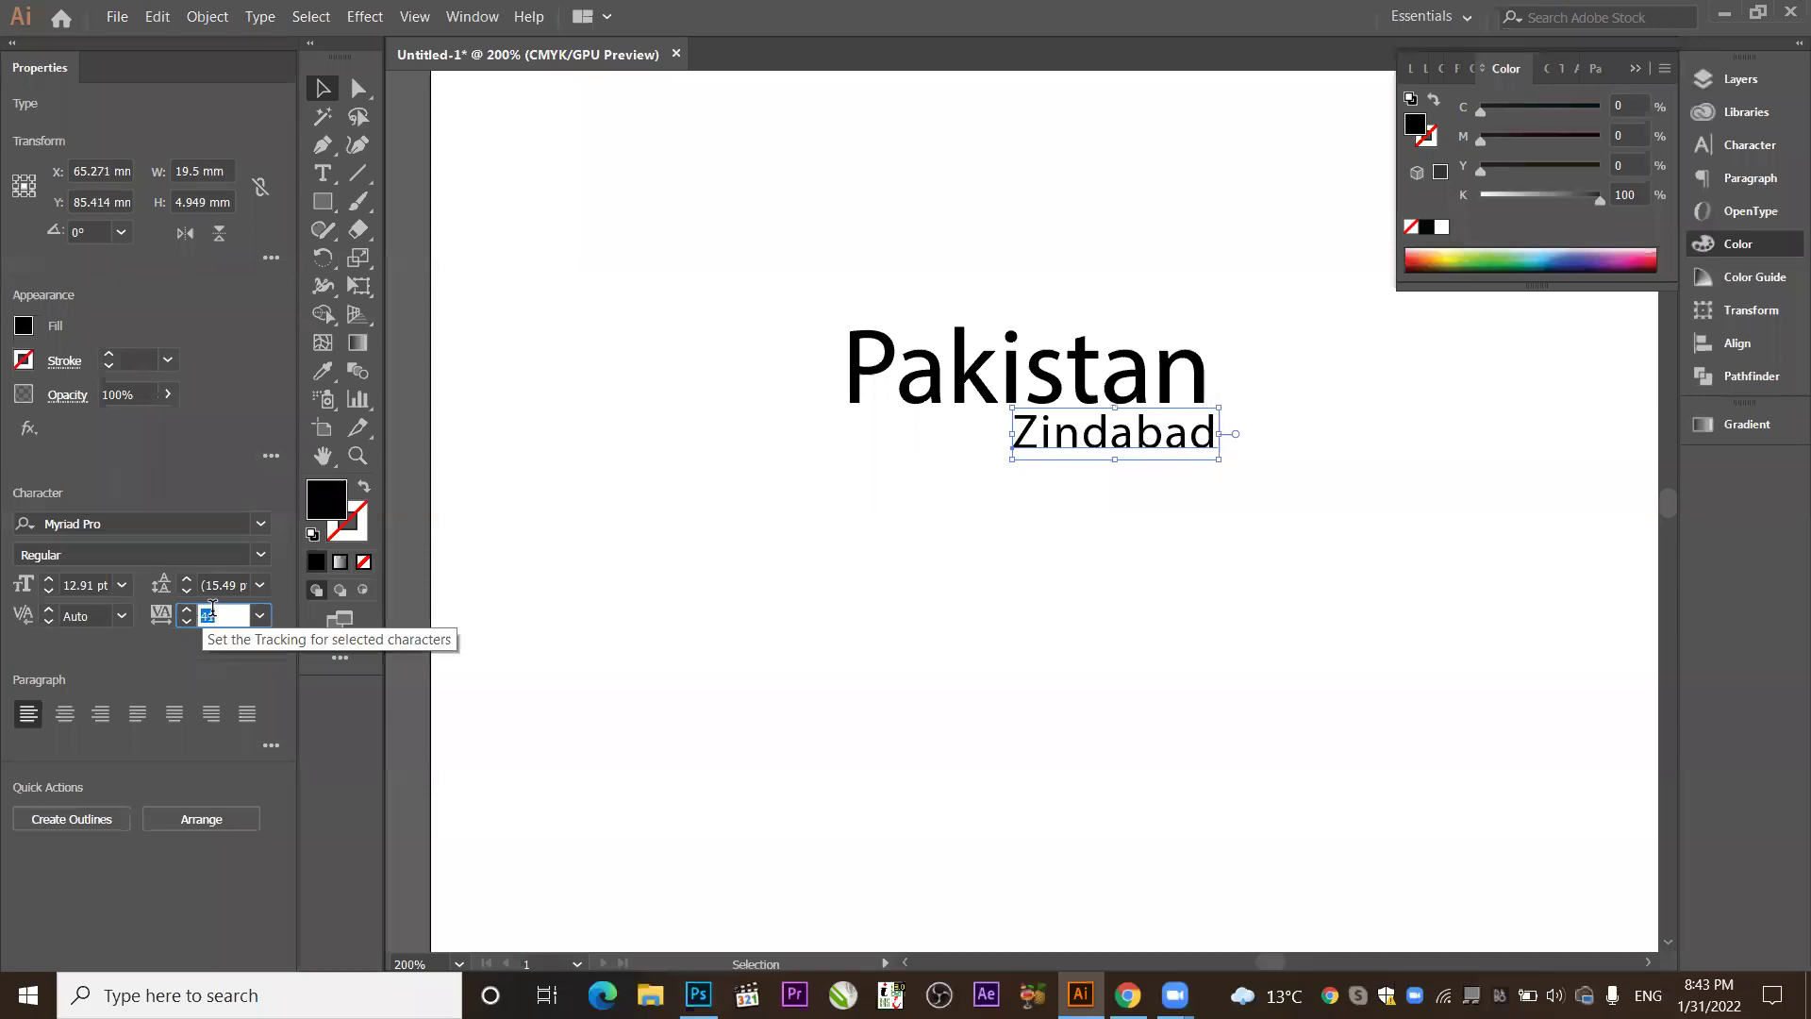
scroll(211, 609, "up", 6)
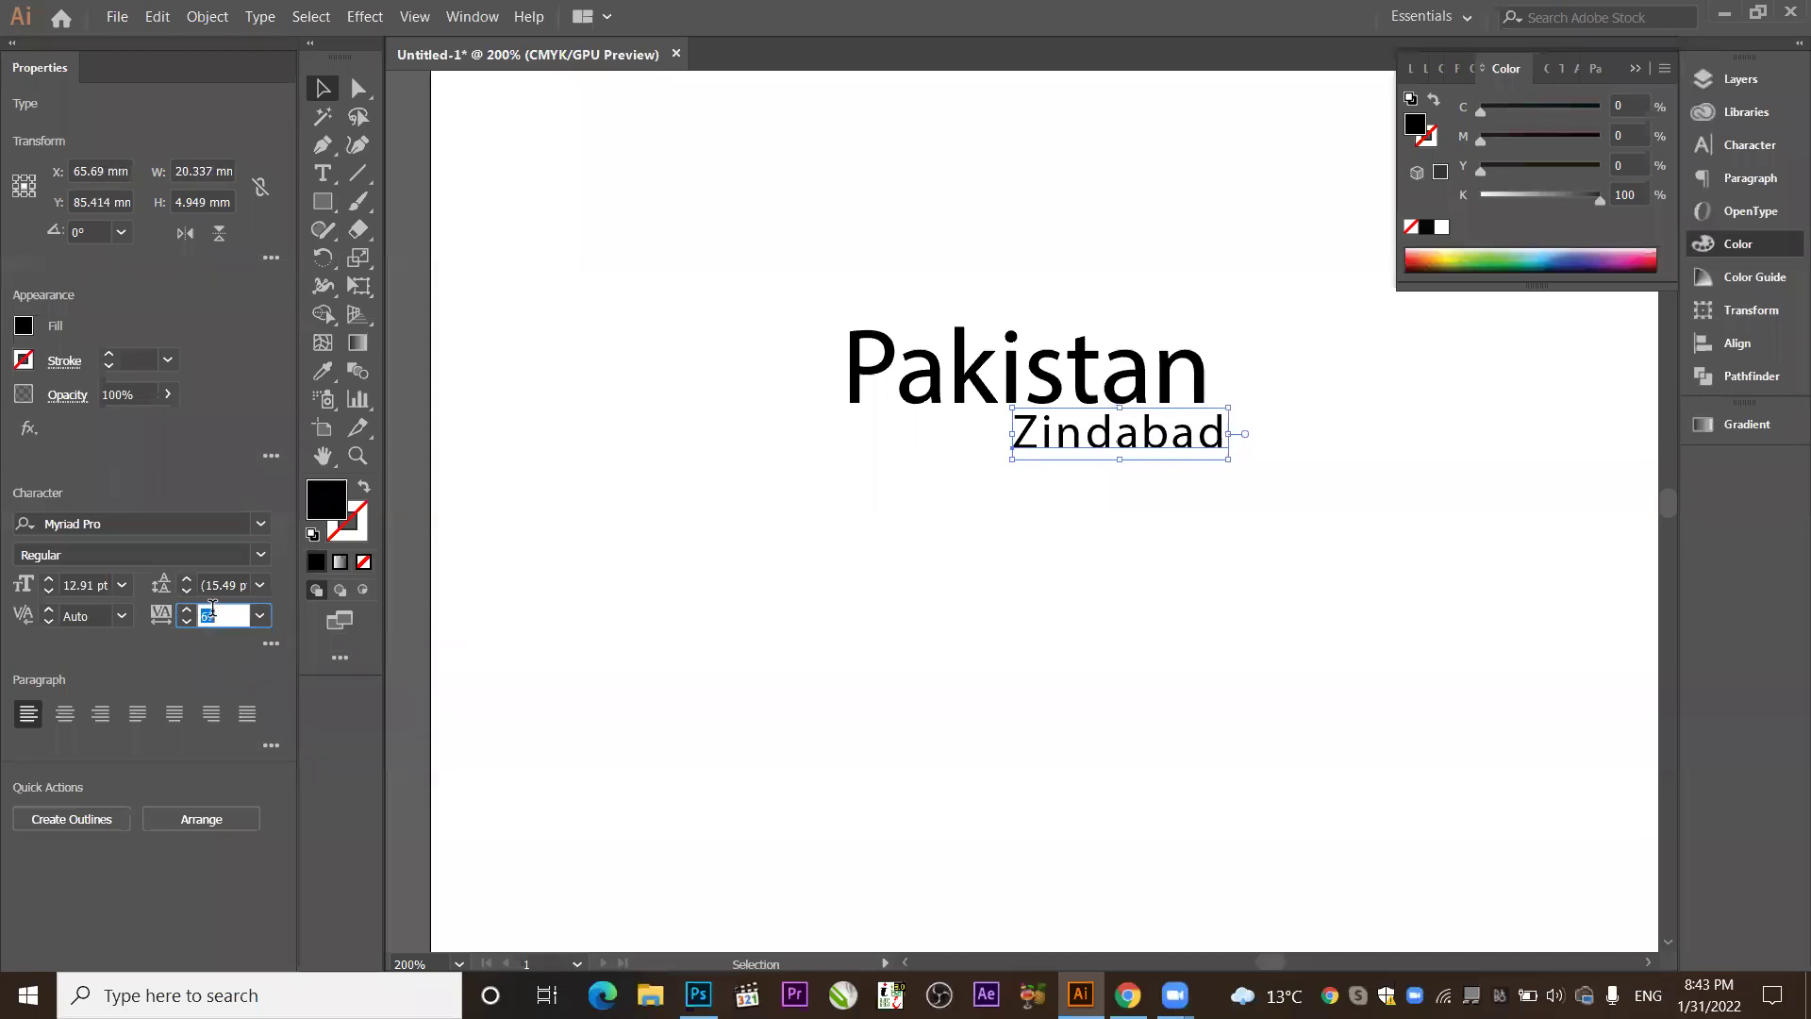
scroll(211, 608, "up", 6)
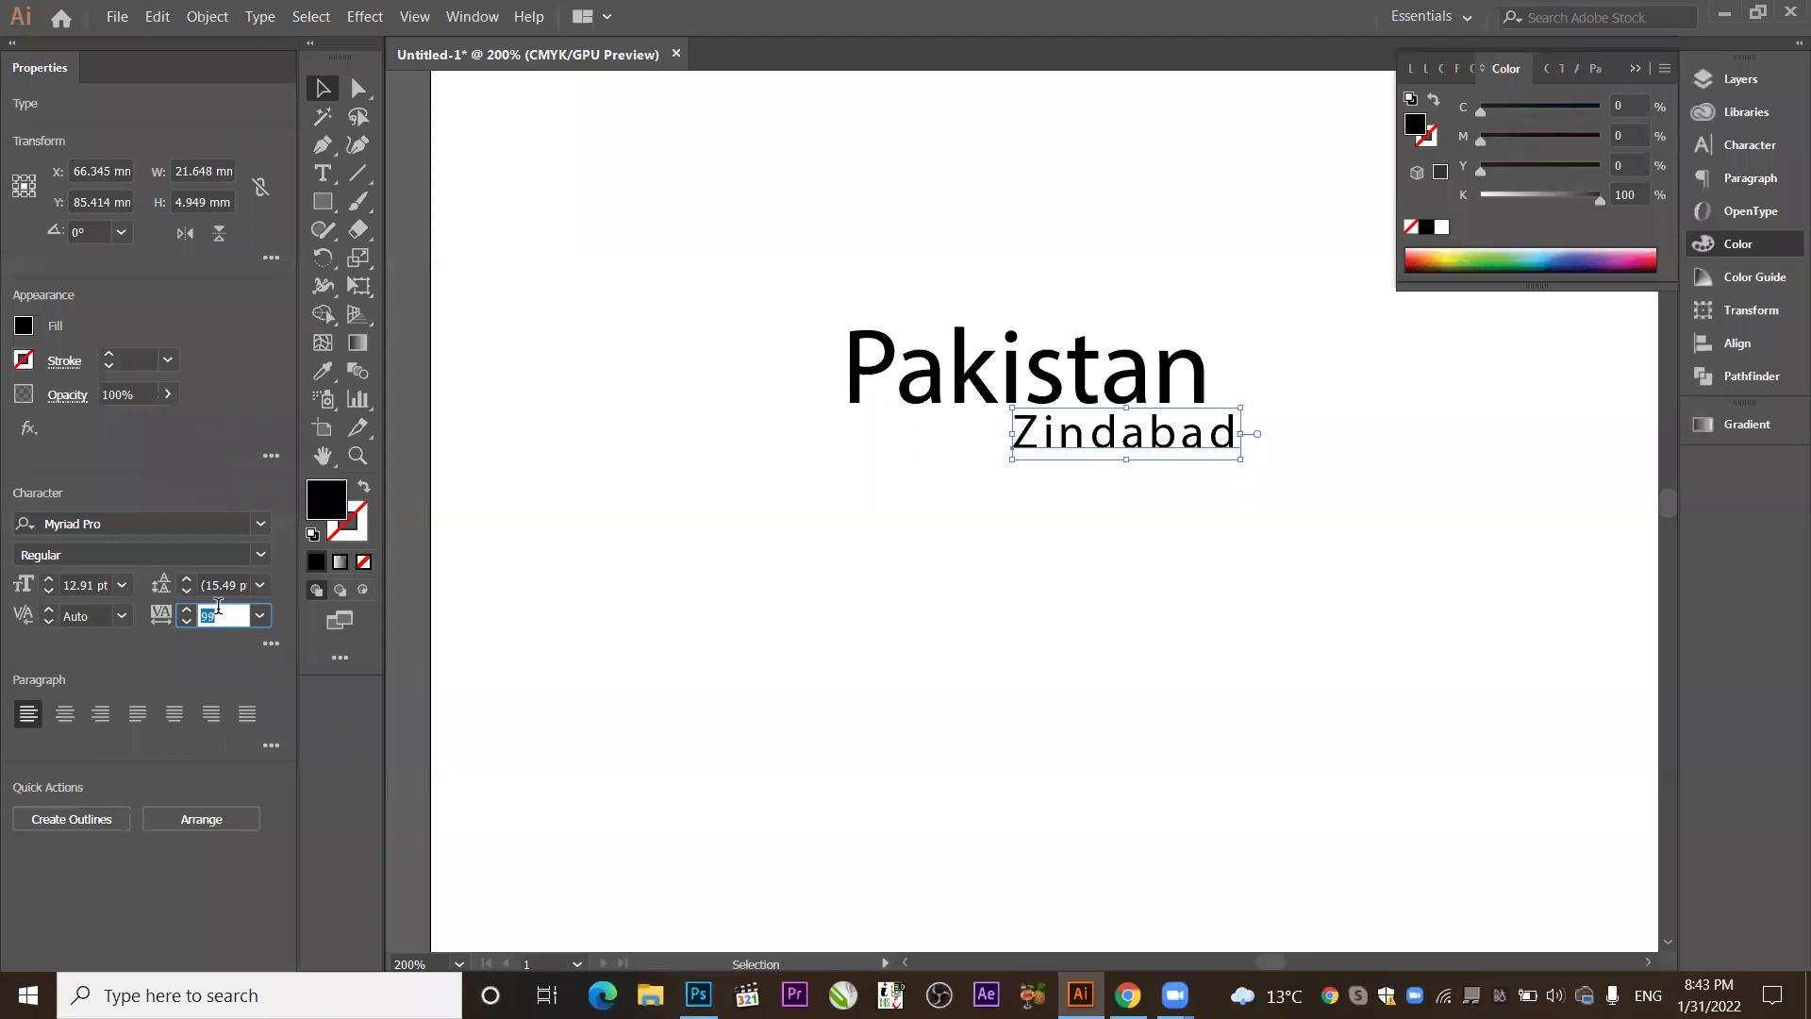
scroll(214, 608, "up", 4)
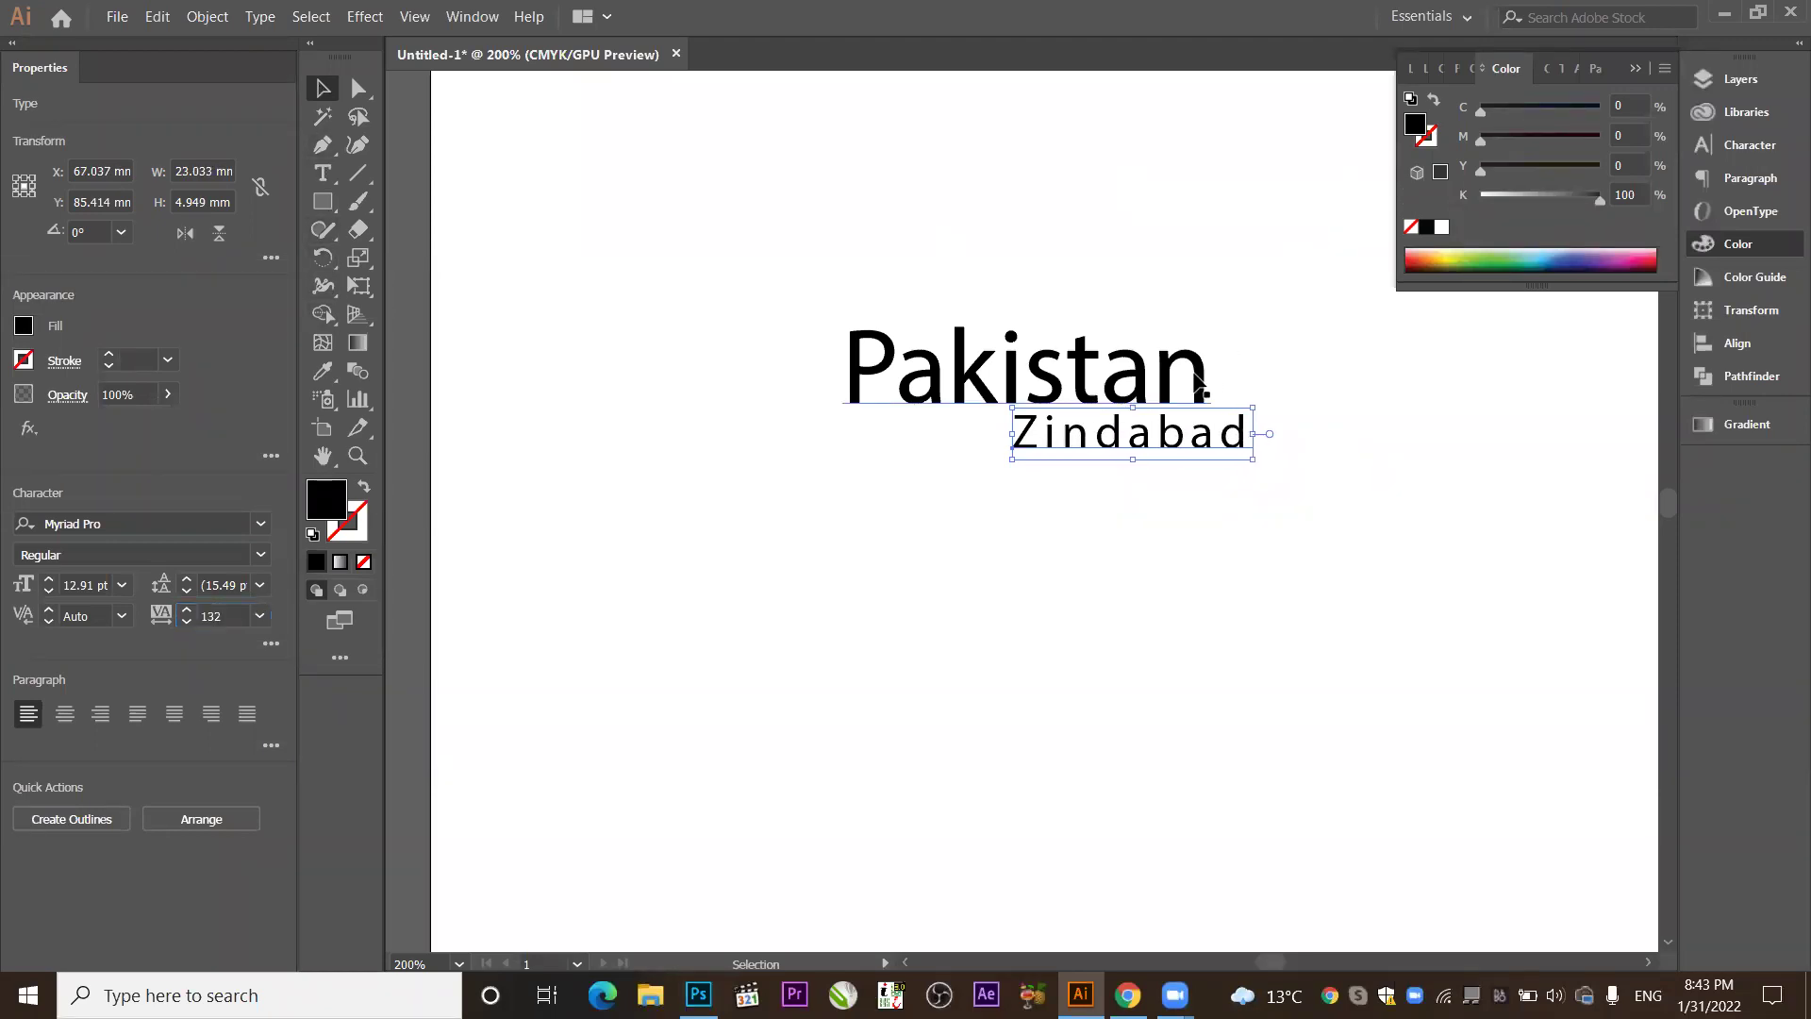
left_click_drag(1184, 436, 1141, 438)
Recolour the Pakistan text with the green fill 207f3d and deselect it.
key("ctrl+a")
double_click(323, 497)
type("207f3d")
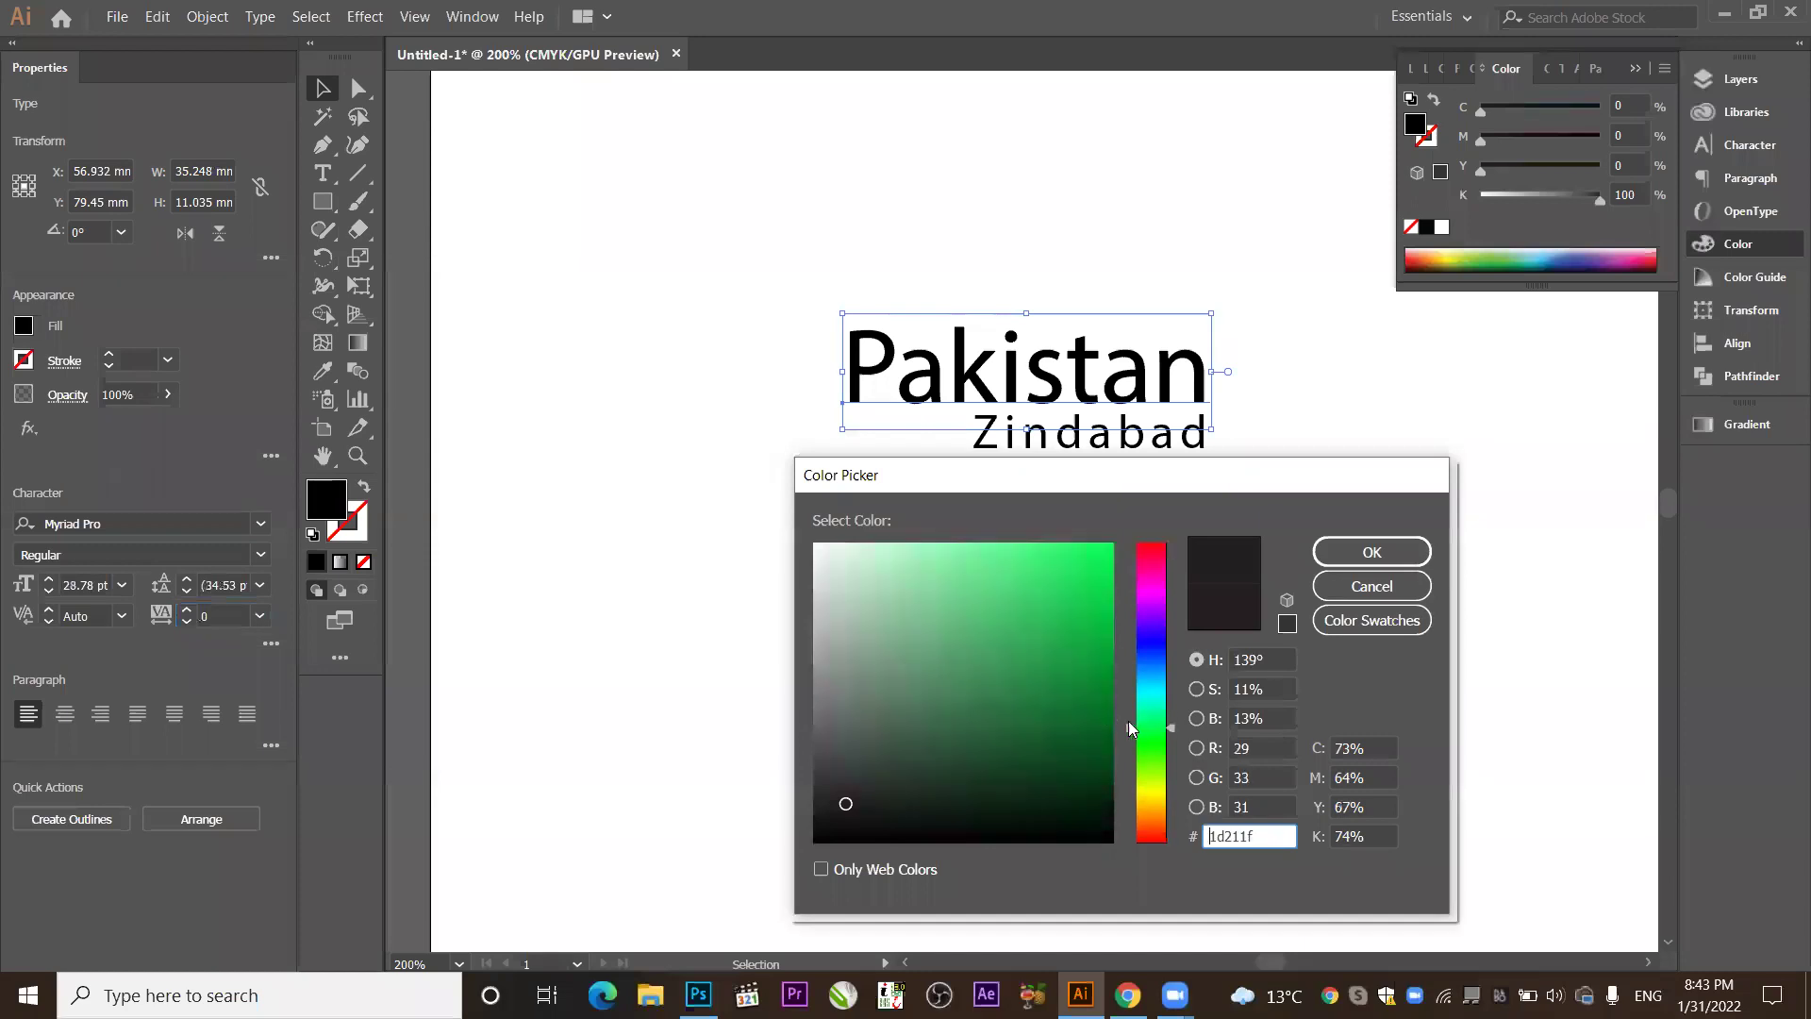
left_click(1373, 552)
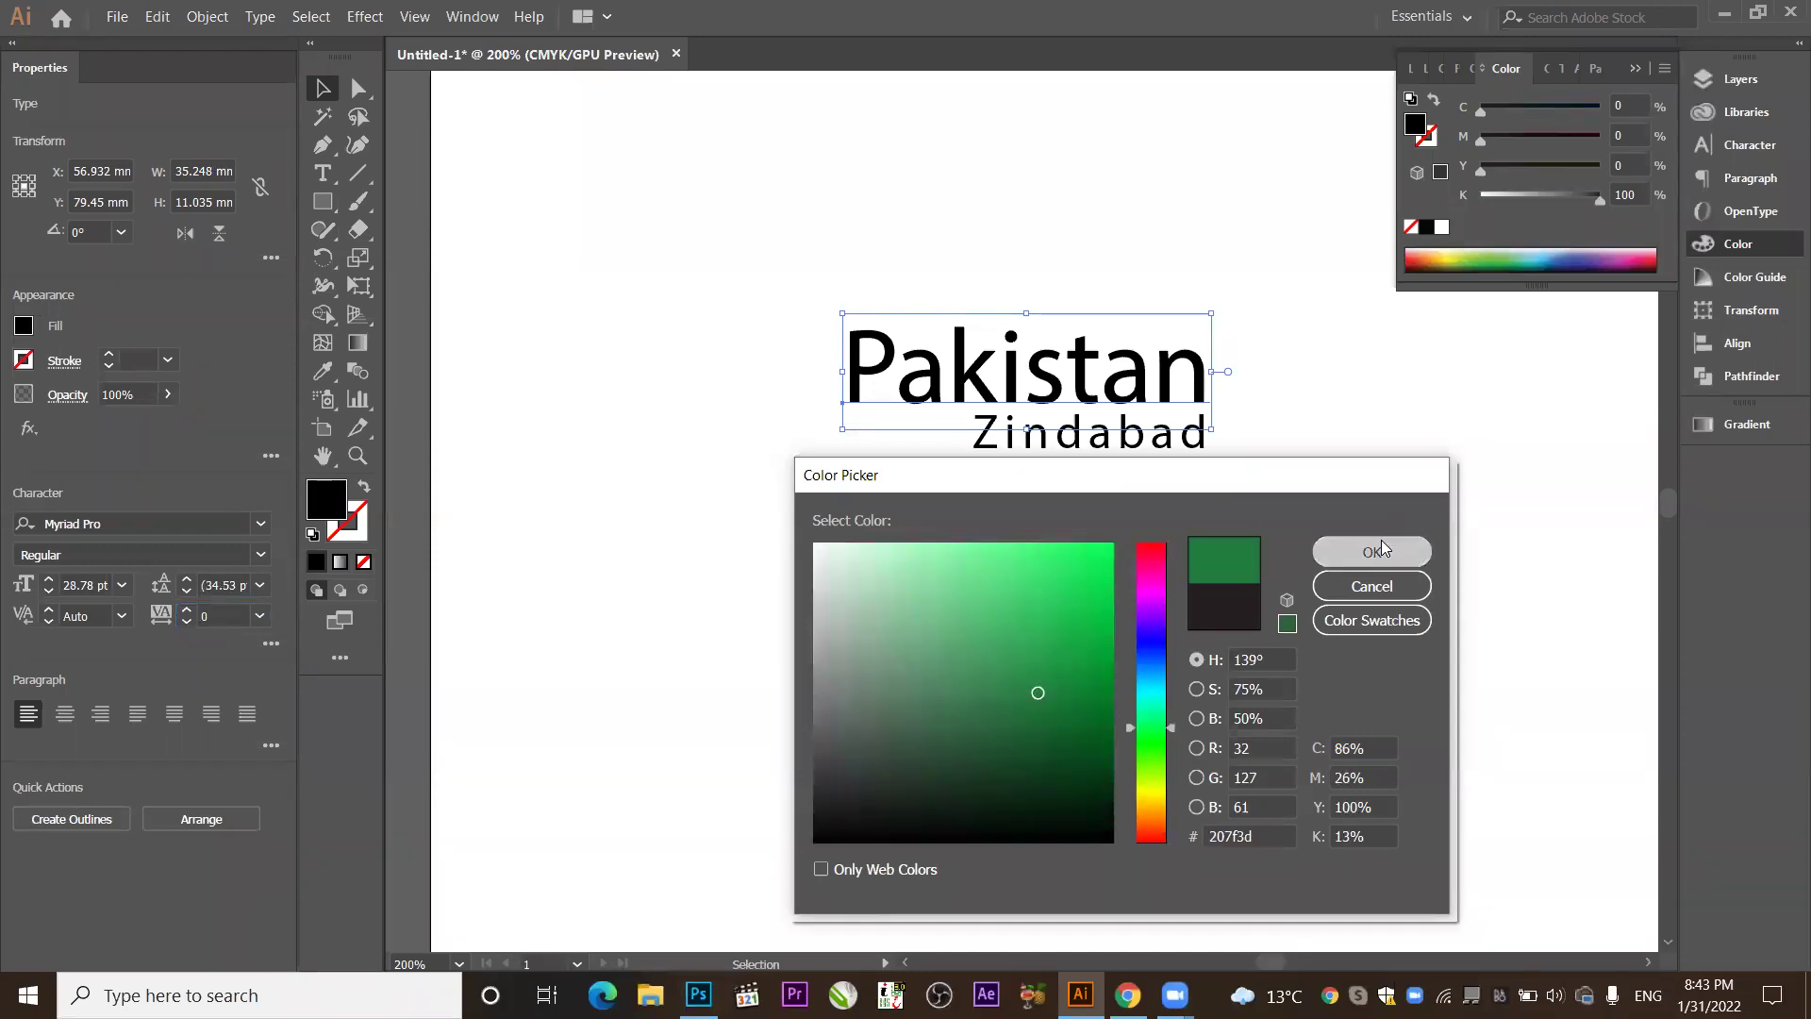
left_click(1211, 473)
Recolour the Zindabad text with a dark grey fill of about C 60, M 52, Y 50, K 20 and deselect it.
left_click(1196, 439)
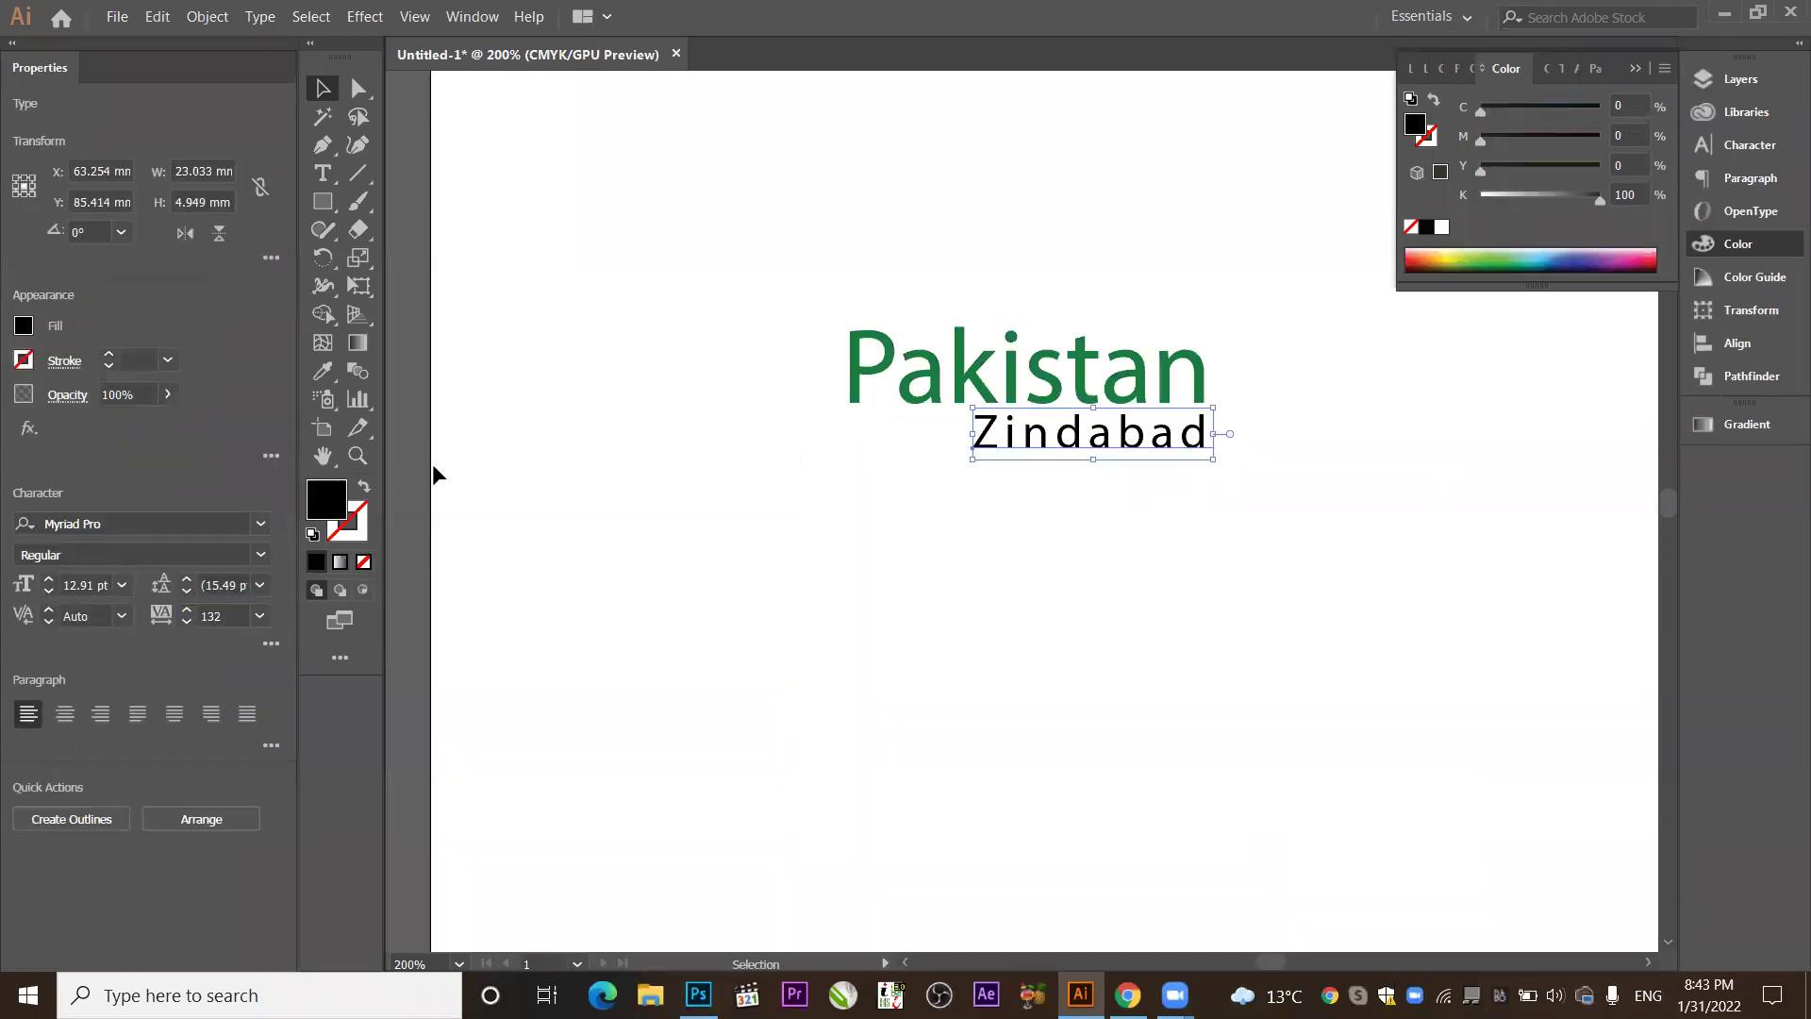
double_click(330, 494)
type("666666")
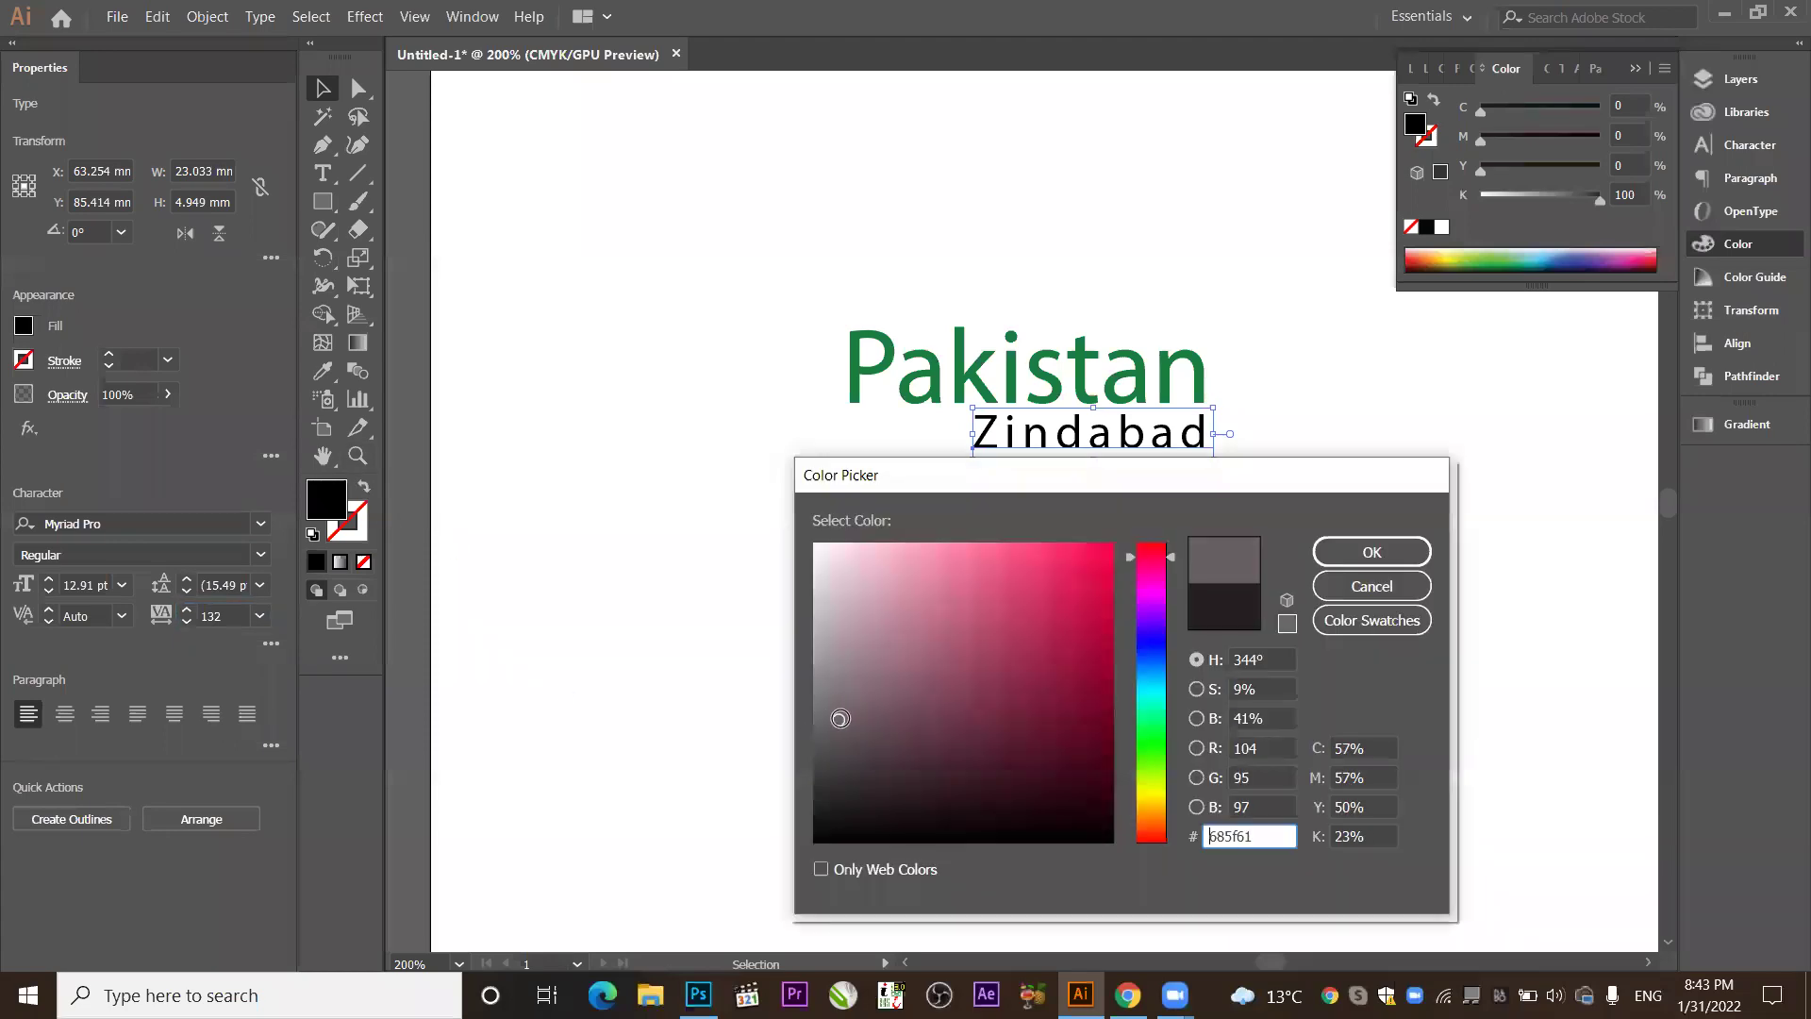
left_click(1371, 552)
left_click(1281, 472)
scroll(1167, 429, "up", 4)
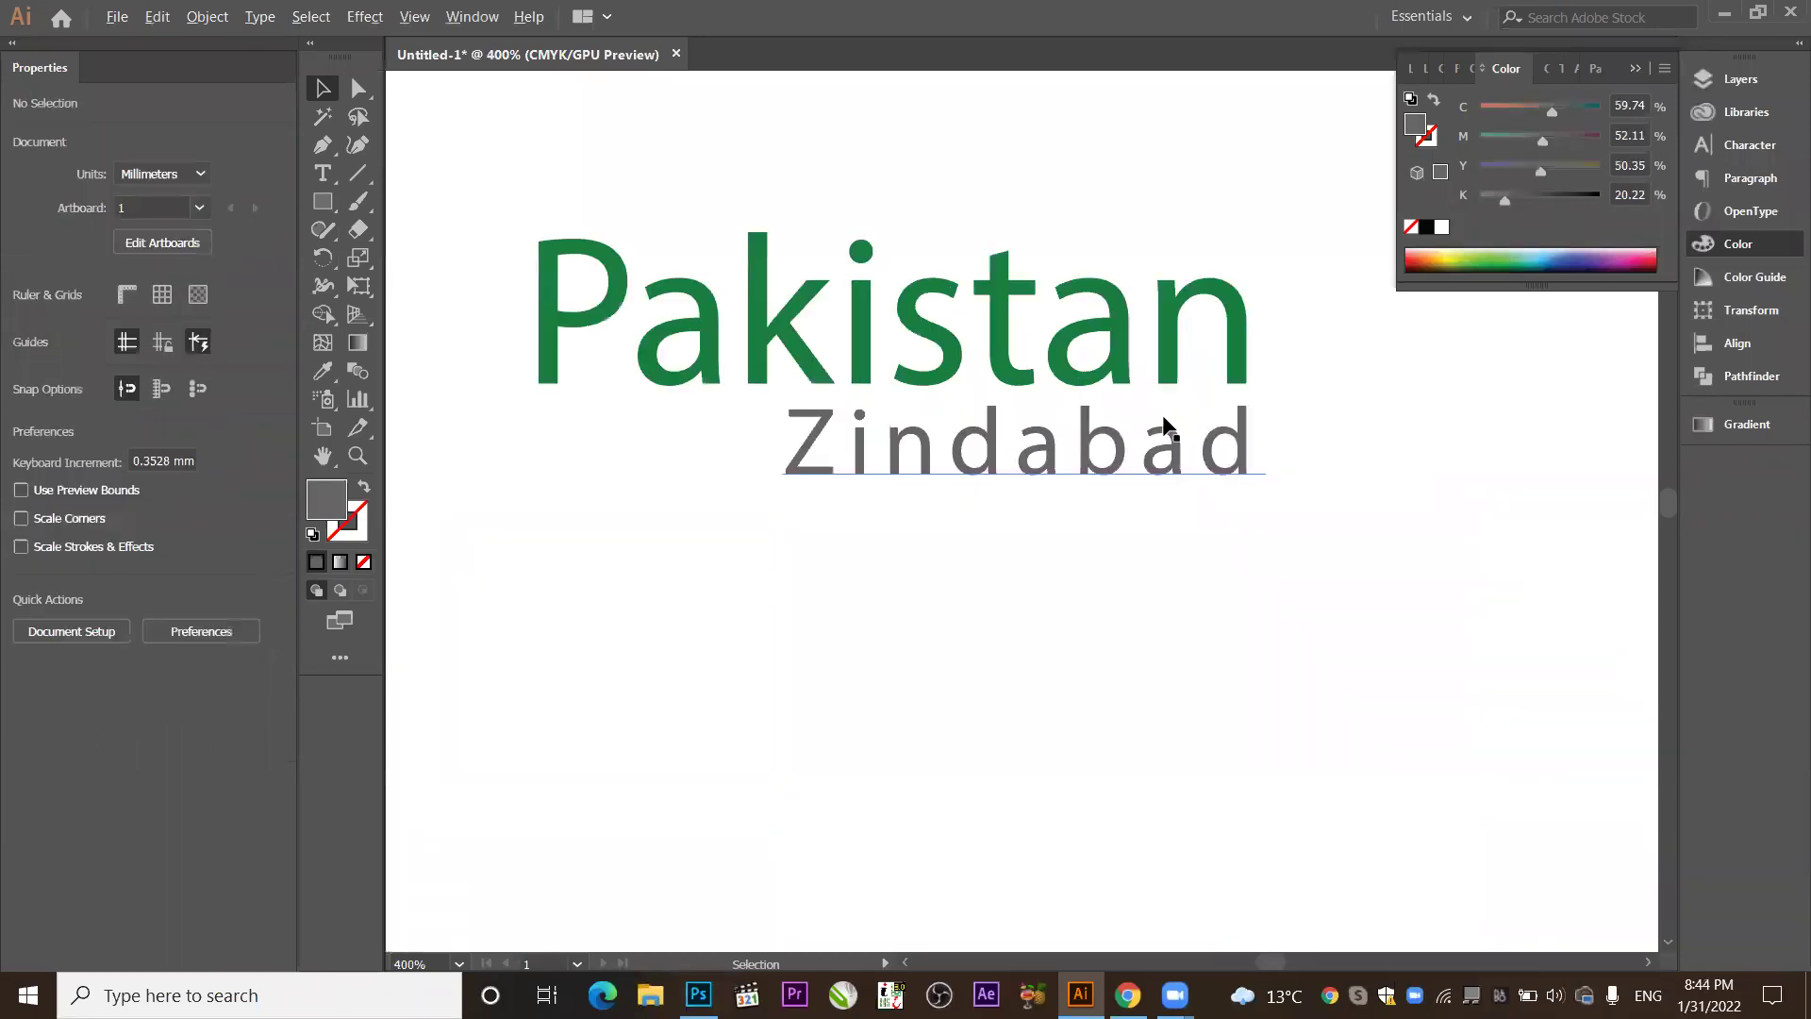
scroll(1102, 432, "down", 3)
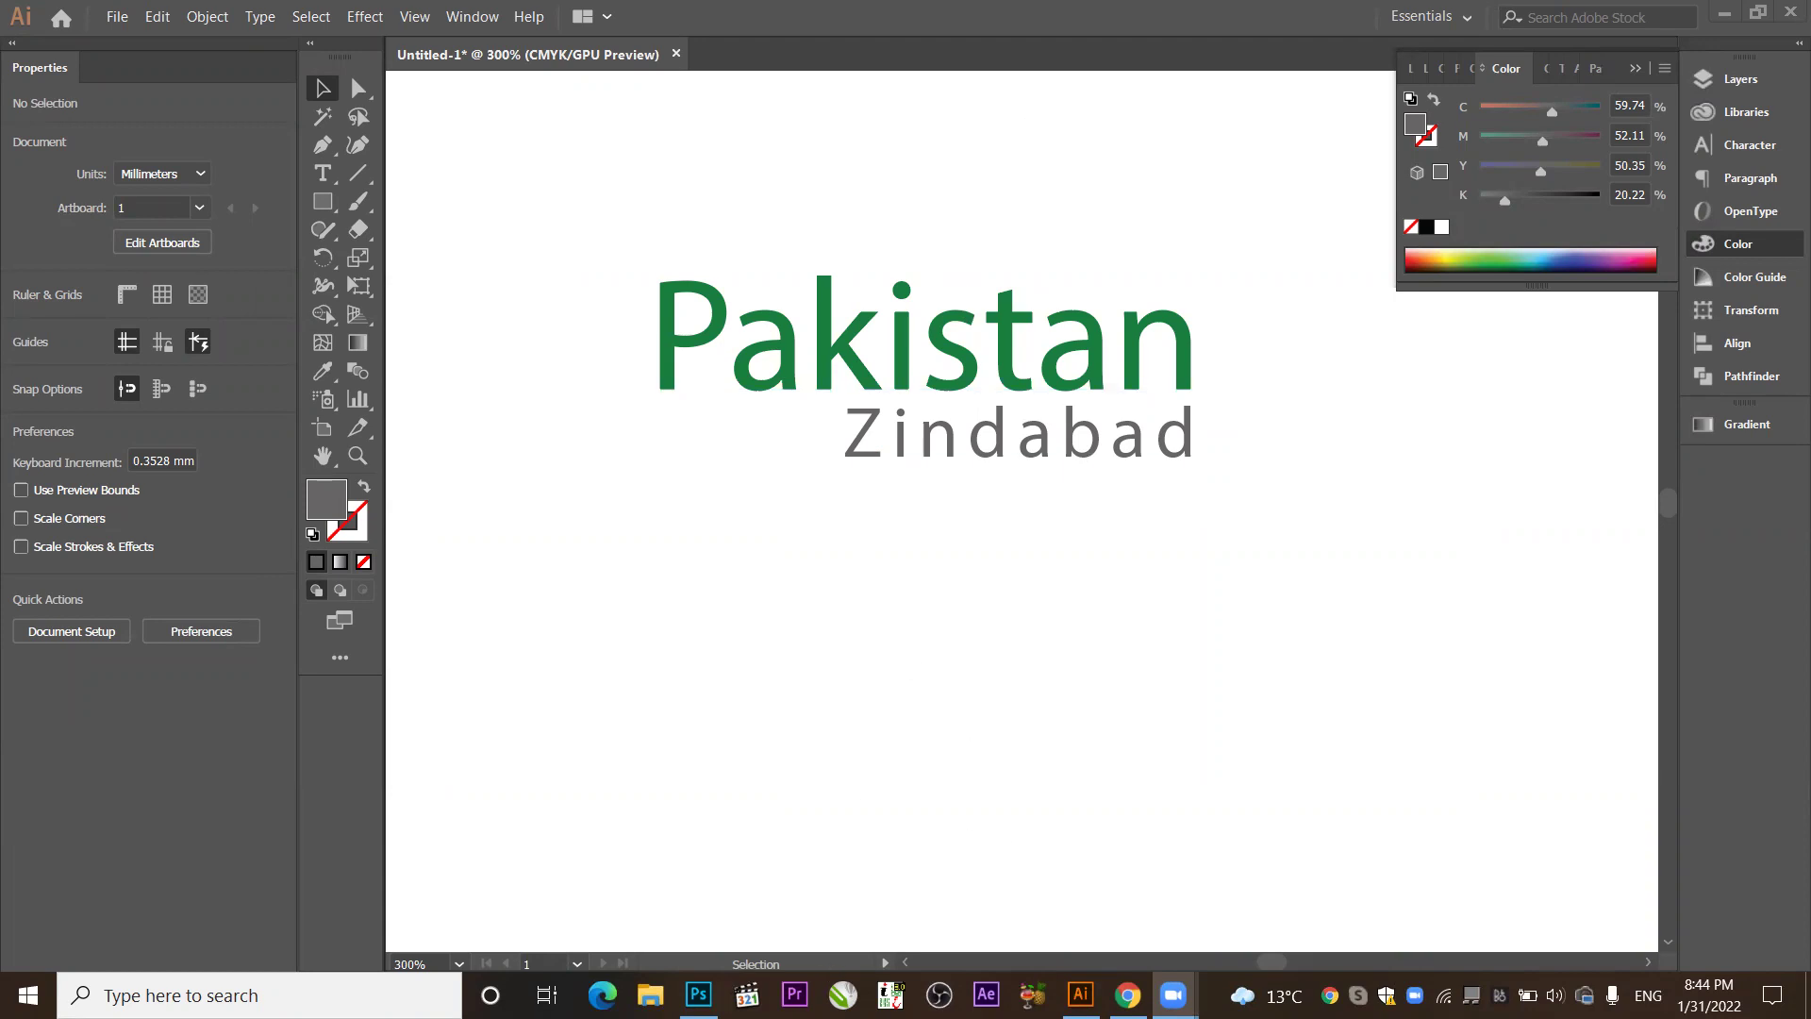
Switch to the blank Untitled-1 document in Photoshop, and alternate between the Artboard and Move tools, ending on Move.
left_click(698, 995)
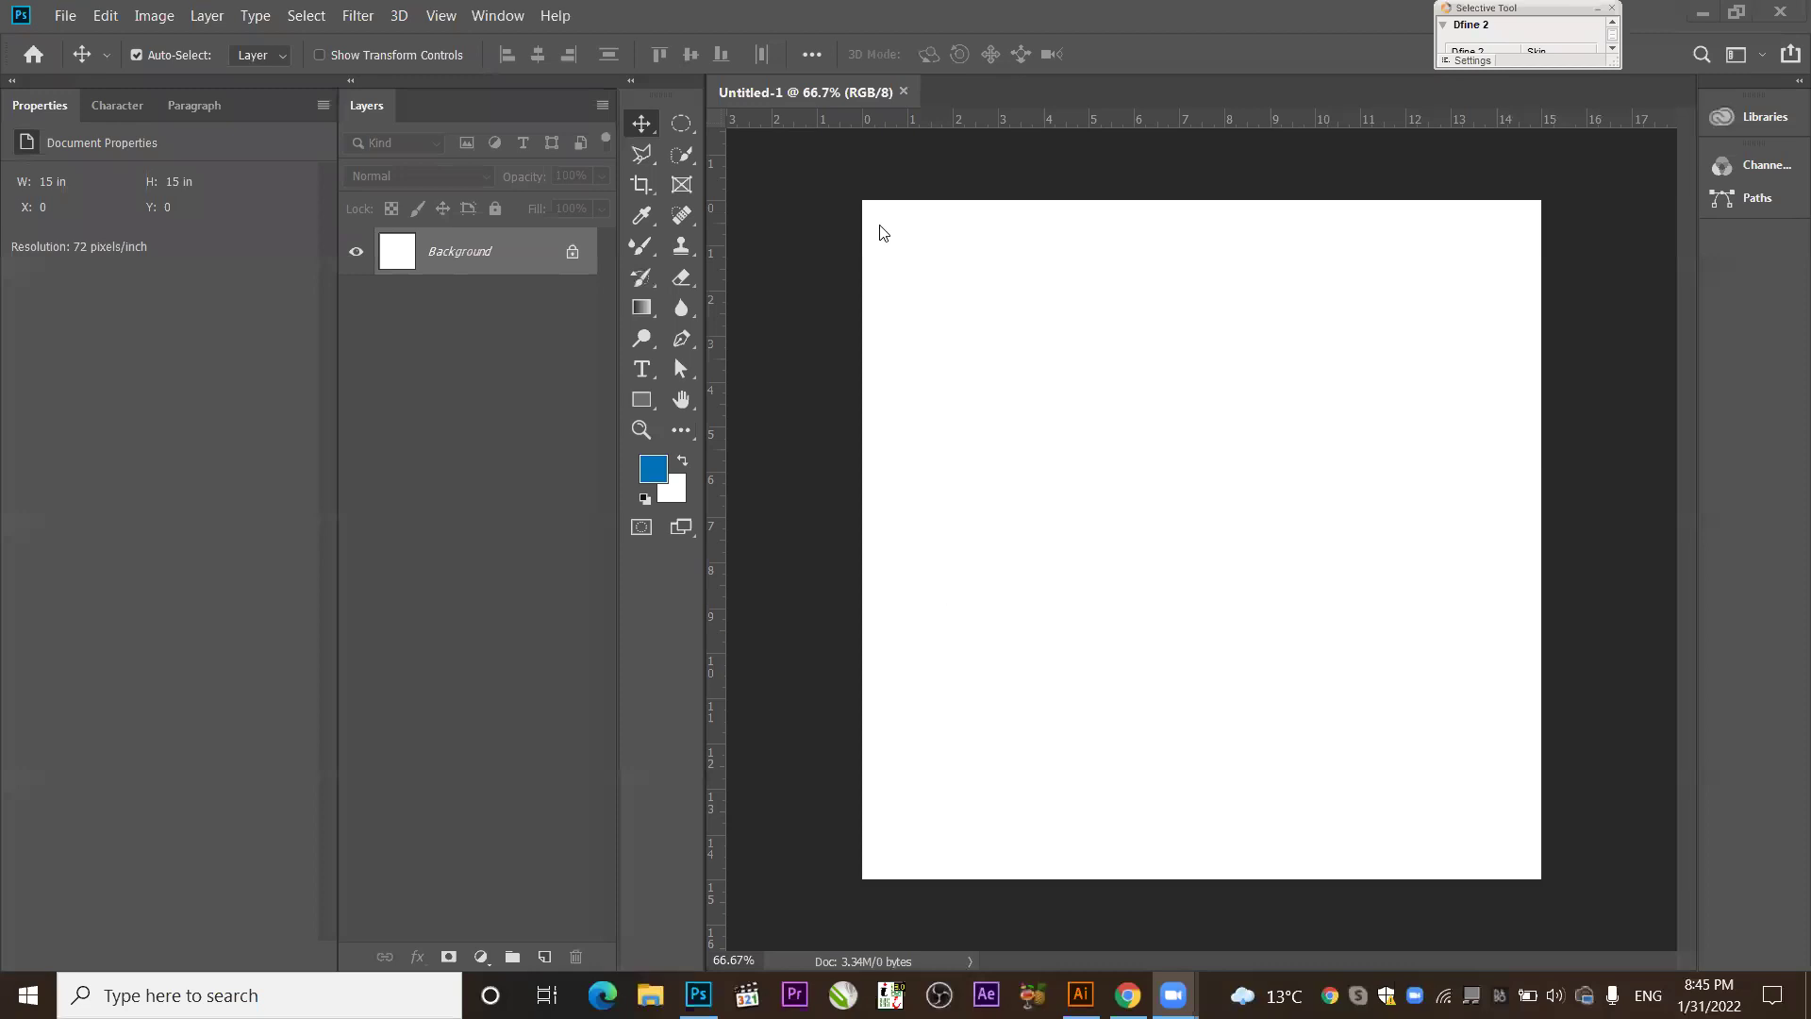
mouse_move(1173, 995)
left_click(645, 125)
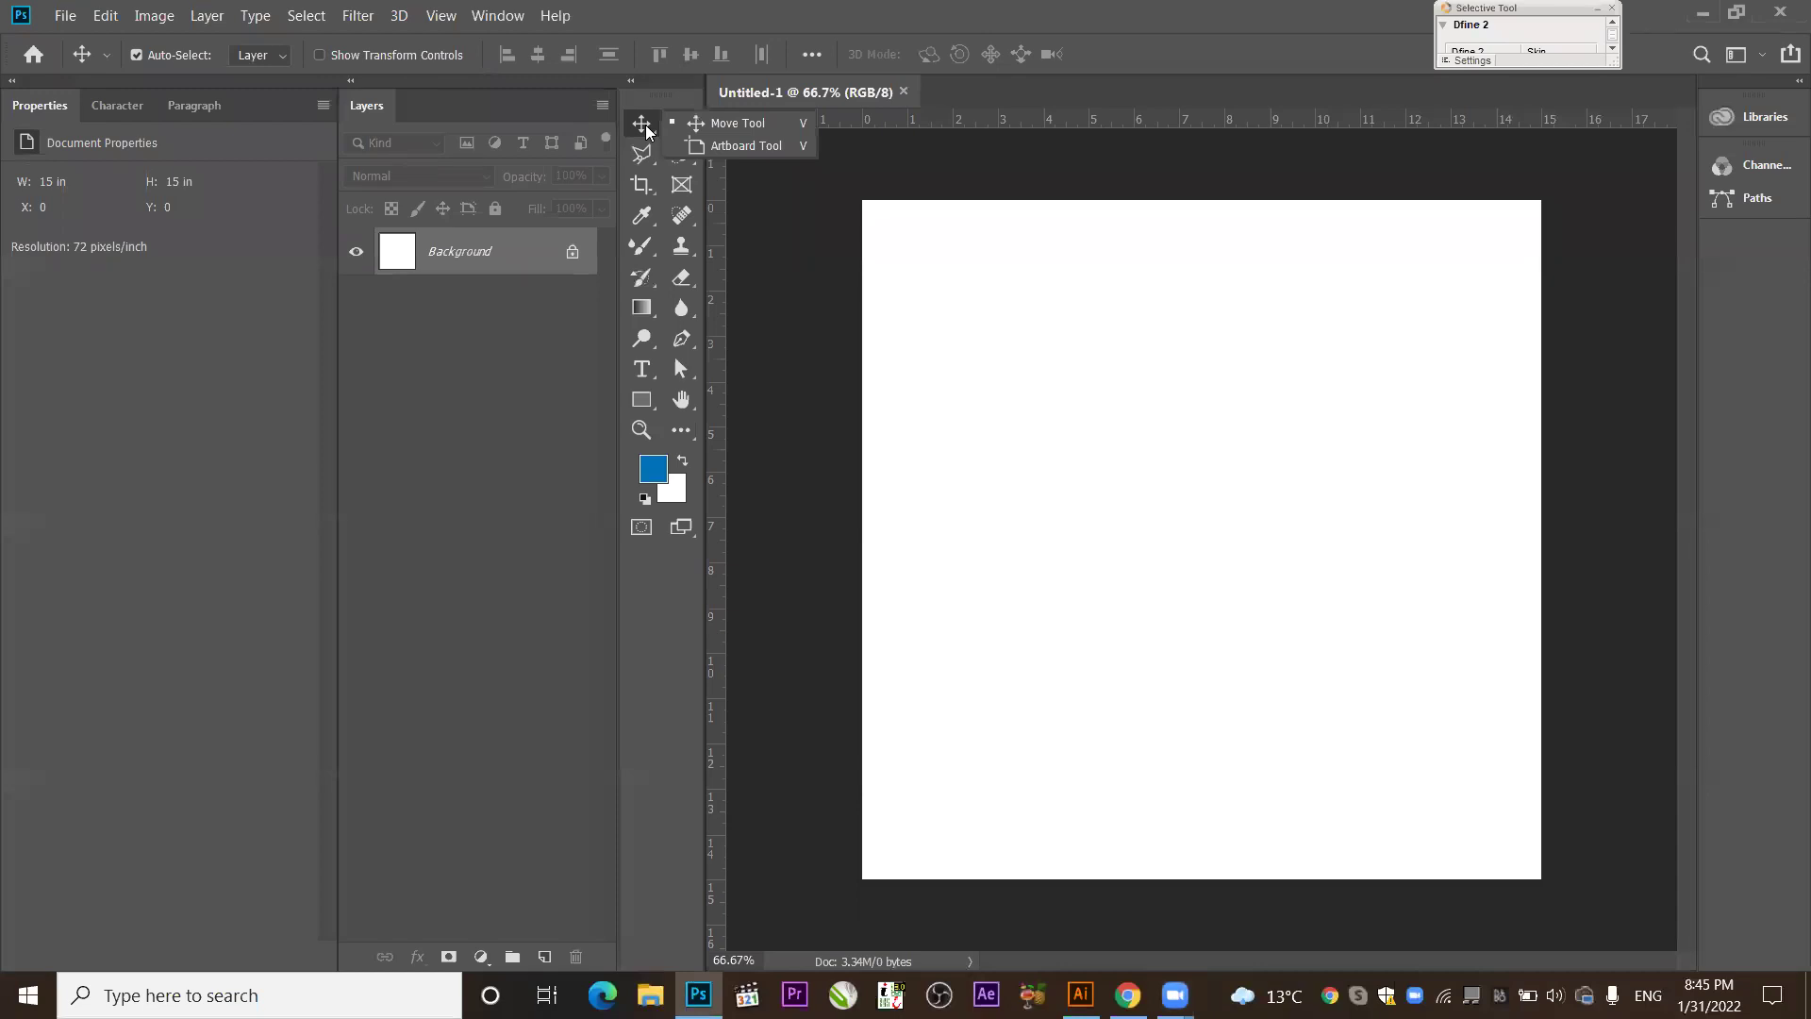
left_click(753, 147)
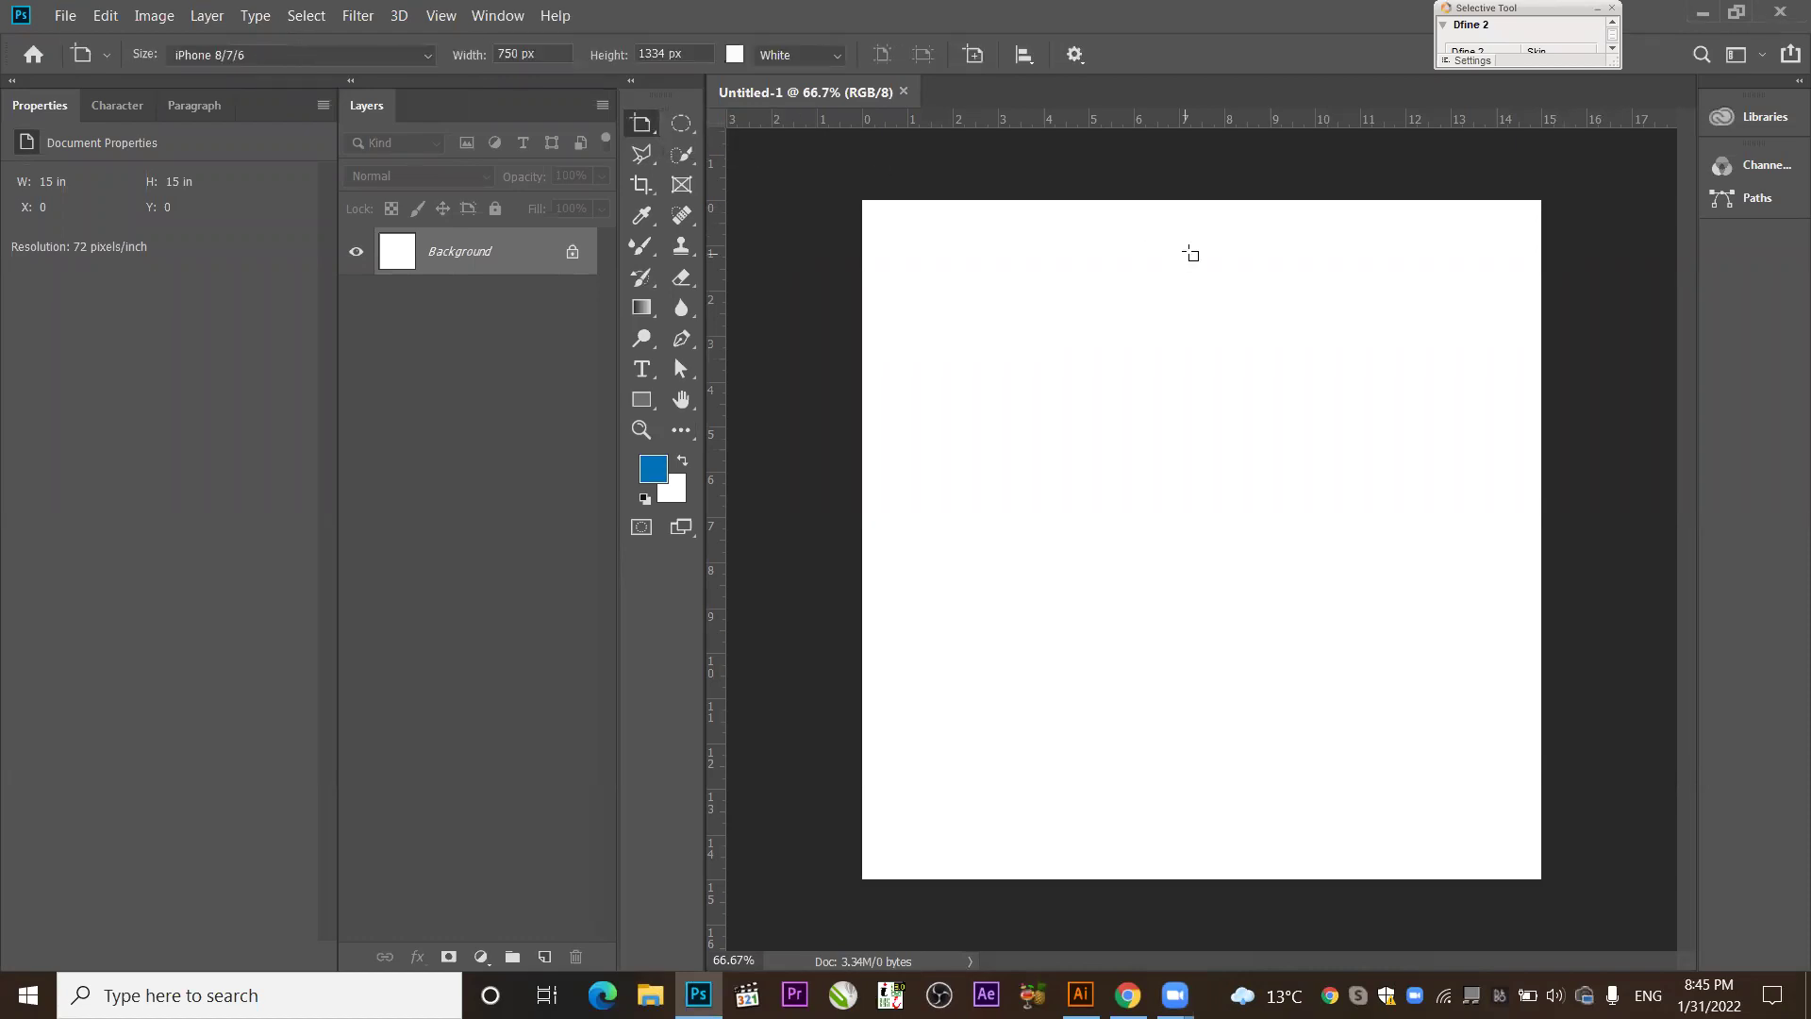
key("shift+v")
key("super")
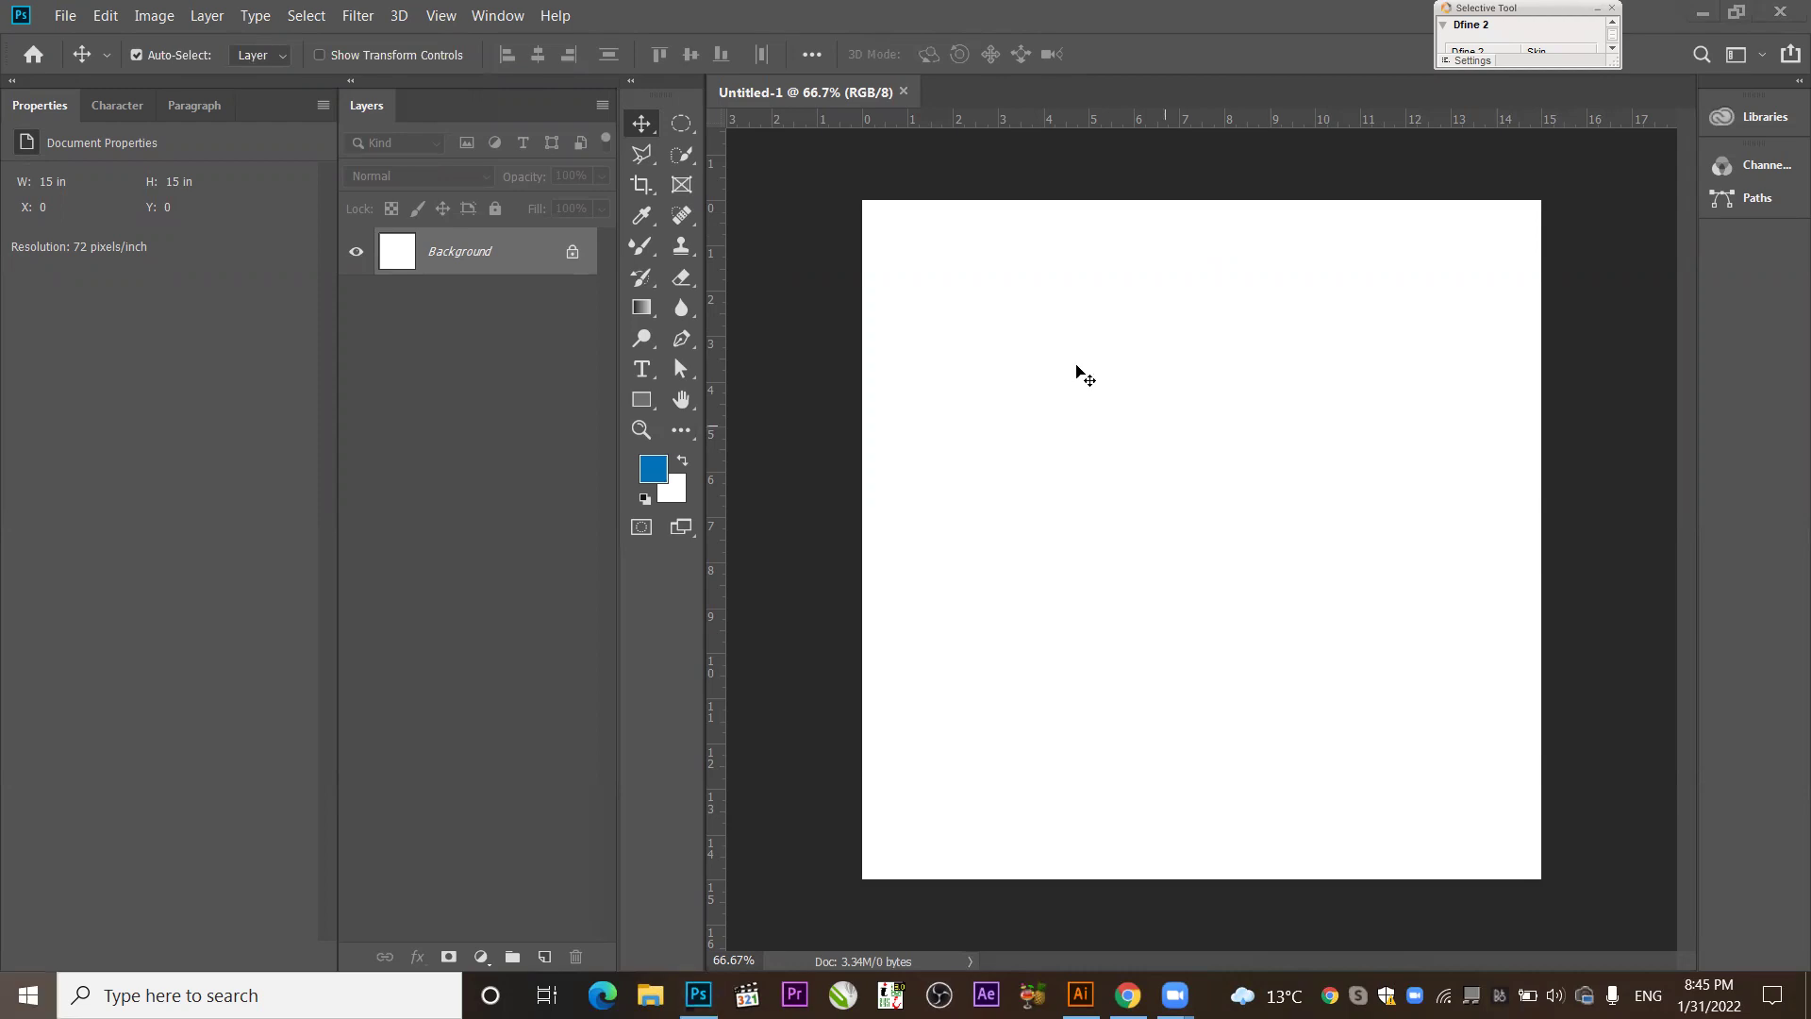
key("super")
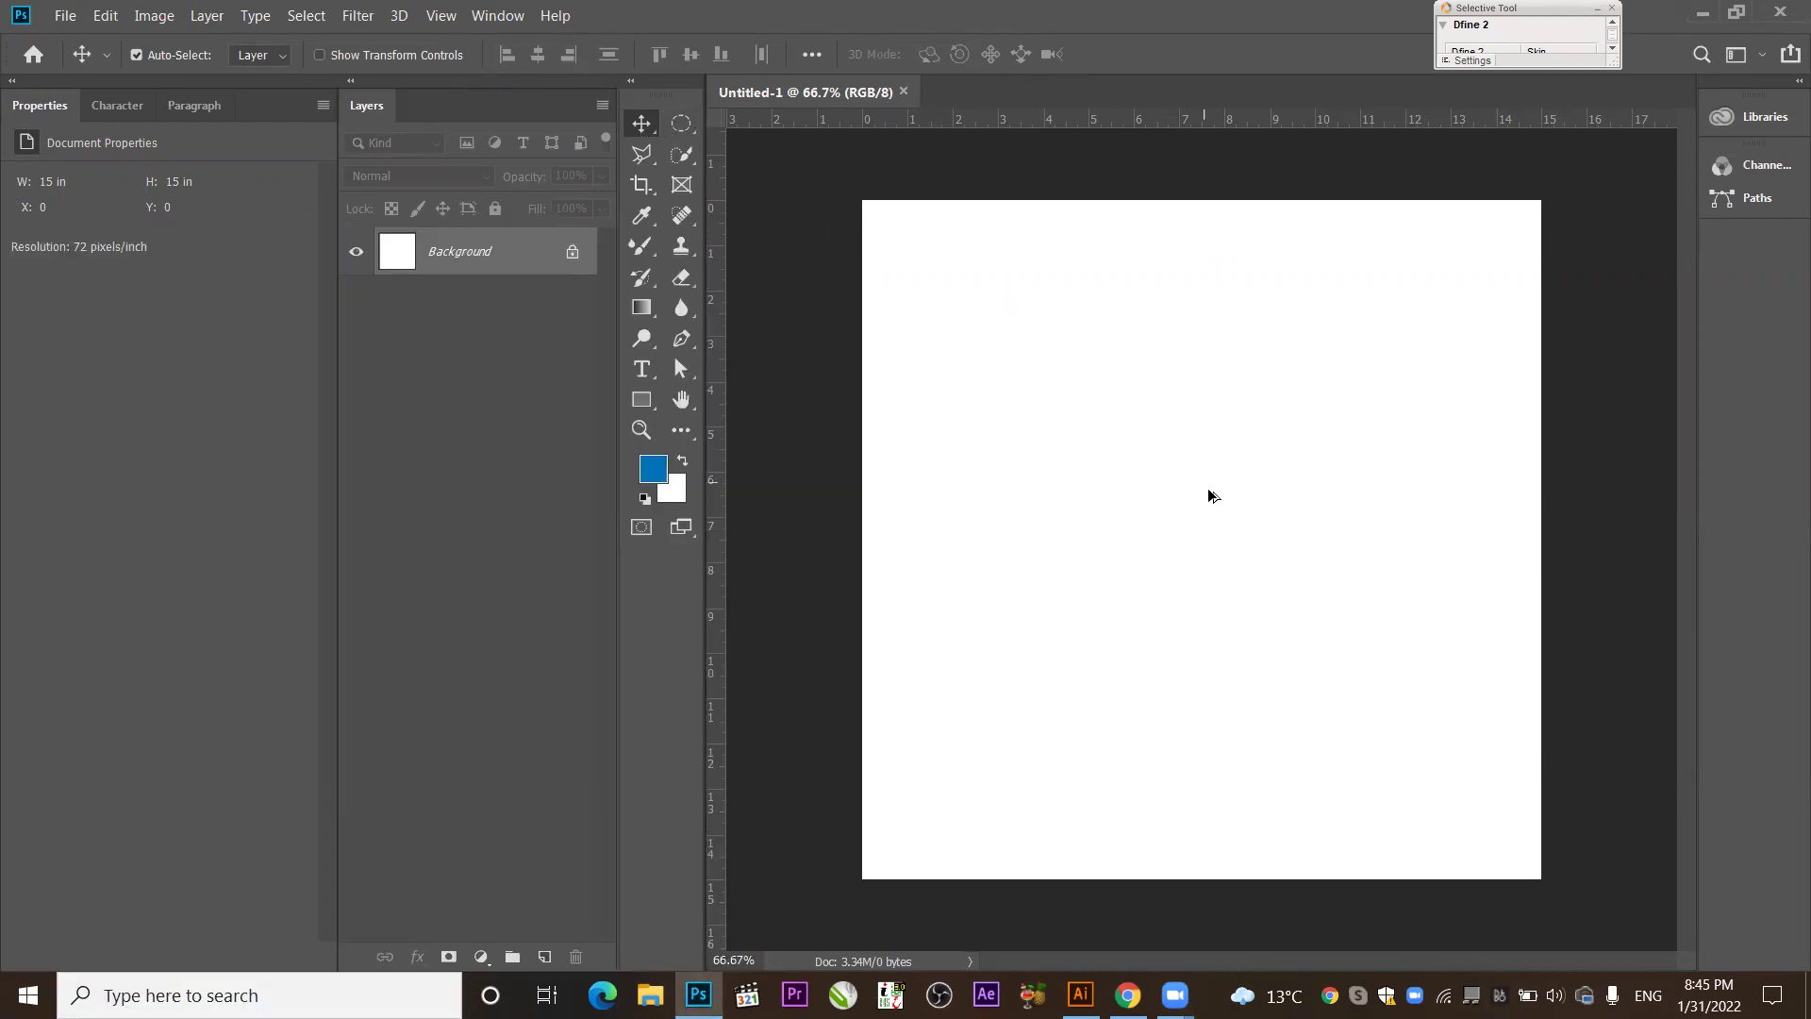
scroll(1209, 497, "down", 2)
Try drawing an artboard of about 8.72 x 2.89 in across the canvas's left edge and adjusting it, and undo these changes.
right_click(645, 127)
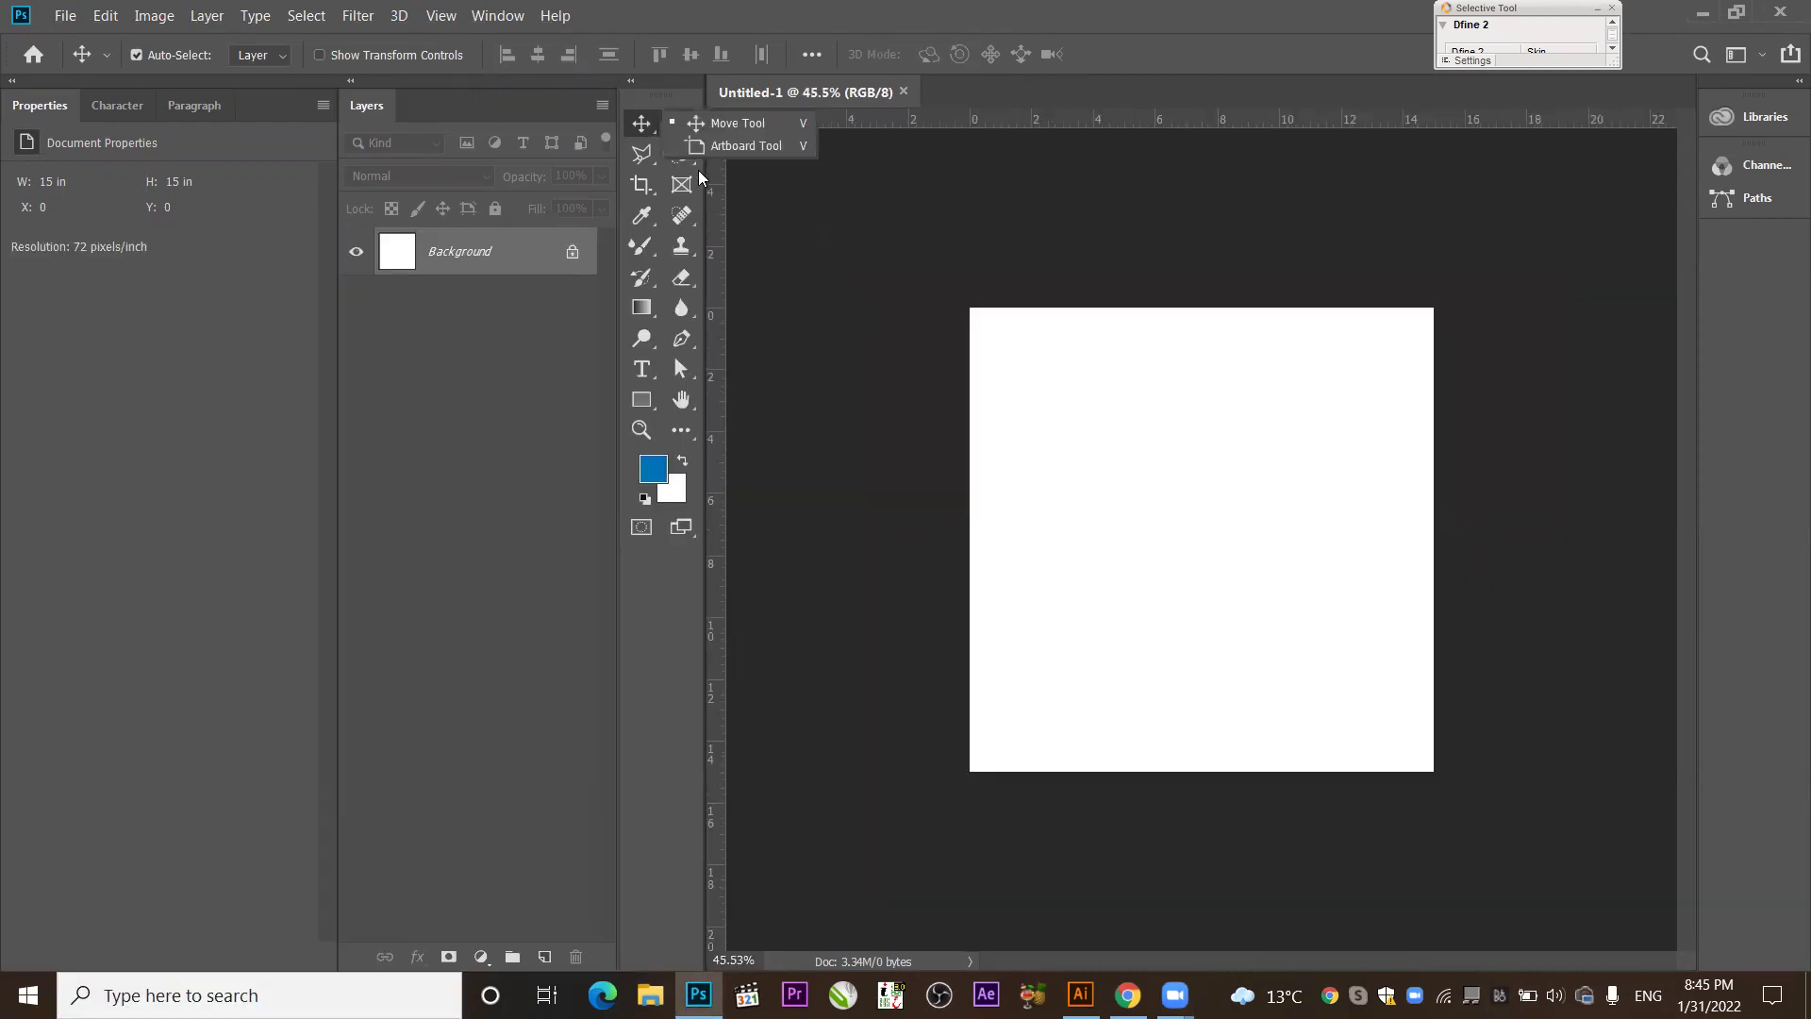
left_click(724, 143)
left_click_drag(1138, 478, 865, 545)
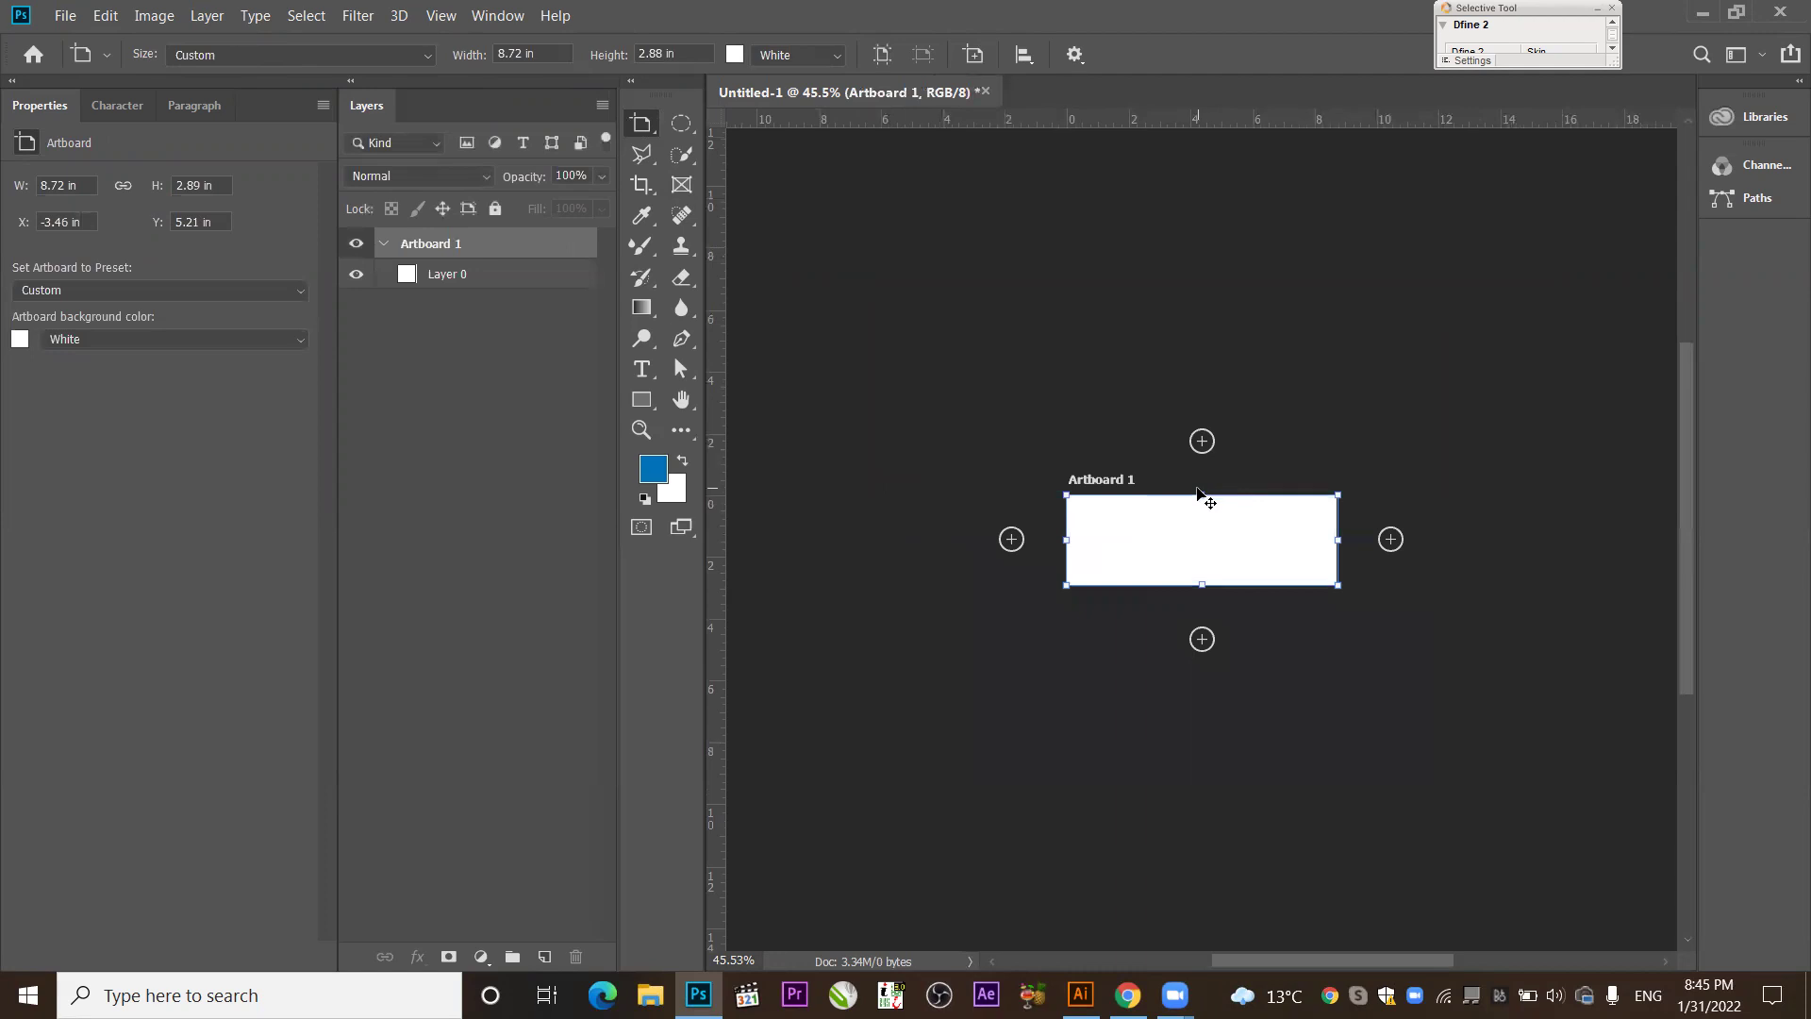
left_click_drag(1201, 497, 1220, 258)
right_click(653, 121)
left_click(704, 123)
key("ctrl+z")
key("ctrl+z")
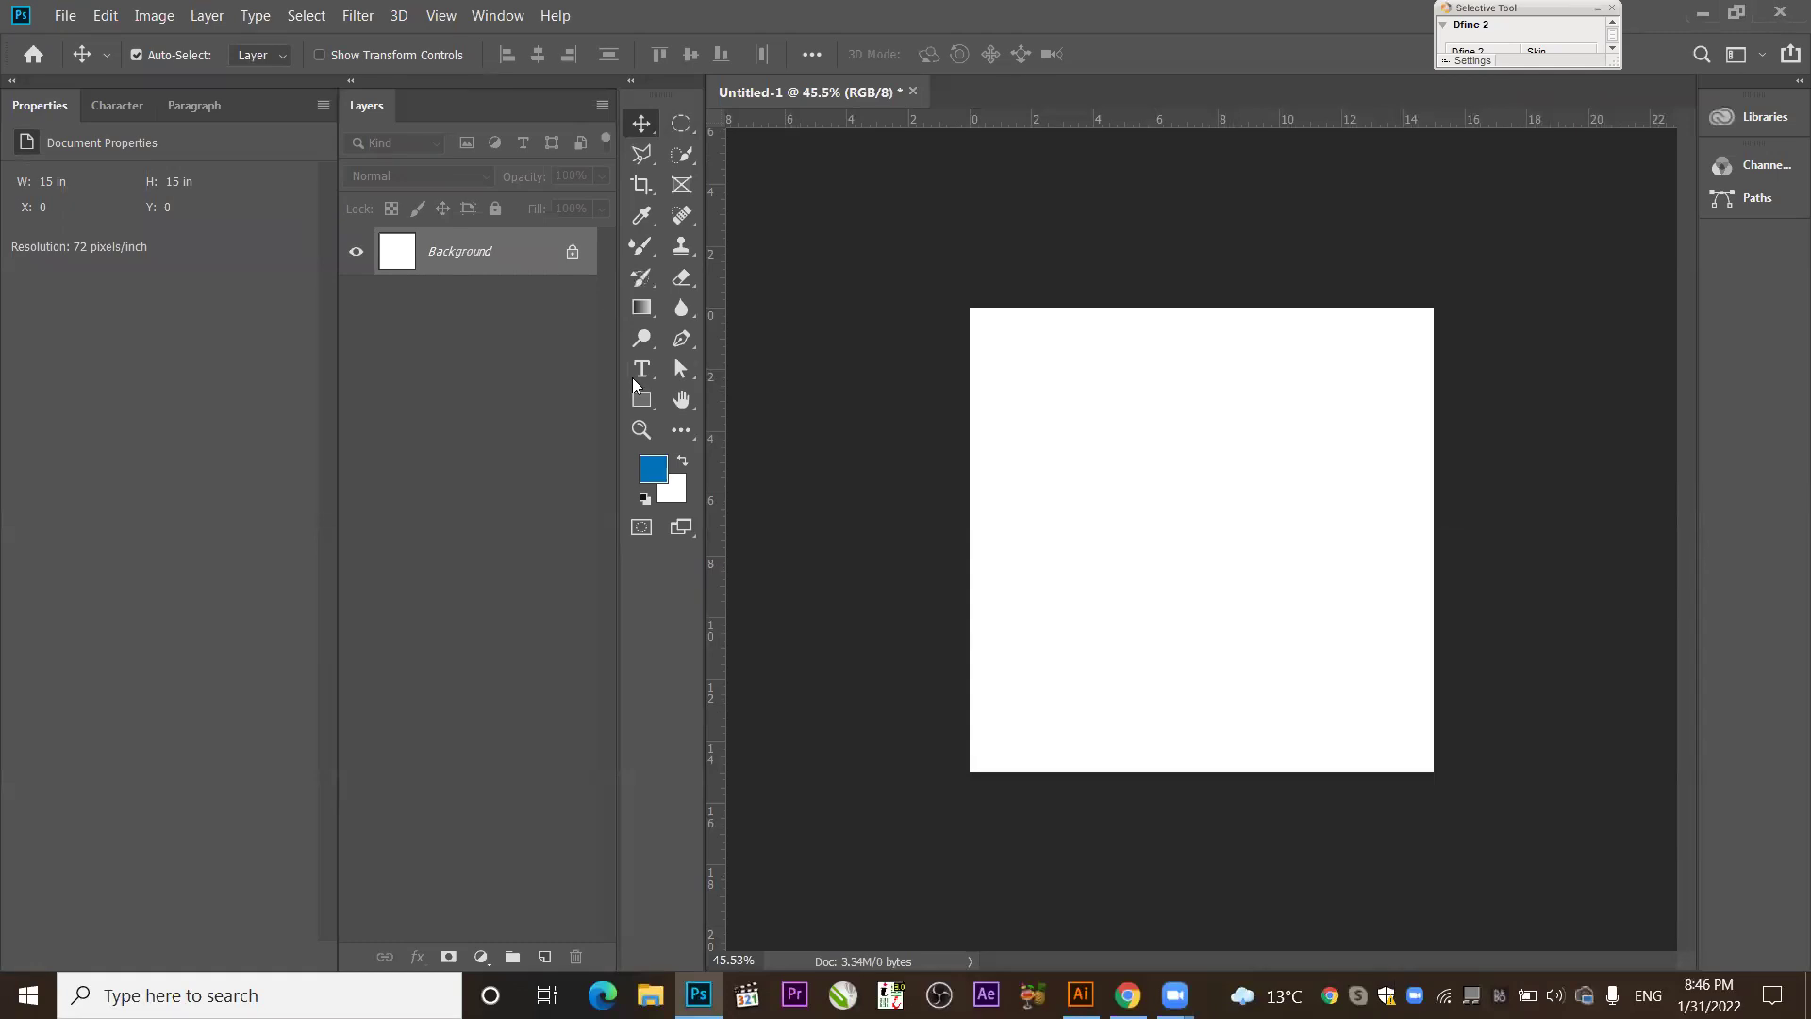
Draw a 294 x 241 px rectangle with an amber fill and no stroke, and move it to about X 468, Y 219 px.
left_click(641, 400)
left_click_drag(1060, 357, 1212, 481)
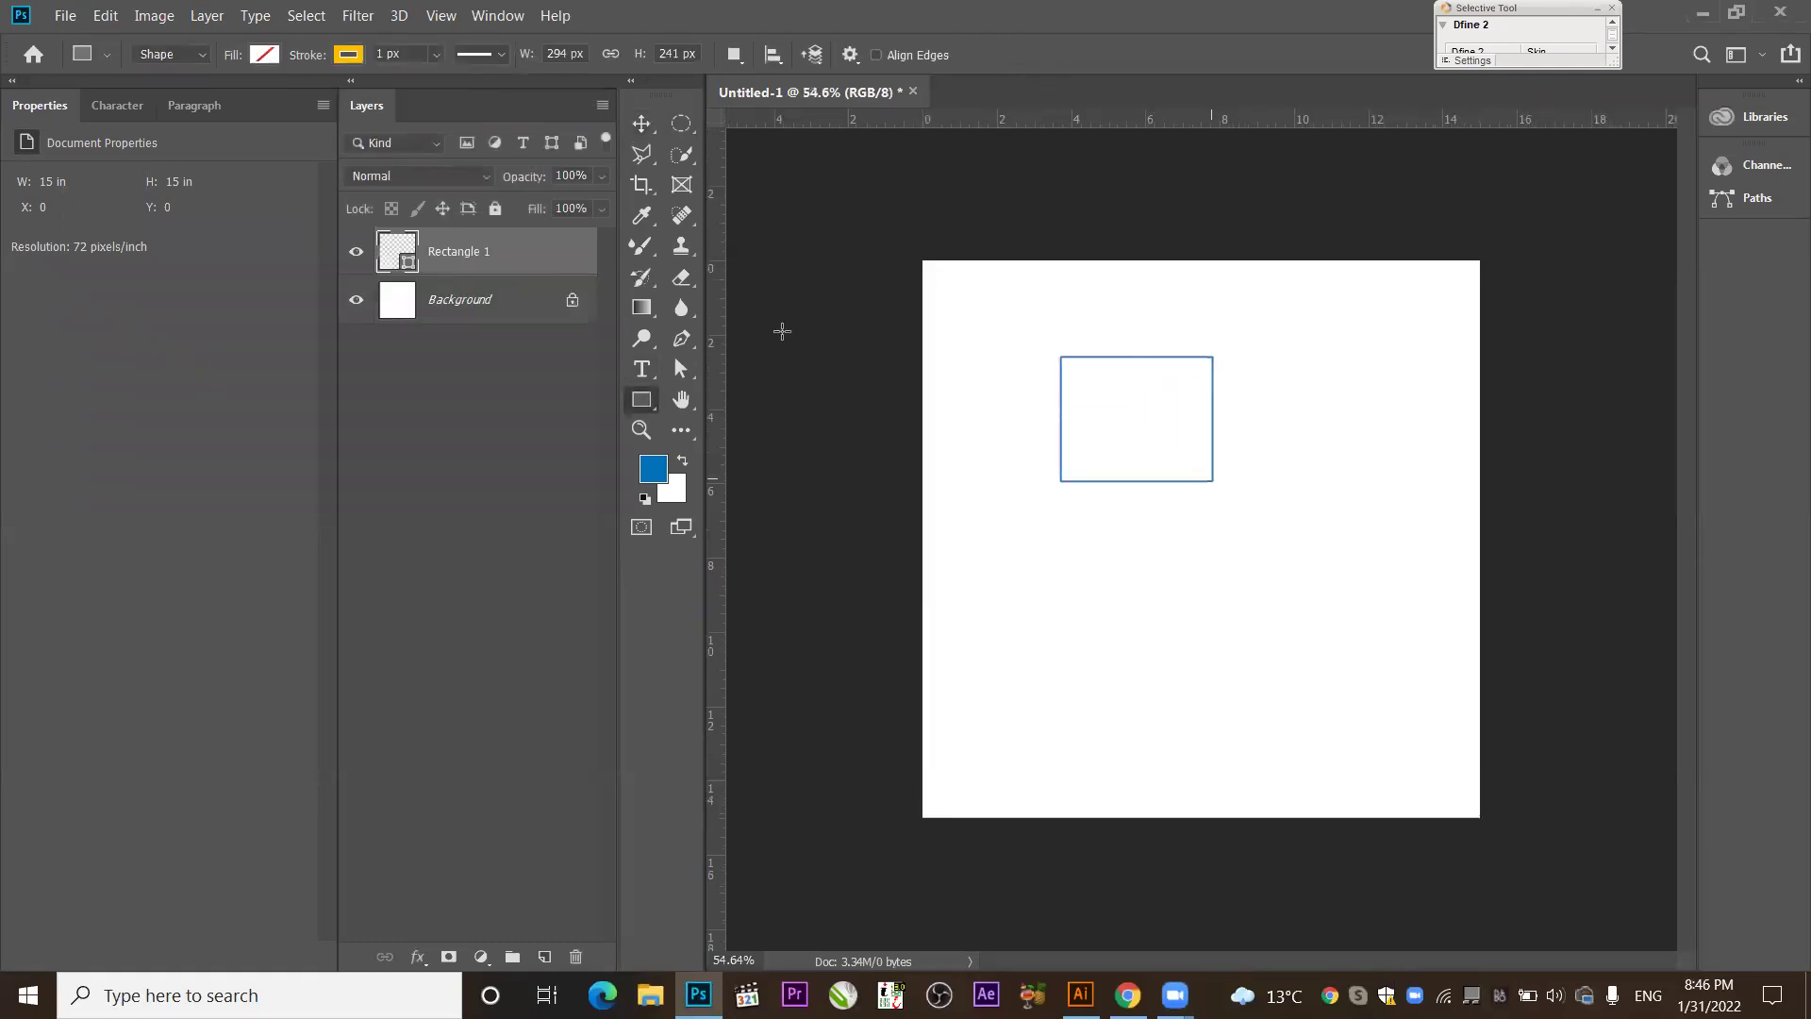
left_click(264, 54)
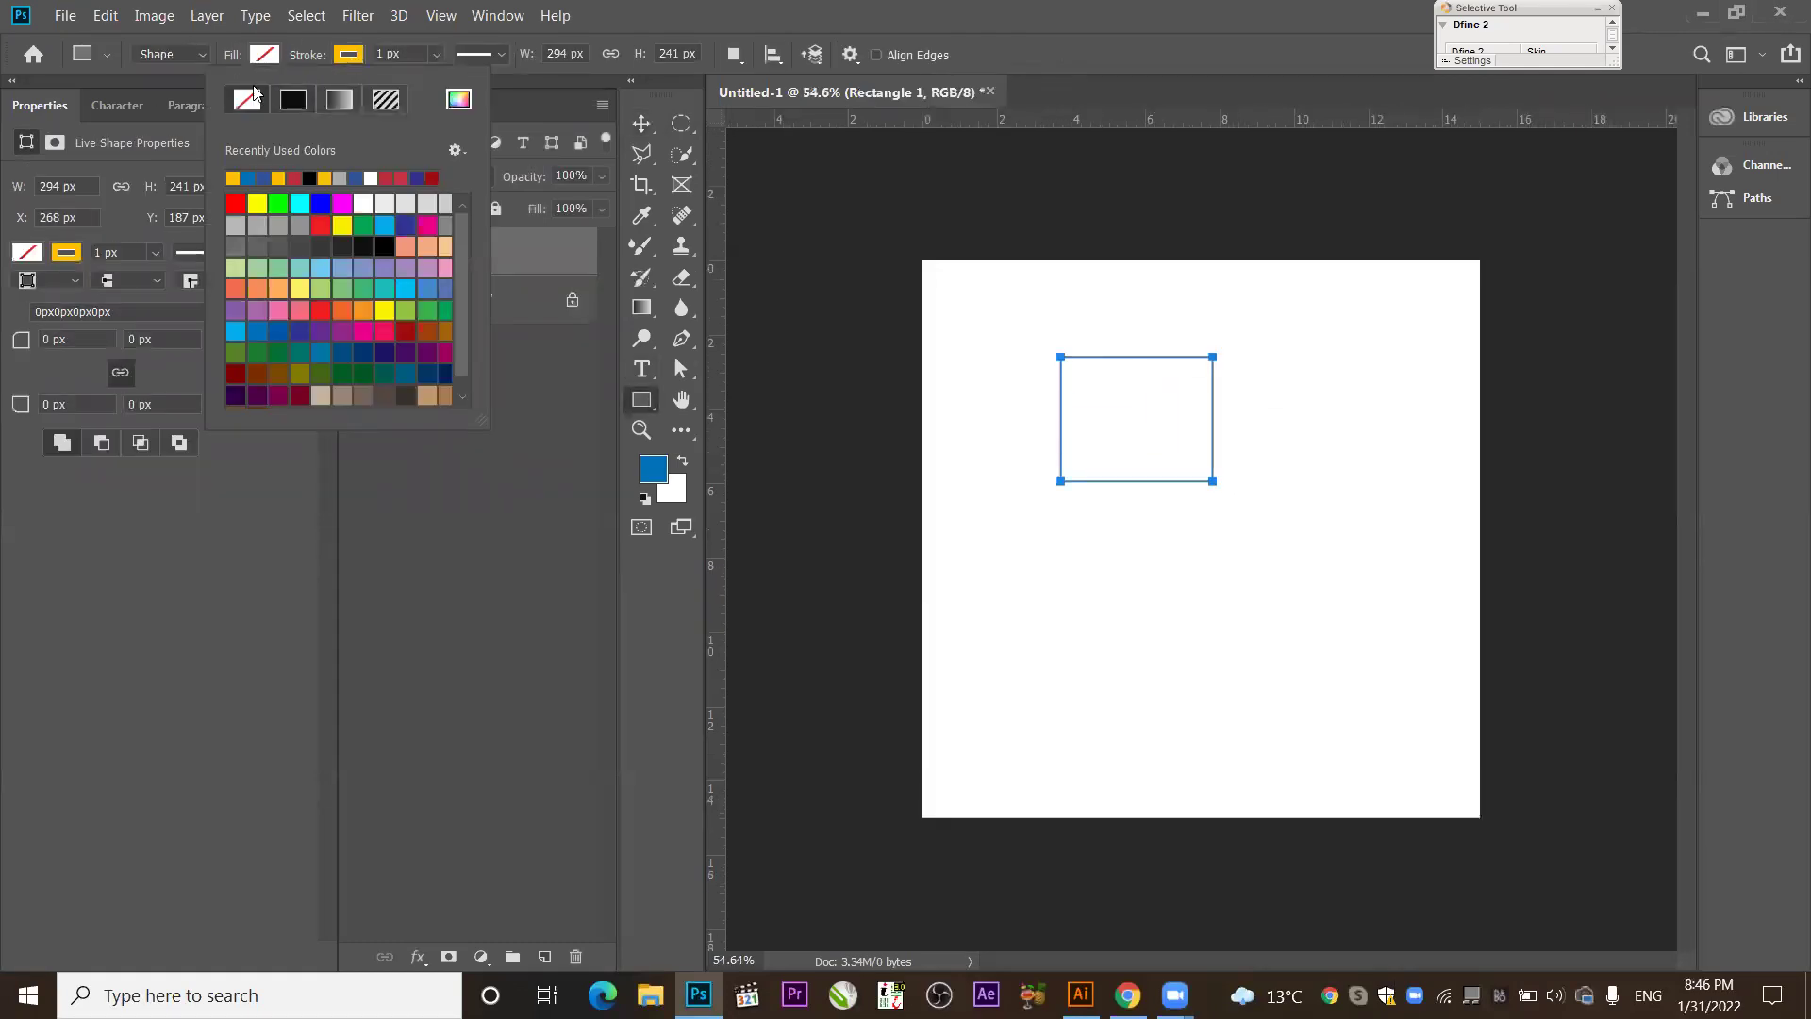
left_click(249, 96)
left_click(241, 178)
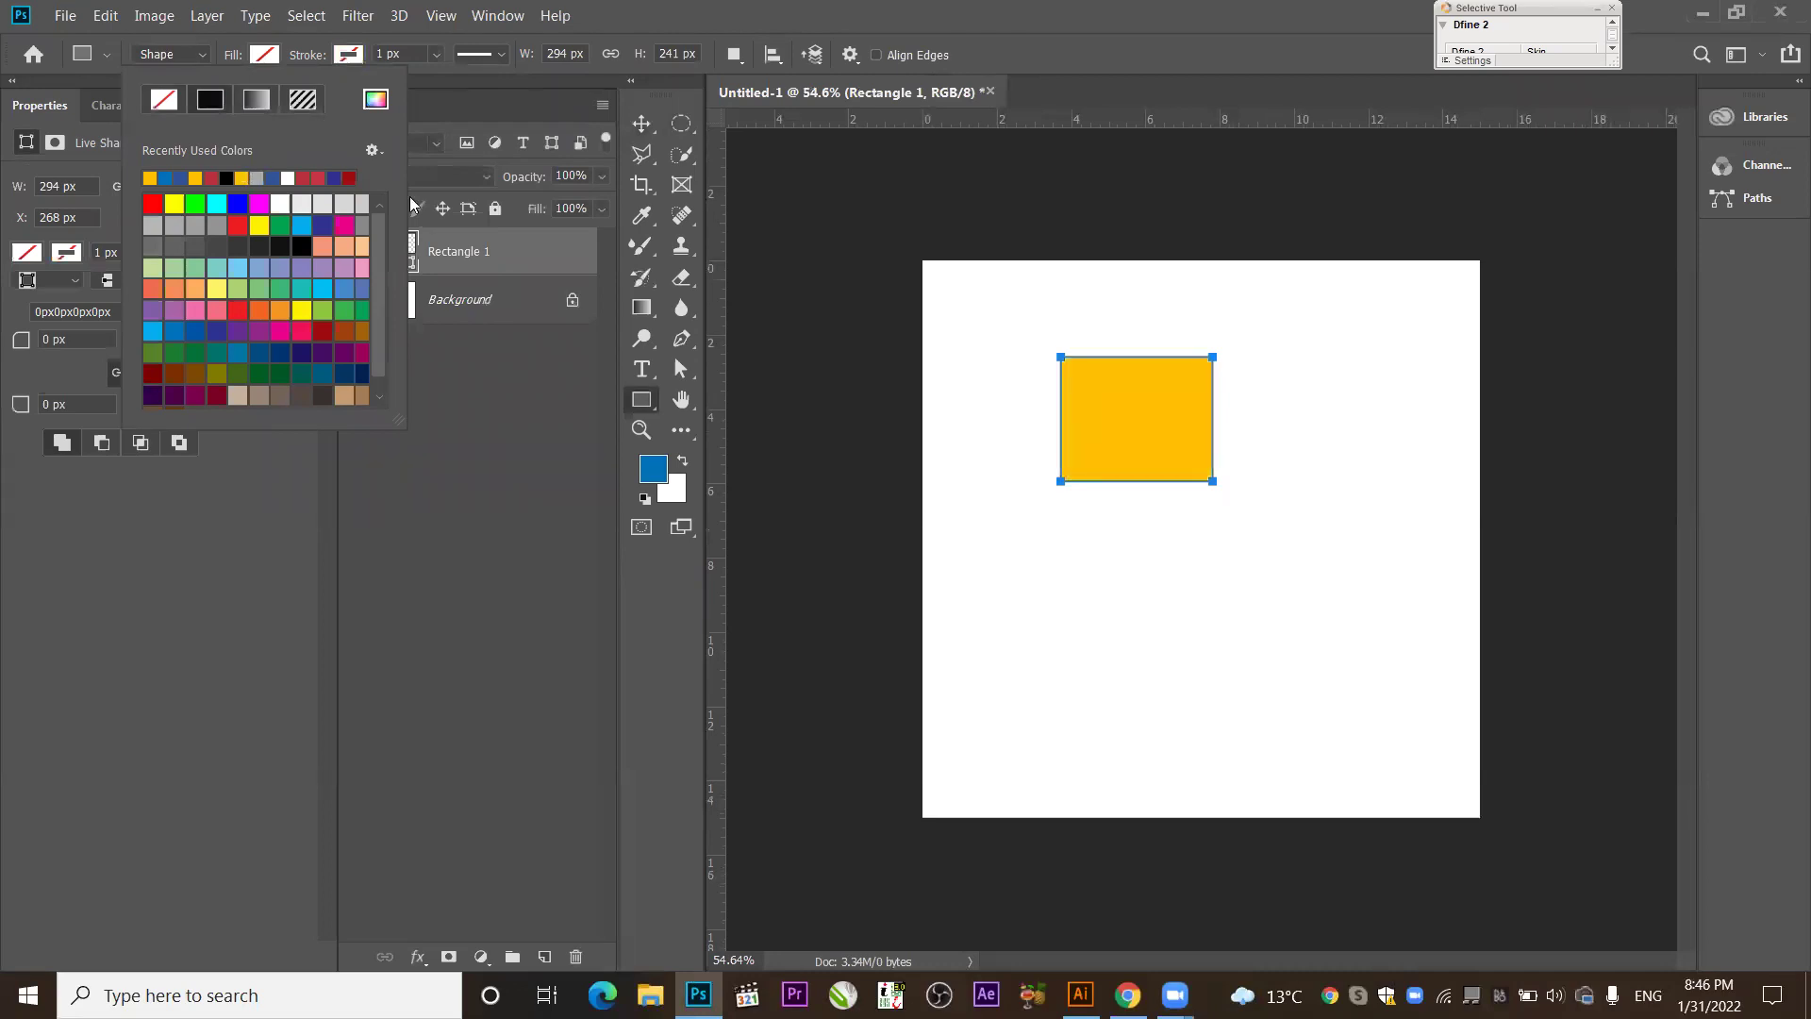
left_click(641, 123)
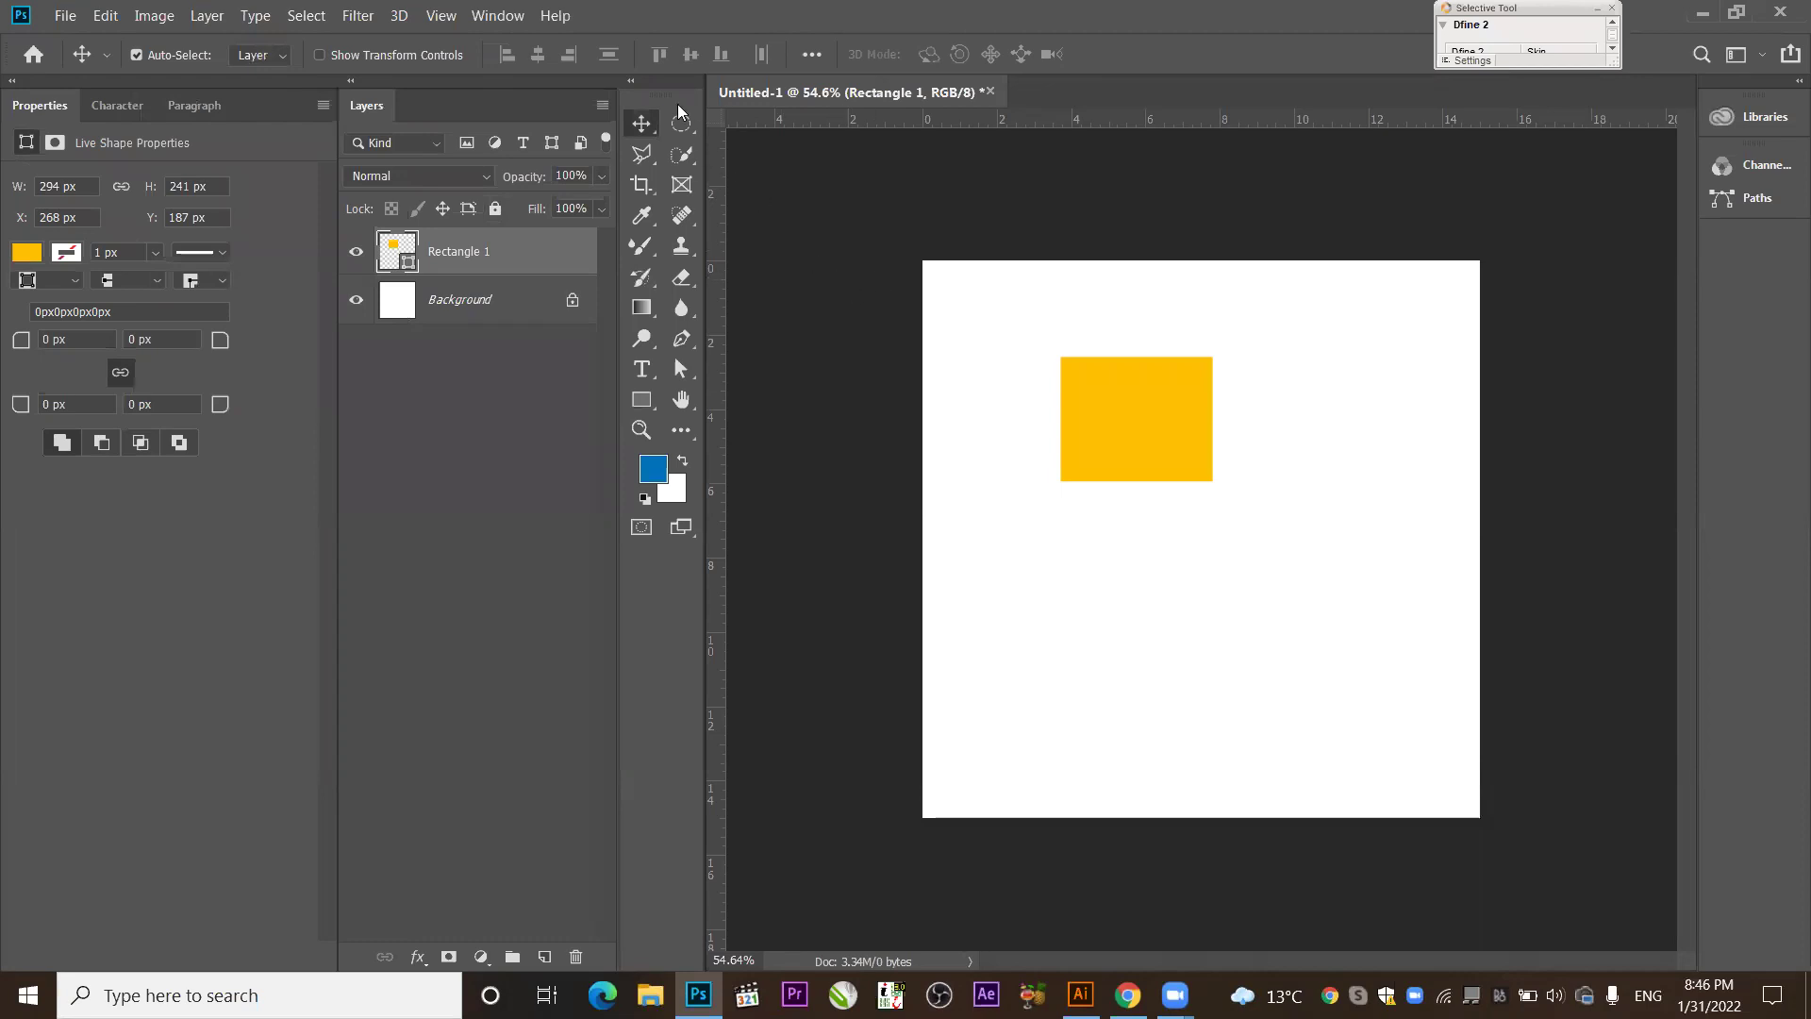
left_click_drag(1157, 393, 1281, 431)
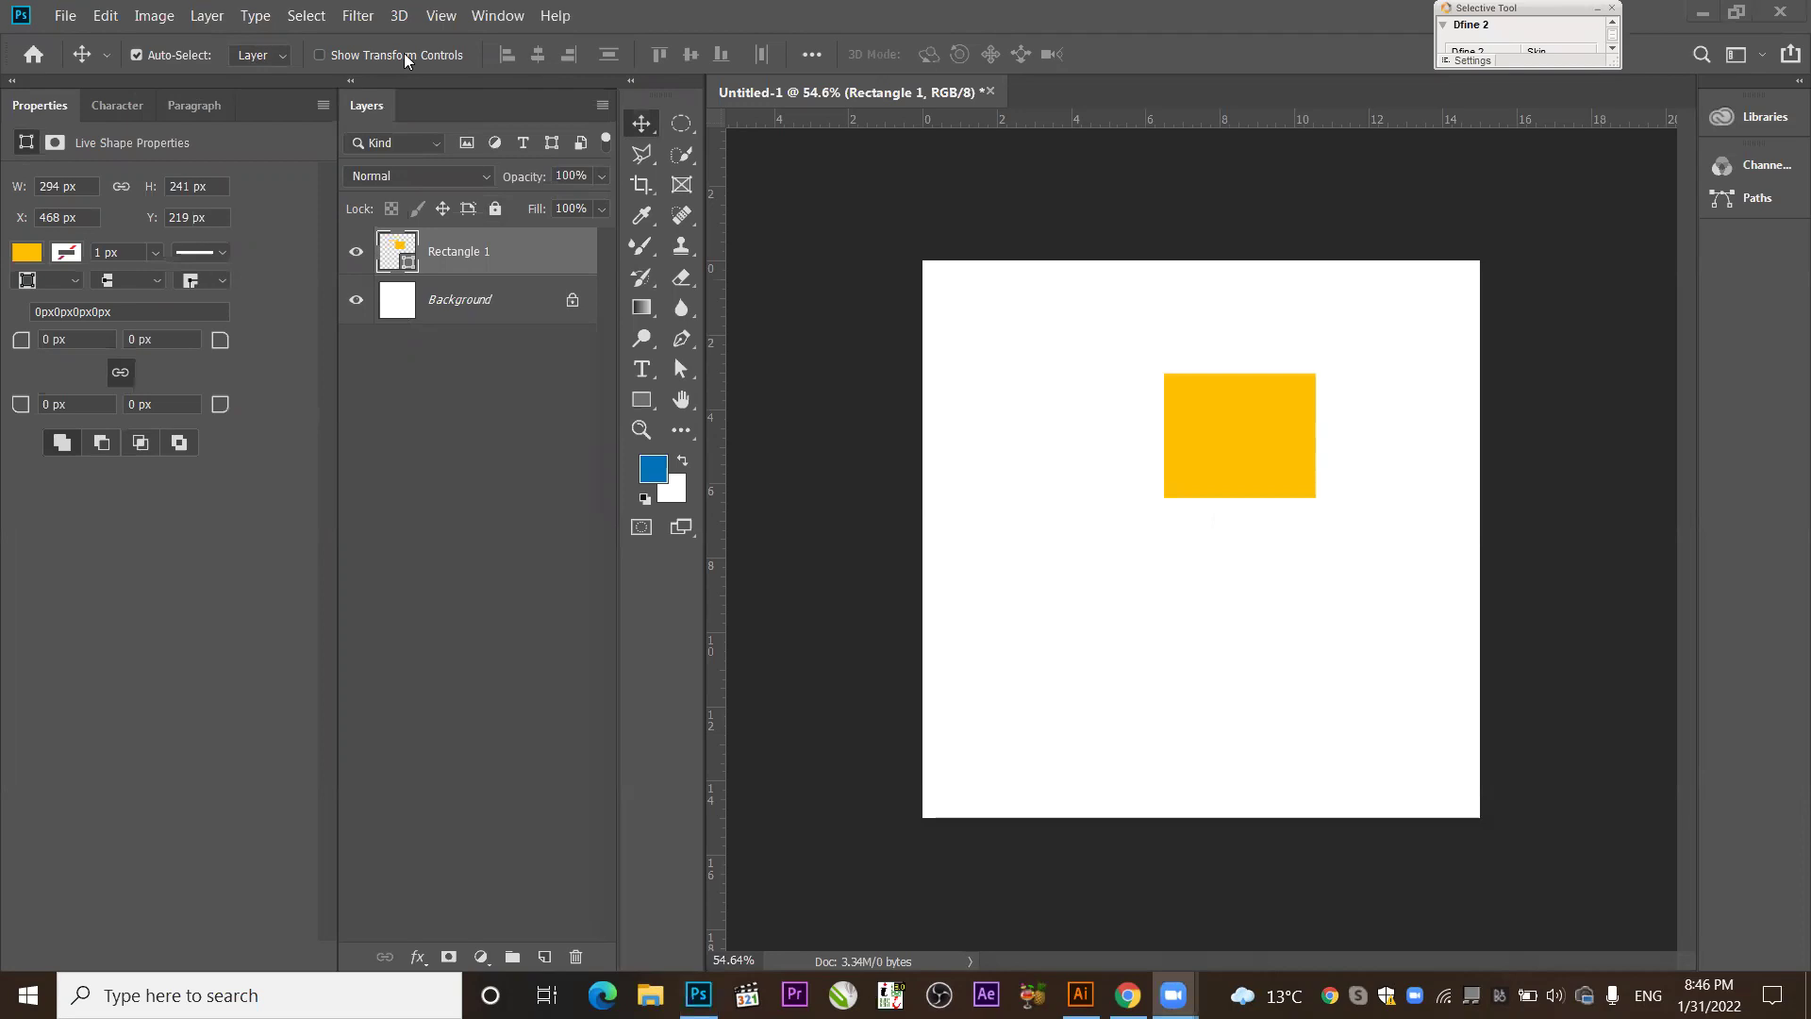
Try resizing the rectangle to about 402 x 382 px with transform controls shown, undo the resizing and hide the controls.
left_click(330, 56)
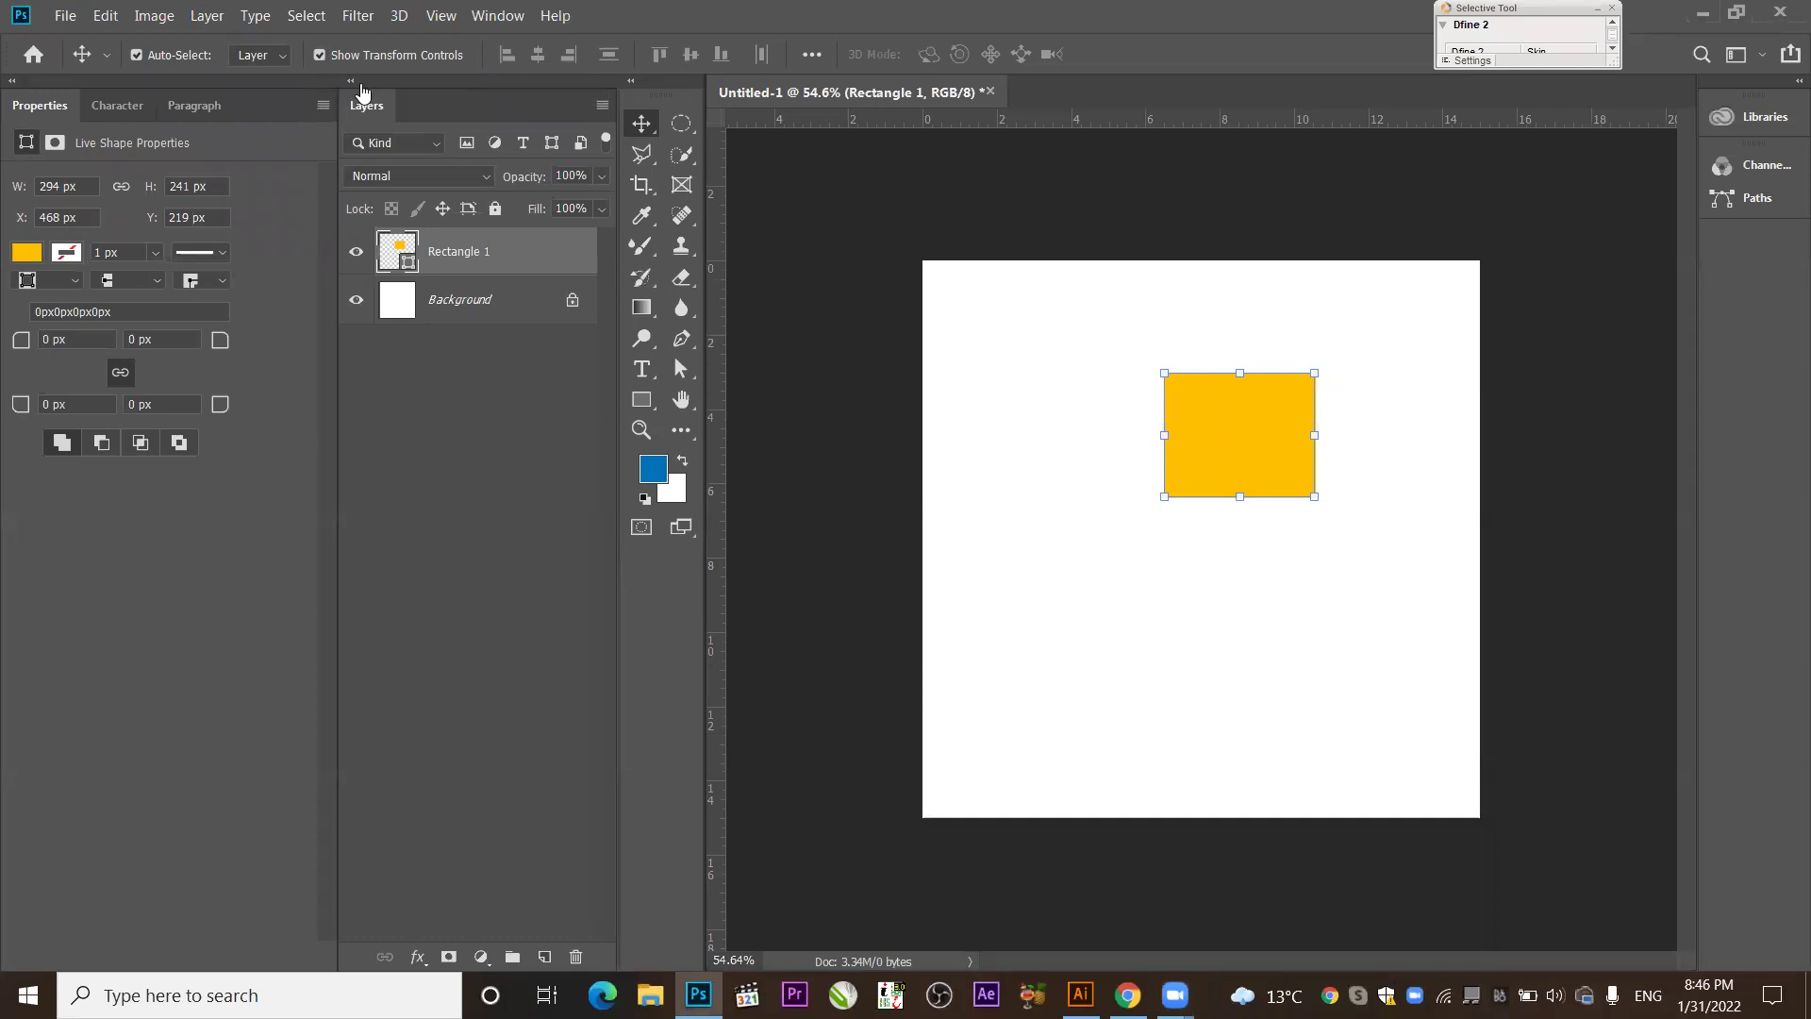
left_click_drag(1166, 493, 1044, 637)
key("ctrl+z")
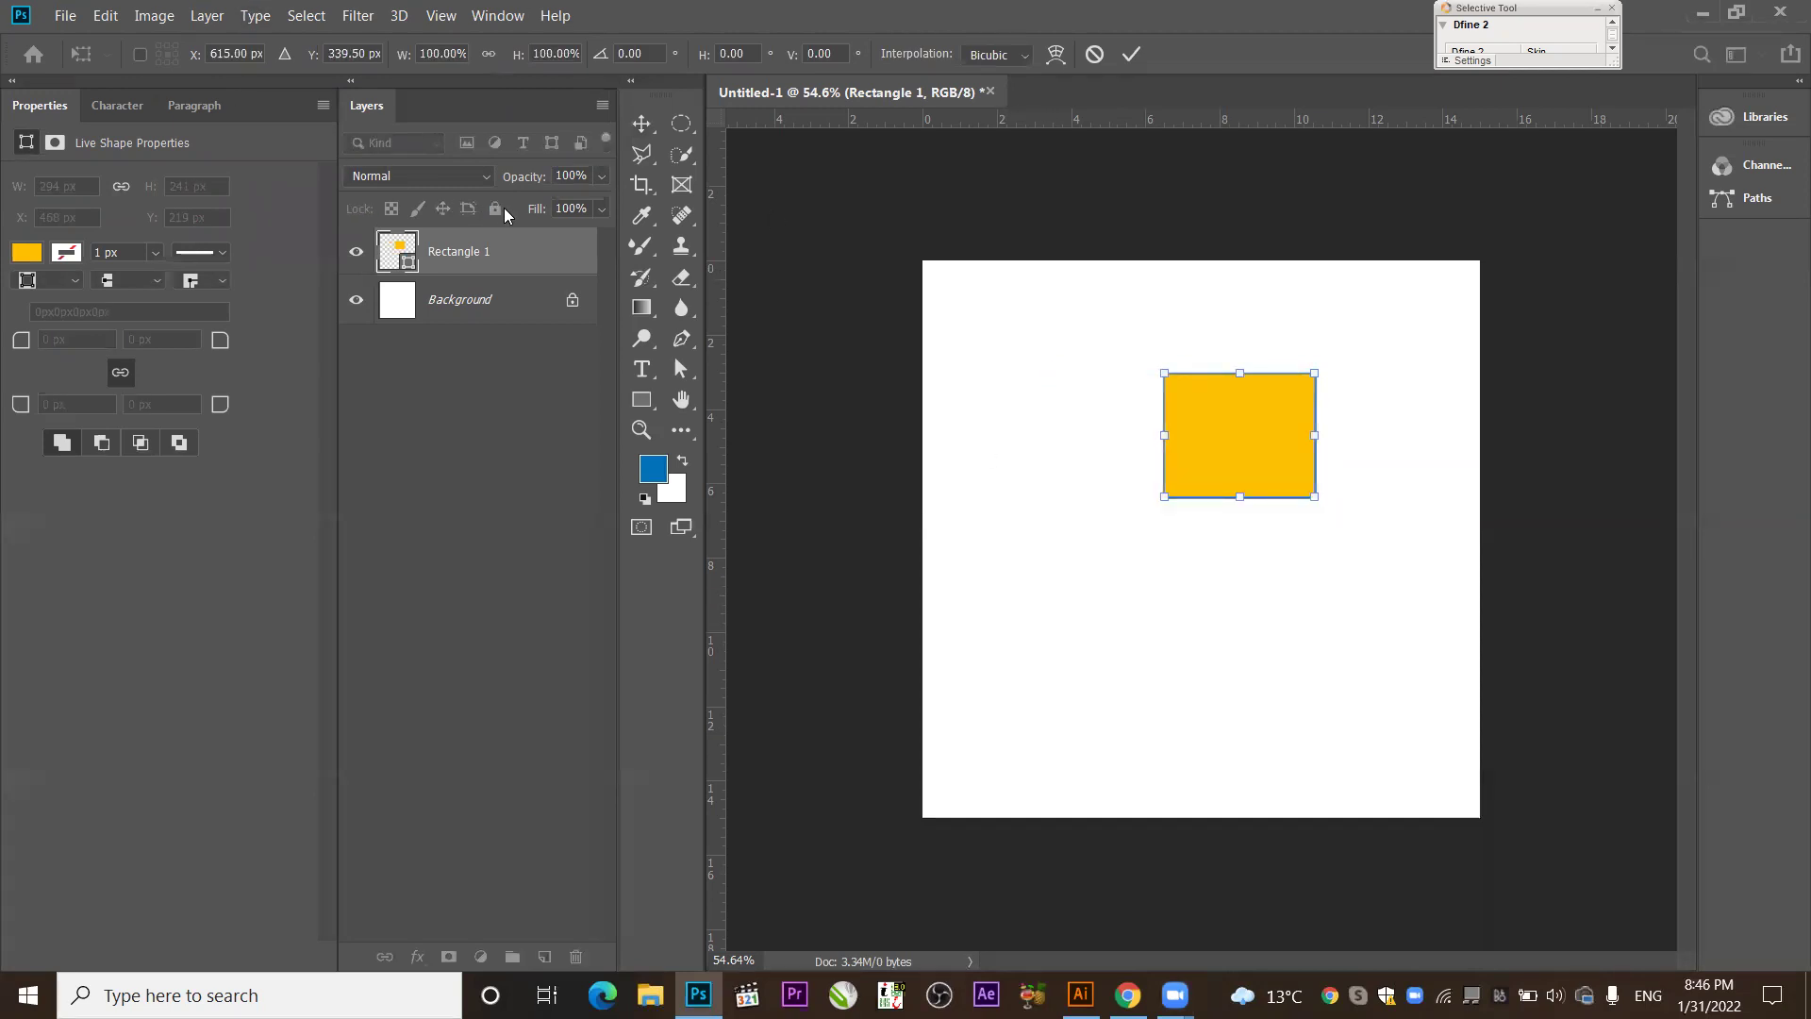
key("Return")
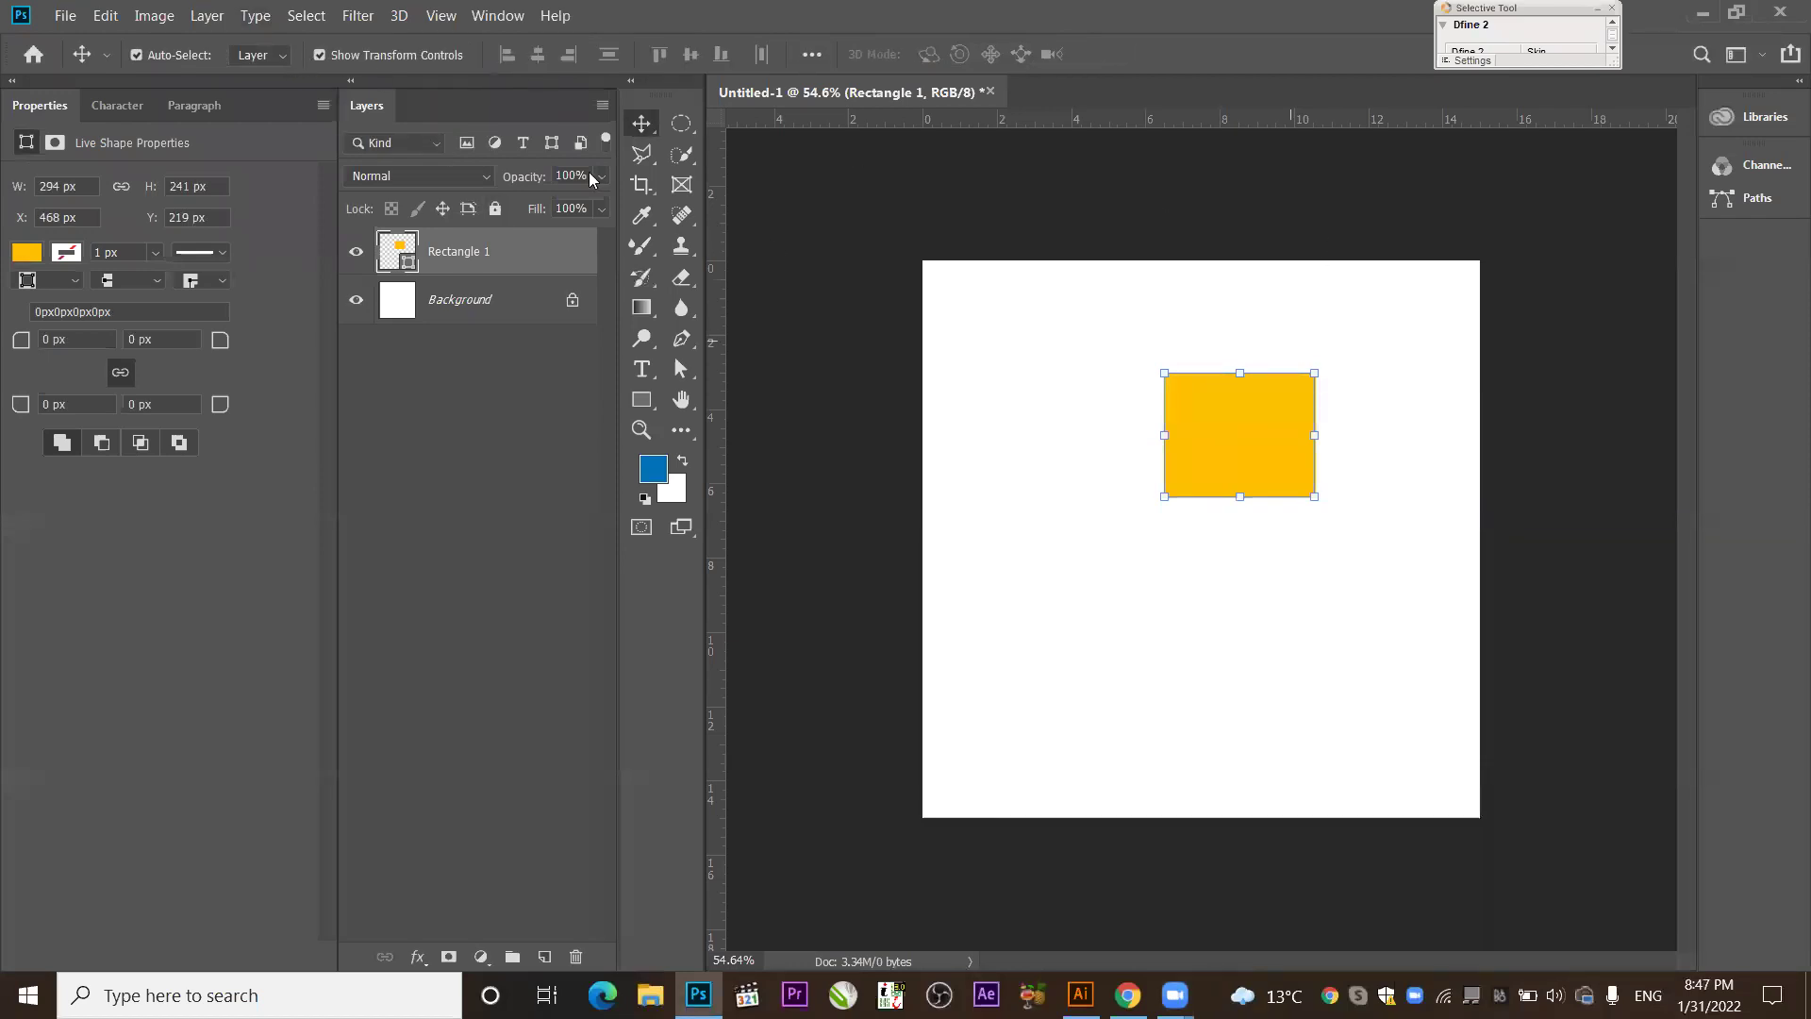
left_click_drag(1165, 497, 1108, 574)
key("Return")
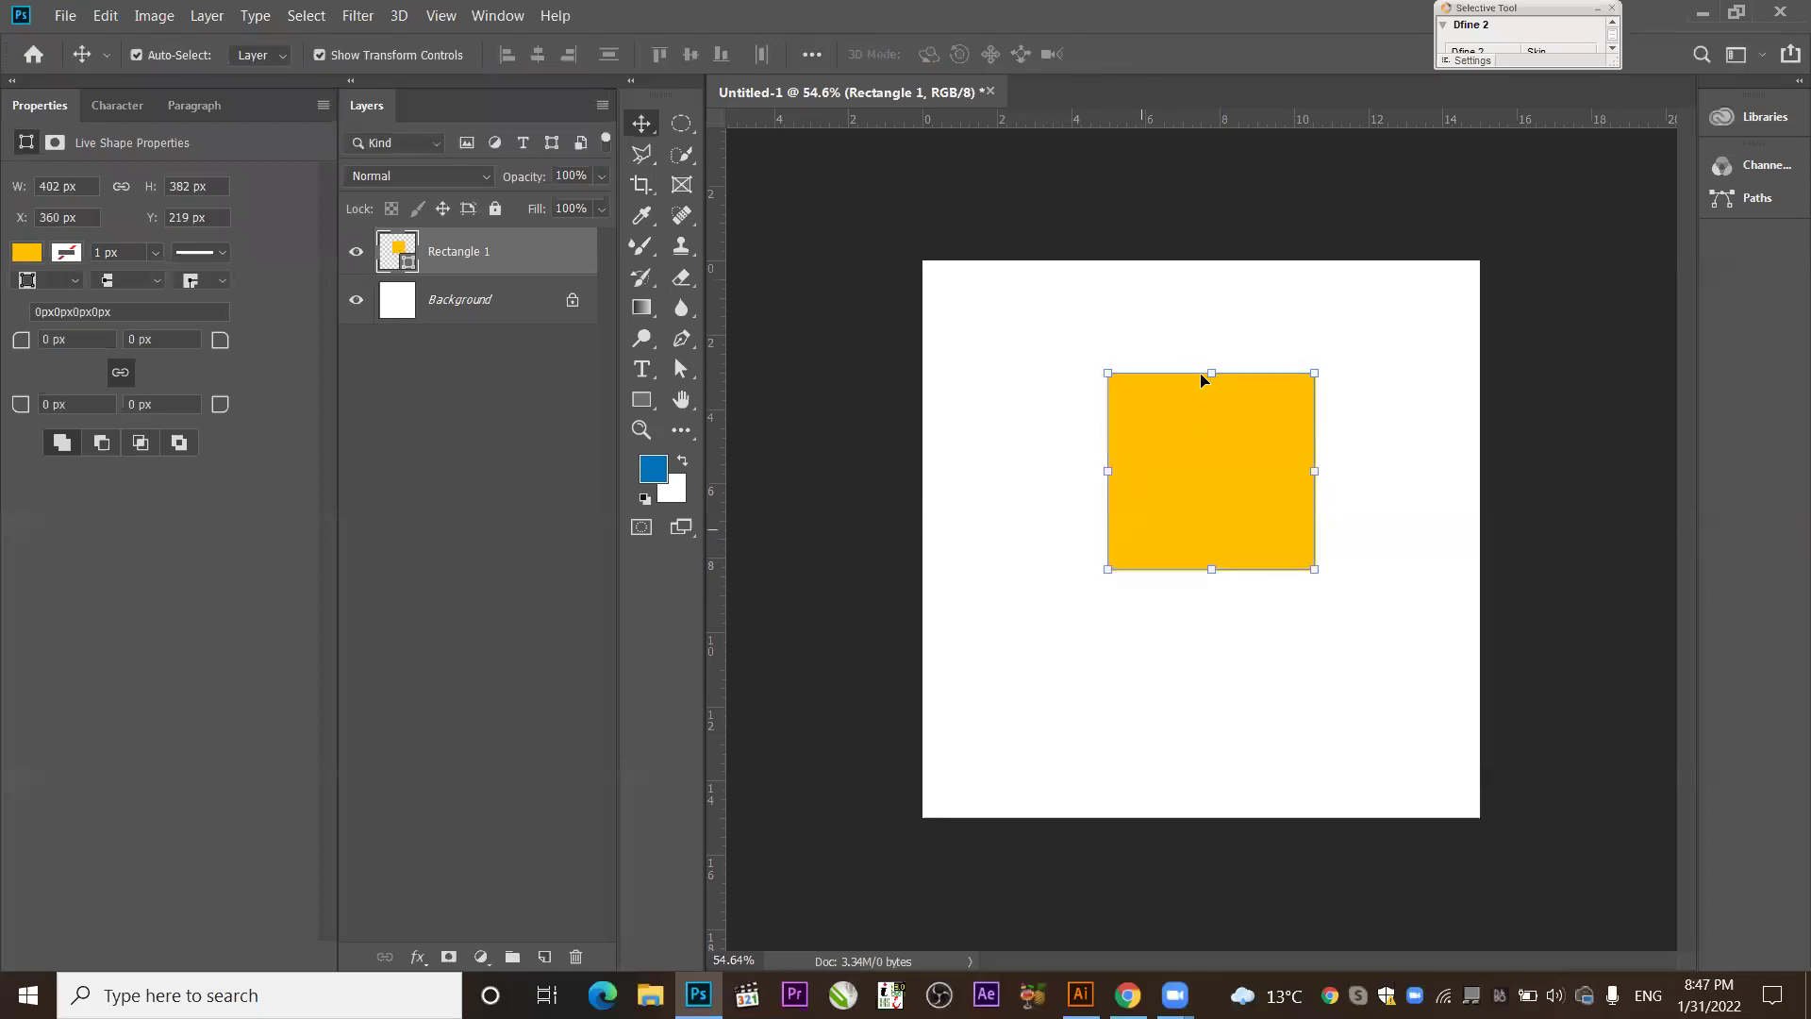
key("ctrl+z")
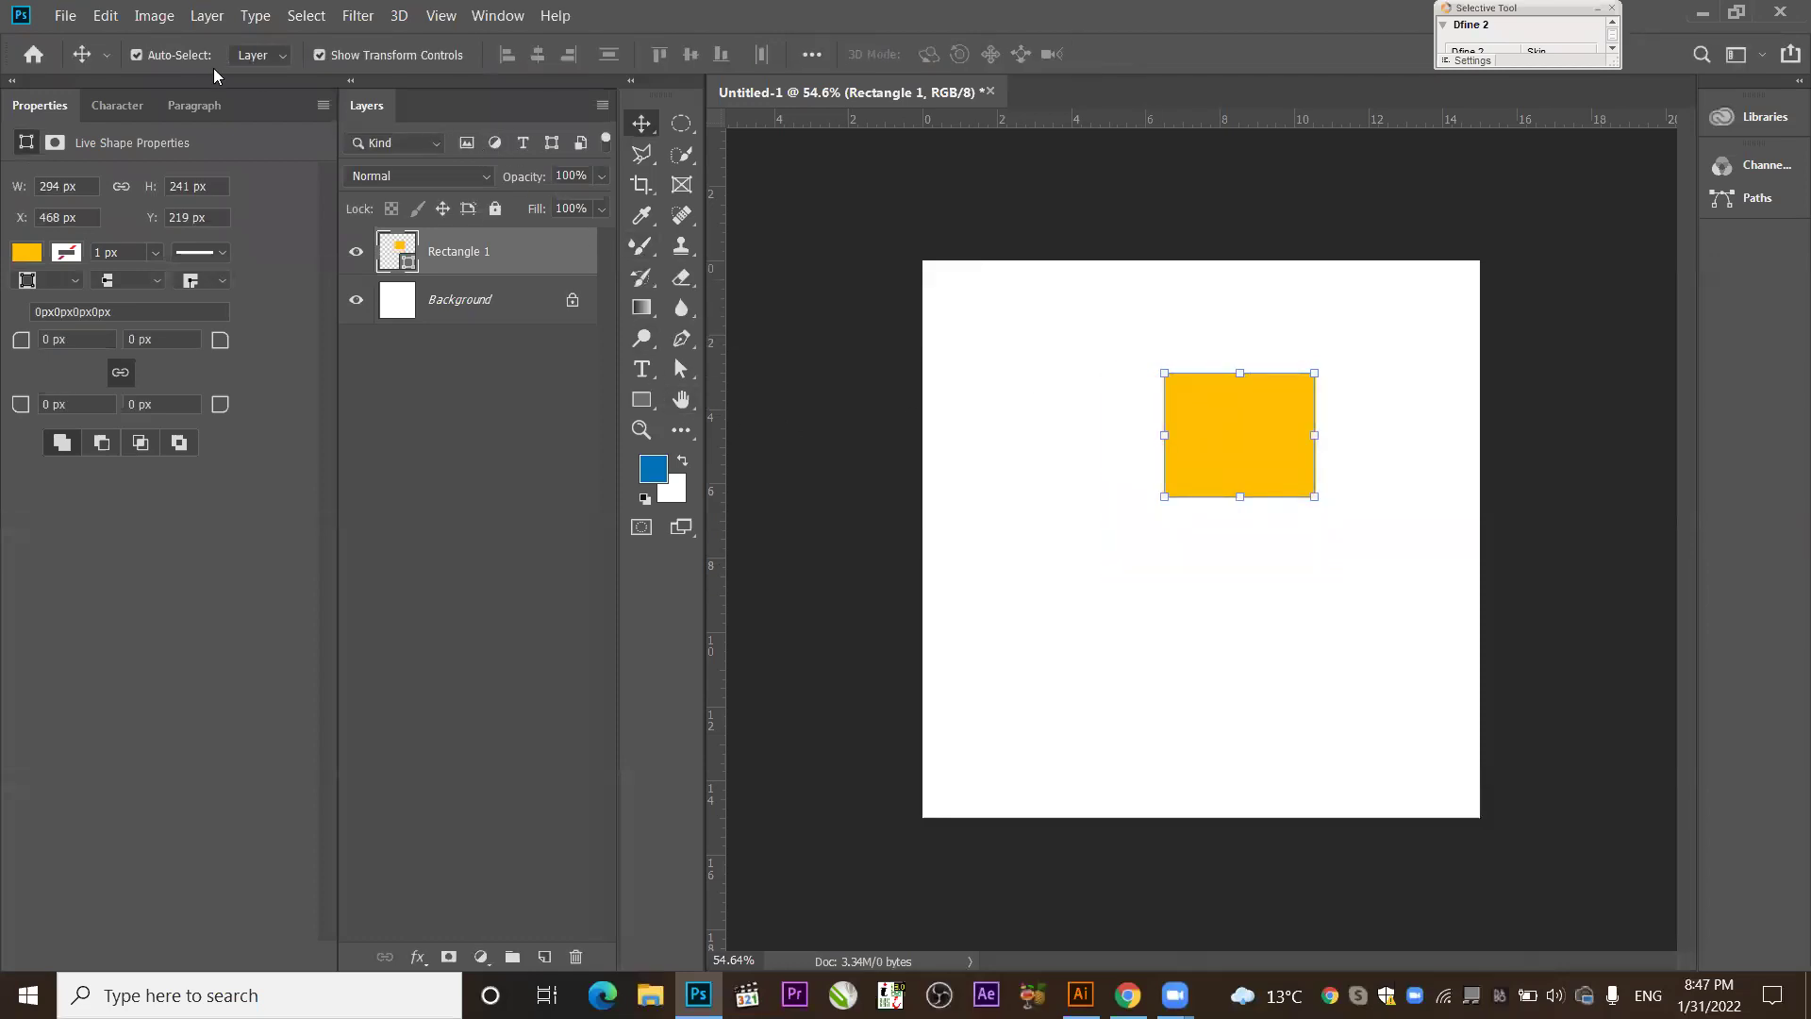
left_click(320, 56)
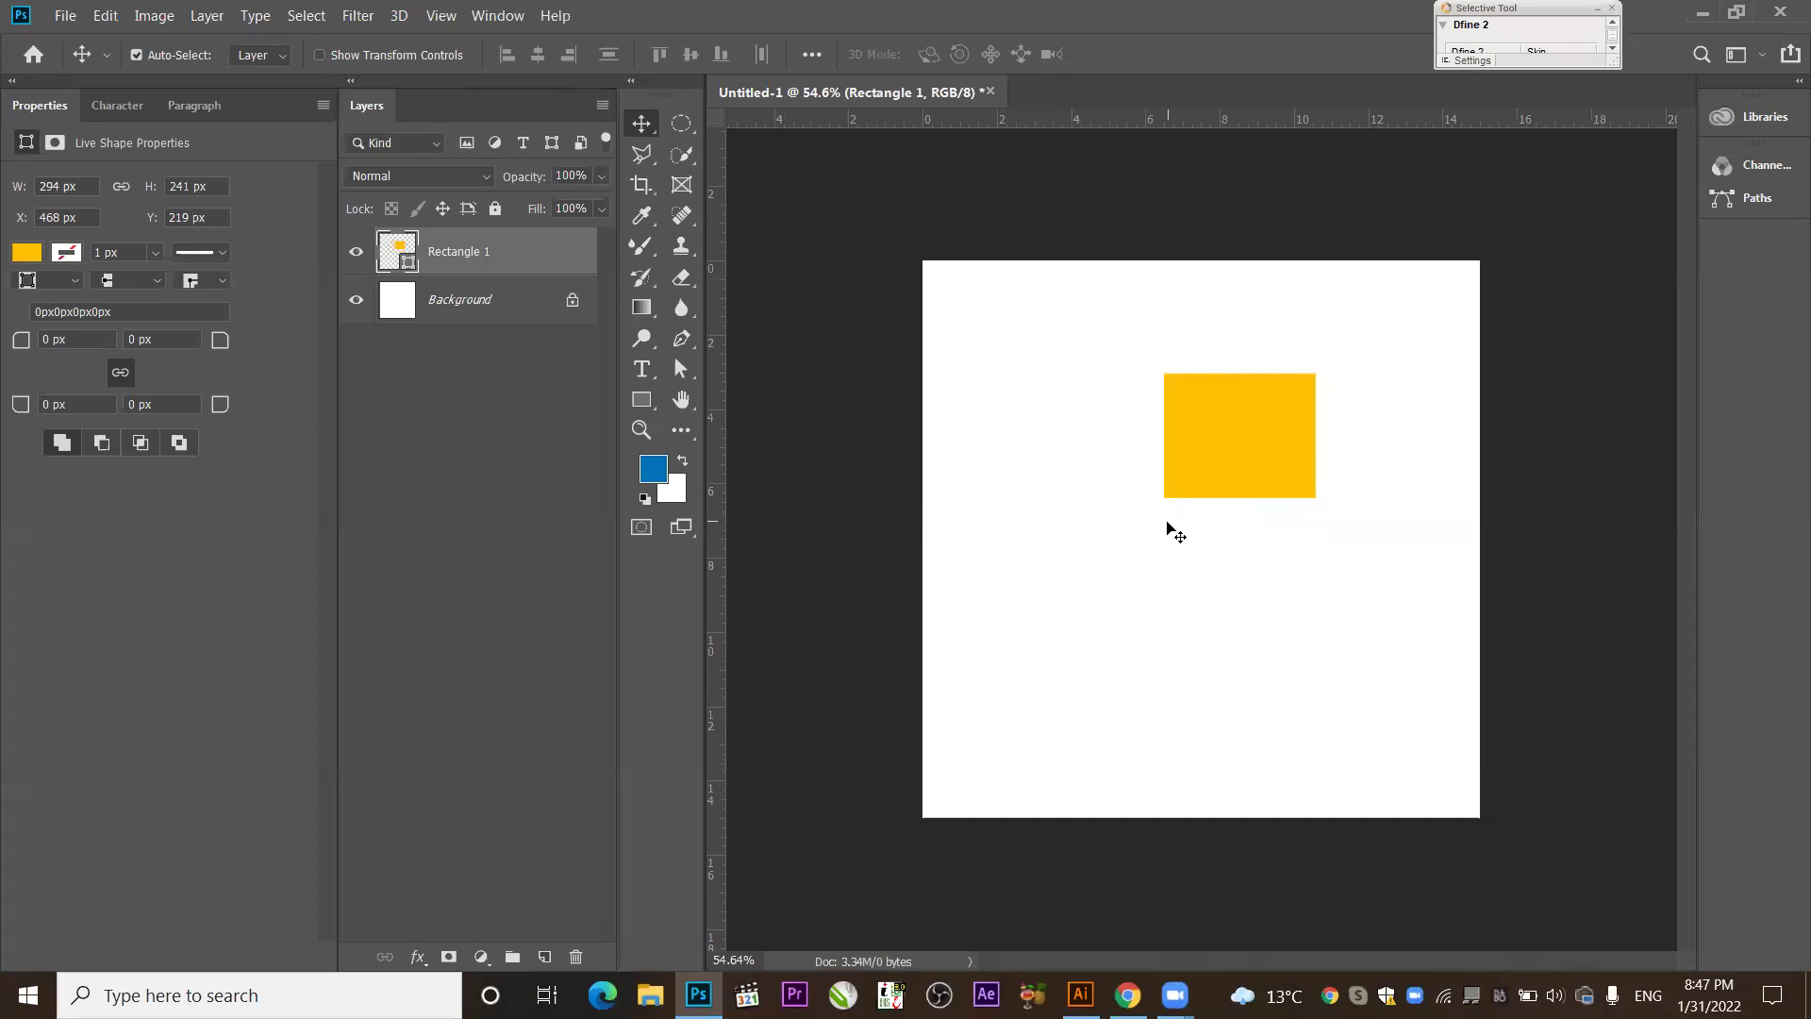
Enlarge the amber rectangle to about 576 x 472 px with Free Transform around the canvas's centre, and delete it.
key("ctrl+t")
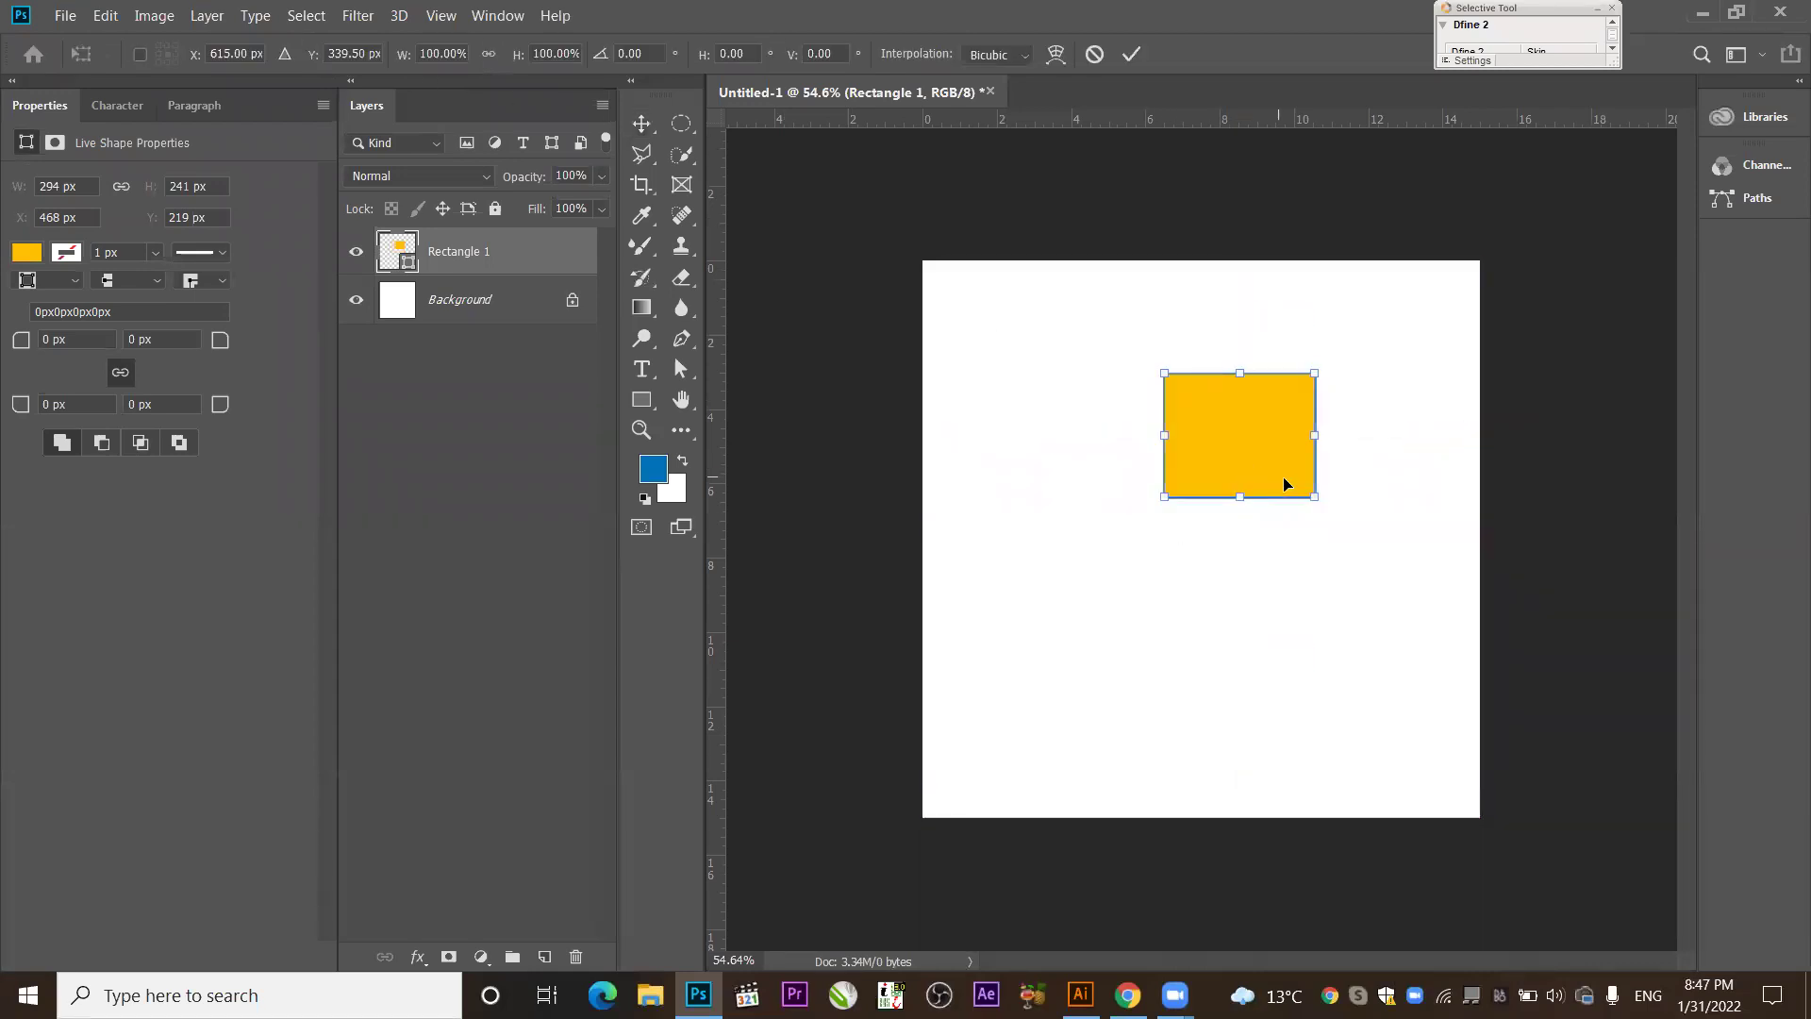
left_click_drag(1313, 497, 1444, 542)
left_click_drag(1196, 397, 1136, 355)
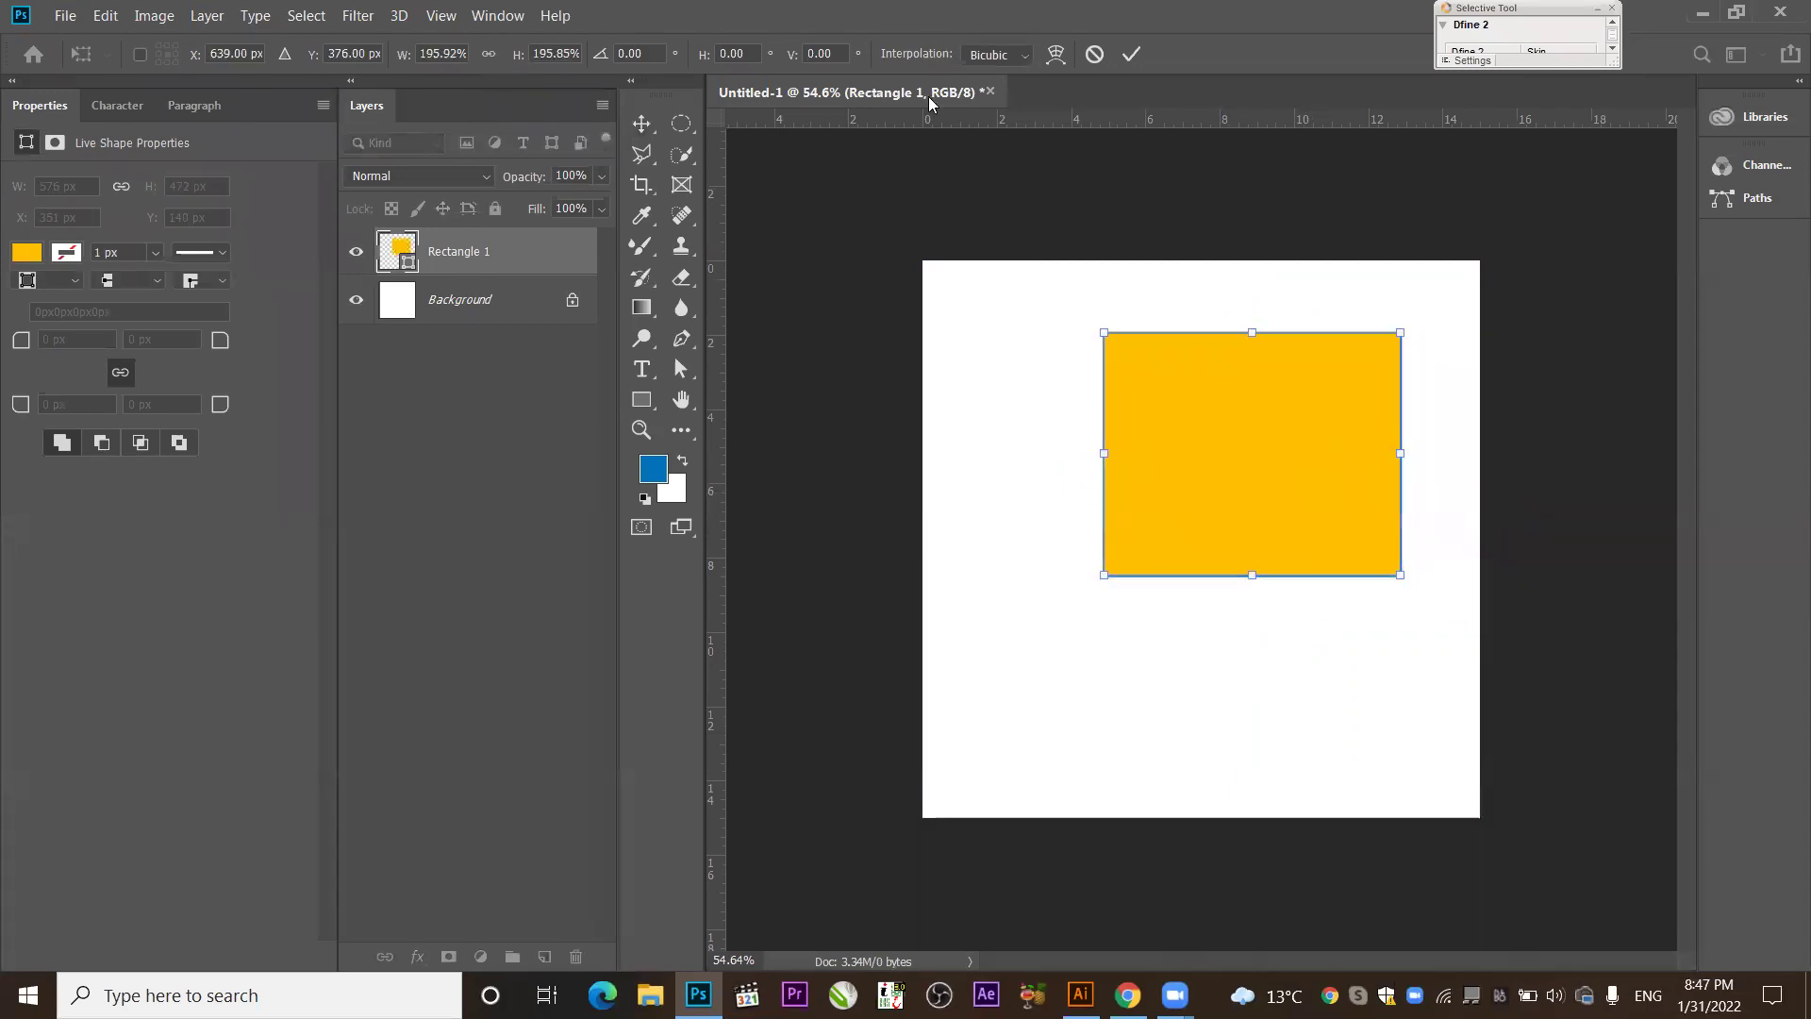
left_click_drag(1257, 377, 1272, 460)
left_click(642, 123)
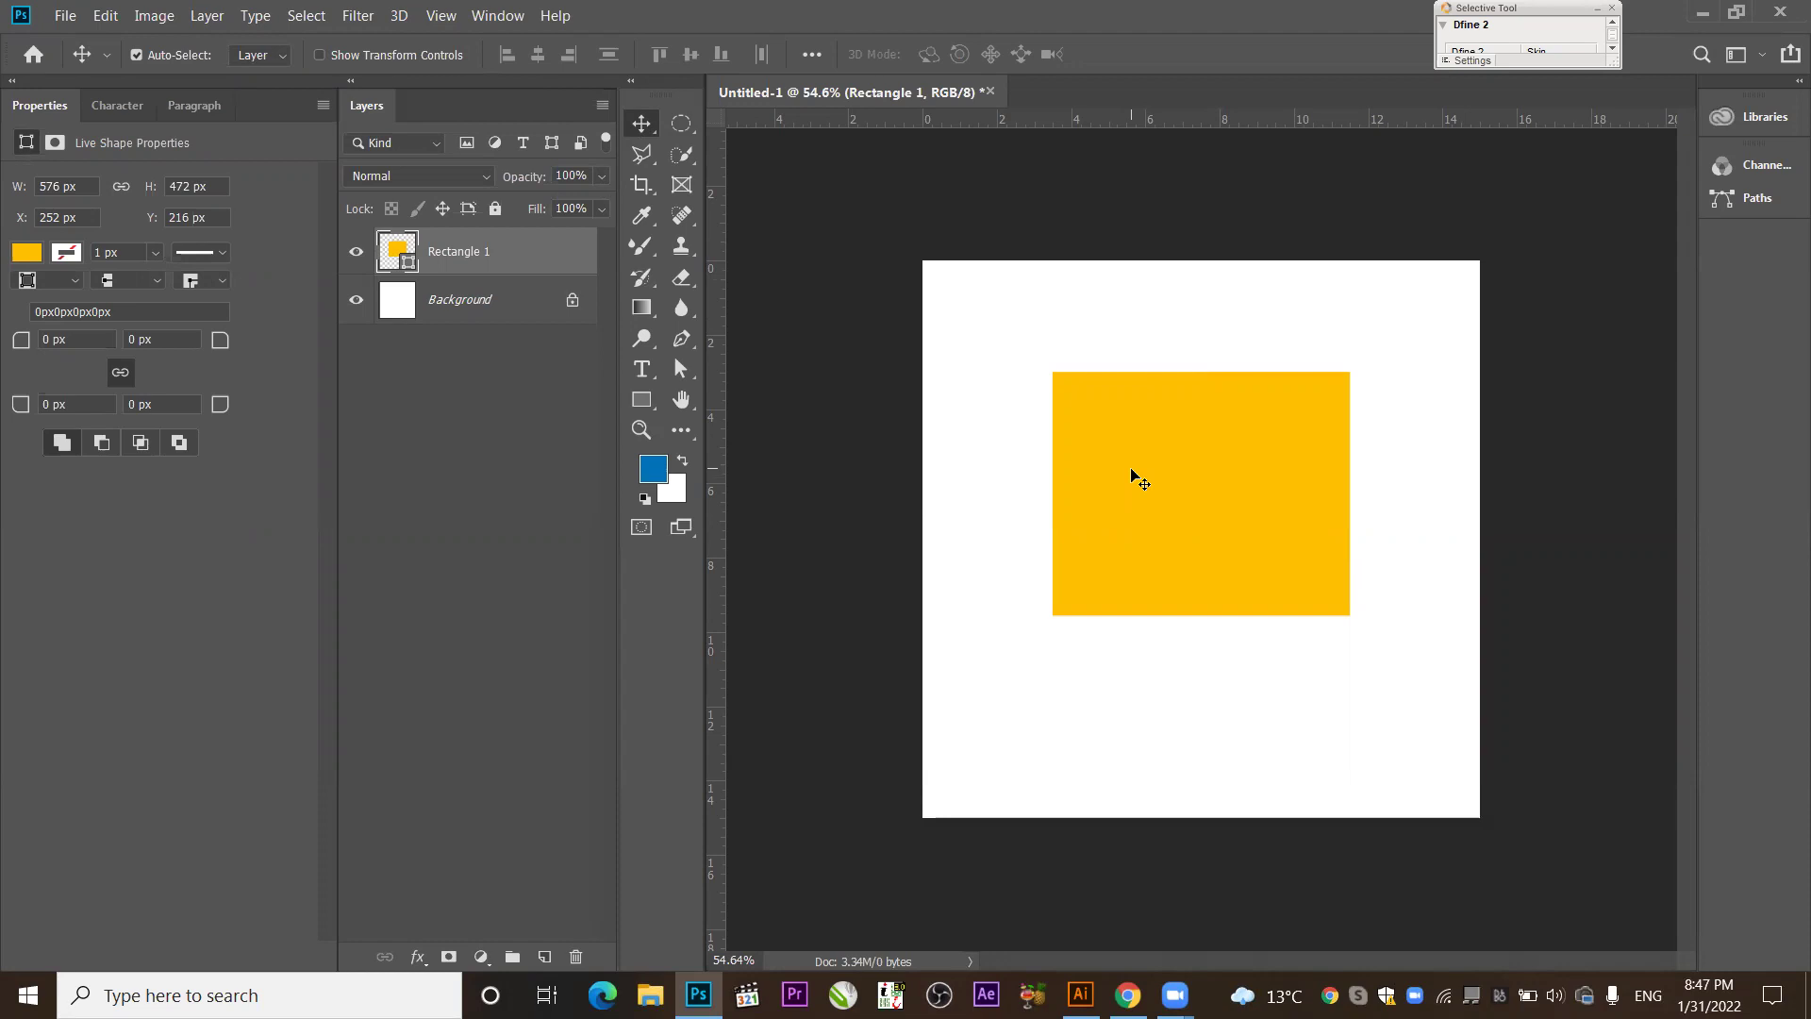
key("Delete")
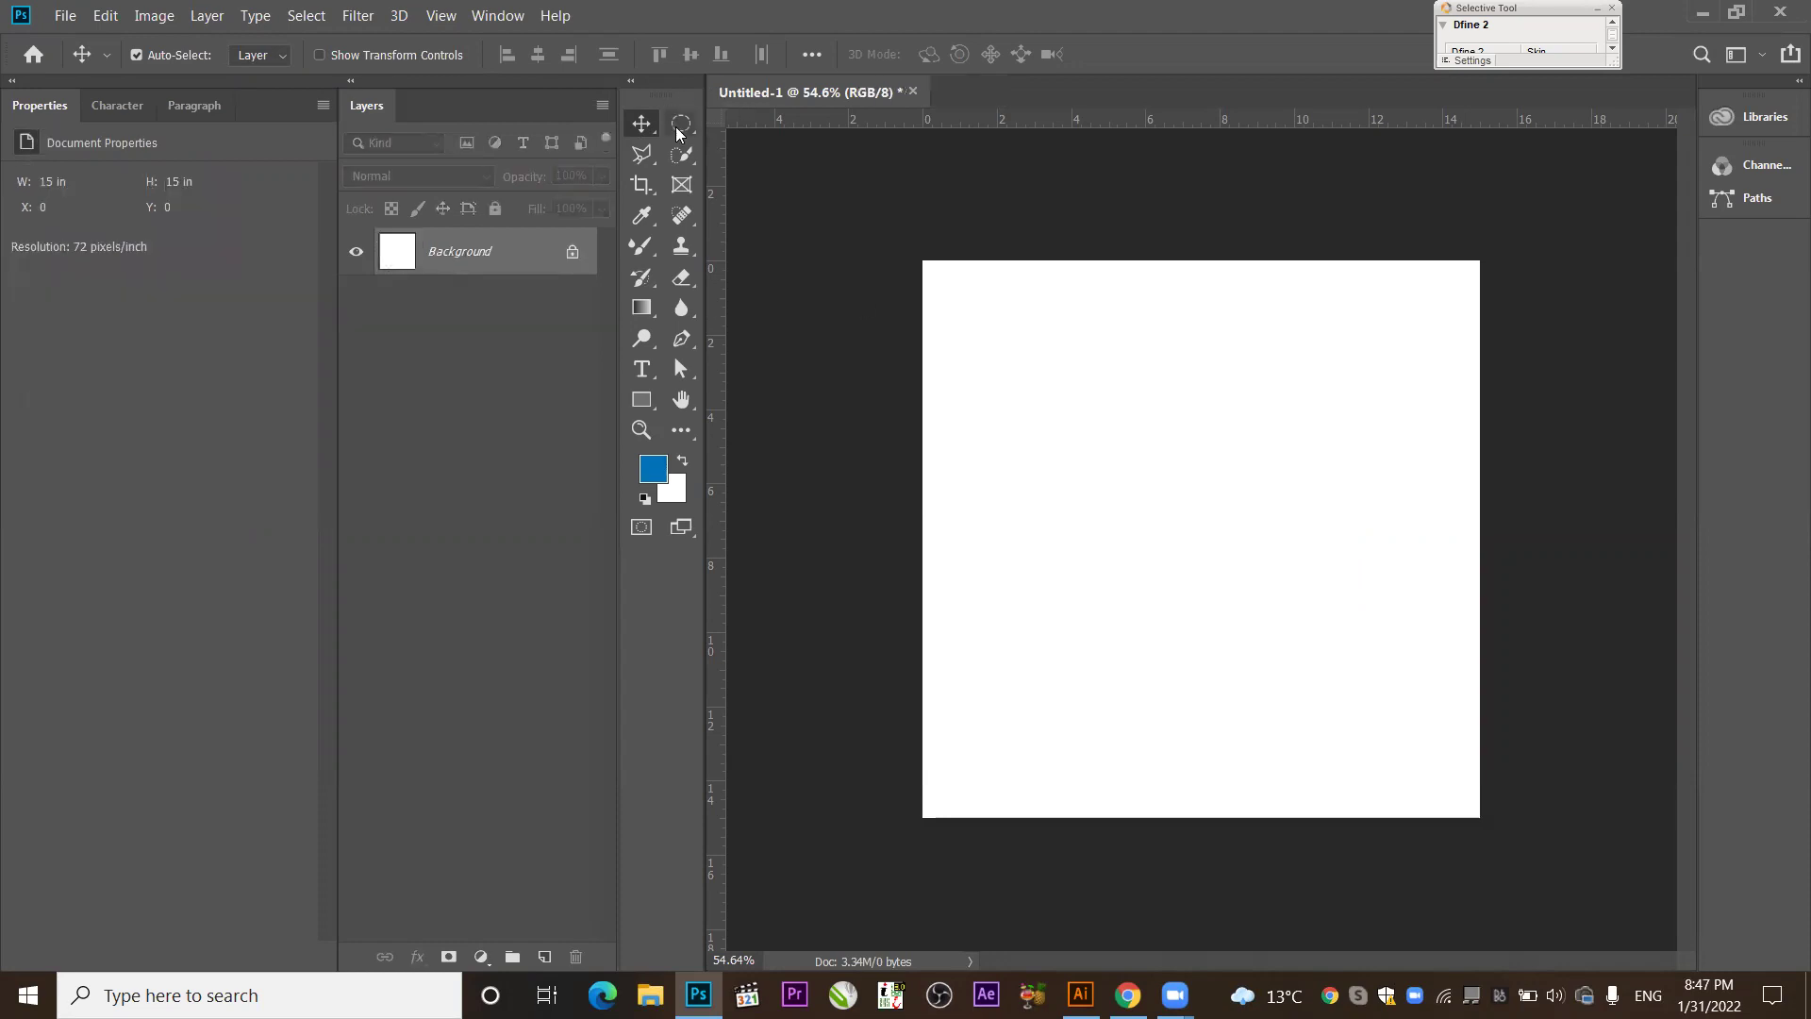
Activate the Elliptical Marquee tool and fill the whole Background layer with the blue foreground colour.
left_click(681, 124)
left_click(679, 132)
left_click(679, 136)
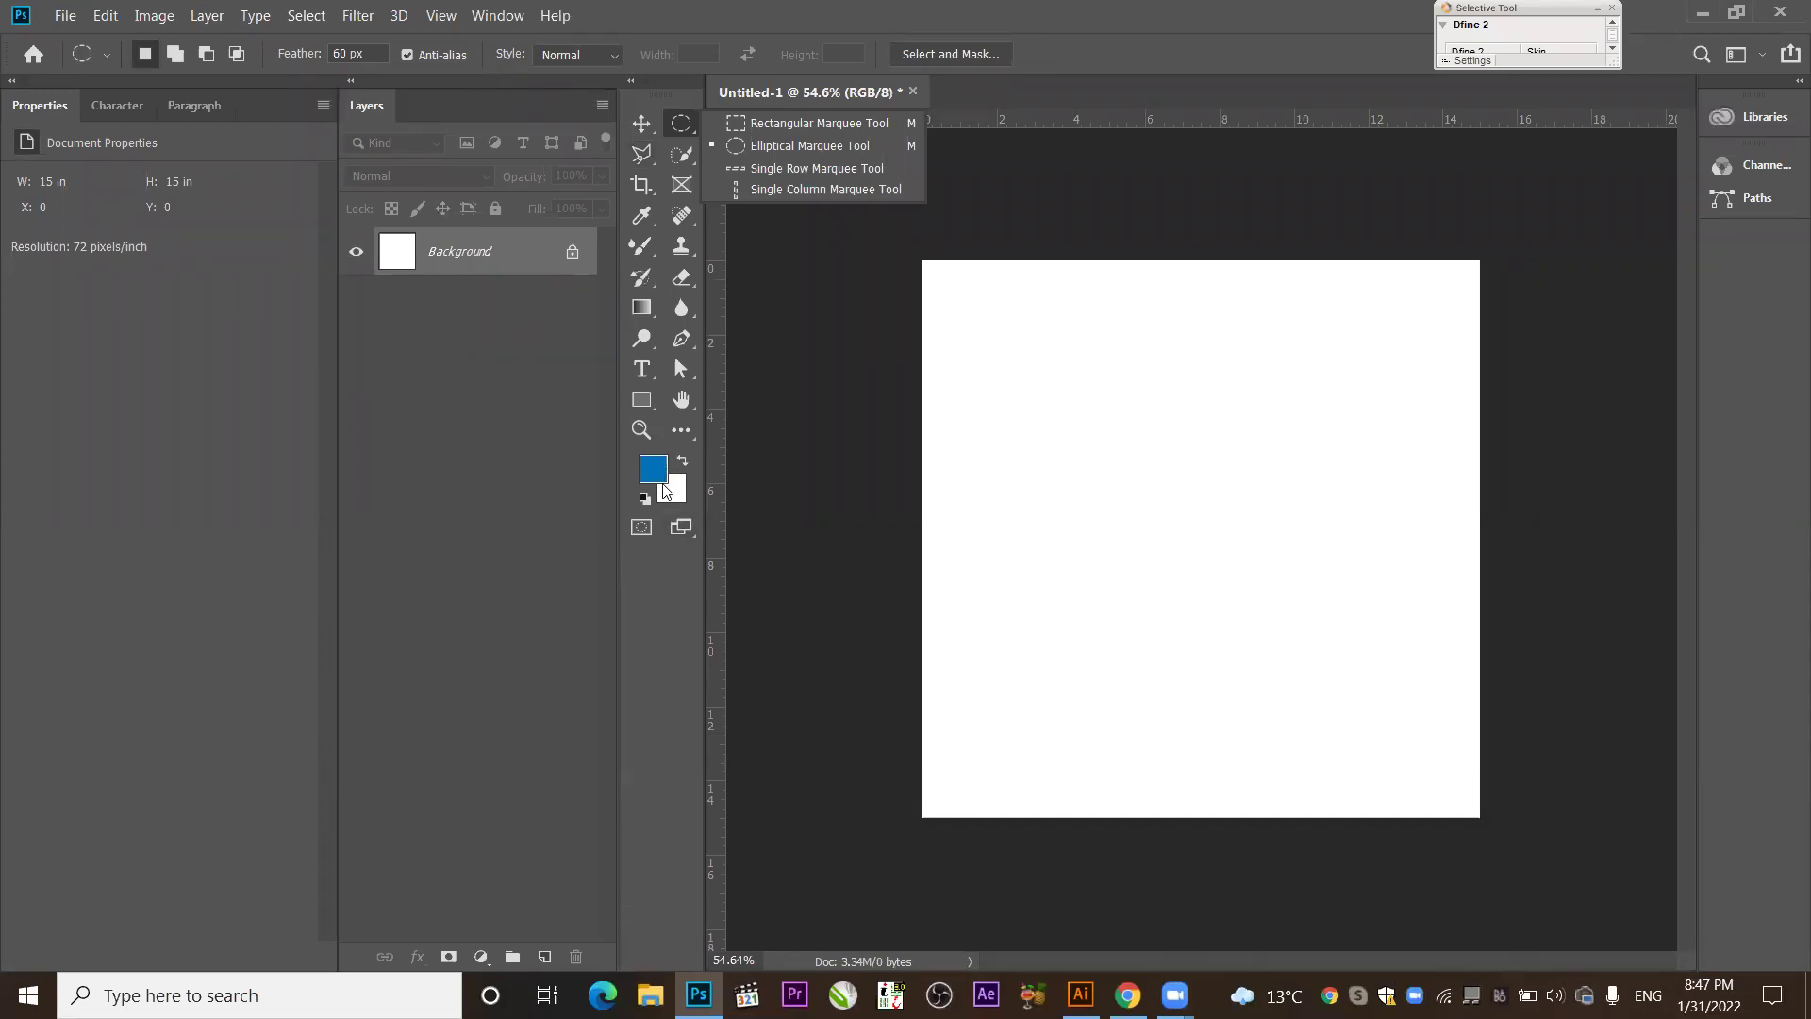
key("x")
key("x")
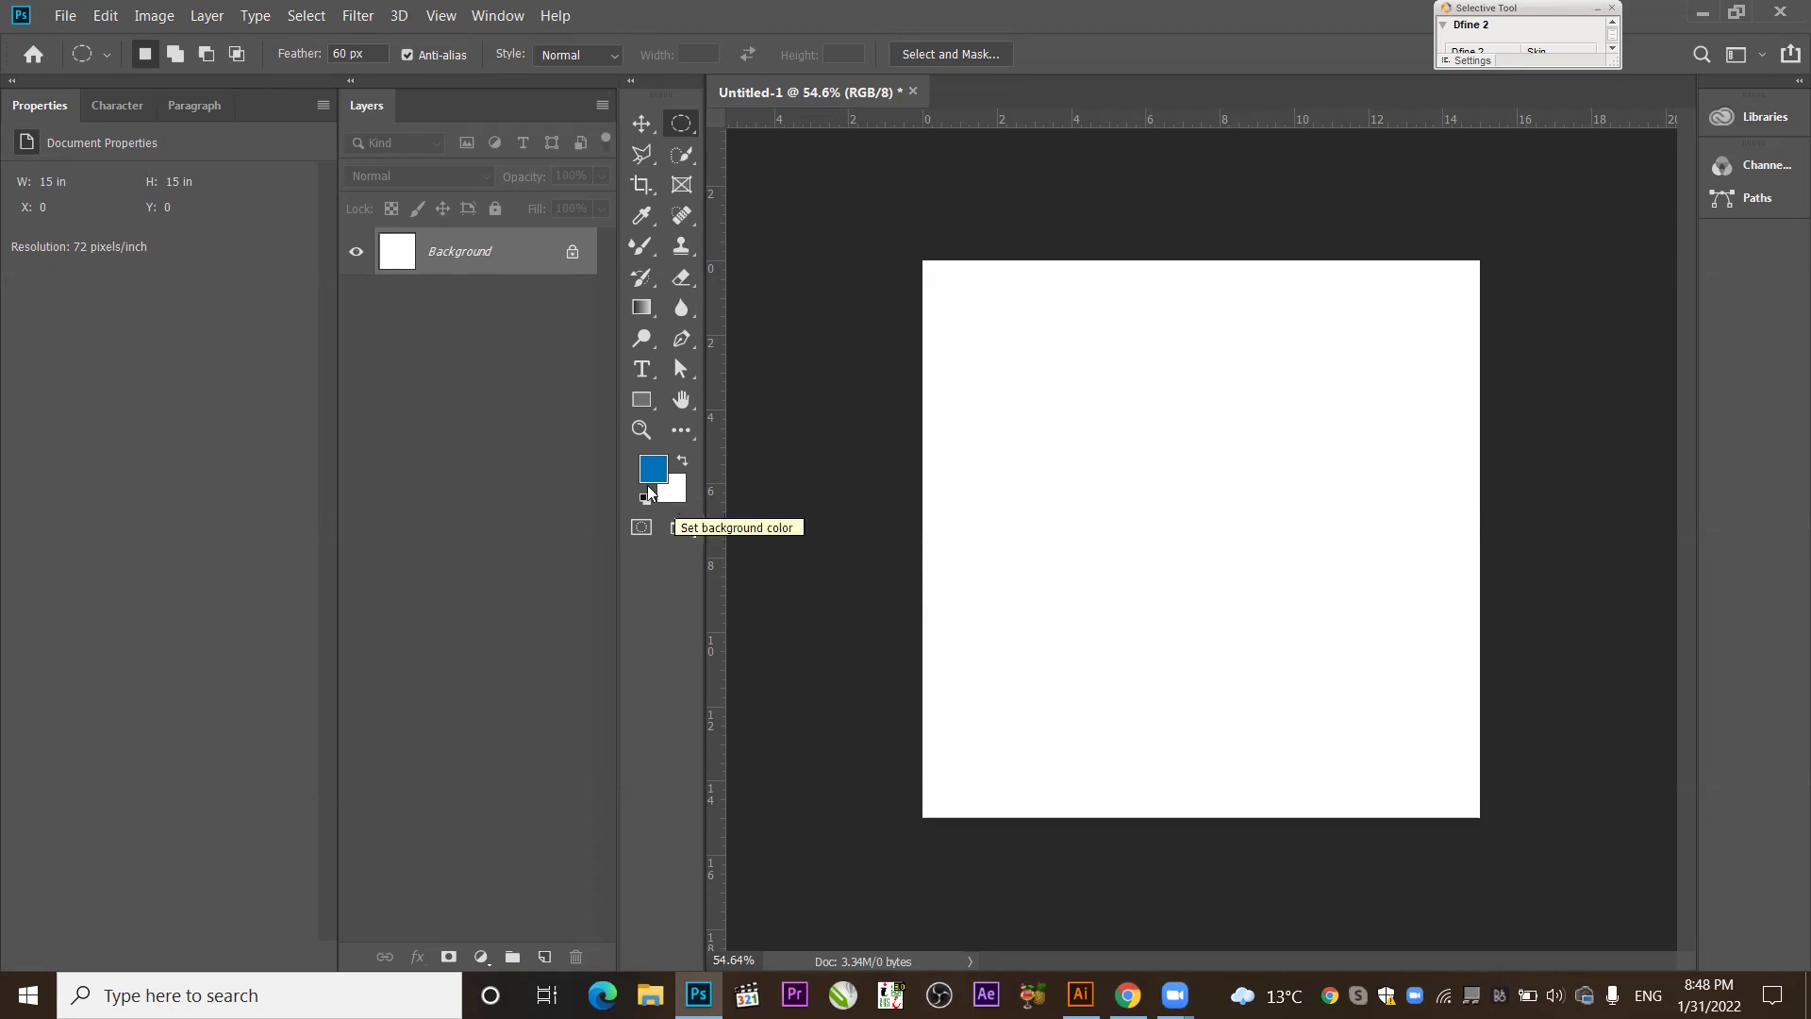
key("alt+BackSpace")
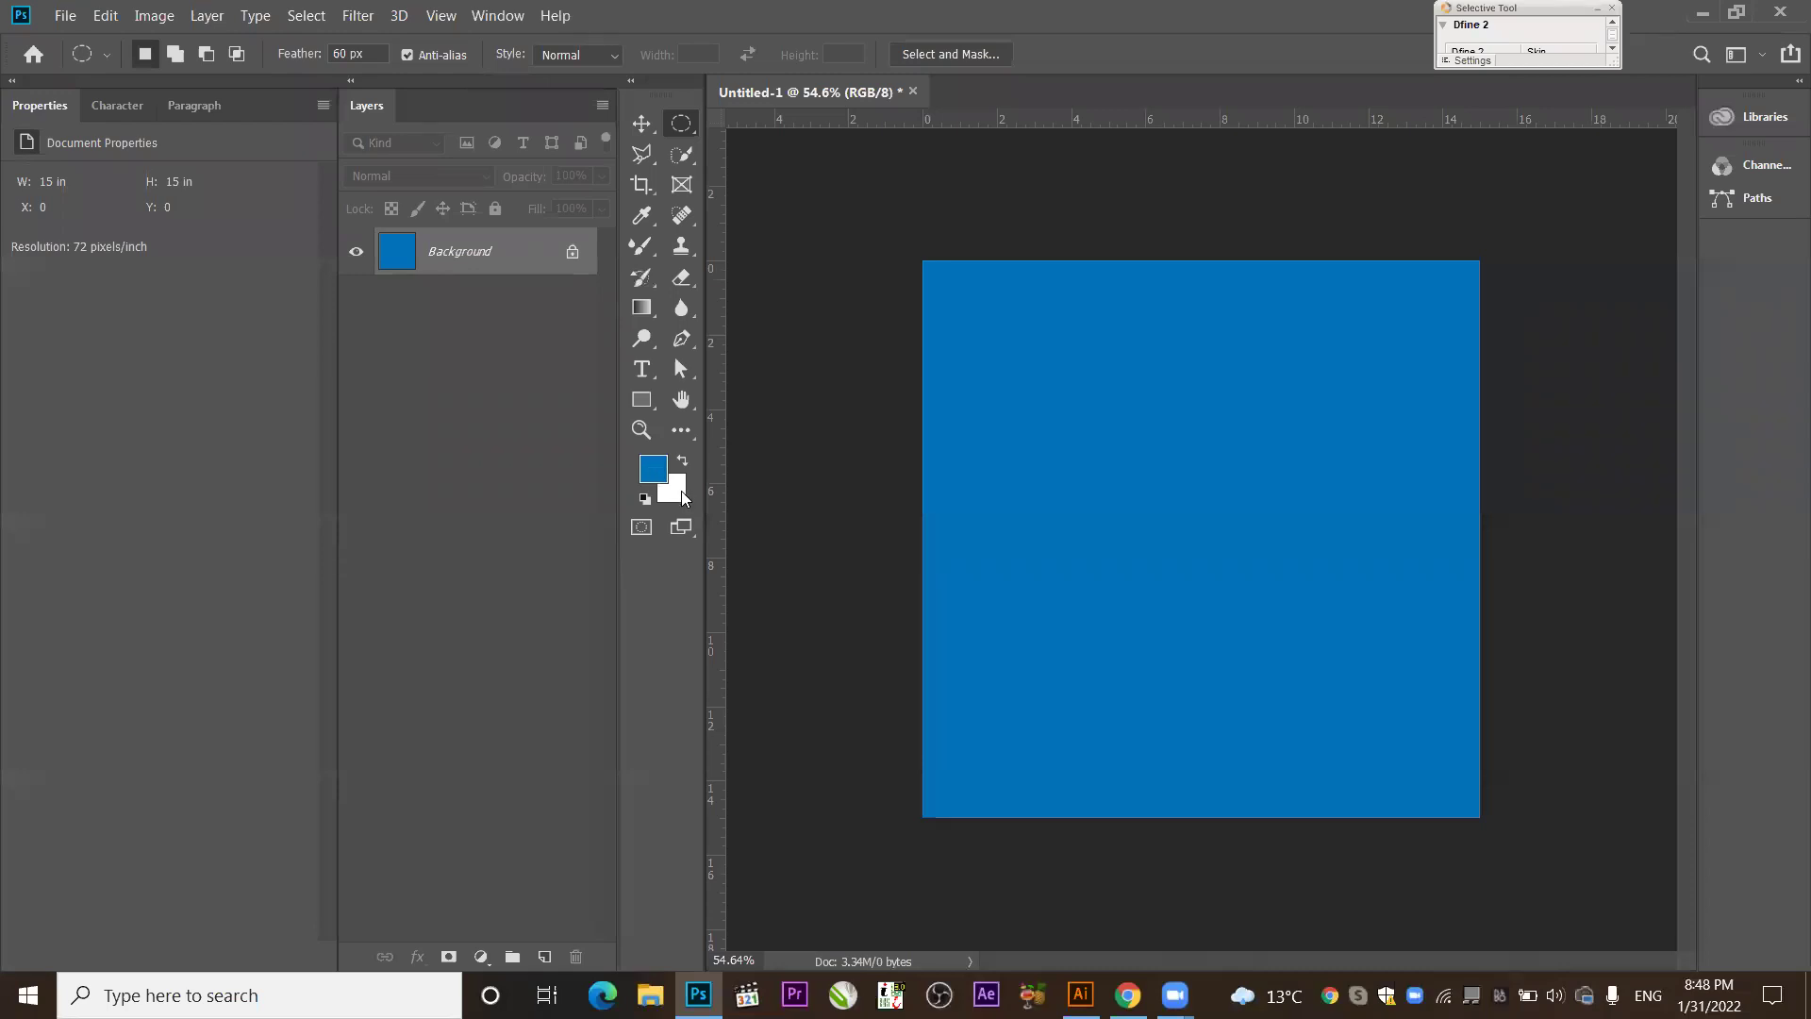
Set the background colour to amber #e2ae3e and fill the canvas with it, switching once to the blue fill and back.
left_click(677, 496)
left_click_drag(439, 559, 416, 579)
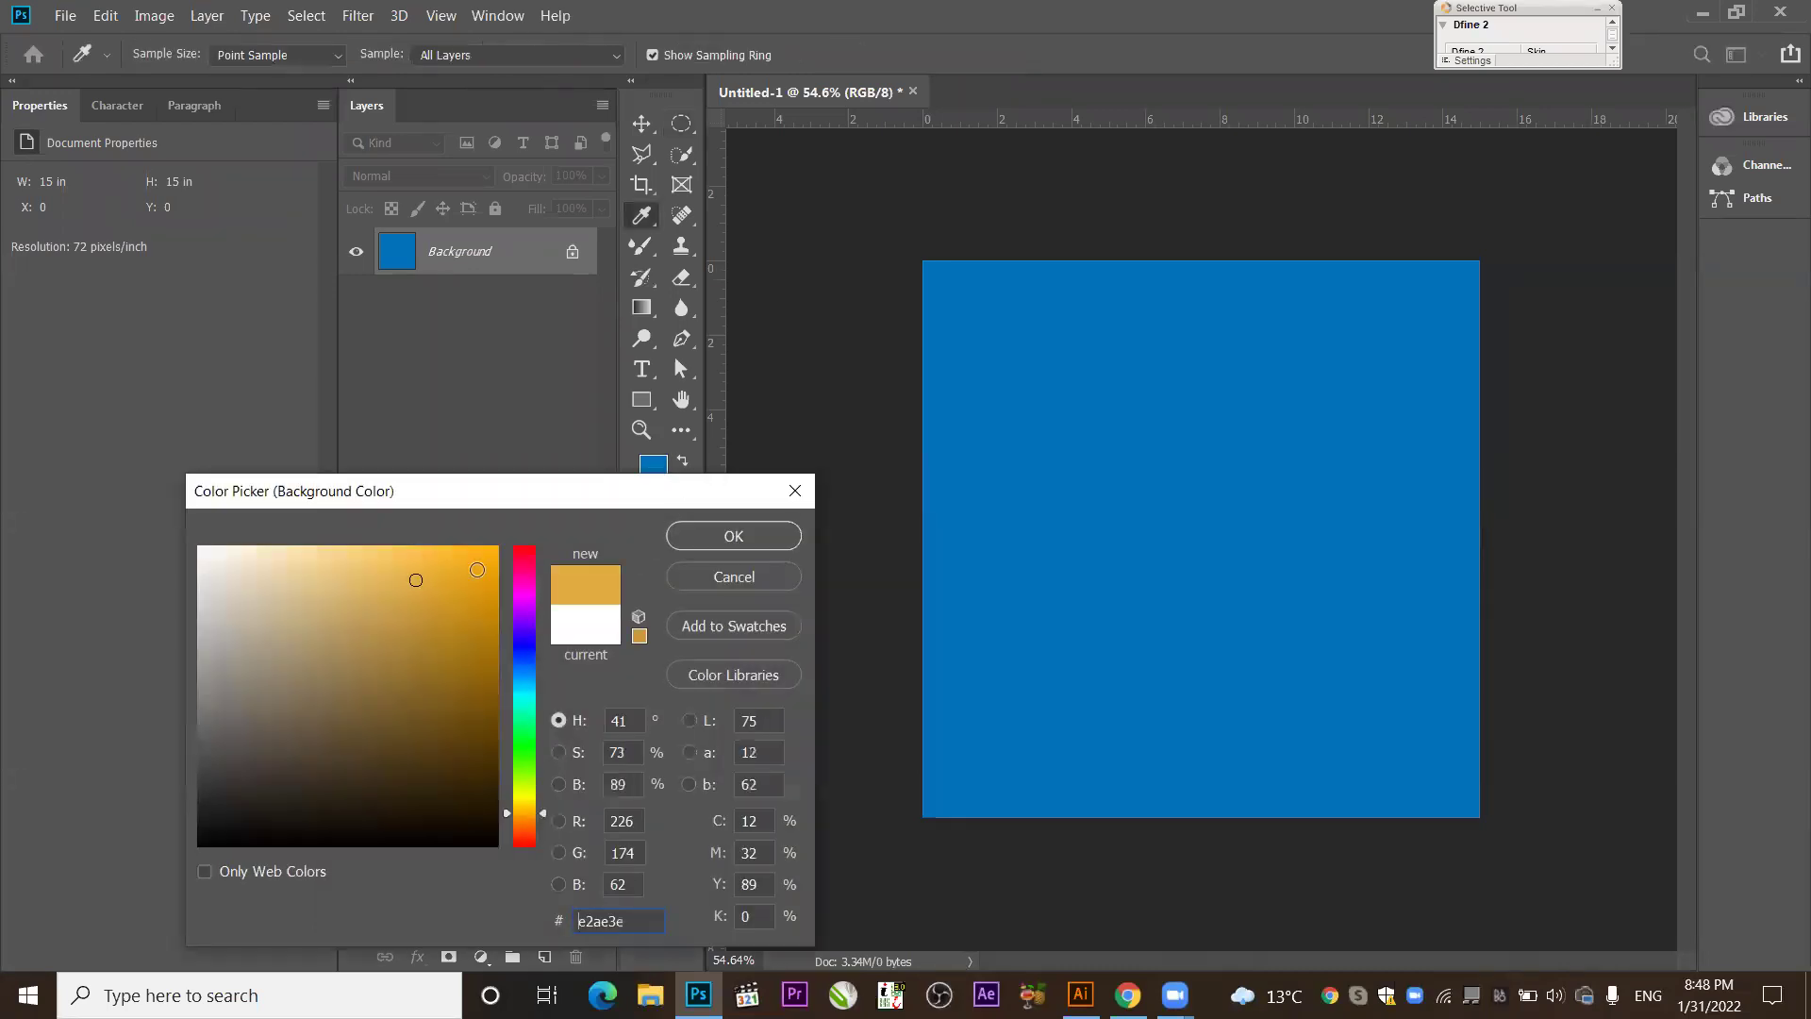
left_click(710, 539)
key("ctrl+BackSpace")
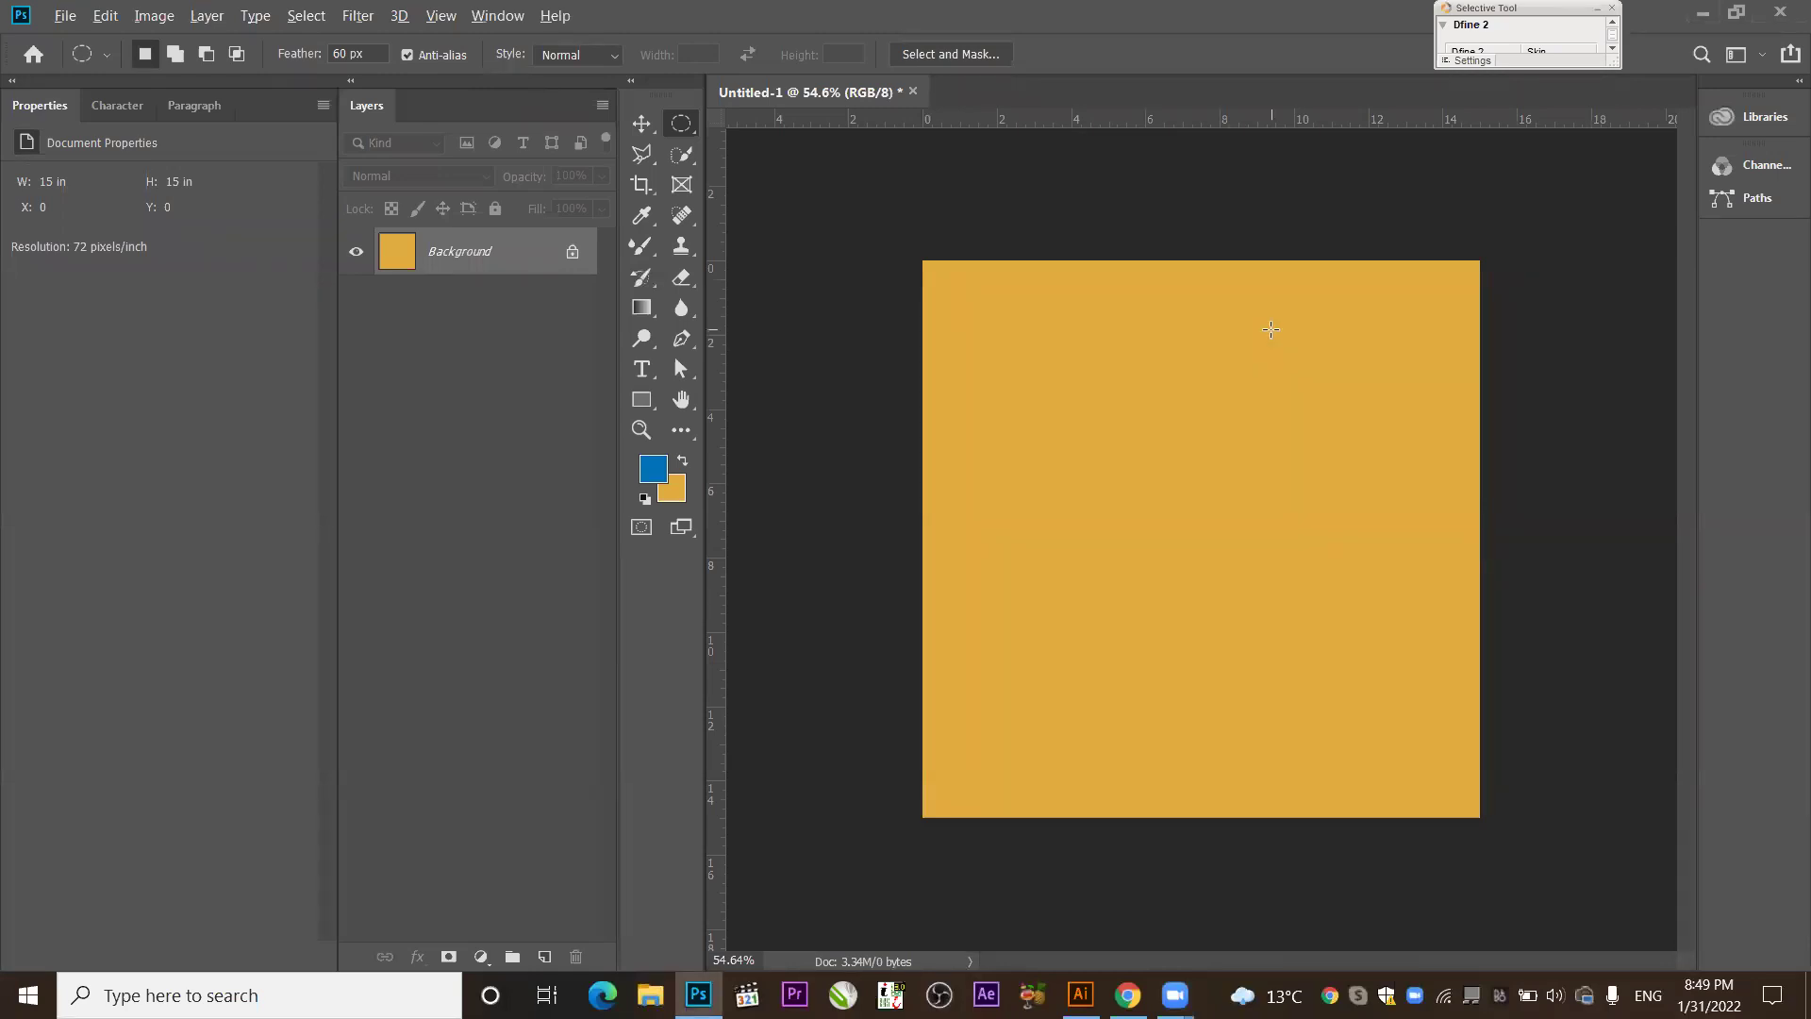
key("alt+BackSpace")
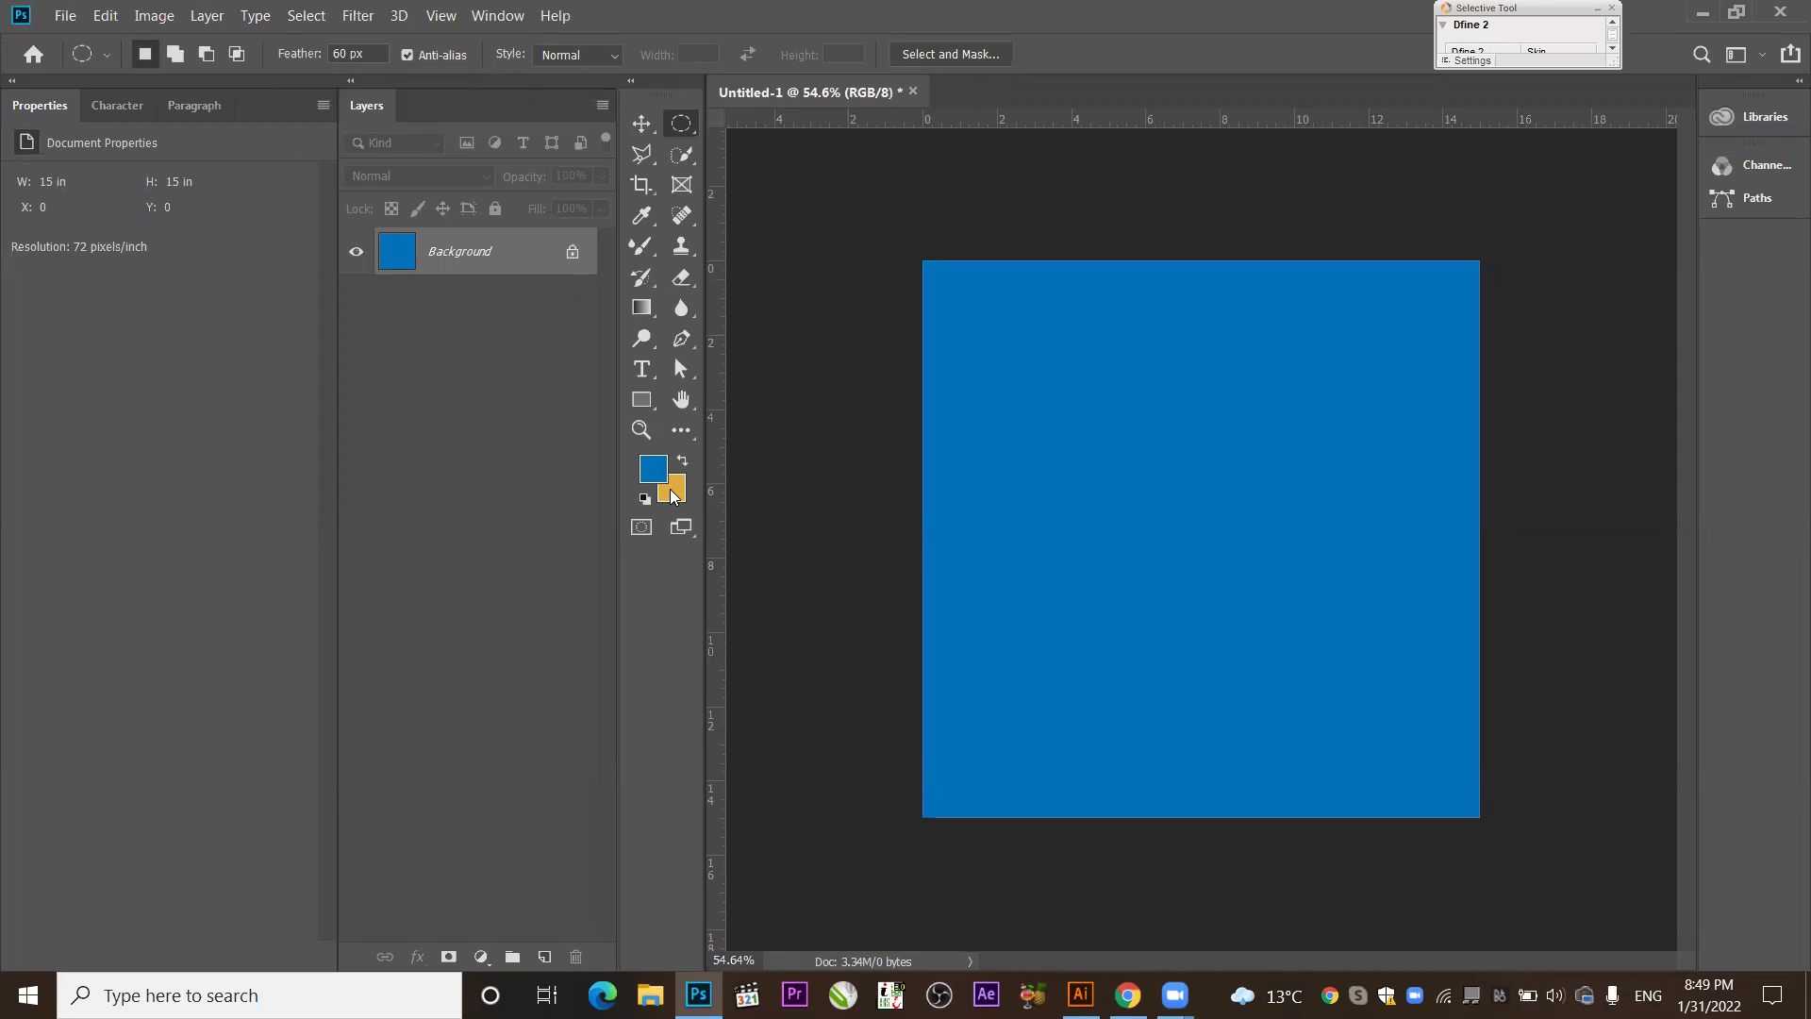
key("ctrl+BackSpace")
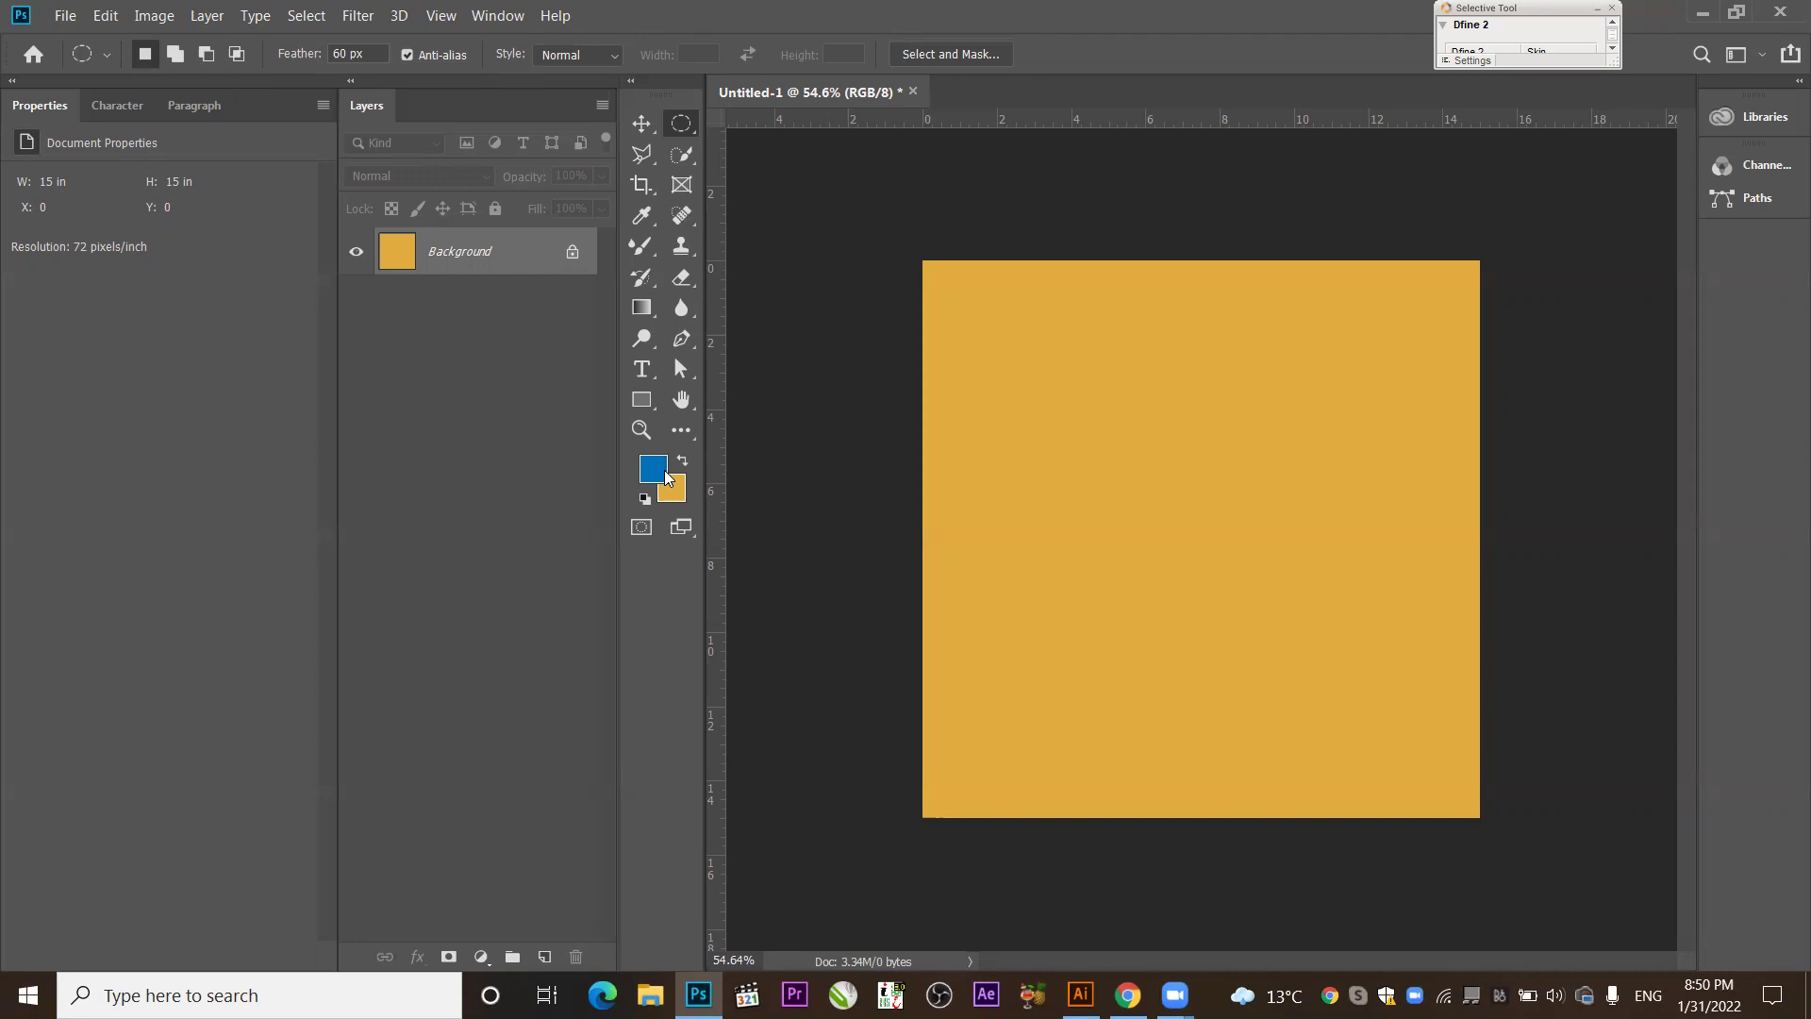
Draw three elliptical selections one after another as new selections, ending with a small one in the canvas's upper-left area.
left_click(679, 128)
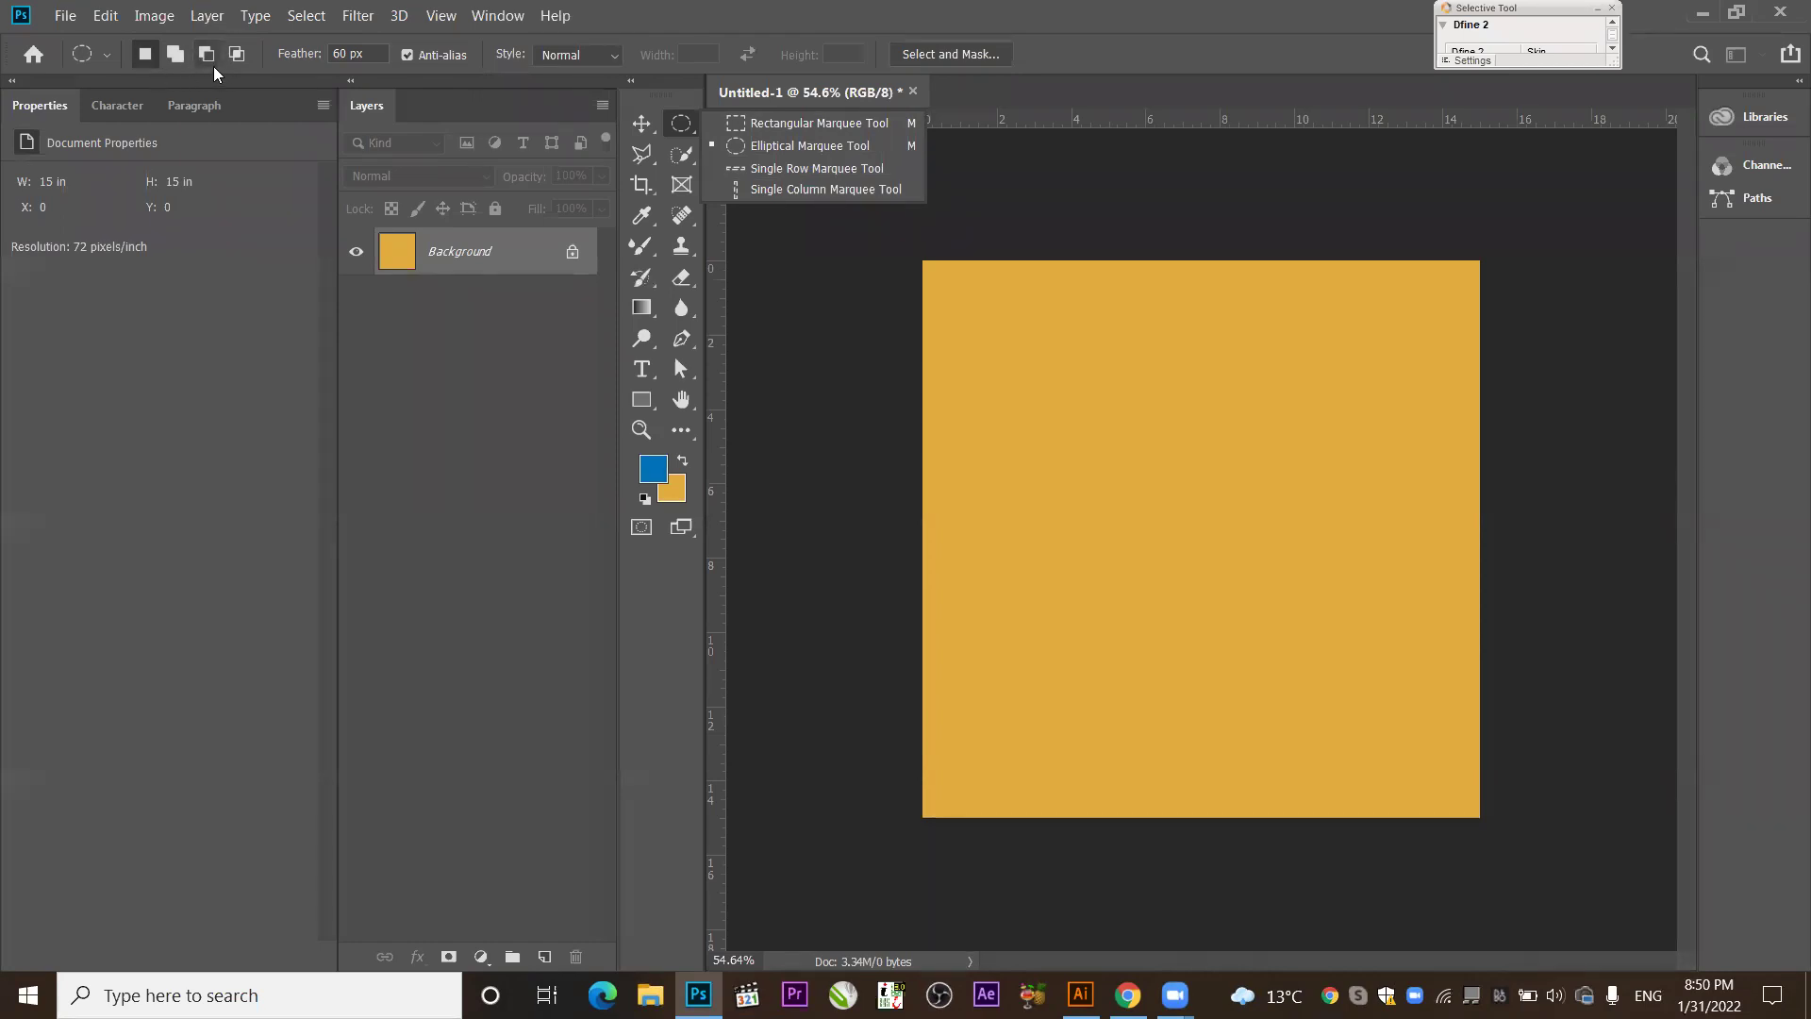
left_click(746, 863)
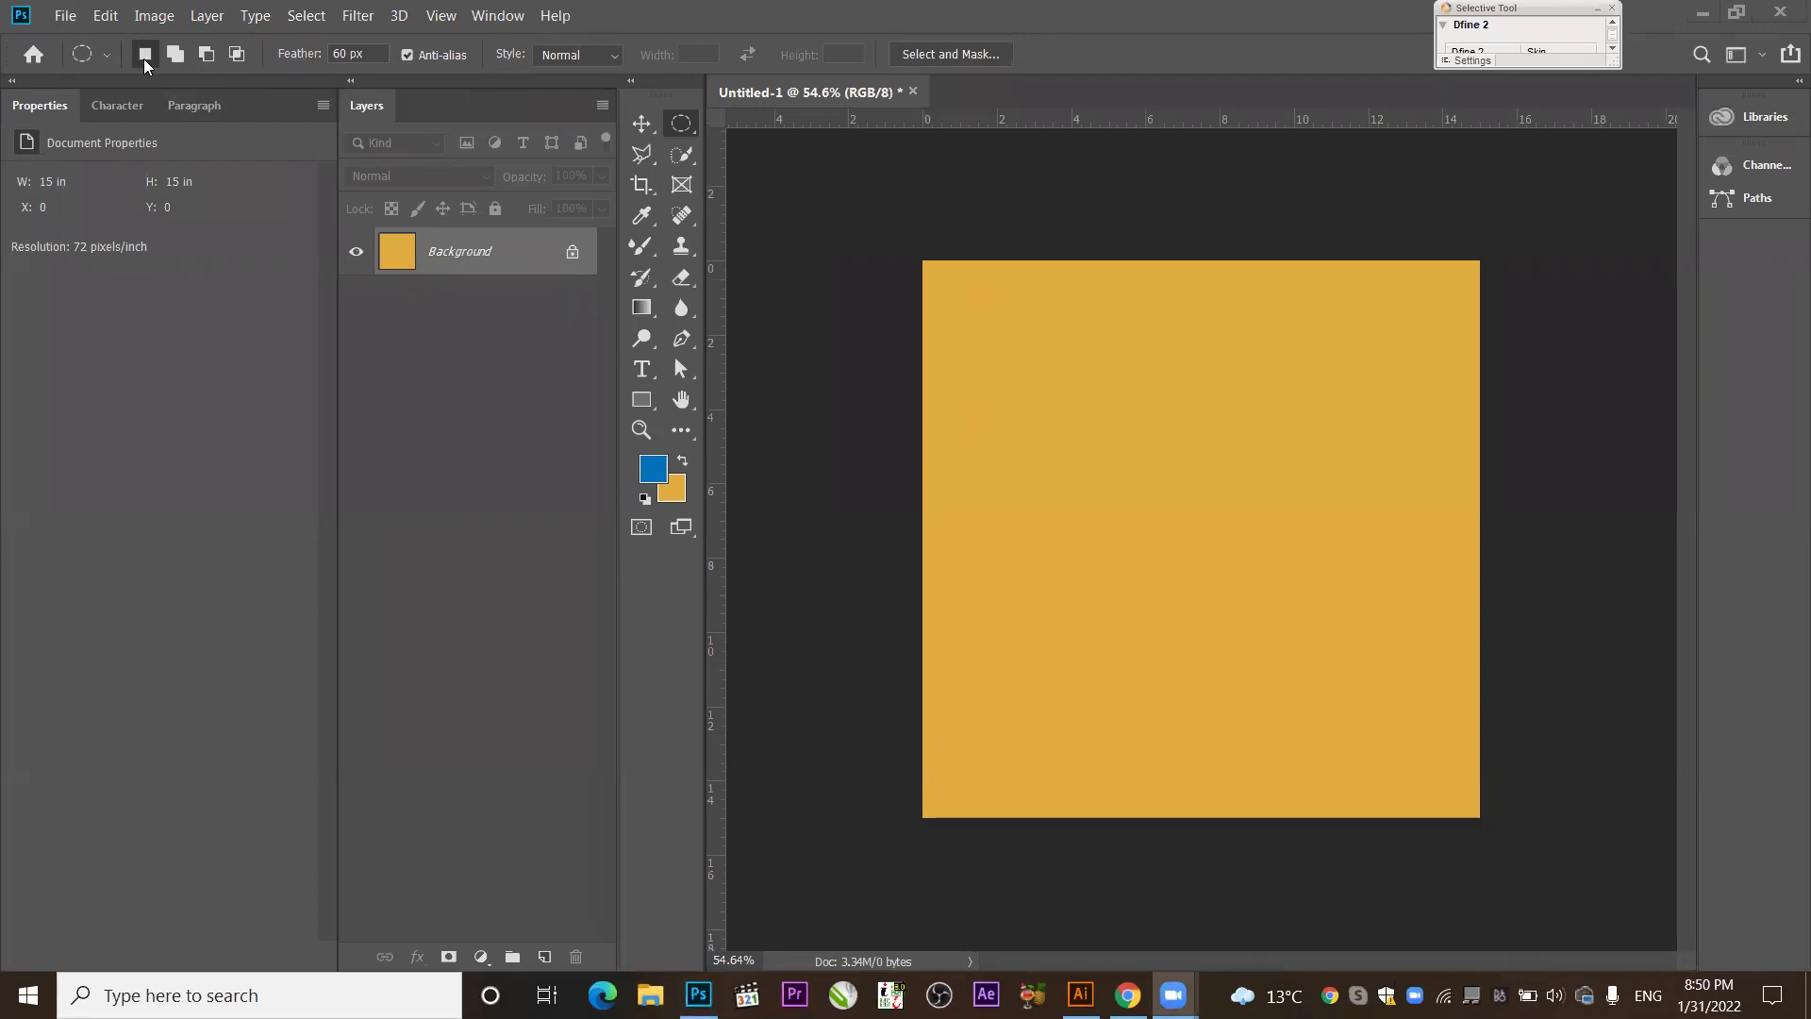
left_click_drag(976, 306, 1179, 504)
left_click_drag(1229, 312, 1373, 630)
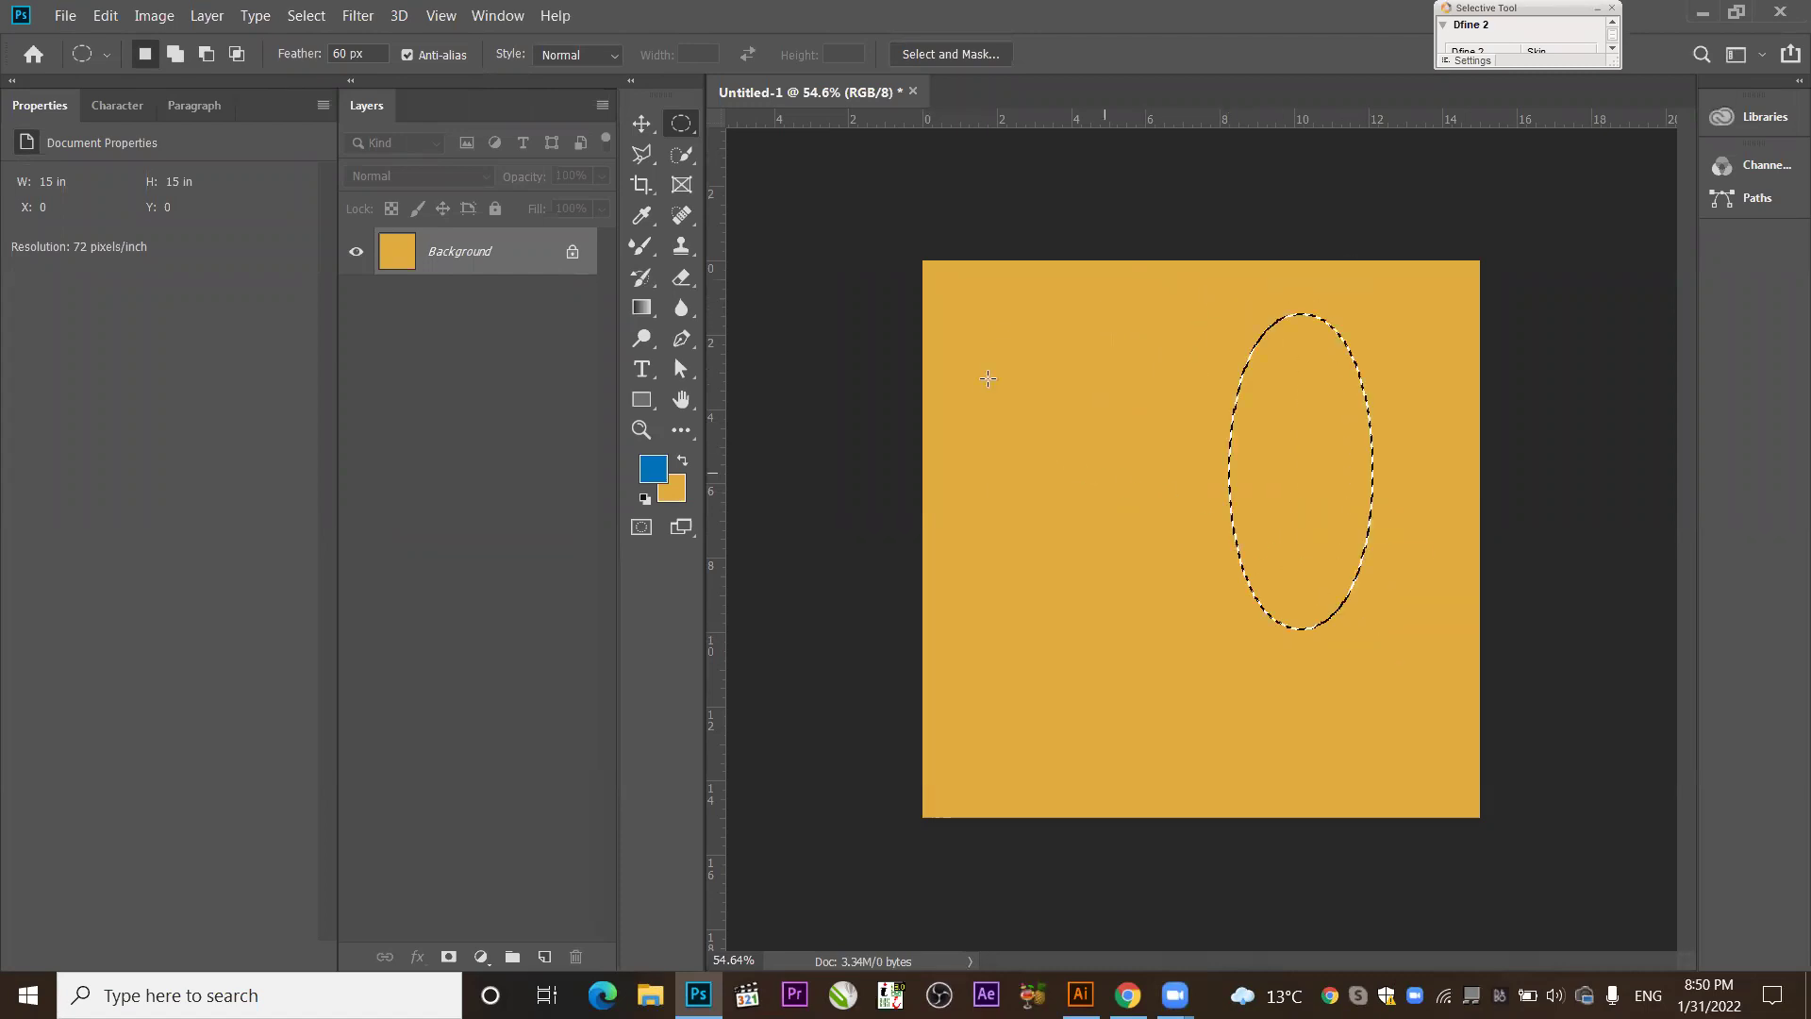
left_click_drag(988, 378, 1125, 470)
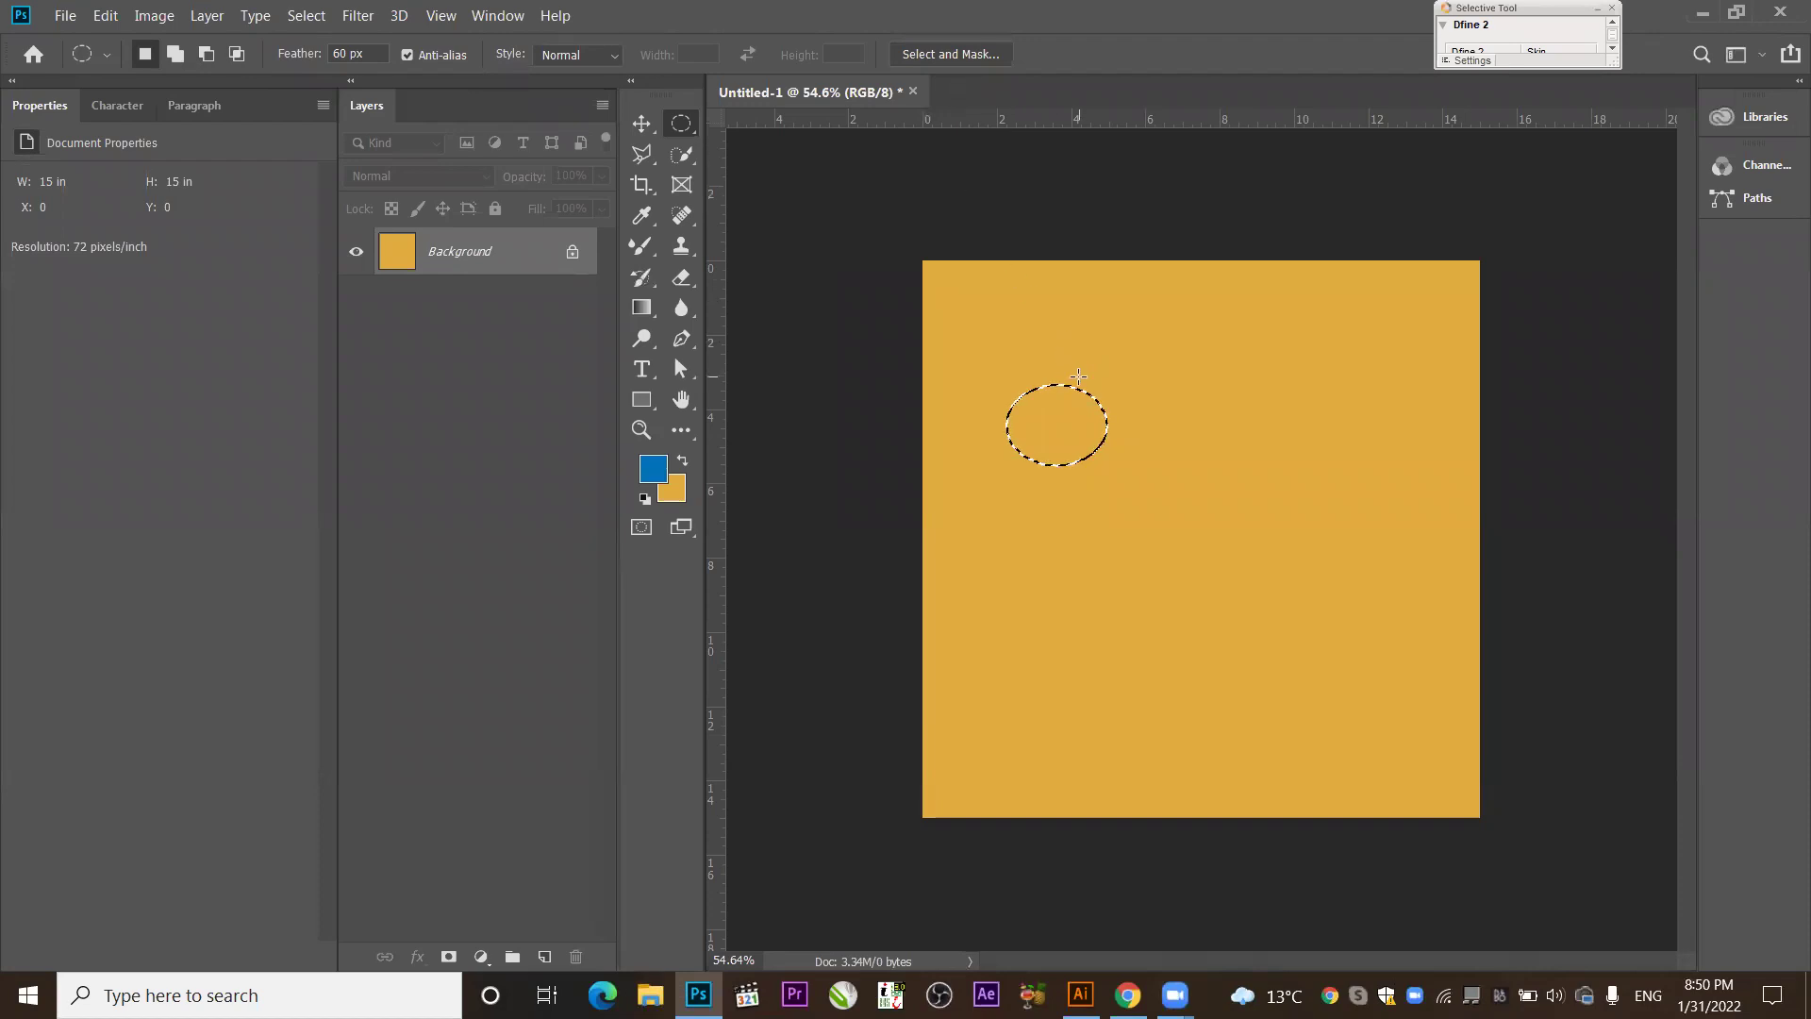
Add several overlapping ellipses to the small selection in Add to Selection mode, extending it across the middle of the canvas.
left_click(175, 54)
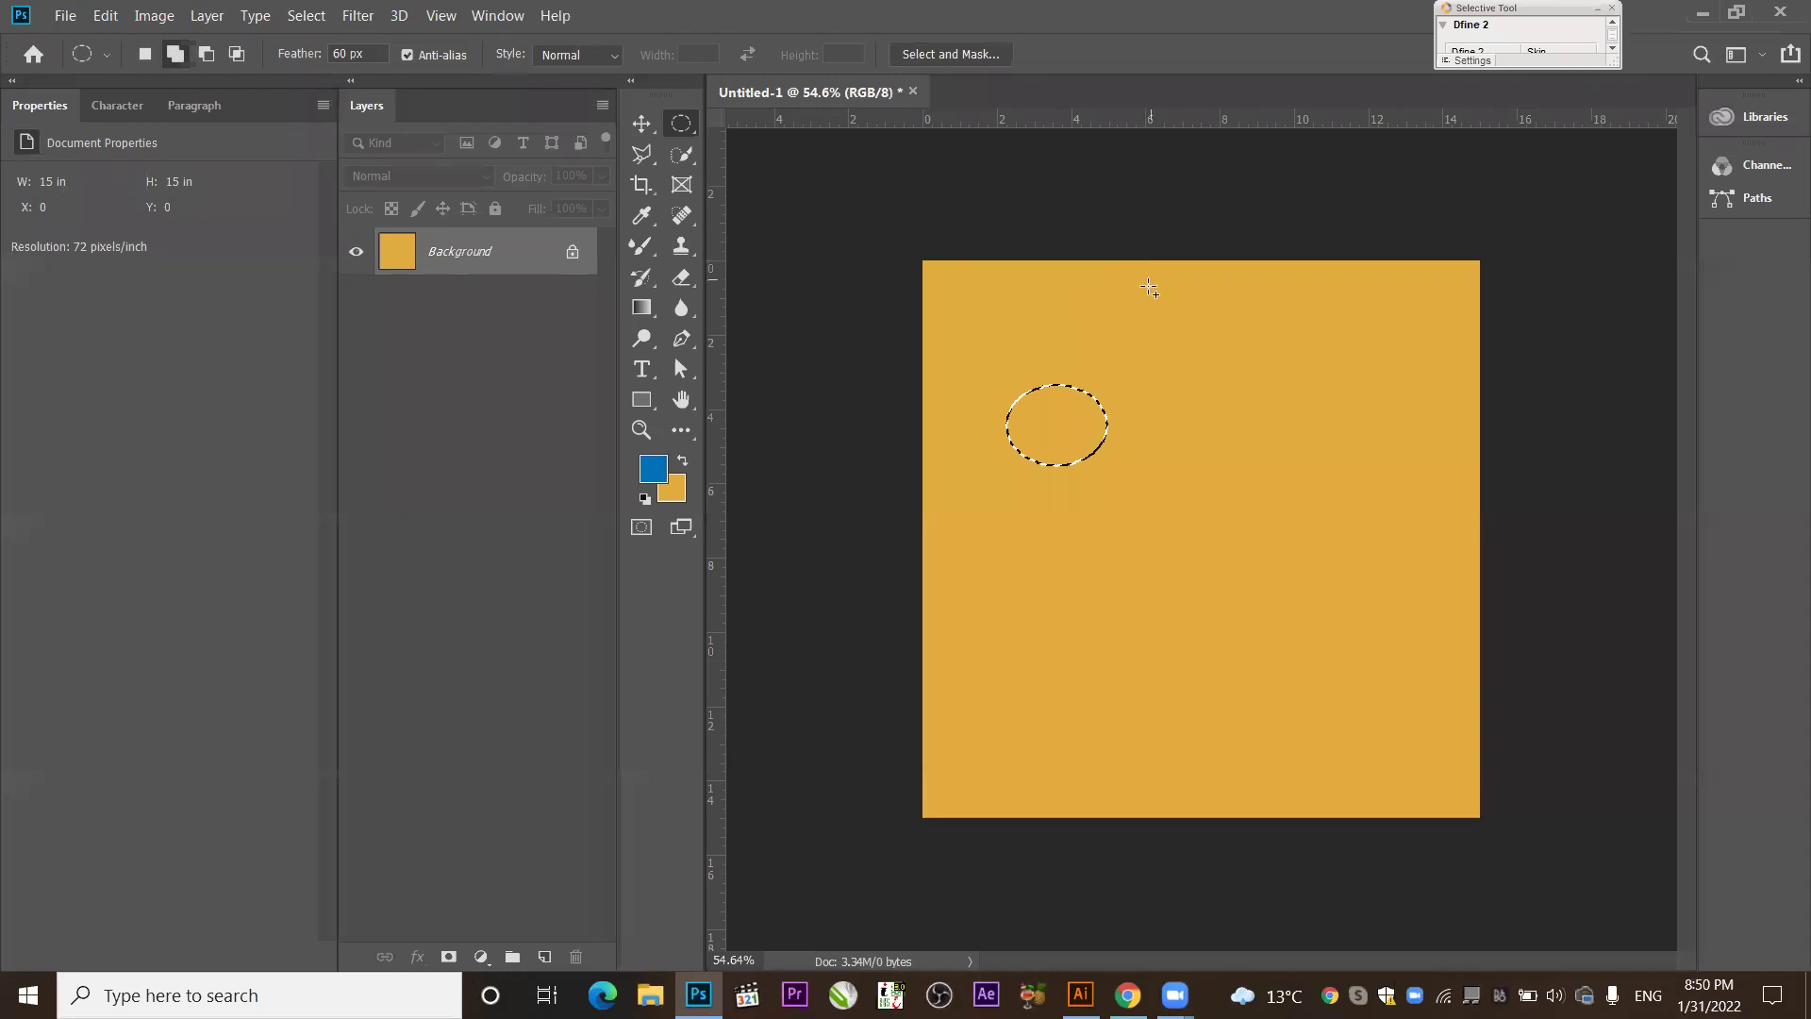
left_click_drag(1194, 327, 1066, 514)
left_click_drag(1280, 441, 1245, 484)
left_click_drag(1358, 379, 1153, 496)
left_click_drag(1350, 550, 1110, 696)
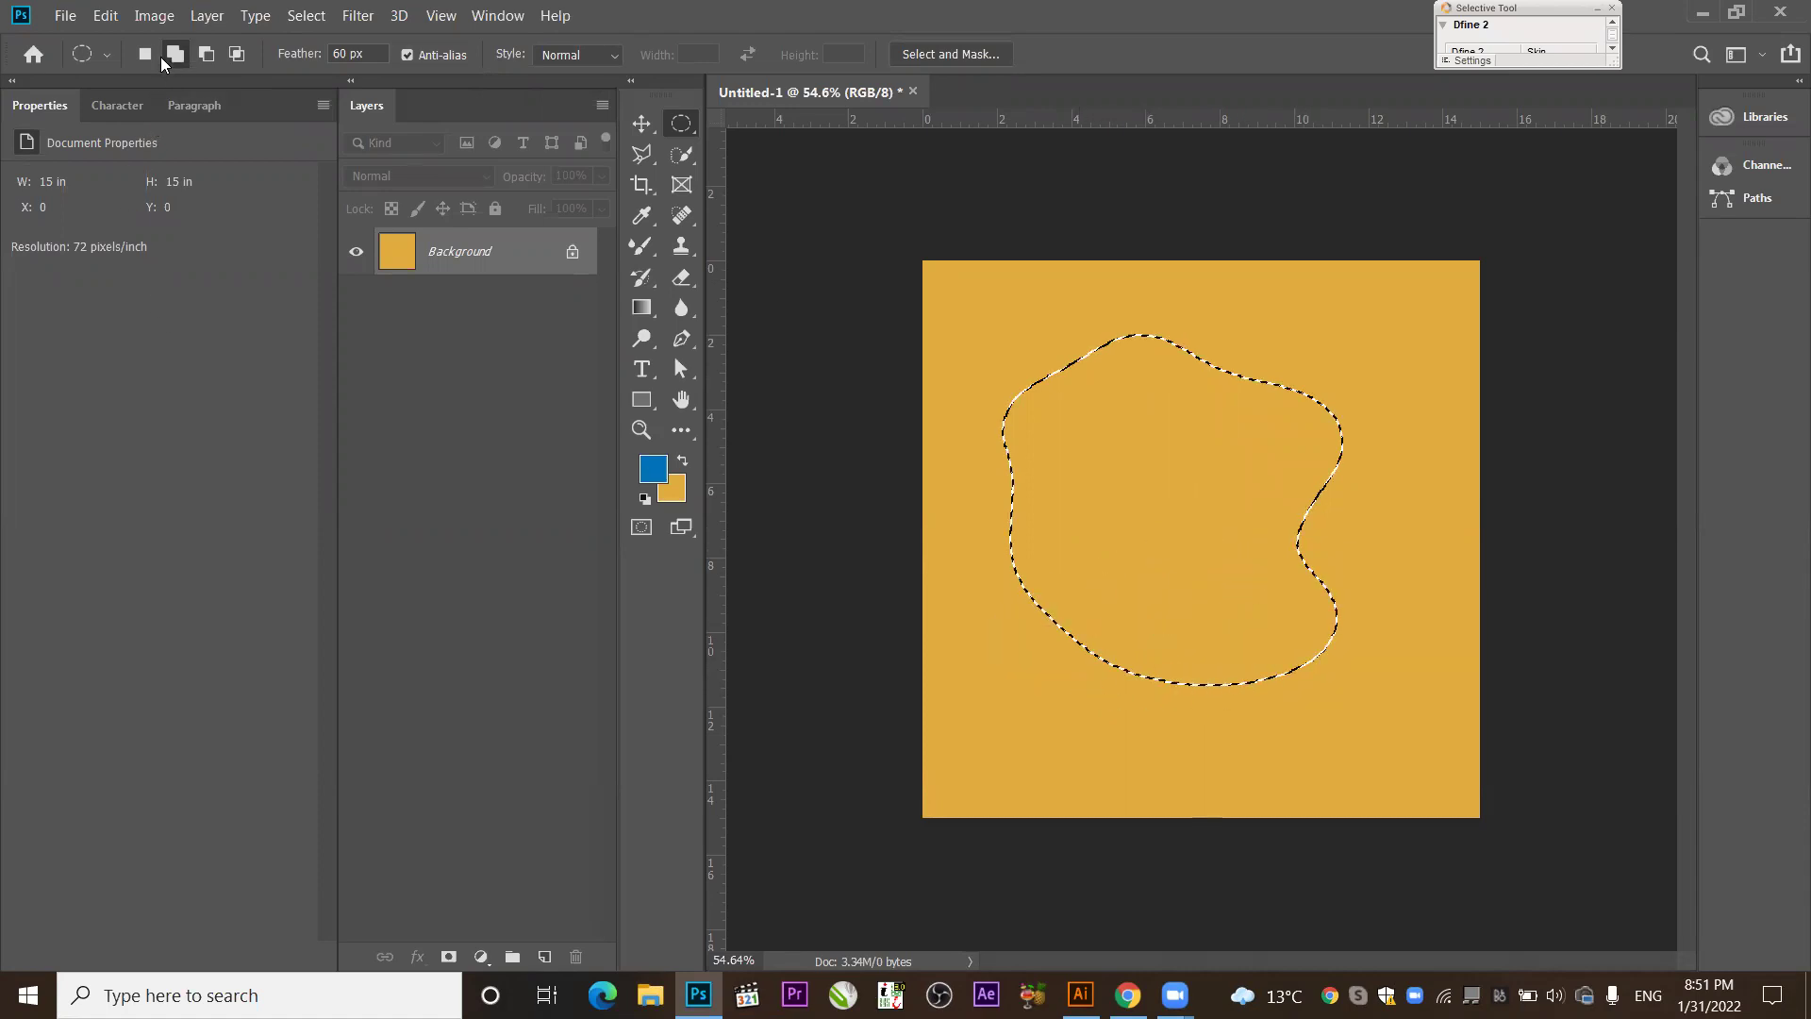
left_click_drag(1374, 315, 1160, 506)
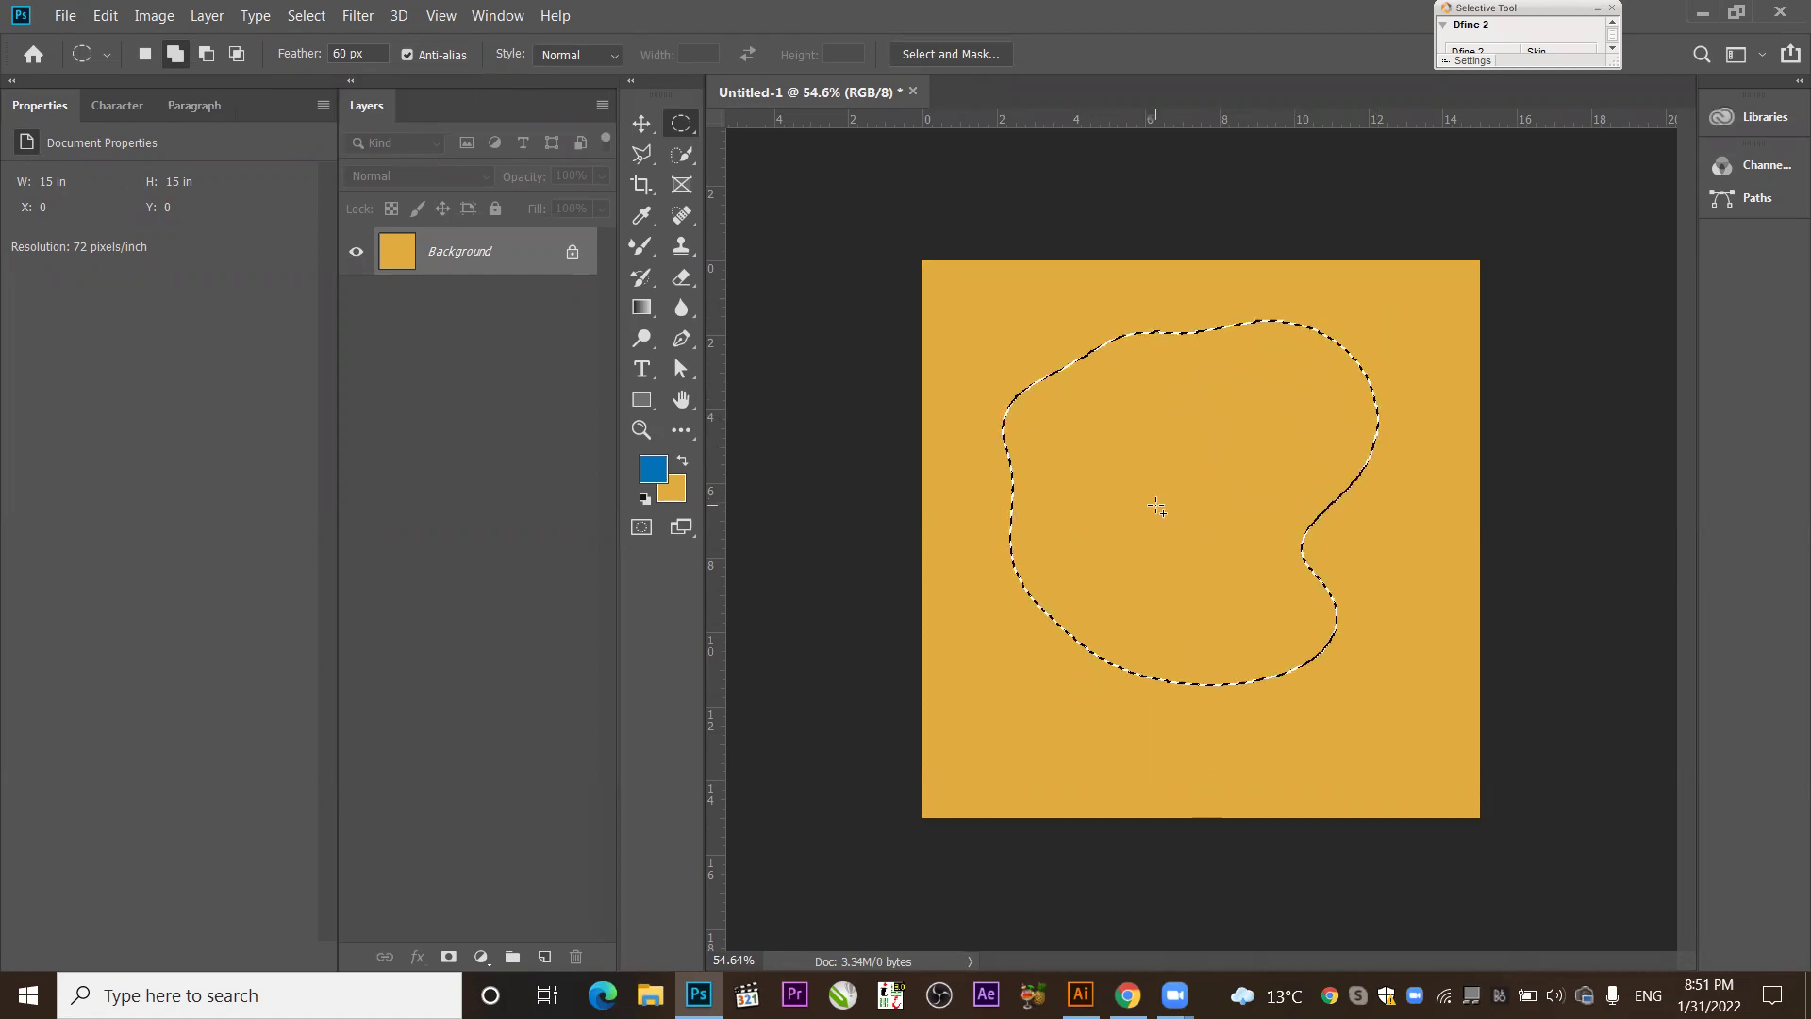
left_click(977, 866)
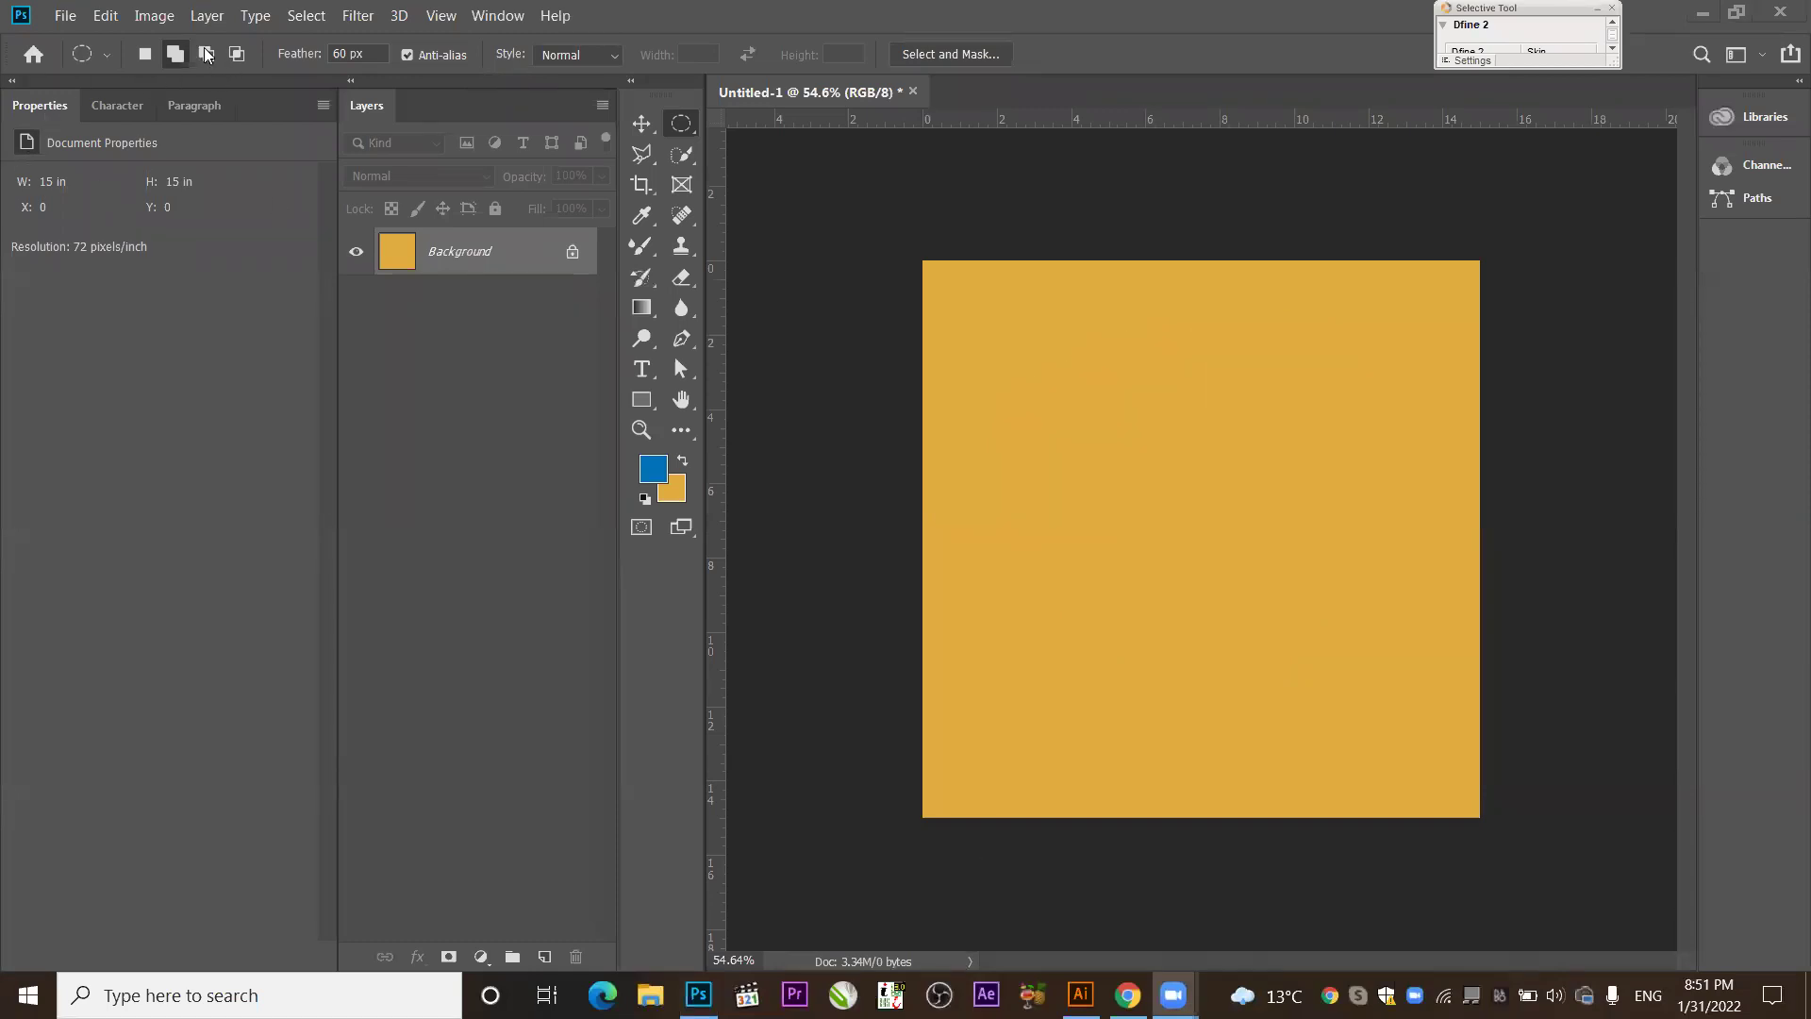
left_click(1381, 406)
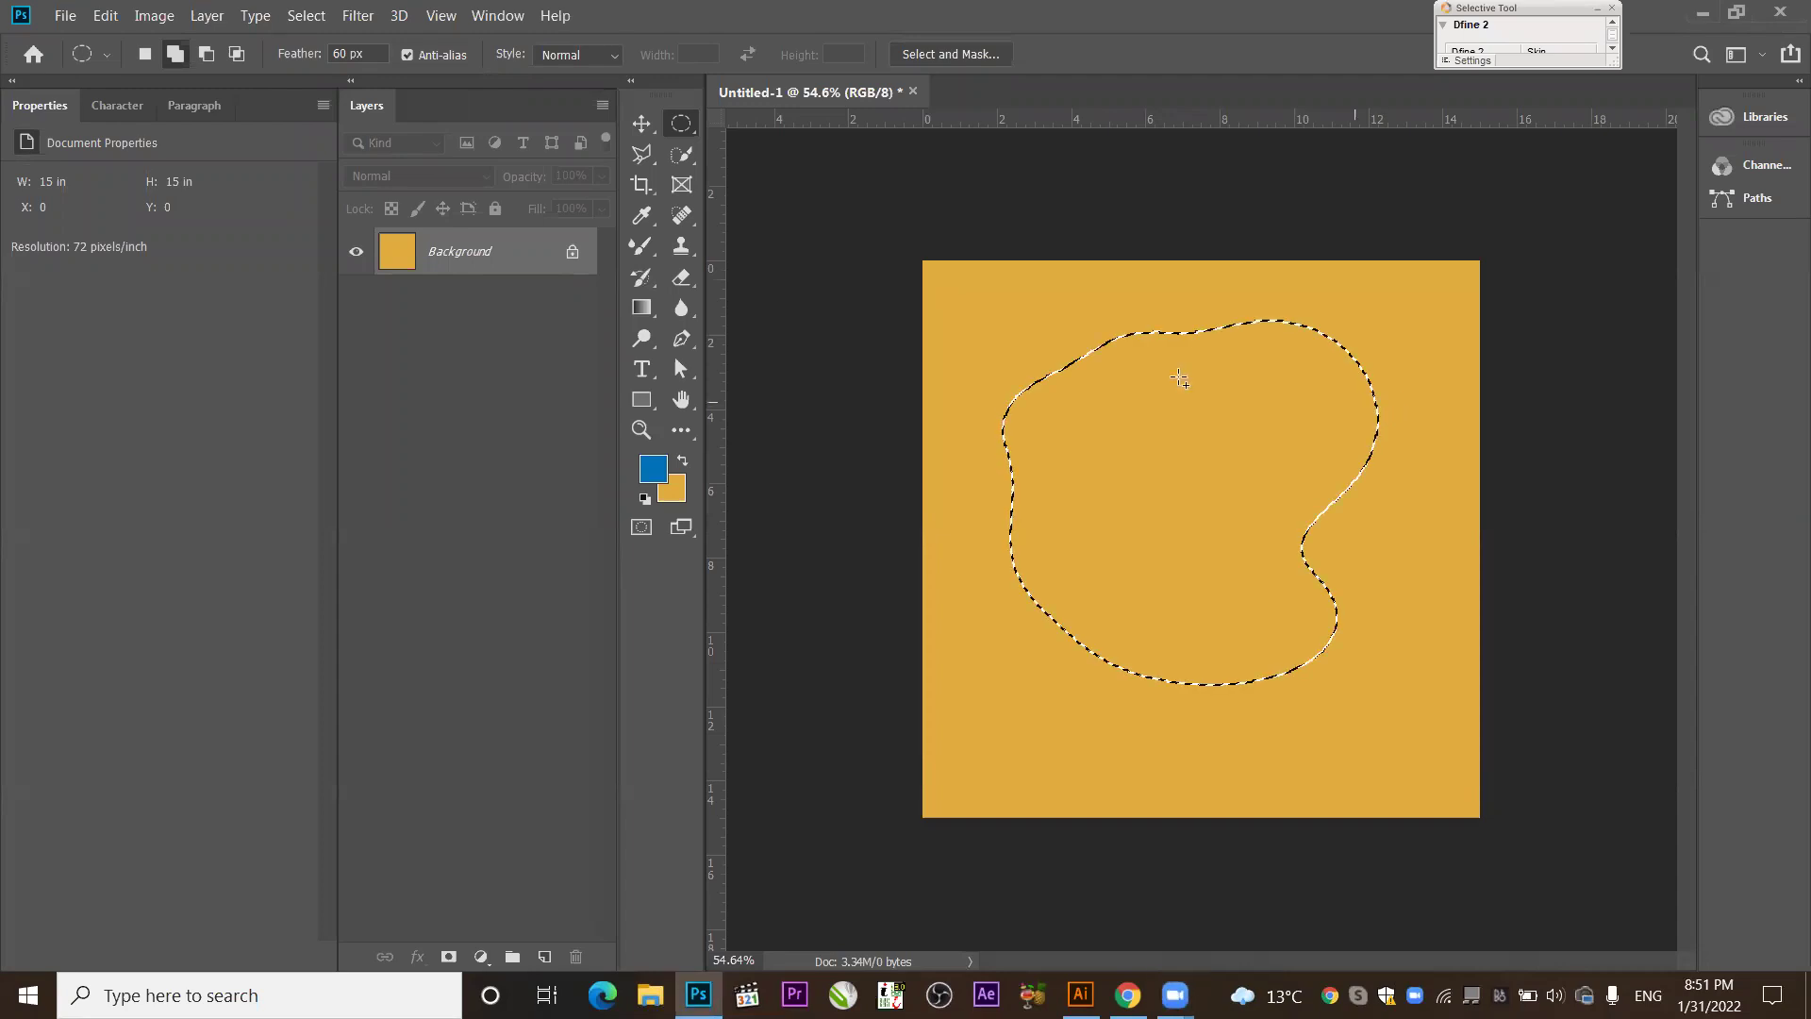
Subtract three ellipses from the lower side of the selection in Subtract from Selection mode.
left_click(206, 56)
left_click_drag(1432, 548, 1017, 699)
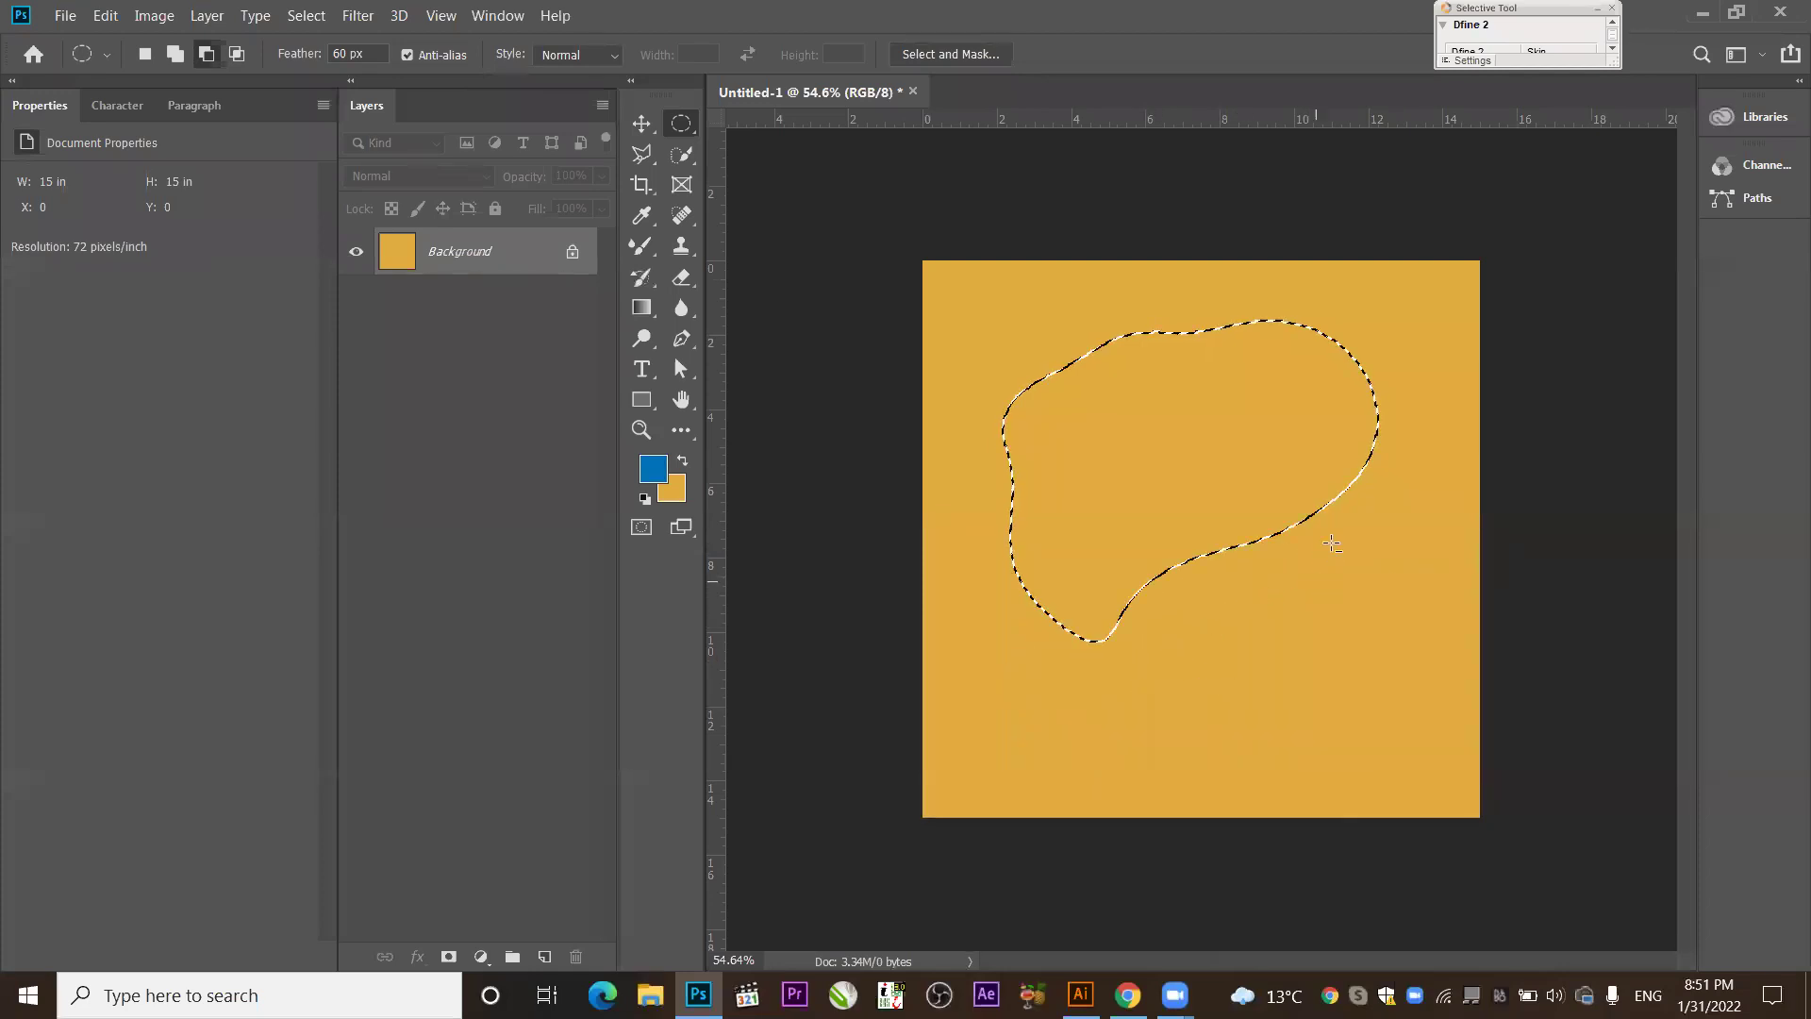
left_click_drag(1386, 541, 986, 674)
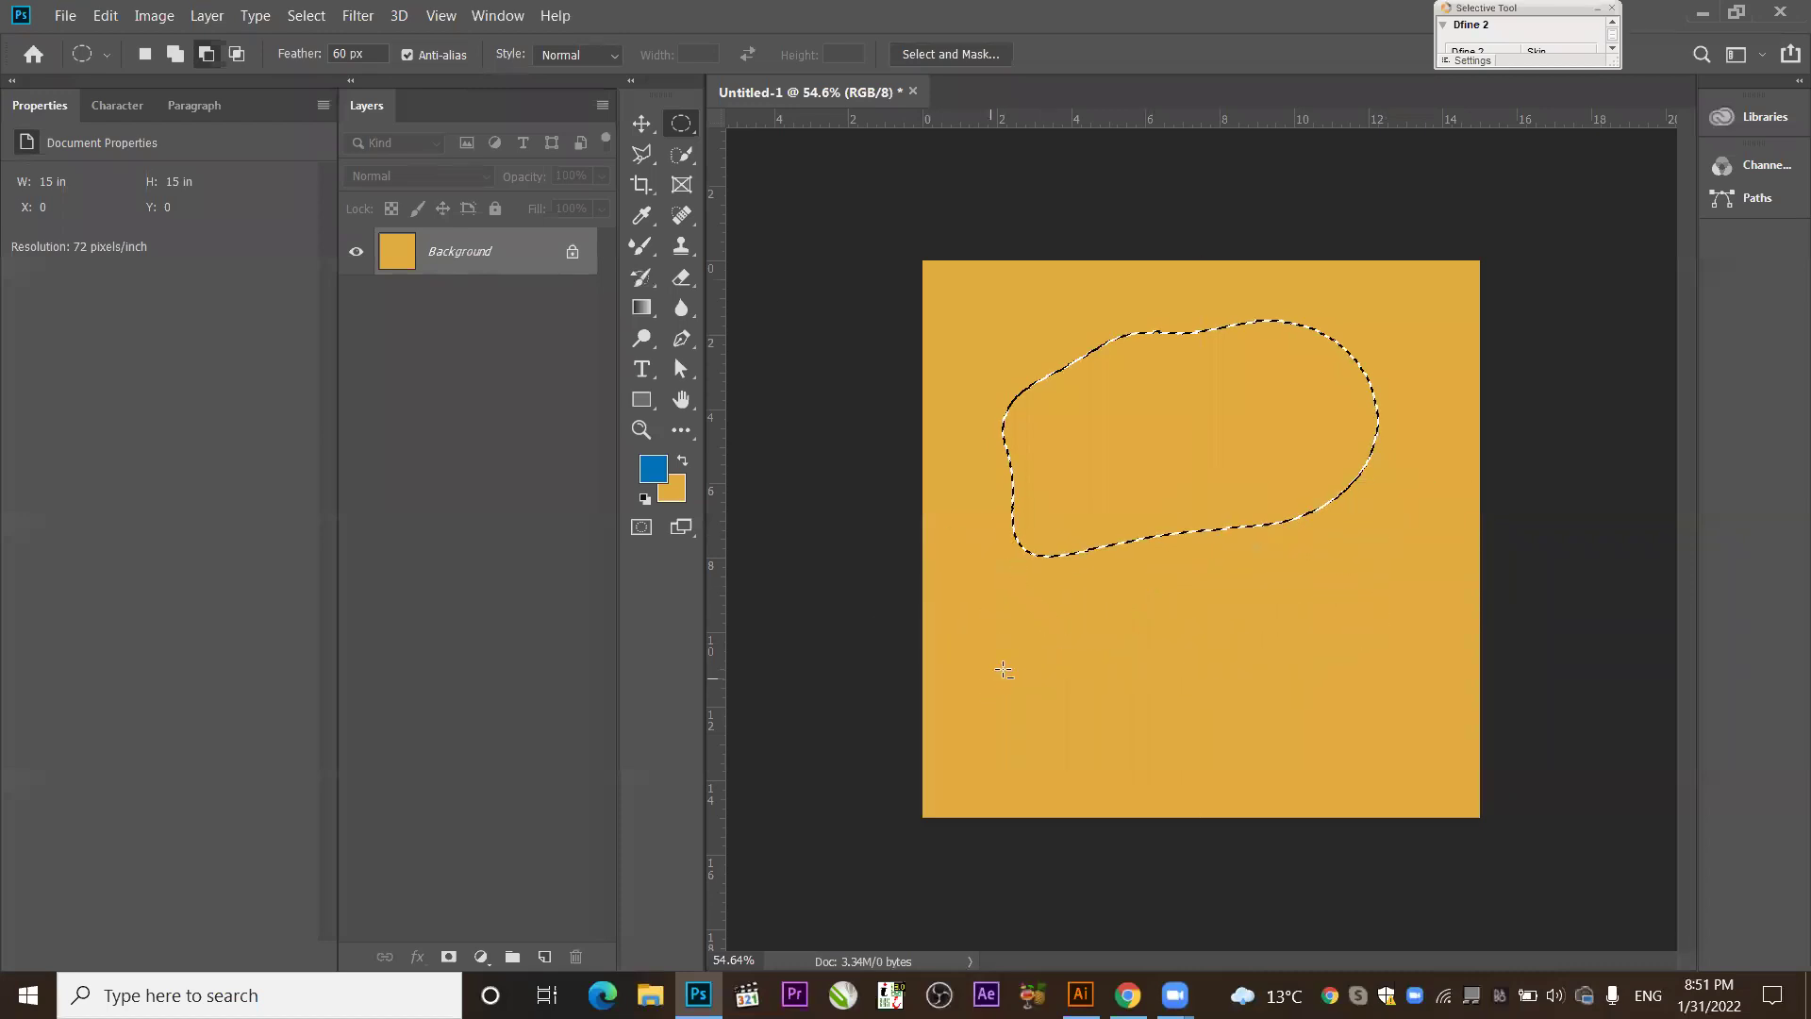
left_click_drag(1174, 602, 1483, 434)
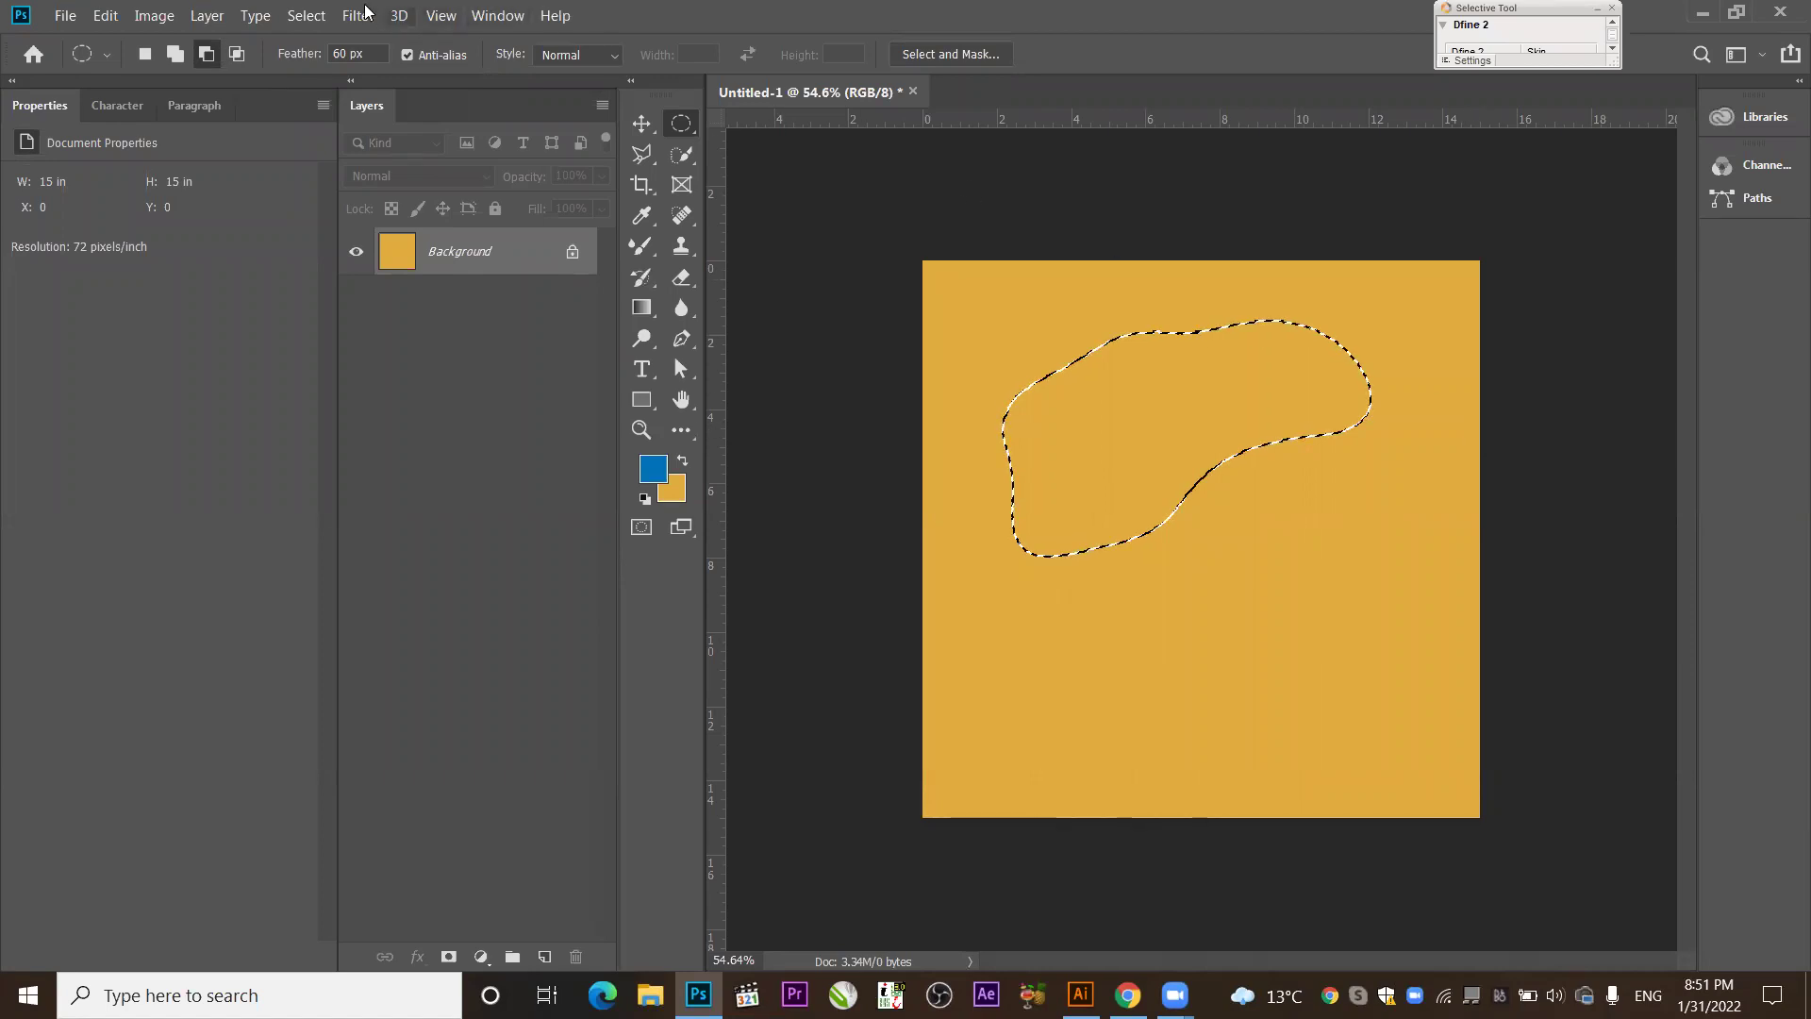
Intersect the selection with an ellipse of about 7.35 x 5.63 in drawn over its right end.
left_click(236, 54)
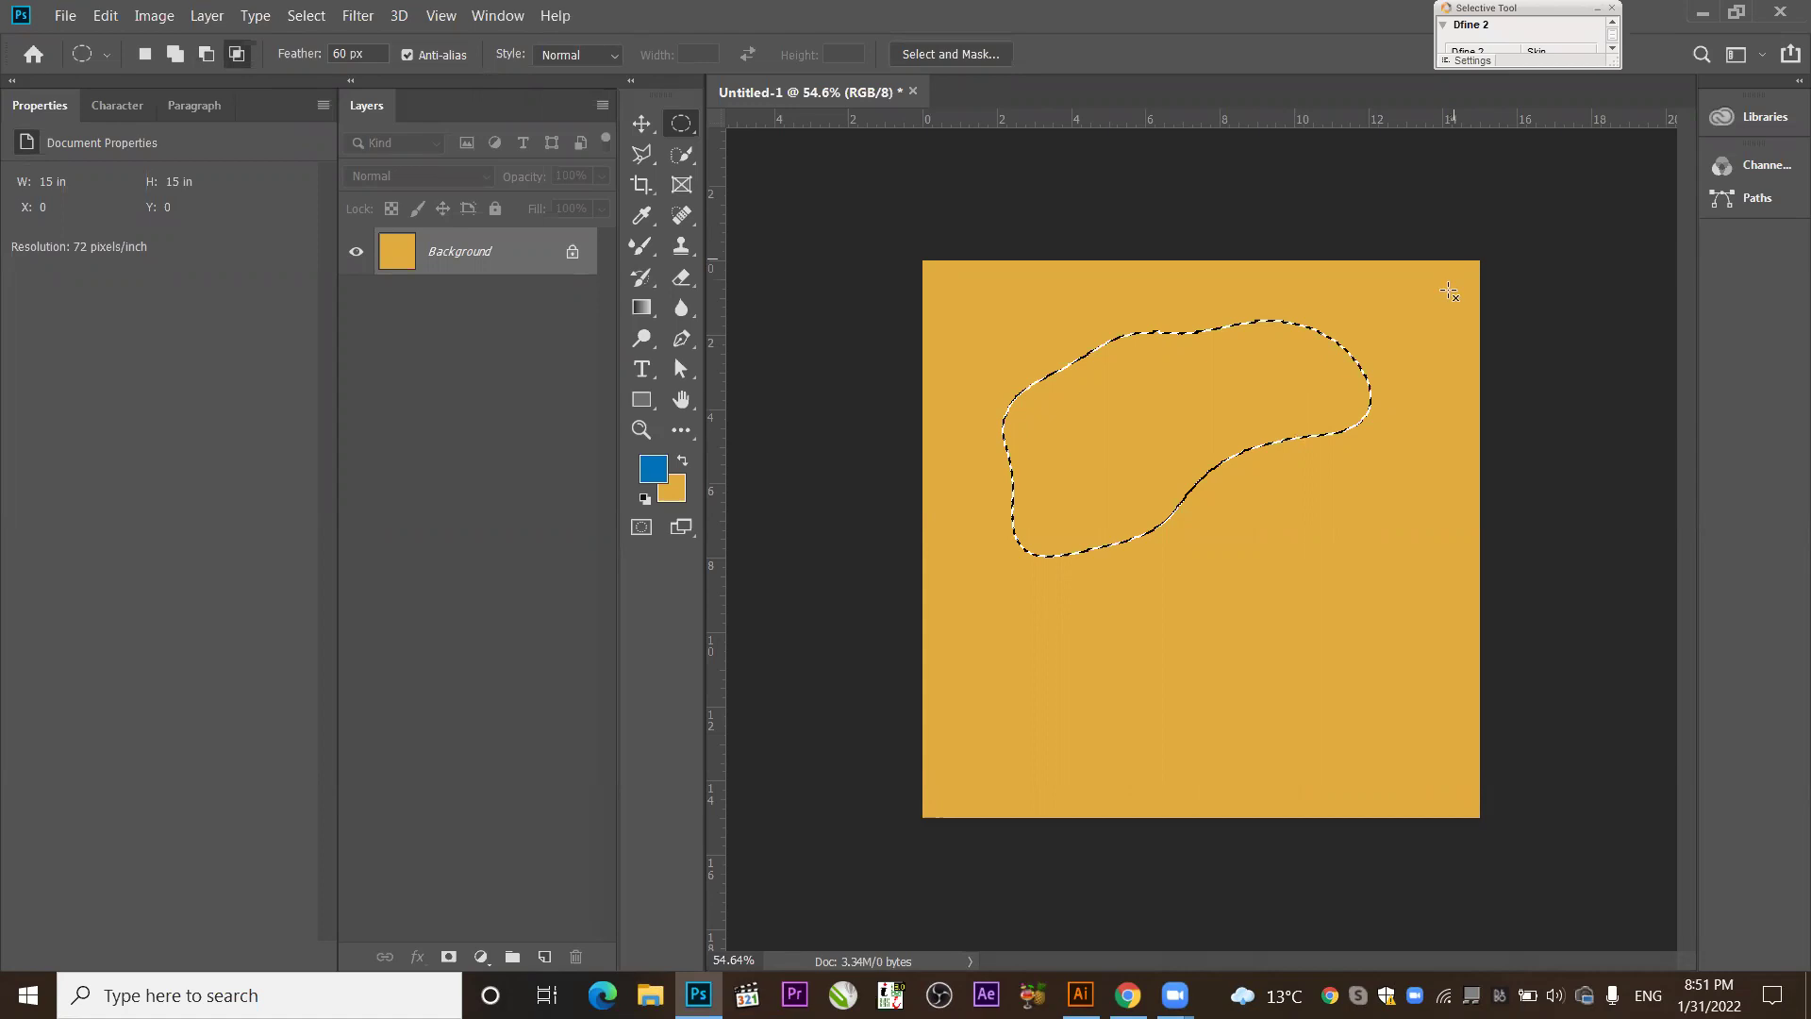
left_click_drag(1443, 277, 1170, 486)
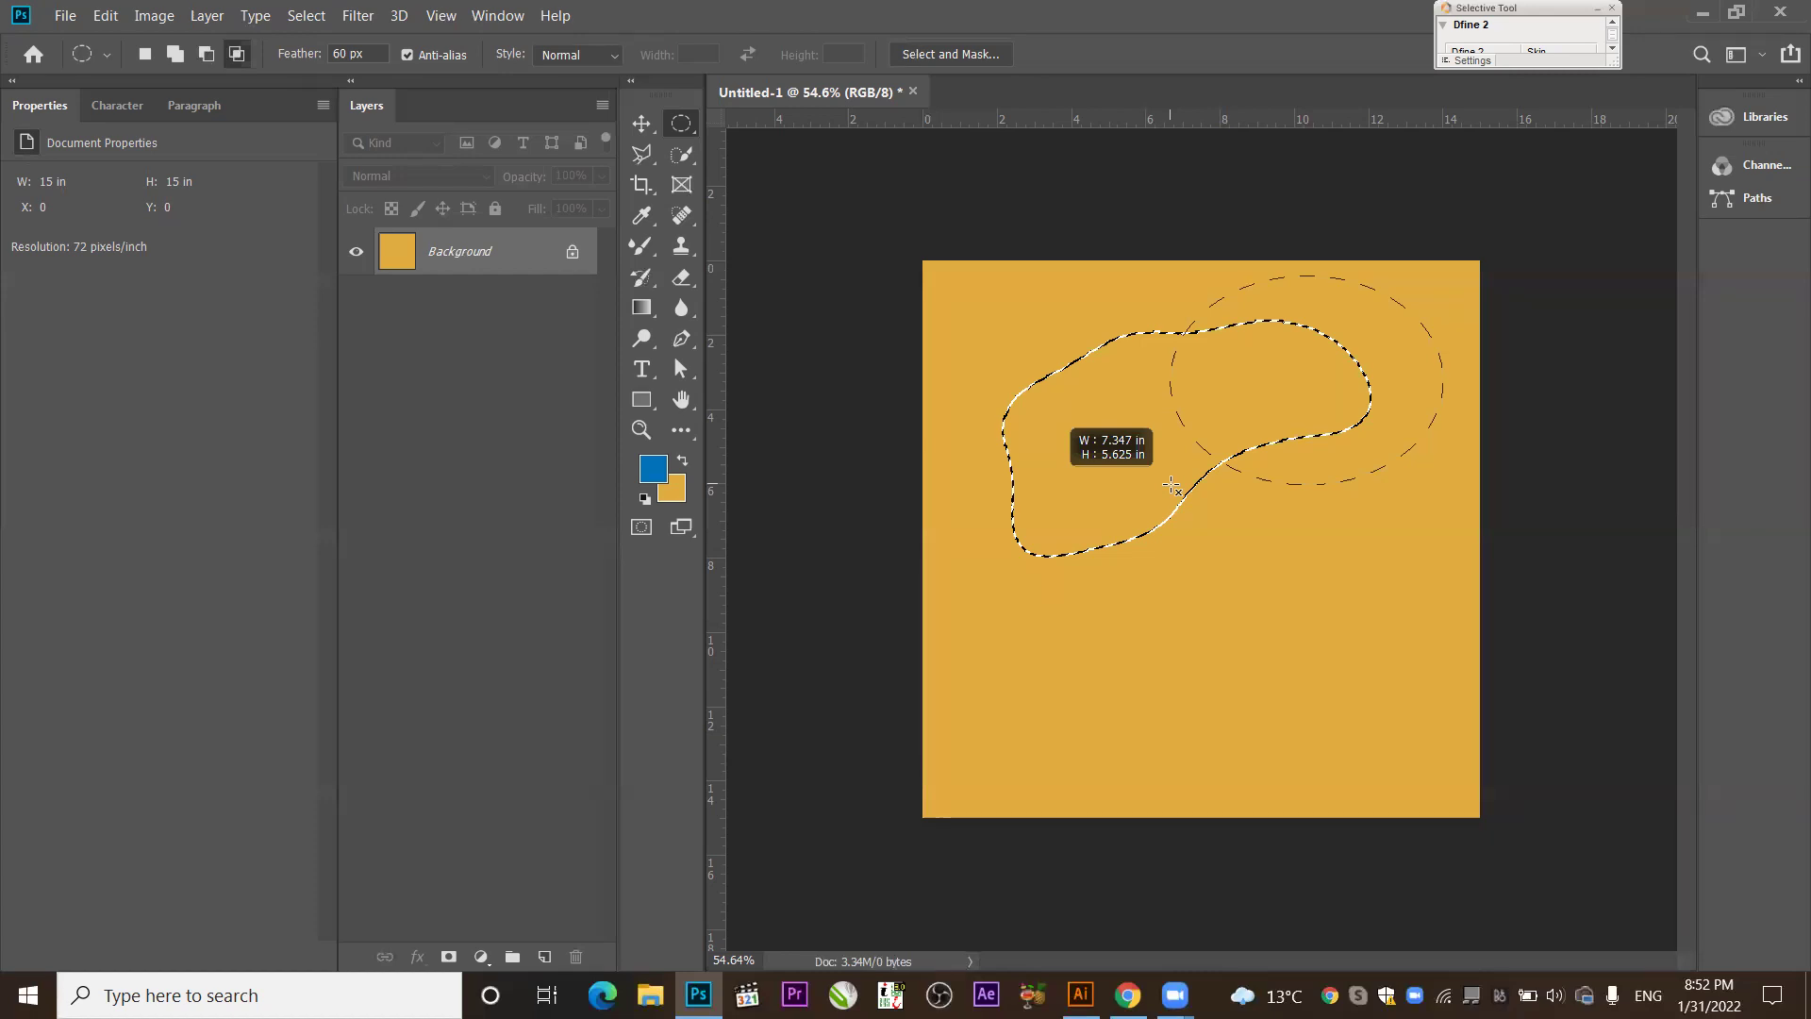
left_click_drag(1171, 485, 1170, 483)
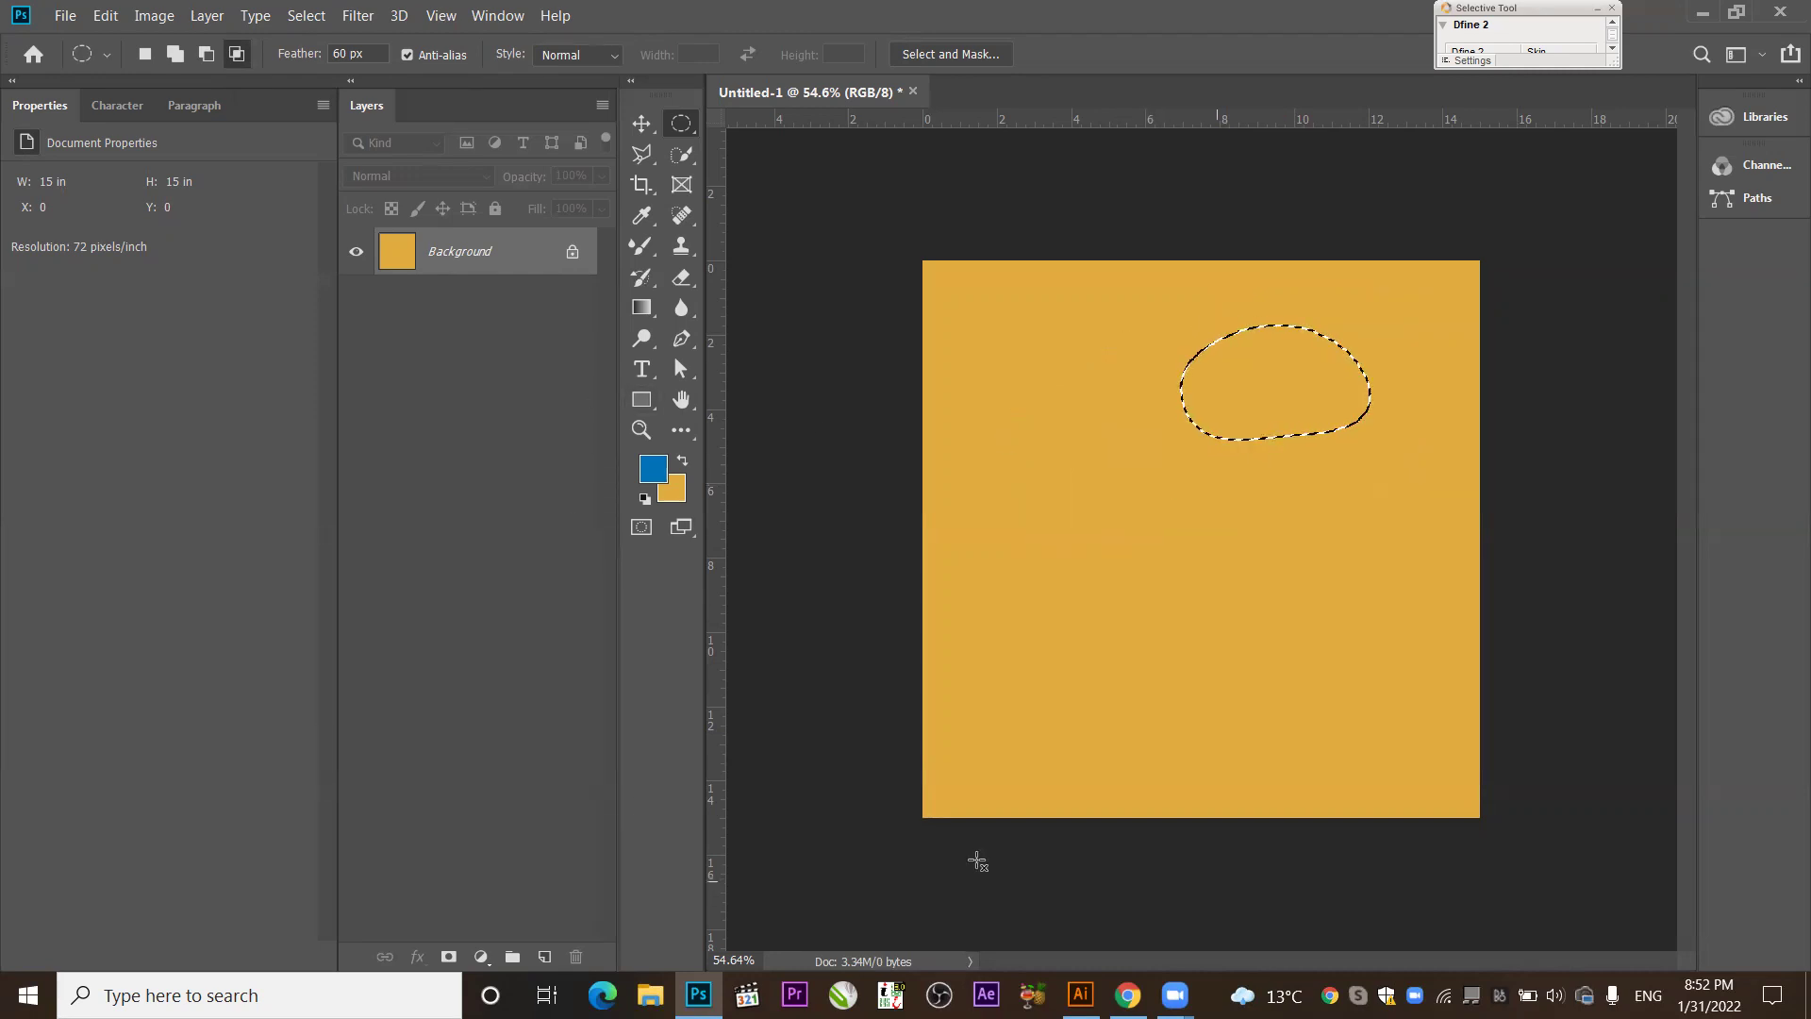
left_click(831, 870)
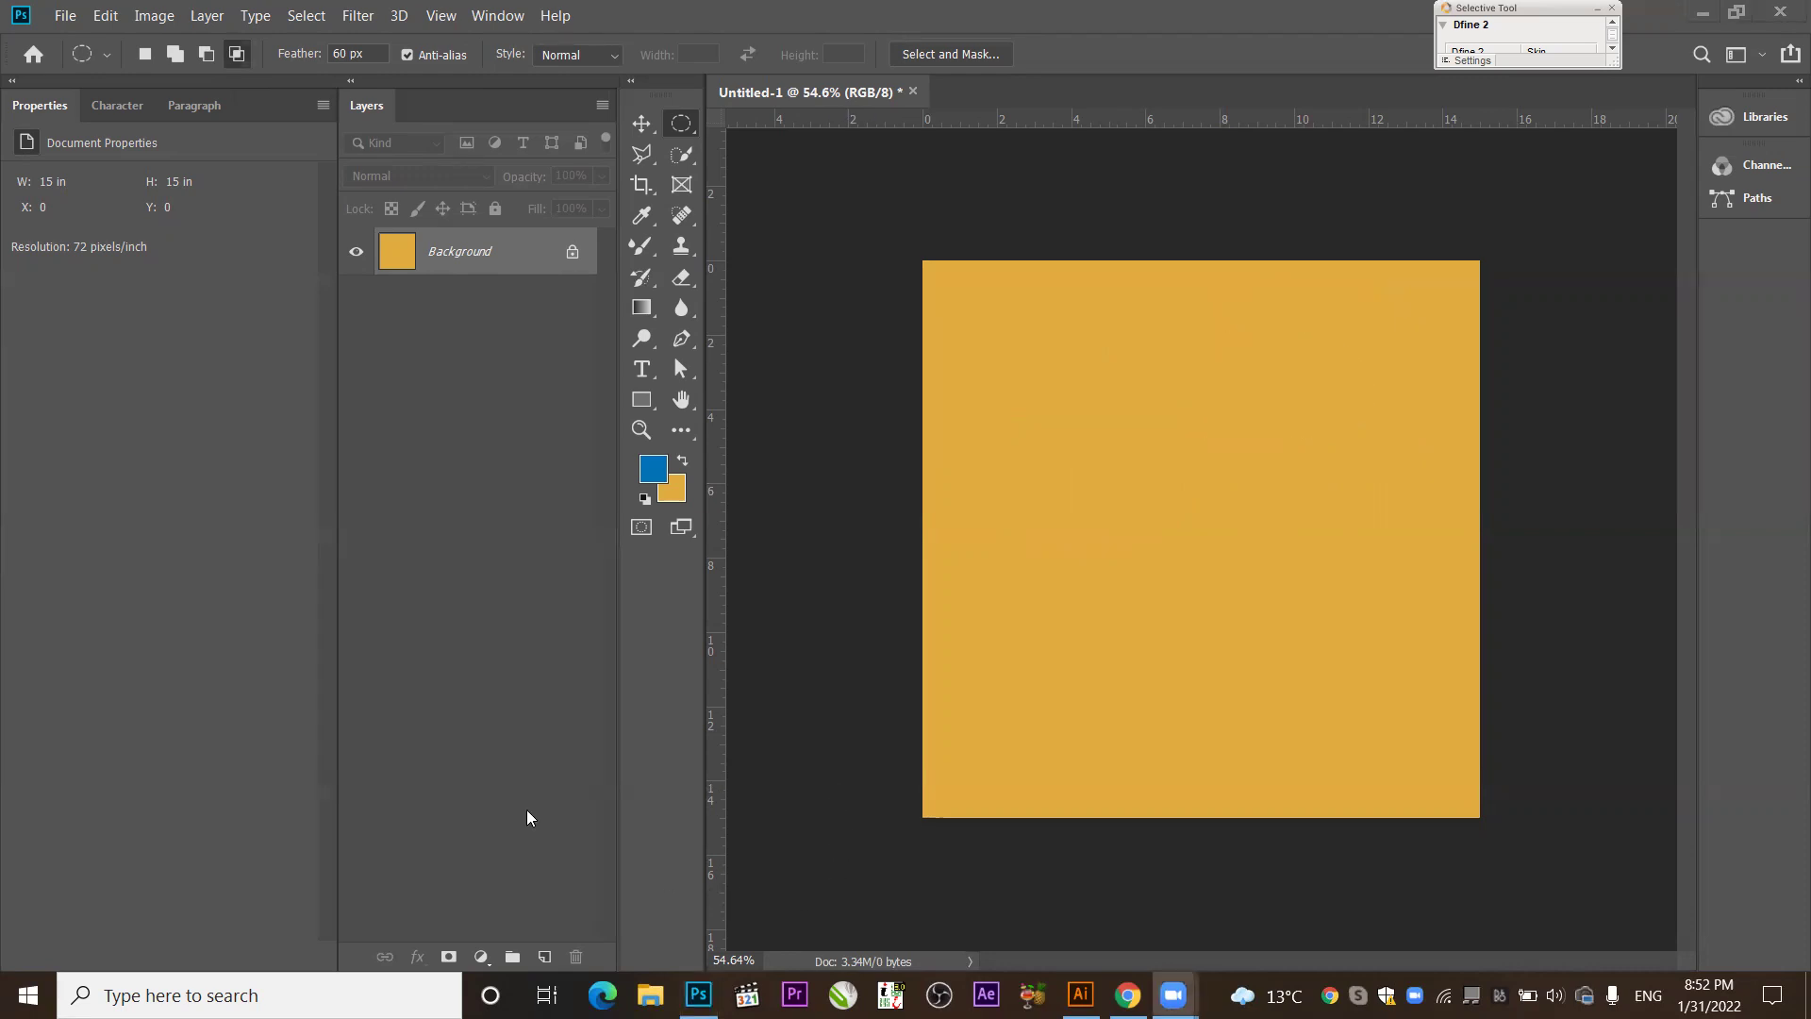
key("ctrl+z")
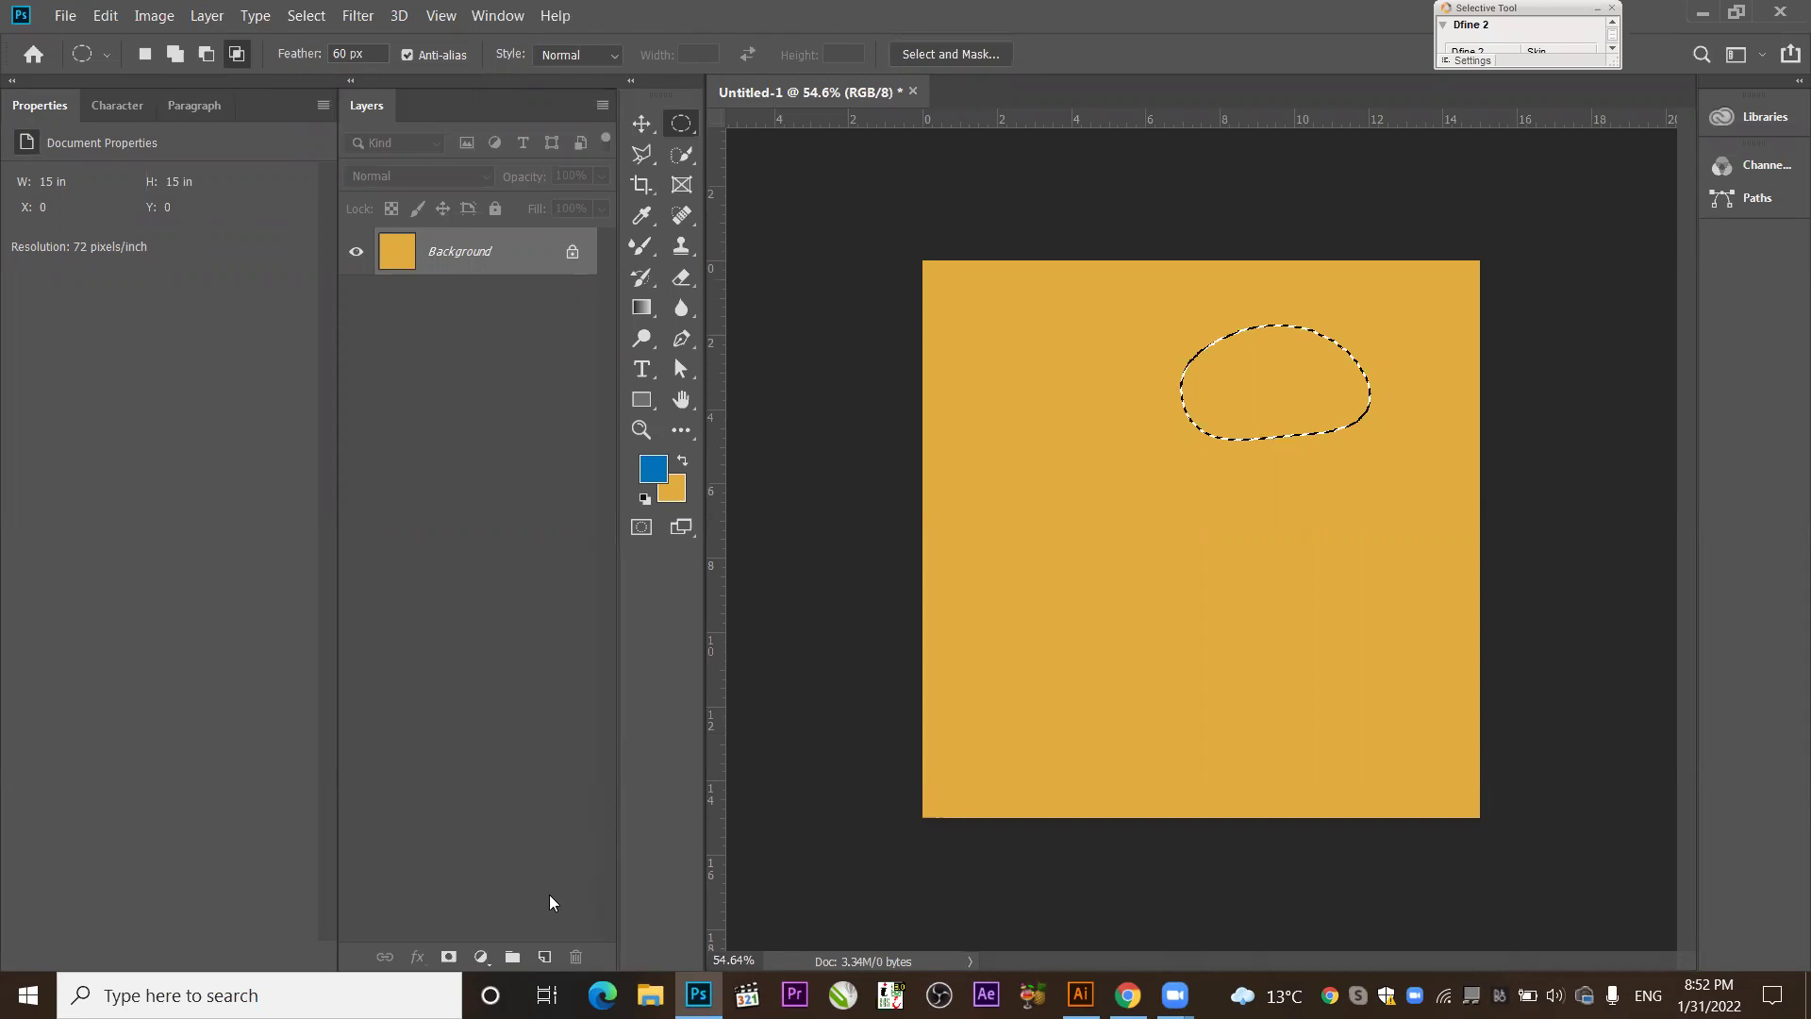
Add a new empty layer above the Background and view the available adjustment layers without applying one.
left_click(544, 954)
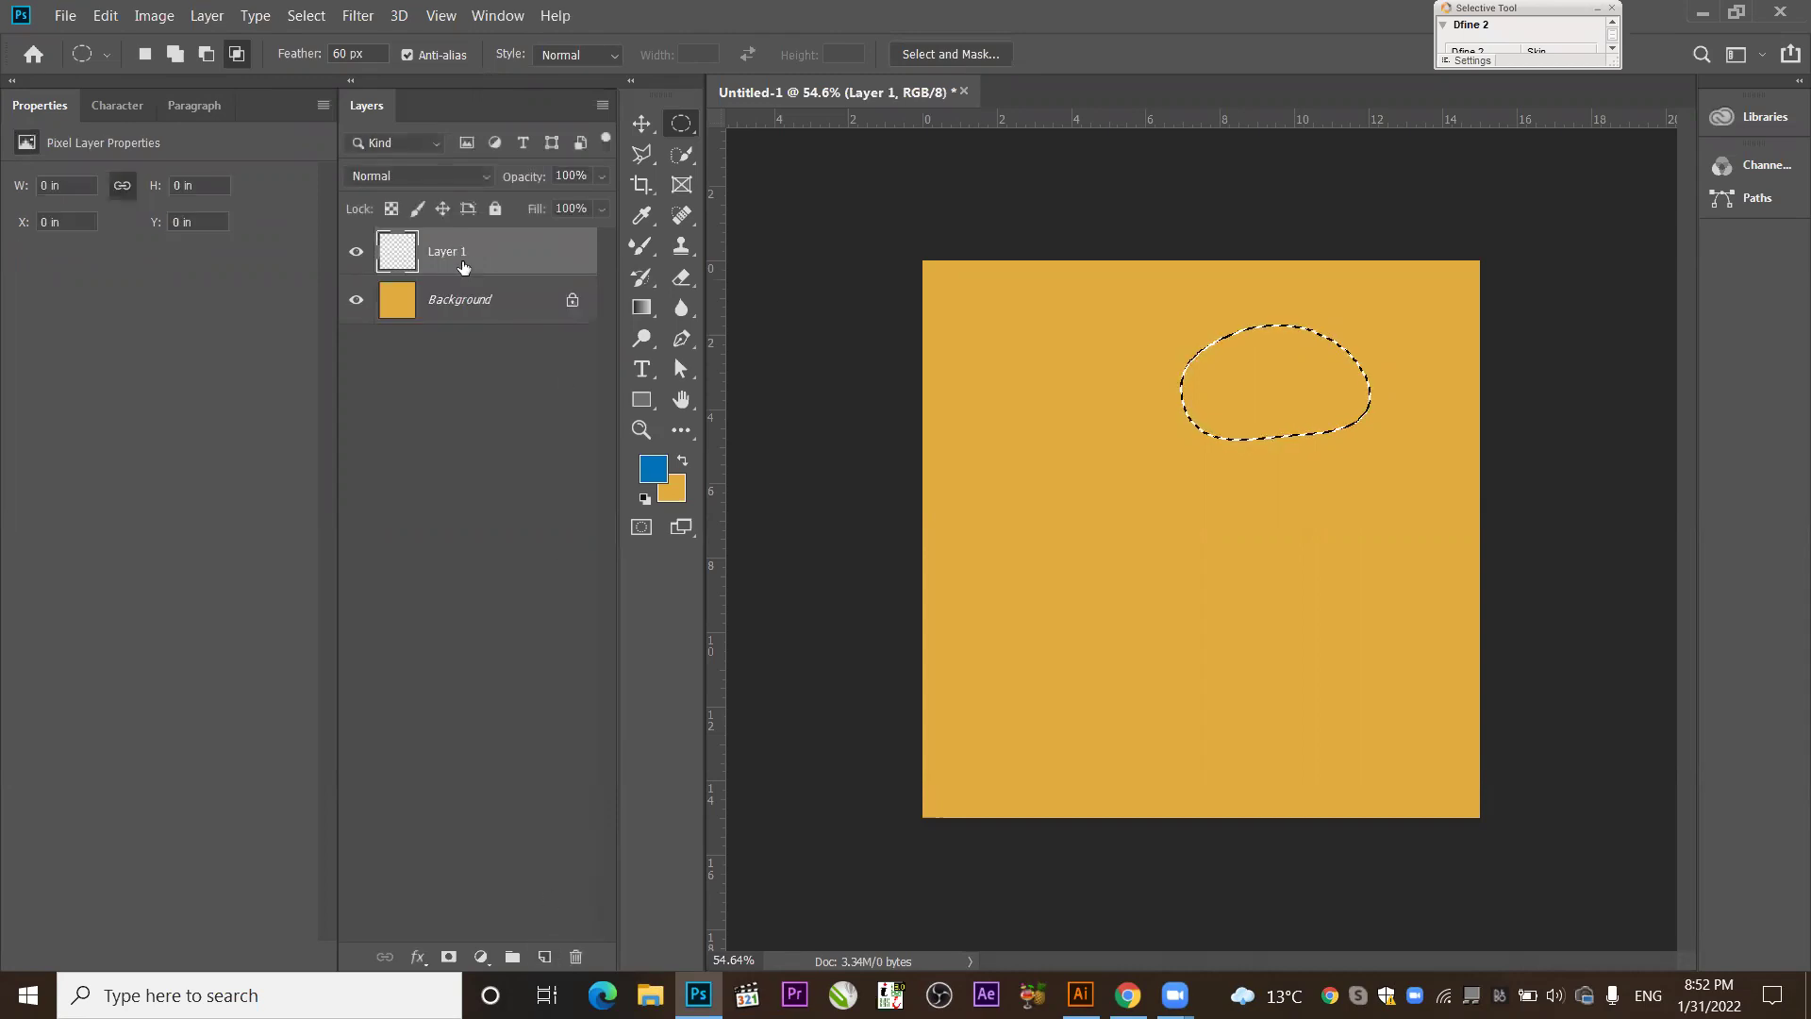
left_click(481, 957)
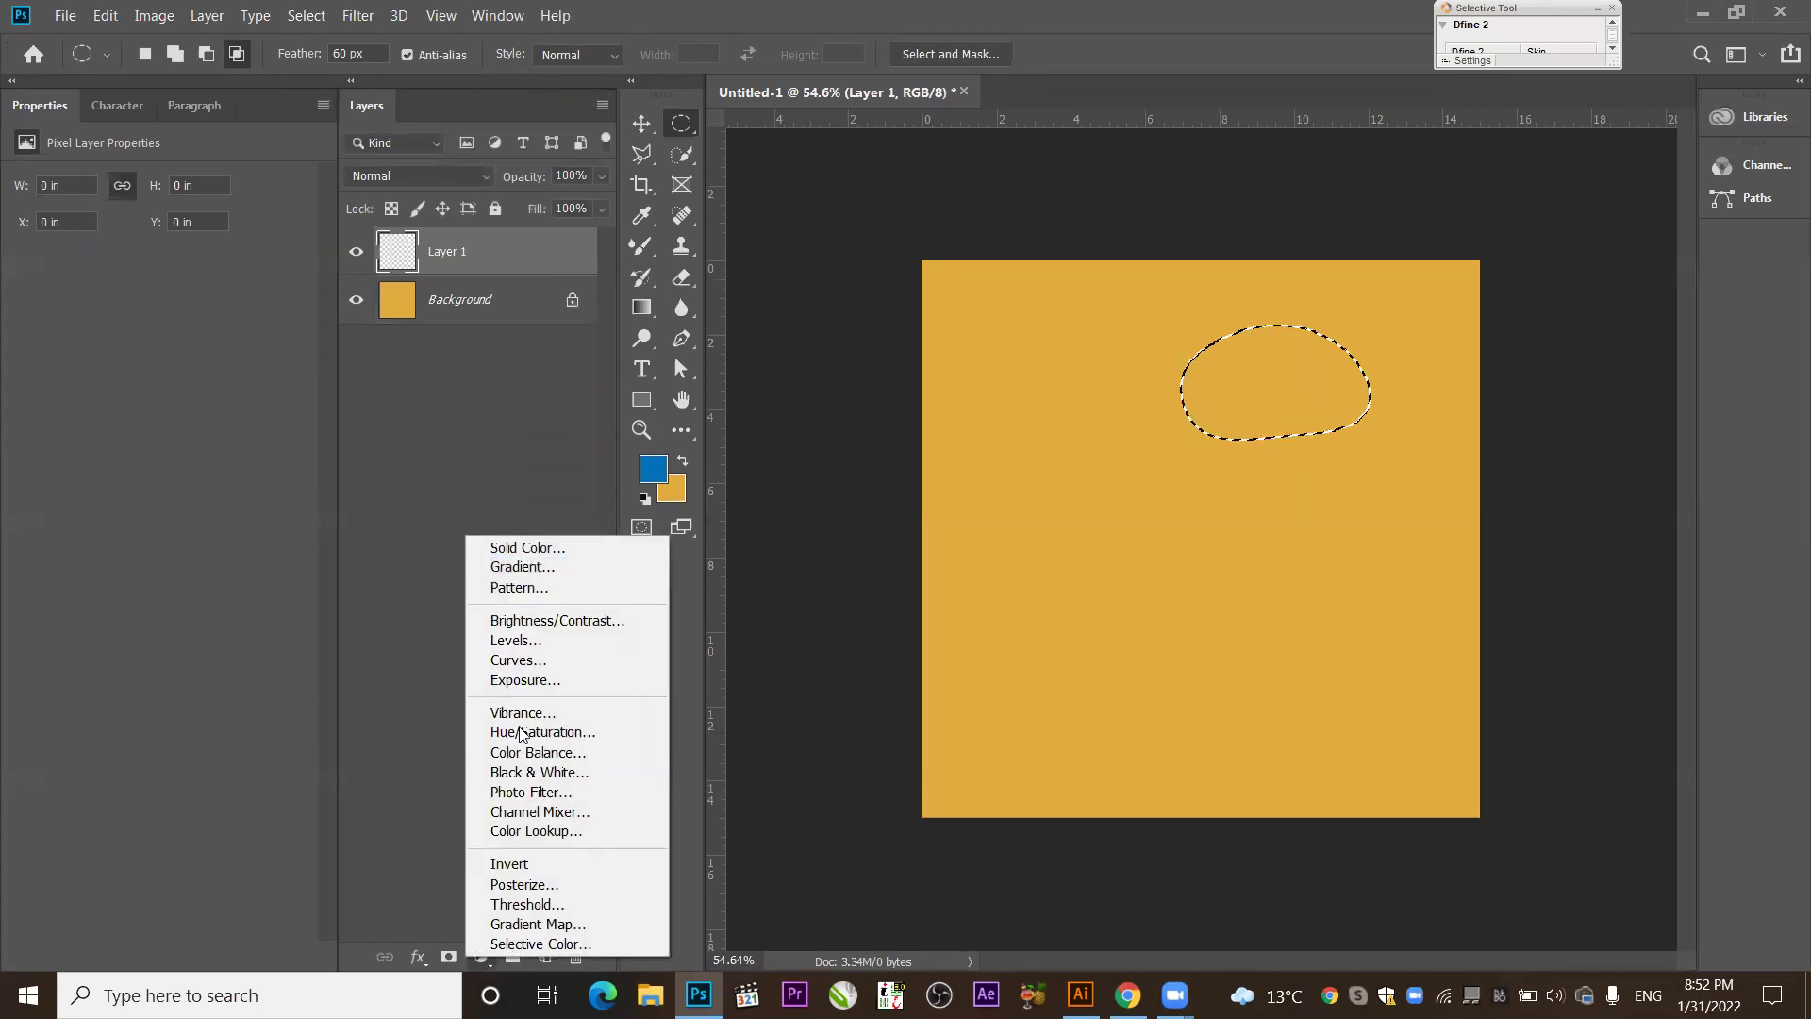
left_click(439, 961)
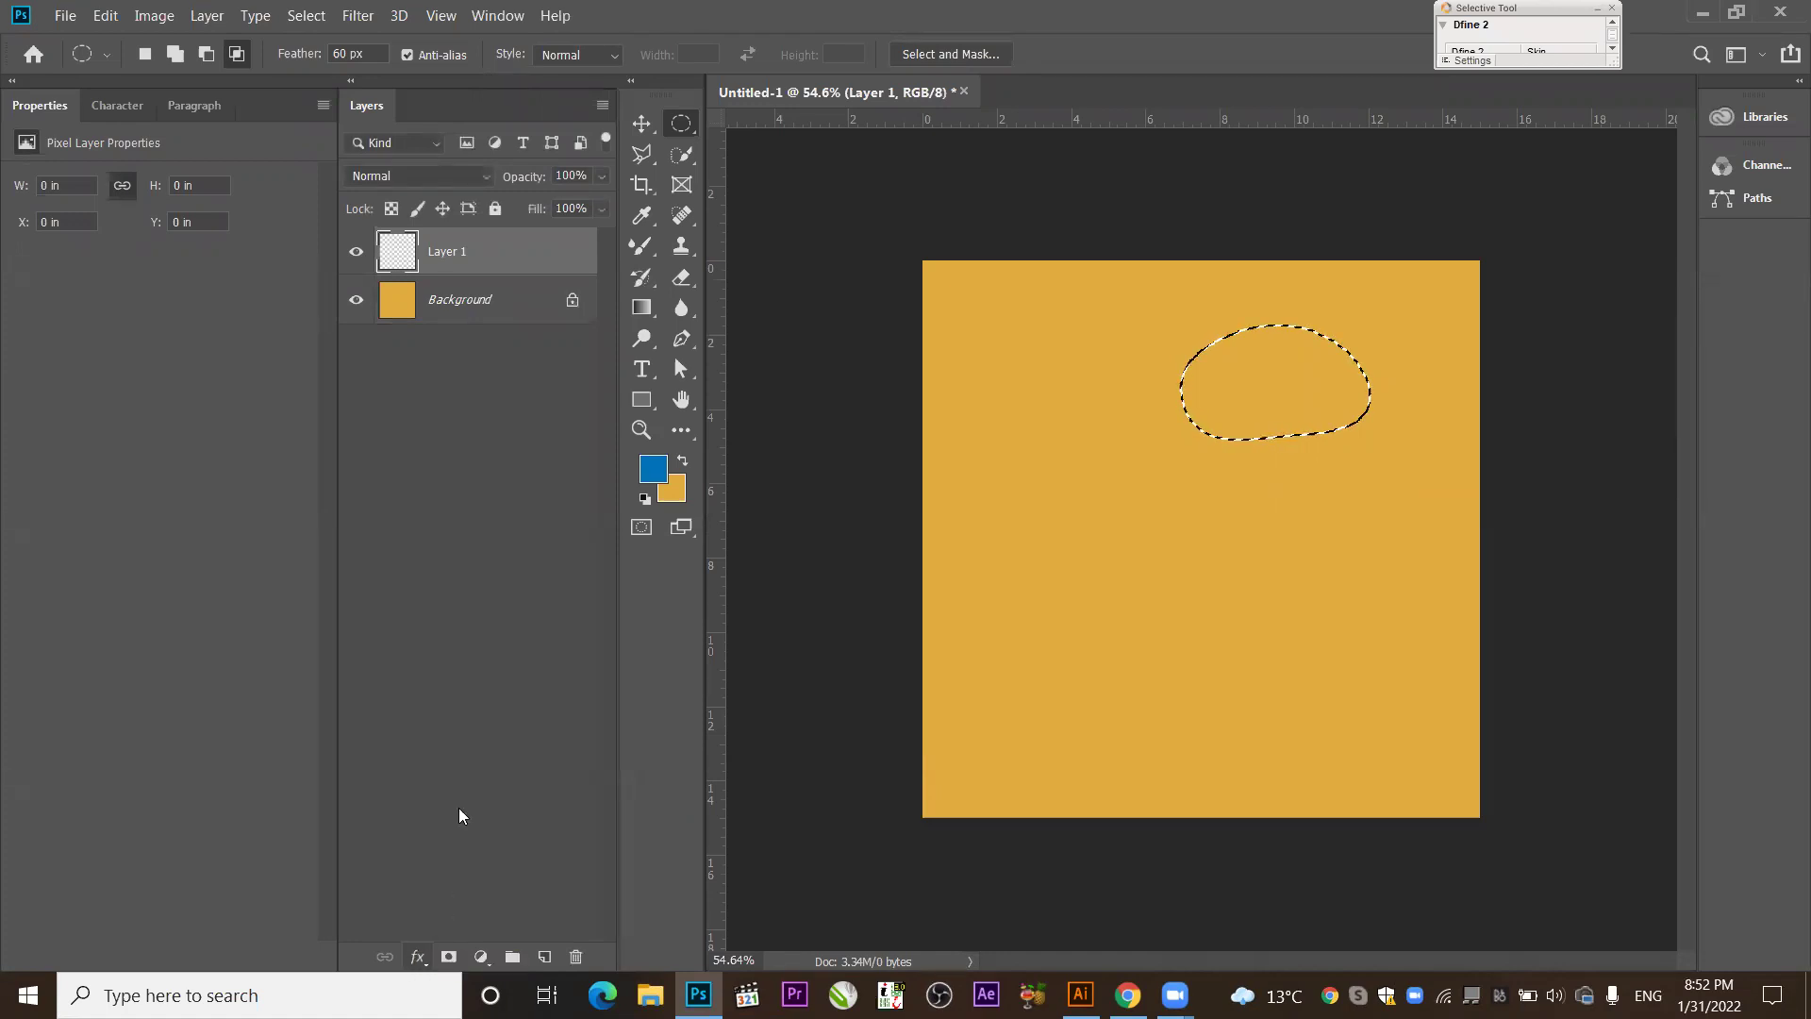
Add seven more empty layers on top of Layer 1.
left_click(544, 957)
left_click(545, 956)
left_click(544, 957)
left_click(544, 956)
left_click(544, 957)
left_click(544, 956)
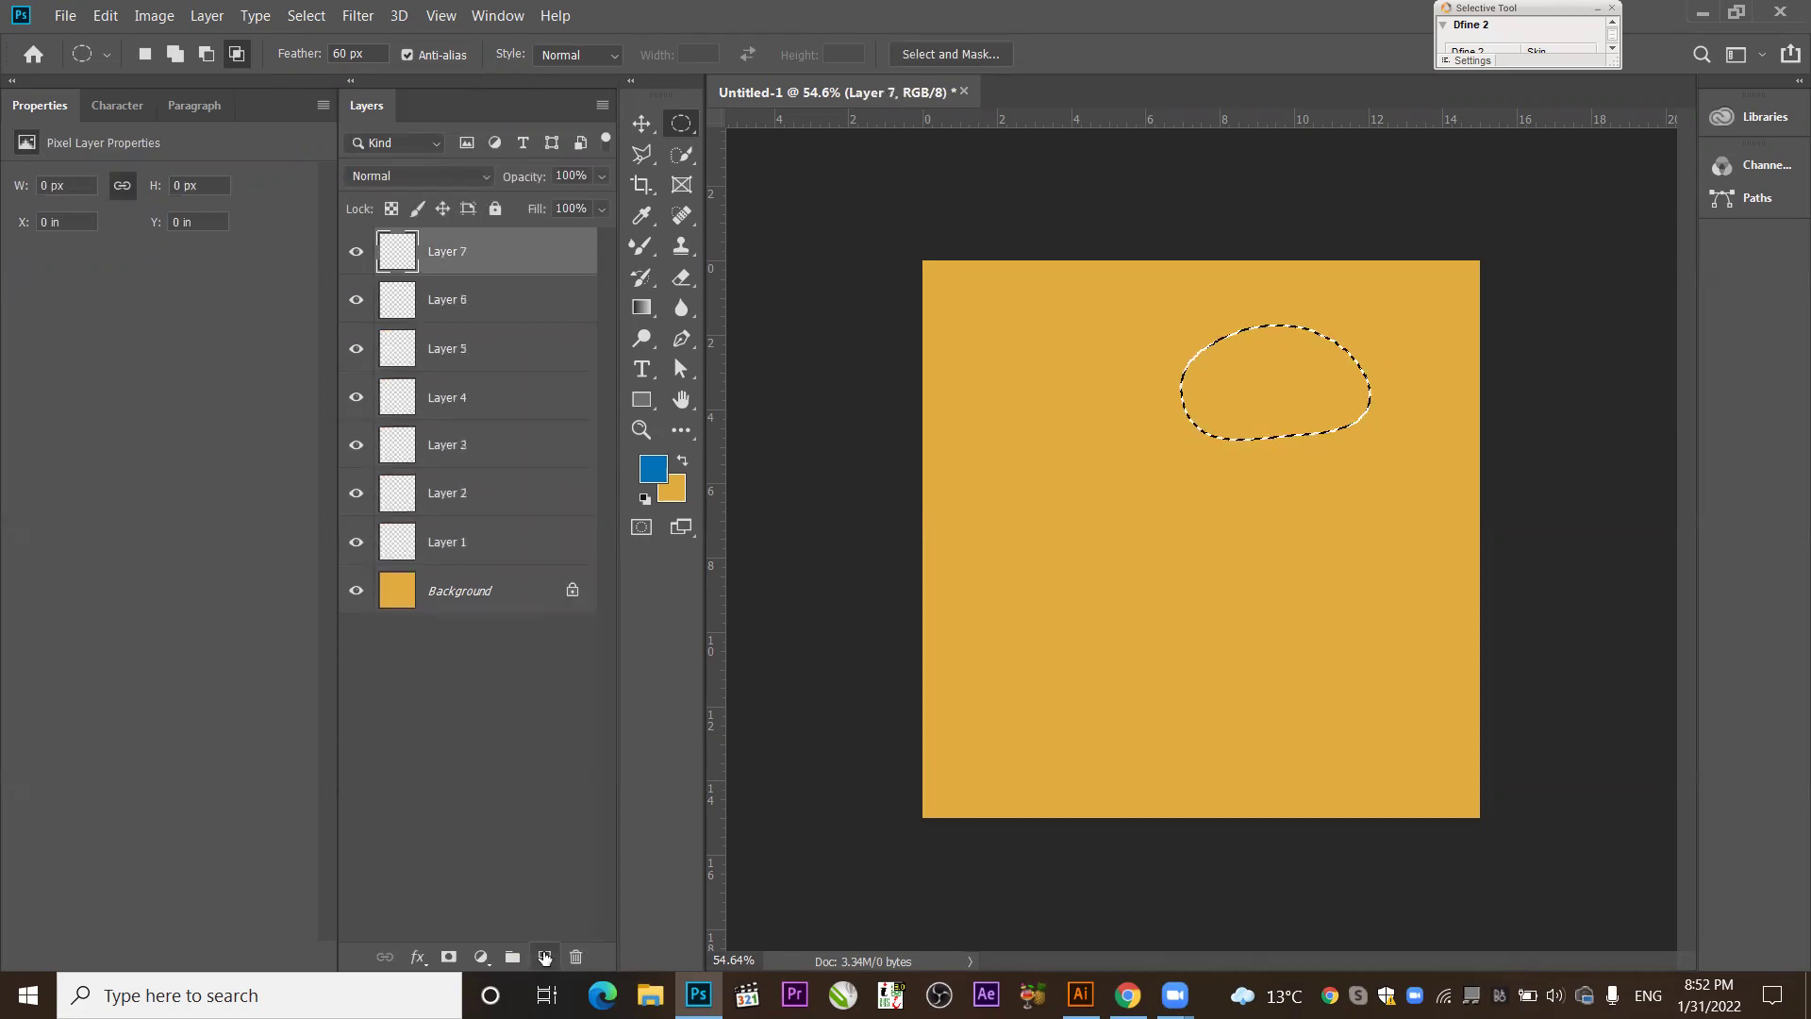
left_click(544, 957)
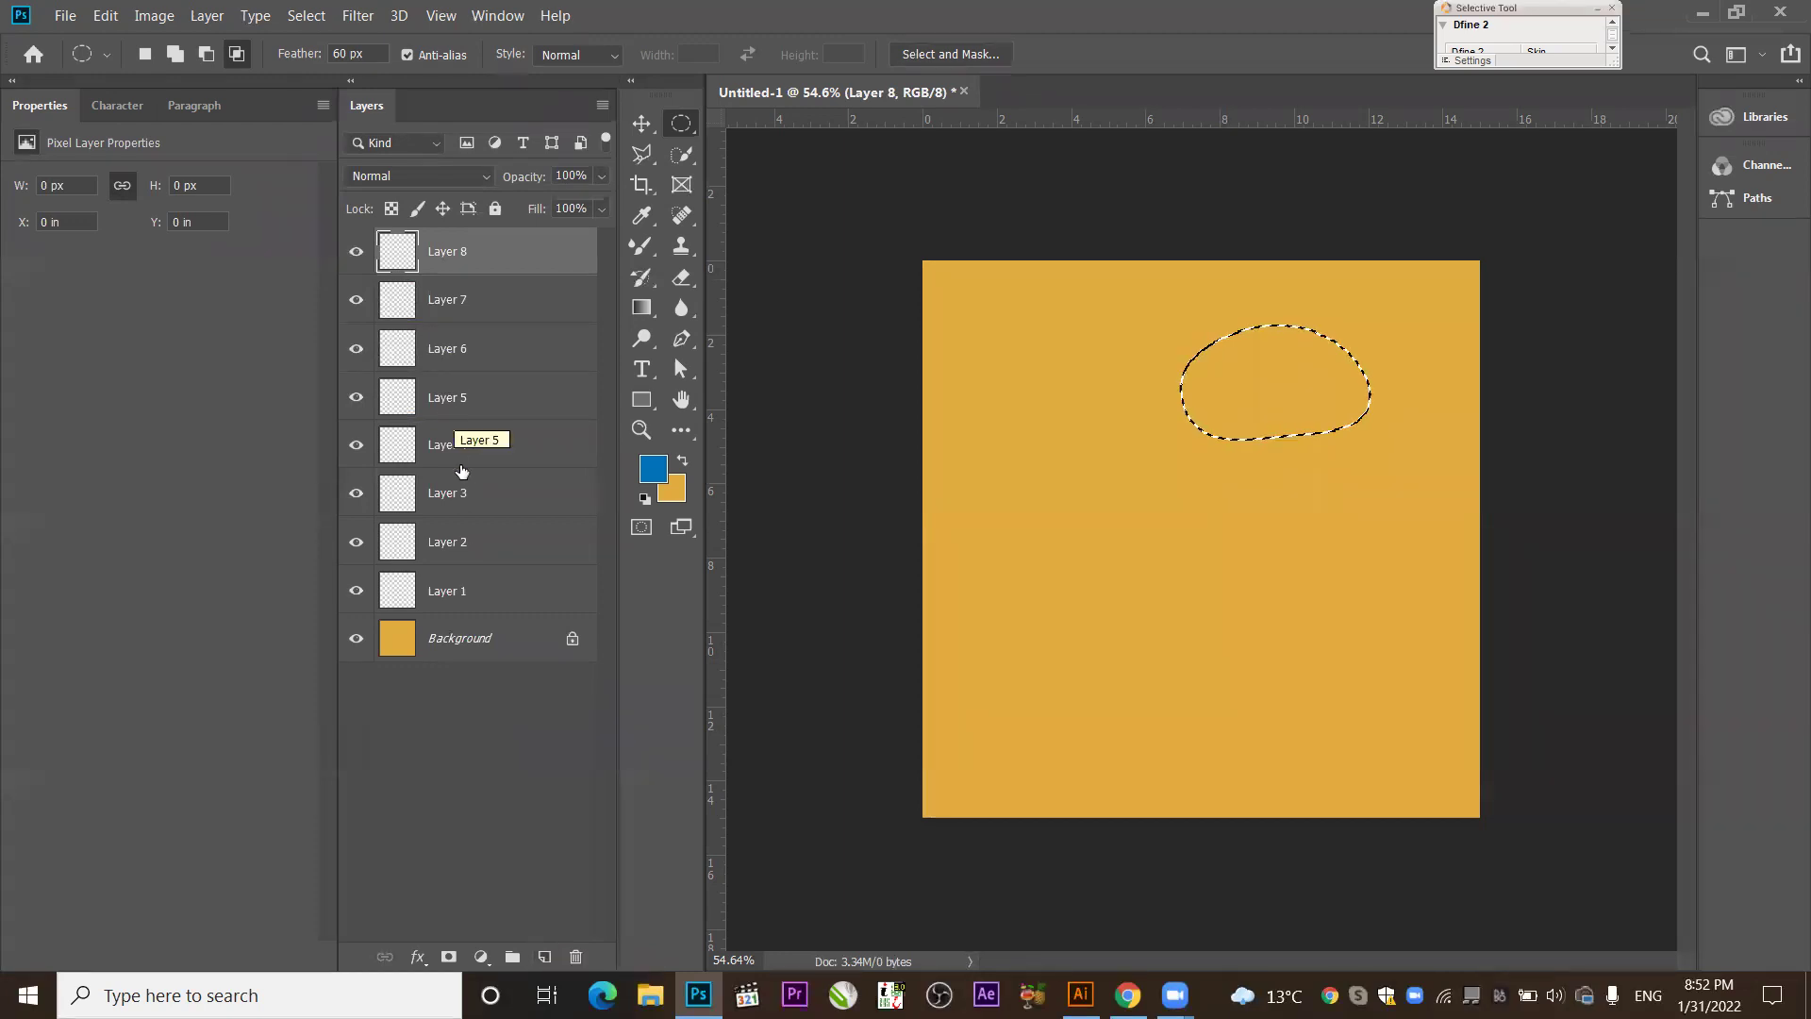
Select Layer 2 through Layer 8 together and delete them, keeping Layer 1 and the Background.
left_click(465, 545, "shift")
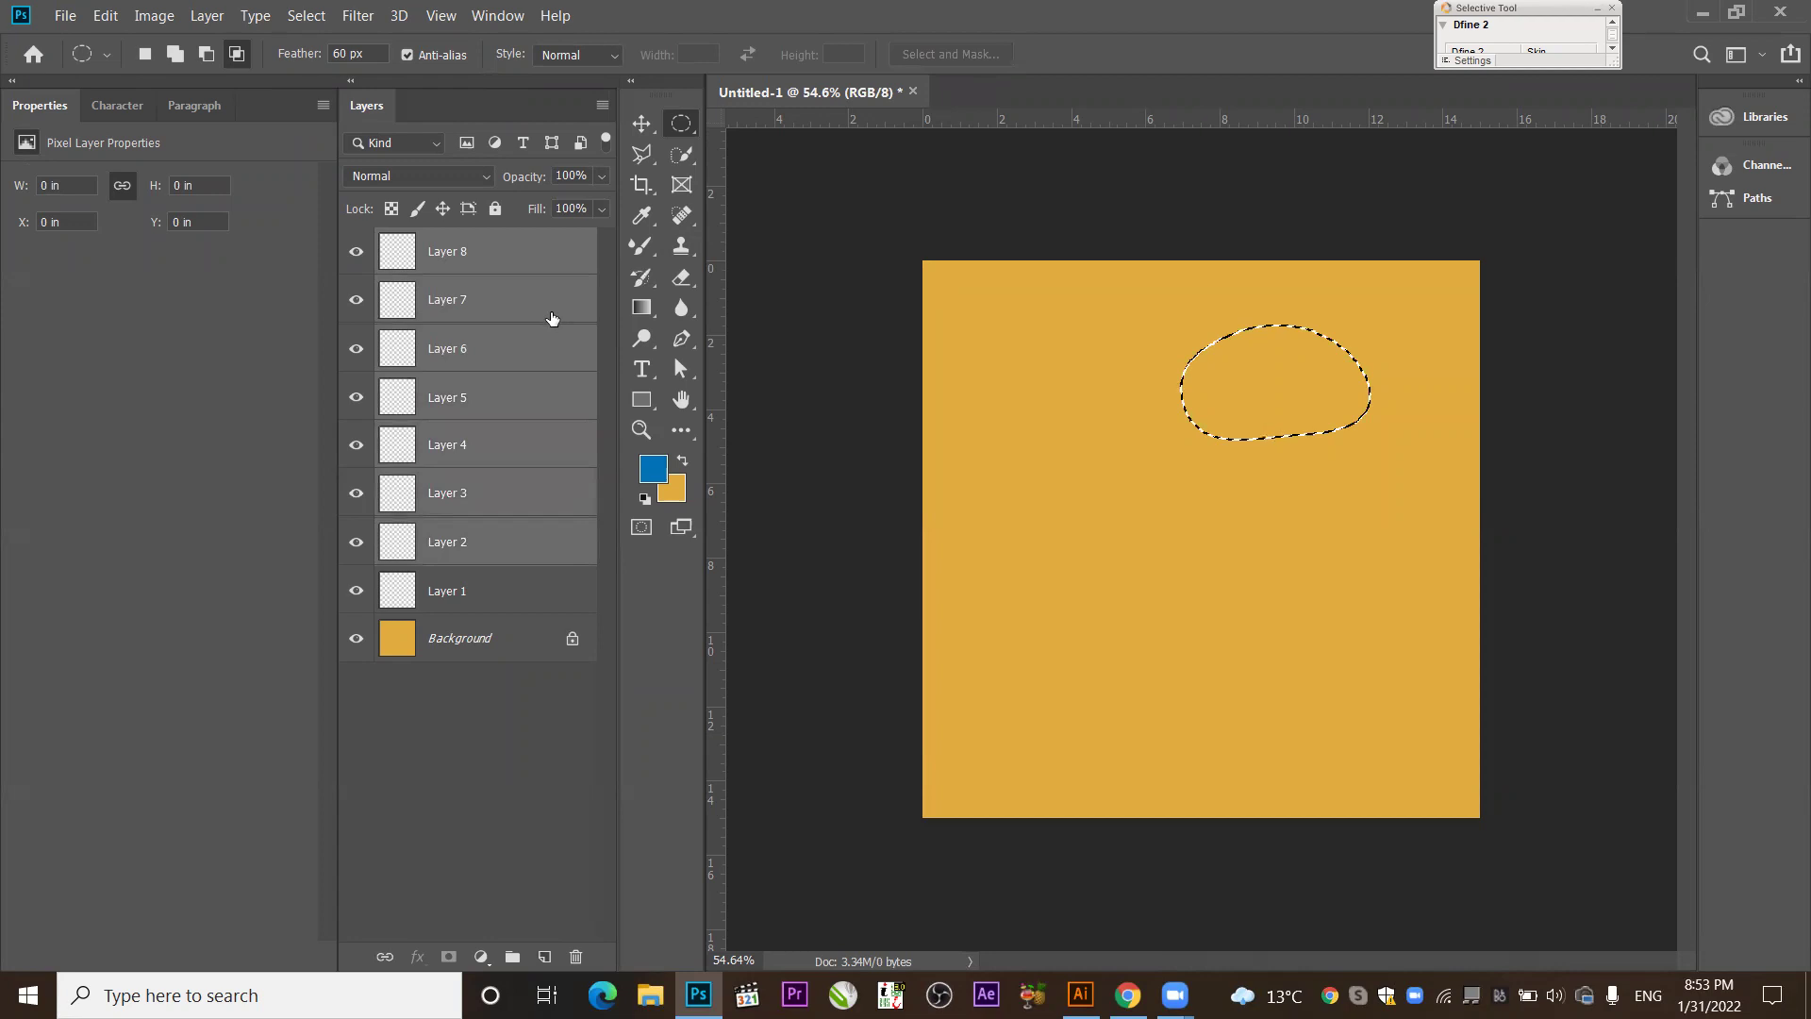
left_click(492, 270)
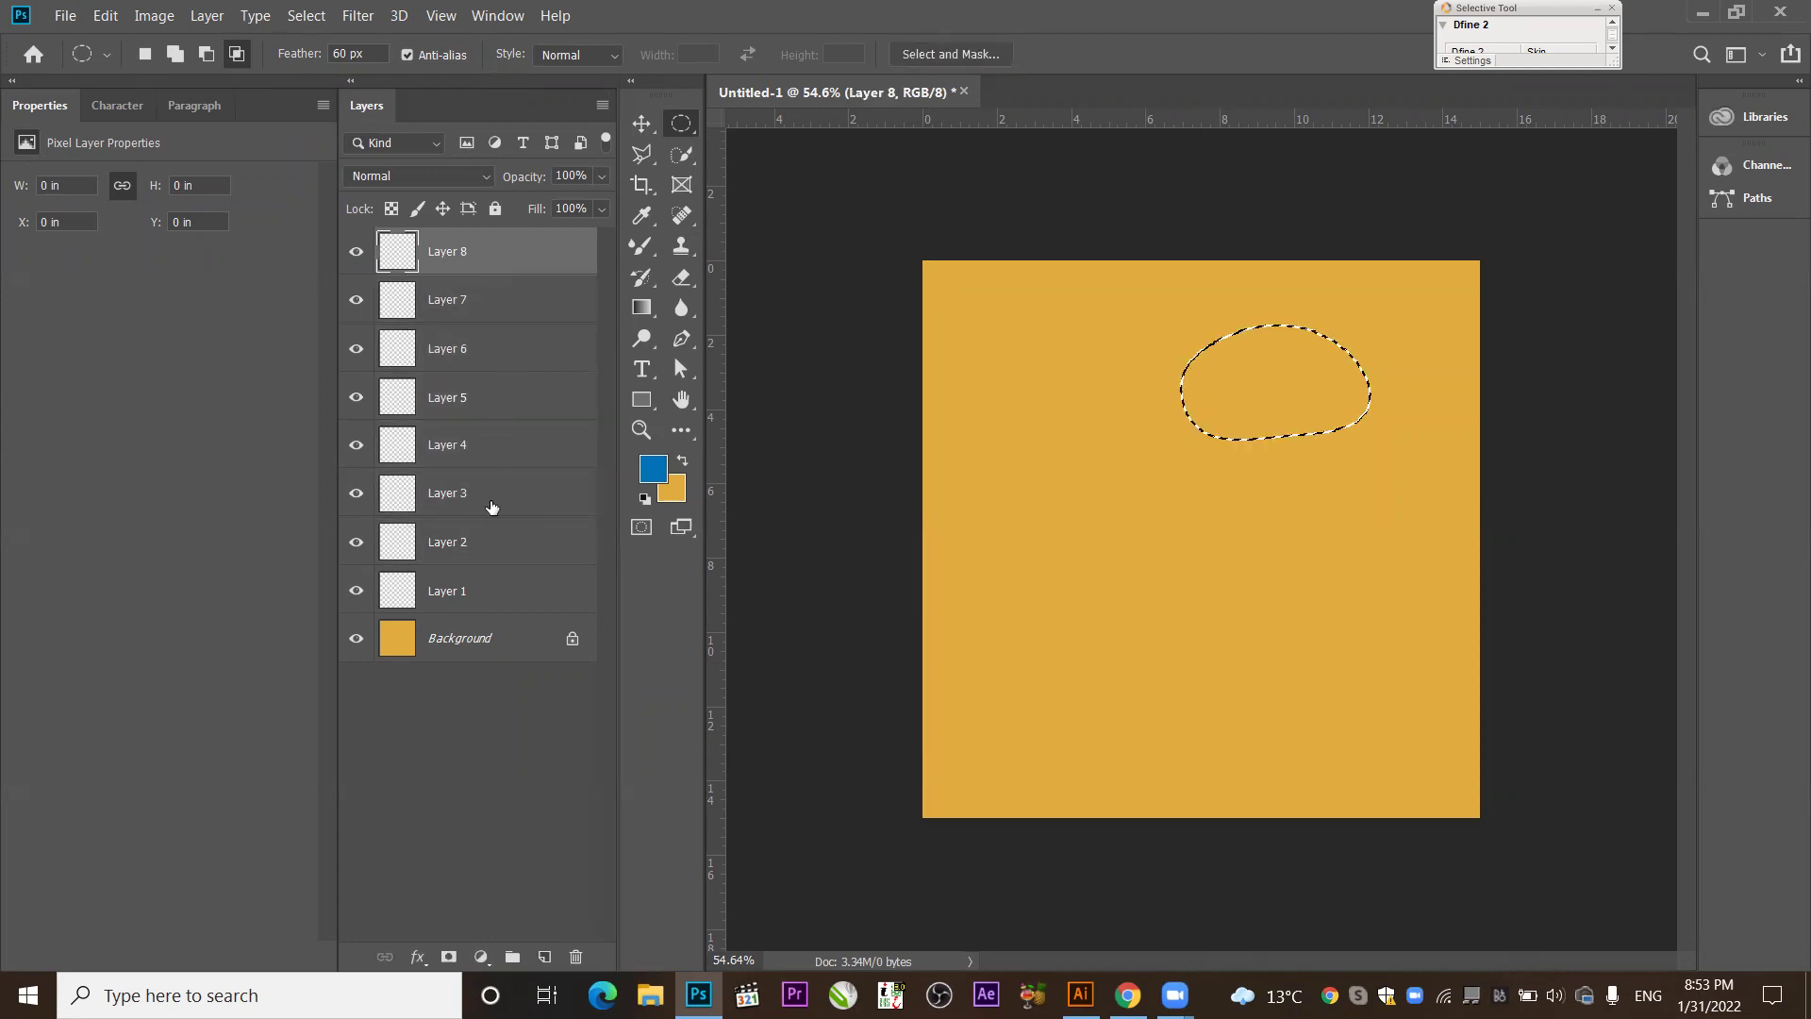
left_click(480, 550, "shift")
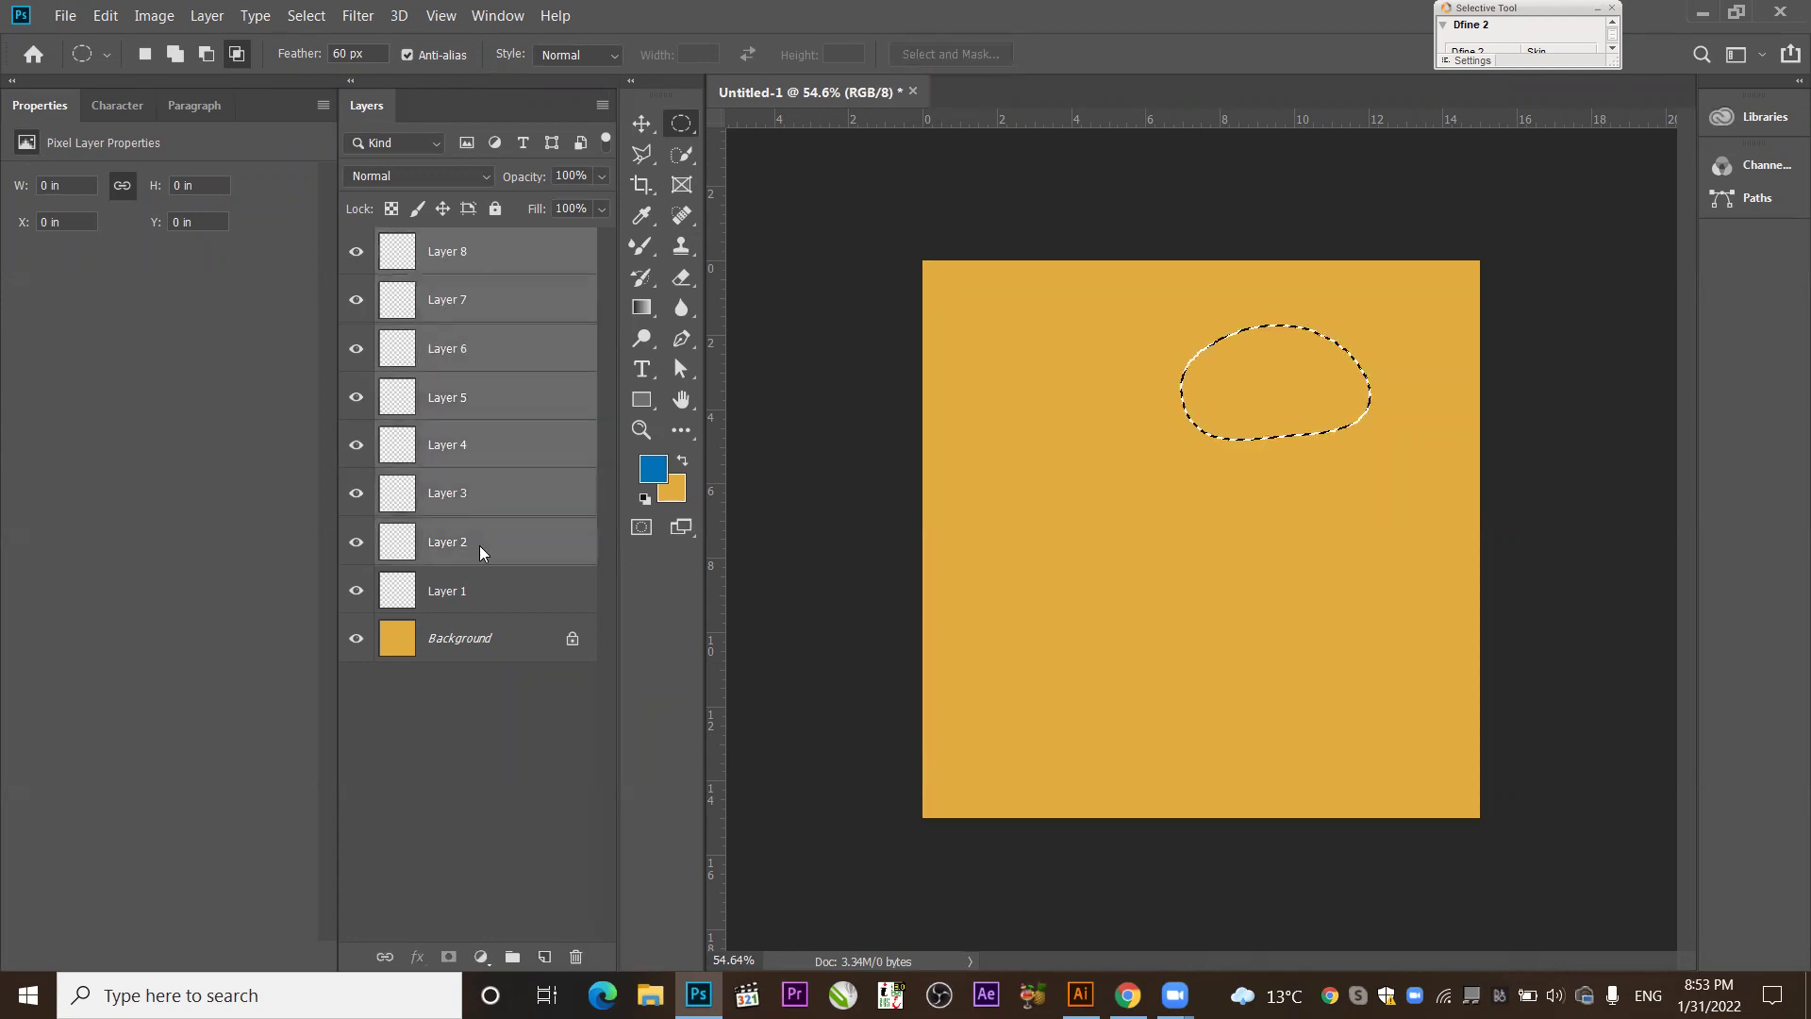
left_click(472, 337)
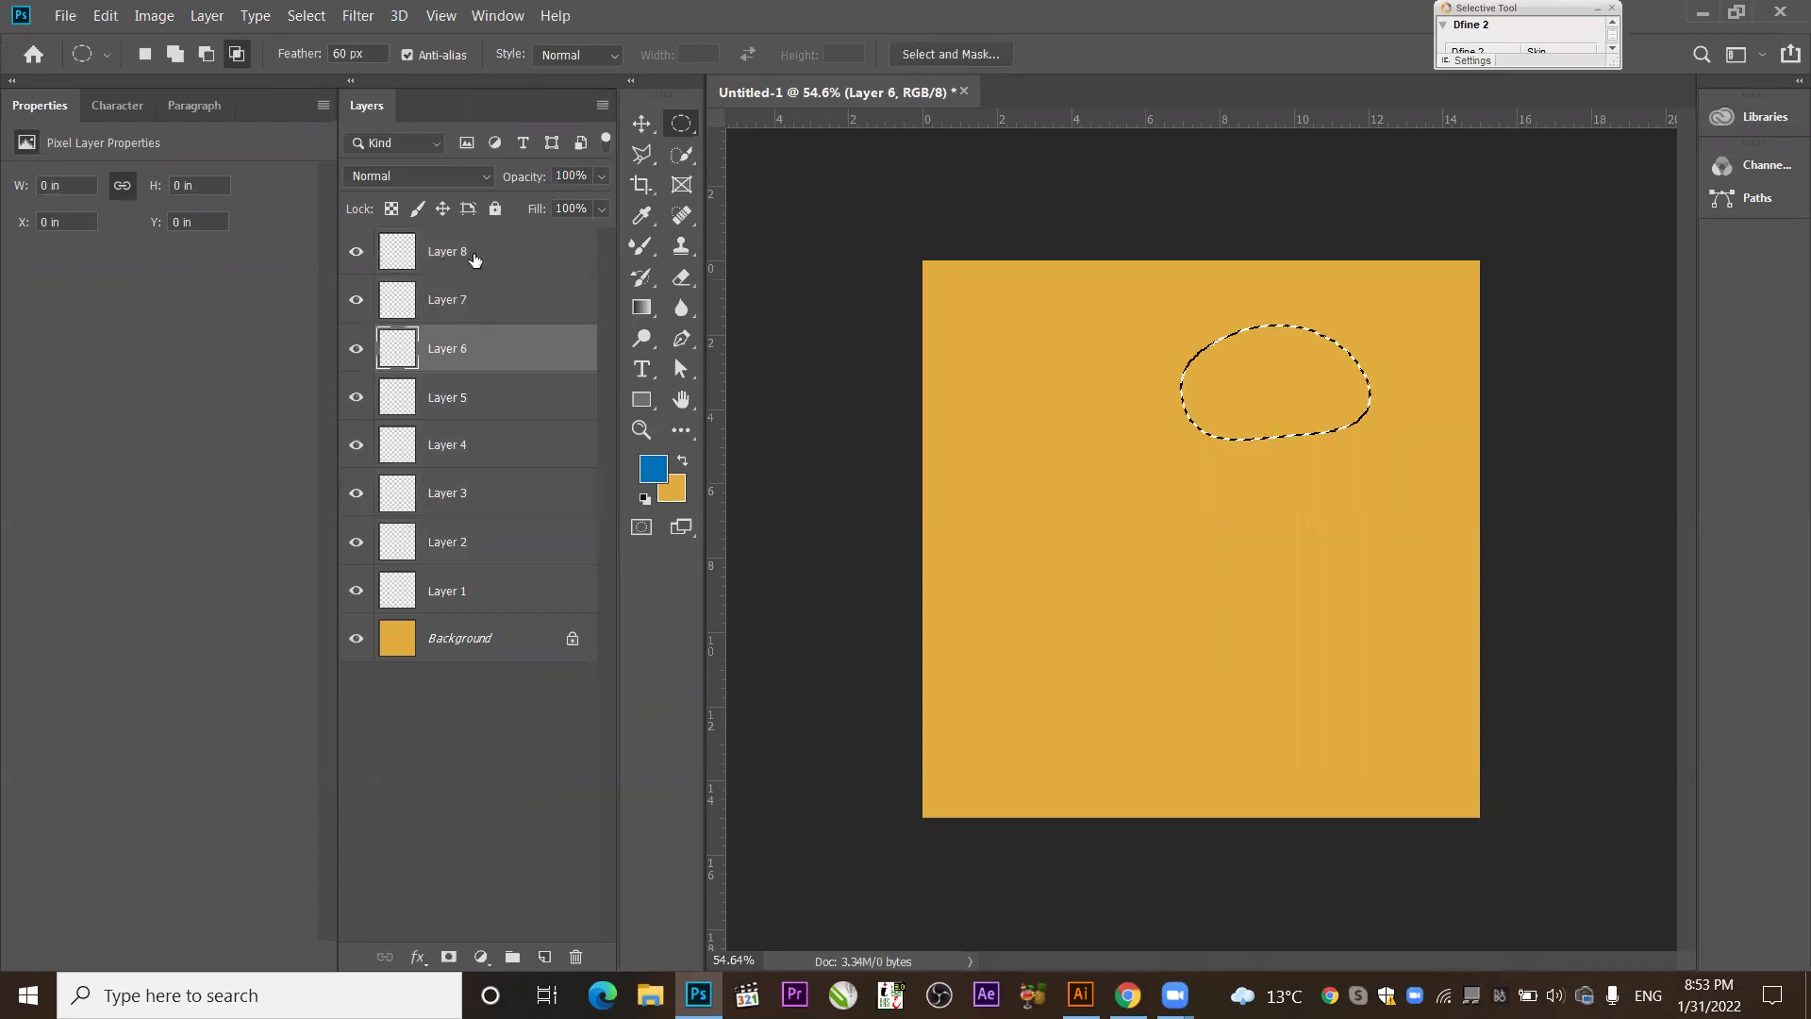
left_click(474, 259)
left_click(488, 547, "shift")
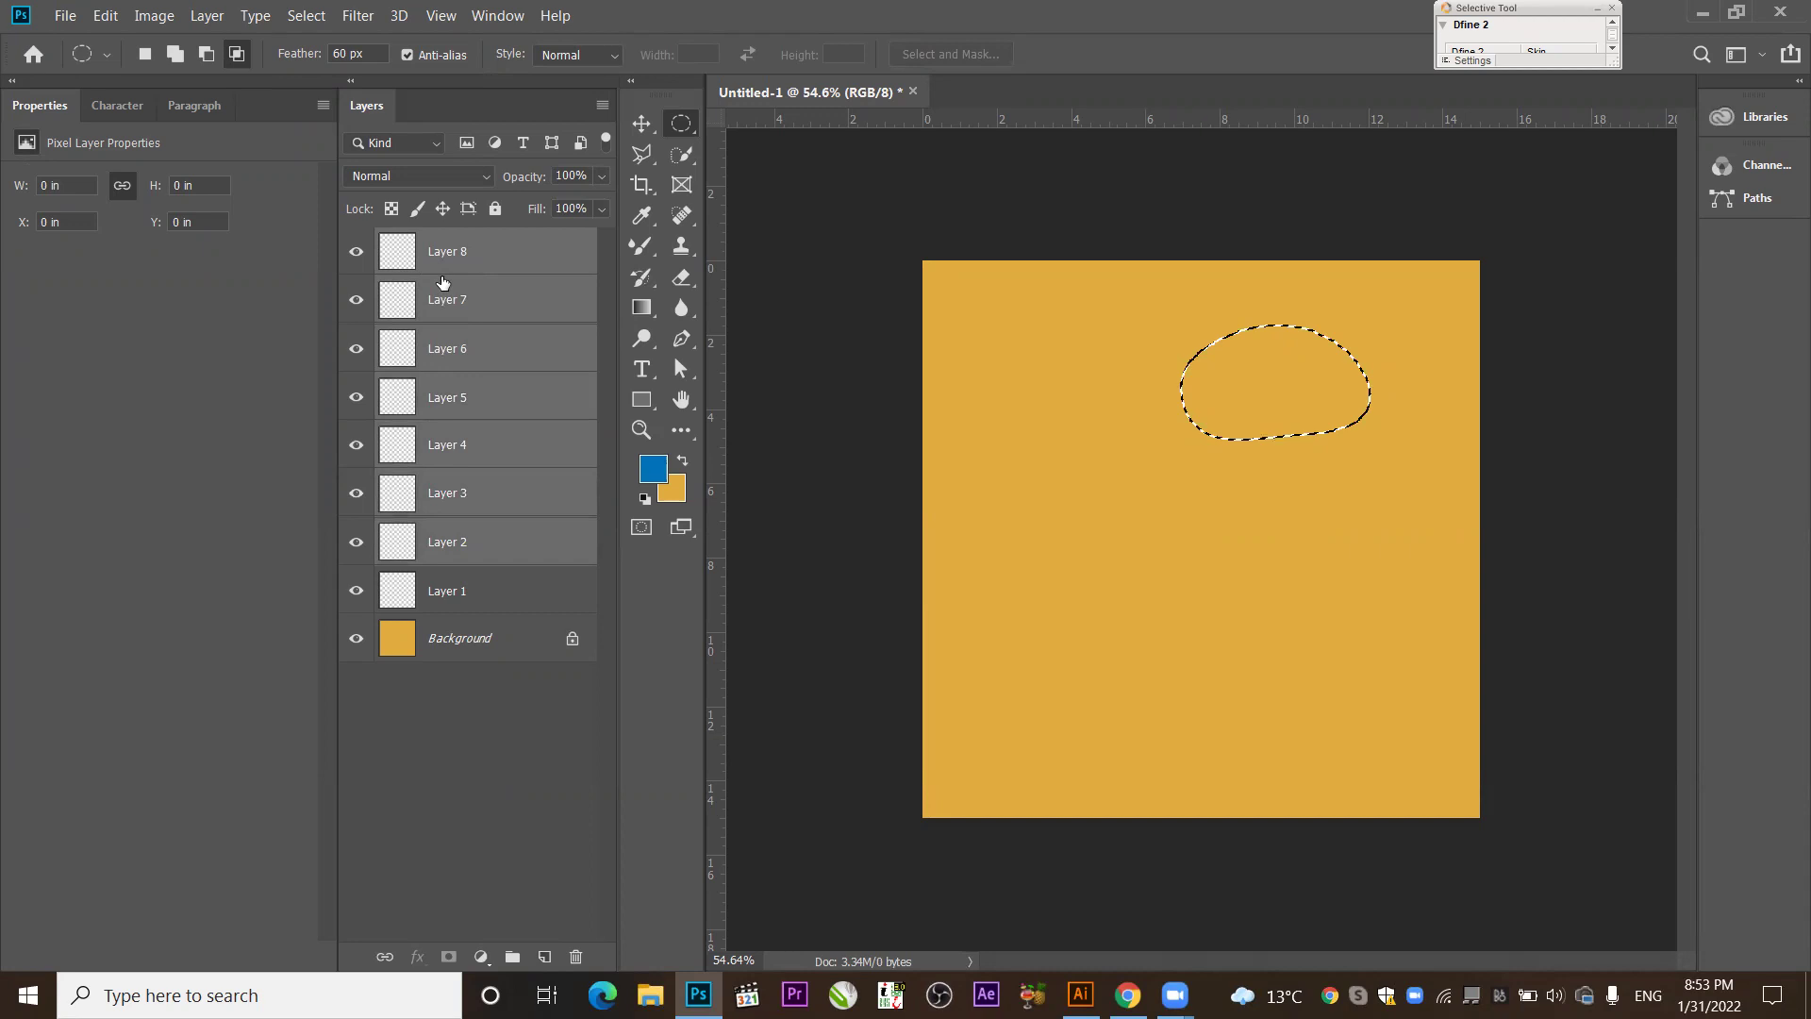
left_click_drag(442, 281, 576, 954)
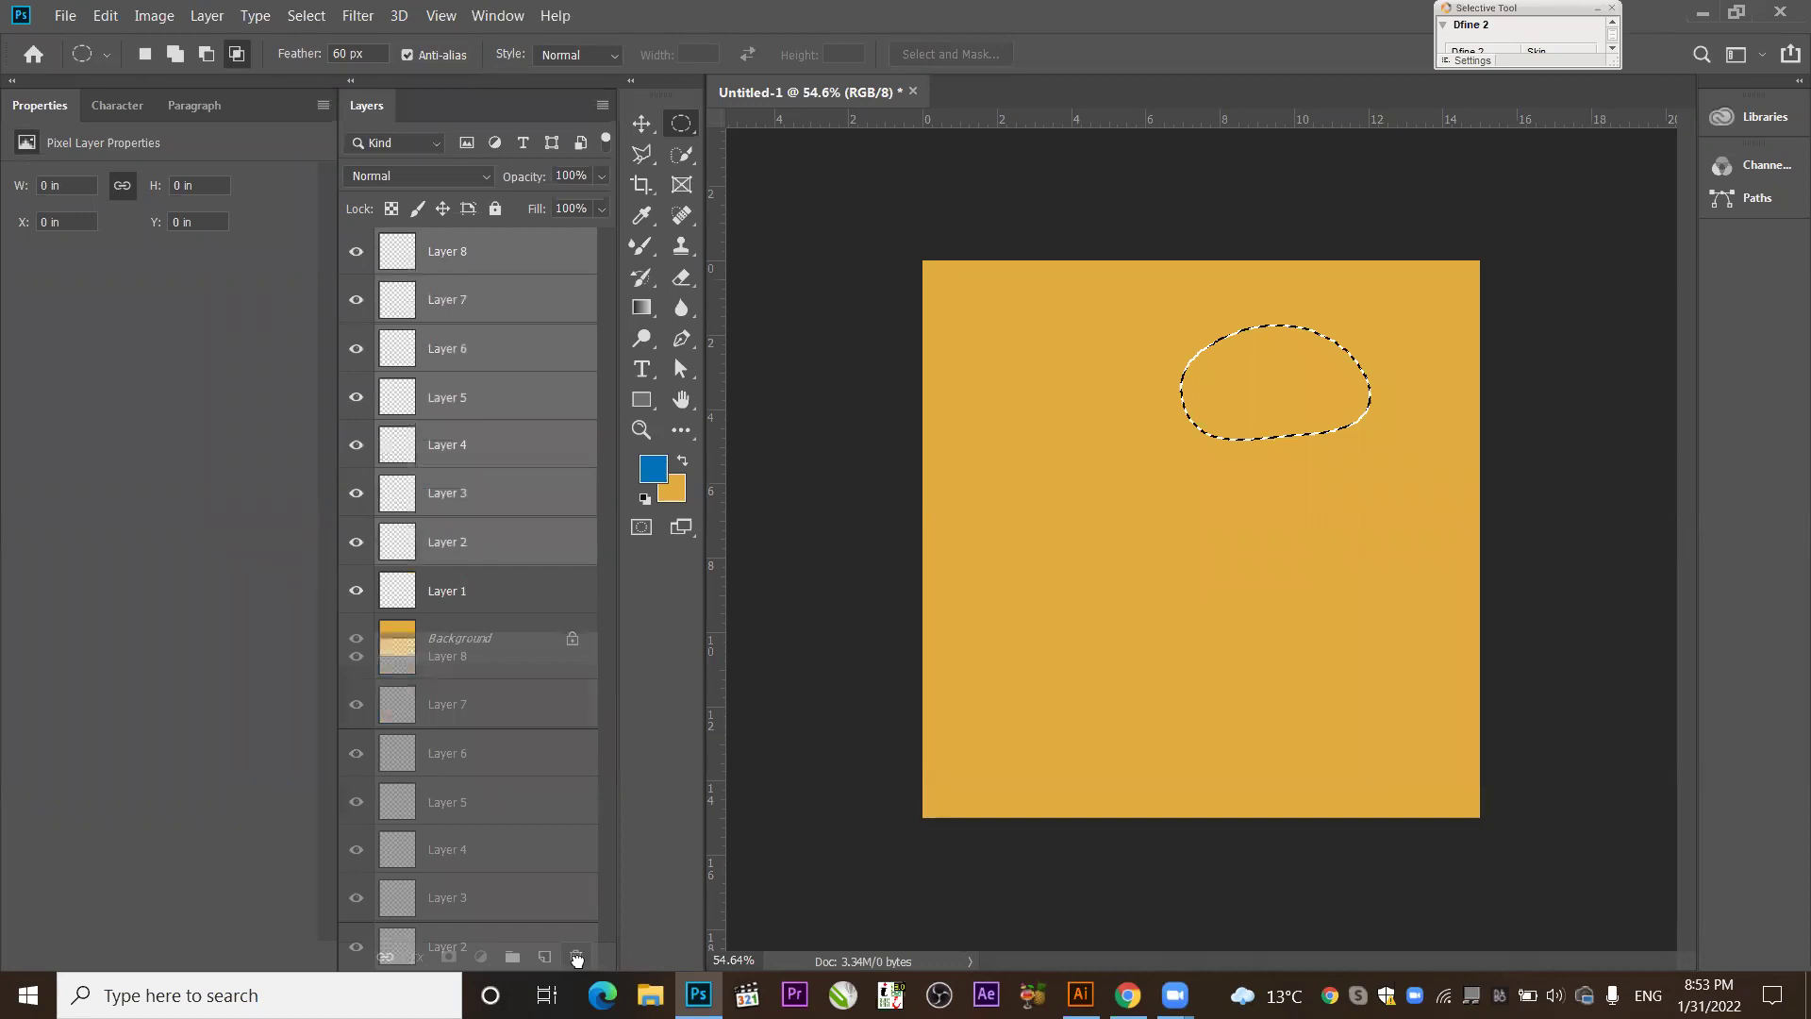
Finish deleting the selected extra layers and set the background color to the darker gold #bc8e2c.
left_click_drag(577, 959, 577, 957)
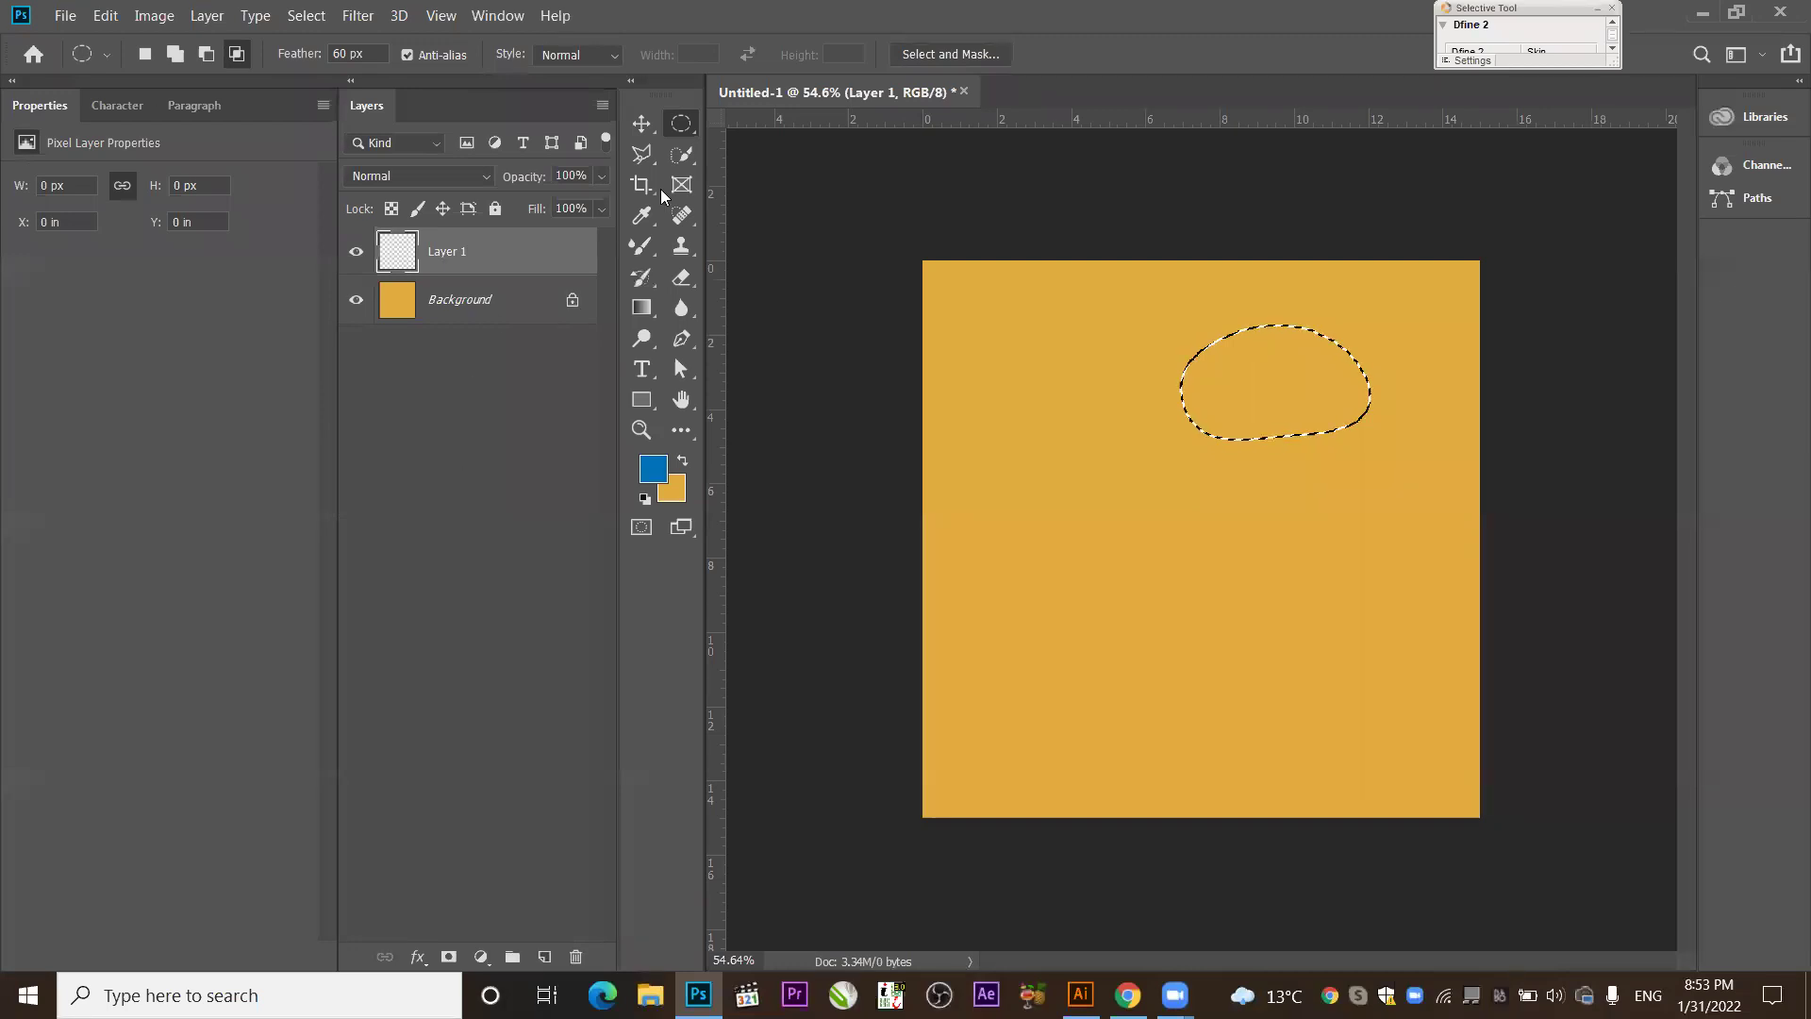
left_click(671, 493)
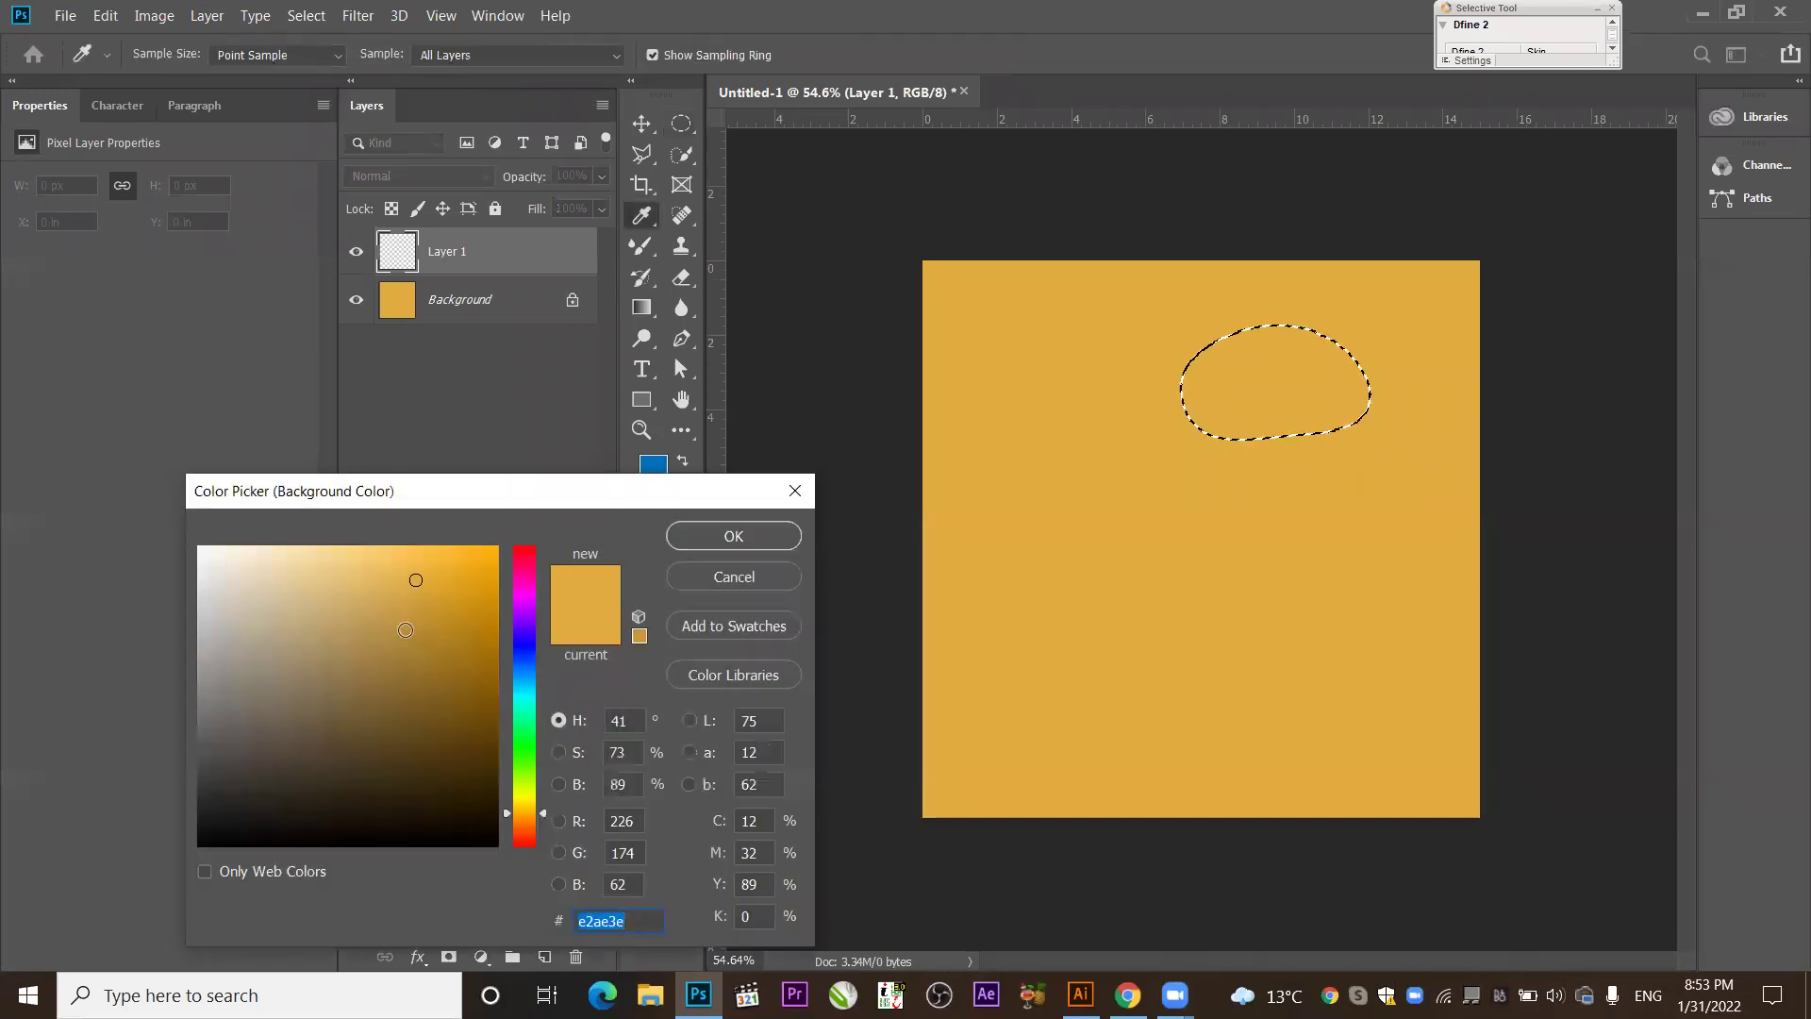
left_click(426, 622)
left_click(429, 625)
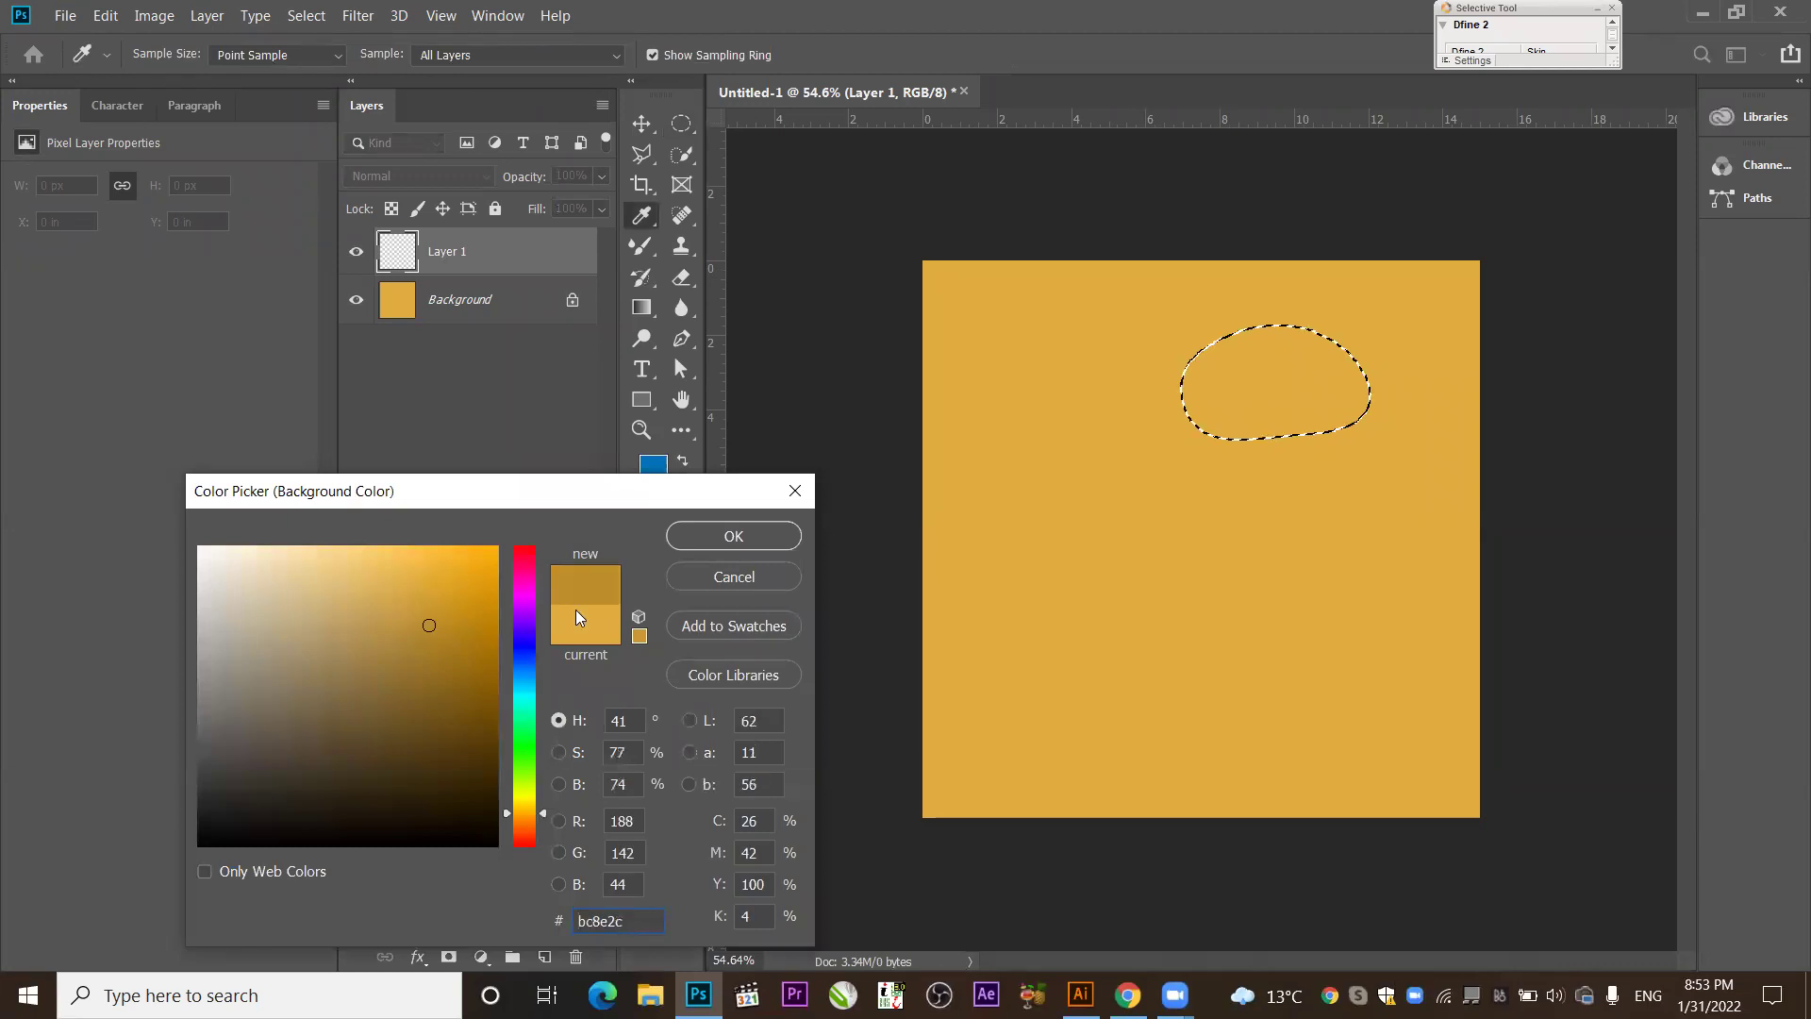
left_click(715, 535)
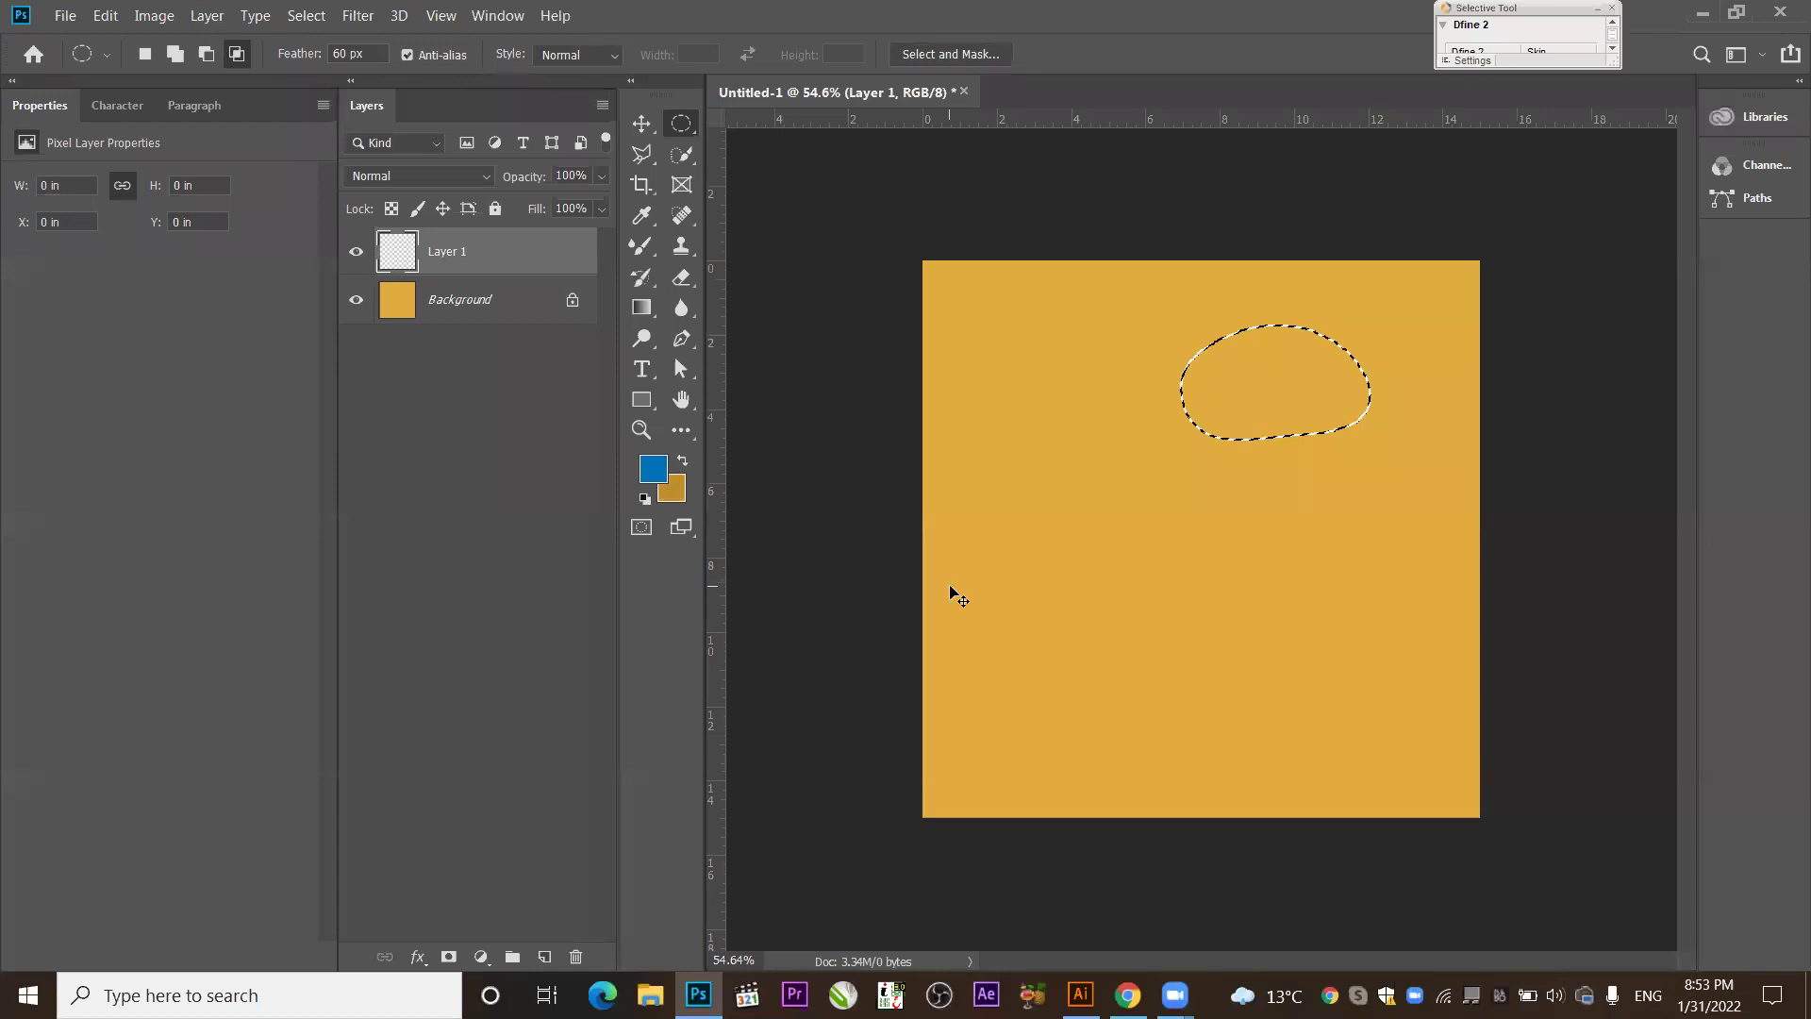
Fill the feathered selection on Layer 1 with the background color, previewing it deselected before restoring the selection.
key("ctrl+BackSpace")
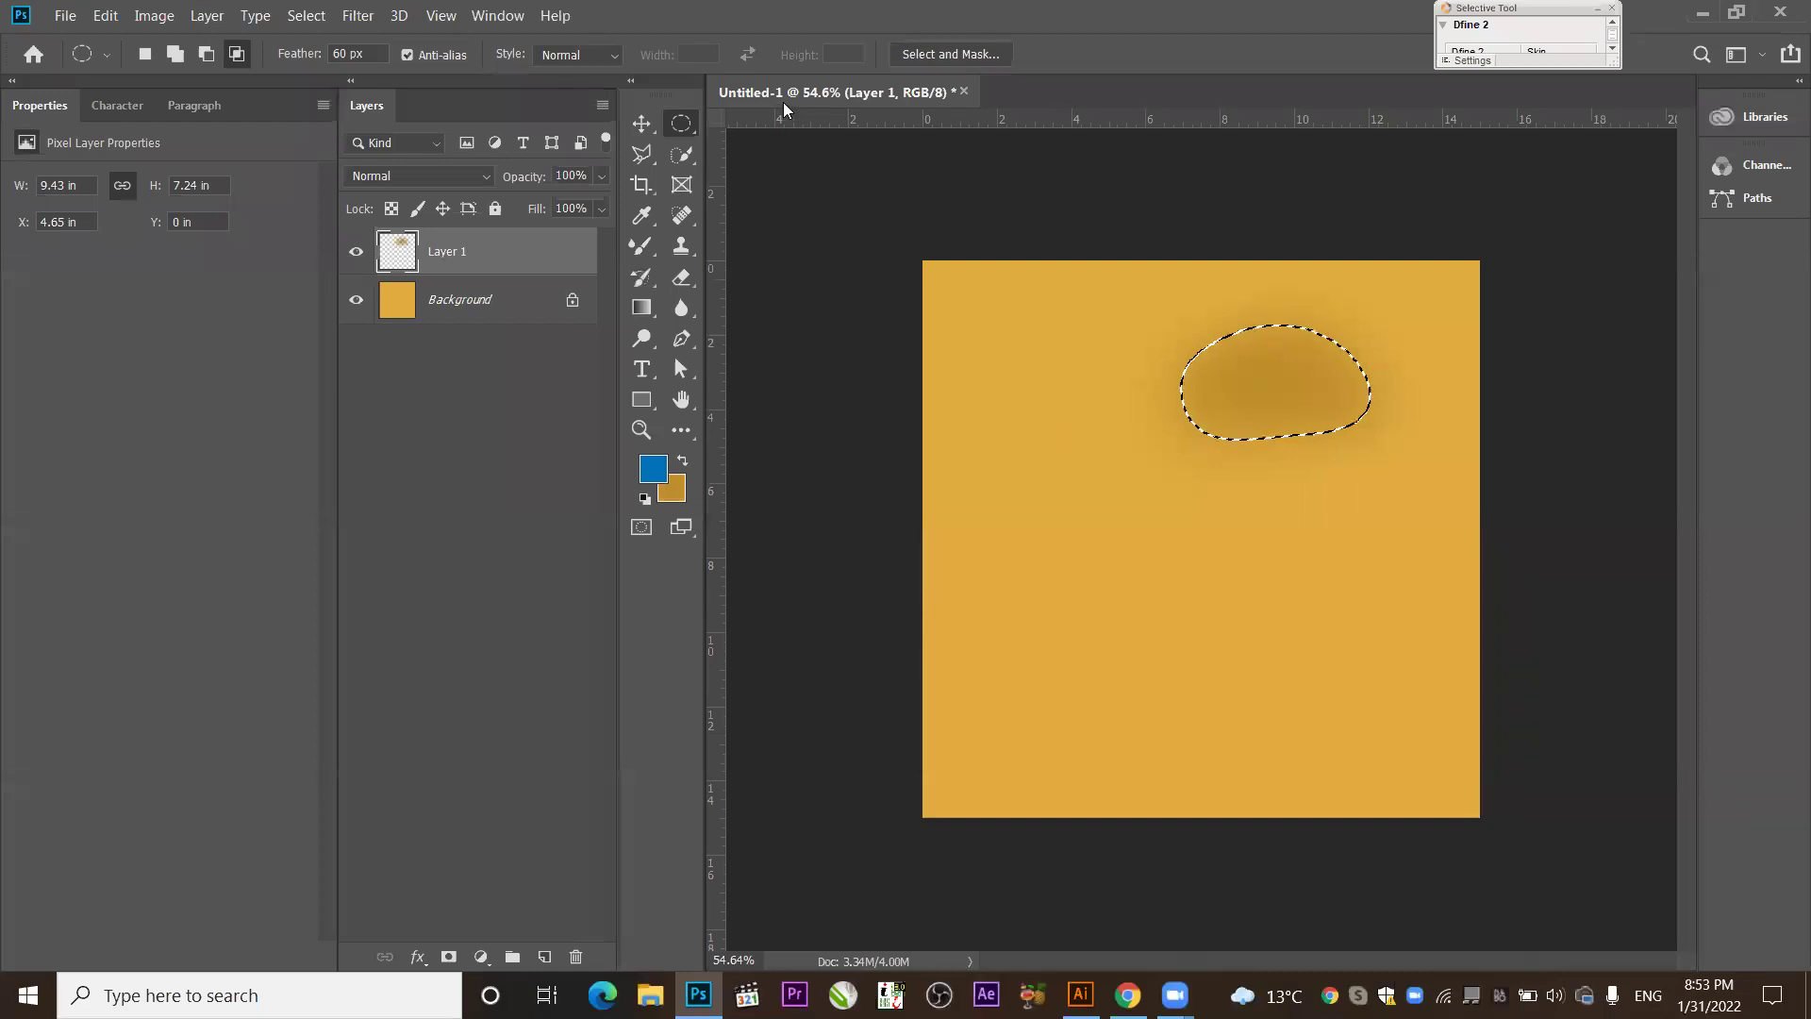
key("ctrl+d")
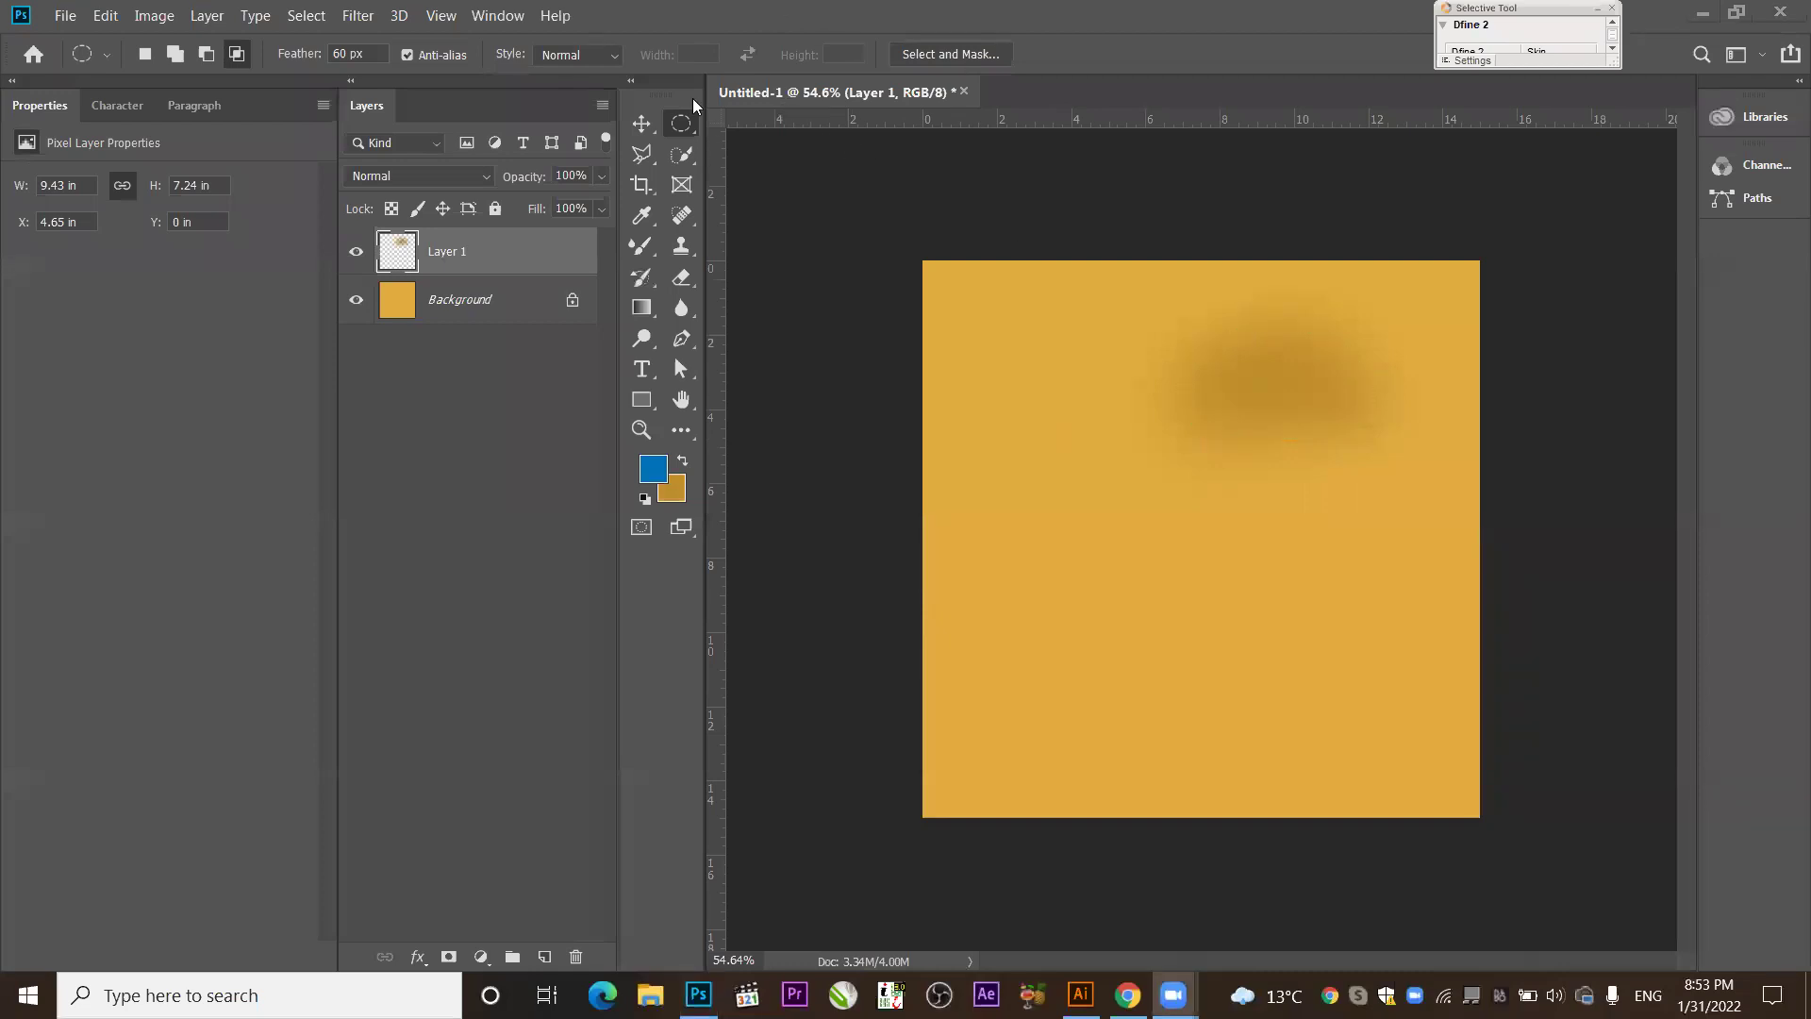
key("ctrl+z")
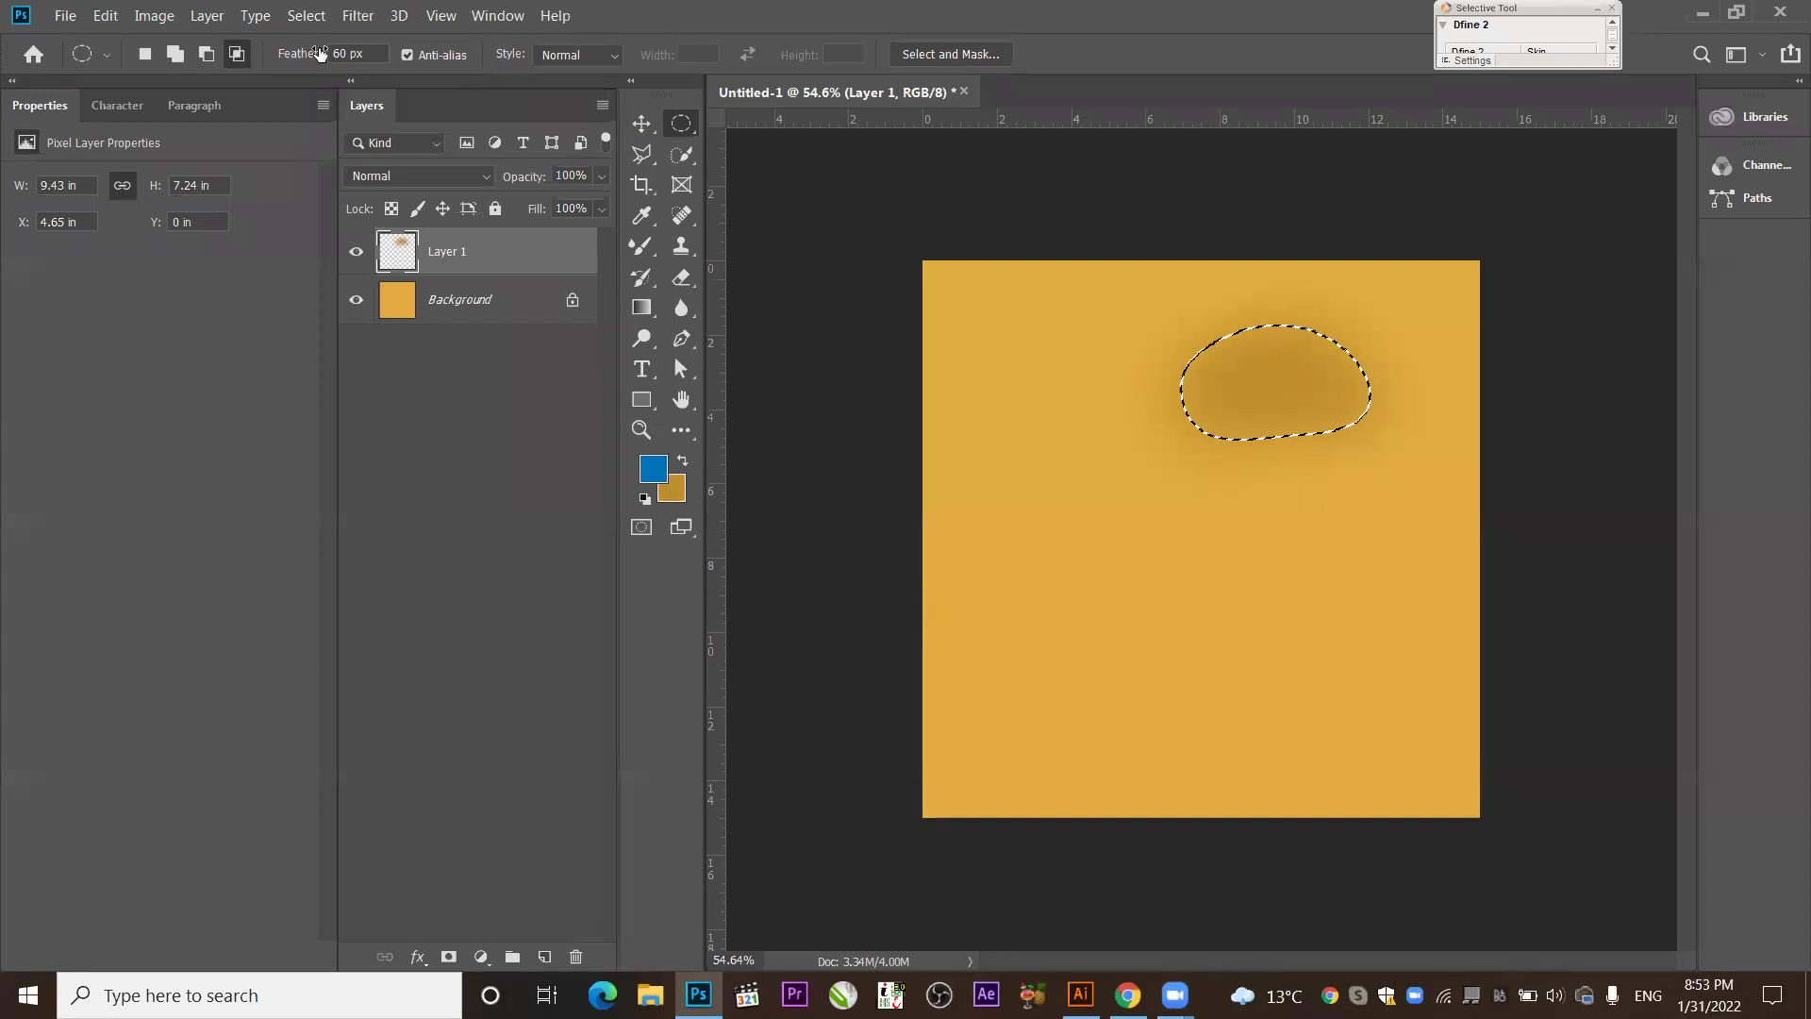
Set the marquee feather to 0 px and add a new empty layer above Layer 1.
left_click(345, 53)
type("0")
left_click(544, 957)
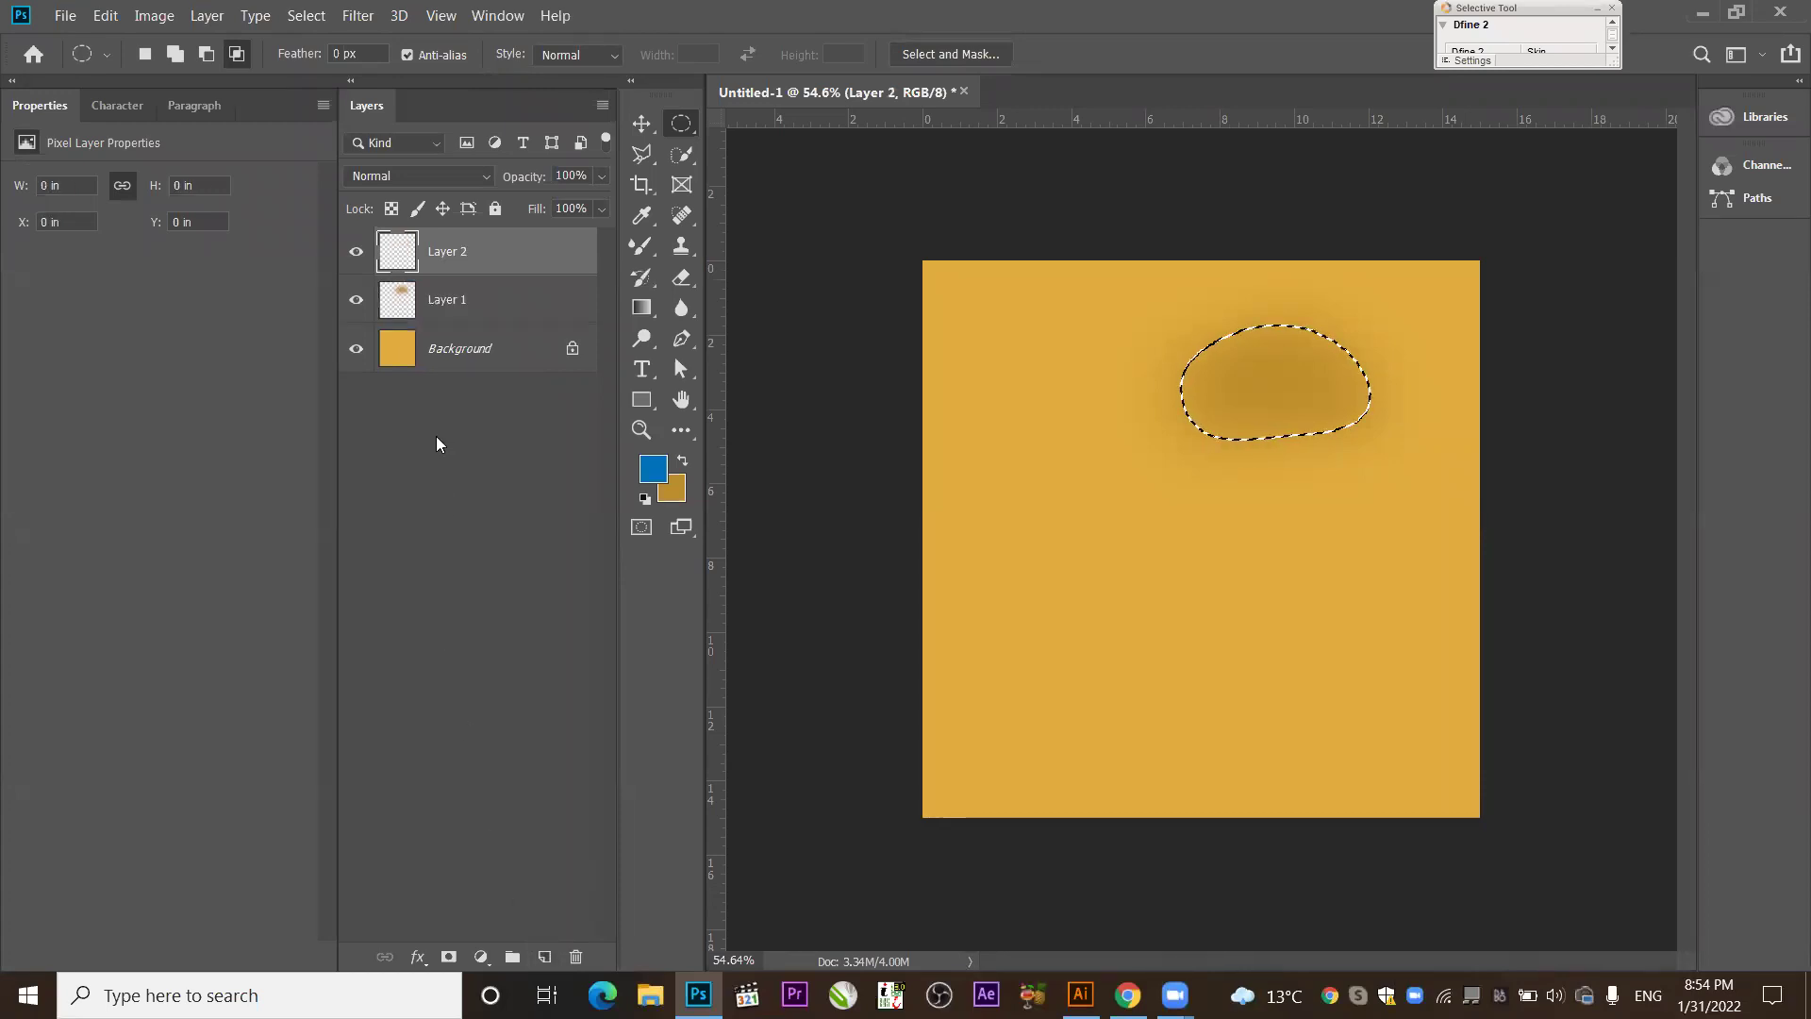
Fill the selection on Layer 2 with the background color and hide Layer 1.
key("ctrl+BackSpace")
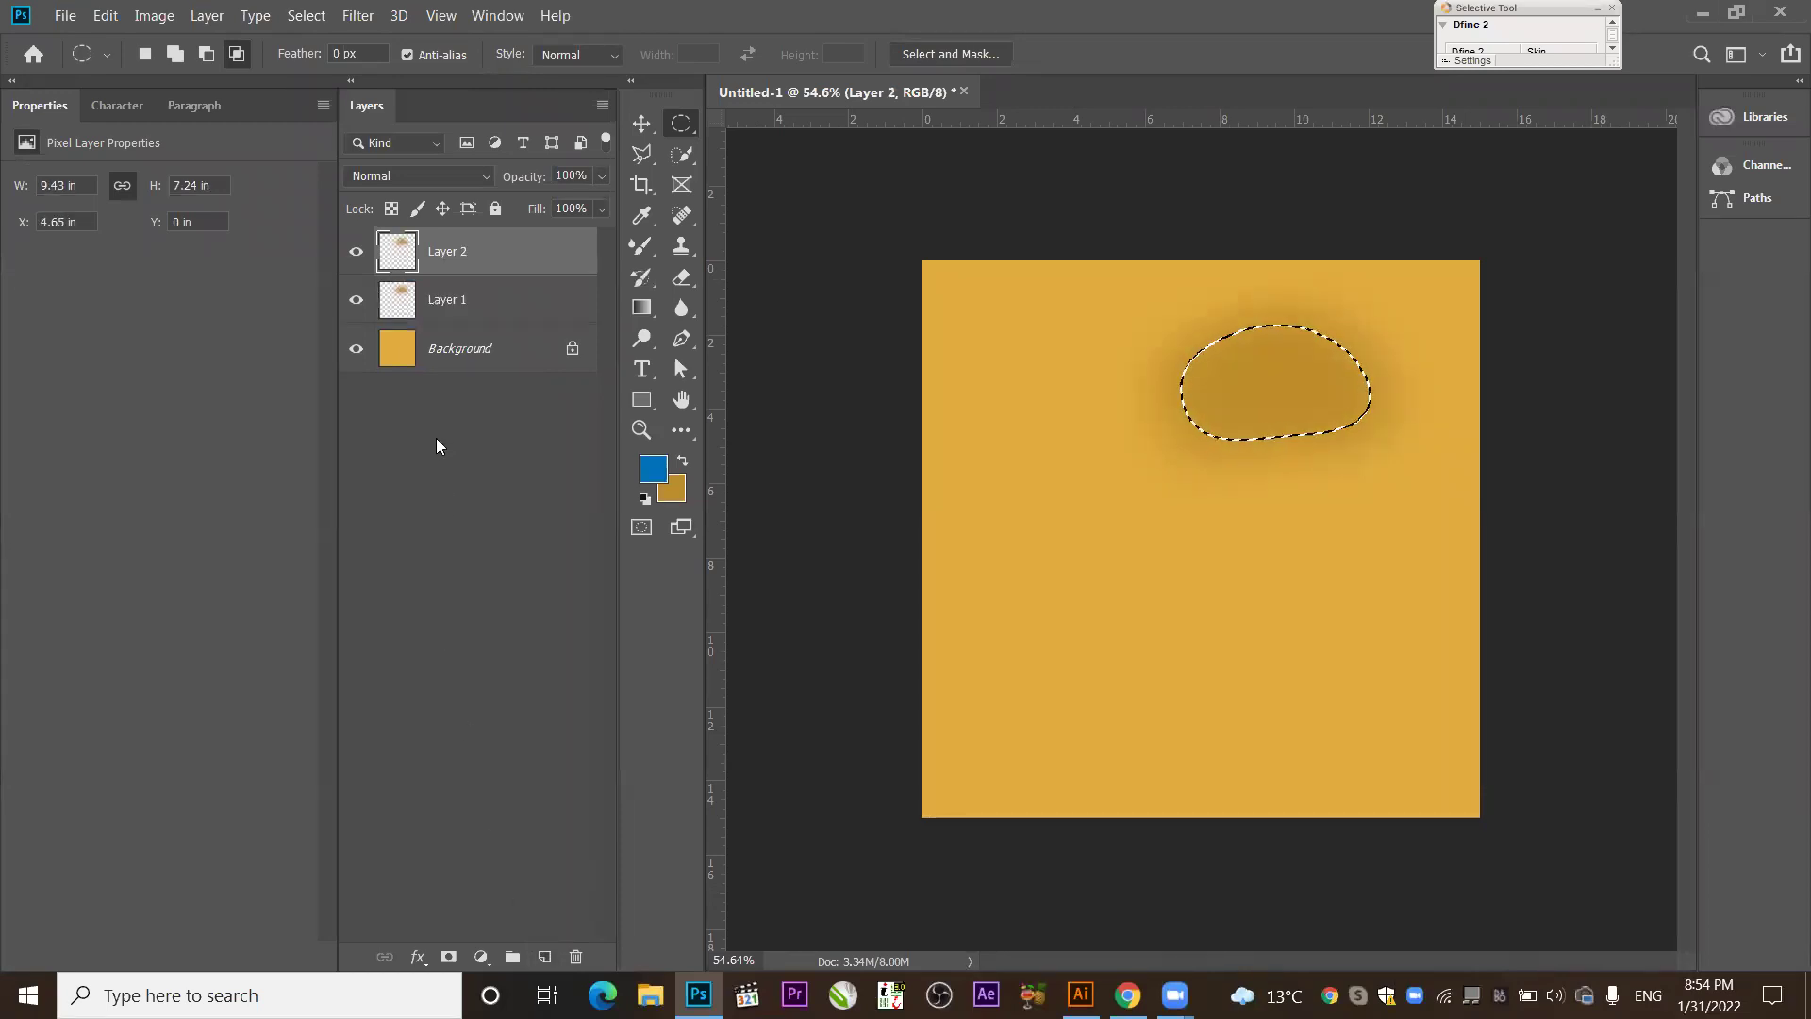
key("ctrl+z")
left_click(358, 299)
left_click(356, 299)
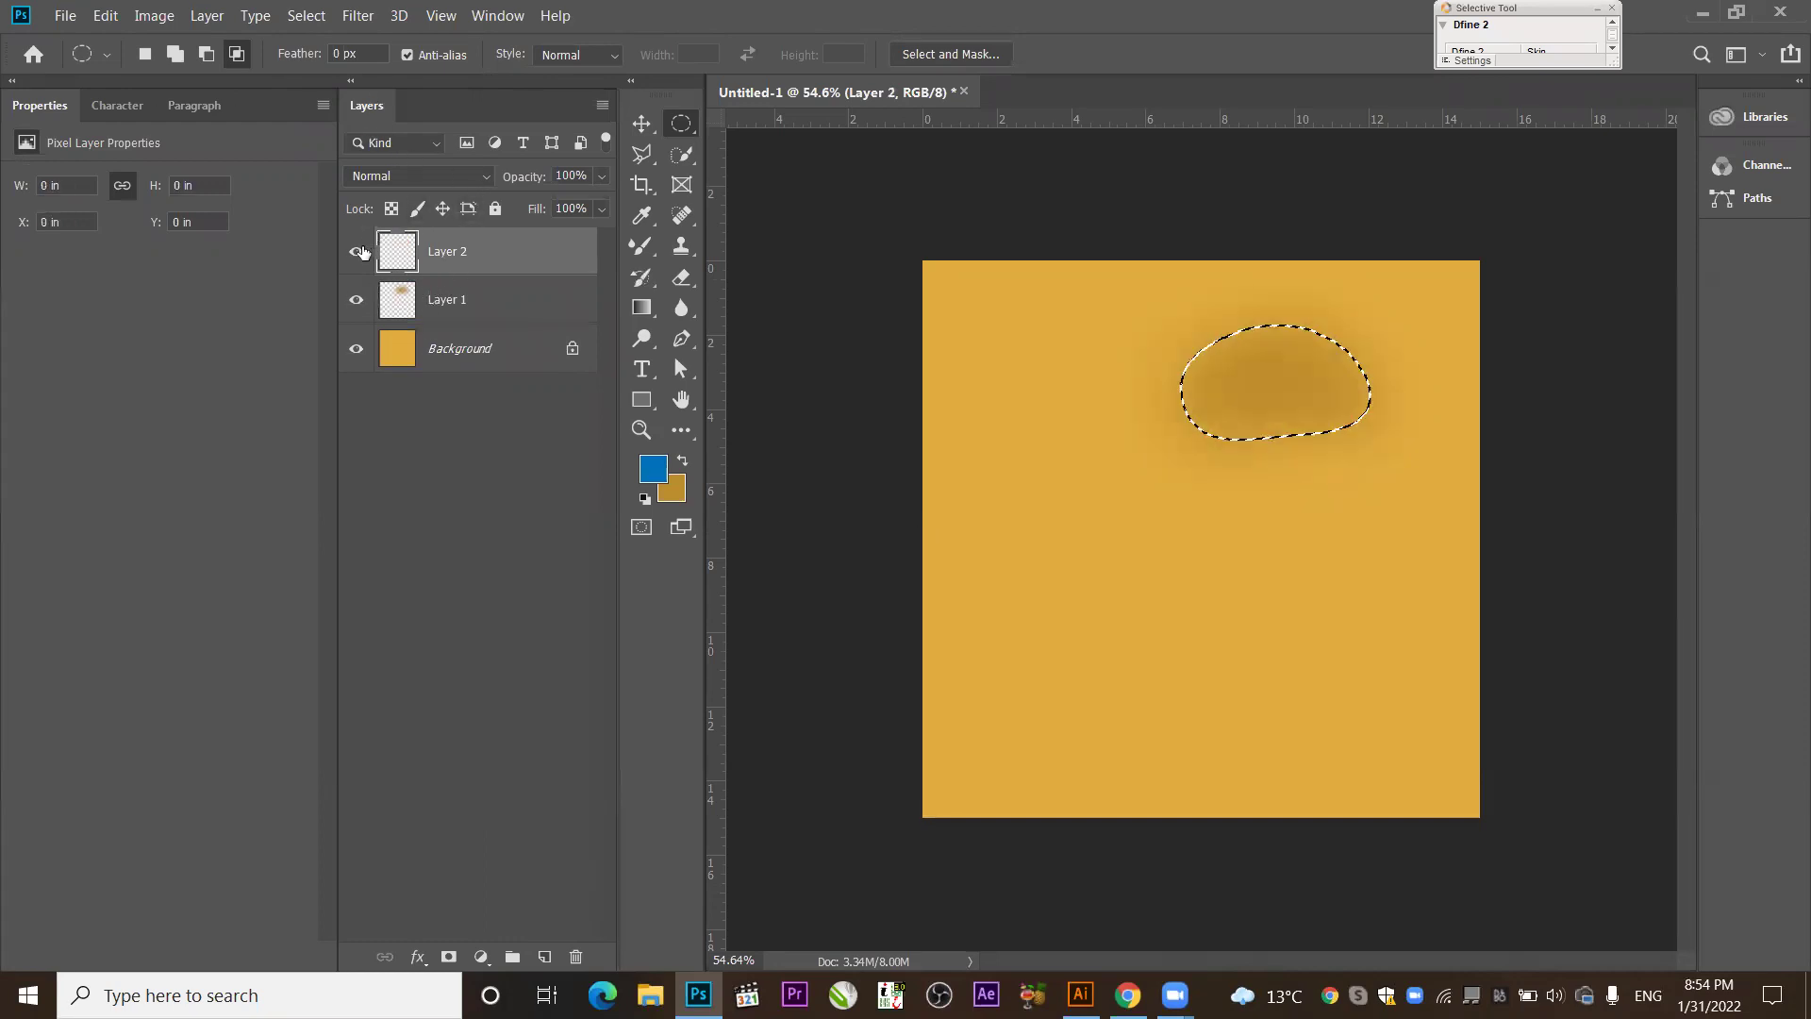
key("ctrl+BackSpace")
left_click(356, 299)
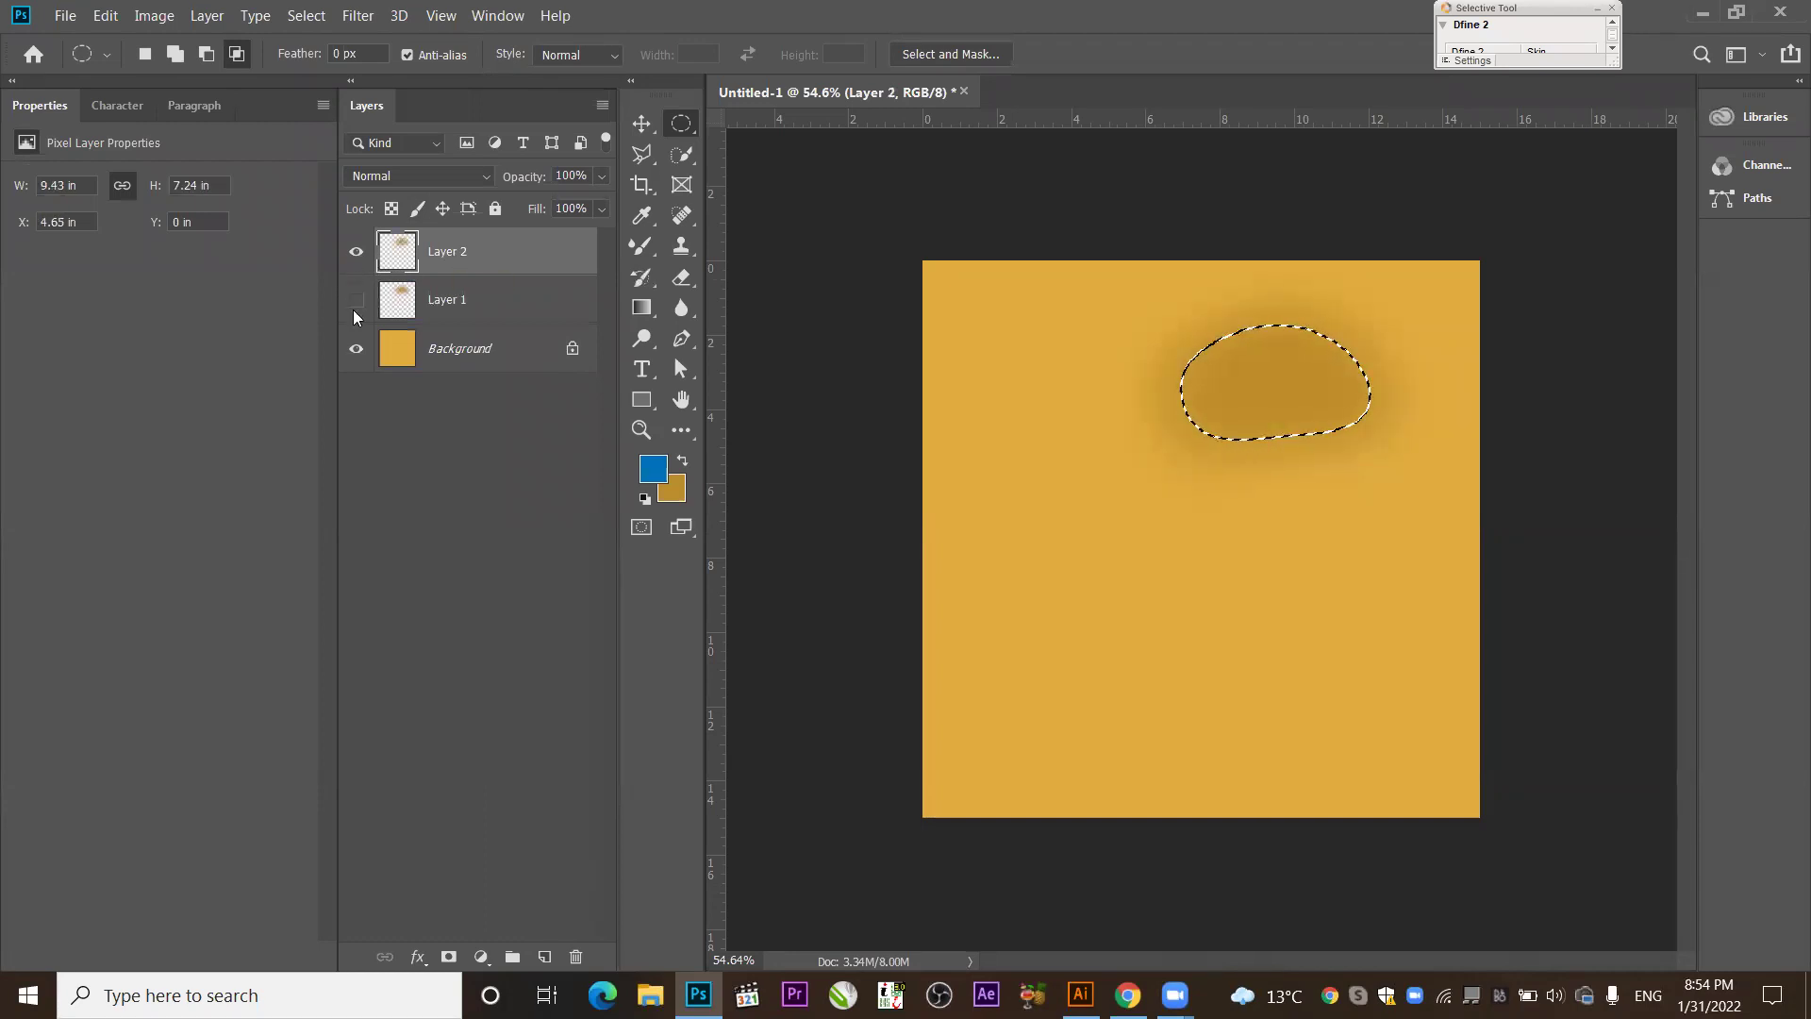
Move Layer 2's soft dark shape toward the canvas center, to about X 2.35 in and Y 2.67 in.
left_click(643, 125)
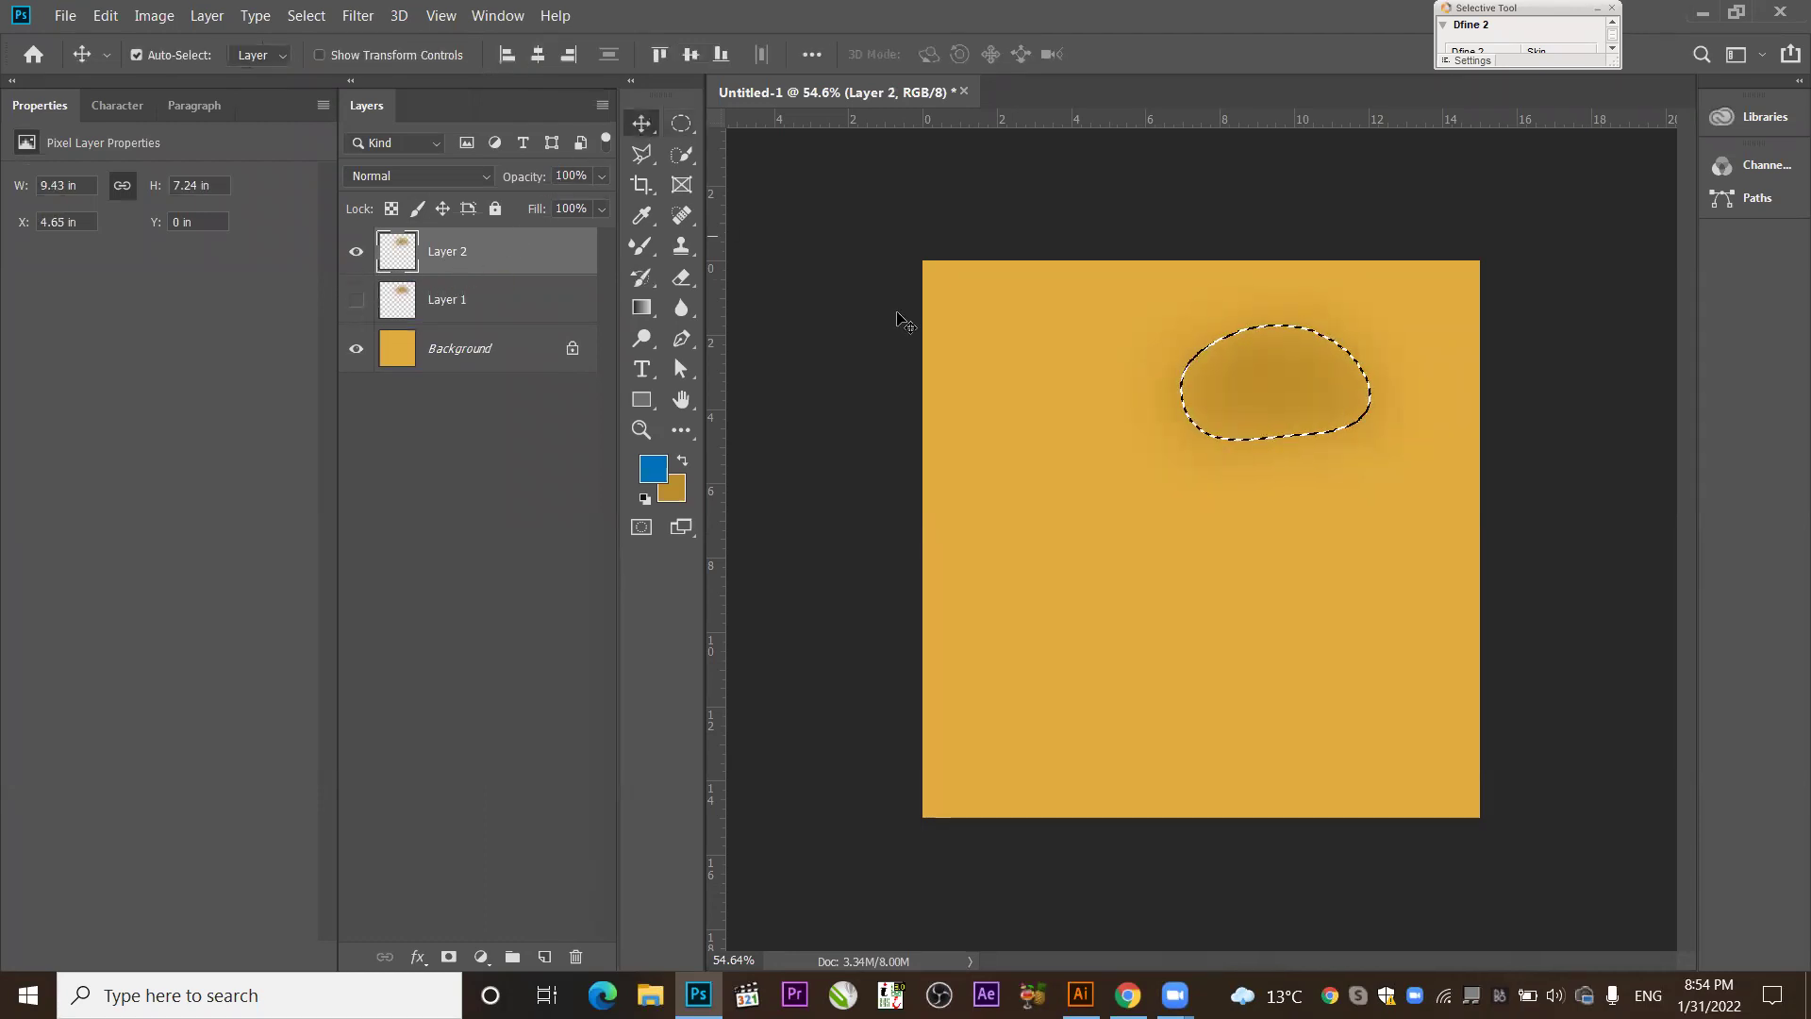
left_click_drag(1288, 374, 1188, 507)
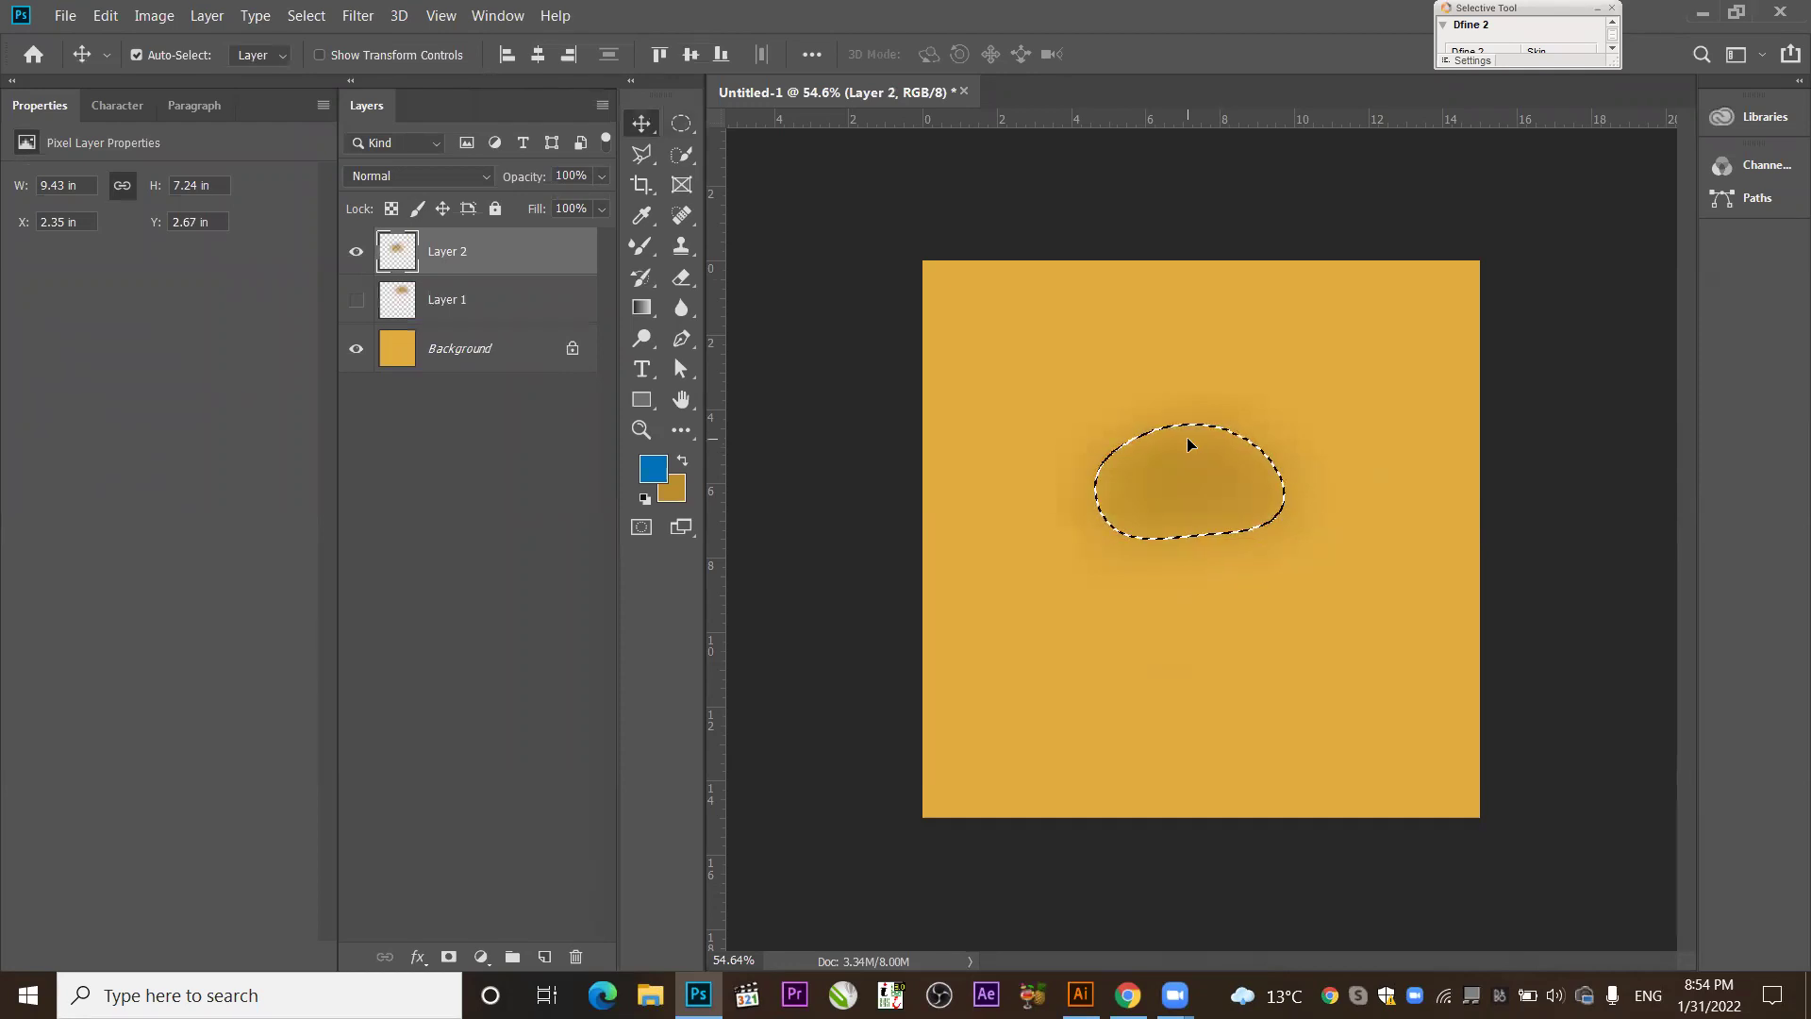
key("ctrl+d")
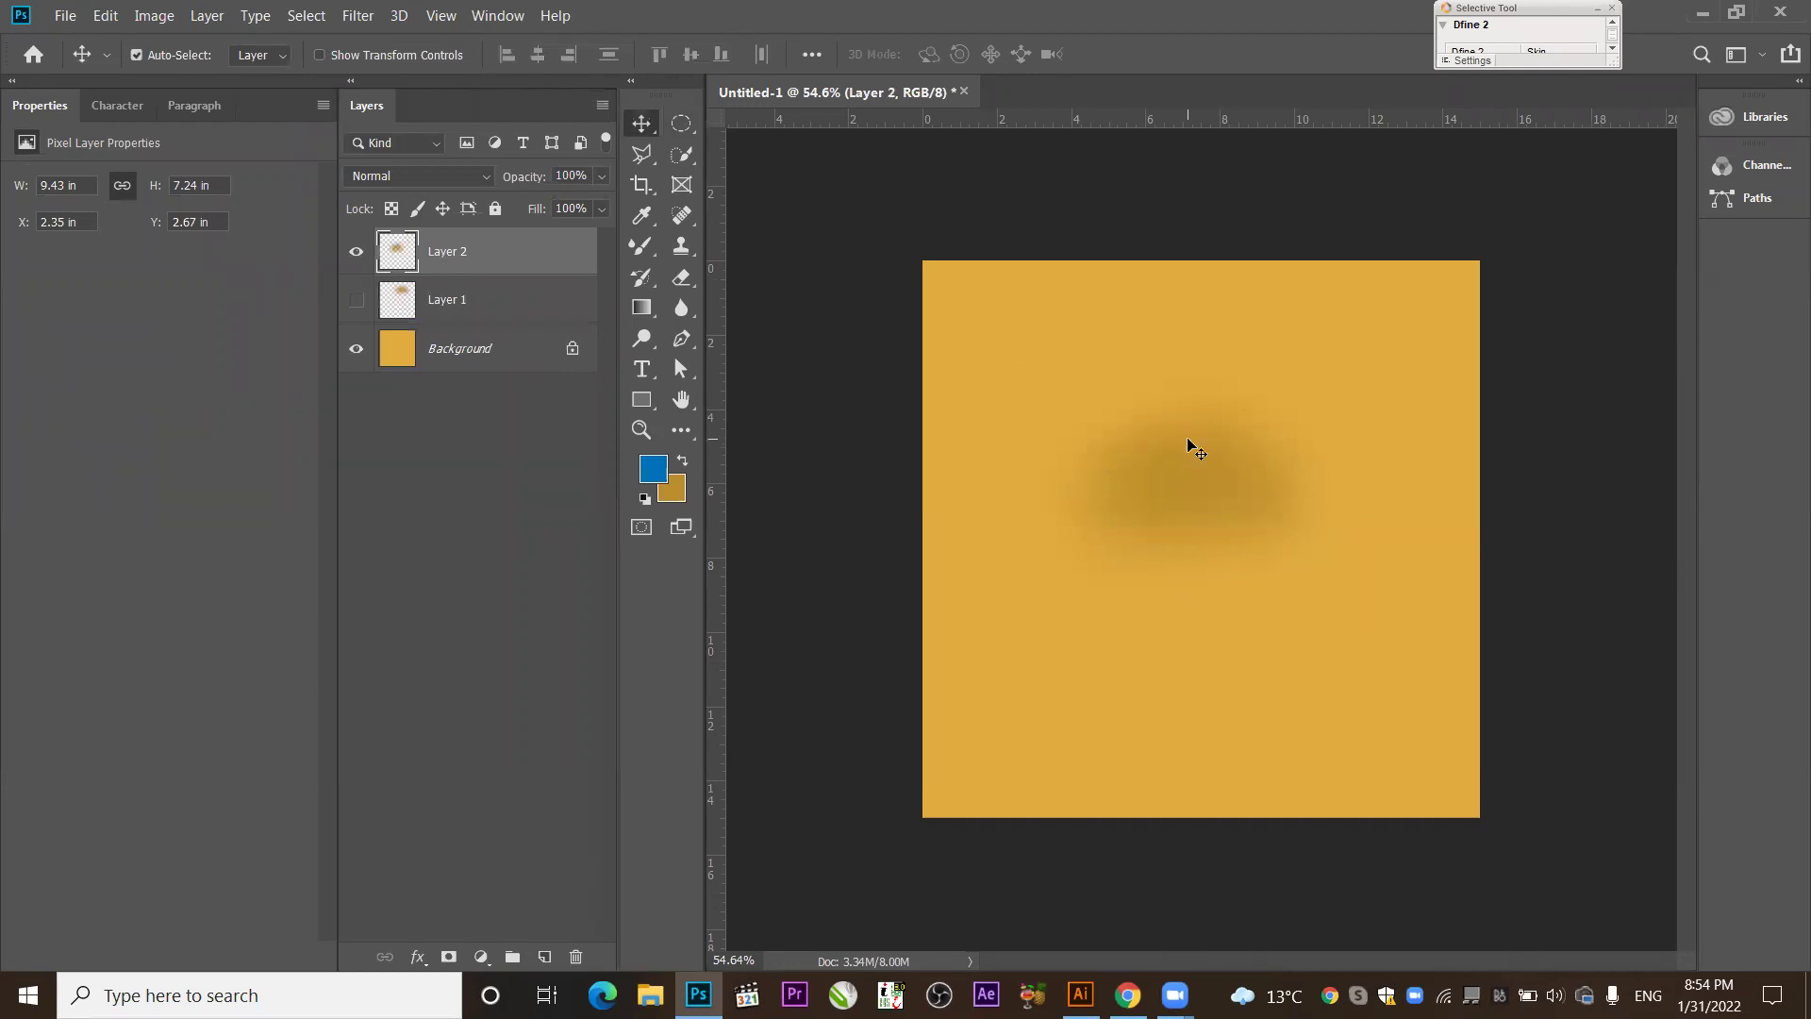
key("ctrl+z")
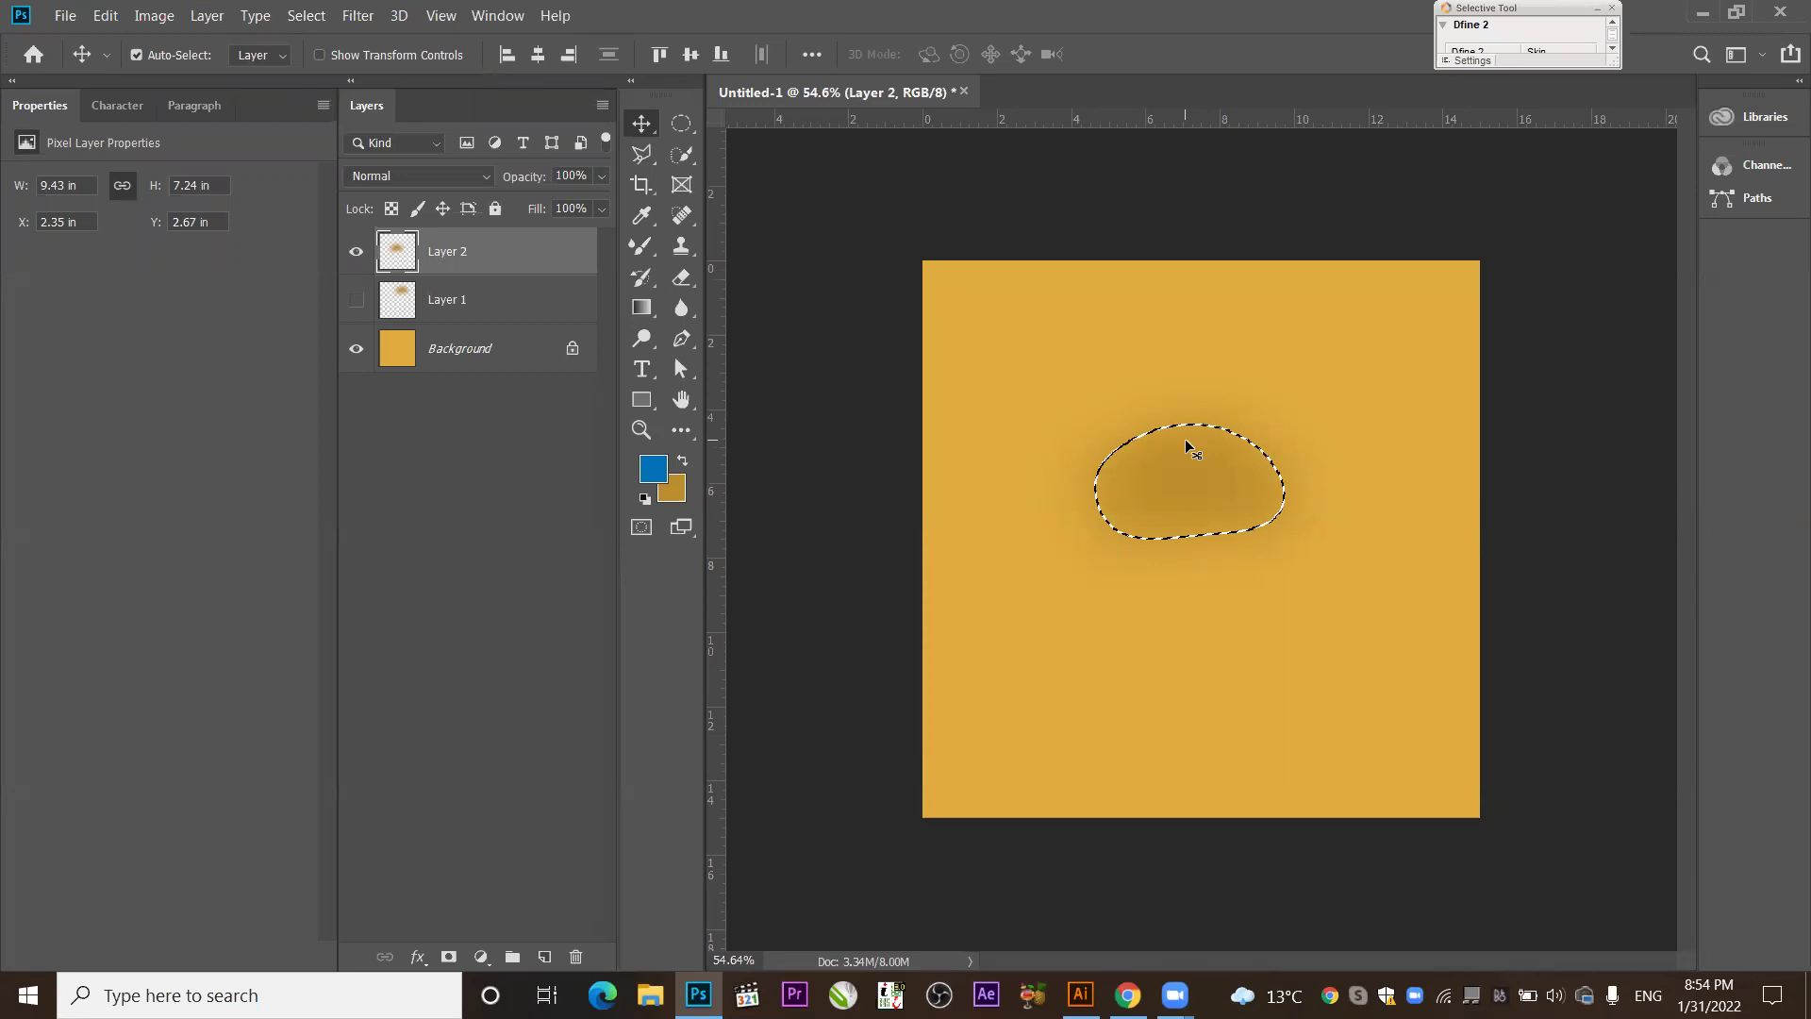
Check which layers lie under several points on and around the soft shape, and clear the selection.
right_click(1186, 442)
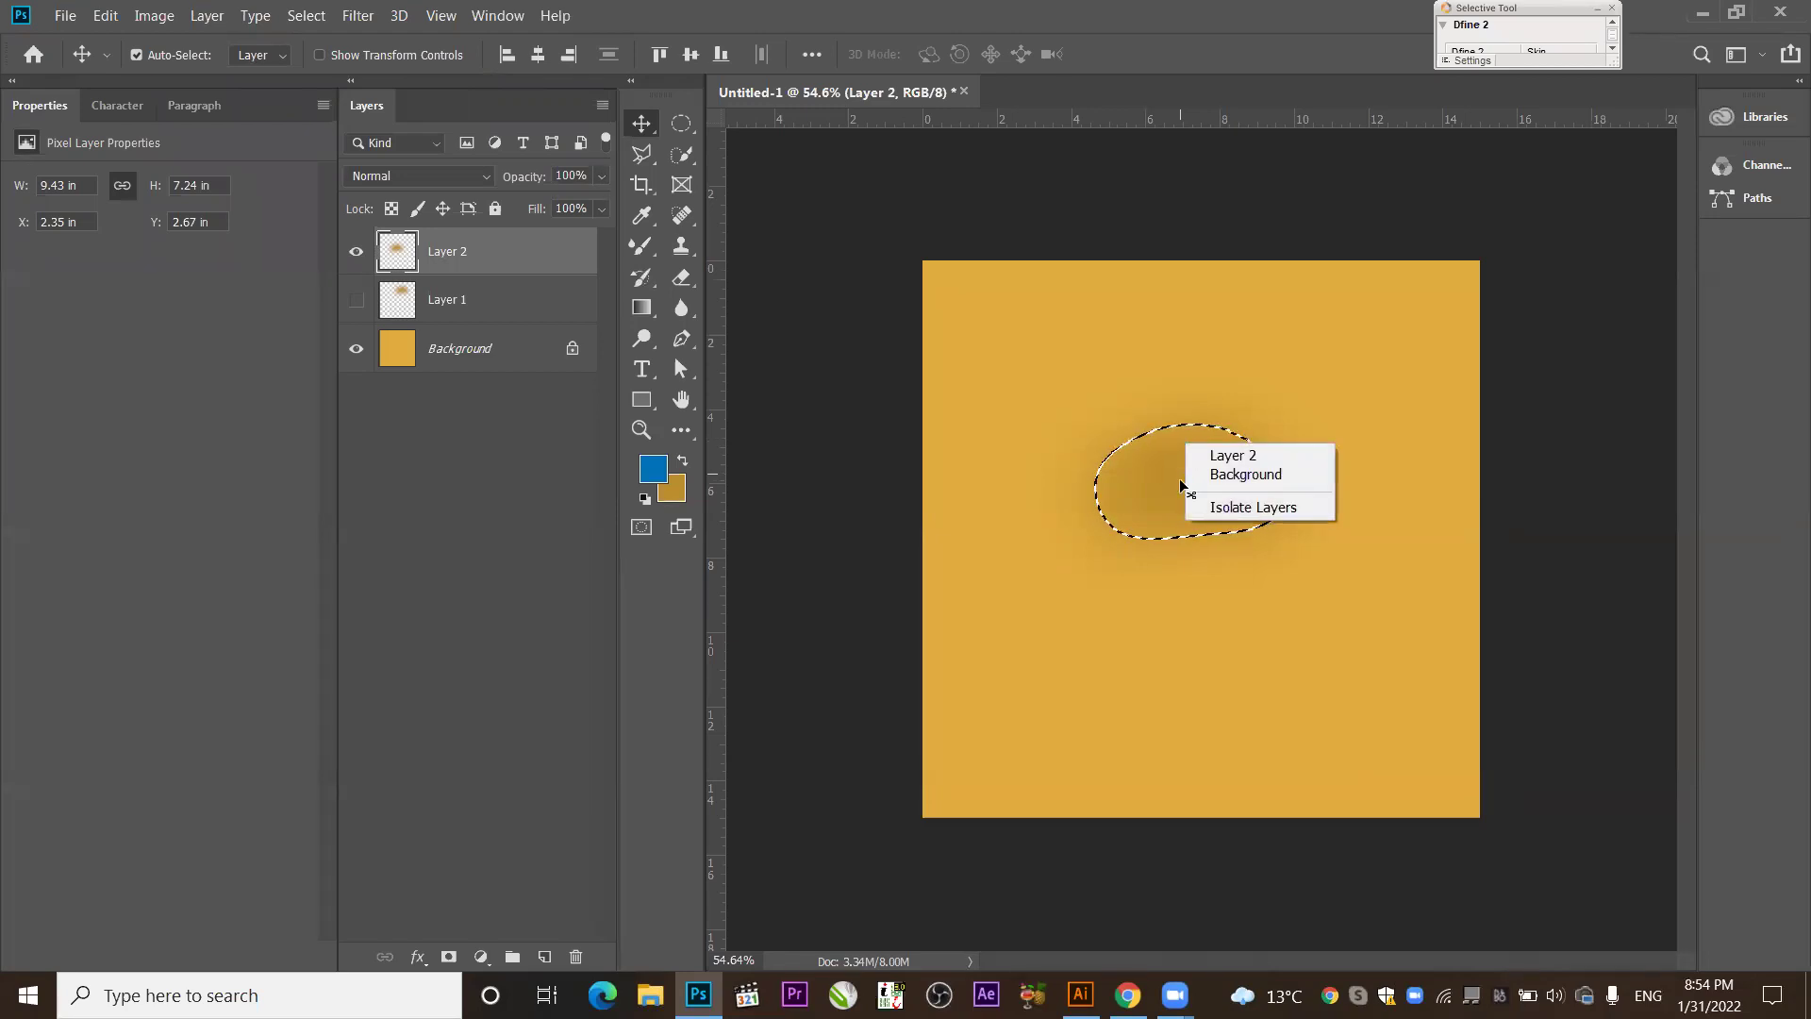
right_click(1179, 480)
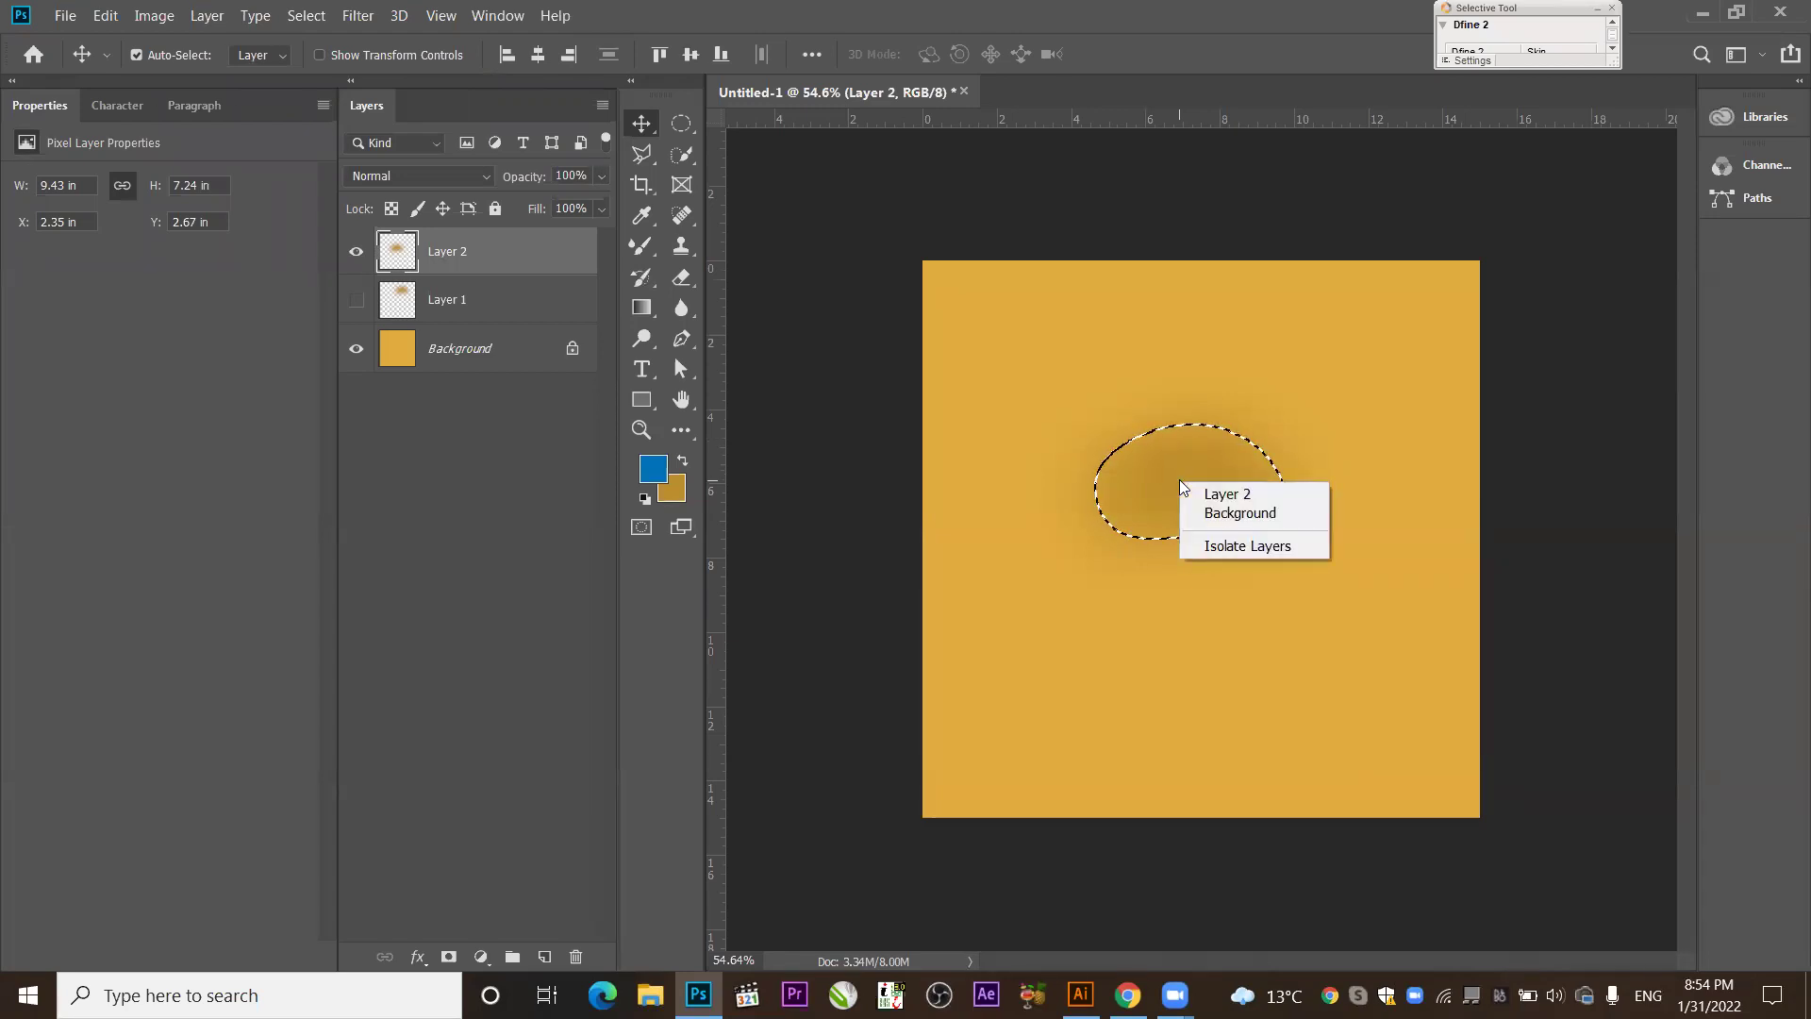
right_click(1188, 430)
right_click(1252, 403)
right_click(1254, 402)
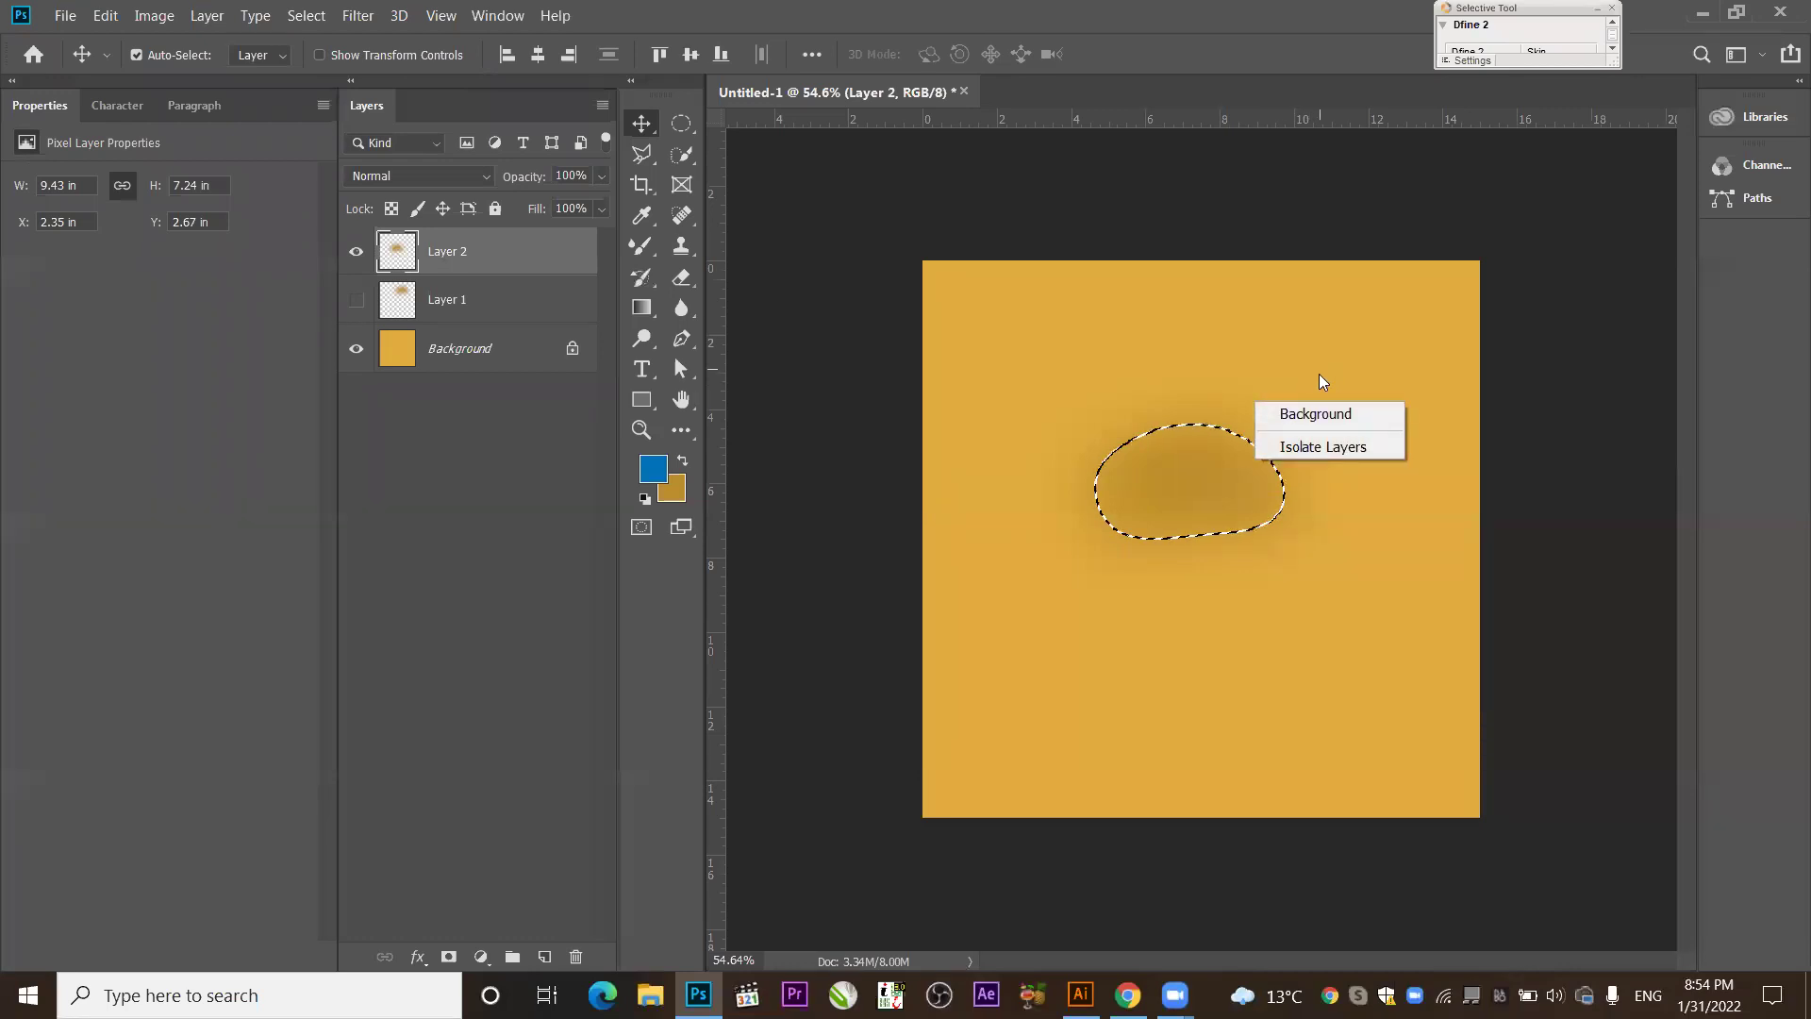
right_click(1328, 376)
left_click(1207, 461)
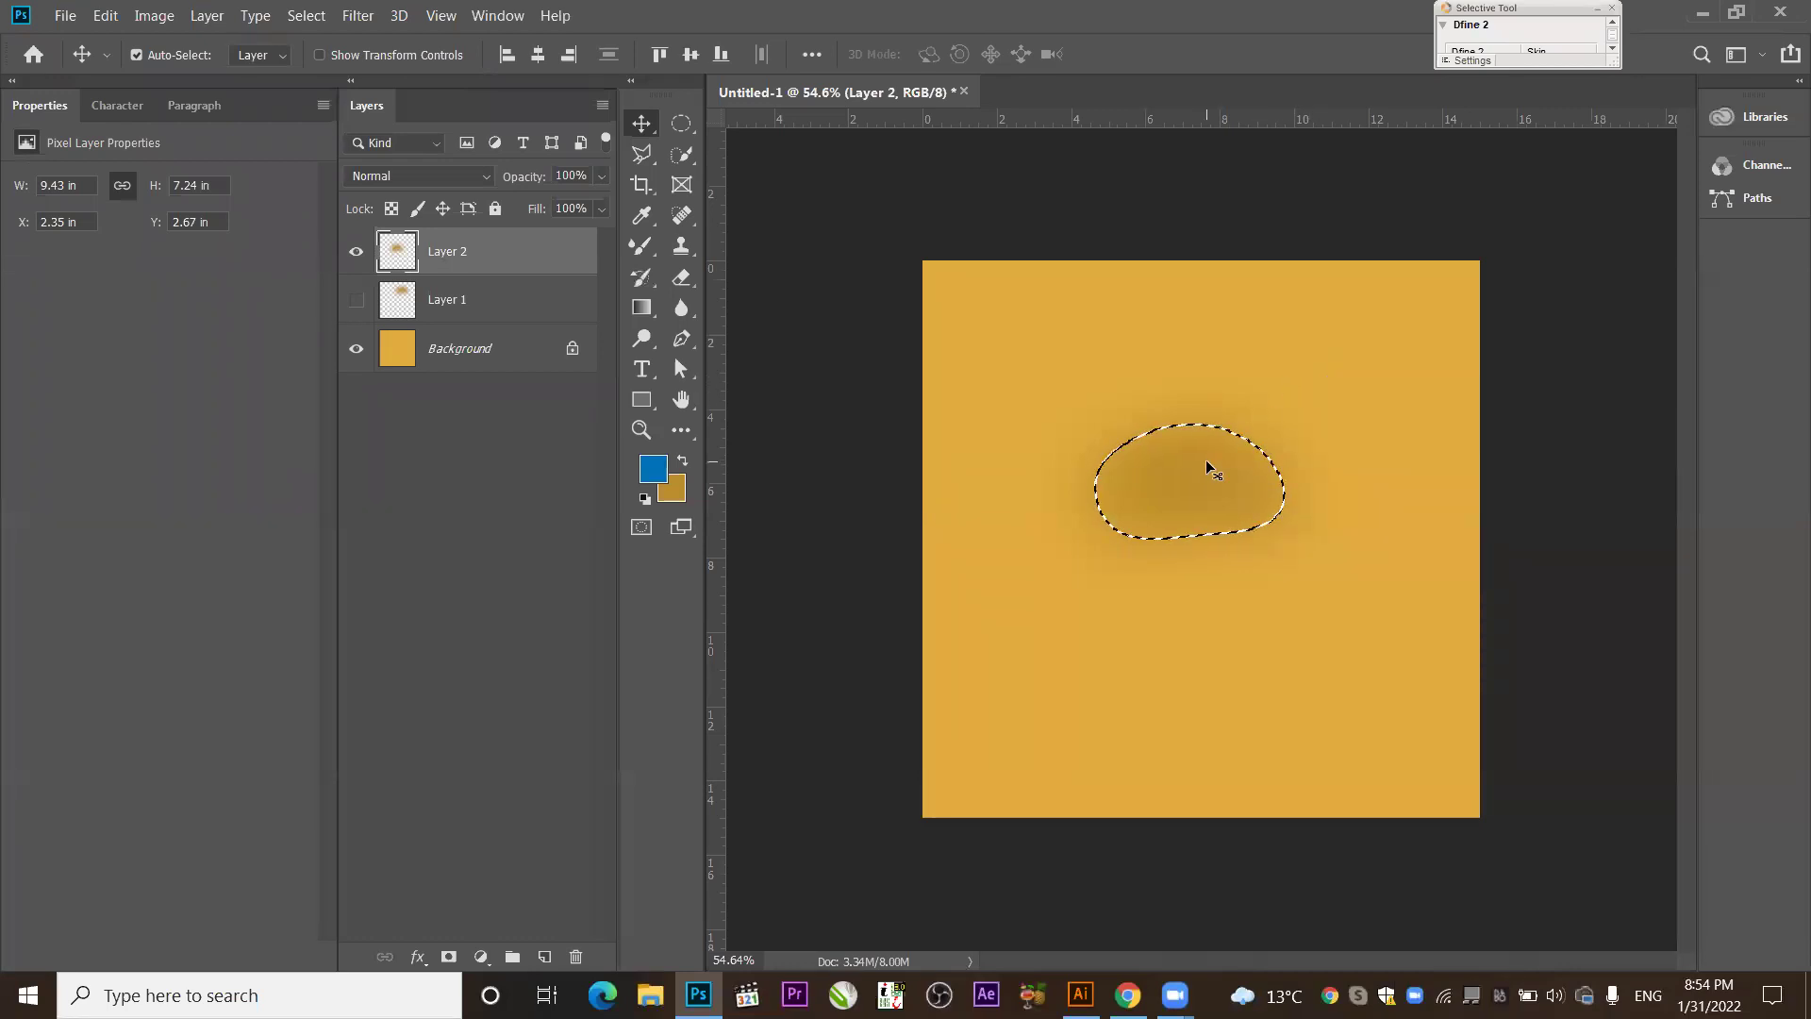
key("ctrl+d")
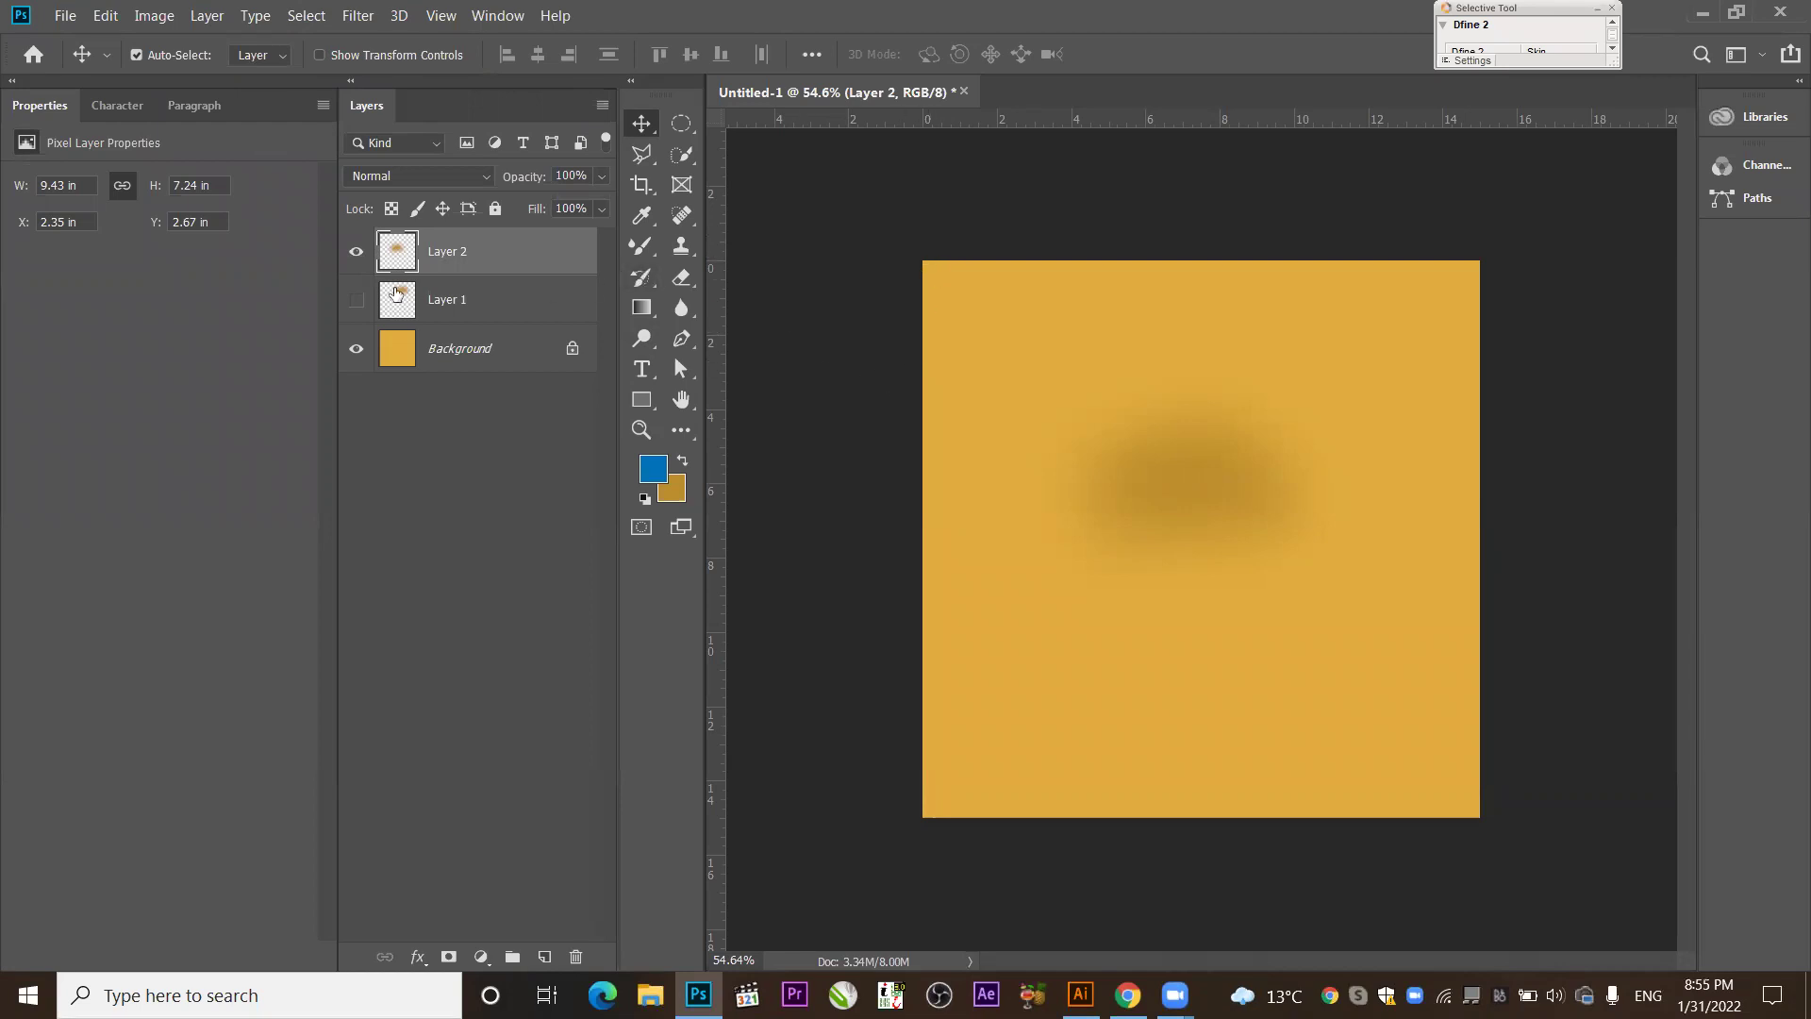
Enlarge Layer 2's soft shape proportionally to about 261% and move it to about X -4.54 in, Y -1.94 in.
left_click(455, 292)
left_click(465, 260)
key("ctrl+t")
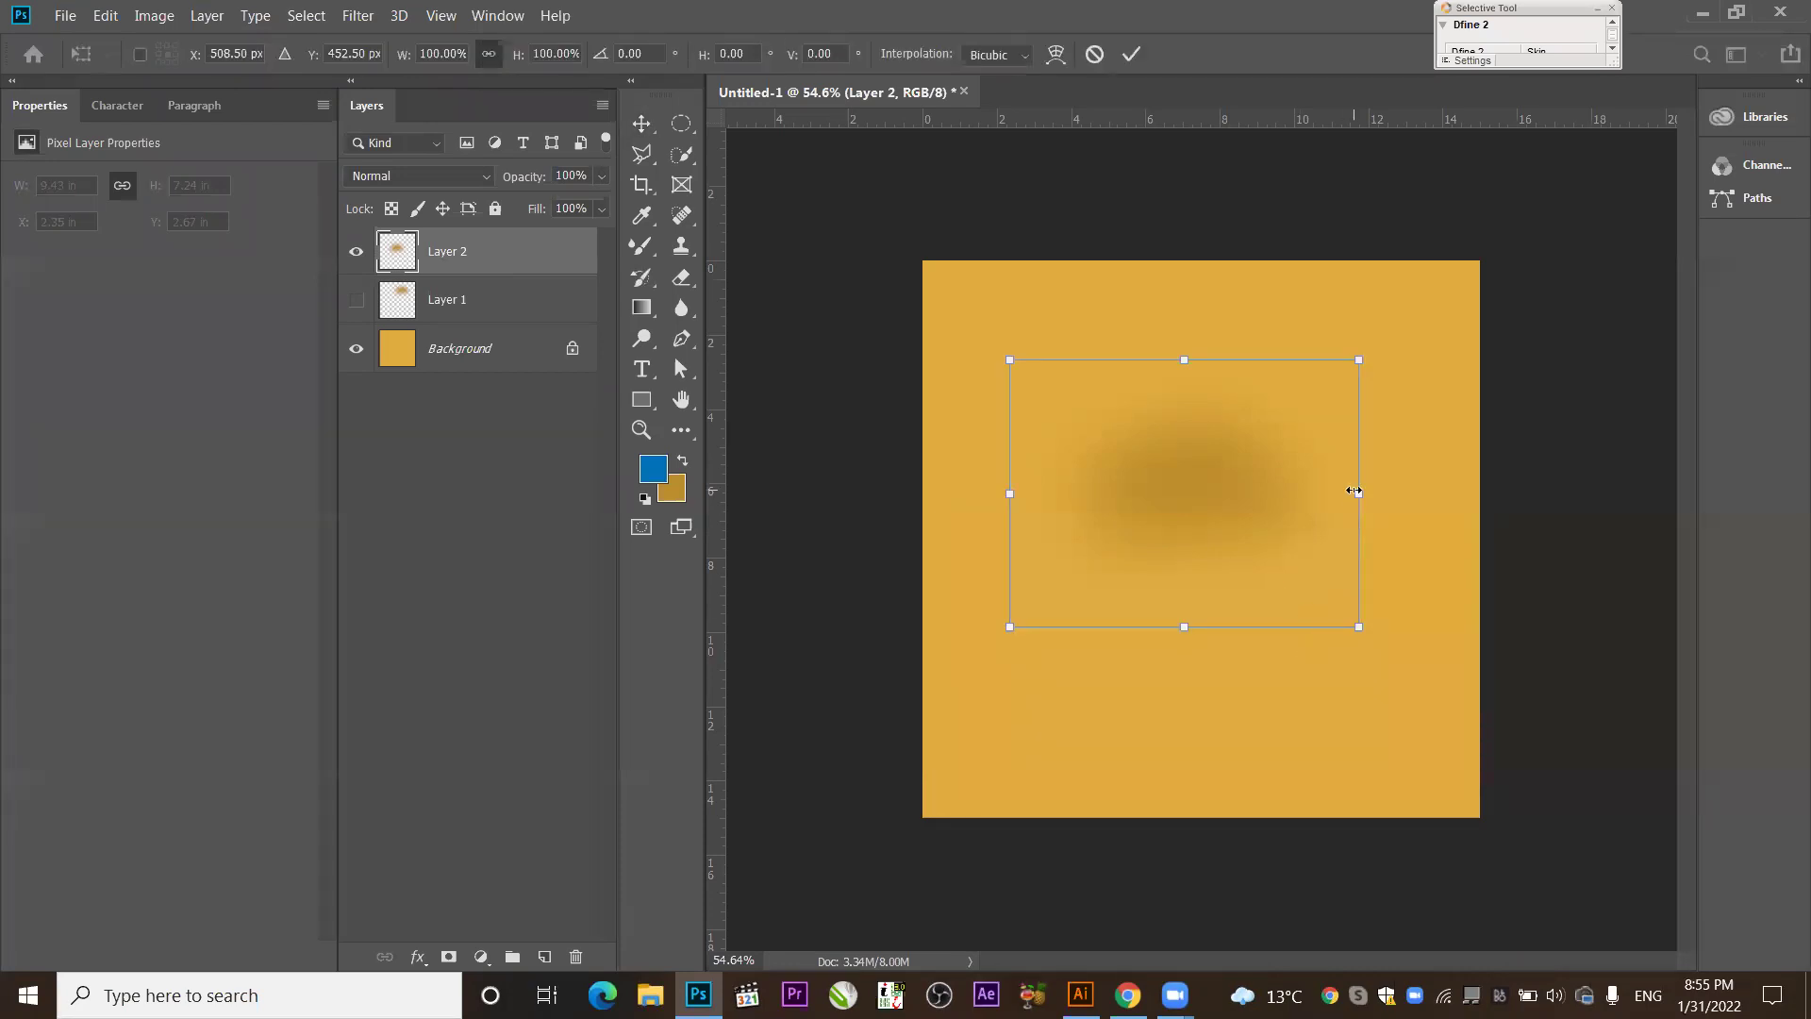
left_click_drag(1355, 495, 1655, 434)
left_click_drag(1322, 449, 1314, 523)
left_click_drag(1656, 568, 1640, 564)
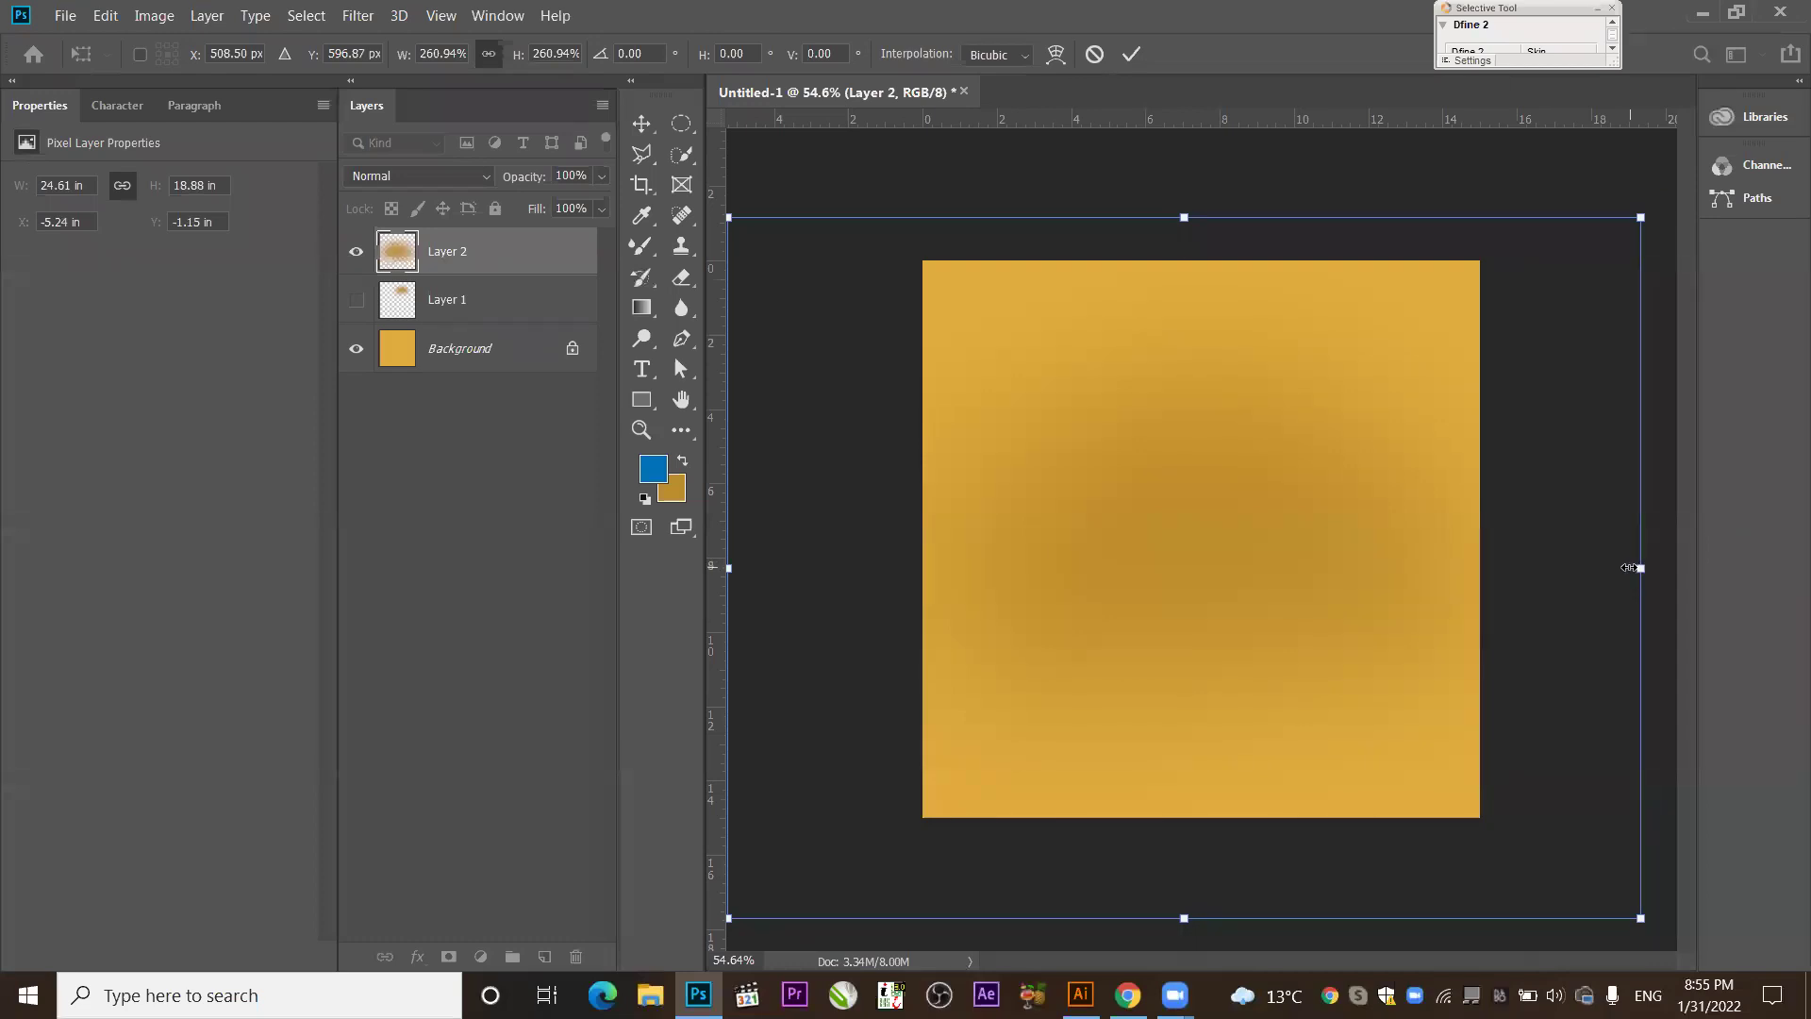
key("Return")
left_click_drag(1267, 594, 1266, 514)
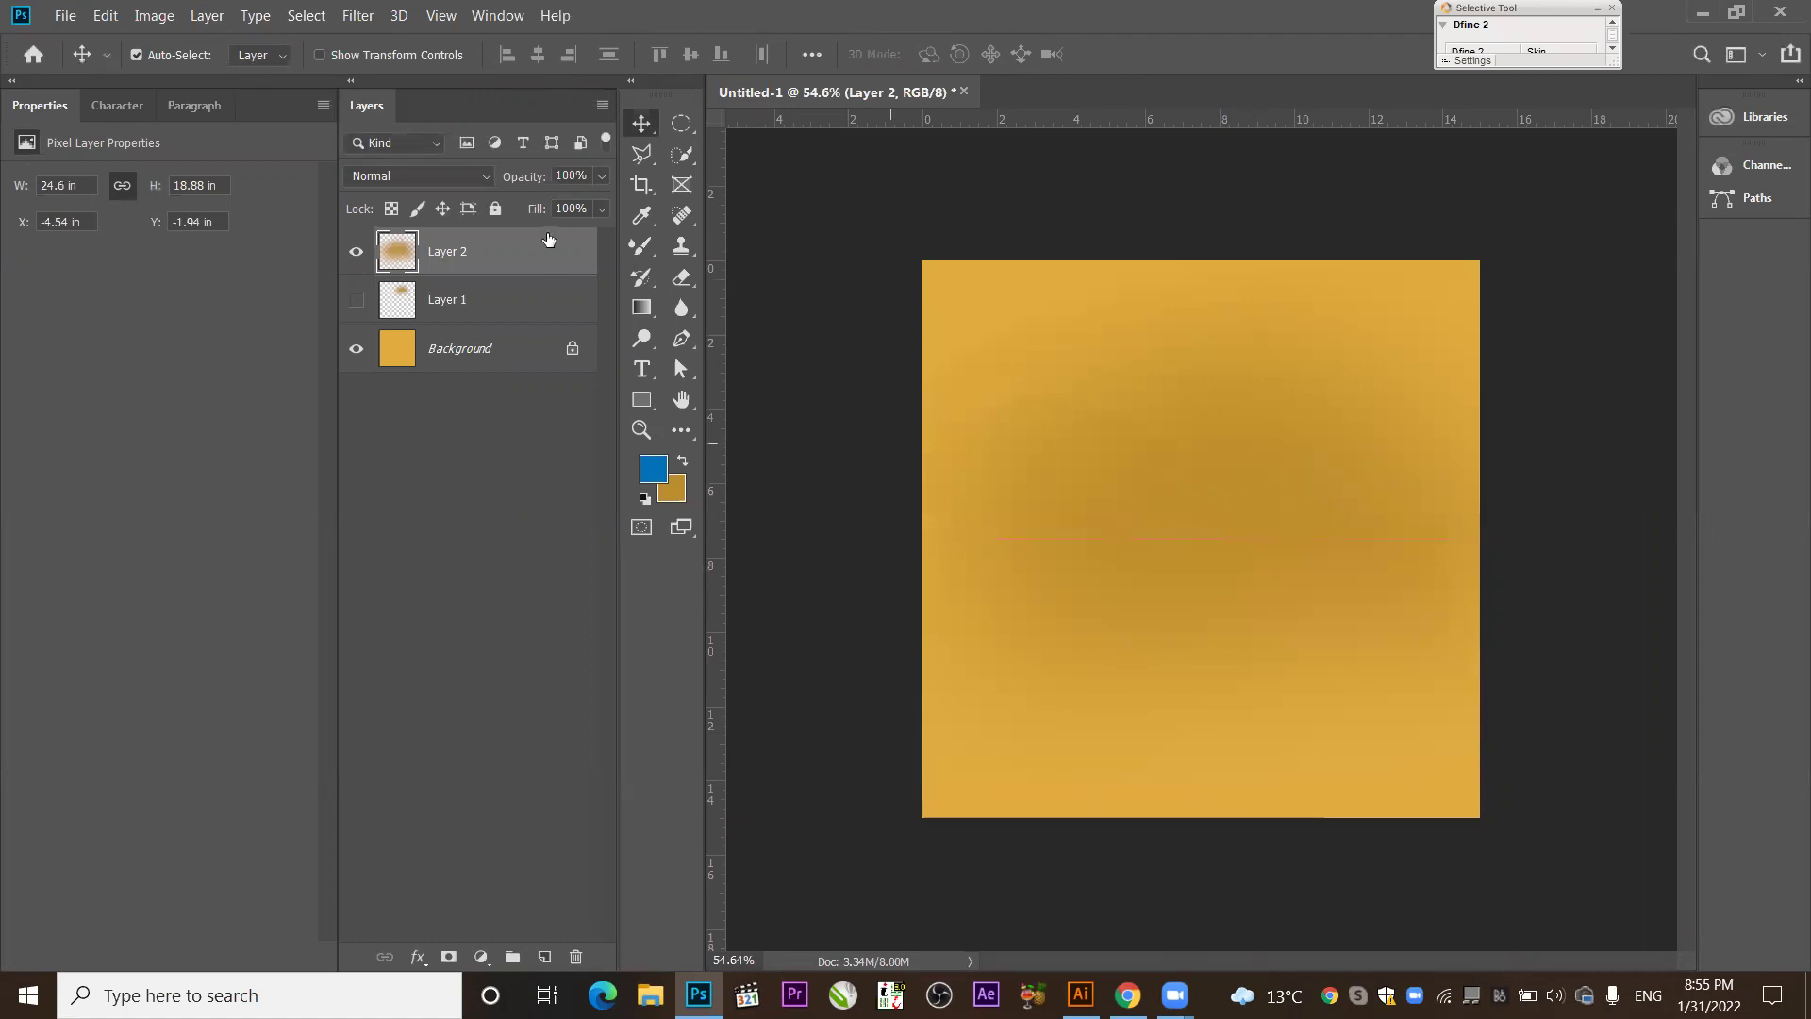
Add the white text "VS" over the dark shape in Century Gothic Bold at 125 pt.
left_click(641, 369)
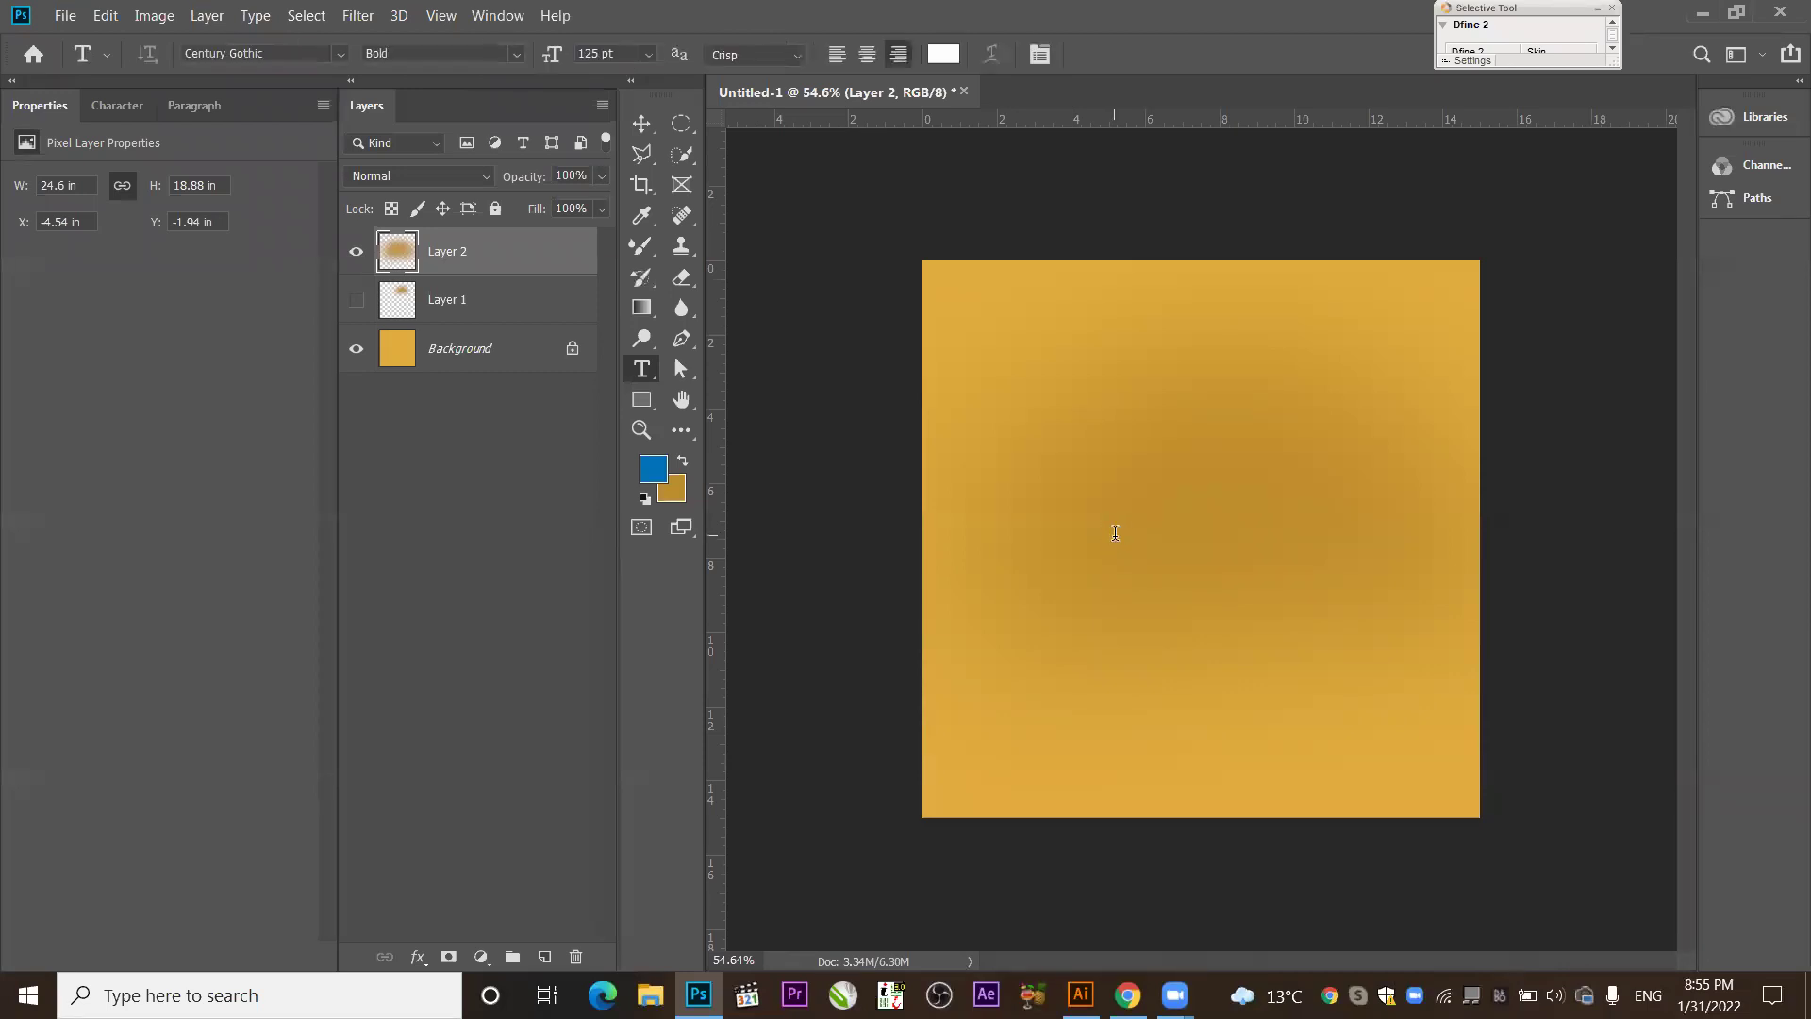
left_click(1113, 531)
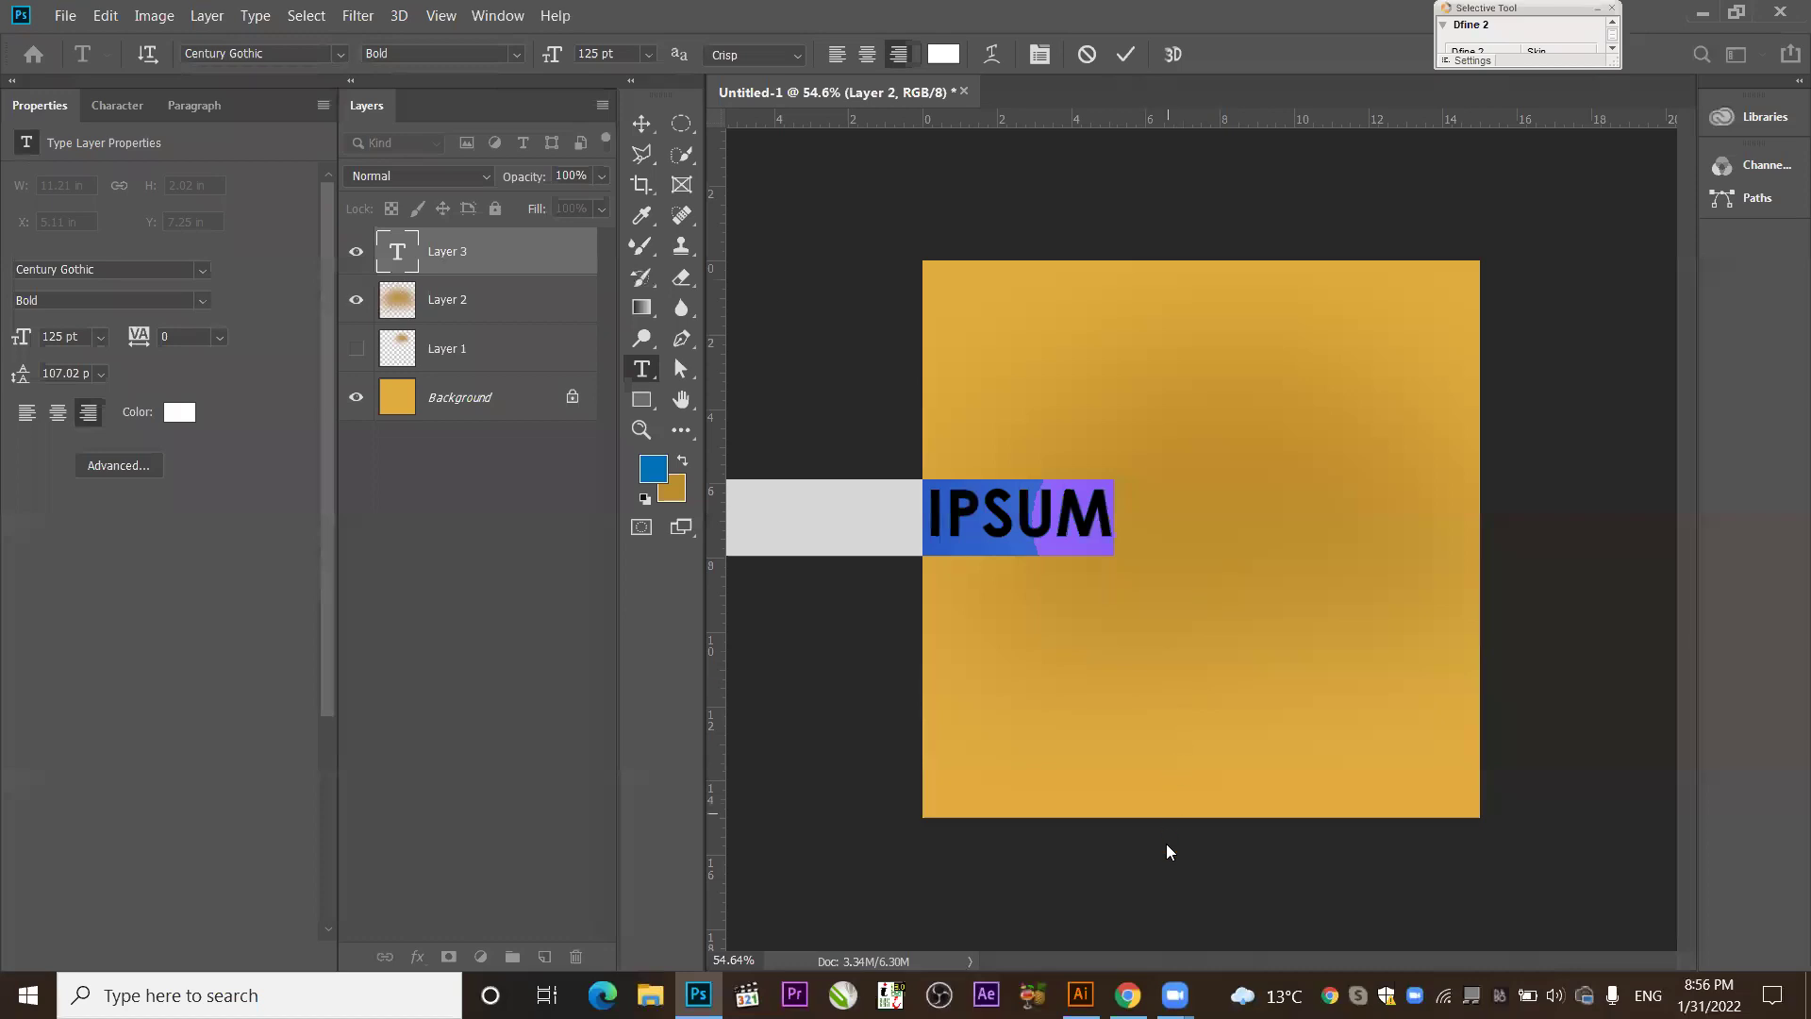
type("PAKI")
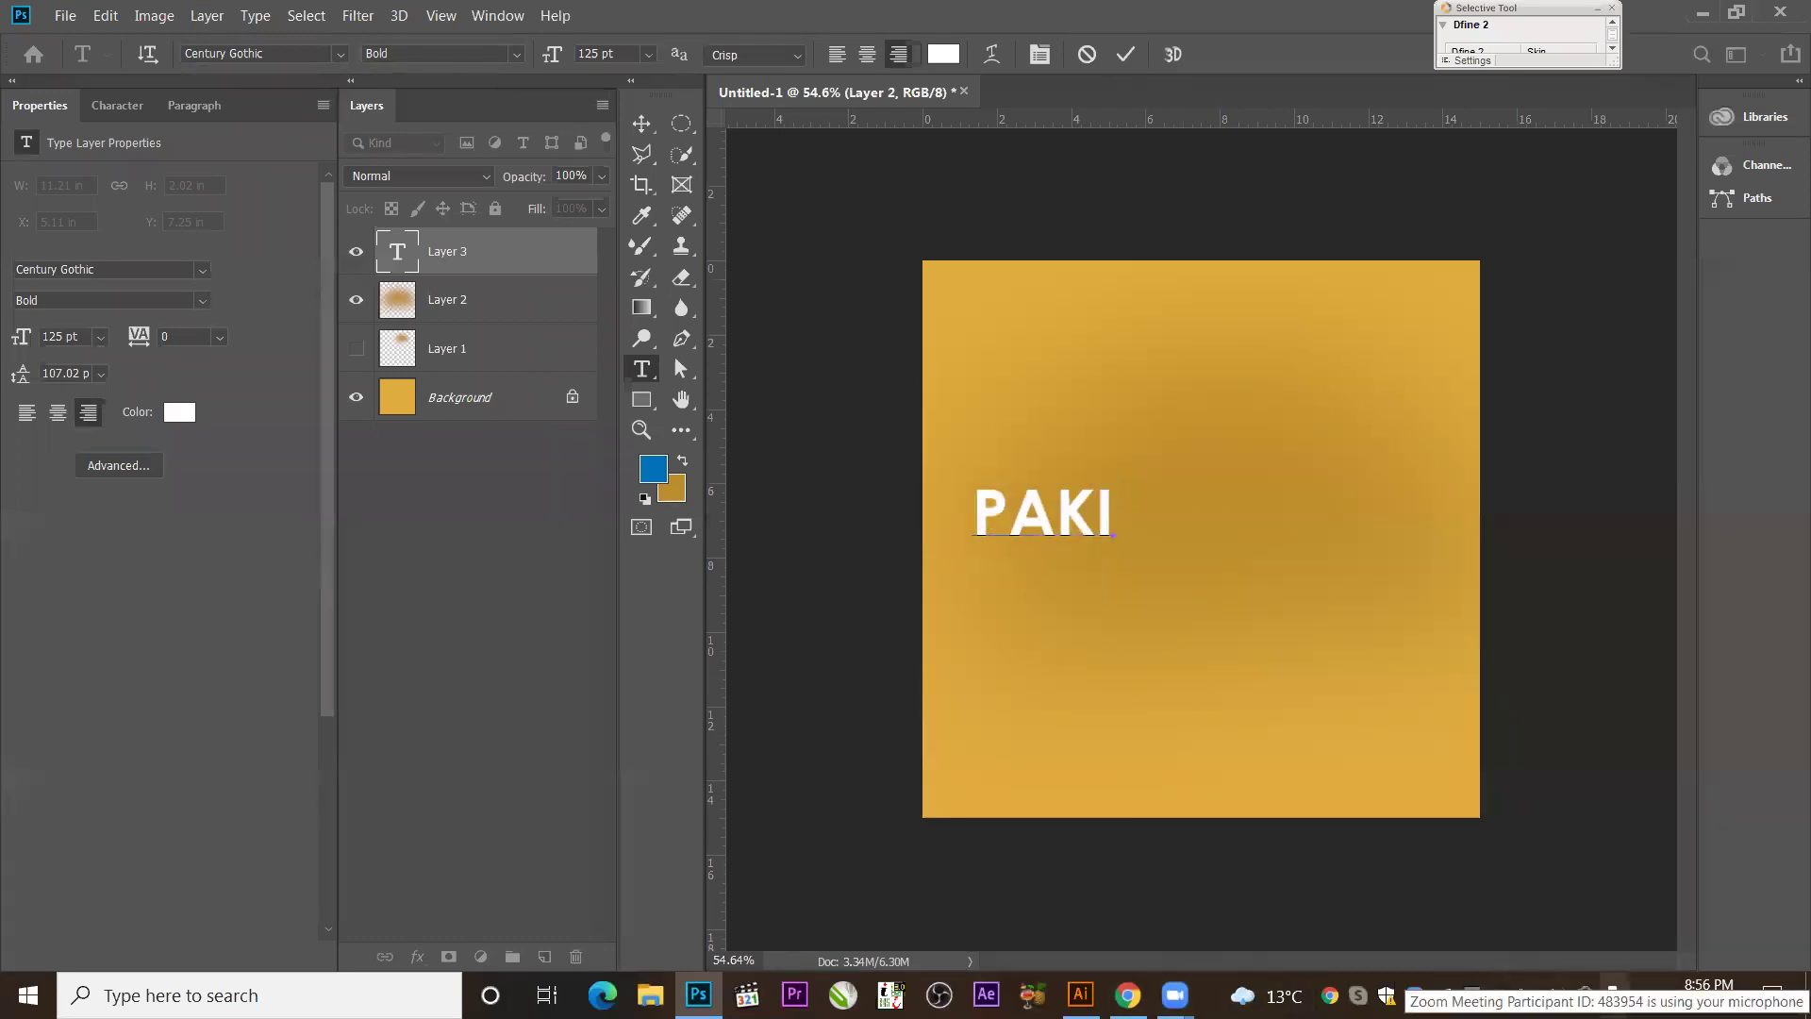
key("BackSpace")
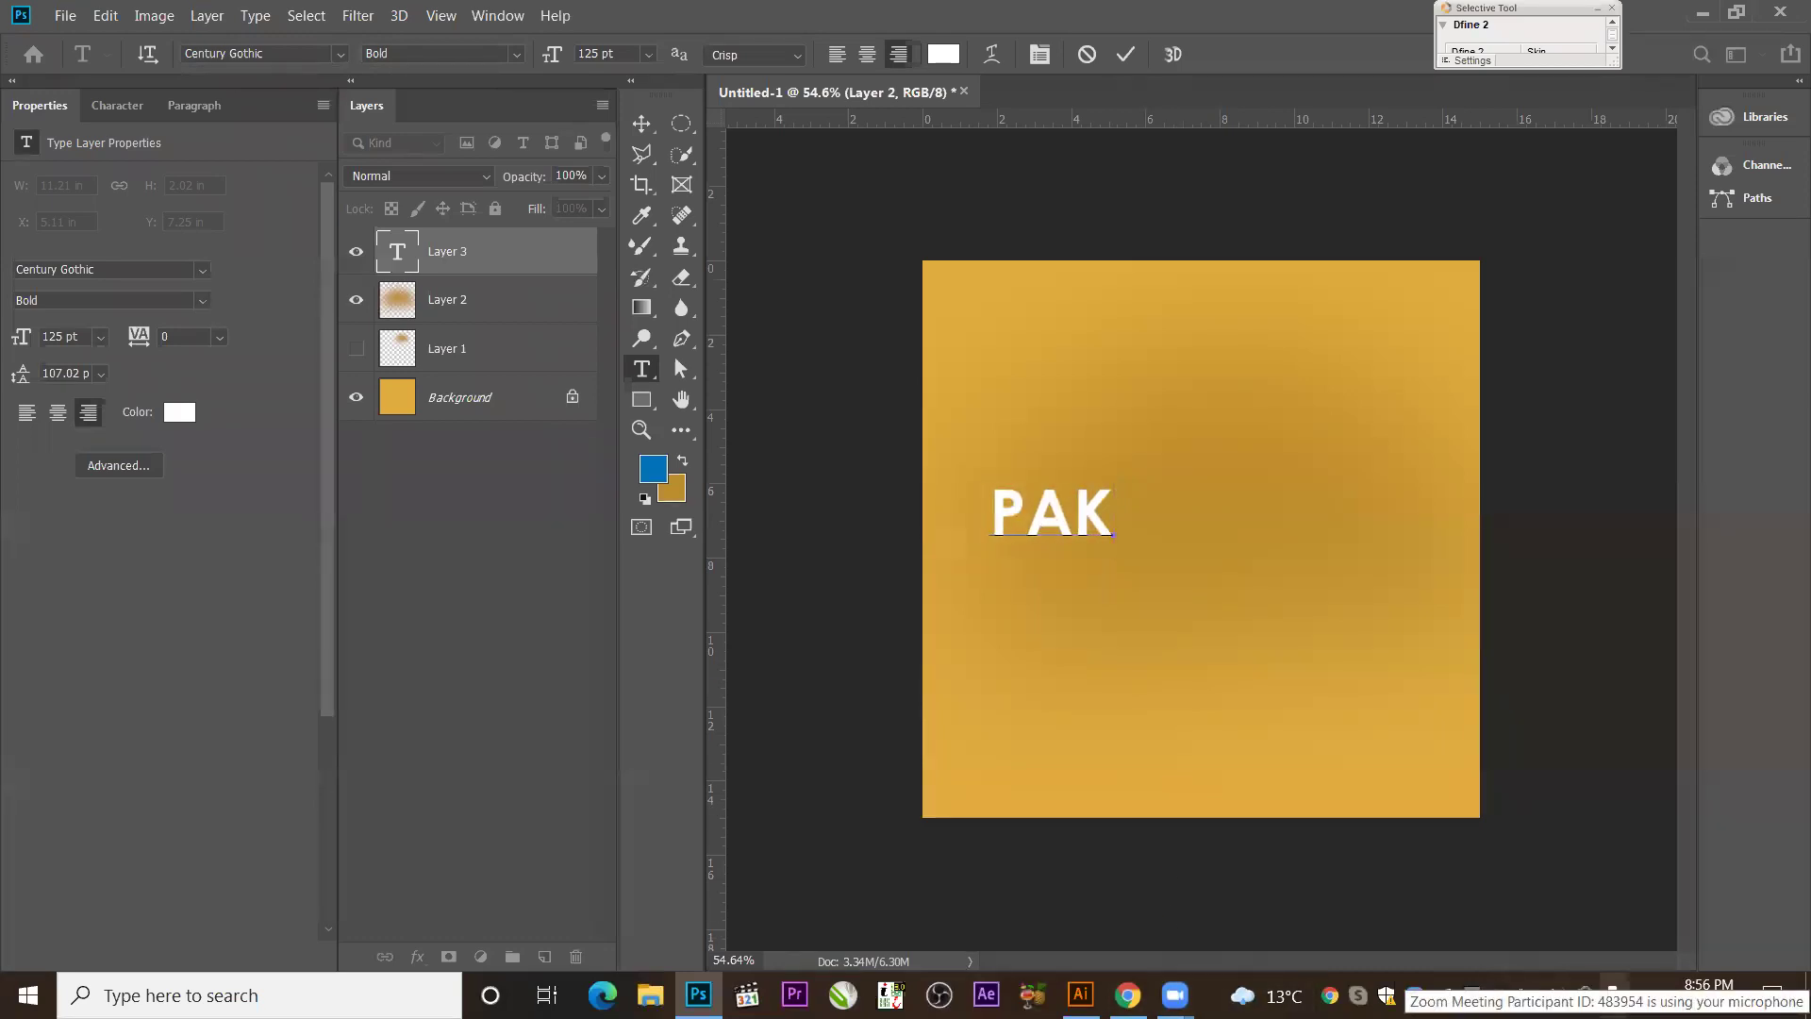
key("ctrl+a")
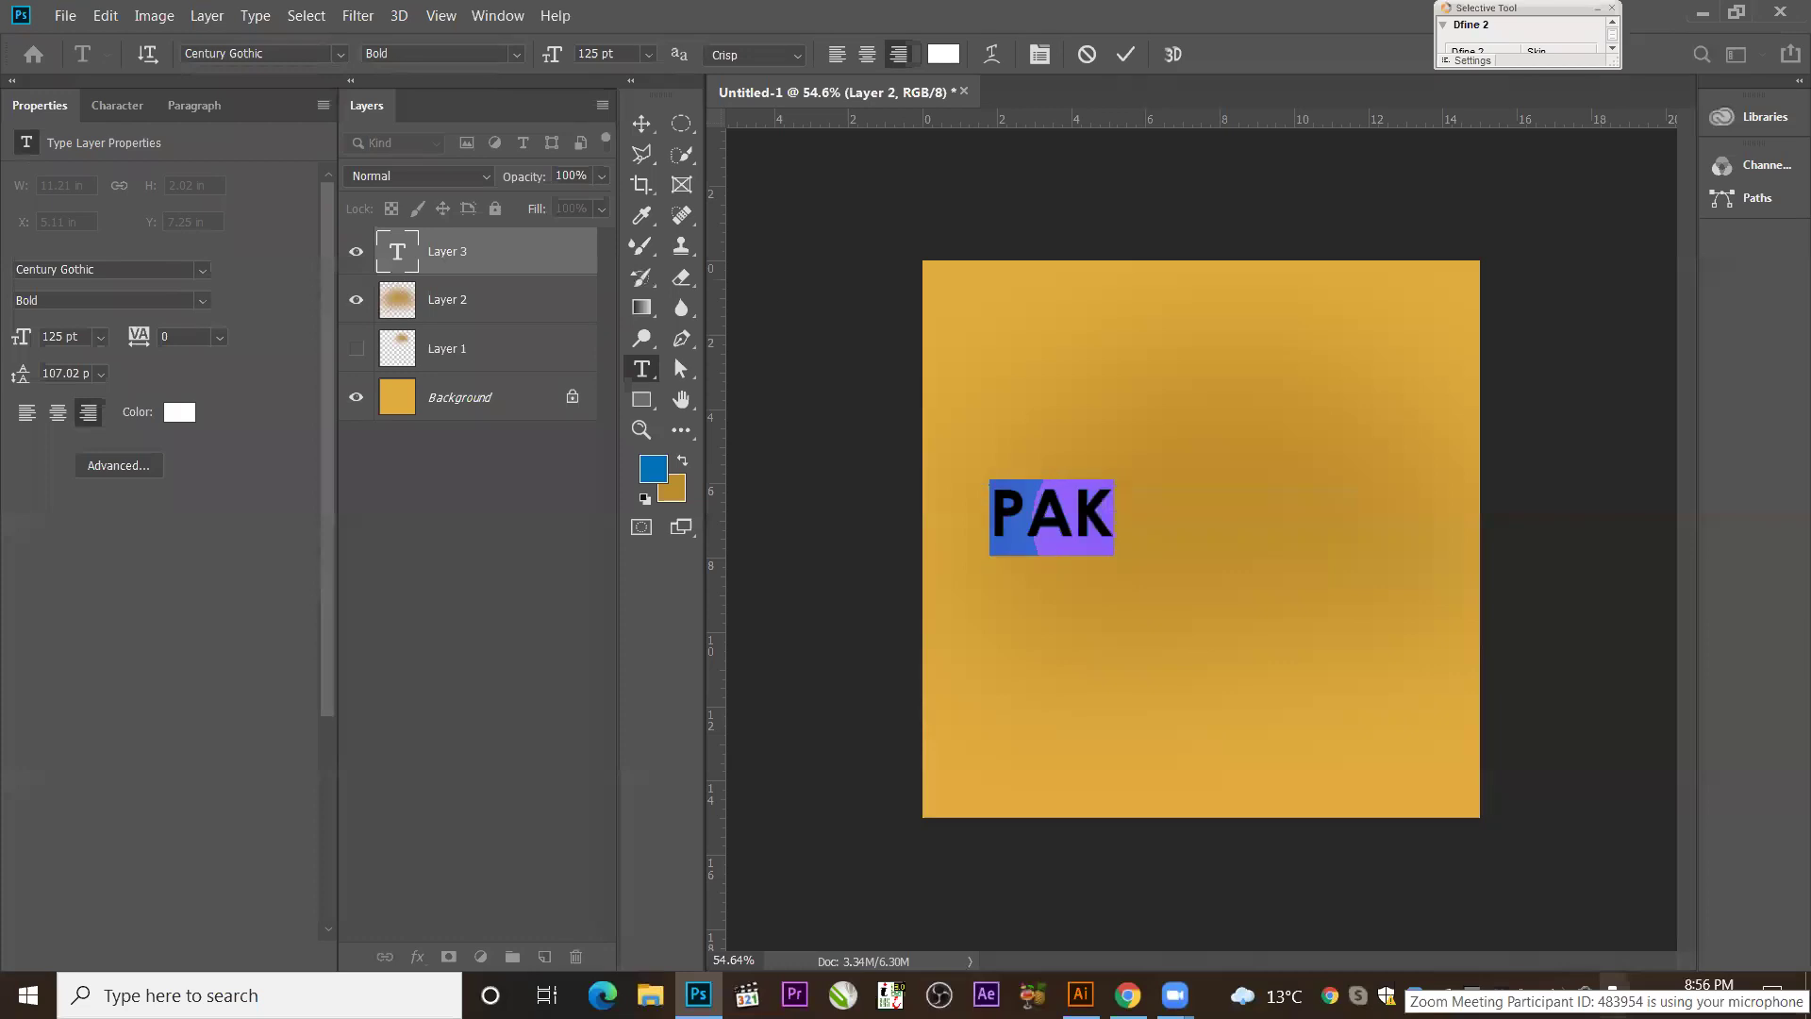
type("V")
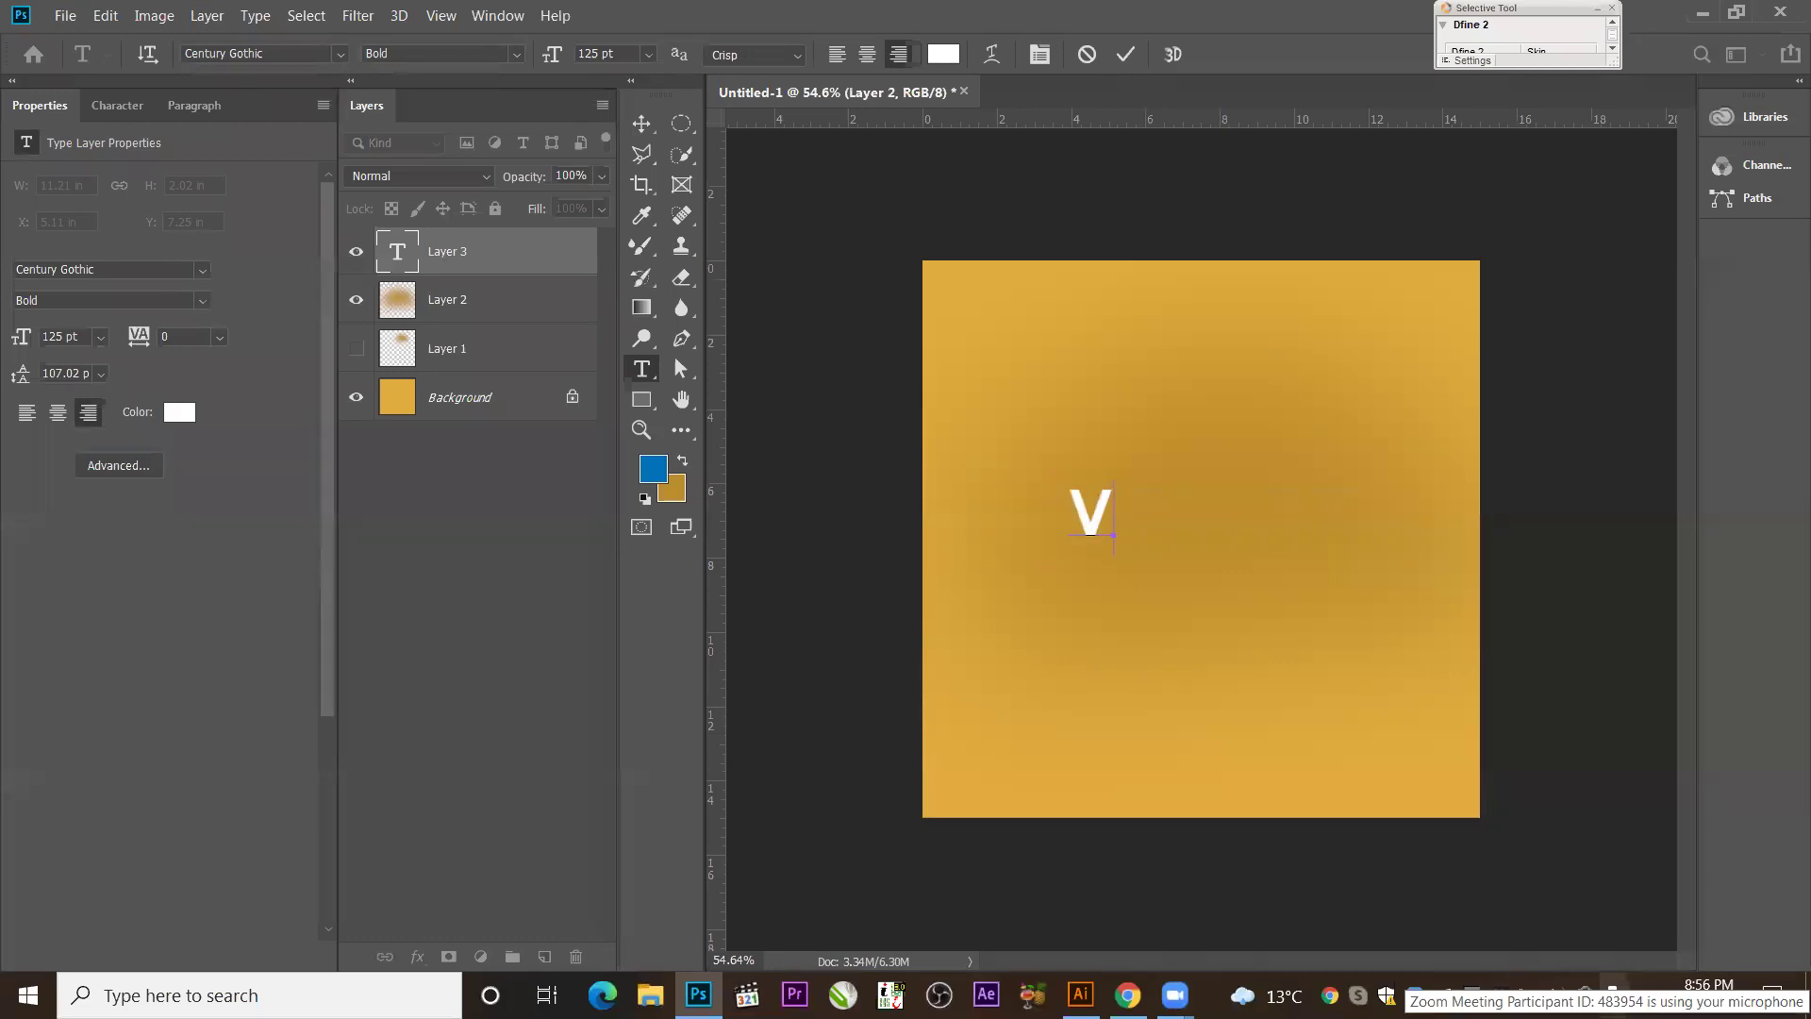
type("S")
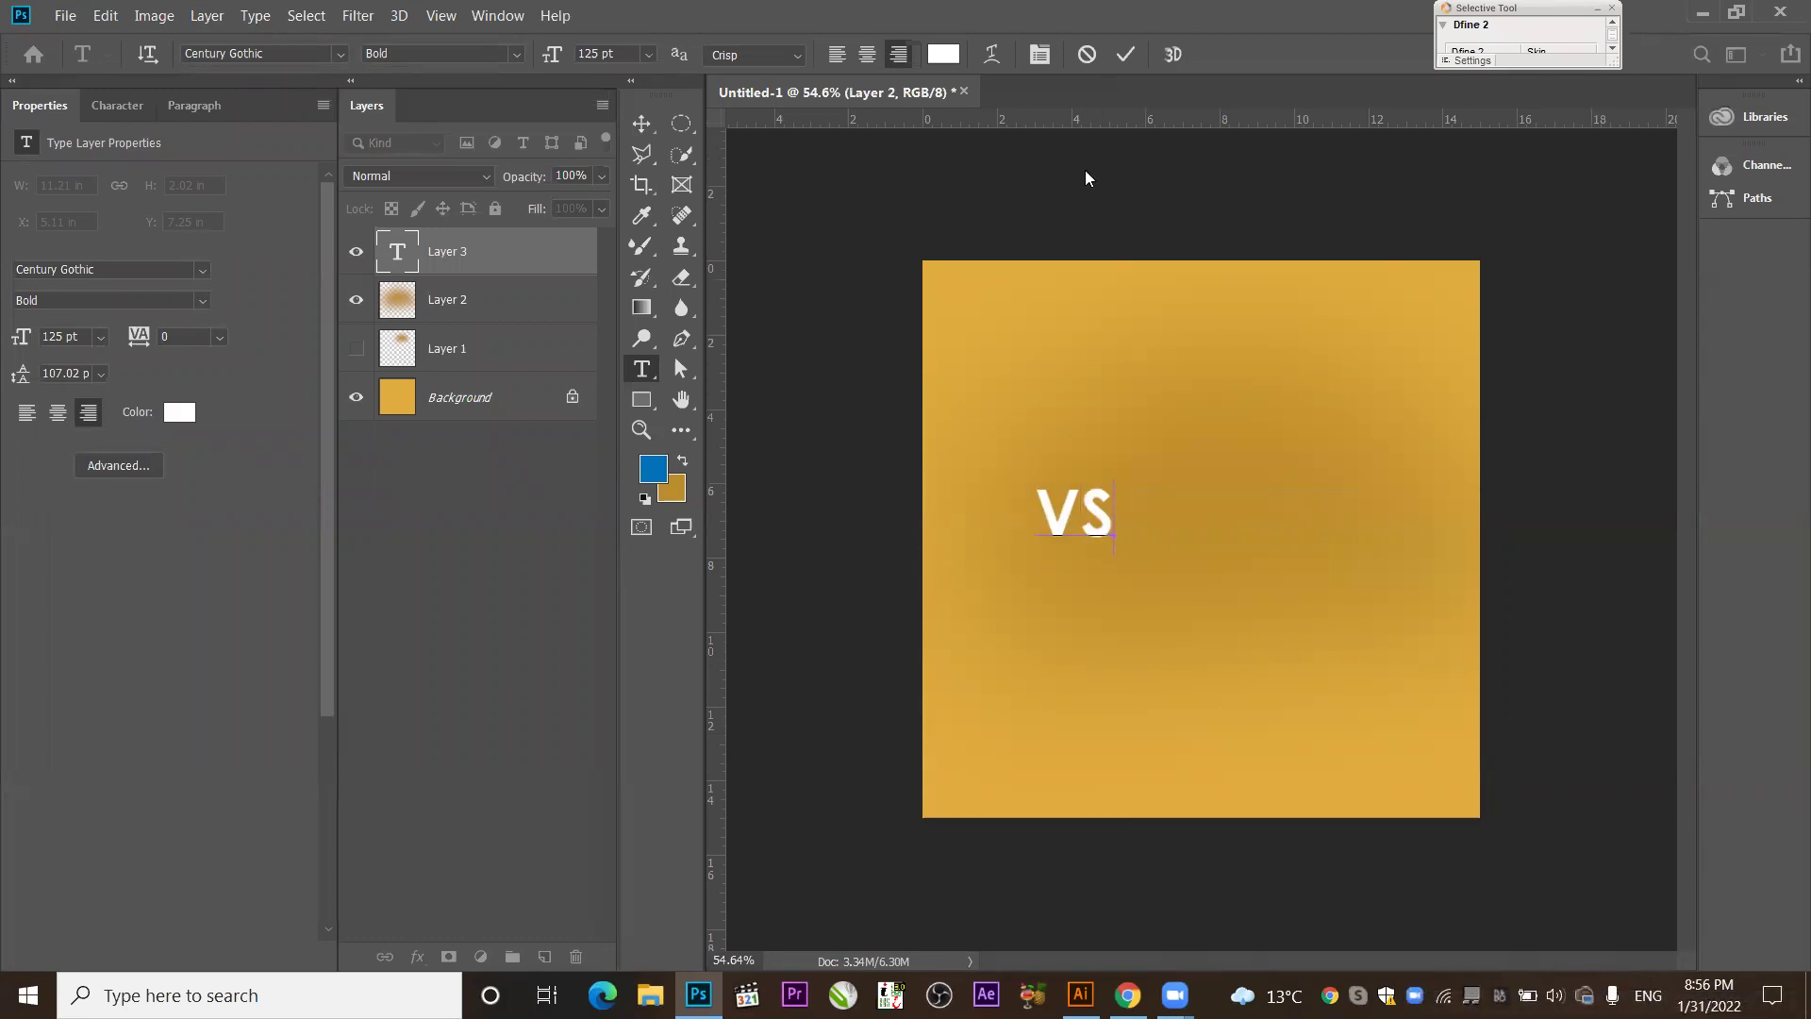
left_click(639, 122)
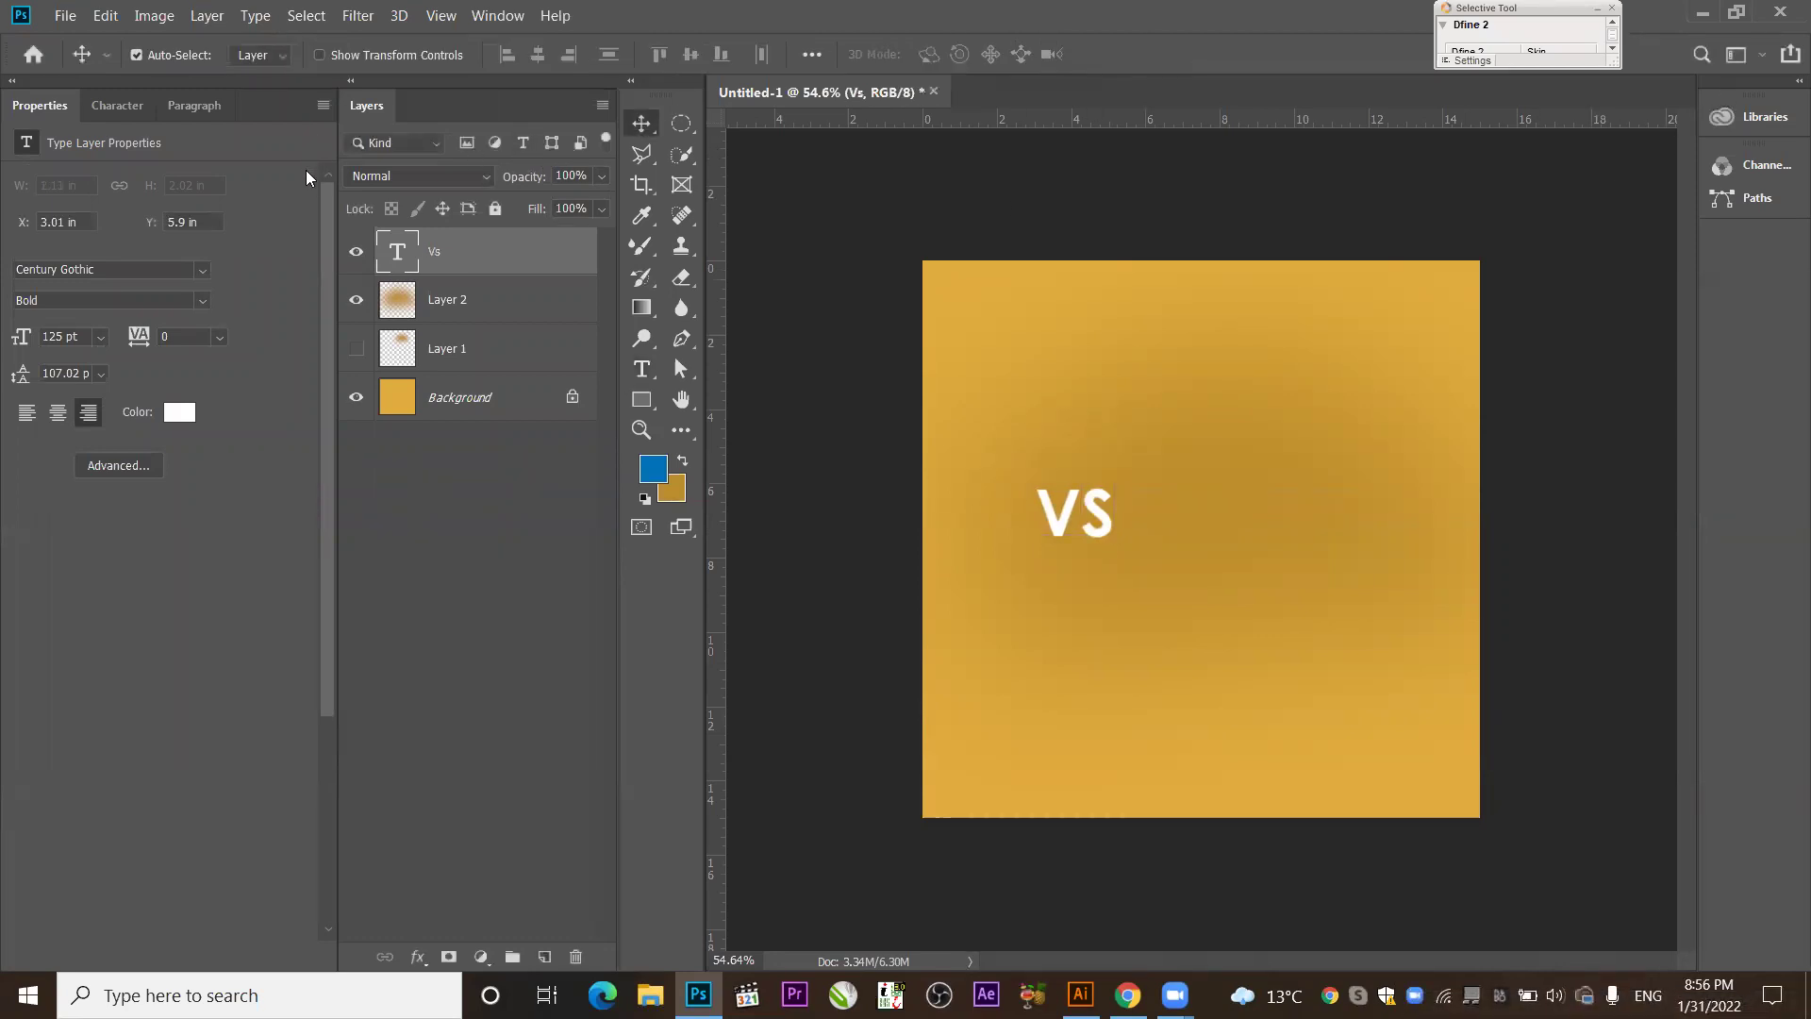
Change the "VS" text's font to Gotham Black Regular.
left_click(155, 271)
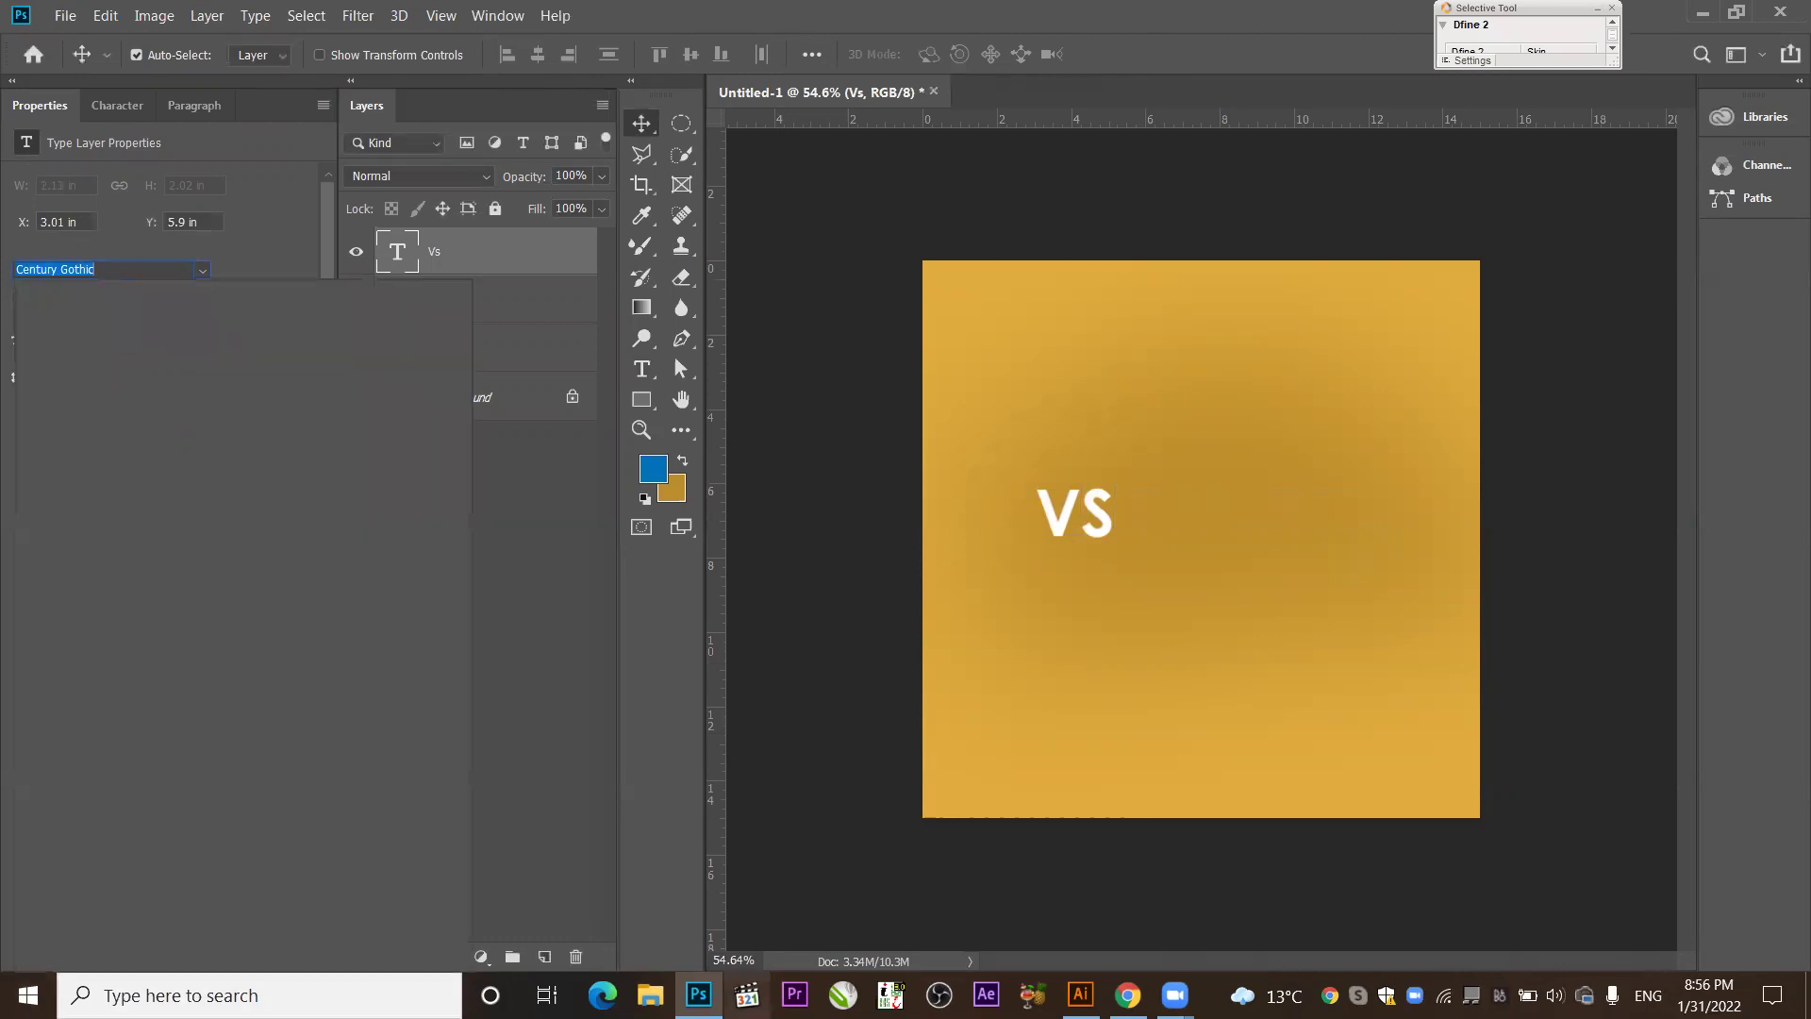
type("pop")
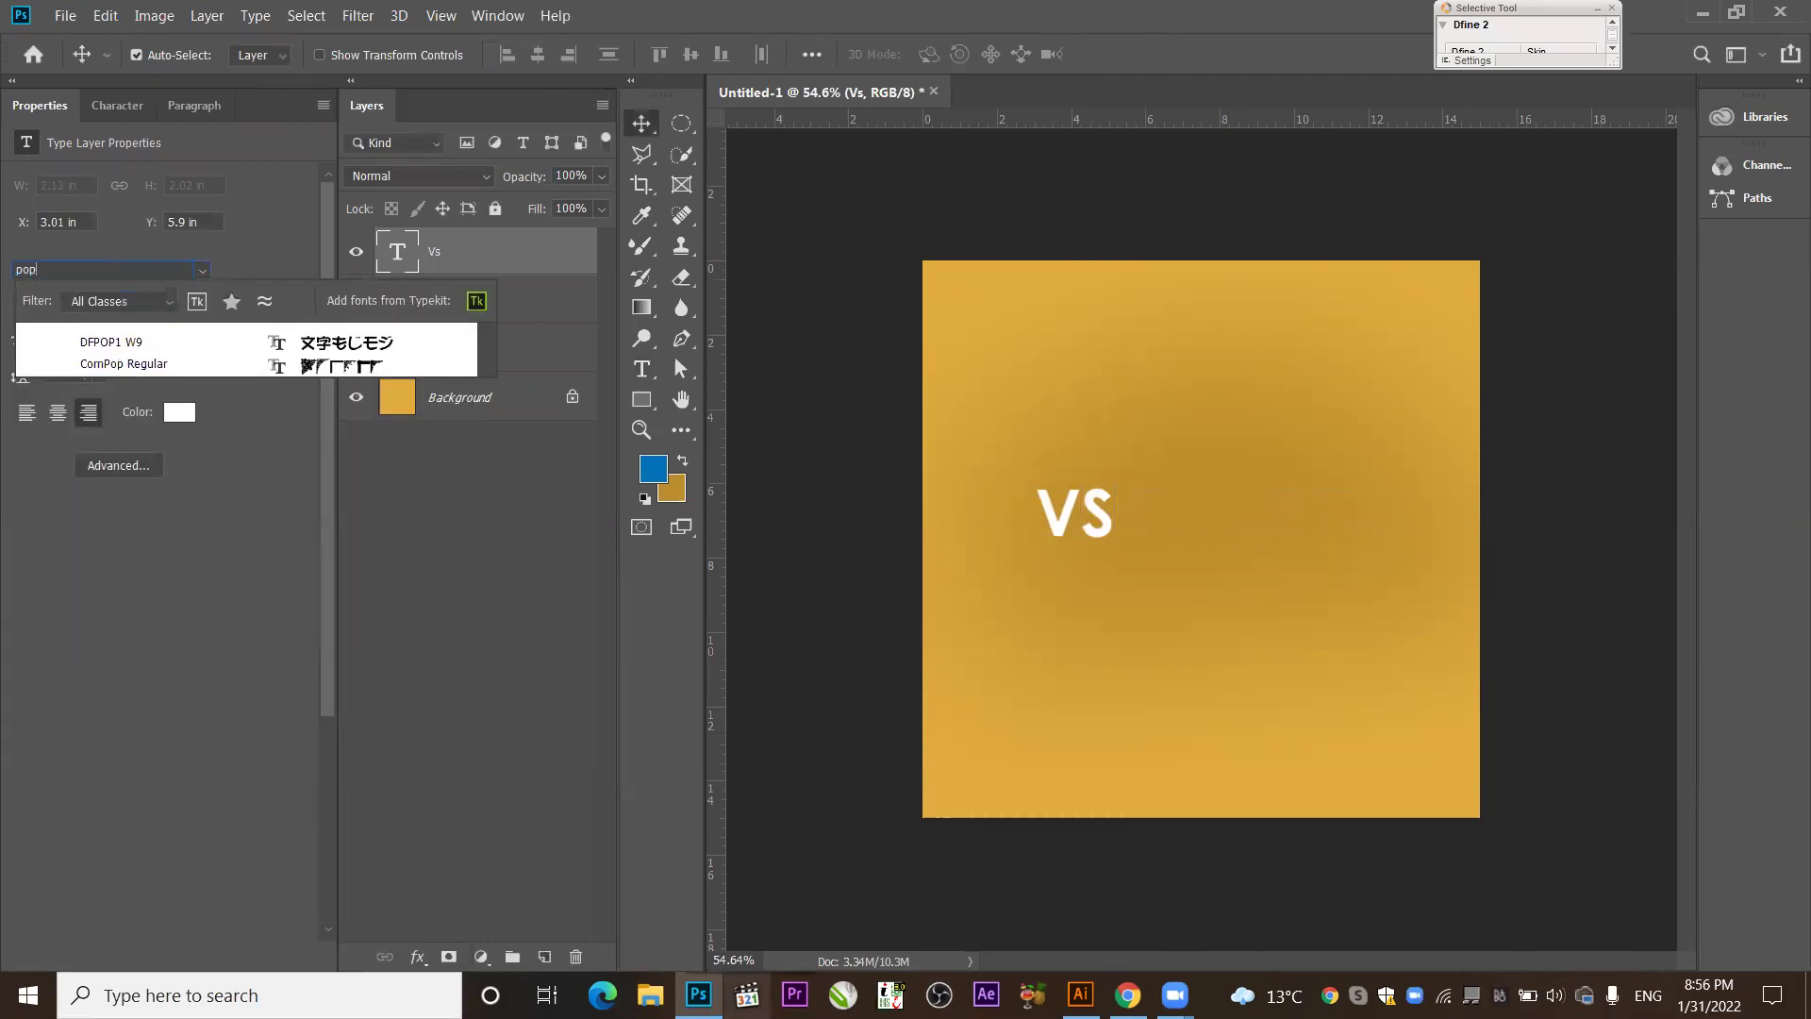
key("BackSpace")
key("BackSpace")
key("BackSpace")
type("g")
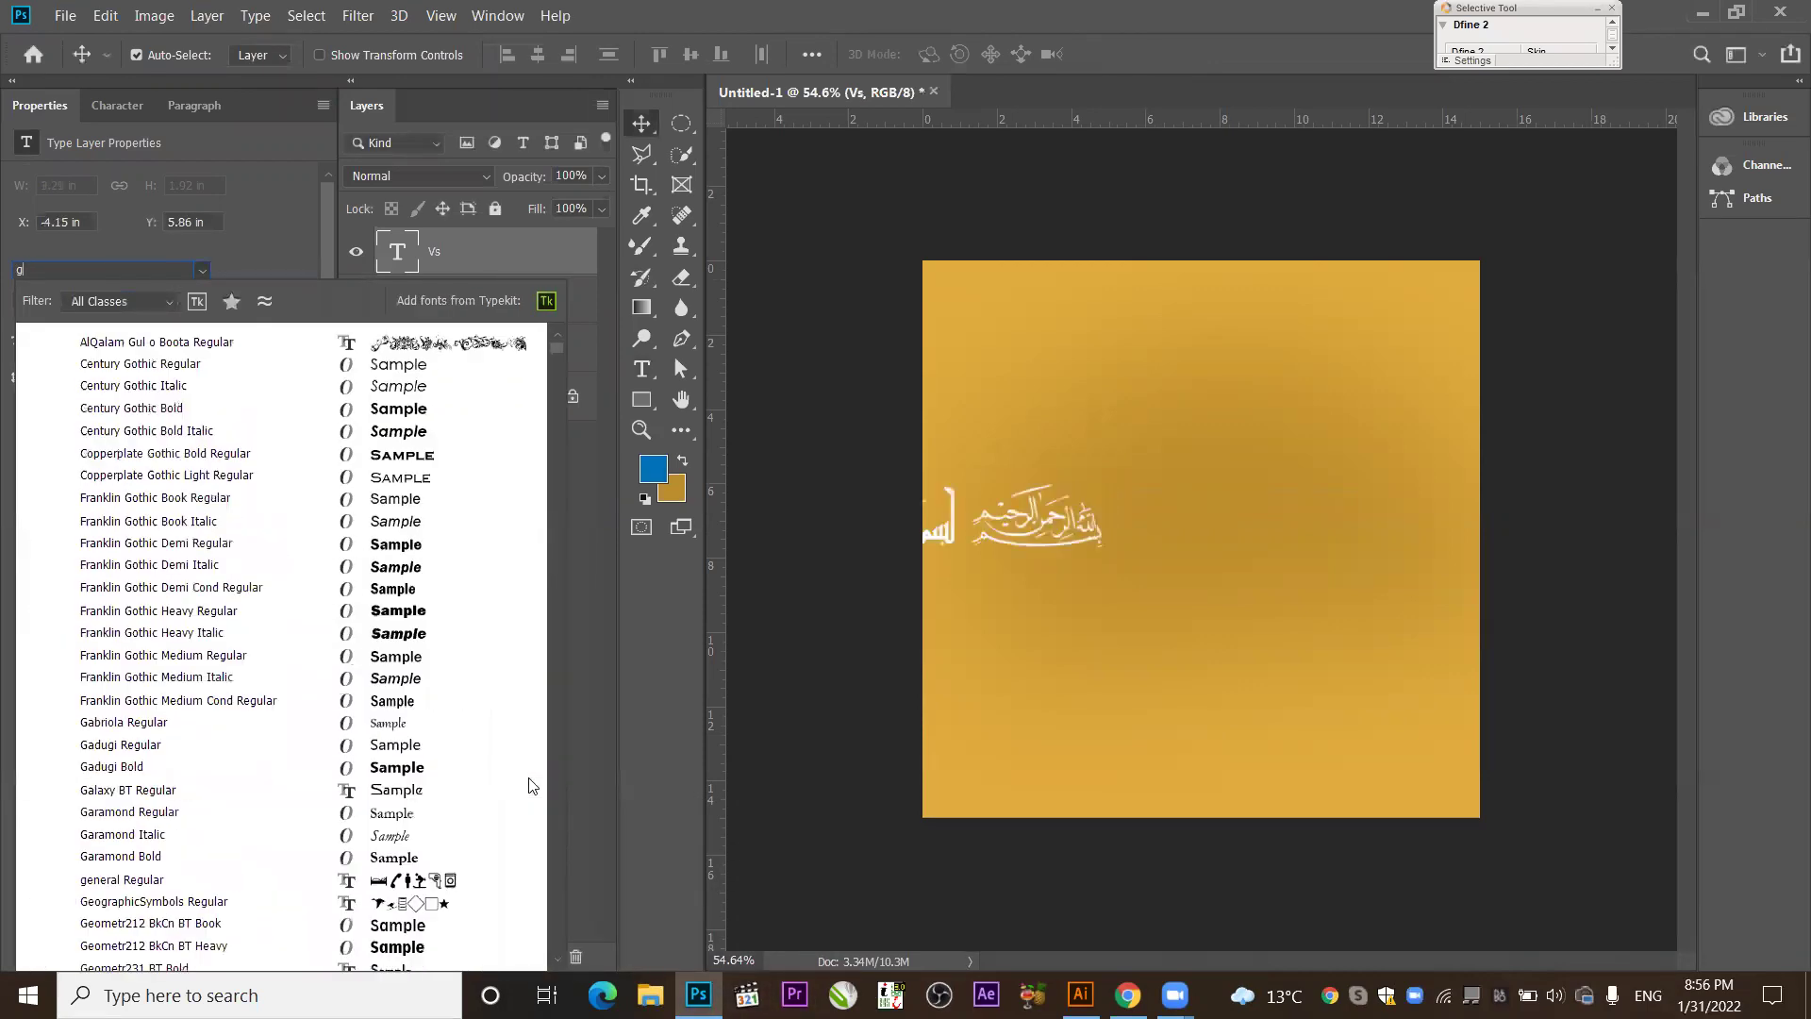
type("otha")
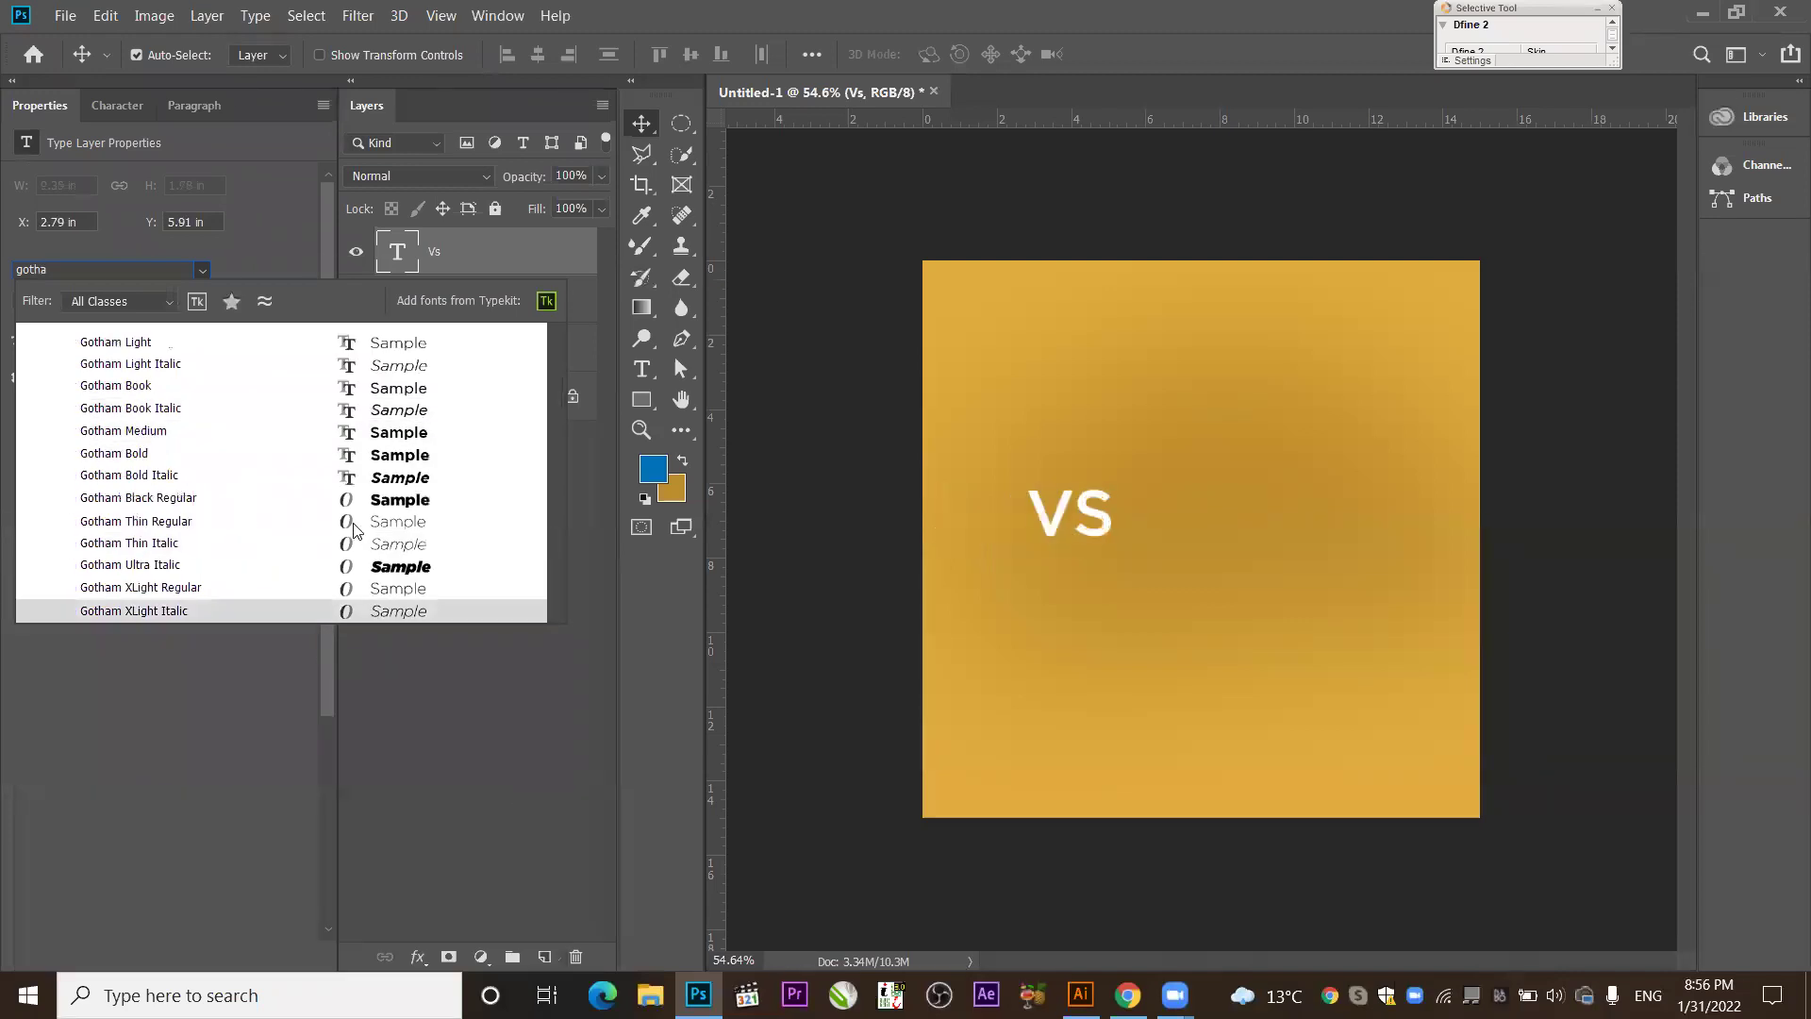
left_click(372, 499)
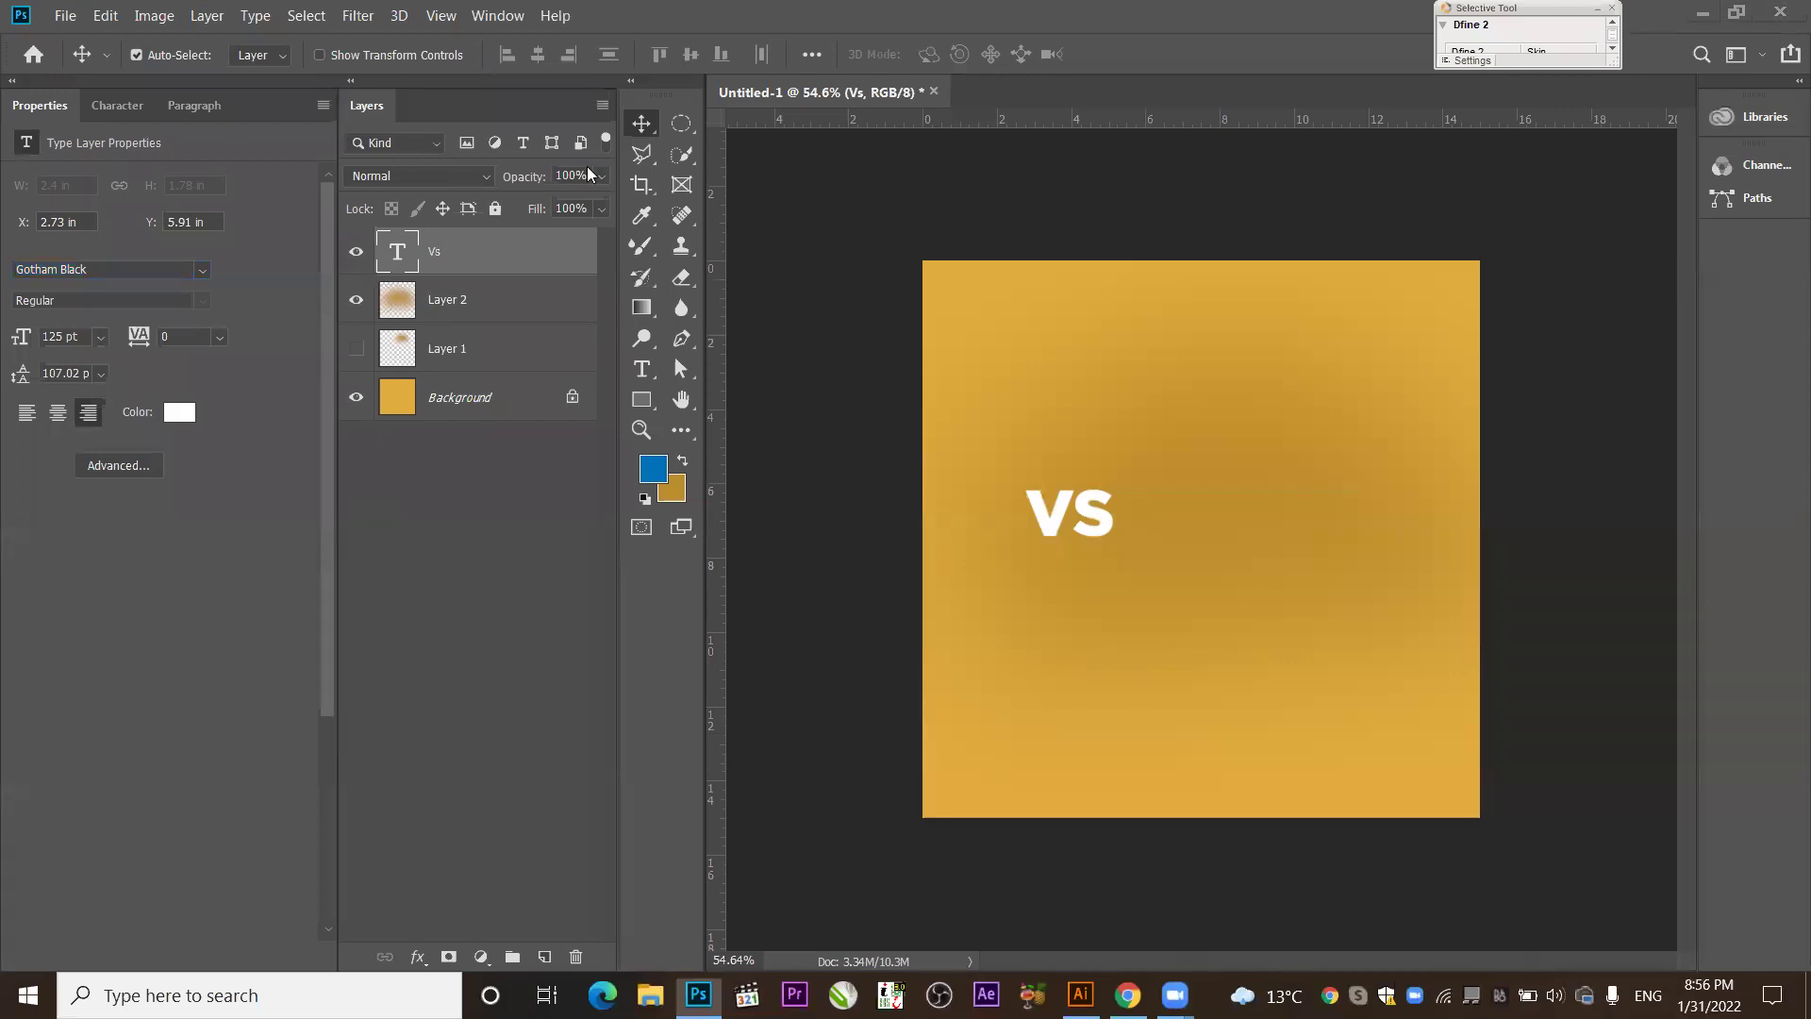
Enlarge the "VS" text proportionally to about 471 pt, keeping its left edge in place.
key("ctrl")
key("ctrl+t")
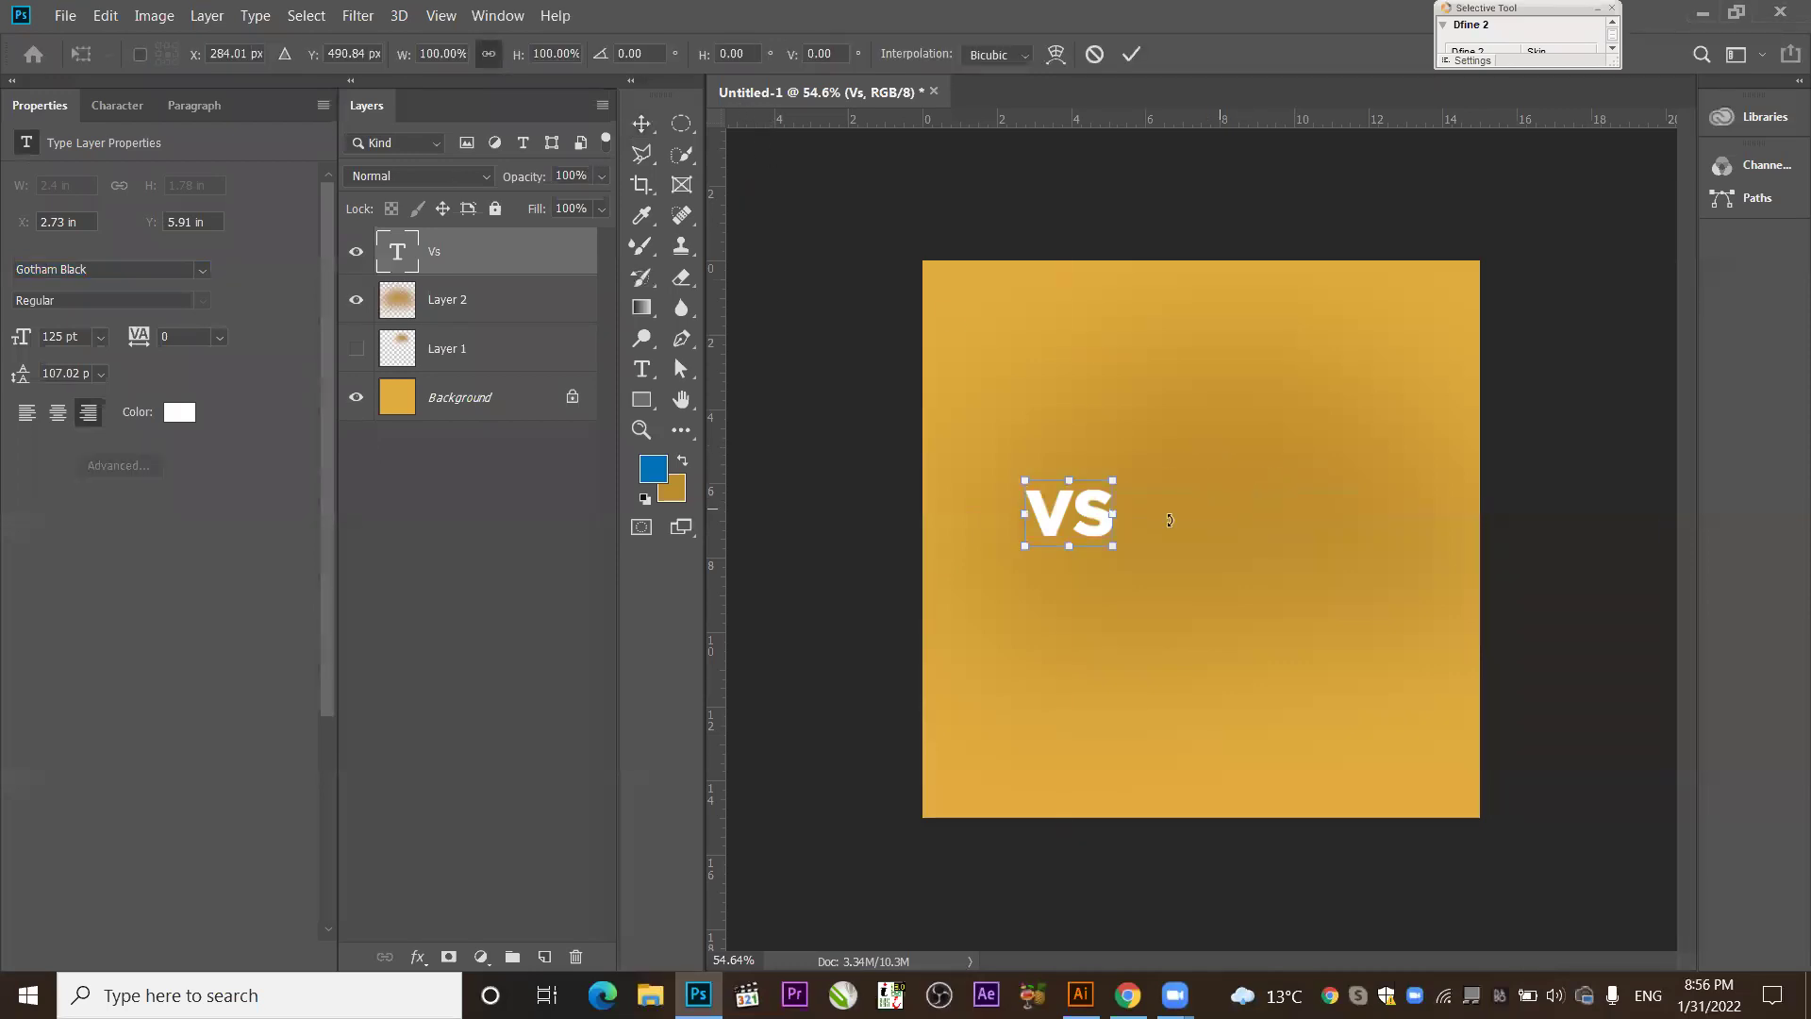
left_click_drag(1117, 515, 1359, 517)
key("Return")
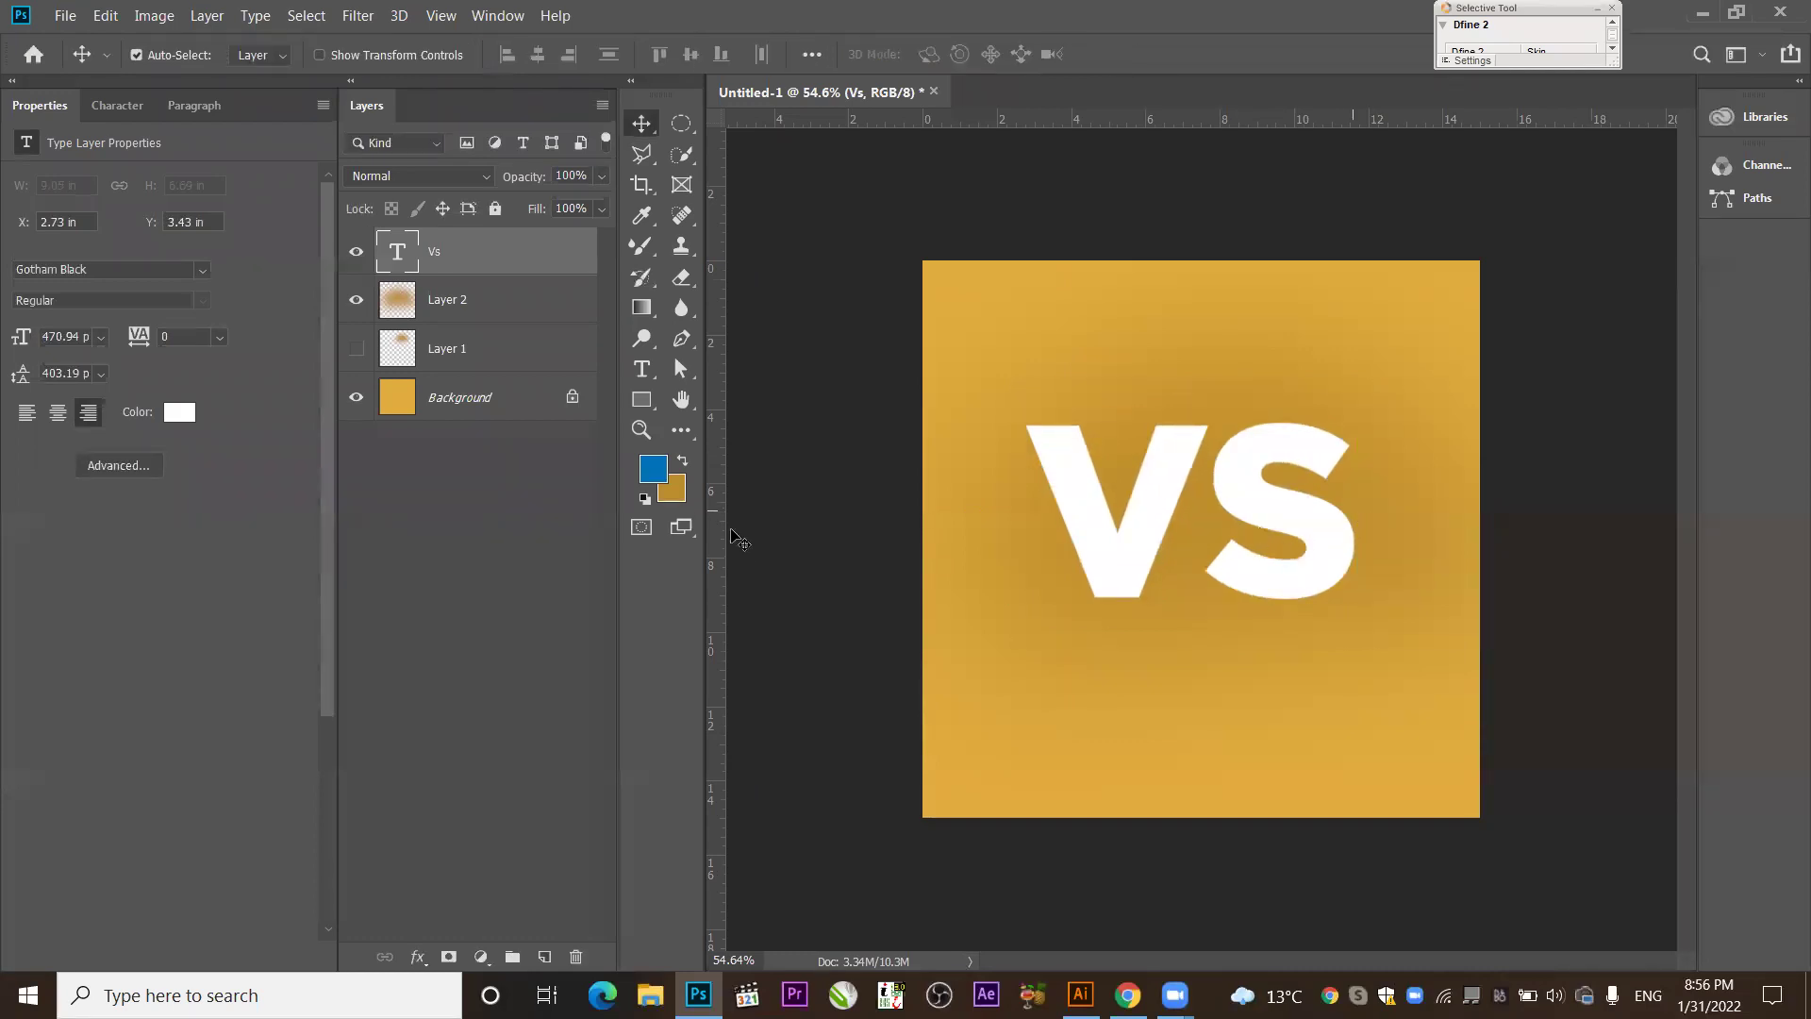
Center the "VS" text horizontally on the Background layer and move it down to about Y 4.19 in.
left_click(485, 406, "ctrl")
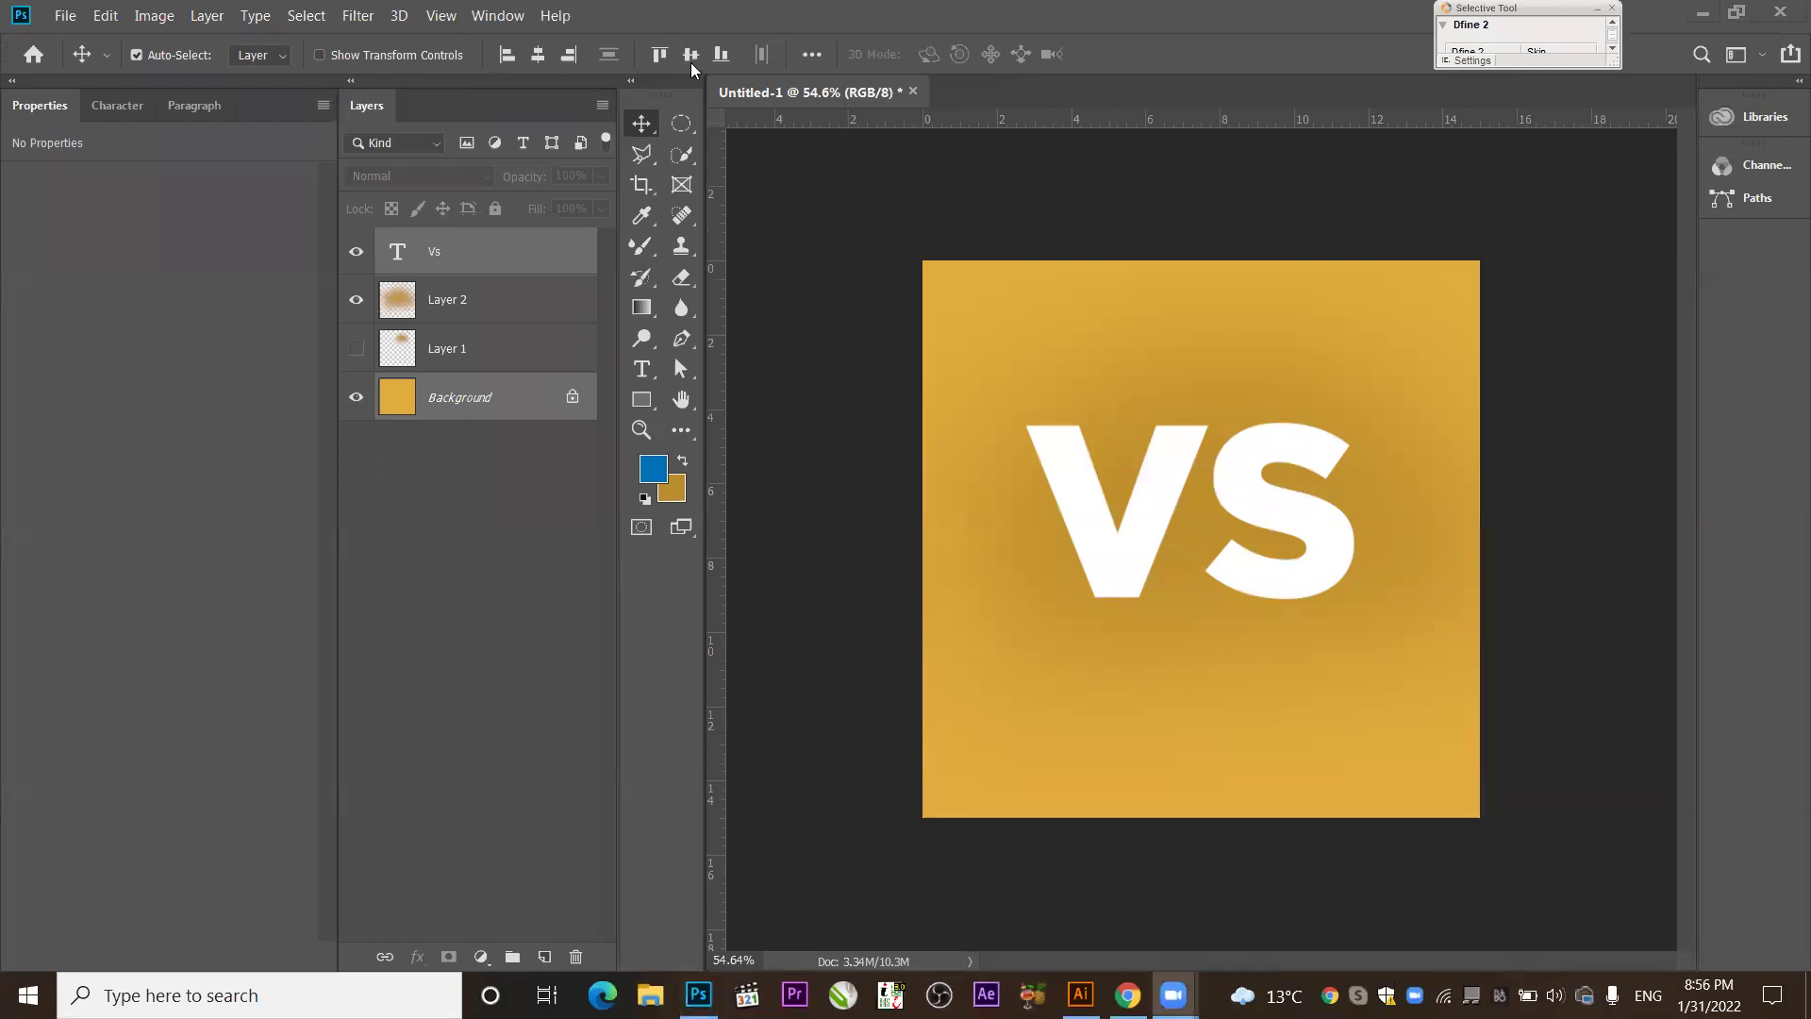
left_click(538, 58)
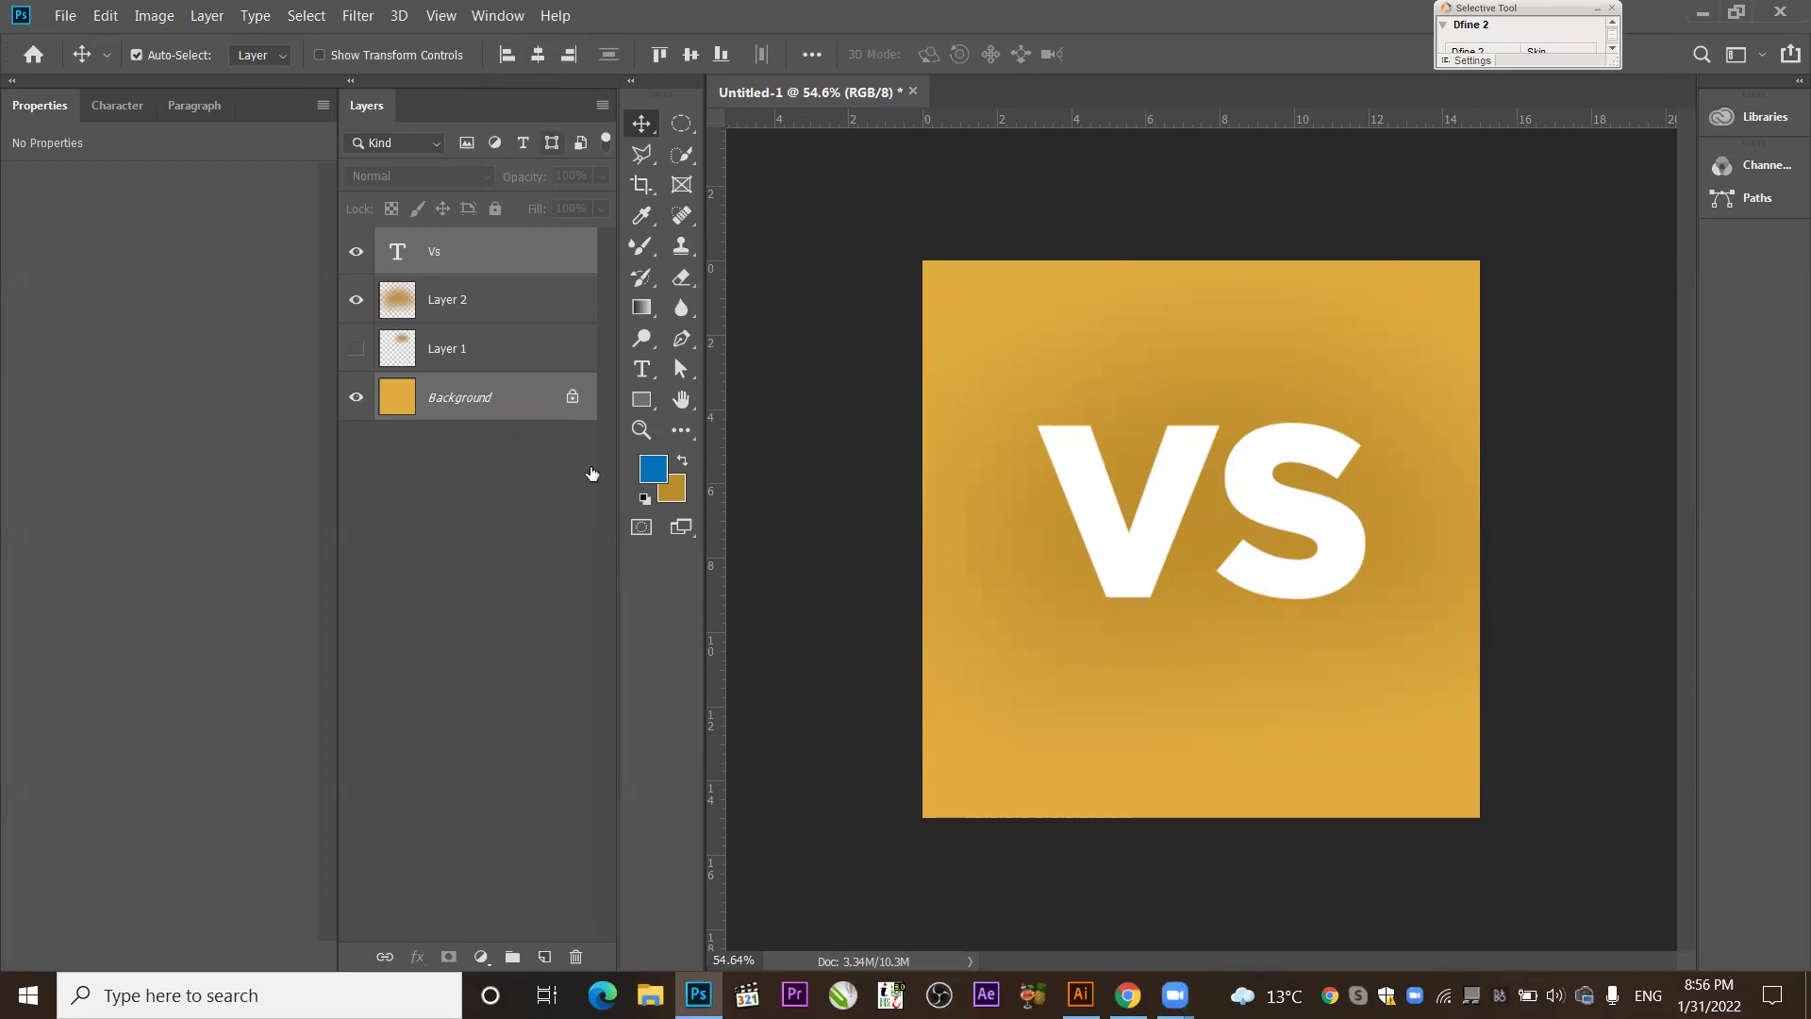
left_click(524, 681)
left_click_drag(1292, 522, 1290, 547)
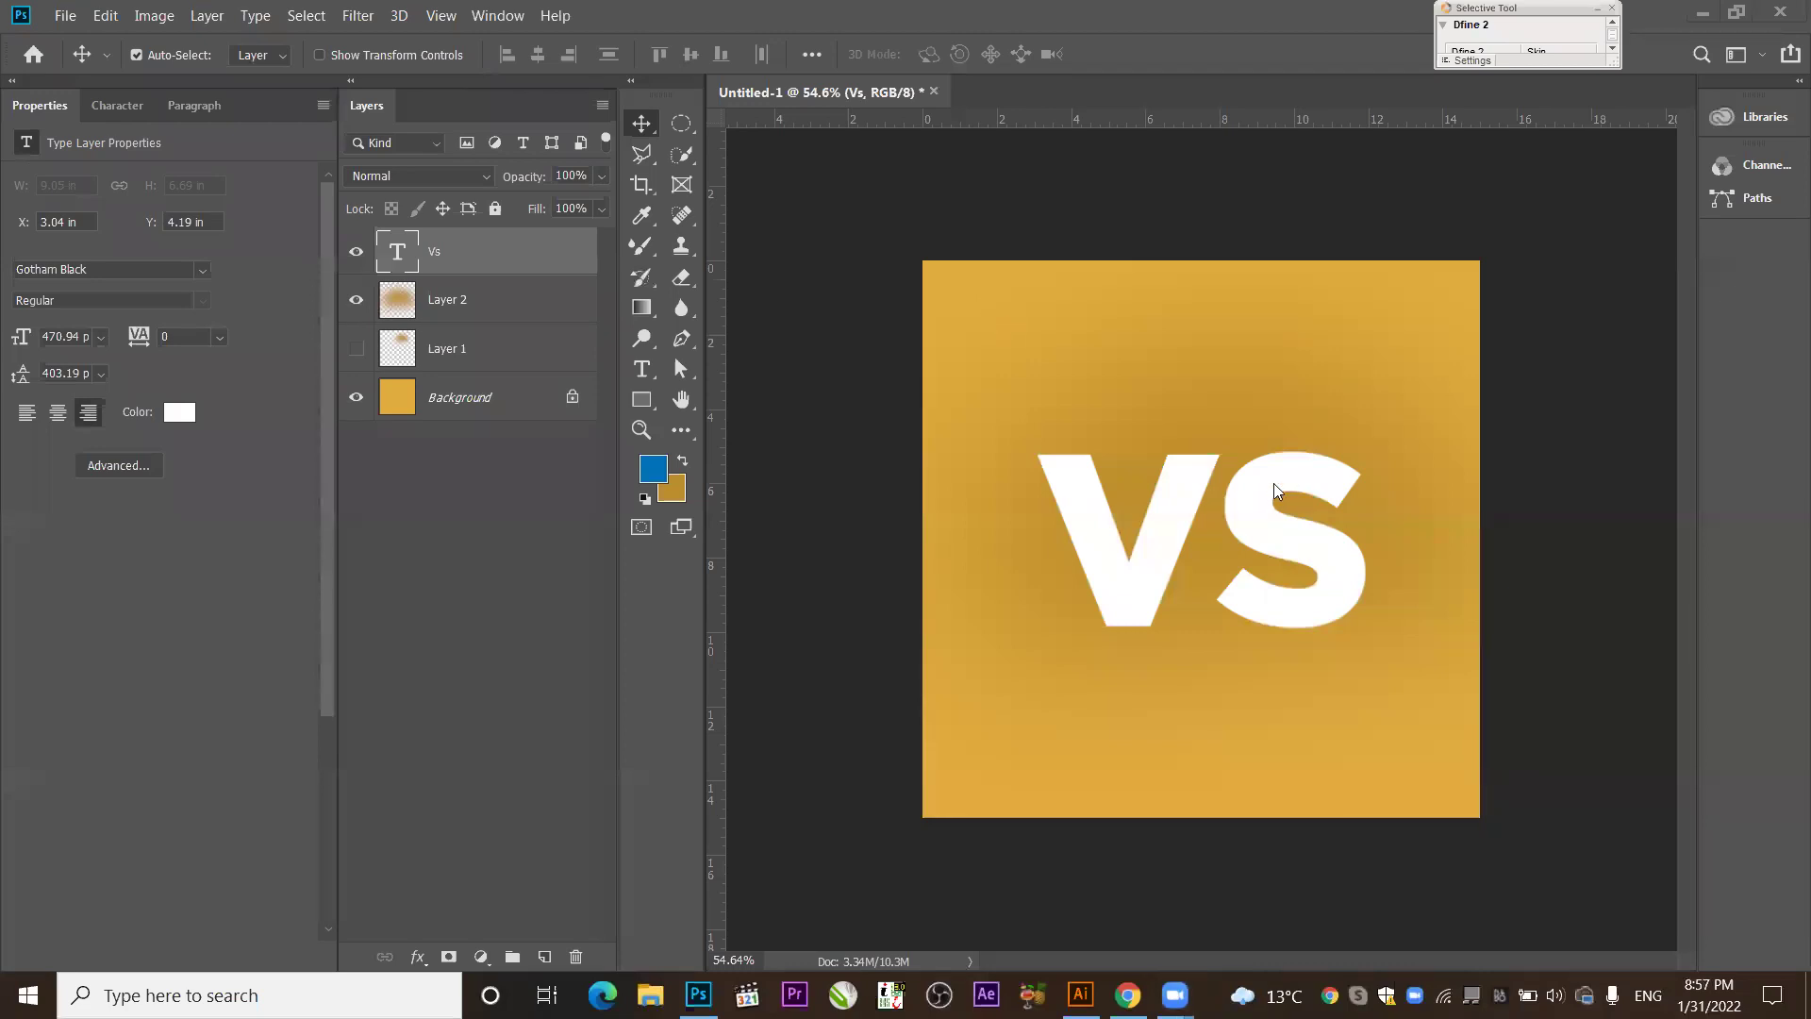
Switch to Chrome and search the web for "qoutes".
left_click(1128, 995)
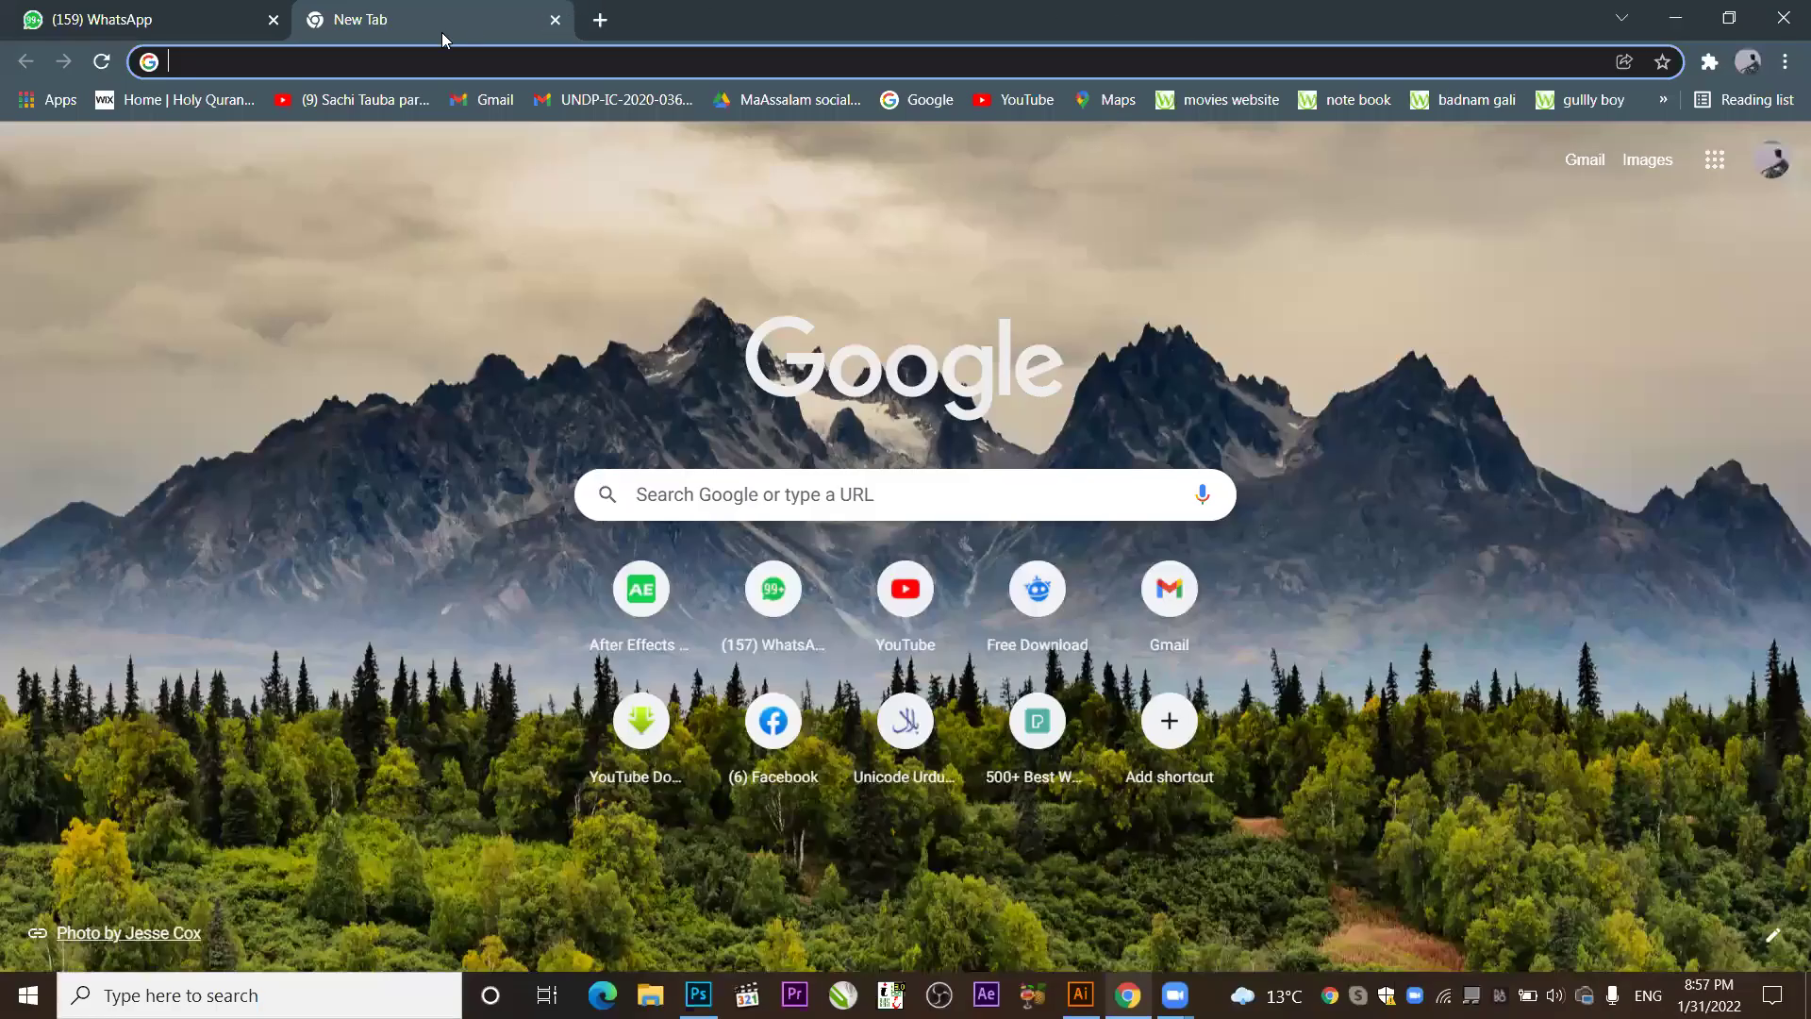
type("qoutes")
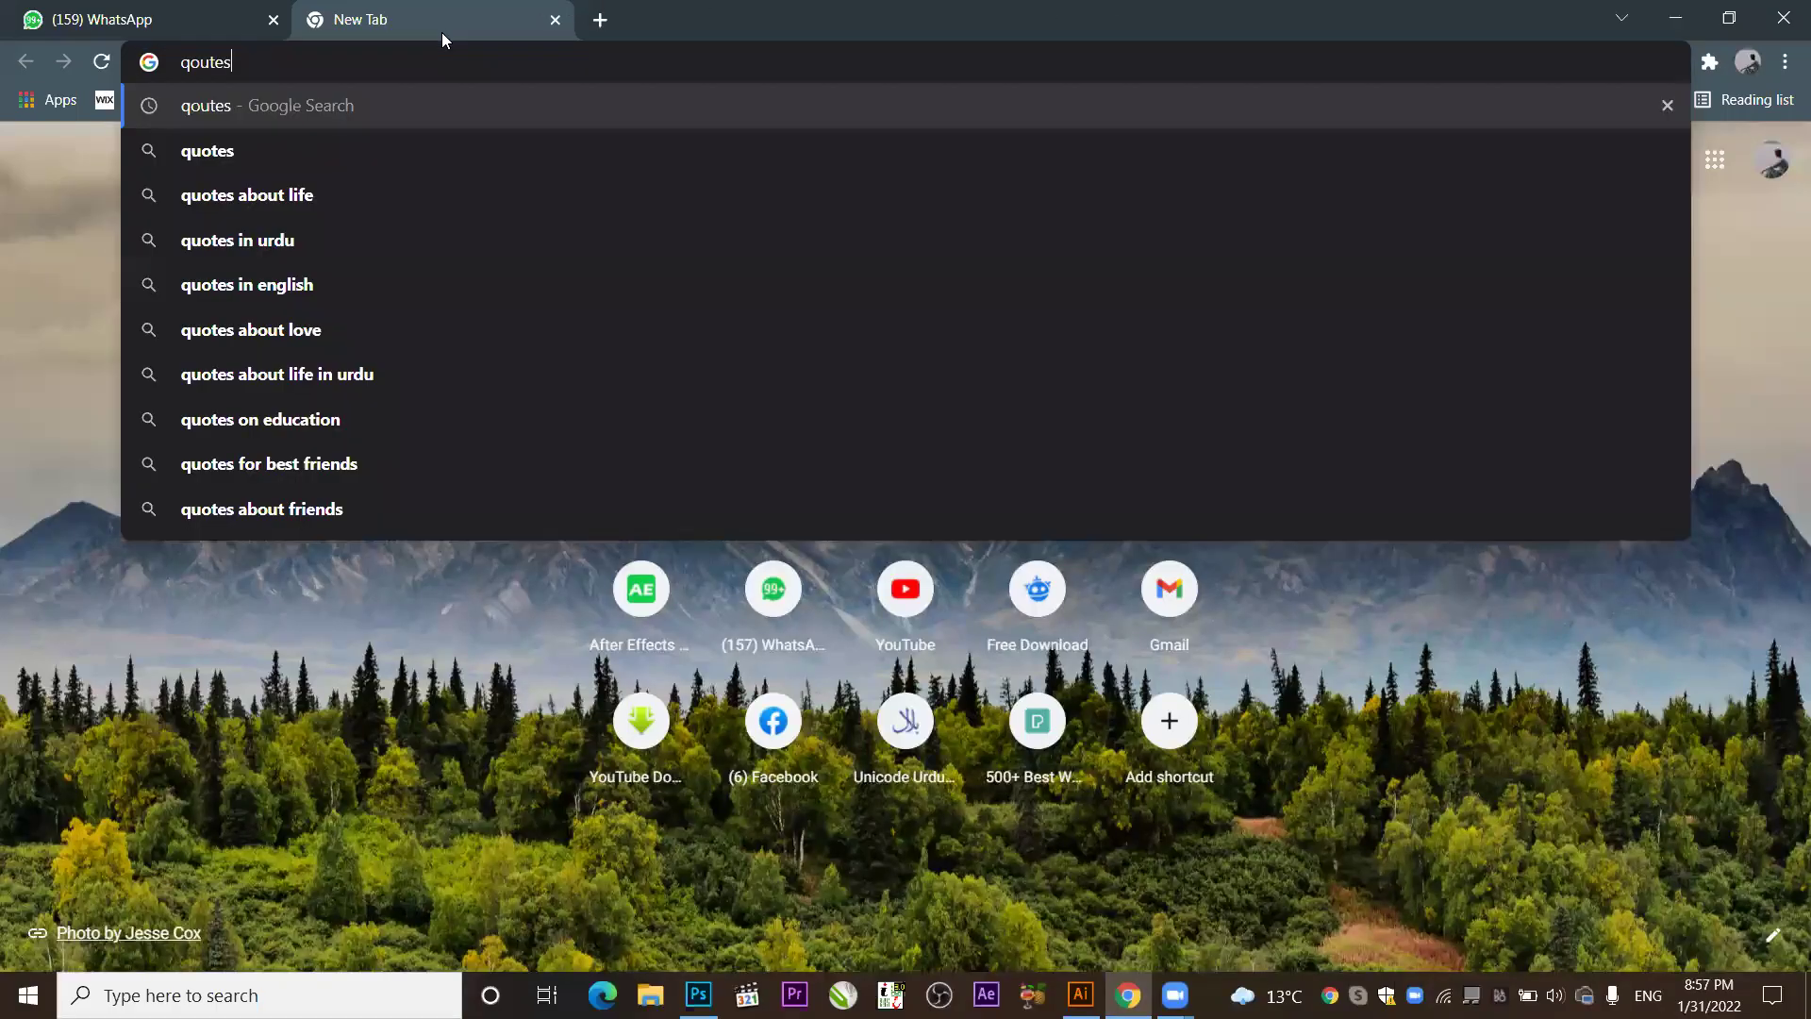
key("Return")
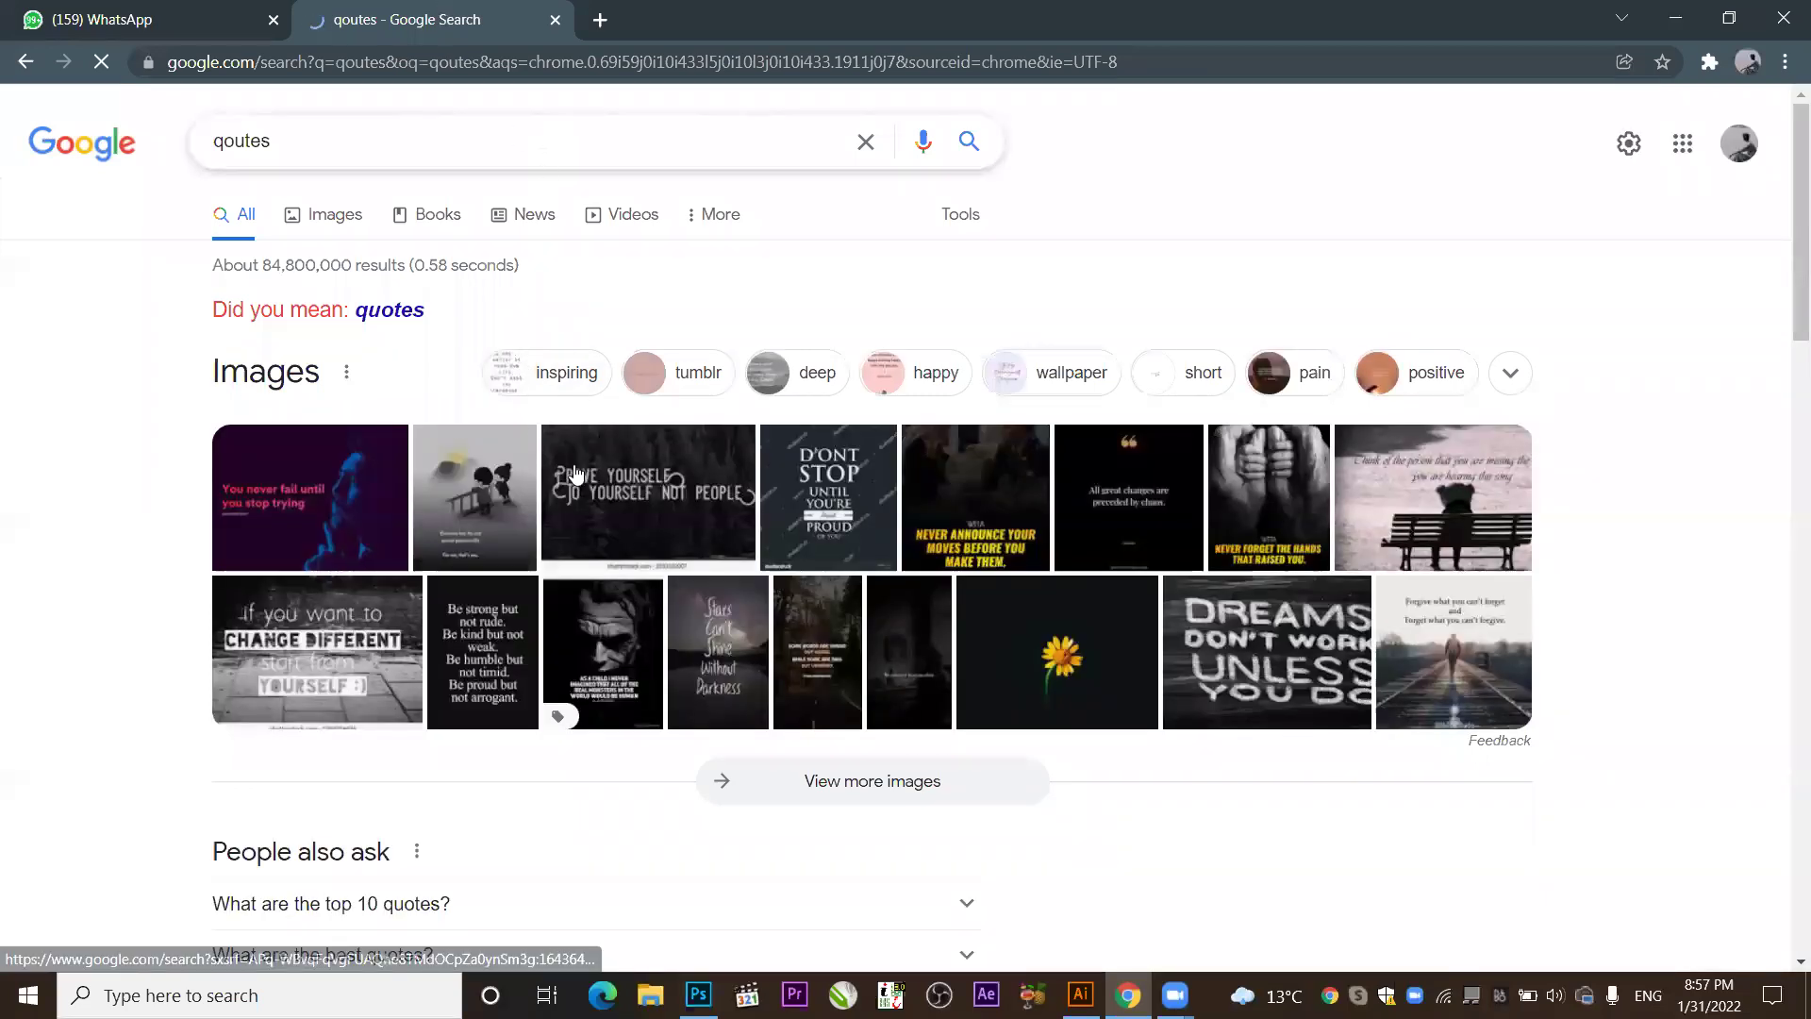
Open the Goodreads page "Qoutes To Live By Quotes" and copy the quote starting "Learn from the mistakes of others".
scroll(578, 564, "down", 3)
scroll(578, 563, "down", 5)
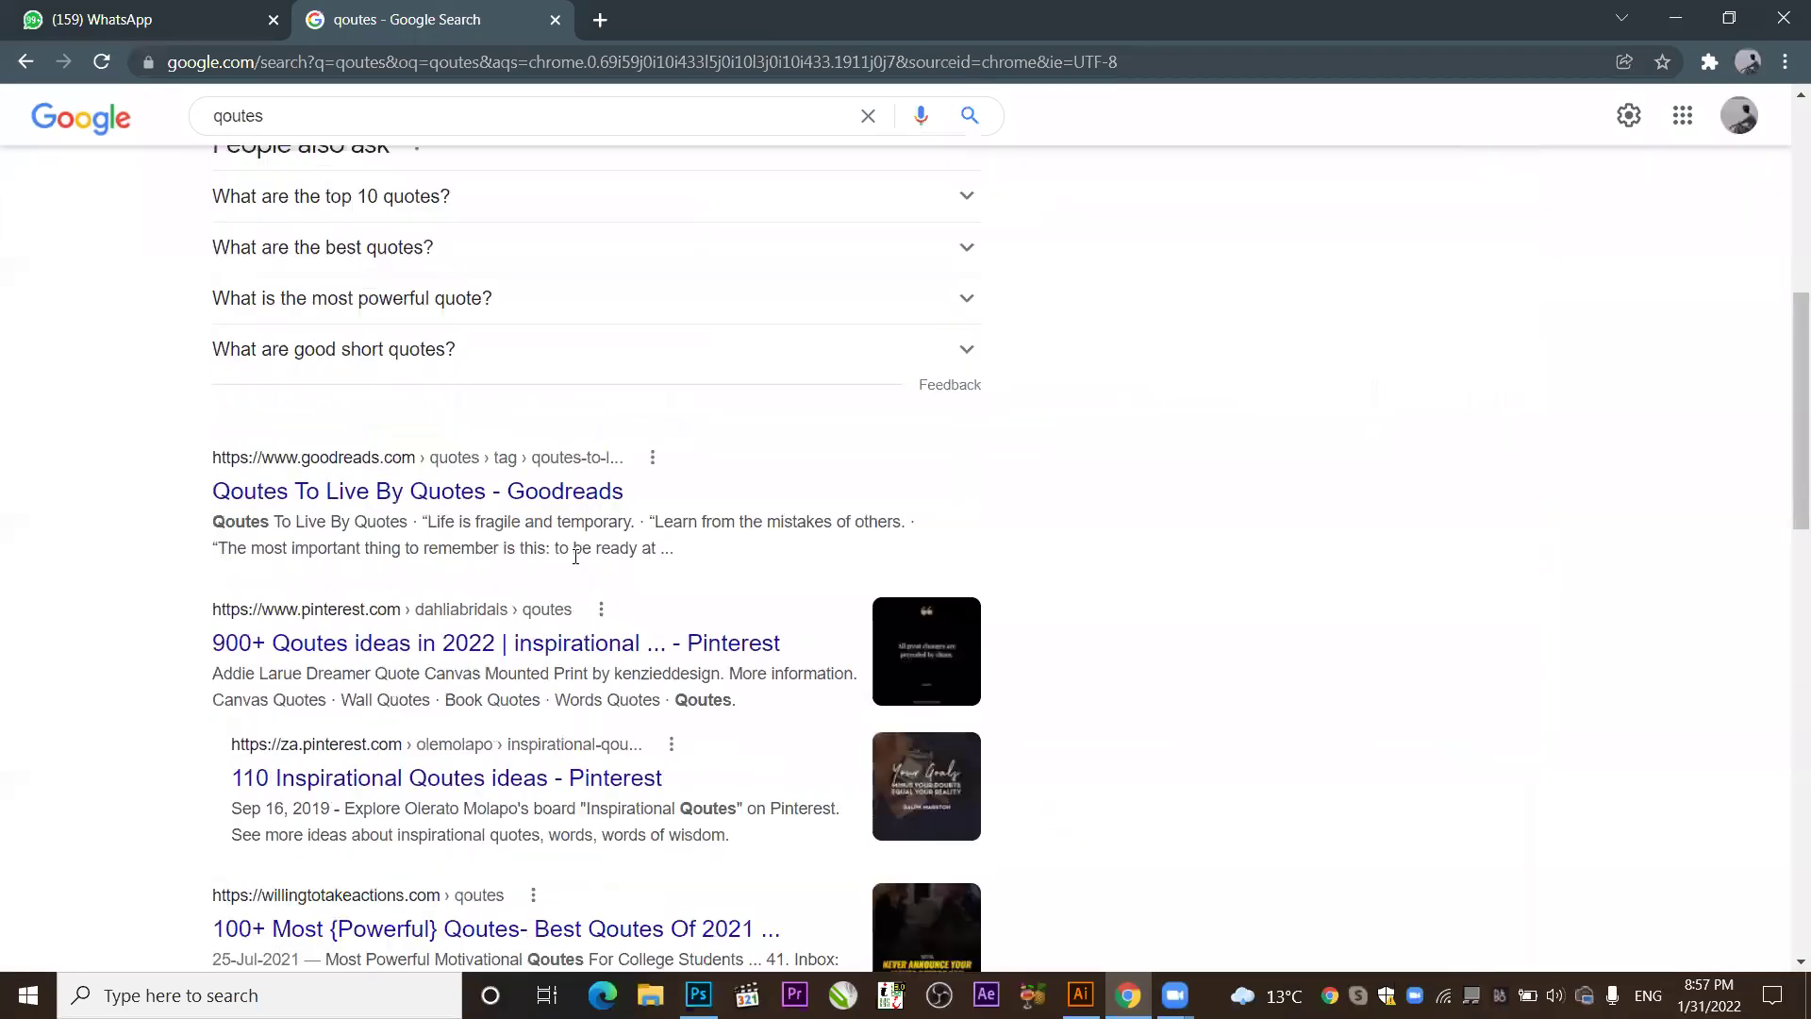
scroll(571, 545, "up", 3)
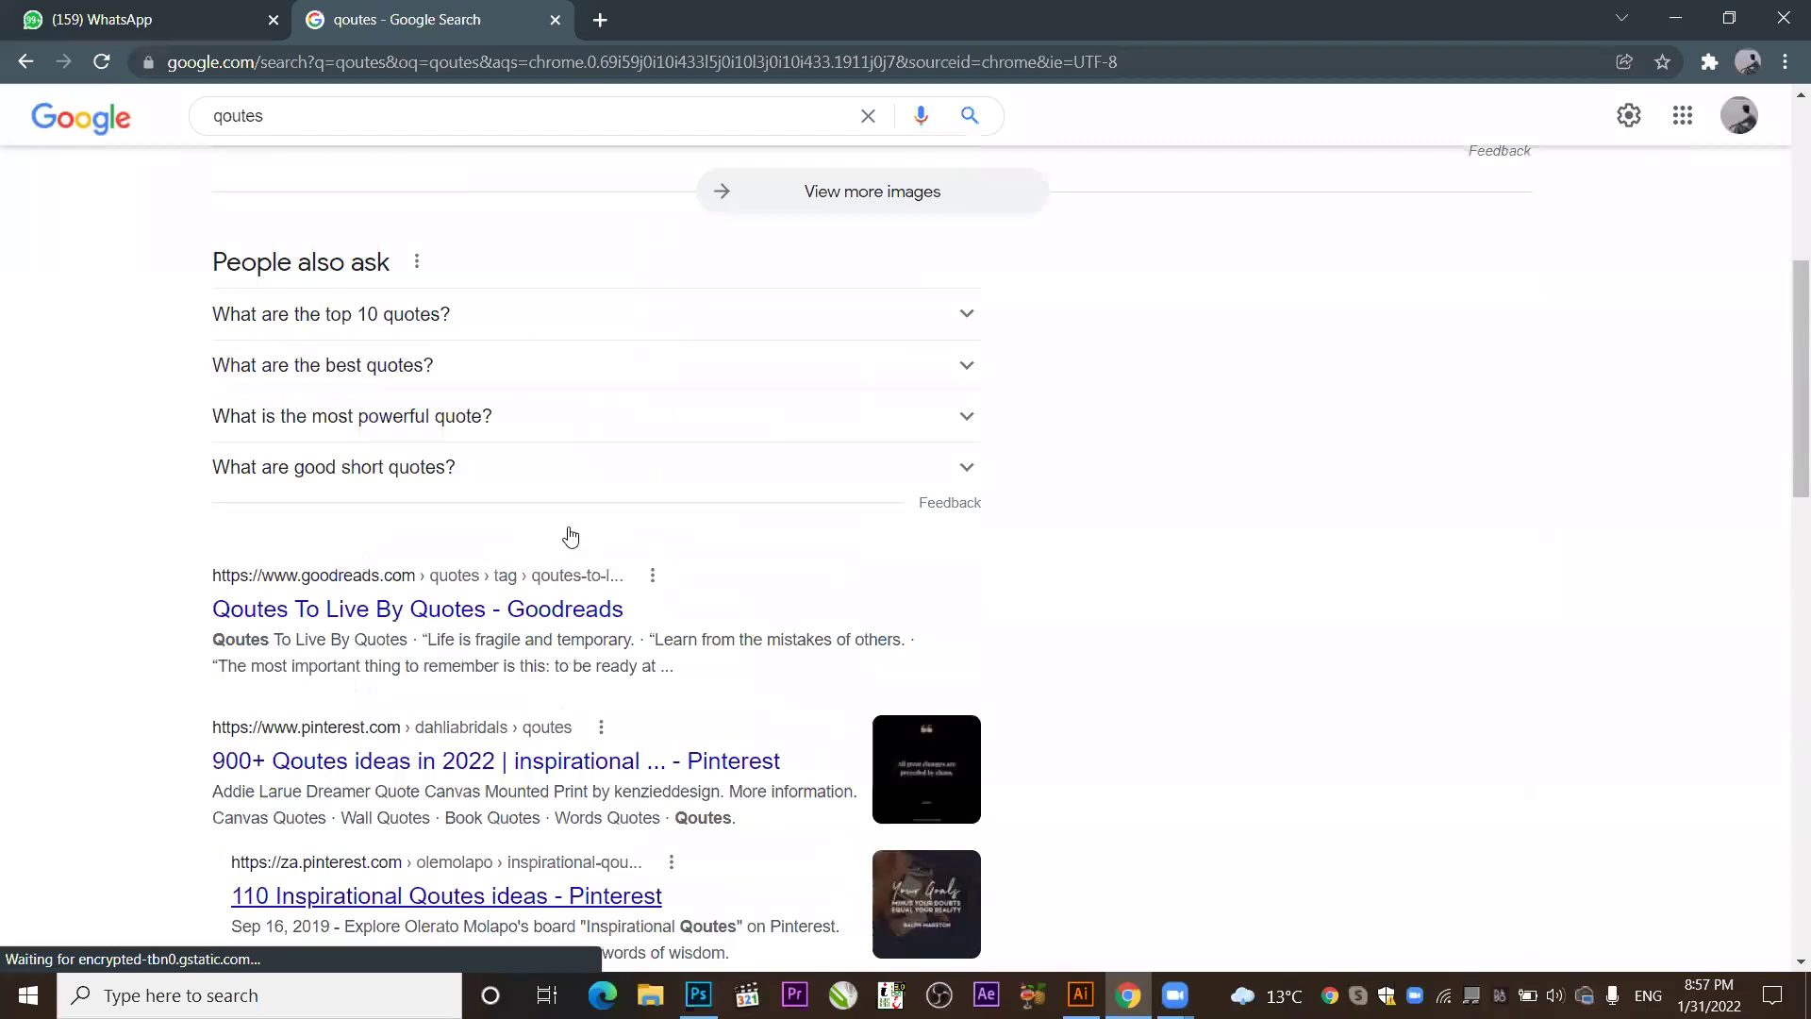
scroll(566, 534, "up", 5)
scroll(471, 520, "down", 6)
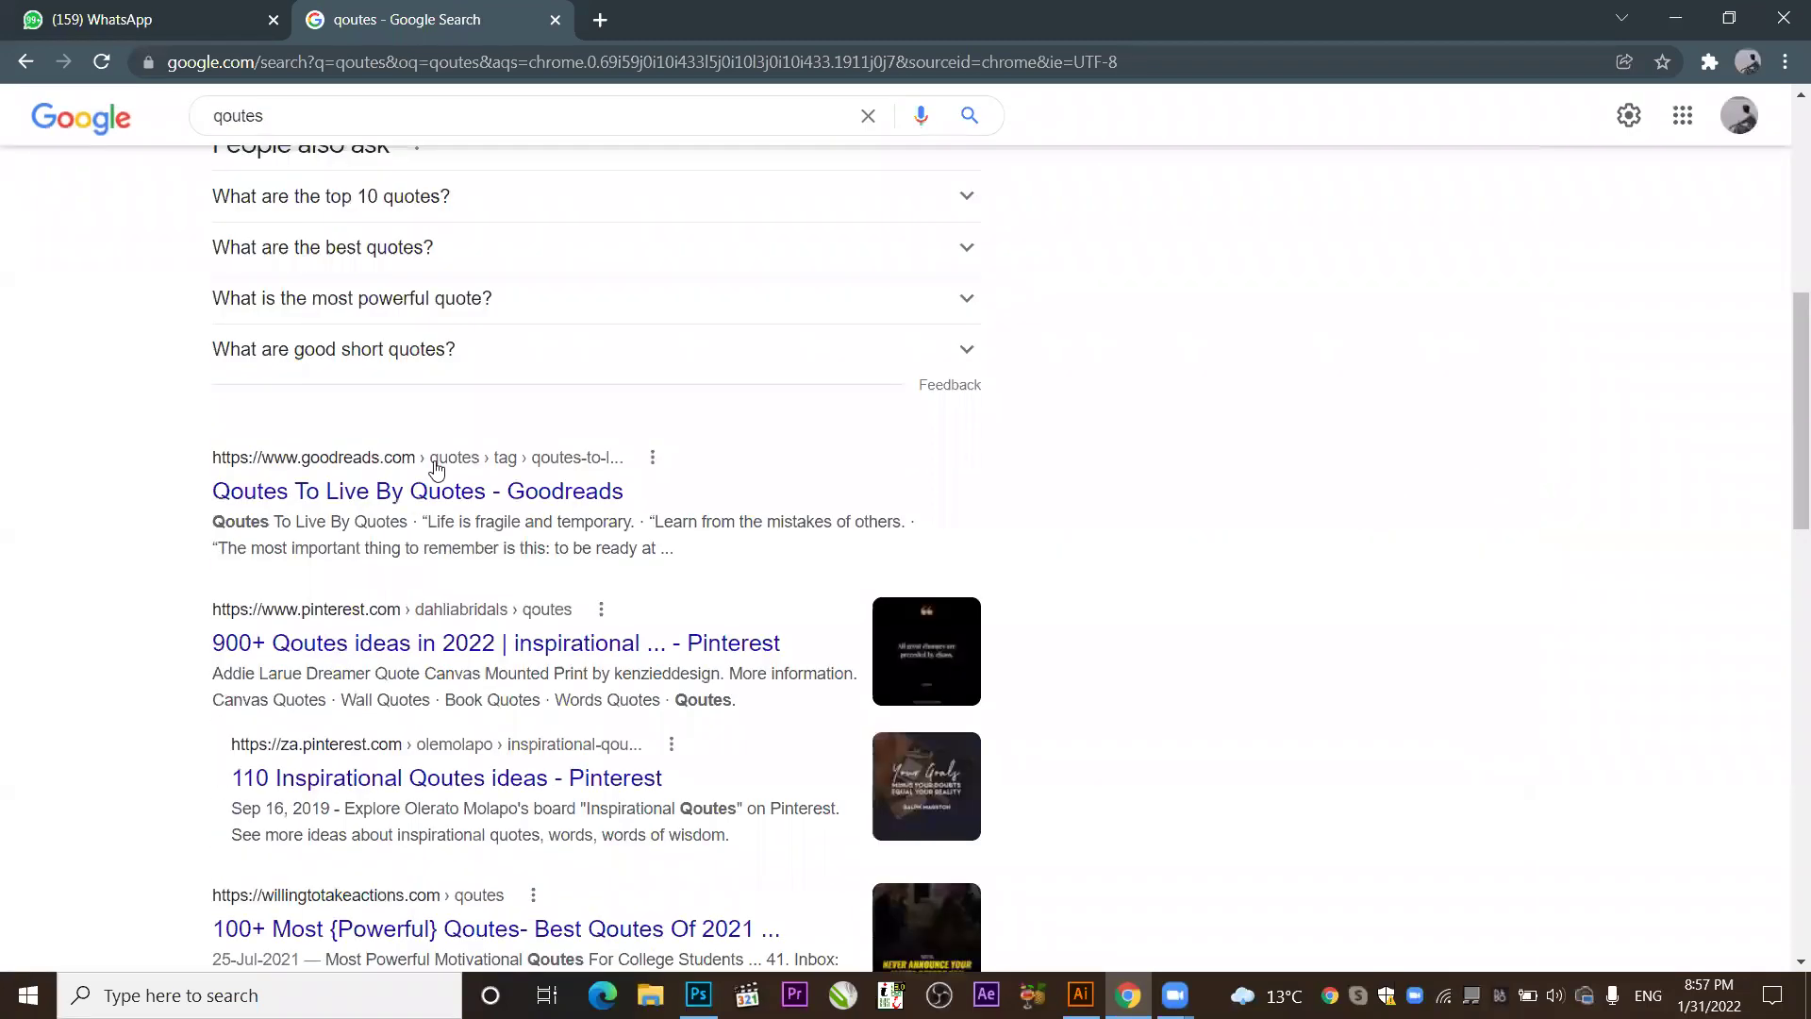
left_click(443, 497)
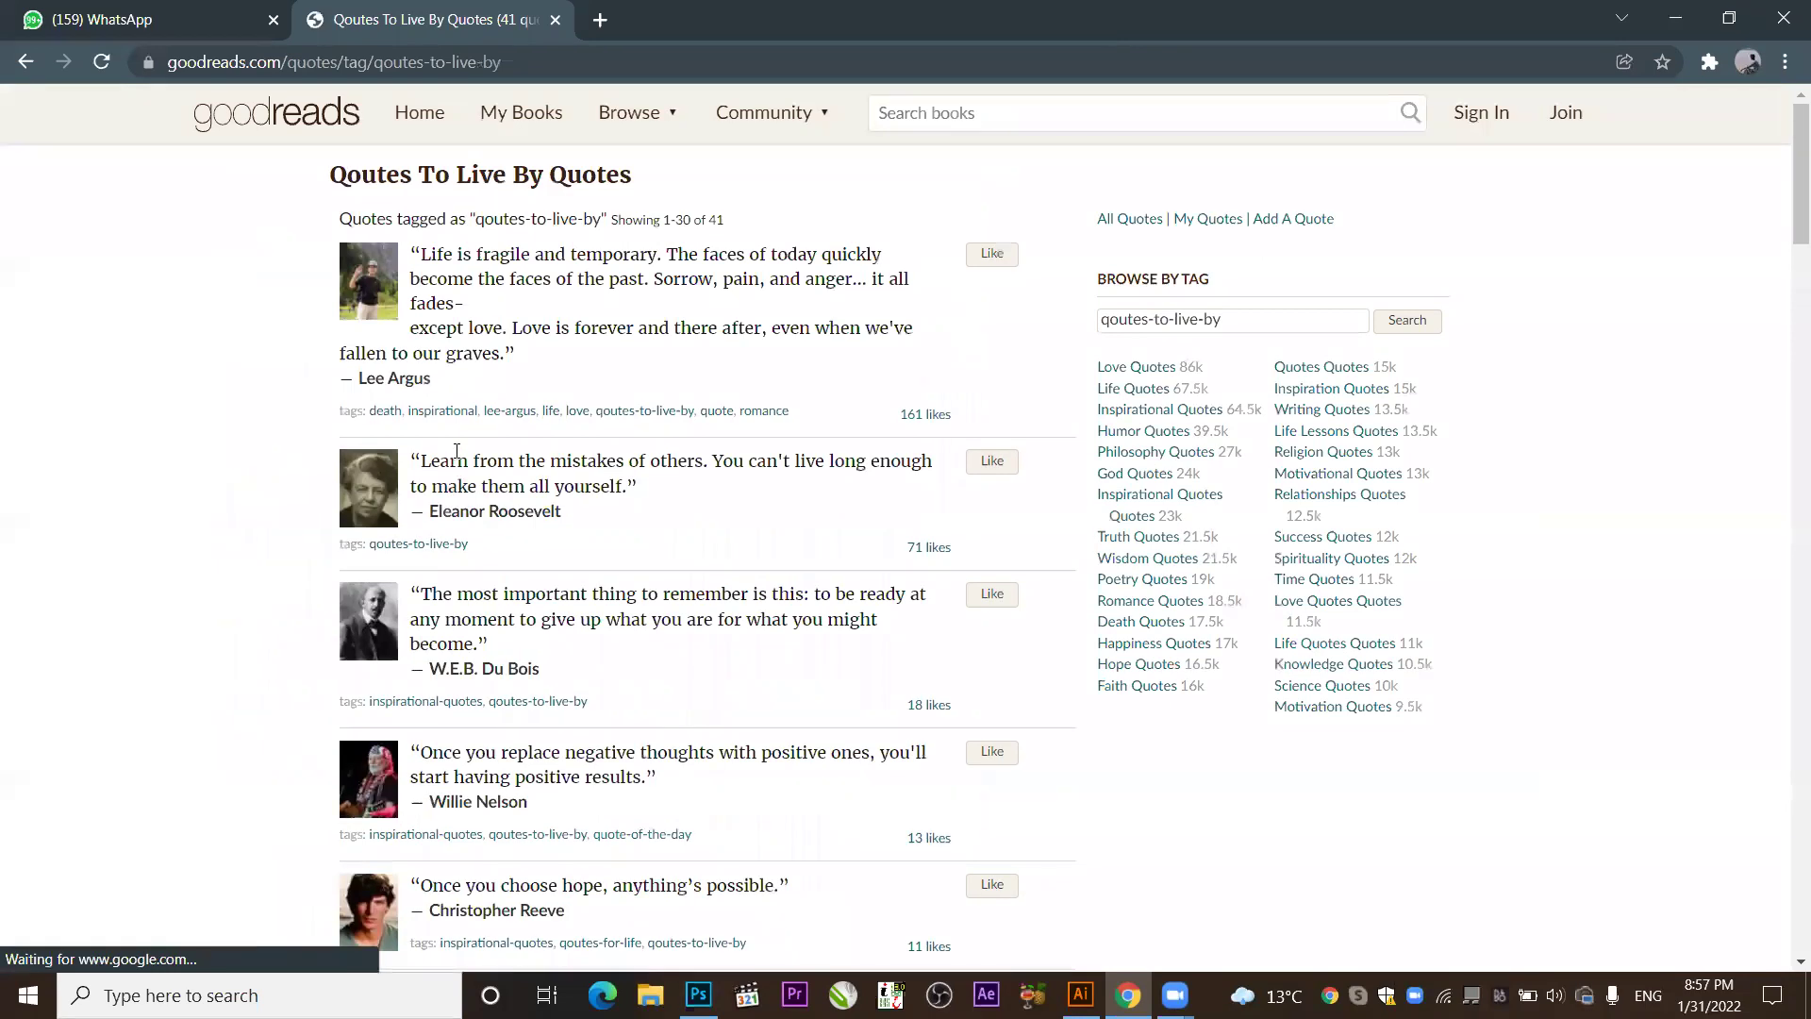
left_click_drag(649, 490, 416, 447)
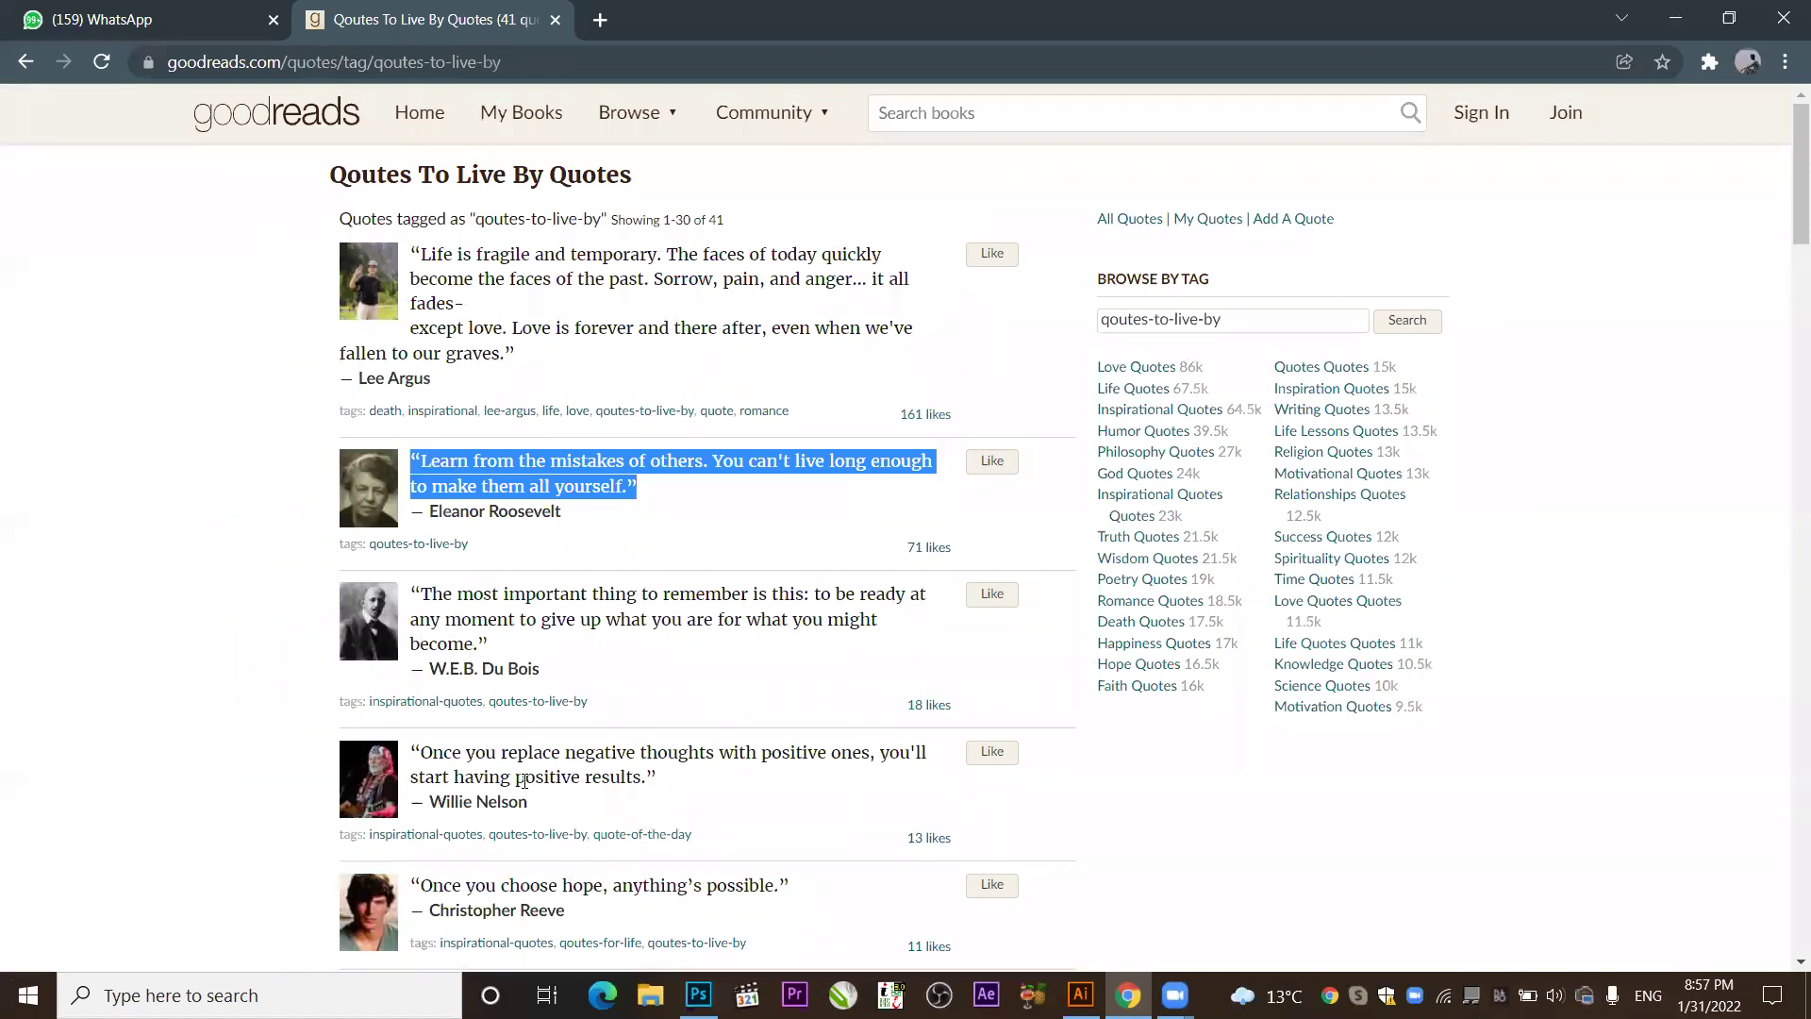
Switch back to Photoshop and replace the "VS" text layer with the copied quote in a text box about 11.02 by 8.98 in.
key("alt+Tab")
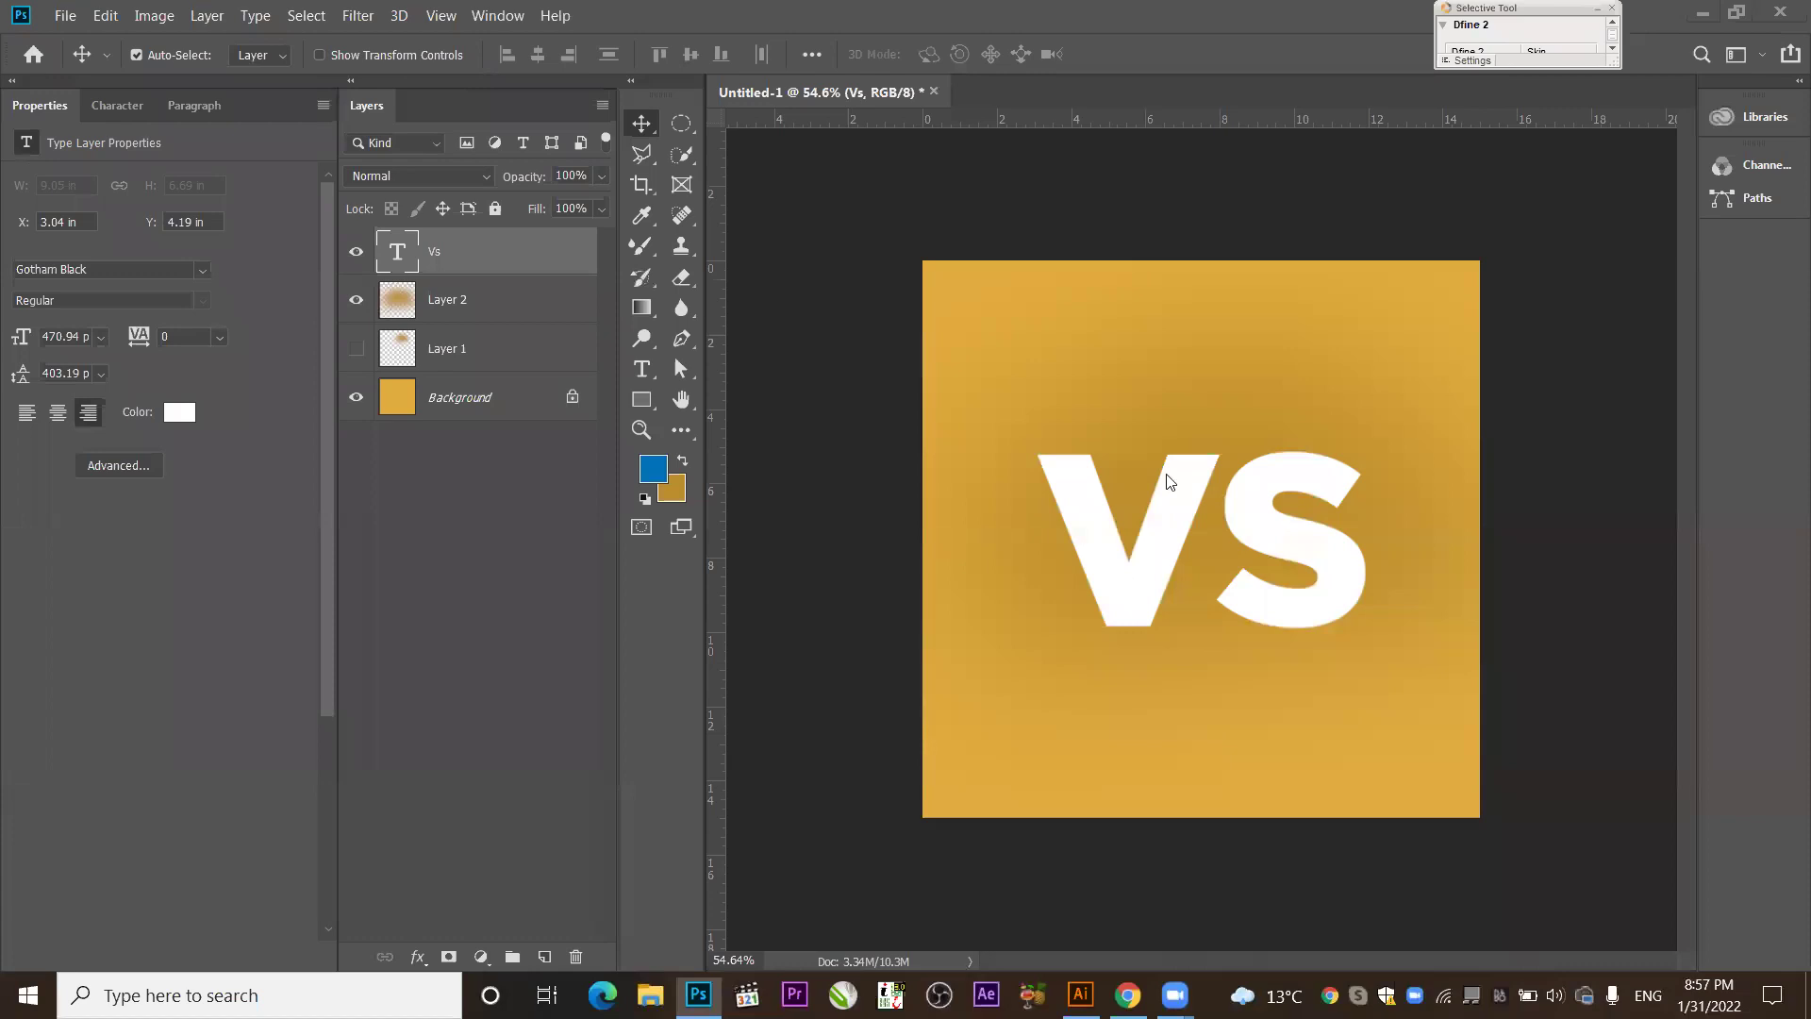
key("ctrl+e")
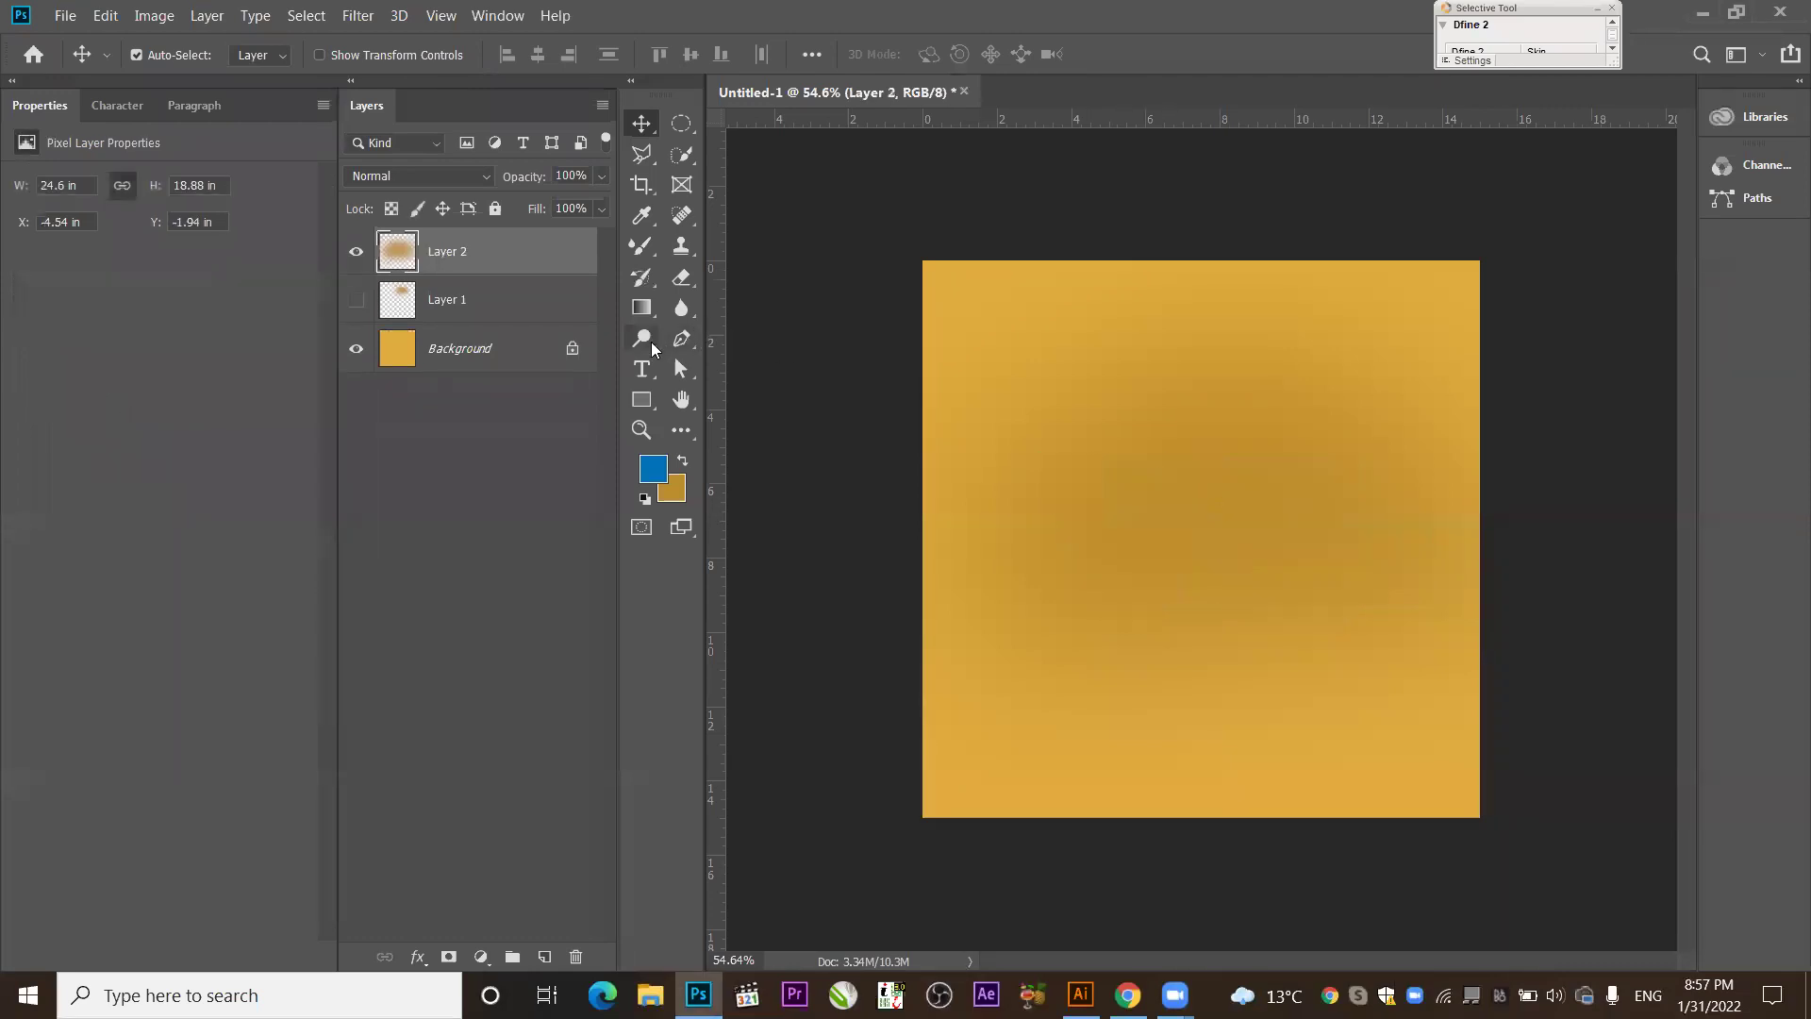
left_click(641, 369)
left_click_drag(990, 366, 1400, 700)
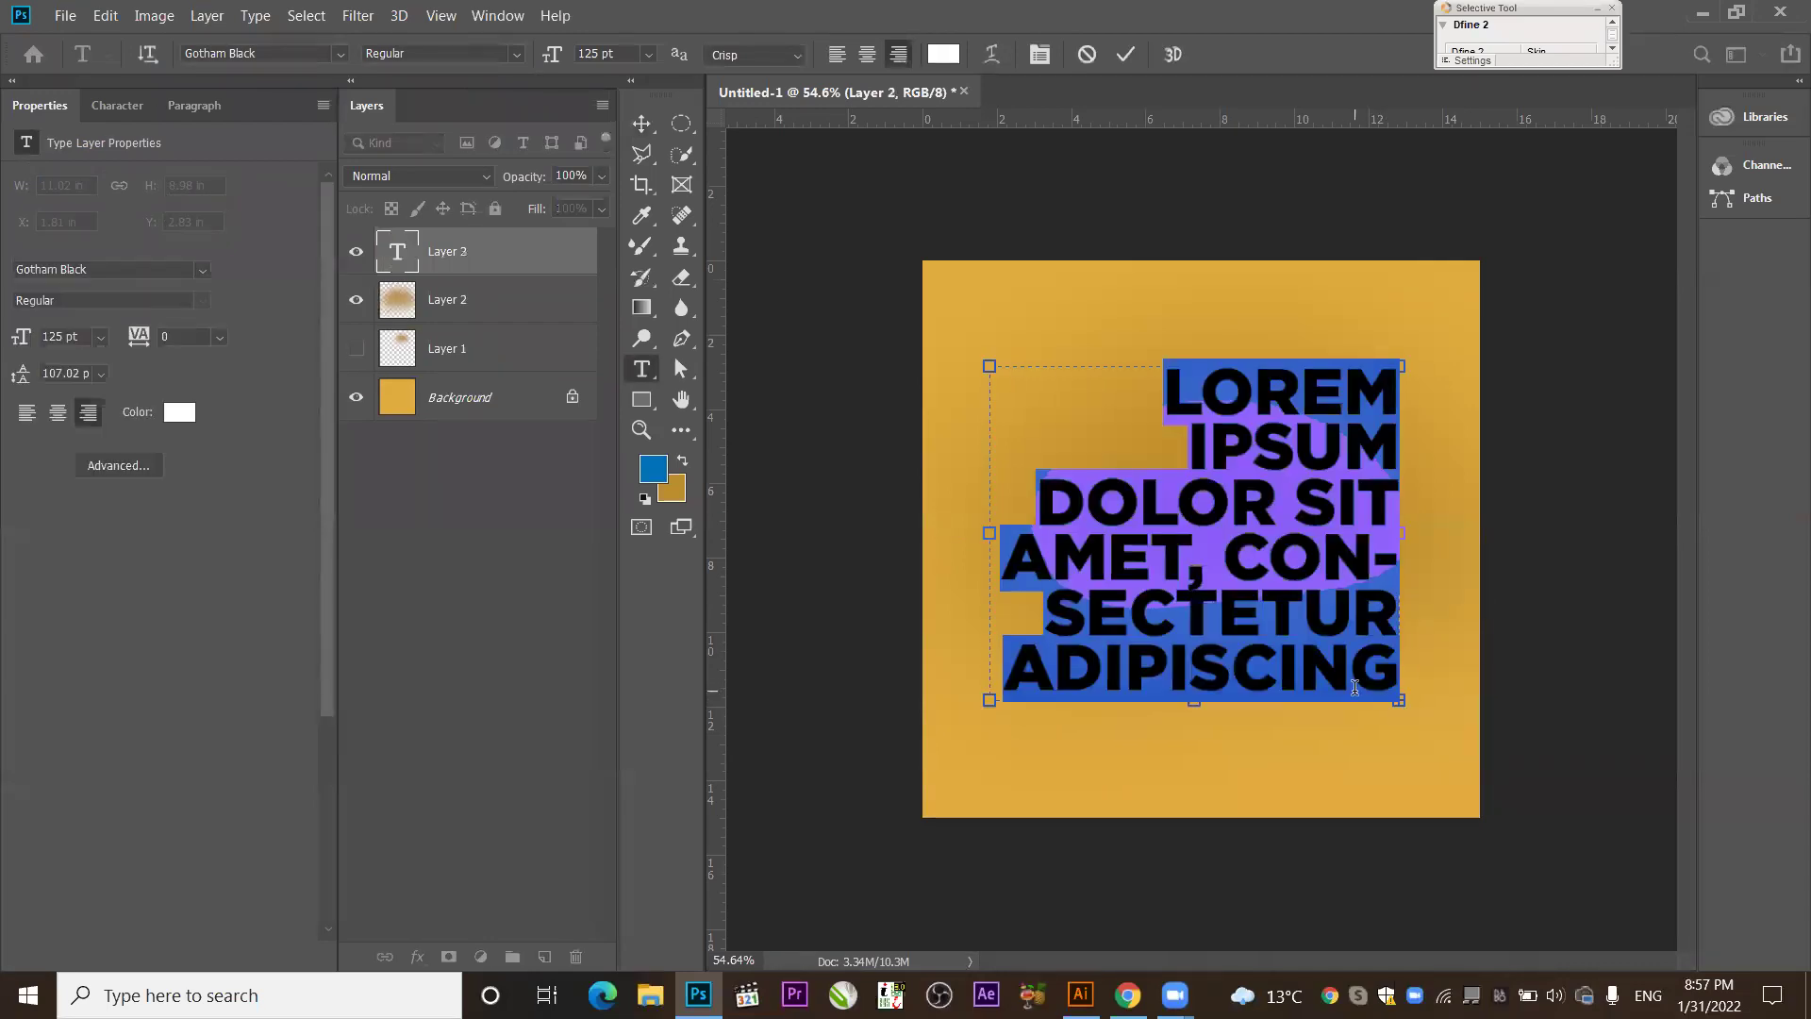
key("ctrl+v")
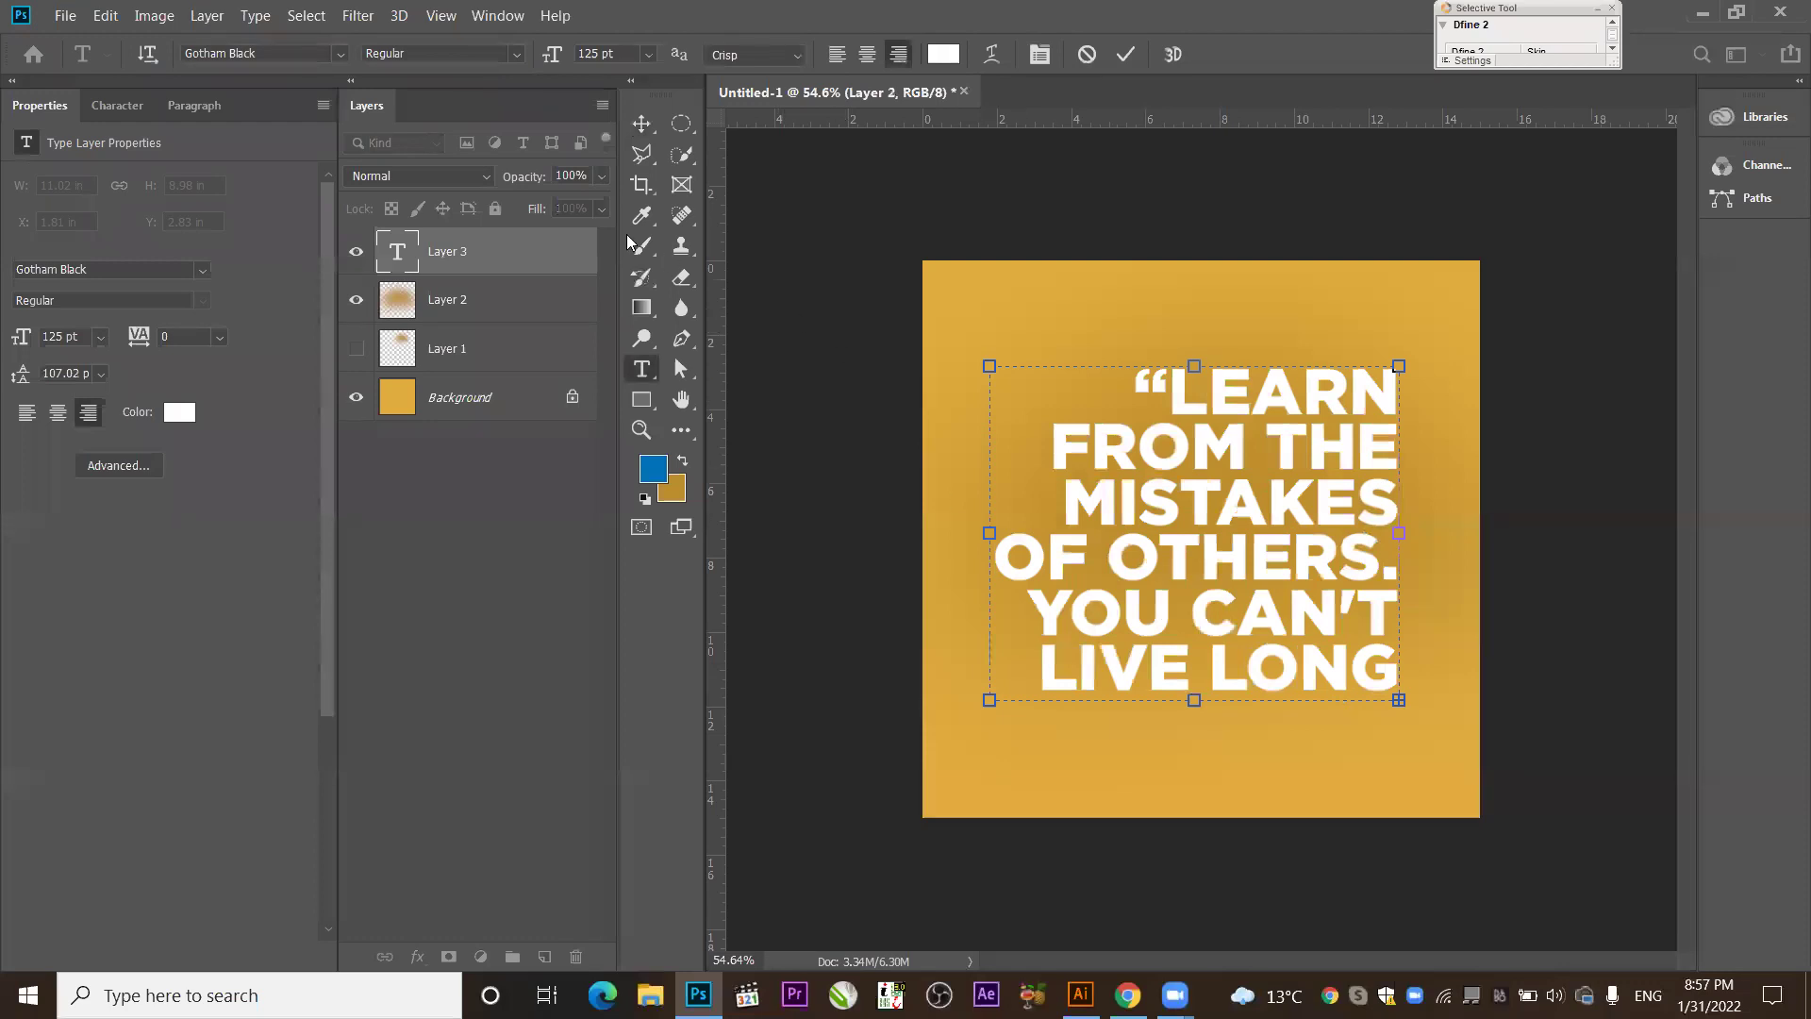
left_click(641, 123)
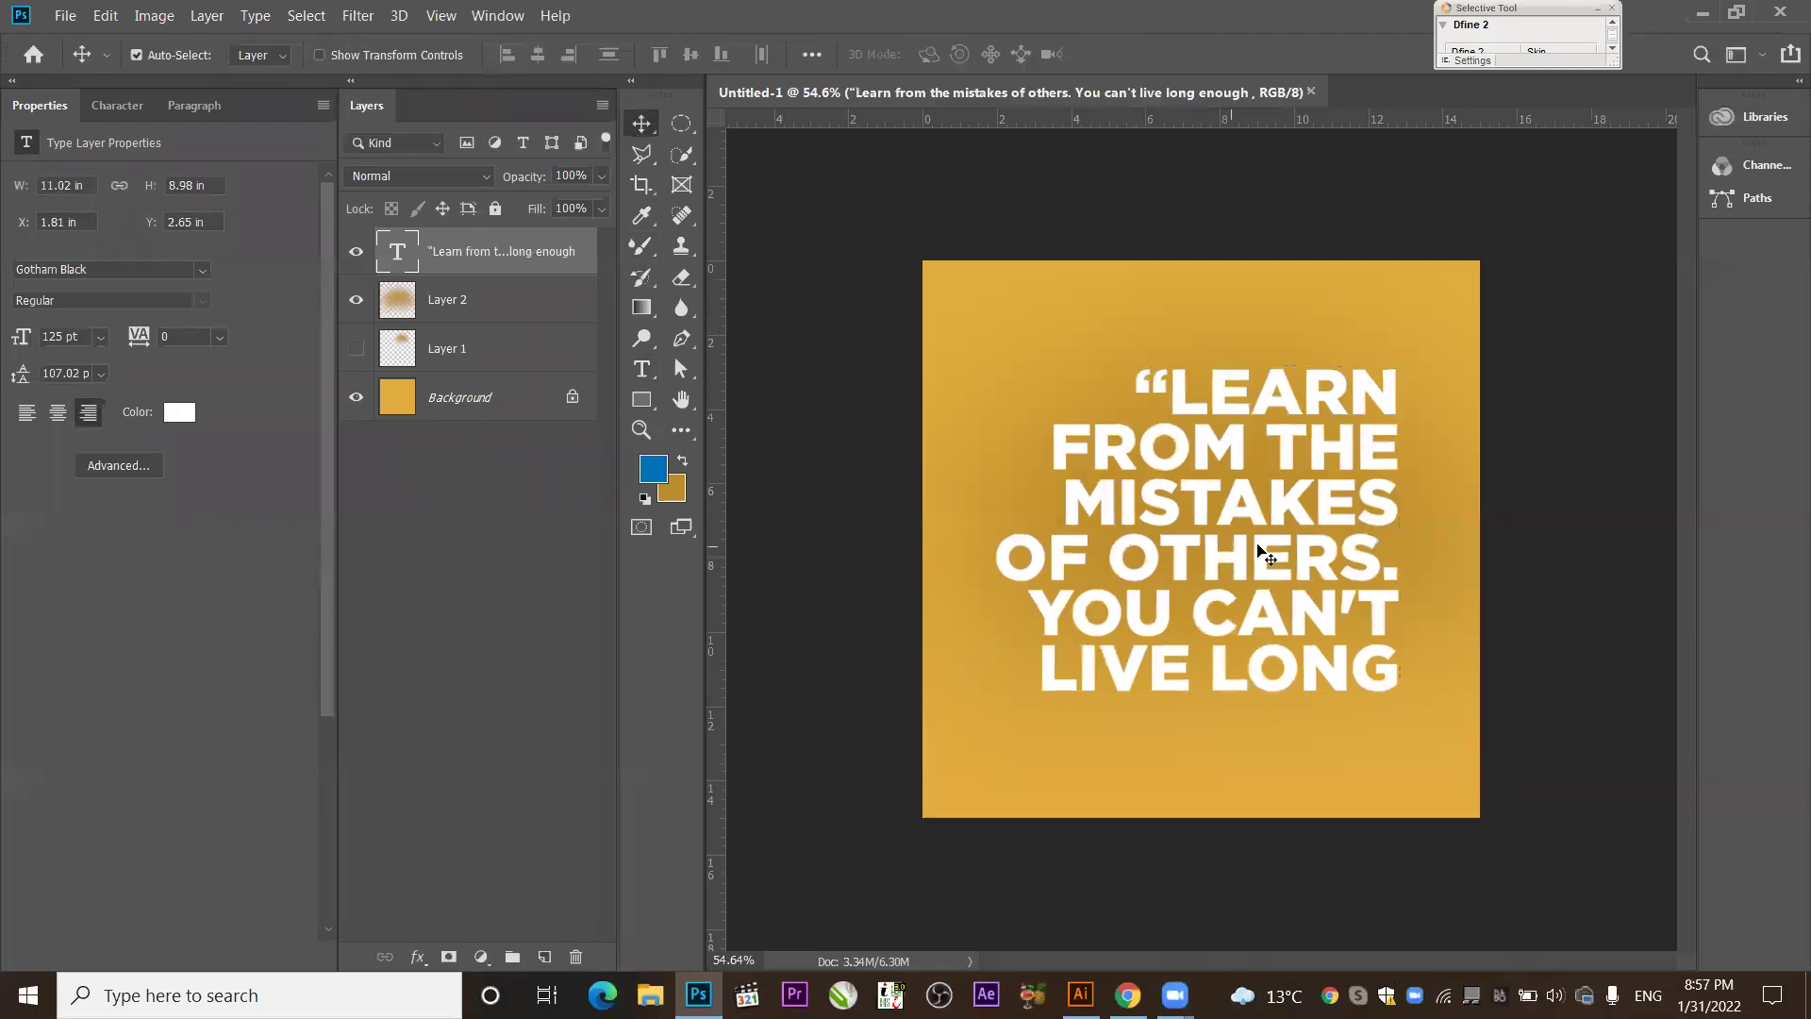
Set the whole quote's font size to 68 pt so it fits inside its text box.
double_click(1140, 528)
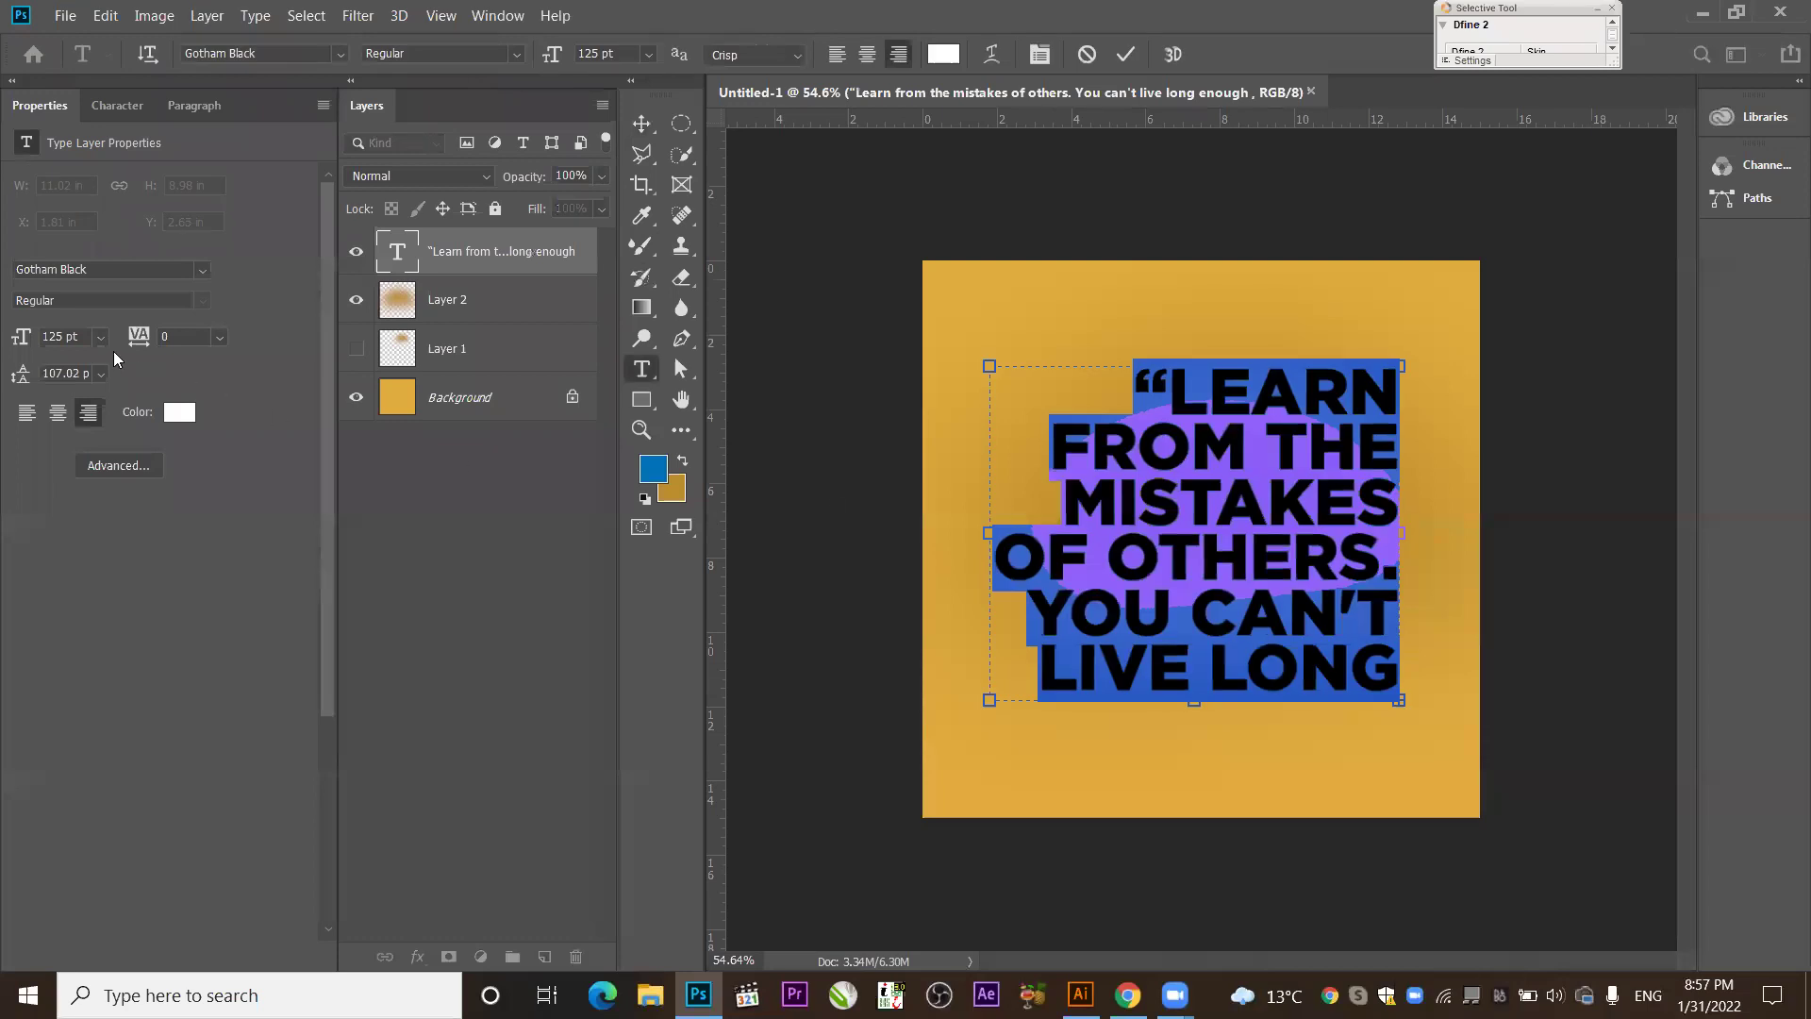
left_click(65, 337)
key("Down")
key("Down")
key("Down")
key("Down")
key("Down")
key("Down")
key("Down")
key("Down")
key("Down")
key("Down")
key("Down")
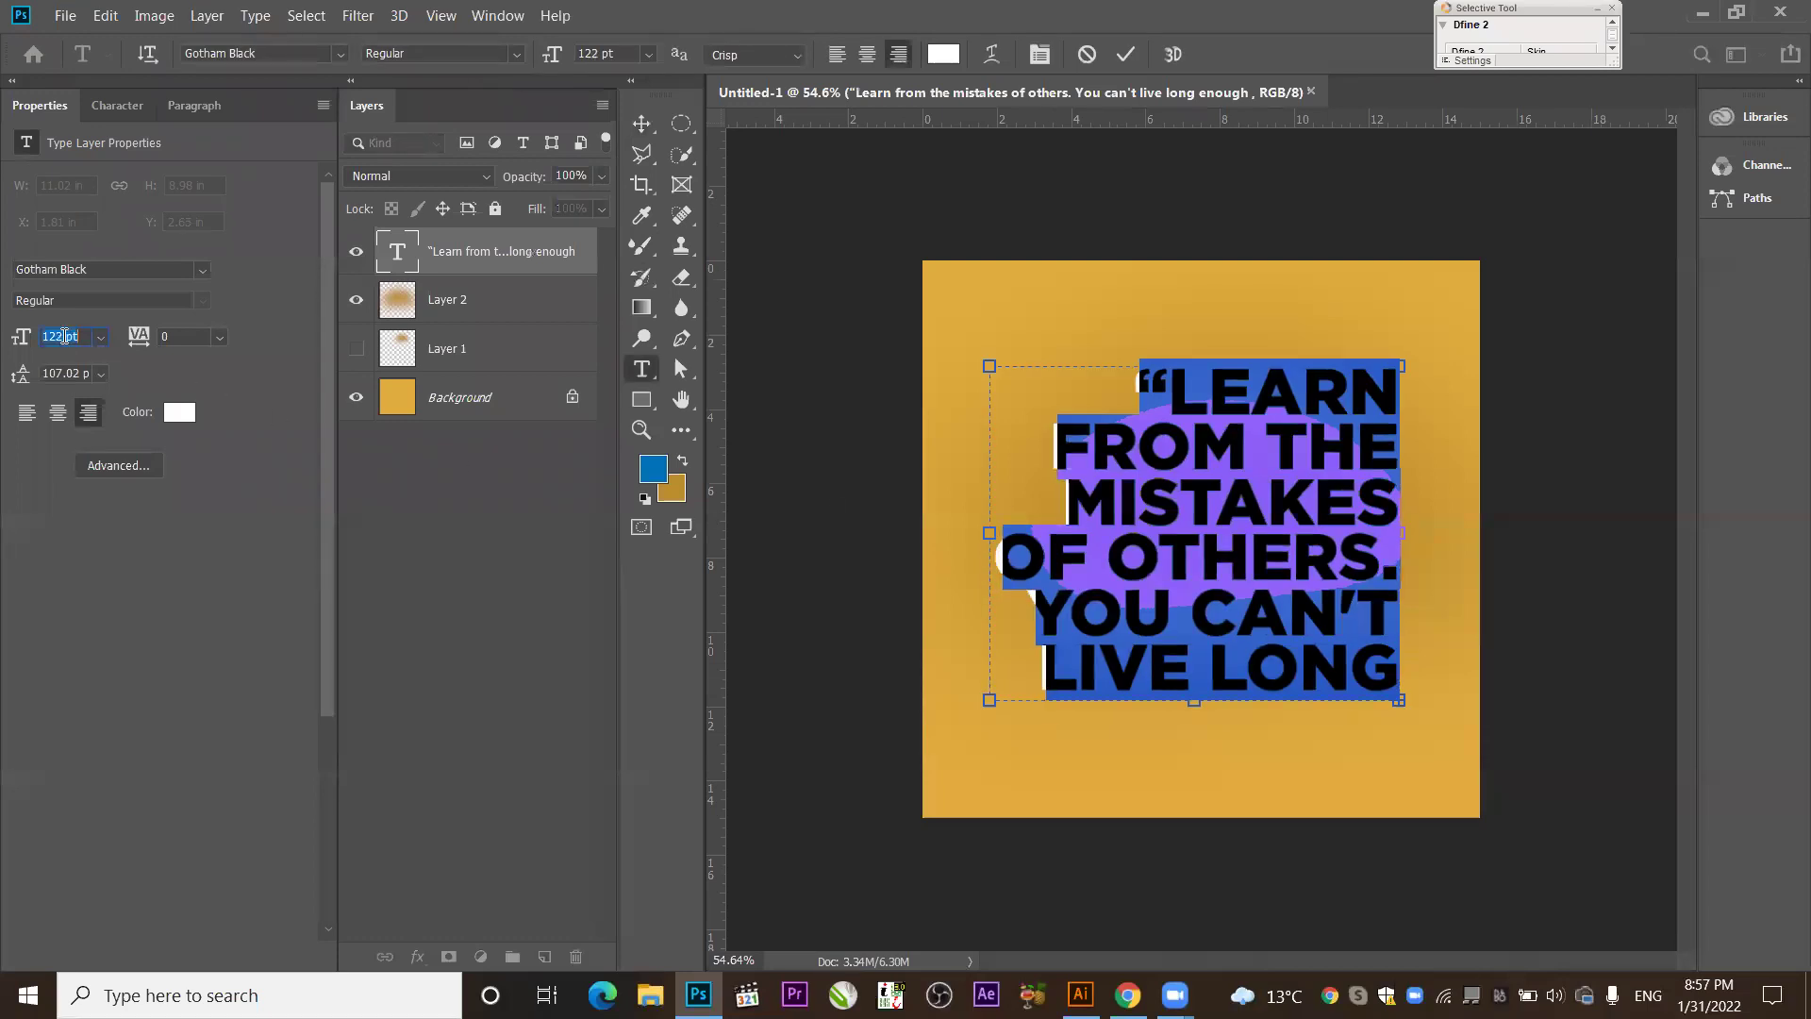
key("Down")
key("Down")
key("Down")
key("Down")
key("Down")
key("Down")
key("Down")
key("Down")
key("Down")
key("Down")
key("Down")
key("Down")
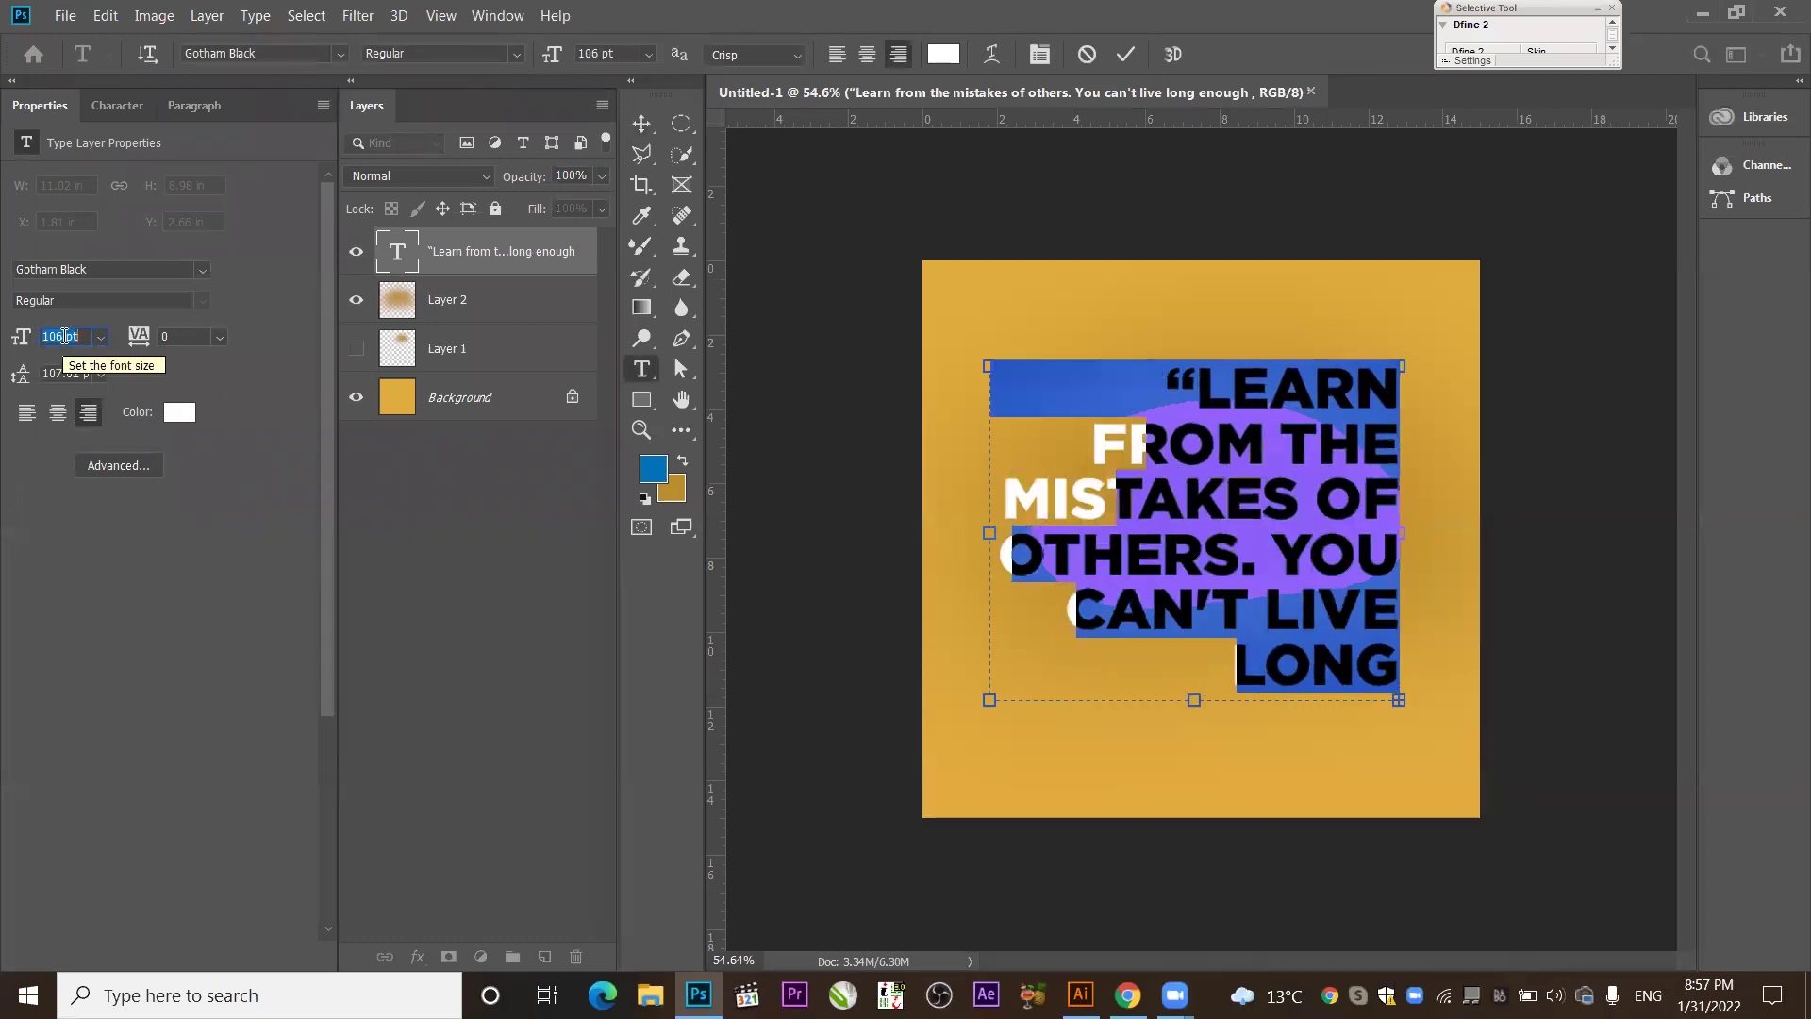
key("Down")
key("Down")
key("Down")
key("Down")
key("Down")
key("Down")
key("Down")
key("Down")
key("Down")
key("Down")
key("Down")
key("Down")
key("Down")
key("Down")
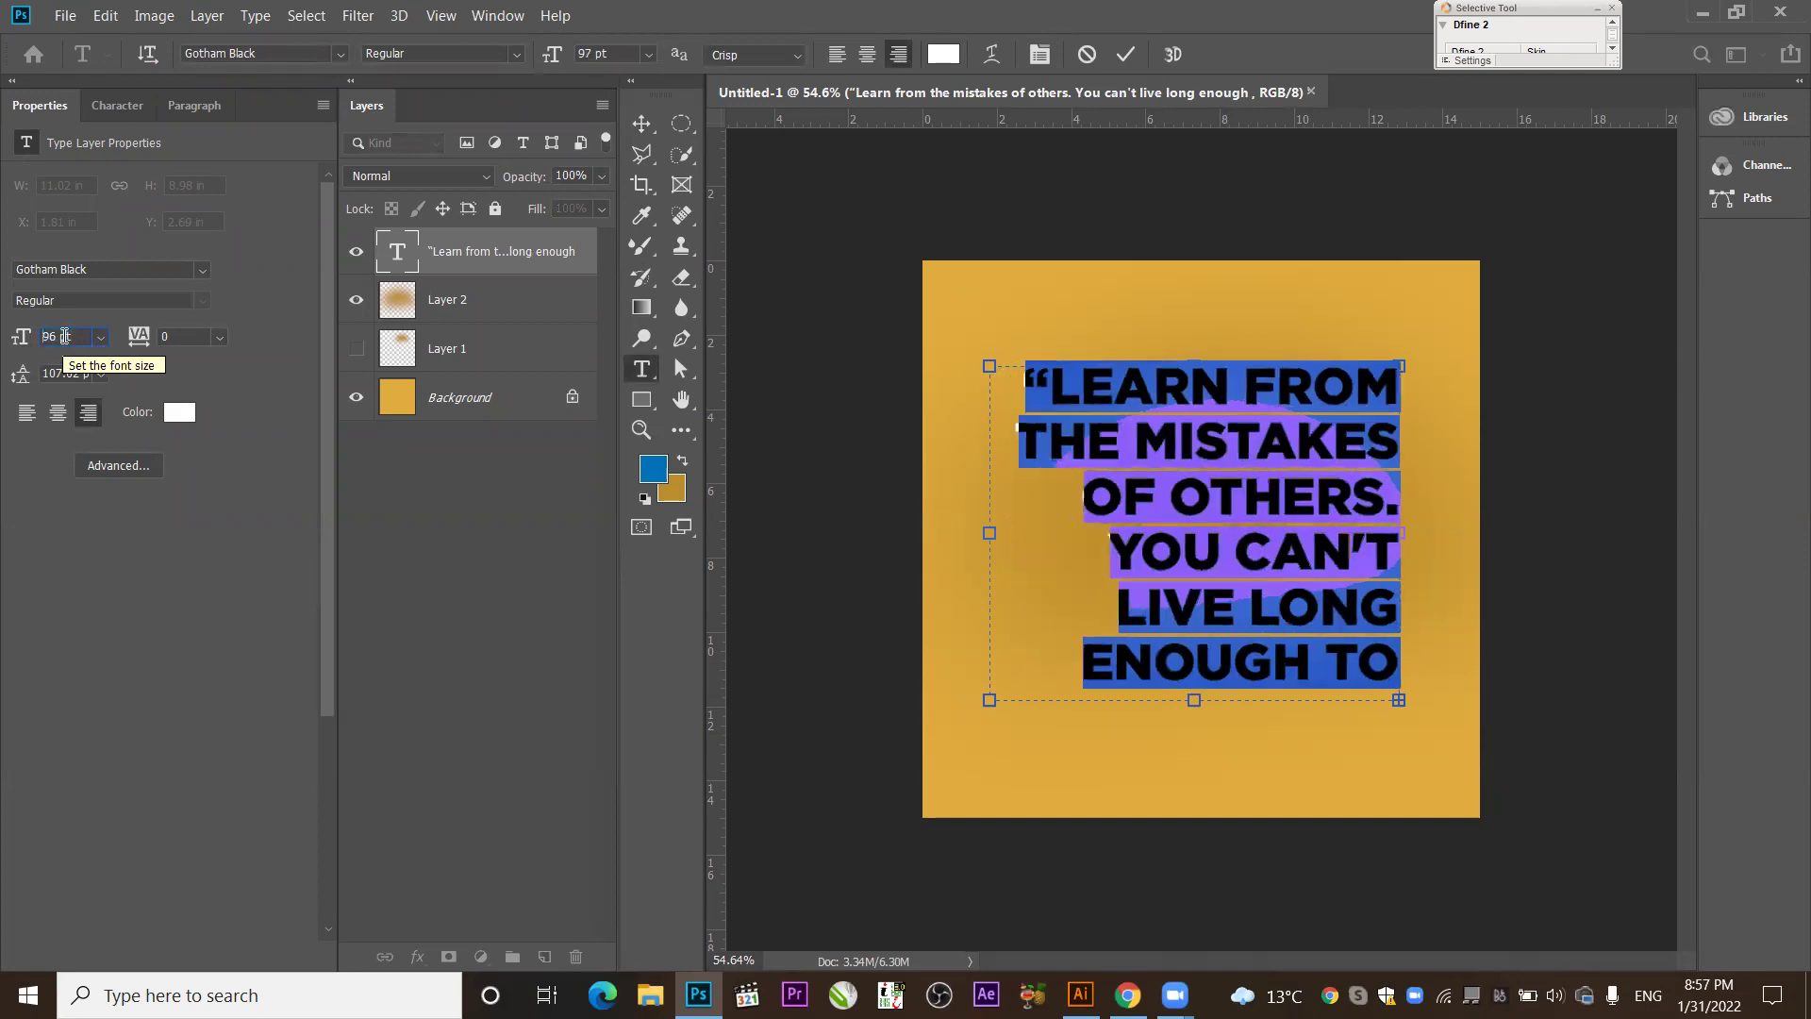
key("Down")
key("Down")
key("Down")
key("Down")
key("Down")
key("Down")
key("Down")
key("Down")
key("Down")
key("Down")
key("Down")
key("Down")
key("Down")
key("Down")
key("Down")
key("Down")
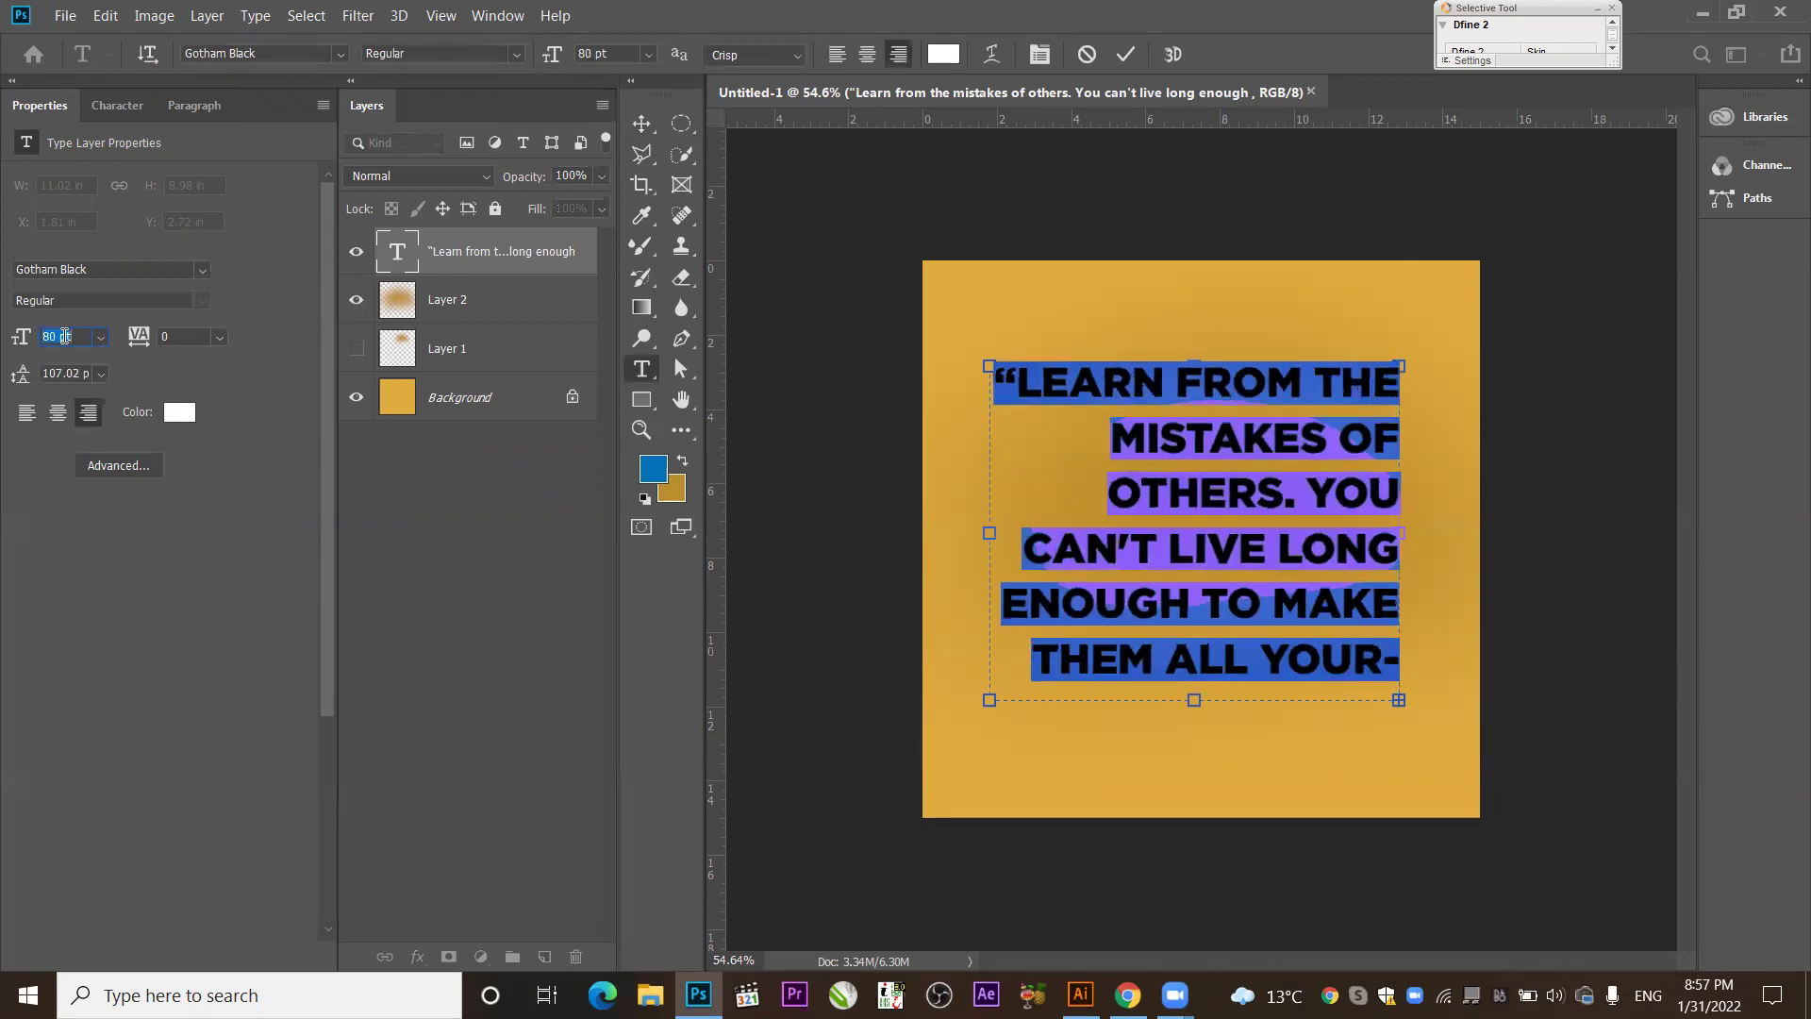
key("Down")
key("Down")
key("Down")
key("Down")
key("Down")
key("Down")
key("Down")
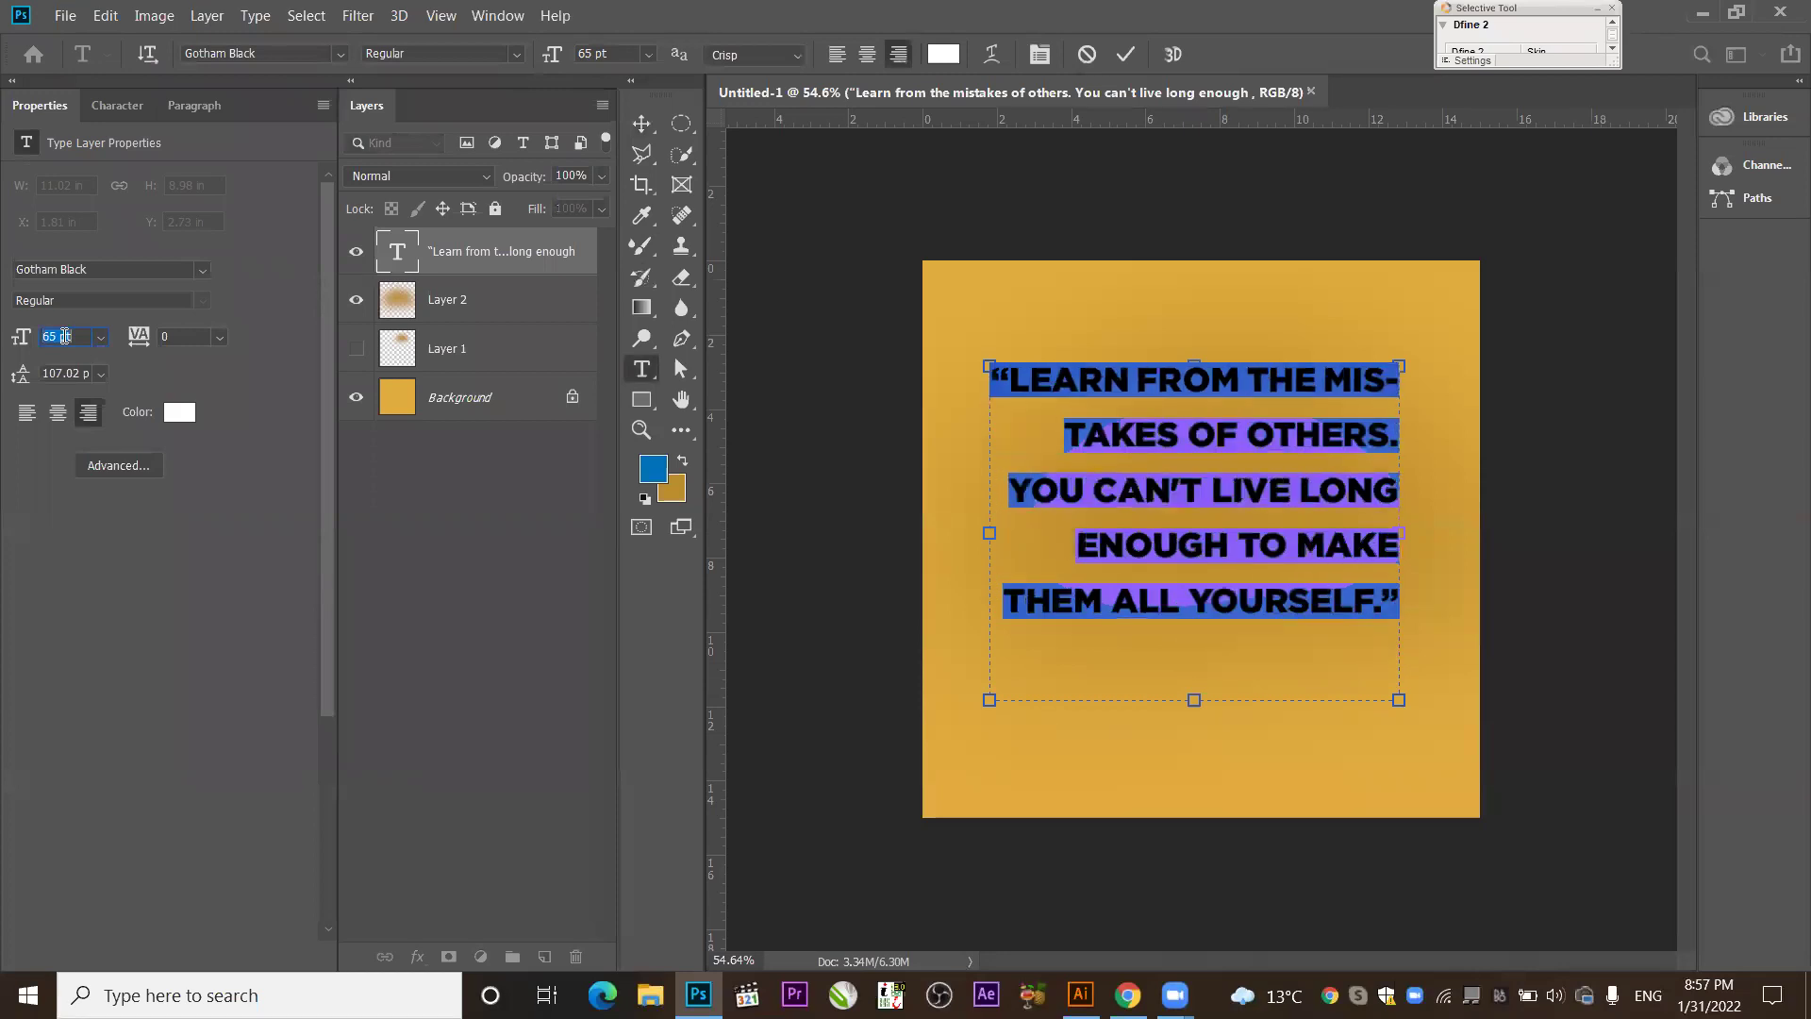
key("Up")
key("Up")
key("Up")
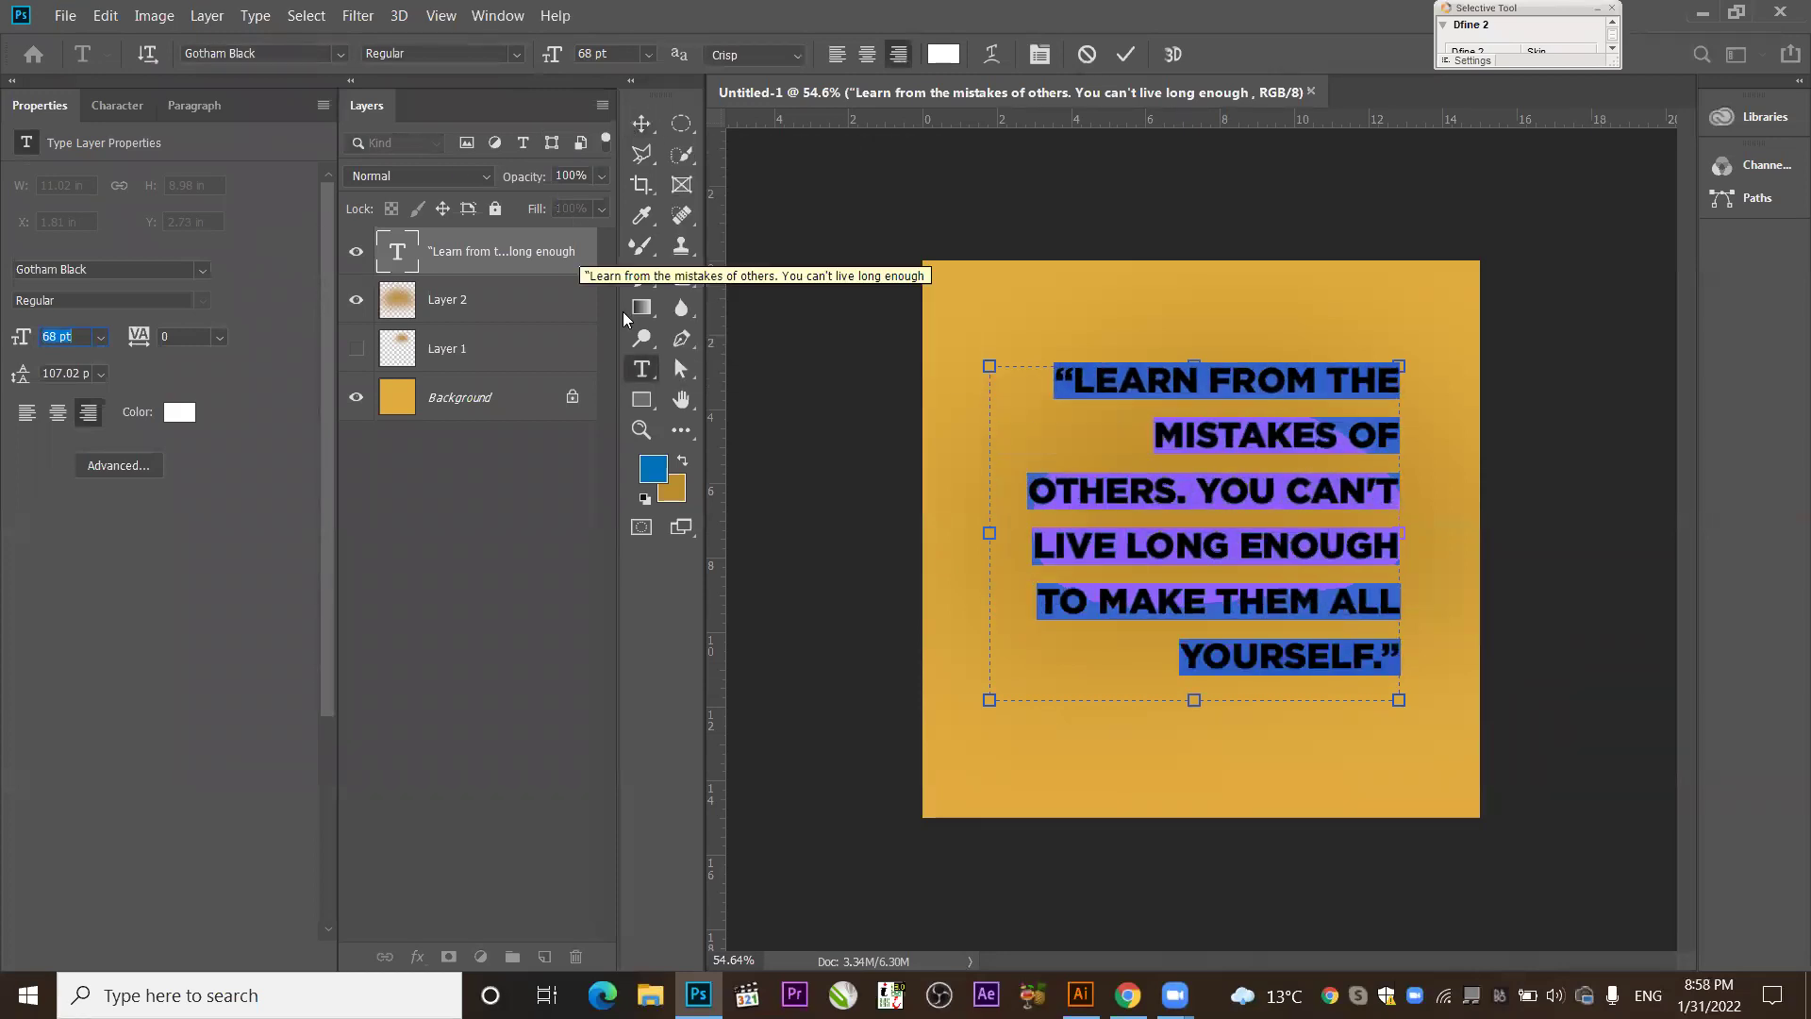
left_click(640, 124)
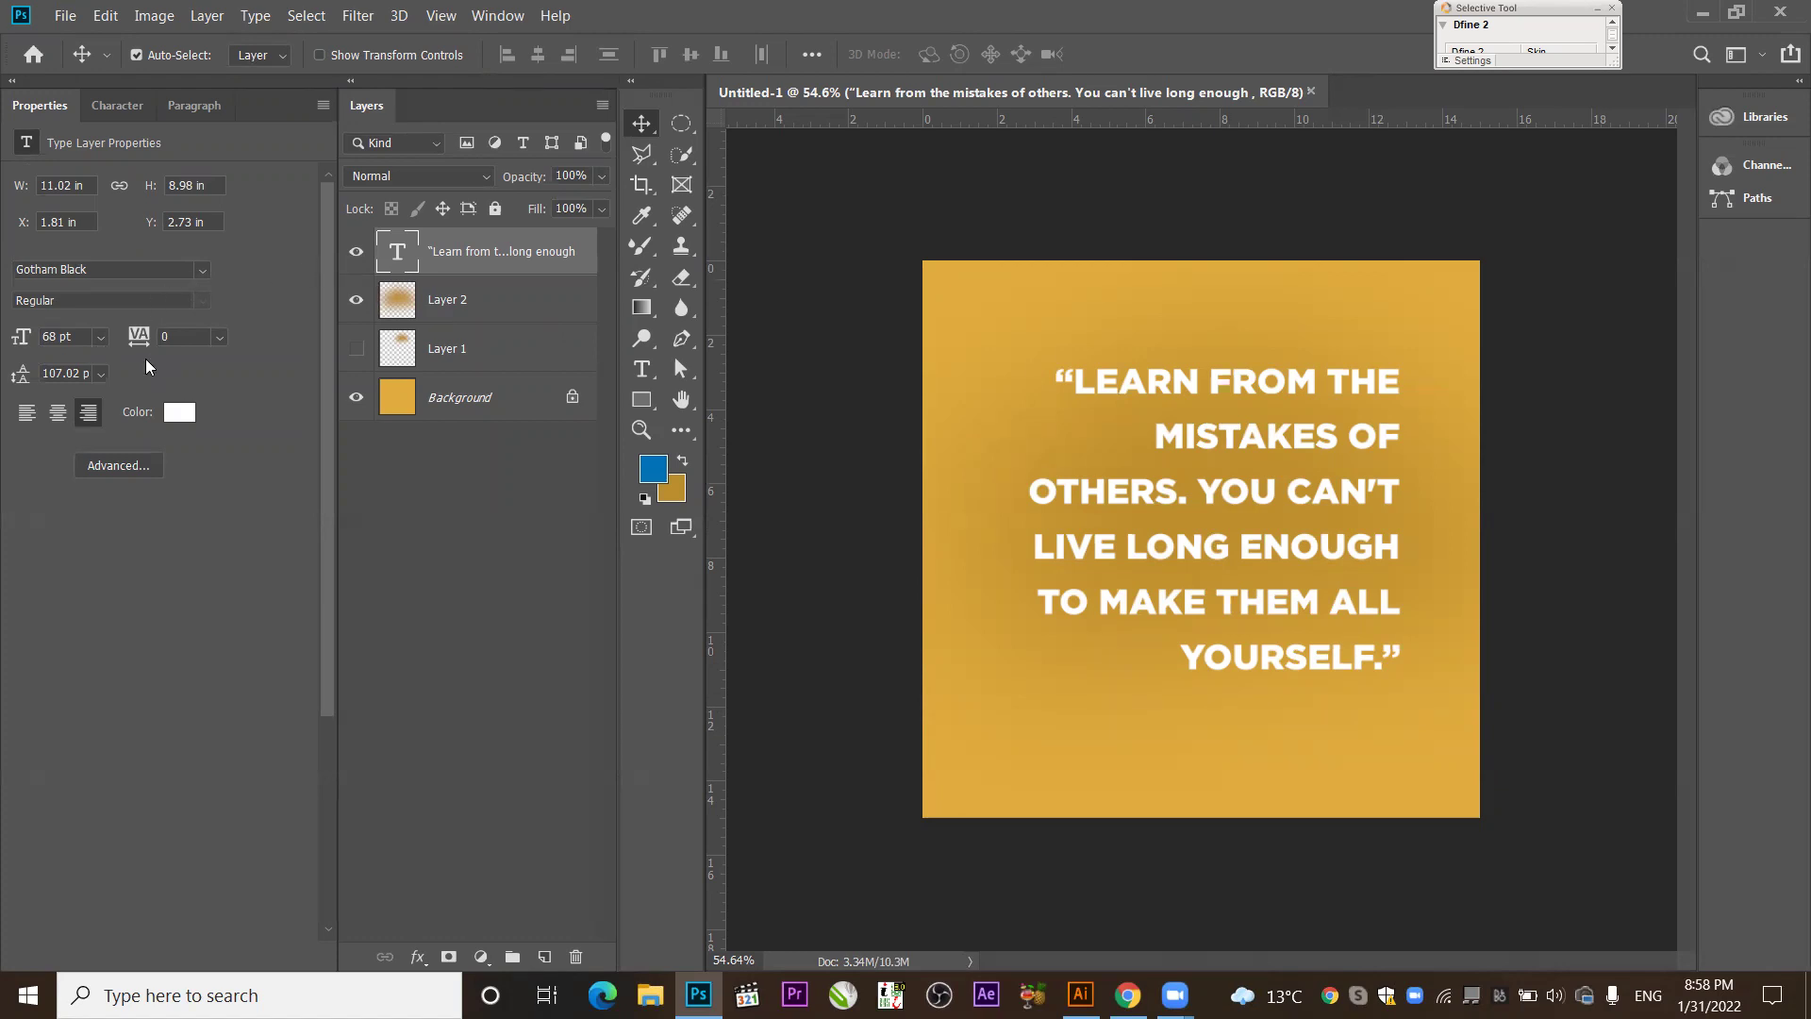
Set the quote text's leading to 83.02 pt and left-align its paragraph.
left_click(57, 375)
key("Down")
key("Down")
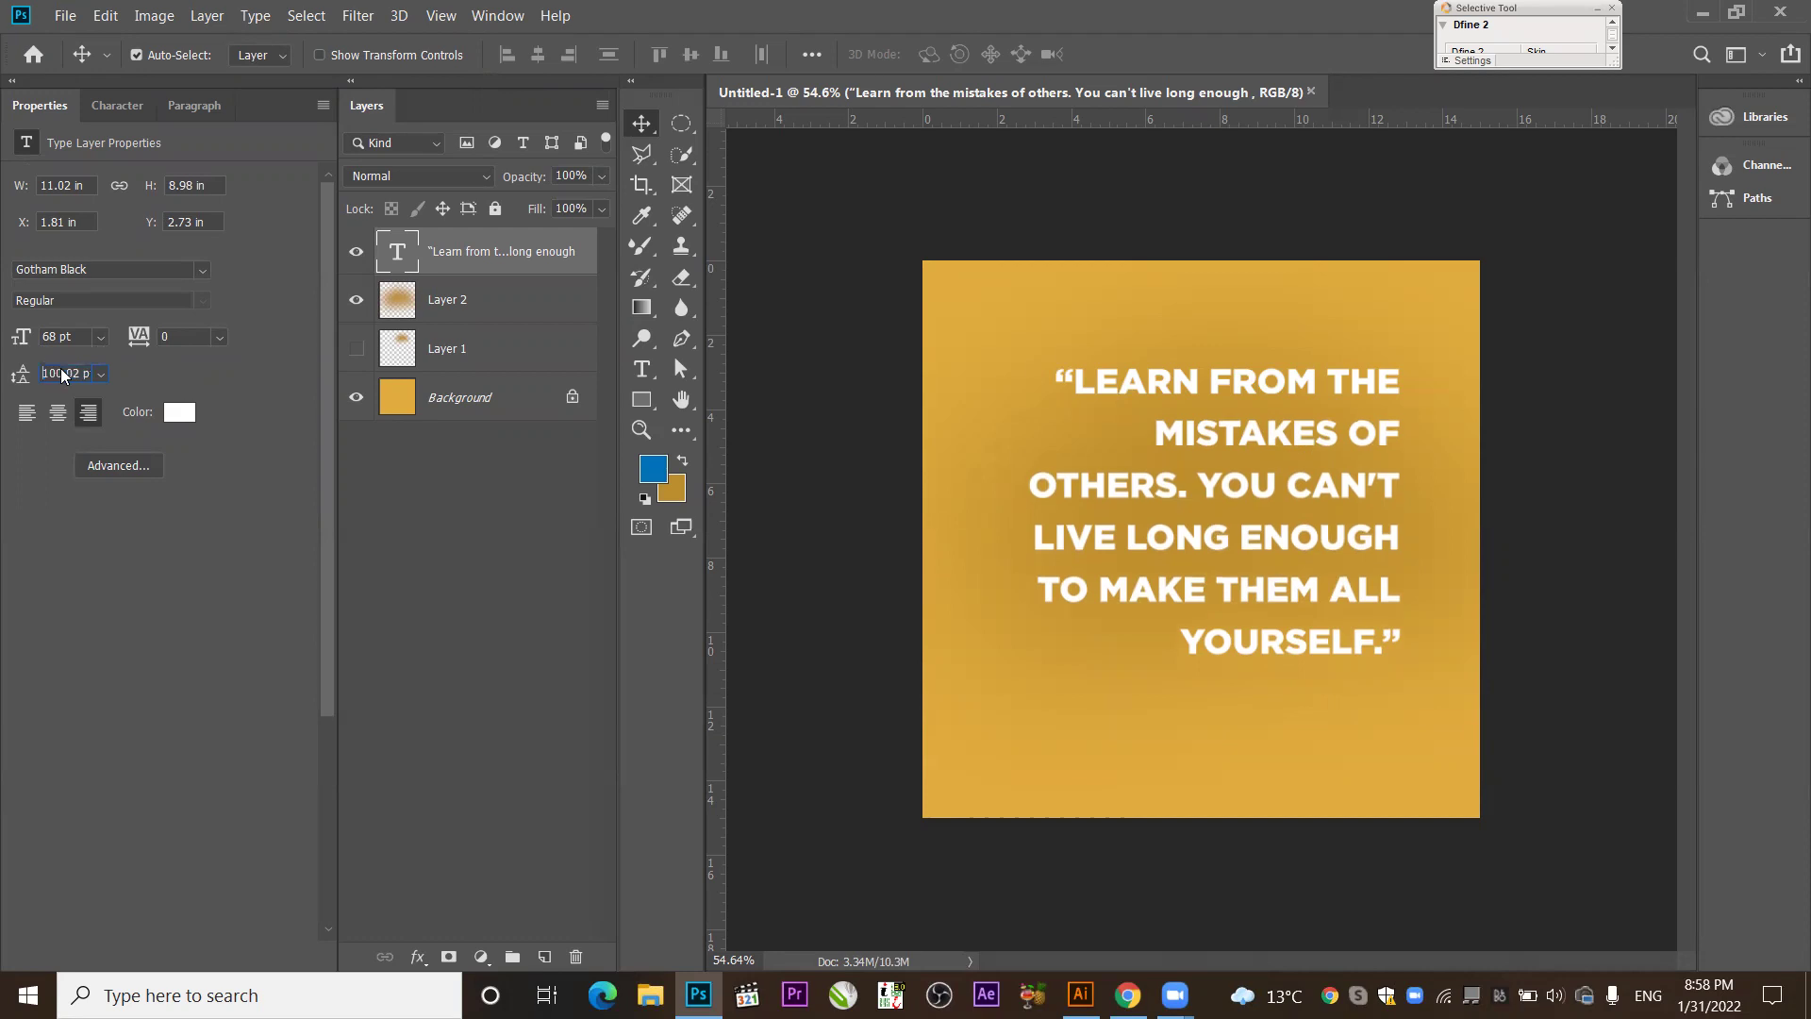
key("Down")
key("Down")
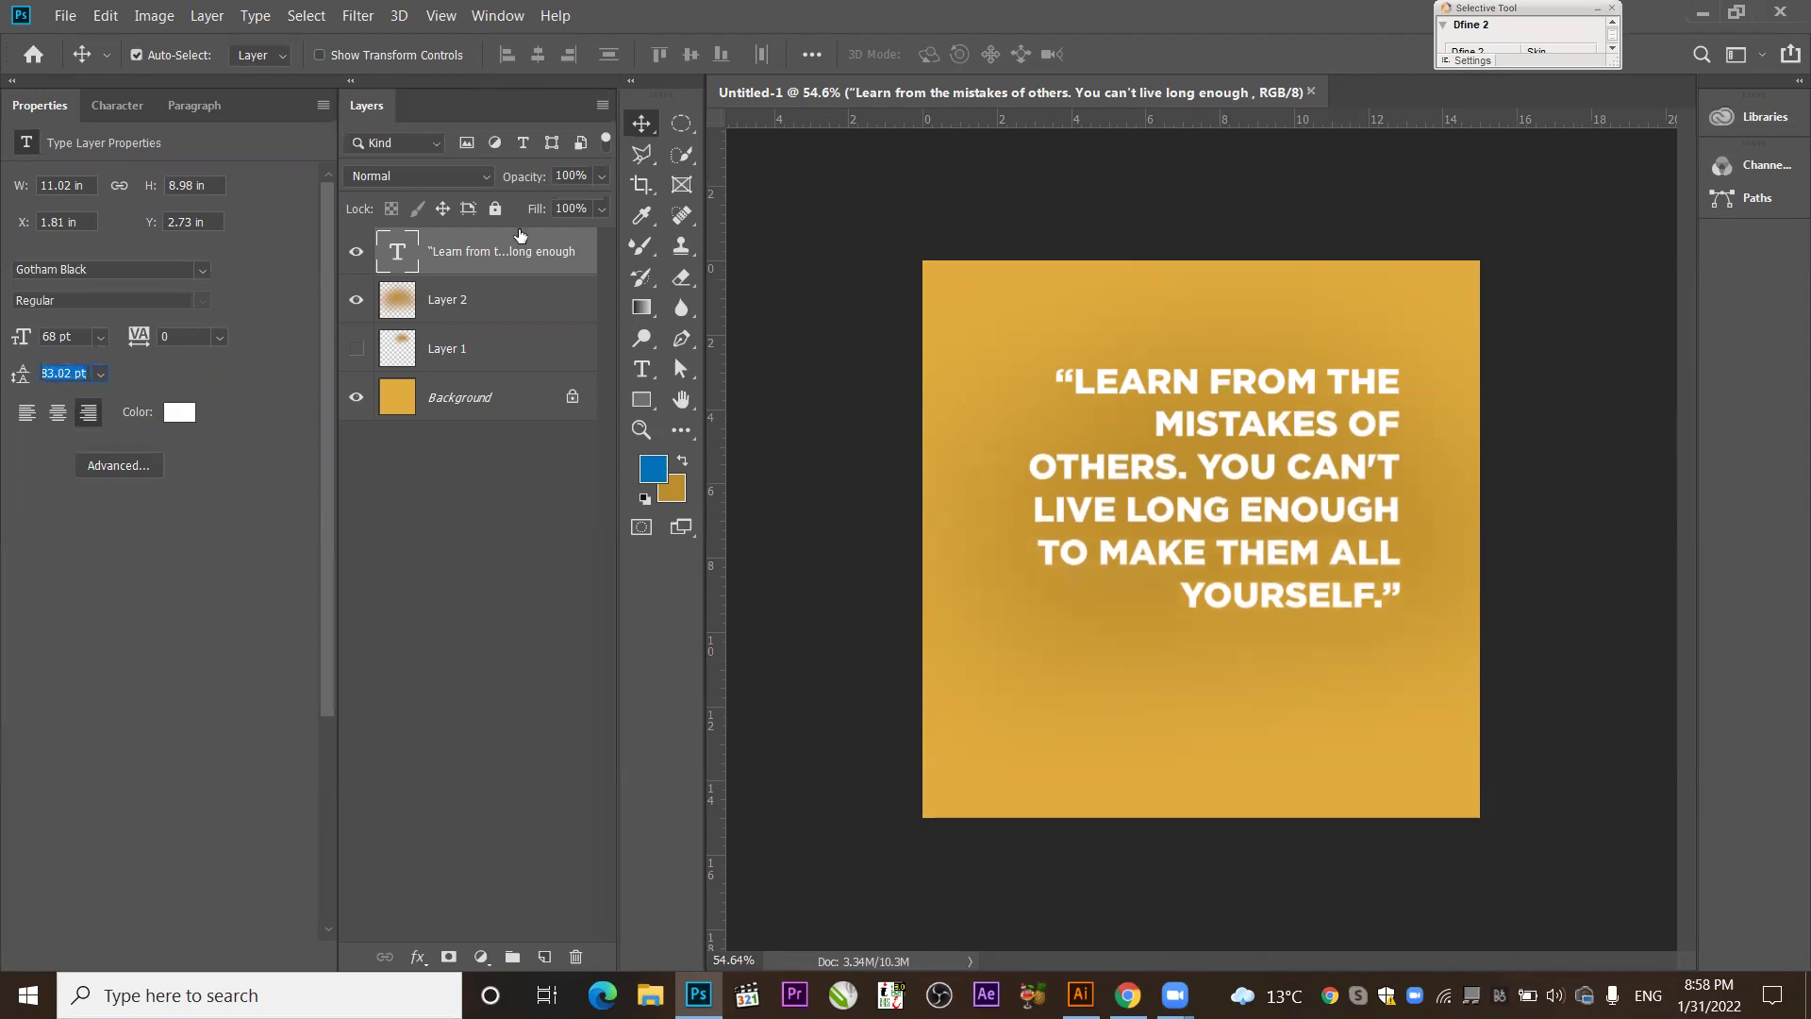
left_click(58, 415)
left_click(18, 420)
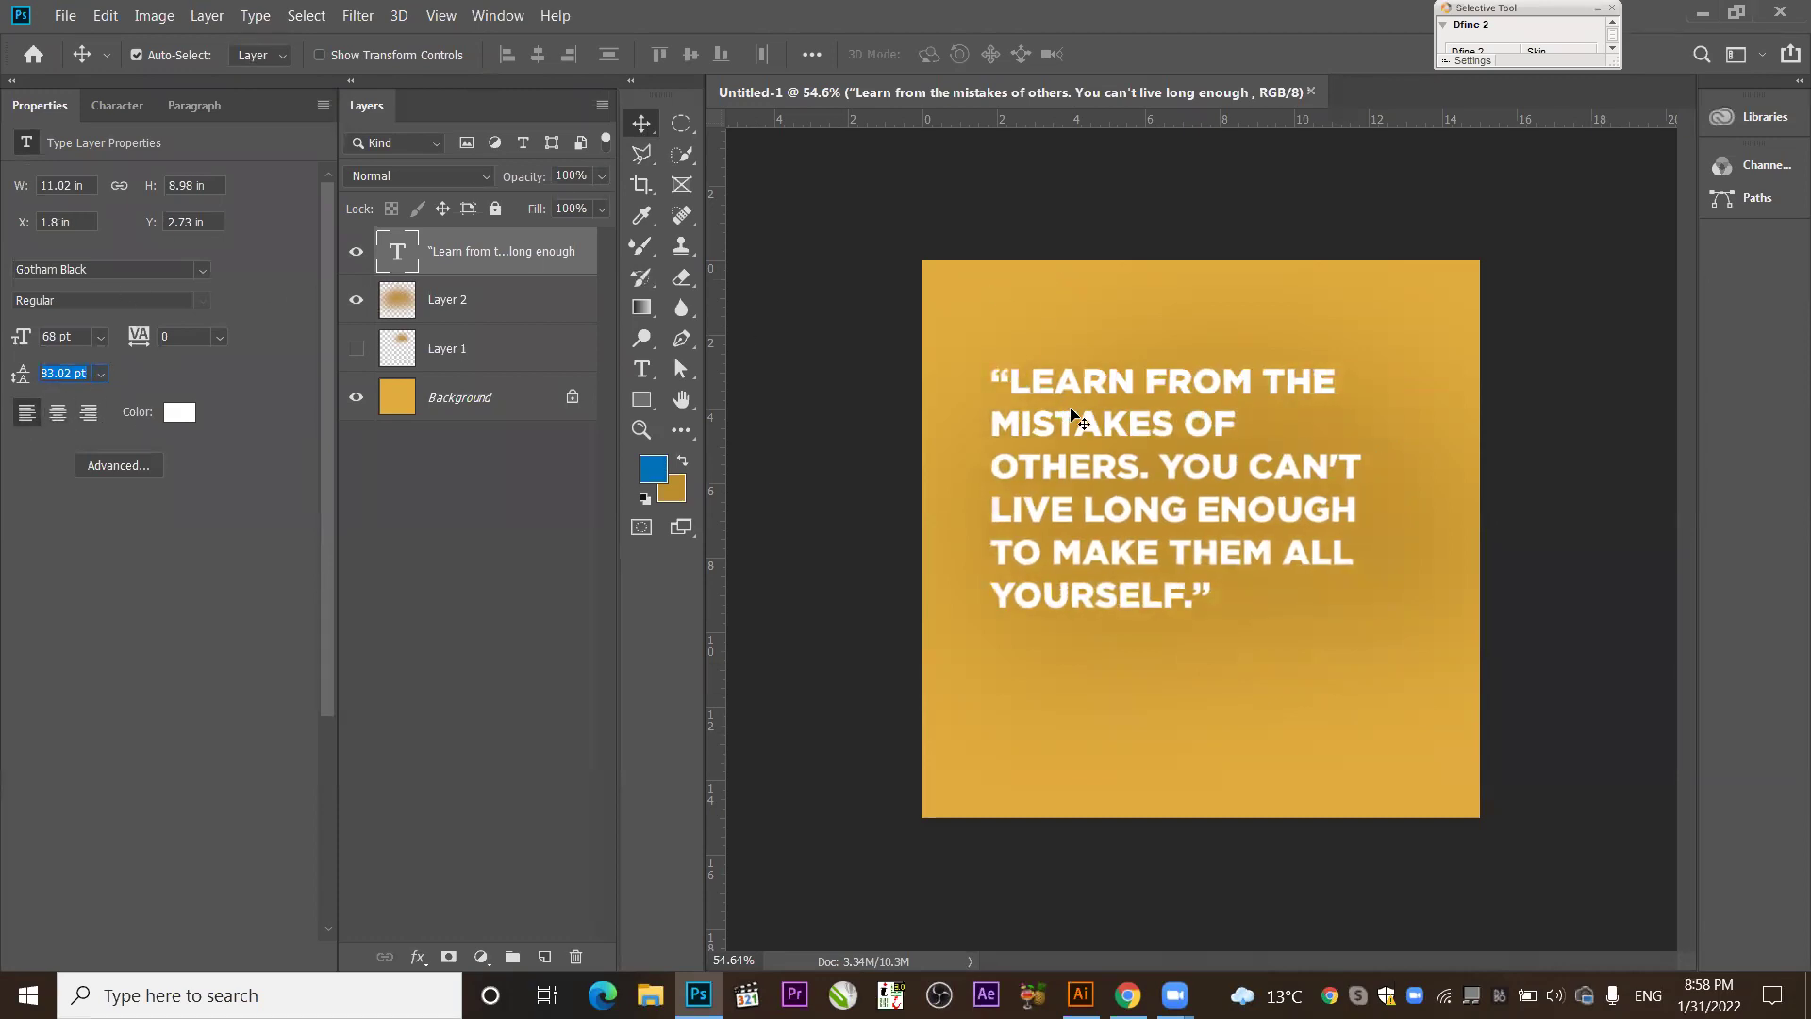
Align the quote text layer to the Background layer's vertical and horizontal centres, and try to move both layers down together.
left_click(462, 405)
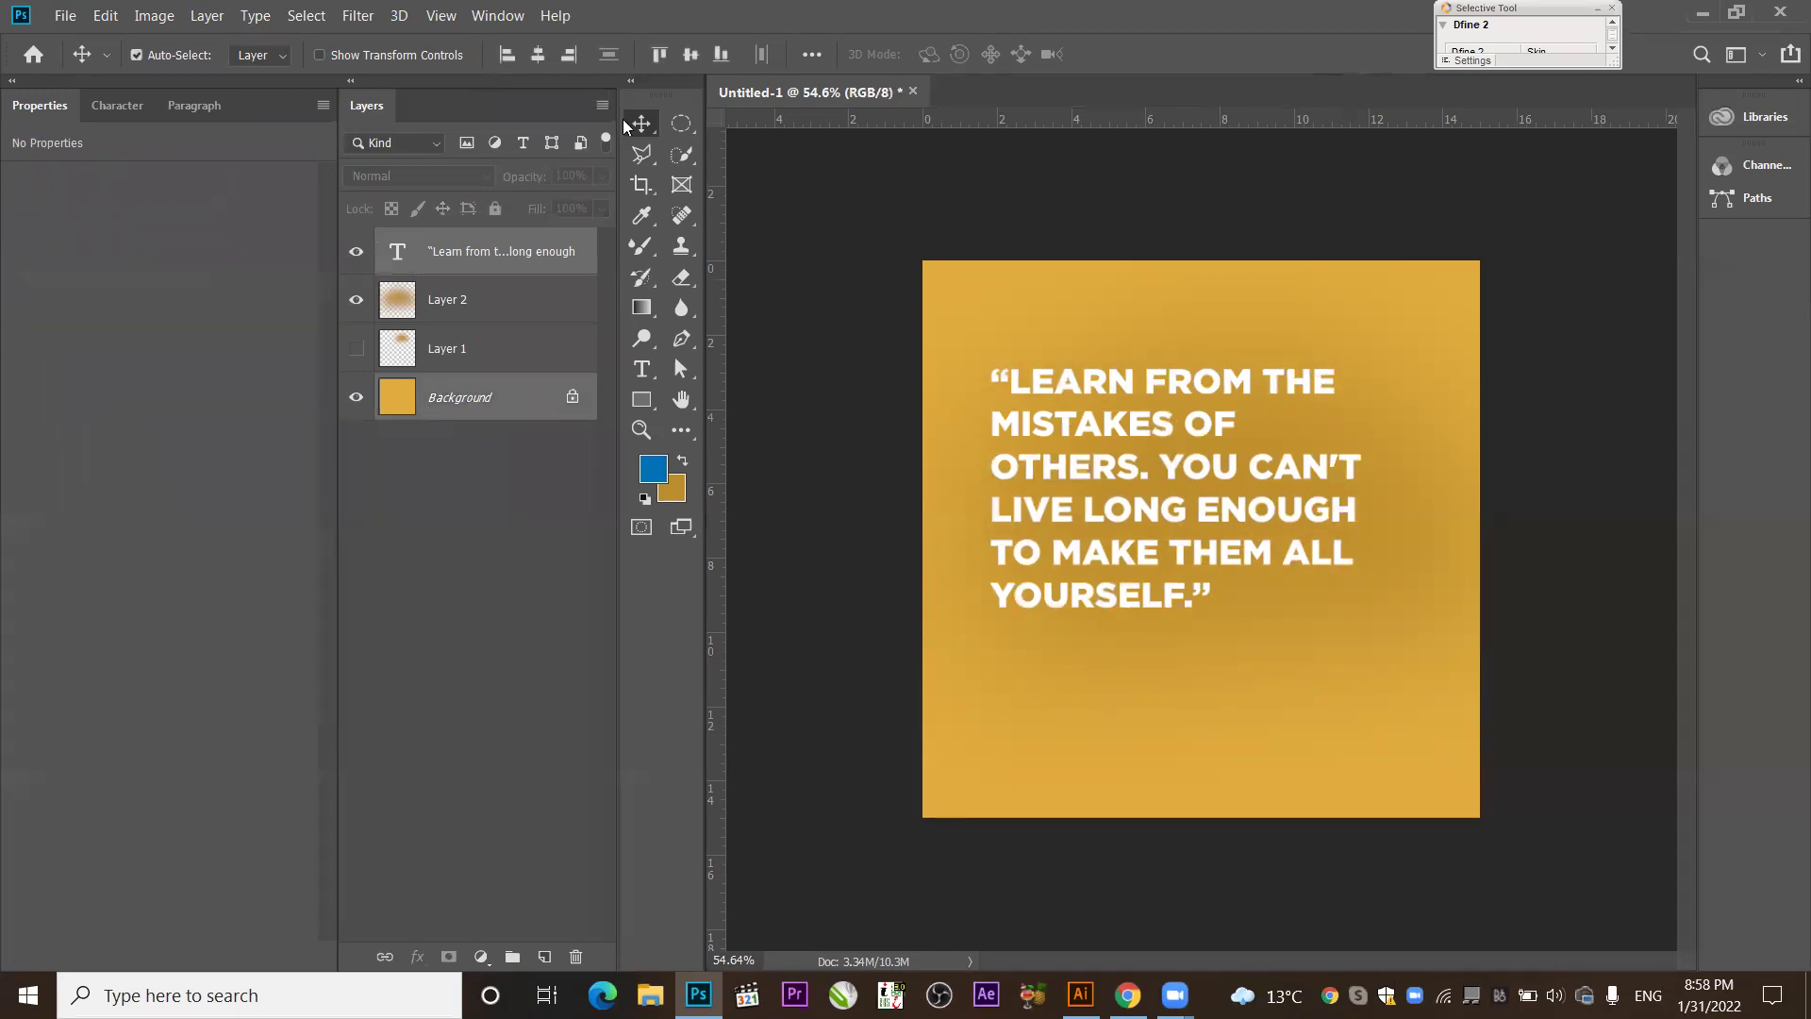
left_click(691, 54)
left_click(538, 56)
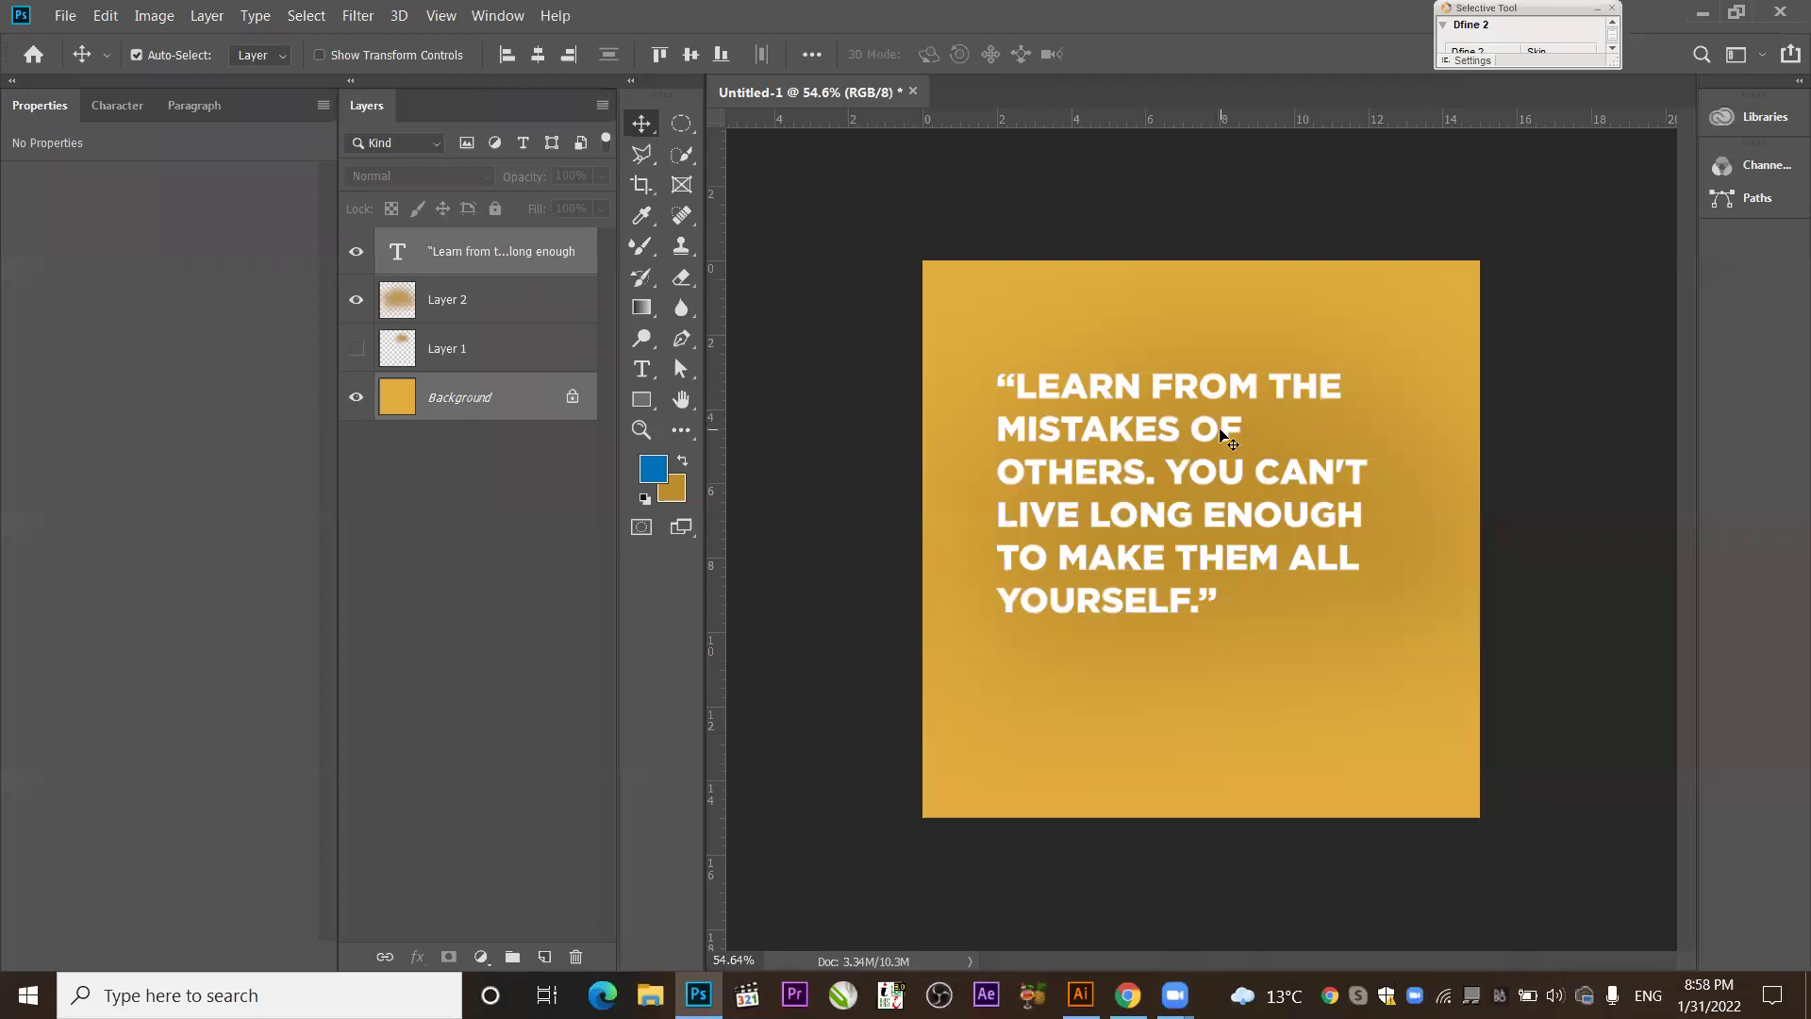
left_click_drag(1226, 439, 1232, 473)
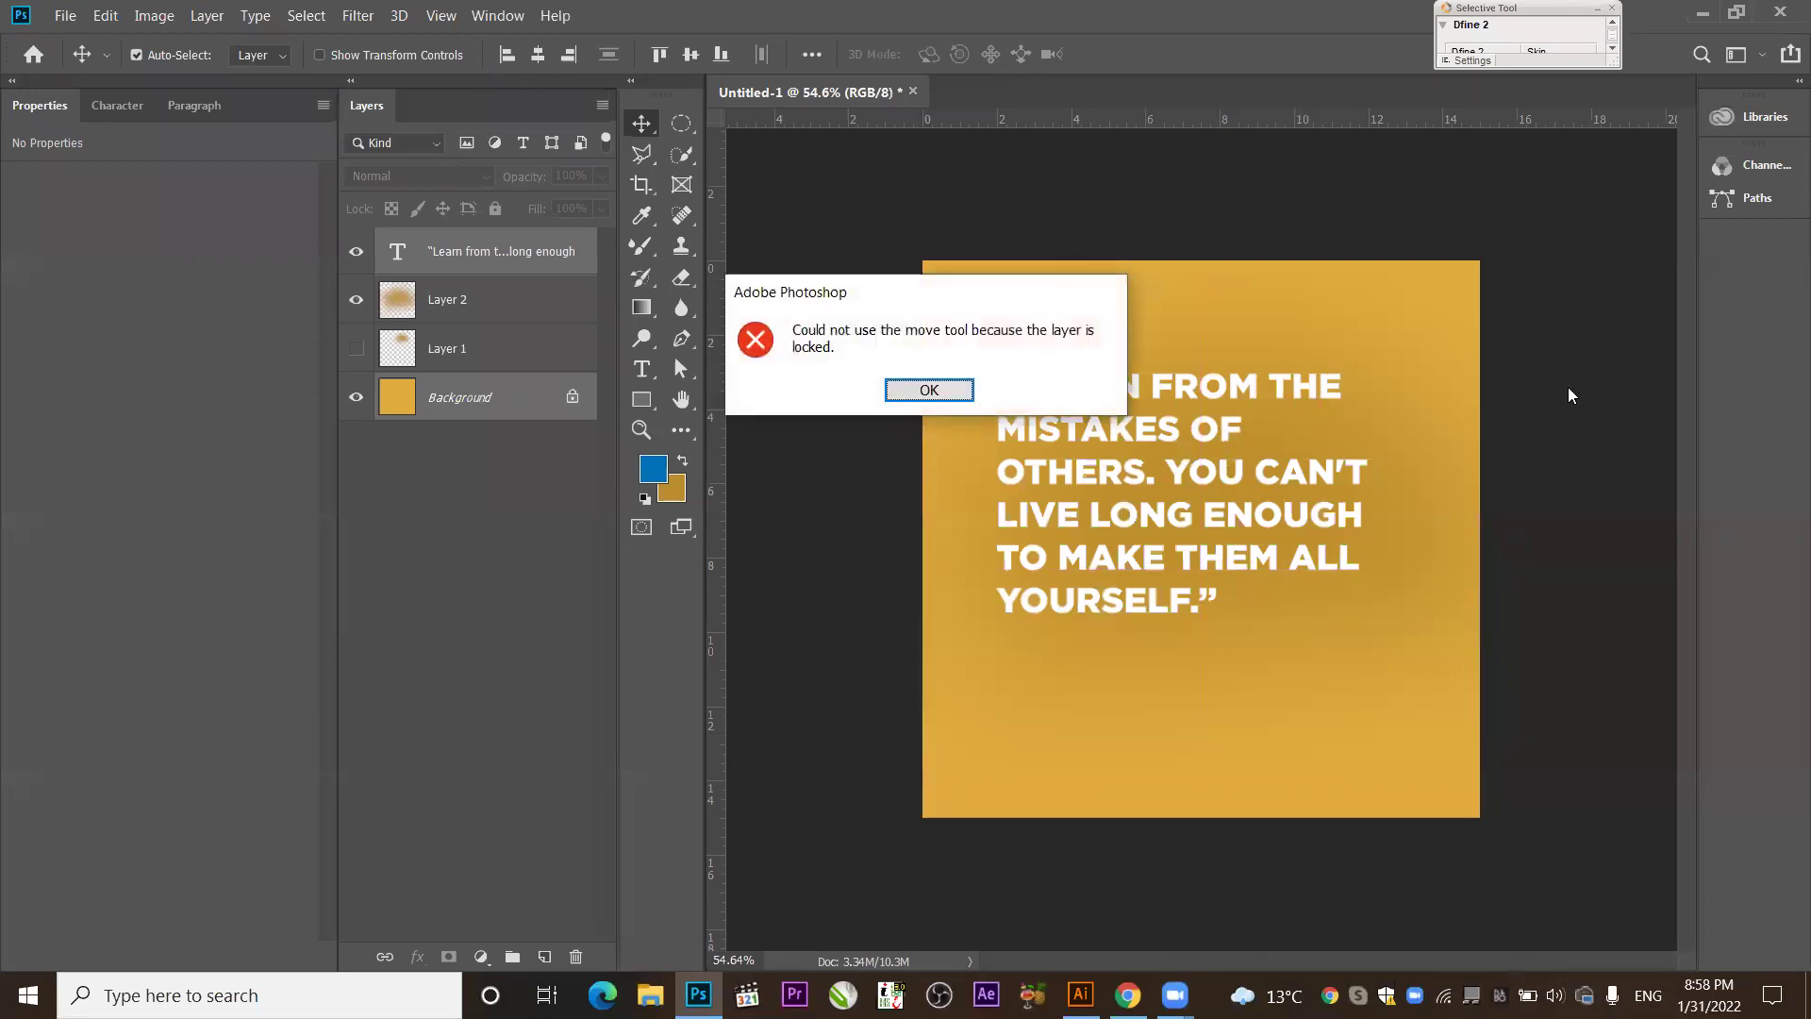
left_click(897, 391)
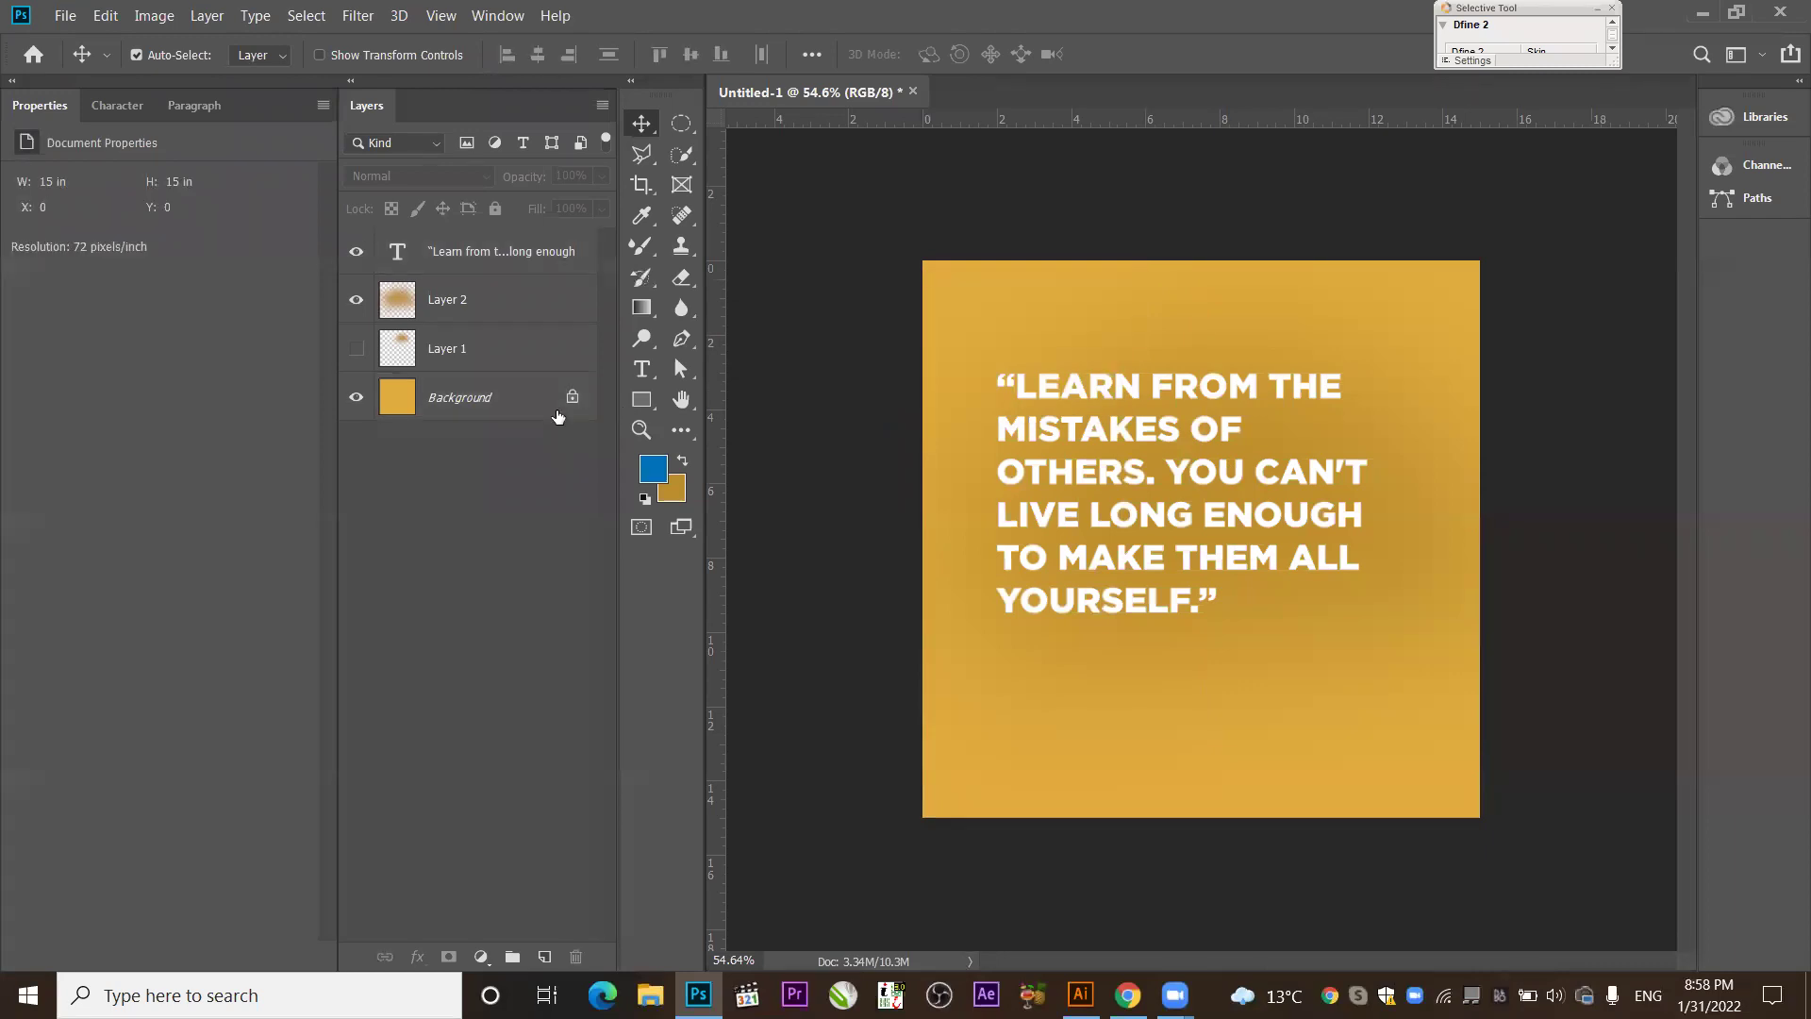
Move the quote text box straight down to about Y 3.79 in with Free Transform.
left_click(542, 255)
key("ctrl+t")
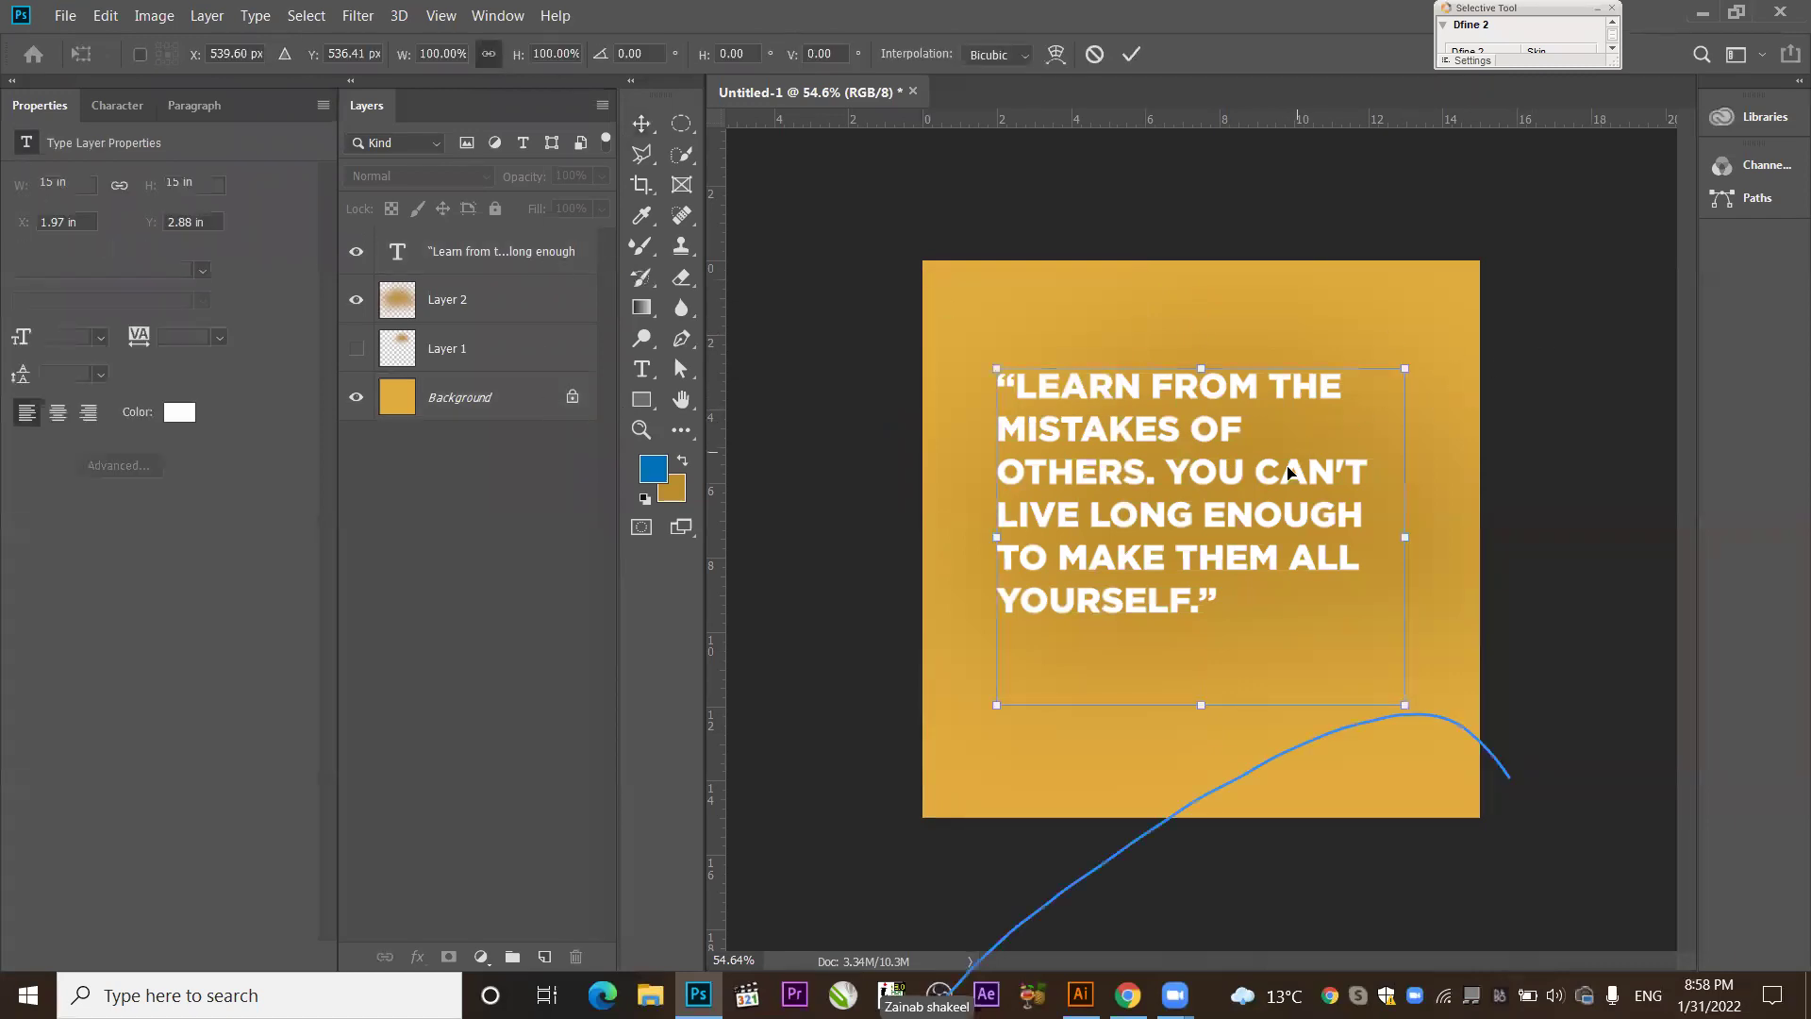
left_click_drag(1256, 440, 1260, 473)
key("Return")
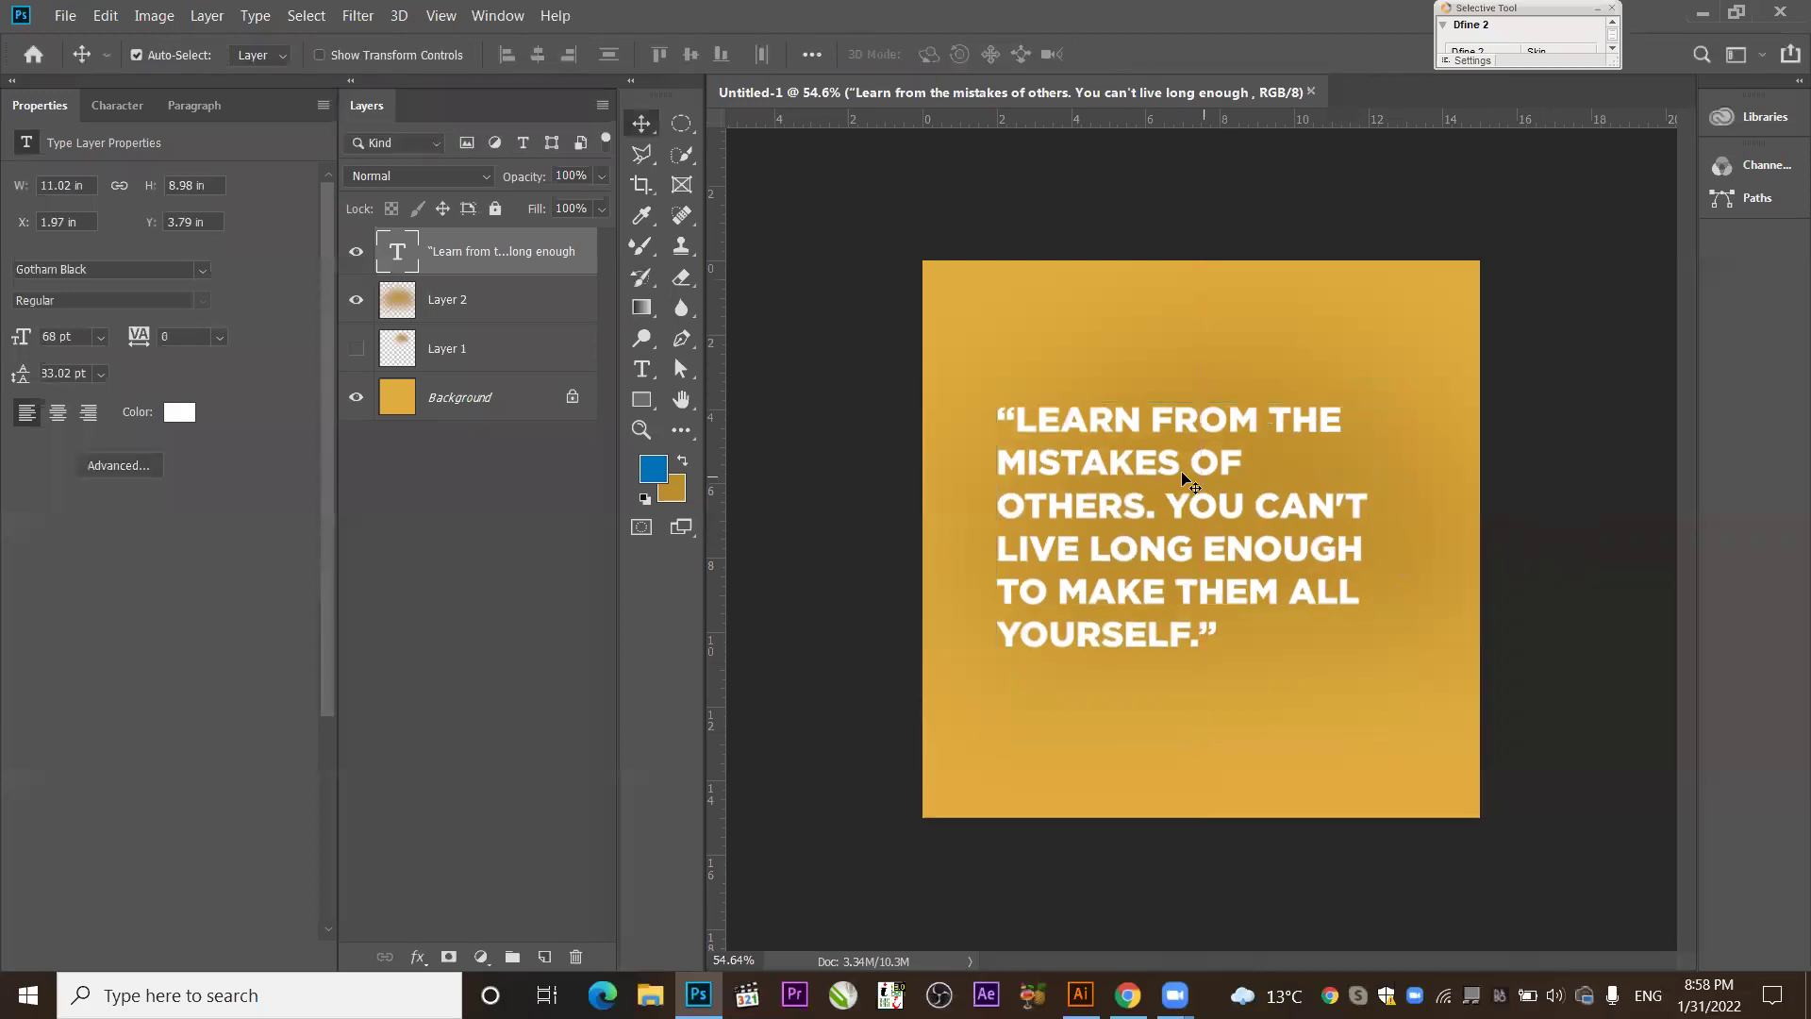
key("t")
key("Return")
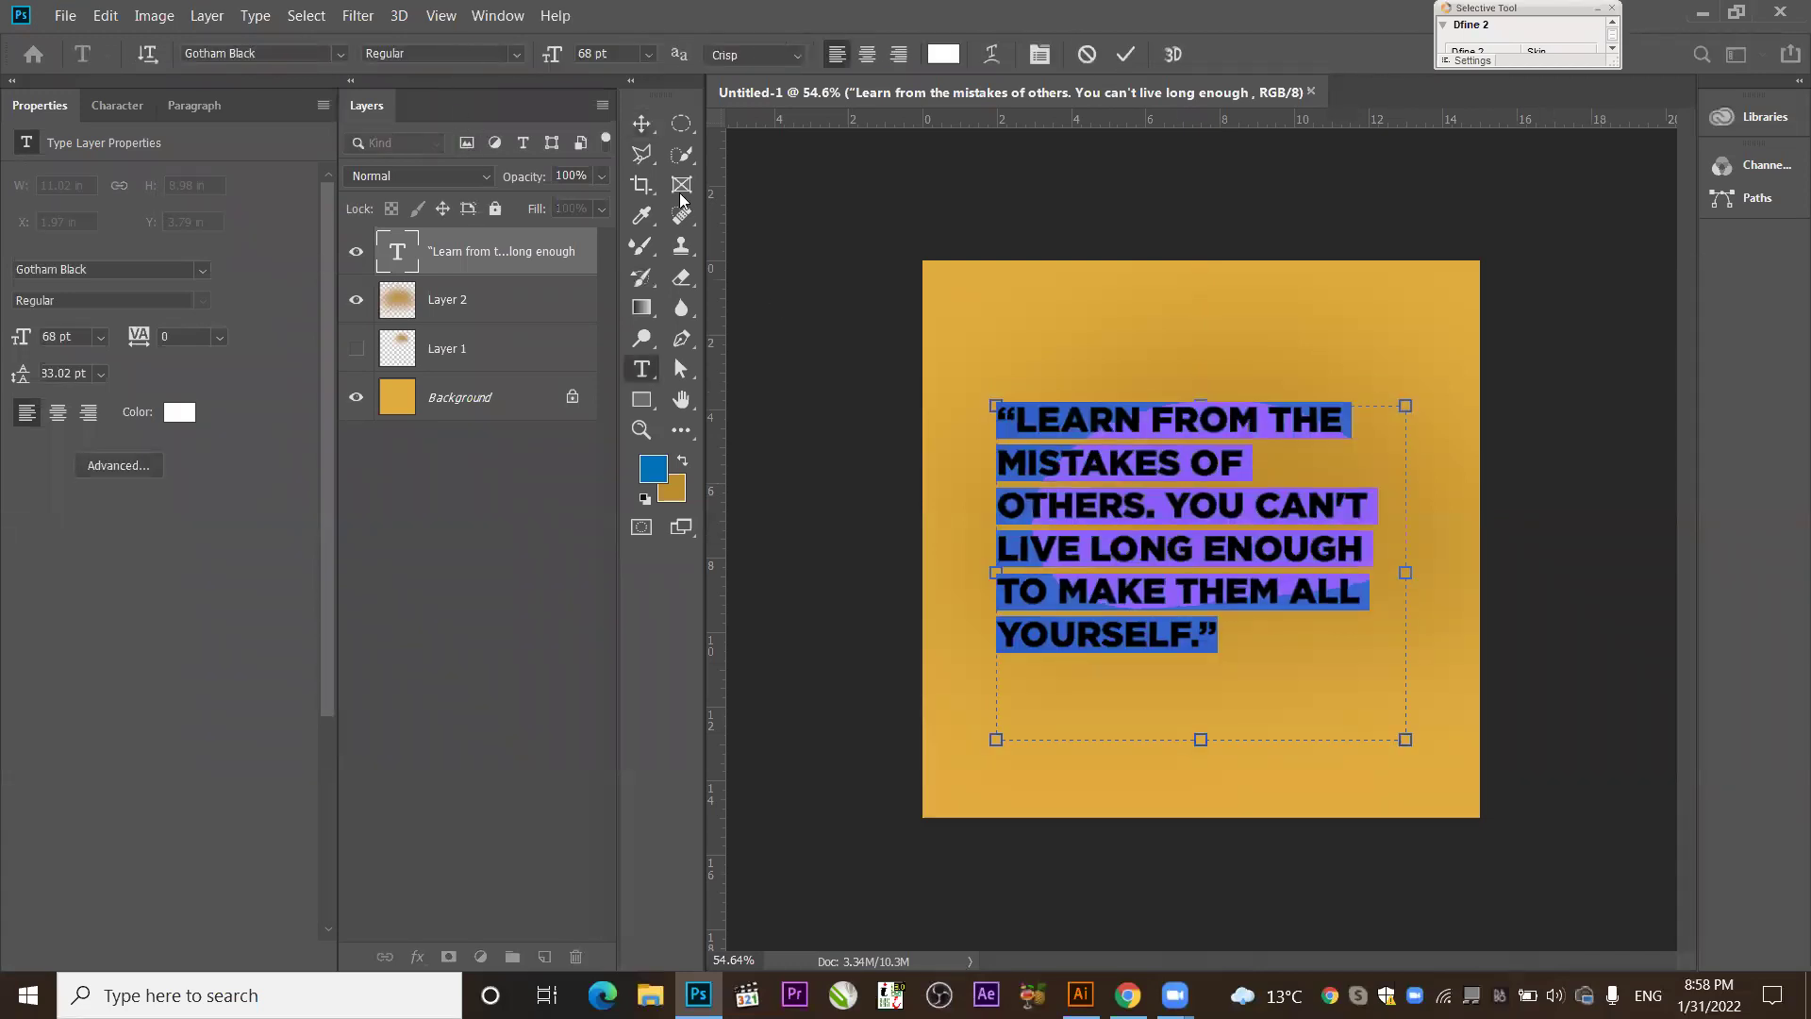
left_click(646, 126)
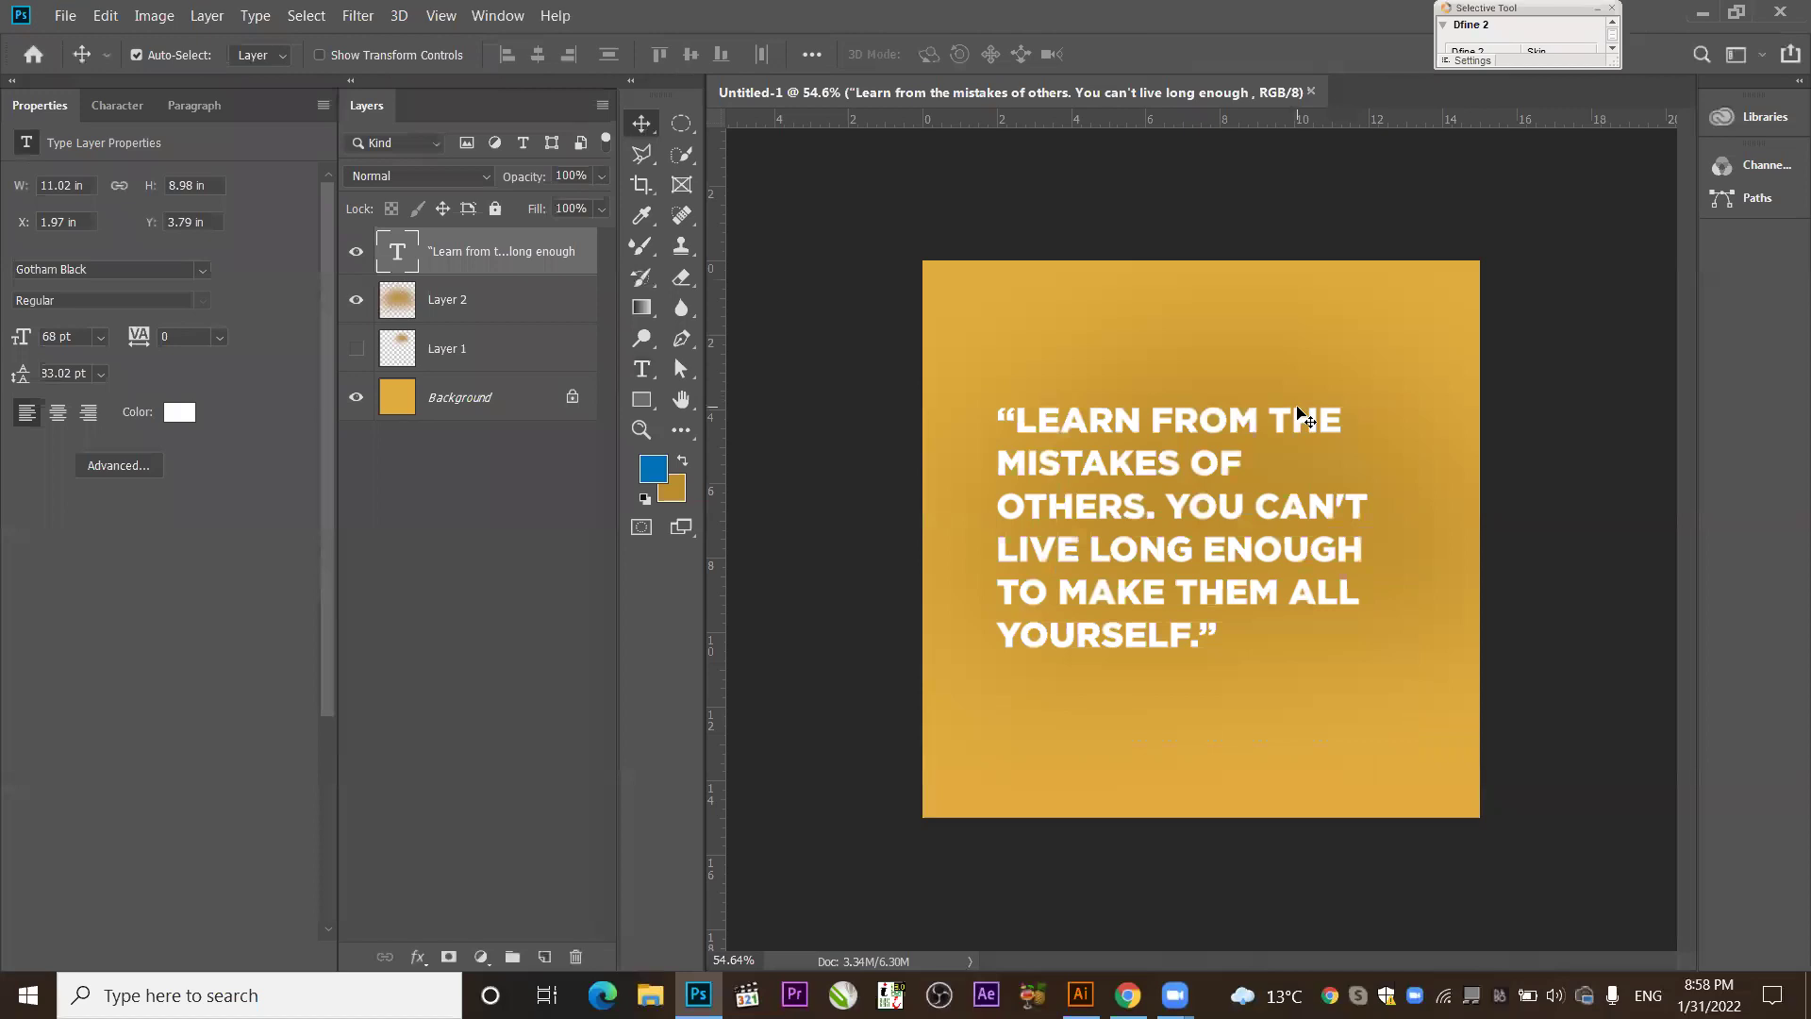
Delete the quote text layer from the canvas.
left_click(1169, 630)
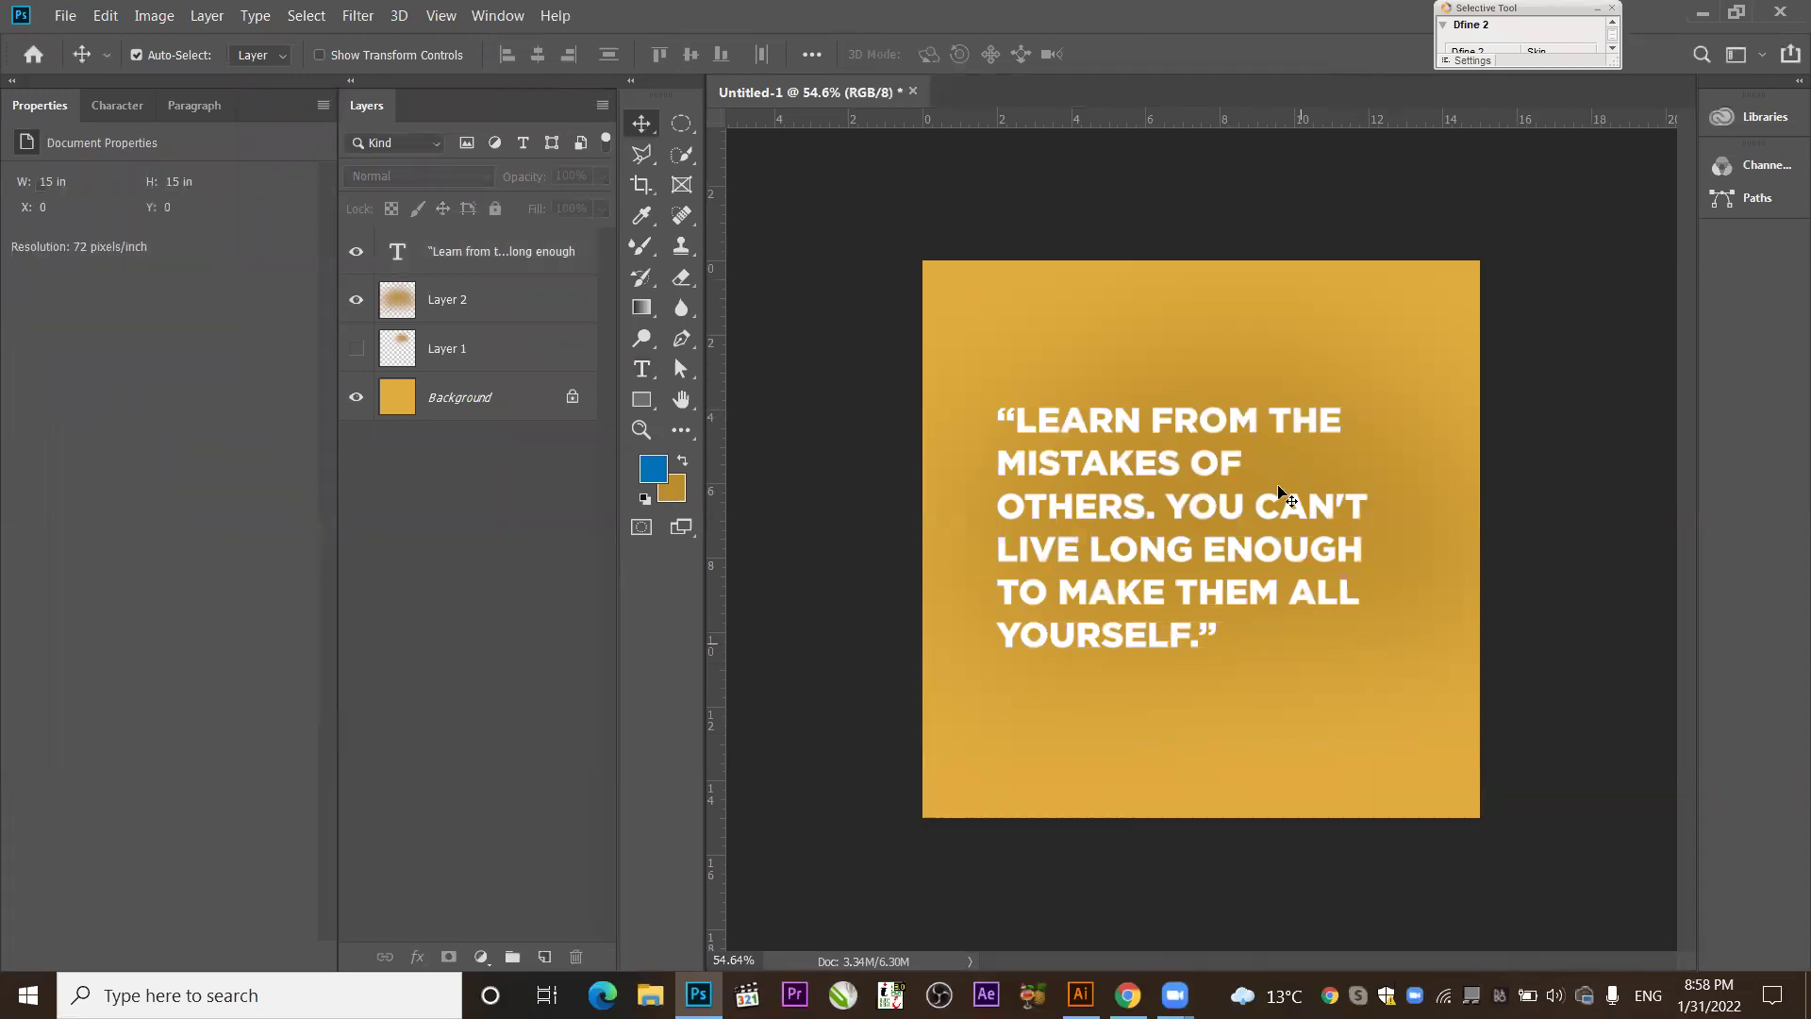
left_click(1224, 420)
key("Delete")
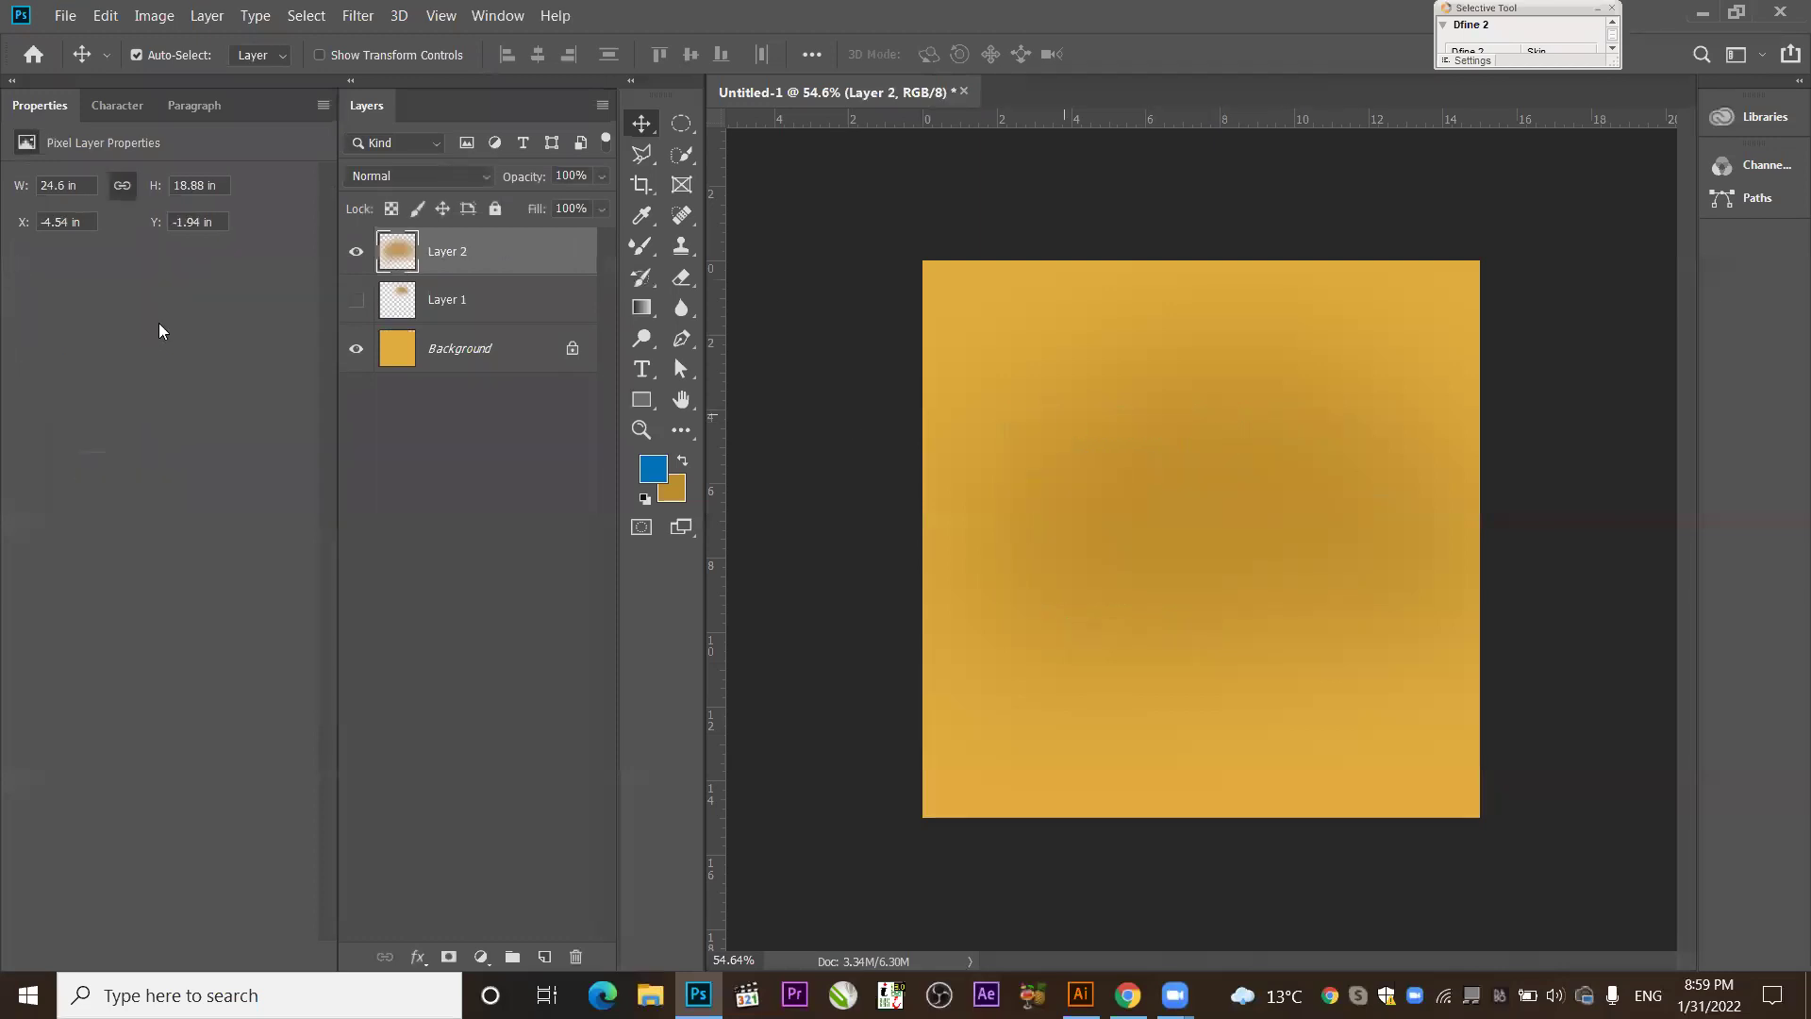
Combine four overlapping rectangular marquees into one selection using the add-to-selection mode, and deselect it.
left_click(683, 124)
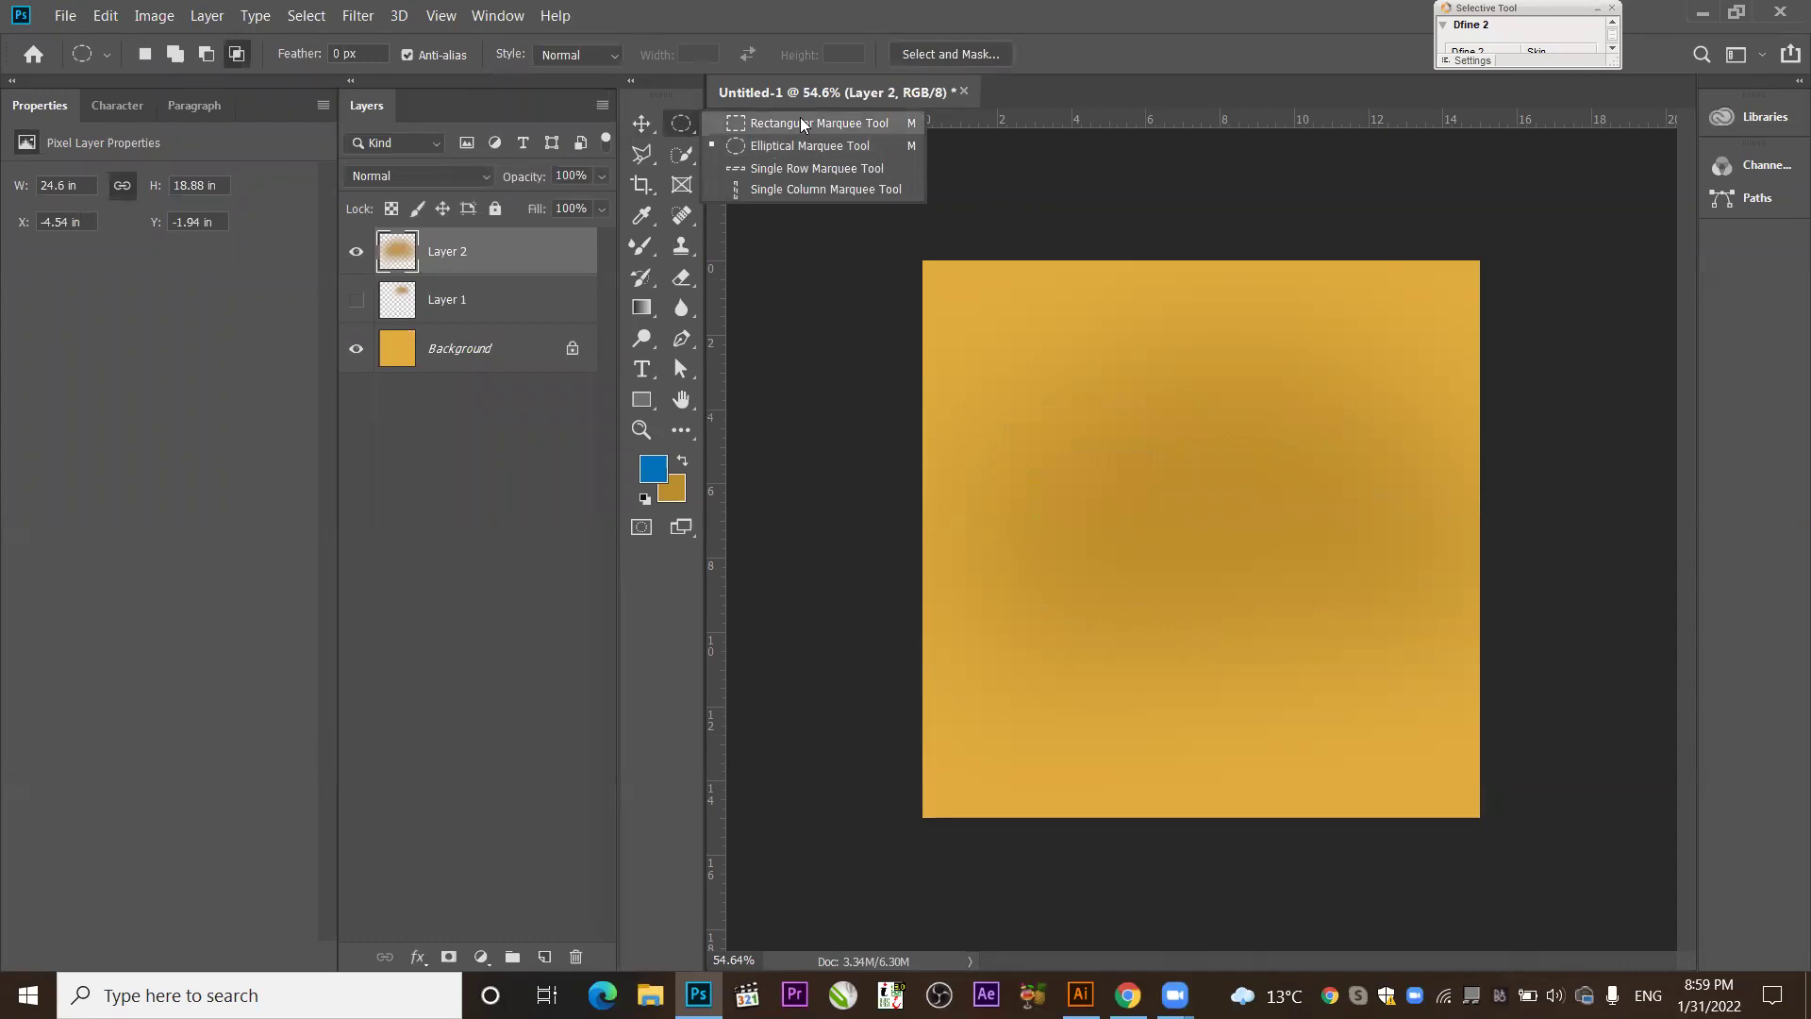
left_click(801, 121)
left_click_drag(1013, 329, 1319, 581)
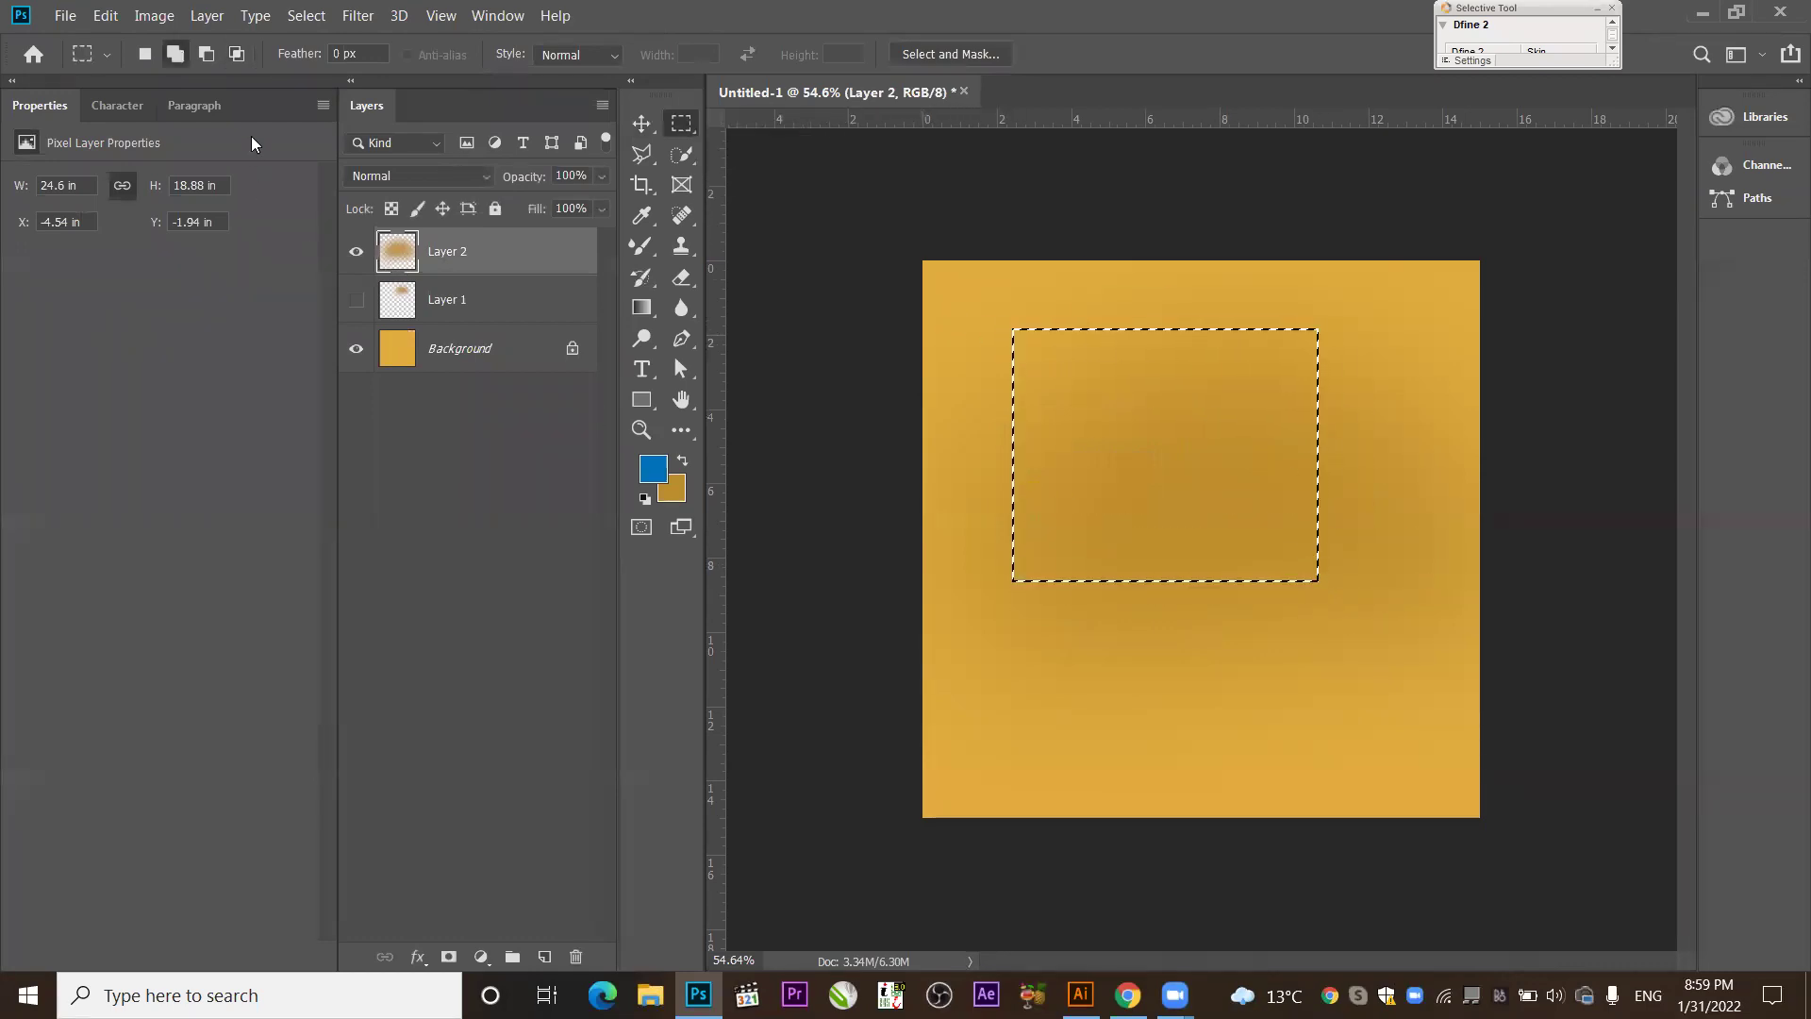
left_click(175, 53)
left_click_drag(1185, 482, 1413, 739)
left_click_drag(1086, 577, 968, 719)
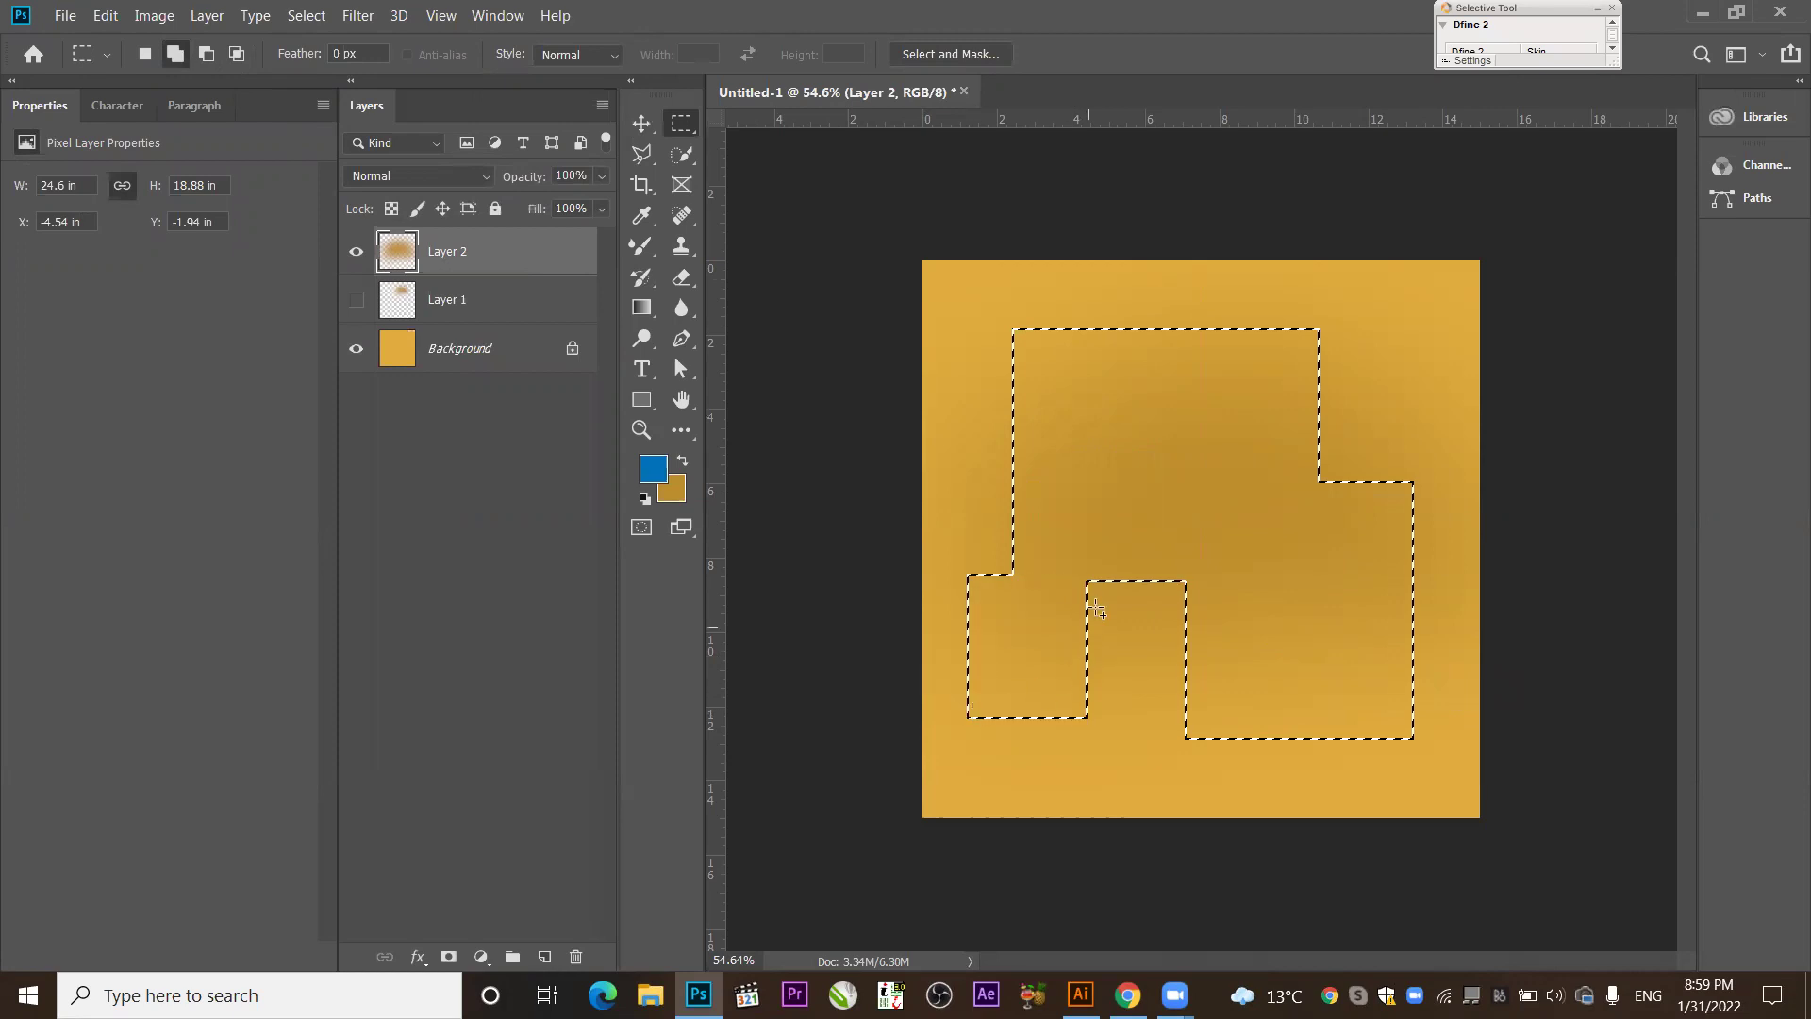
left_click_drag(1099, 567, 1194, 760)
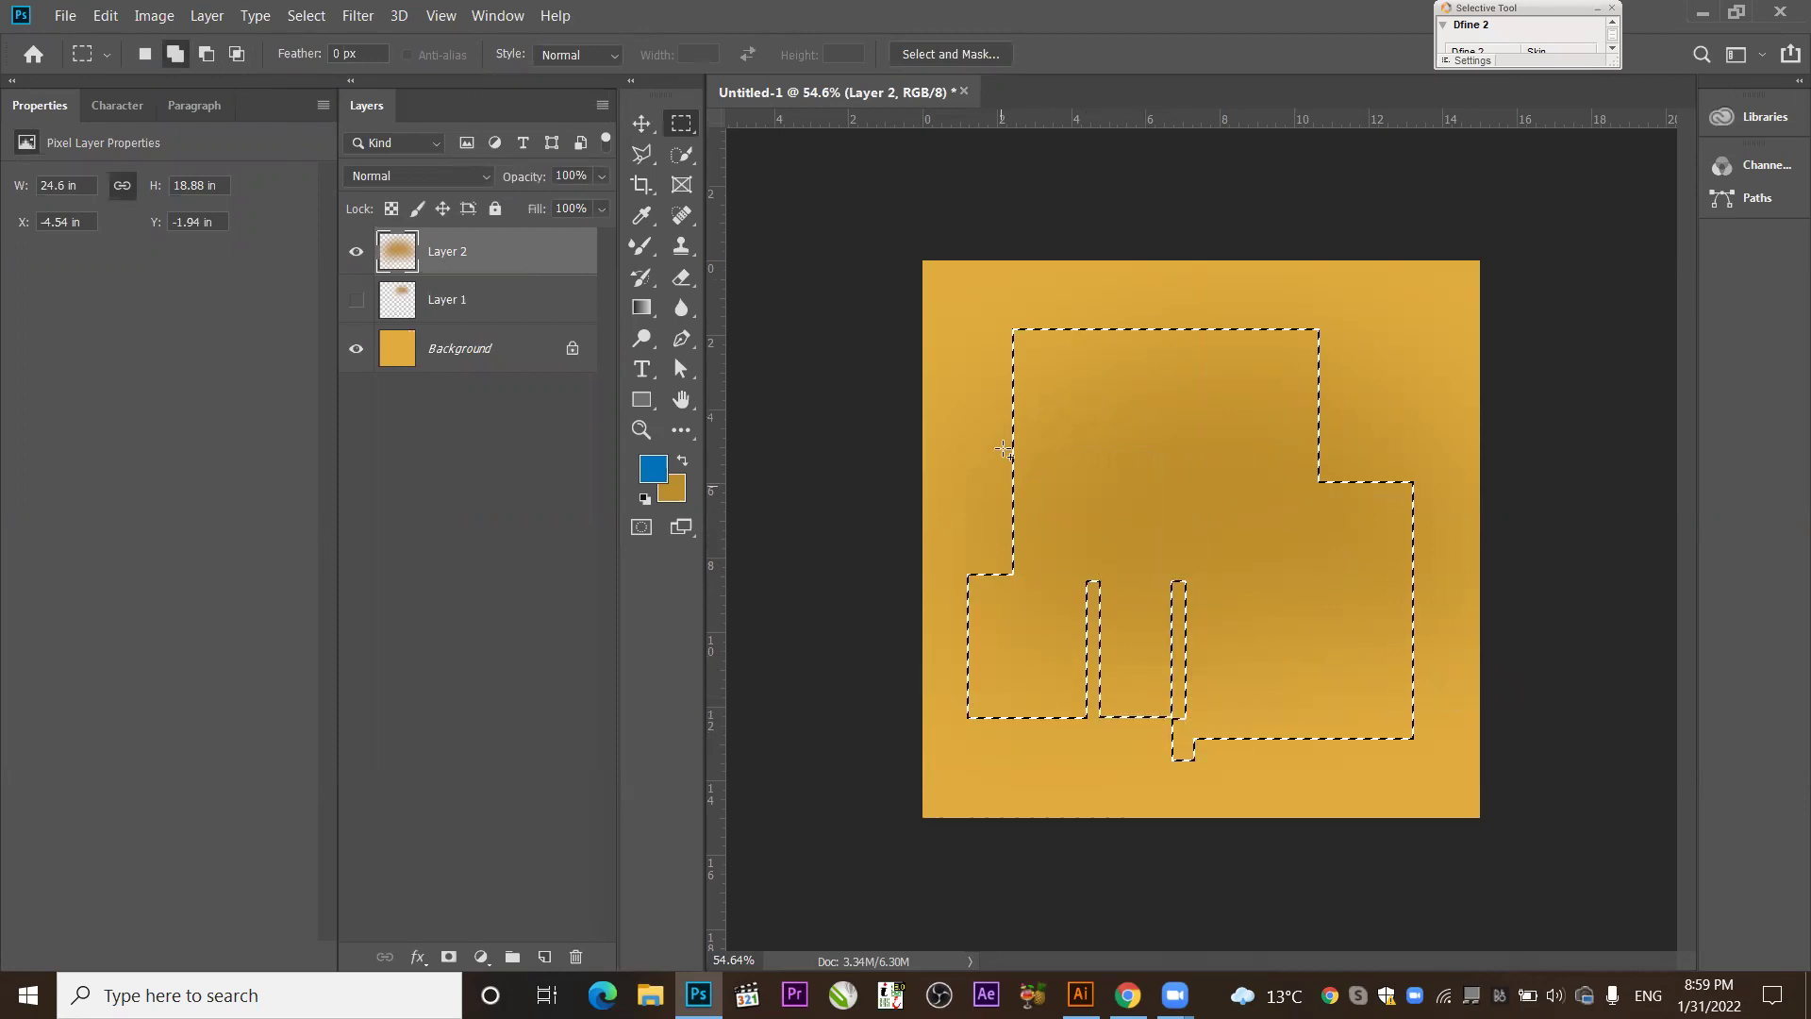
key("ctrl+d")
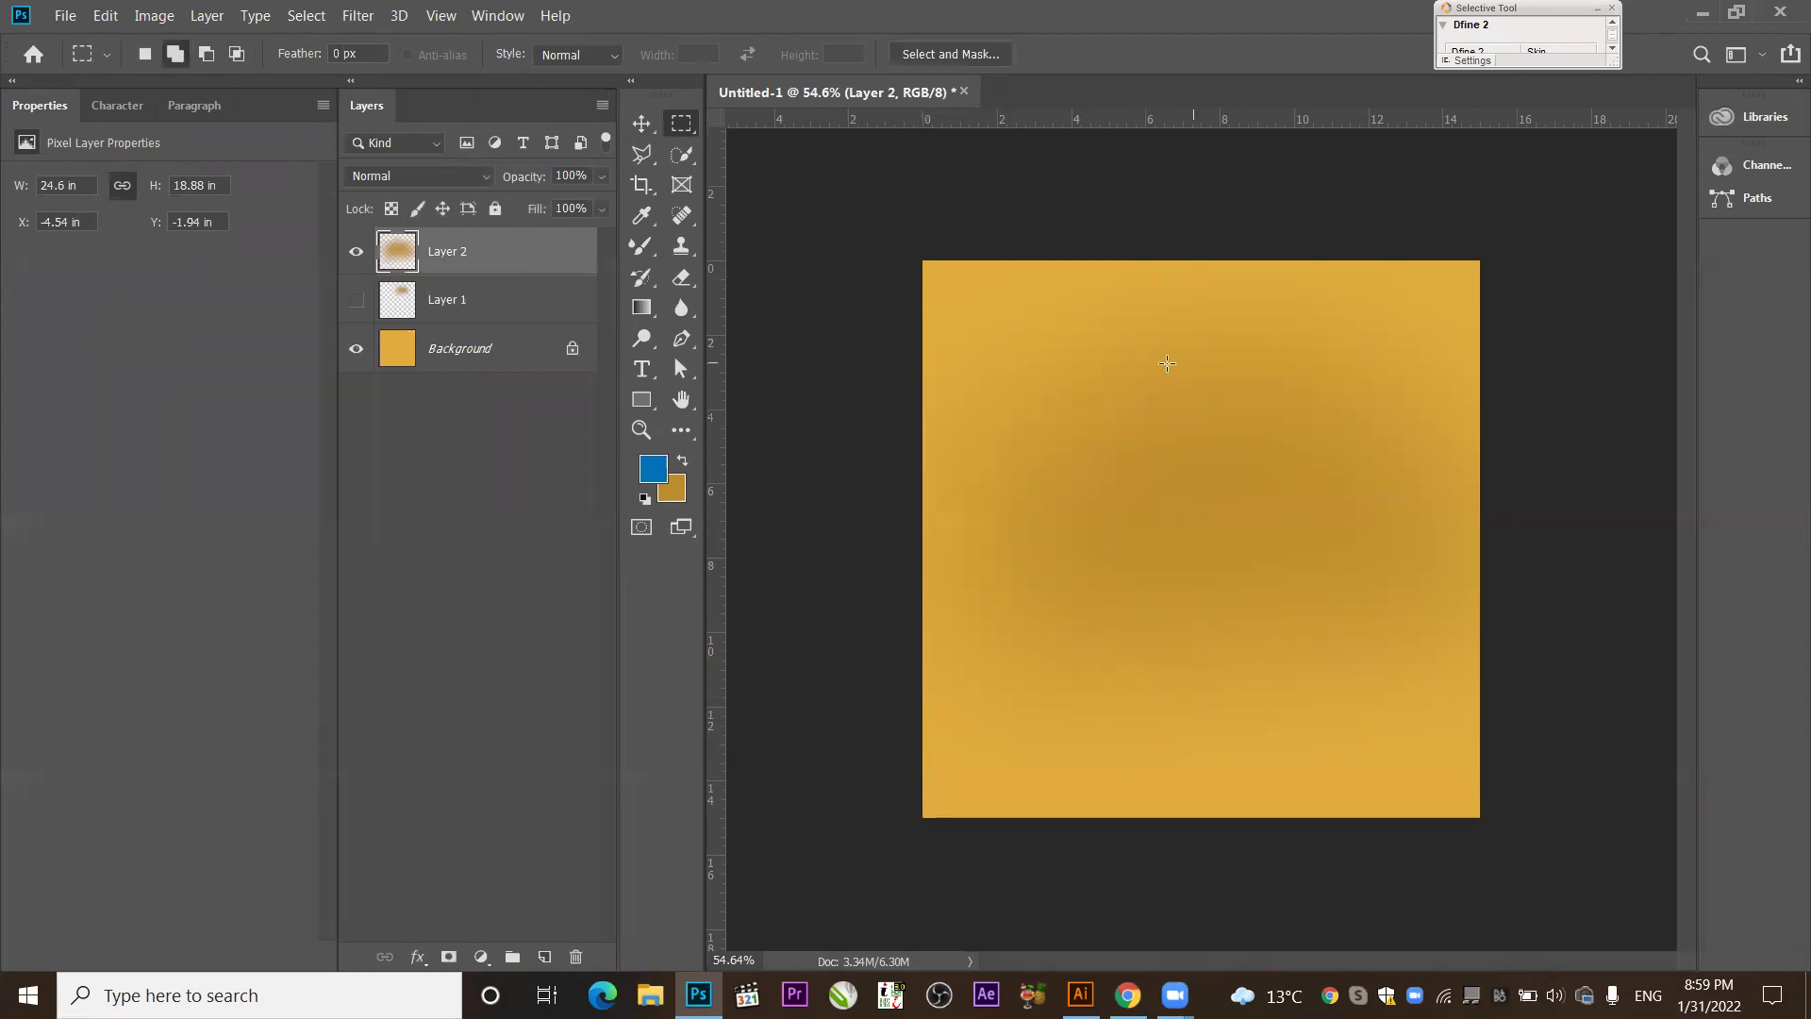
Build a stepped, pyramid-like selection across the middle of the canvas by adding seven overlapping rectangular marquees together.
left_click_drag(1100, 355, 1199, 576)
left_click_drag(1279, 445, 1173, 634)
left_click_drag(1290, 584, 1243, 678)
left_click_drag(1137, 500, 1014, 606)
left_click_drag(1105, 564, 958, 691)
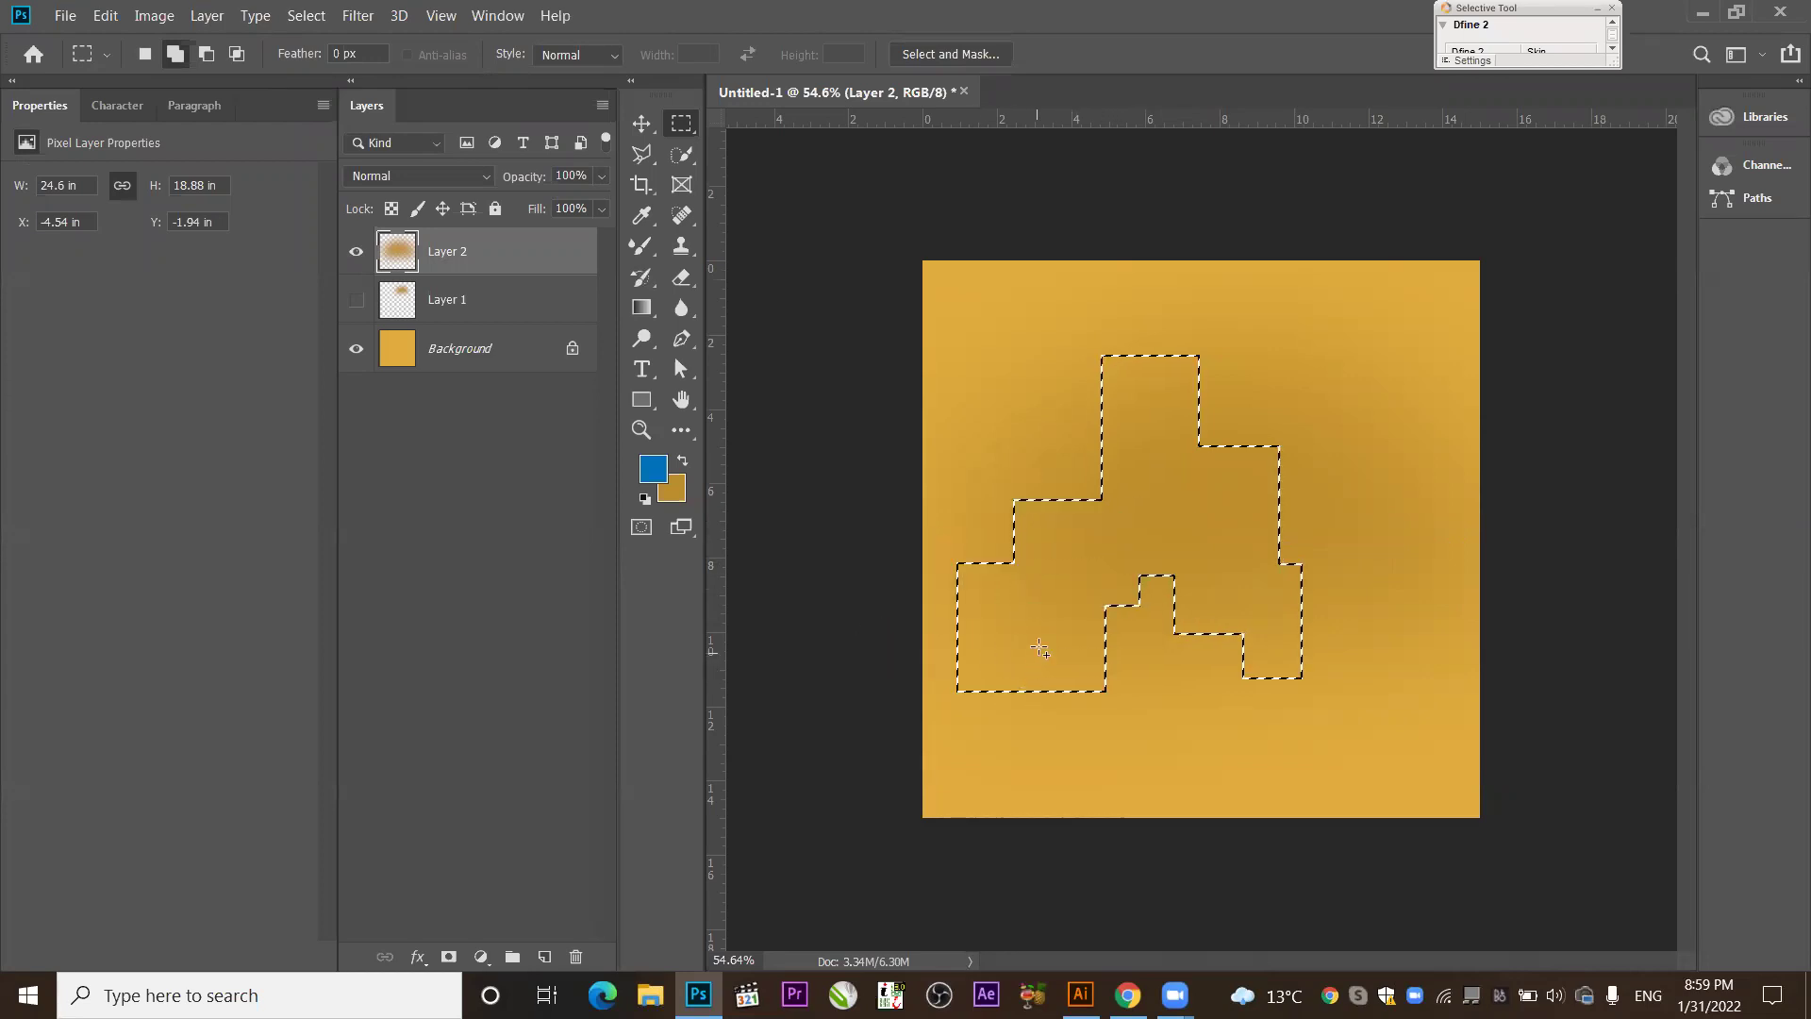
left_click_drag(1347, 589, 995, 761)
left_click_drag(1212, 546, 1092, 614)
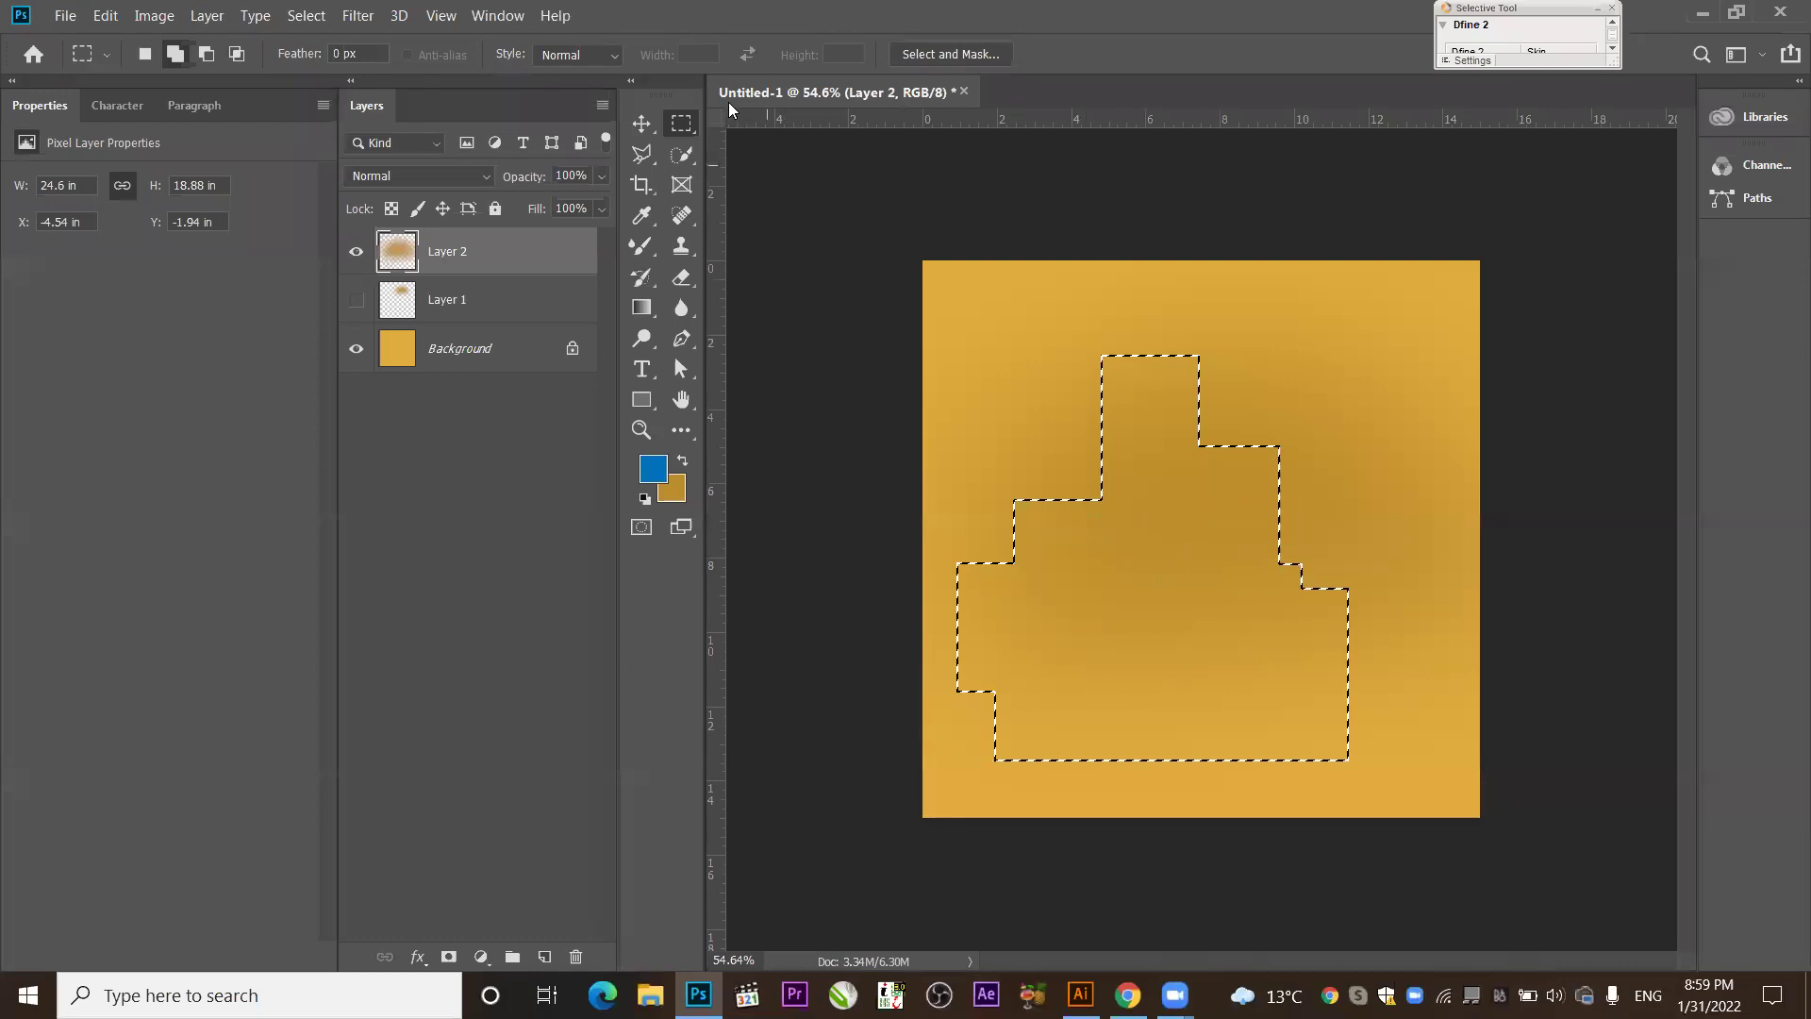
Fill the stepped selection on Layer 2 with the blue foreground colour and deselect it.
left_click(640, 122)
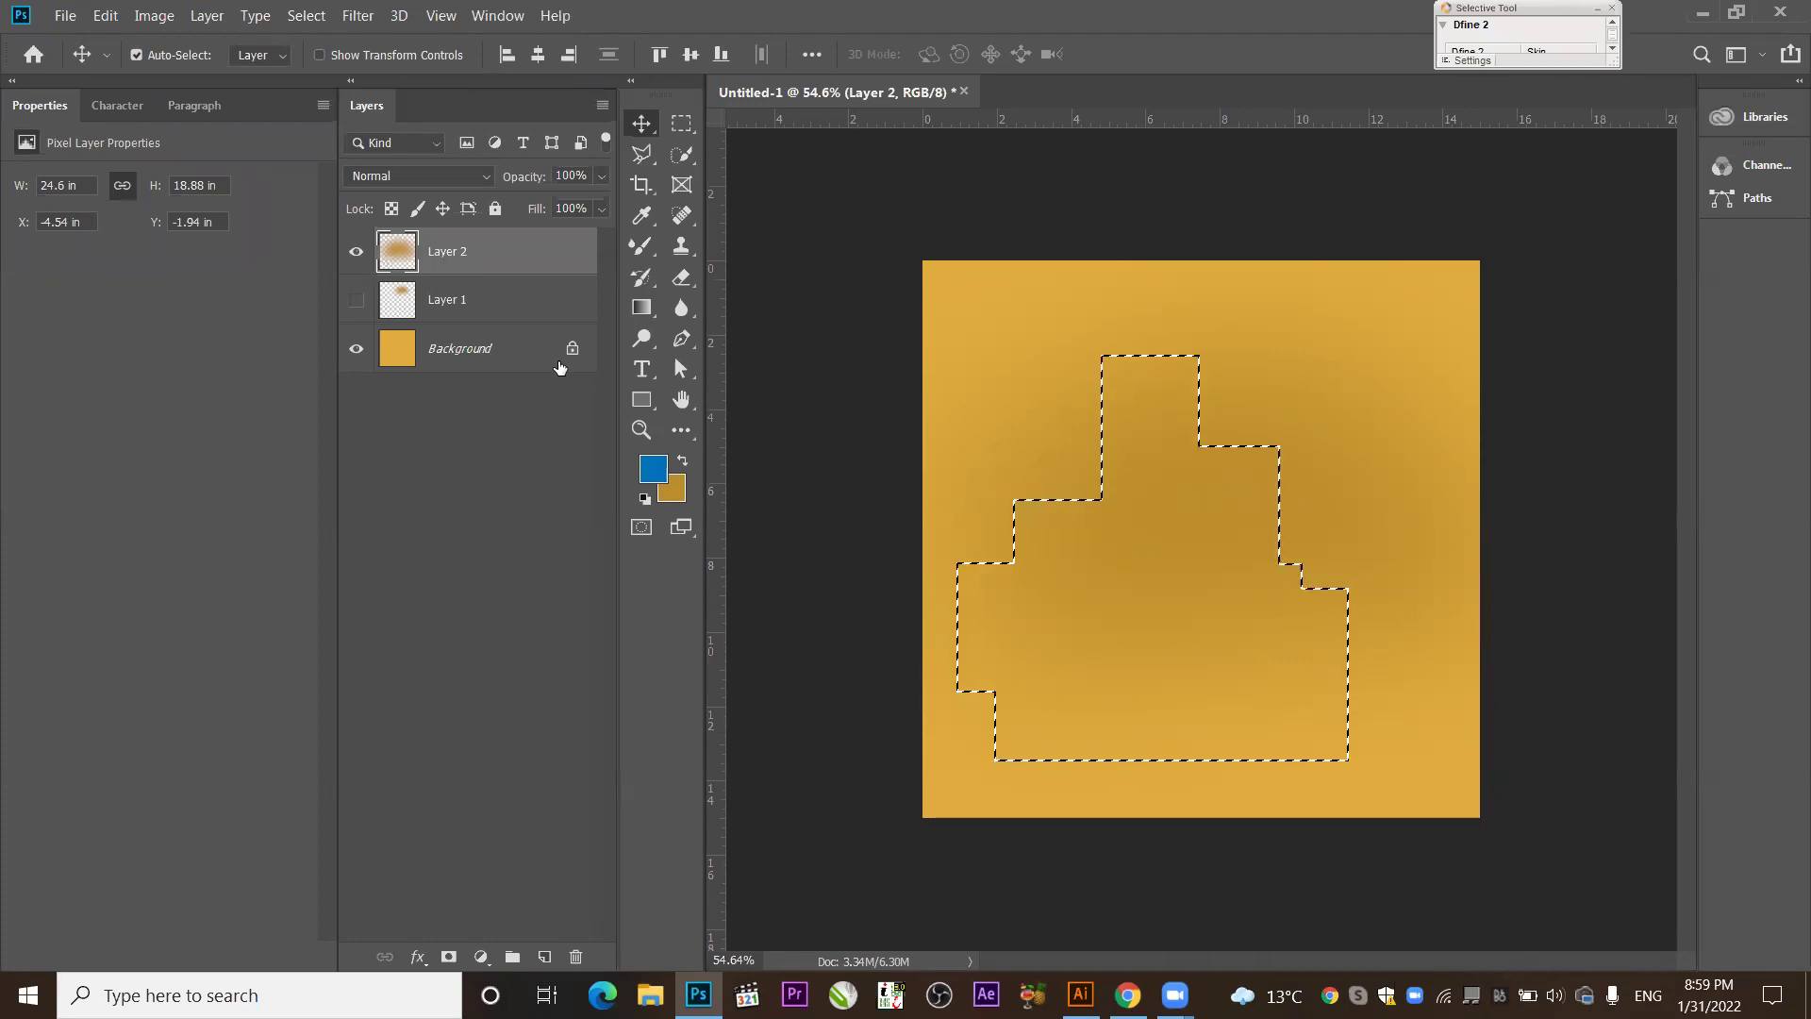
key("alt+BackSpace")
key("ctrl+d")
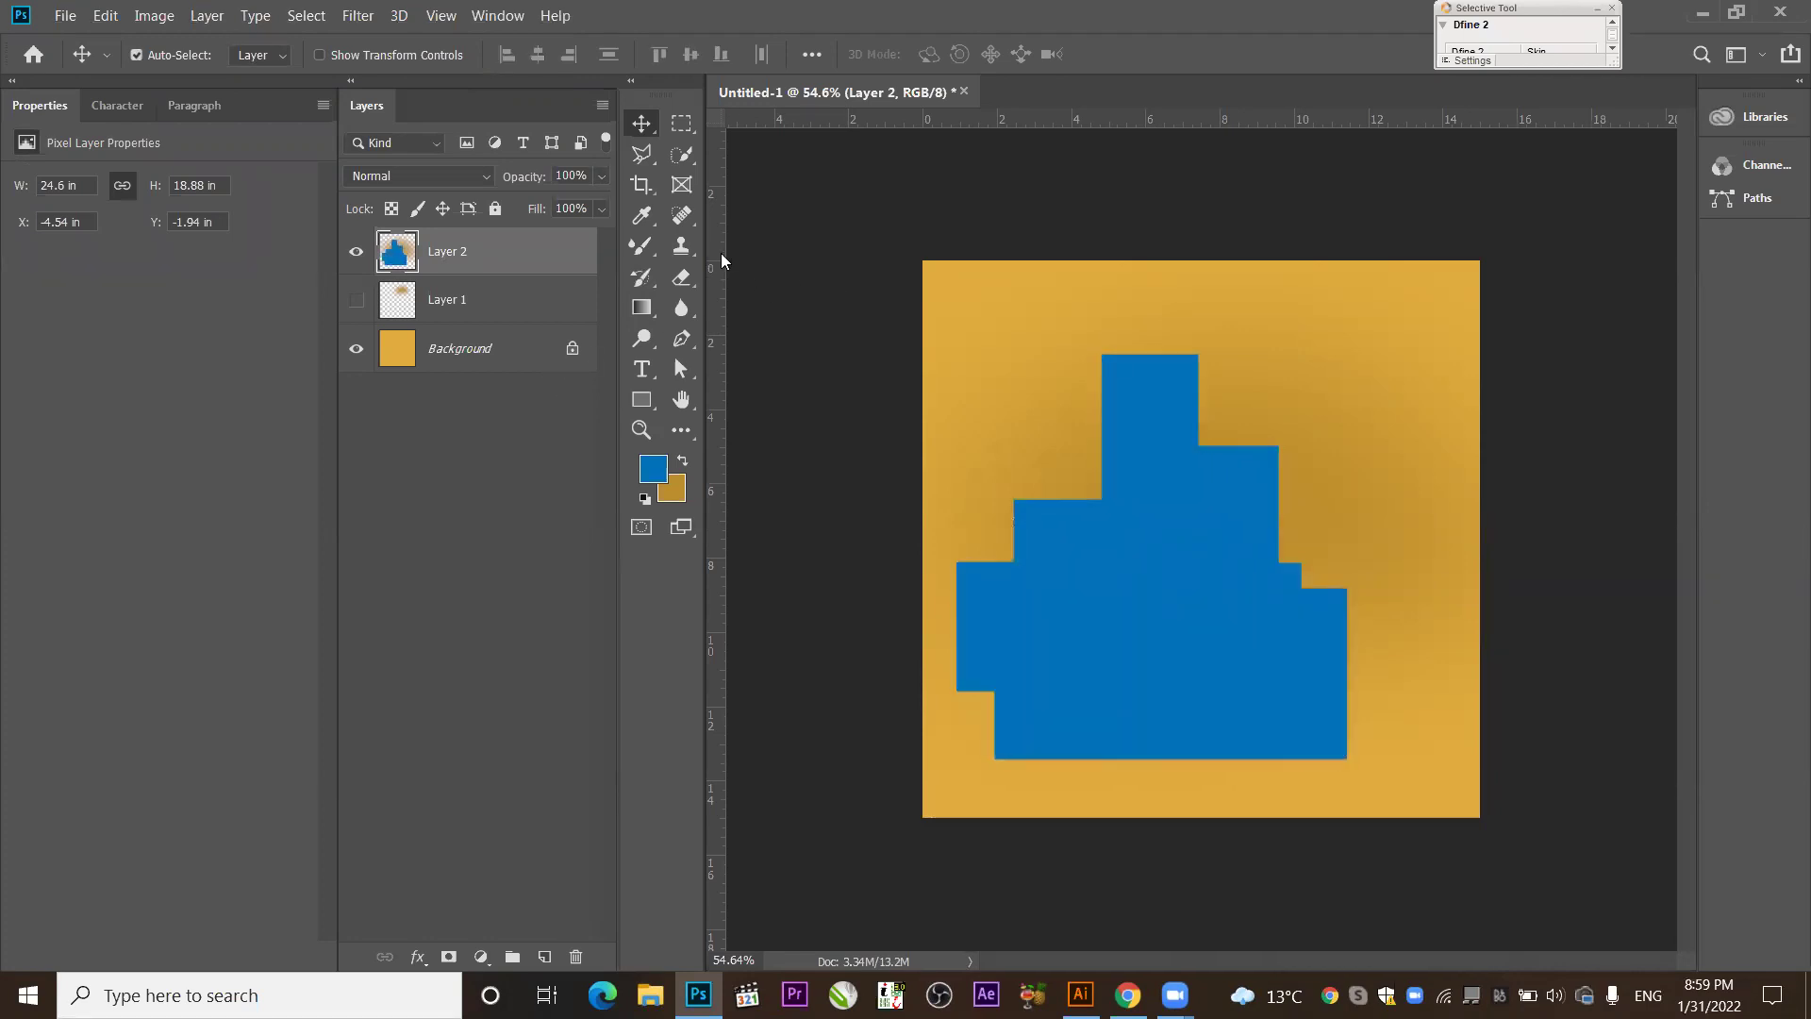
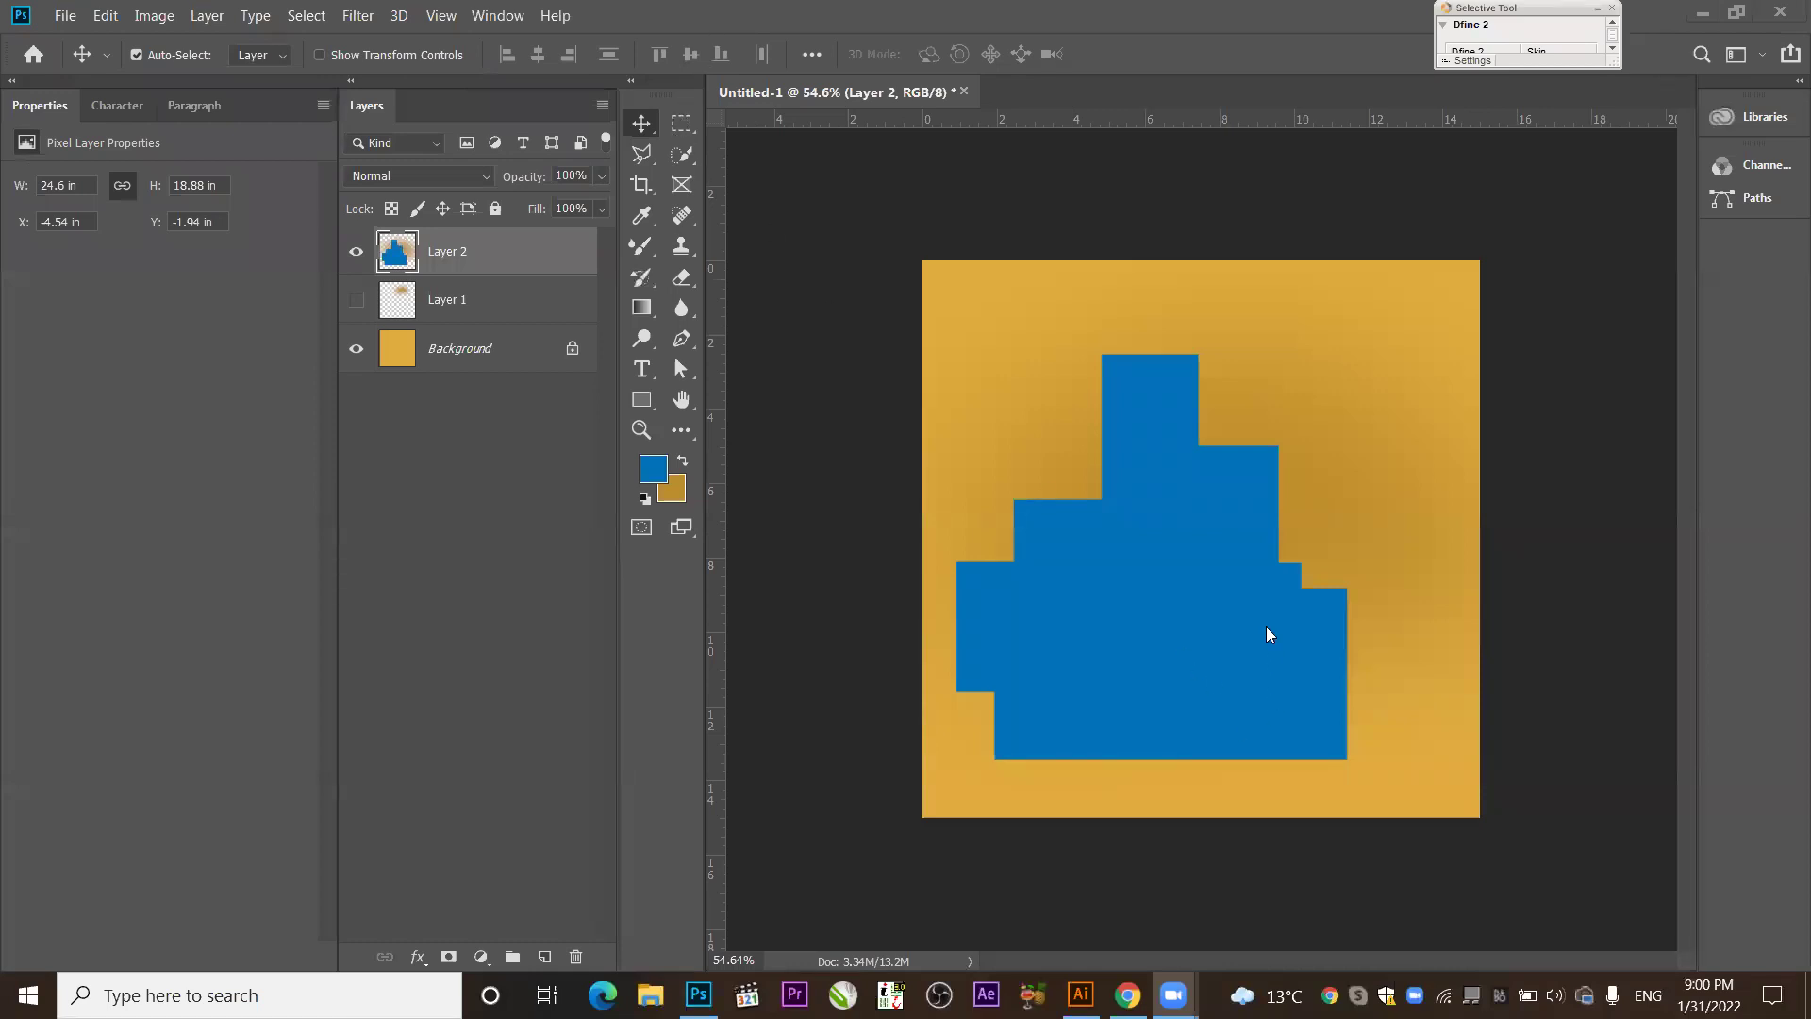
Switch from the Rectangular Marquee to the Elliptical Marquee tool.
left_click(679, 132)
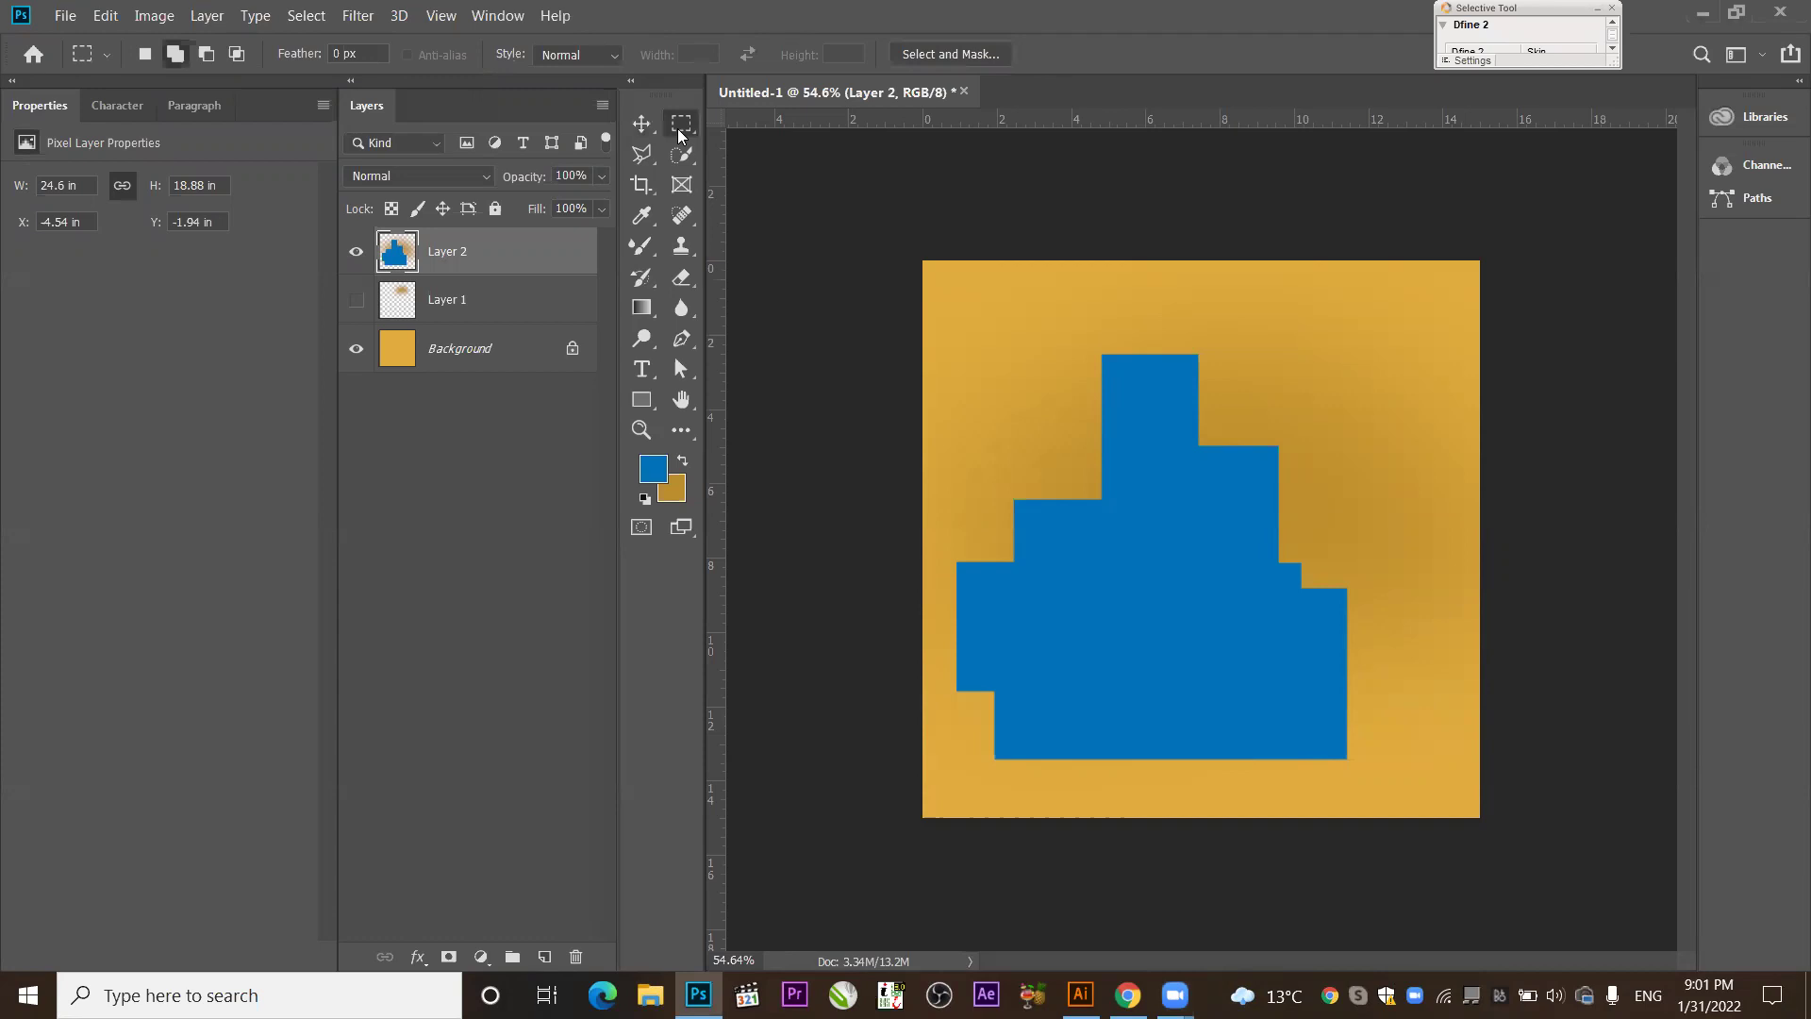
right_click(679, 134)
left_click(781, 147)
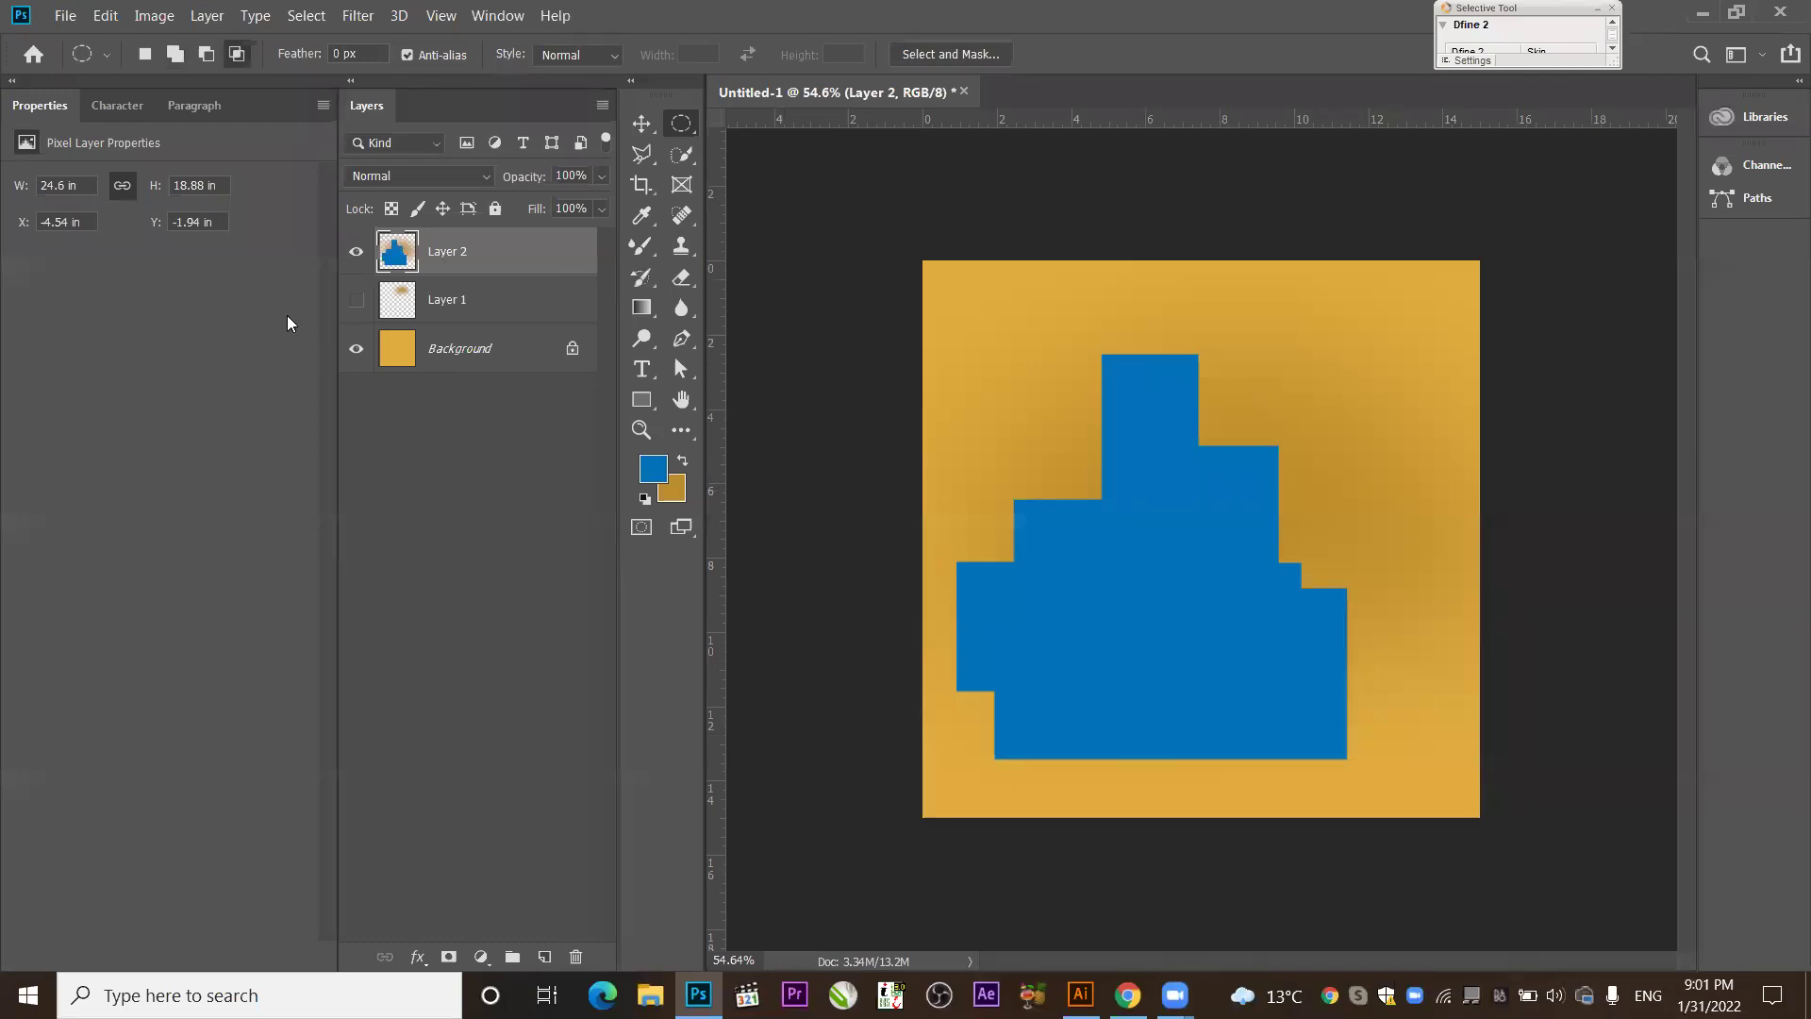
Hide and show Layer 2 repeatedly to check which artwork it contains, leaving it visible.
left_click(357, 252)
left_click(356, 253)
left_click(357, 253)
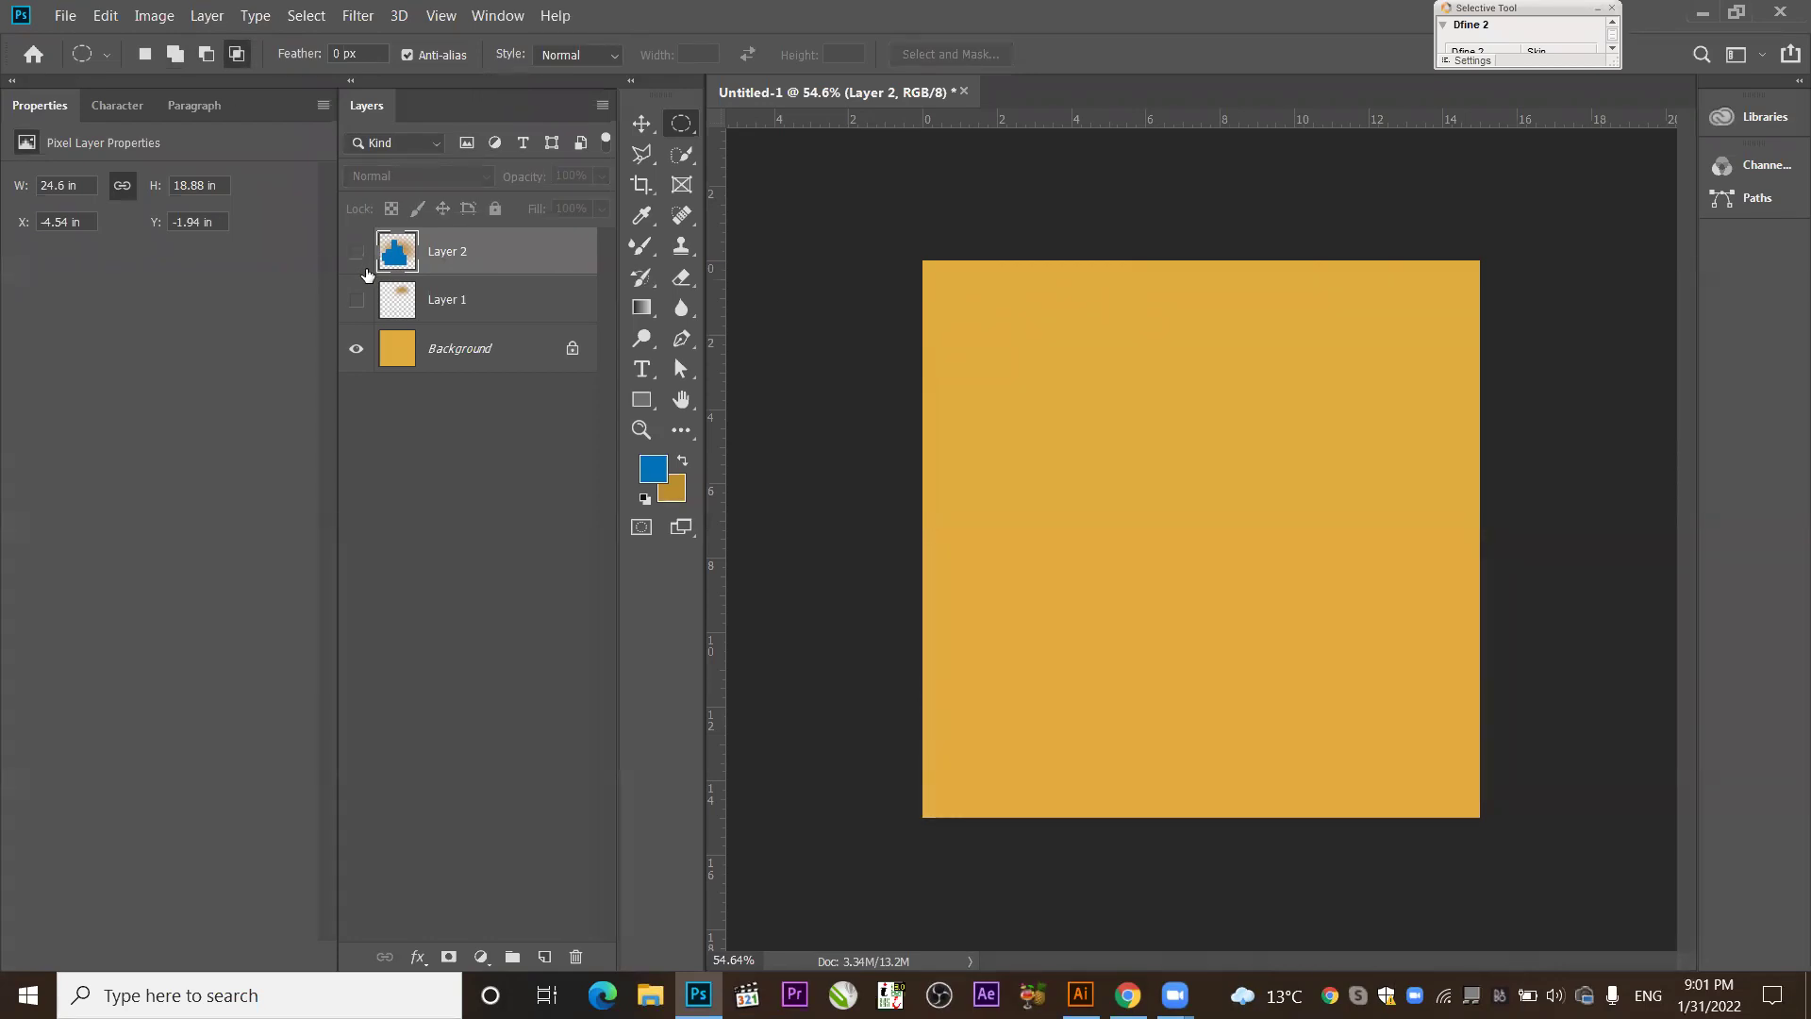
left_click(357, 253)
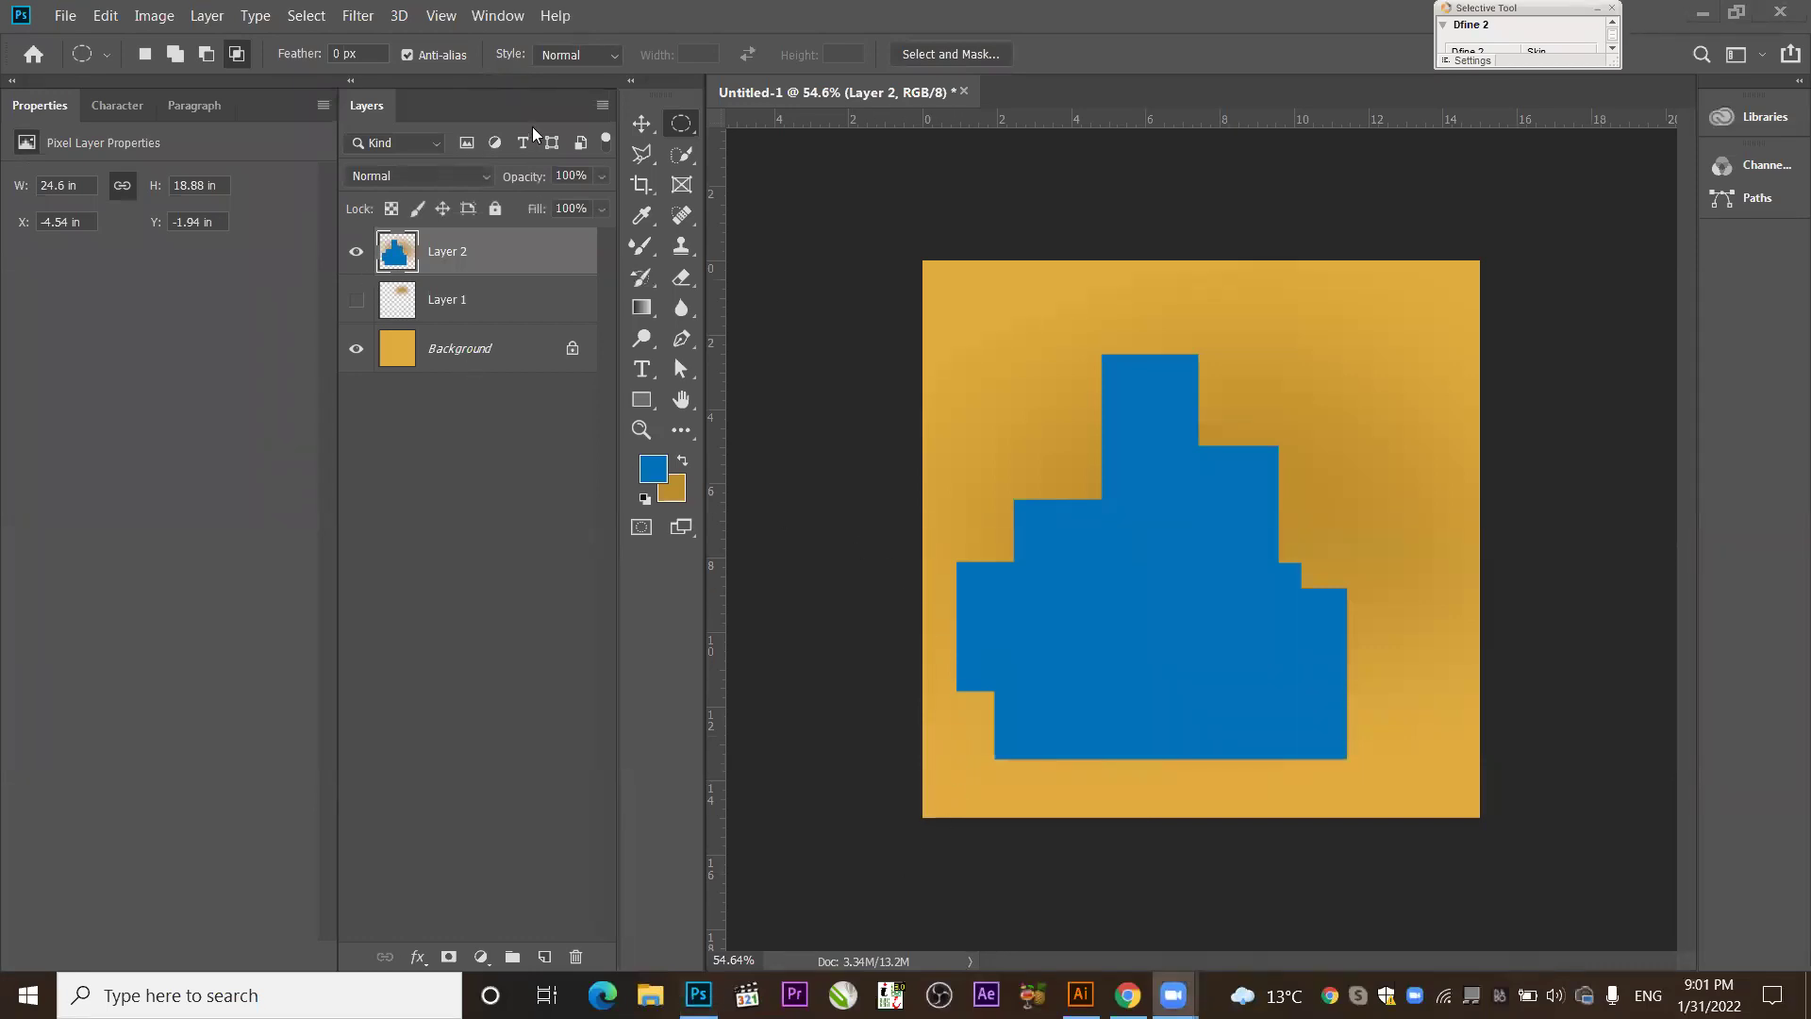
Add a new layer and fill an upright elliptical selection of about 2.82 by 4.36 in near the canvas's upper-right corner with blue.
left_click(544, 957)
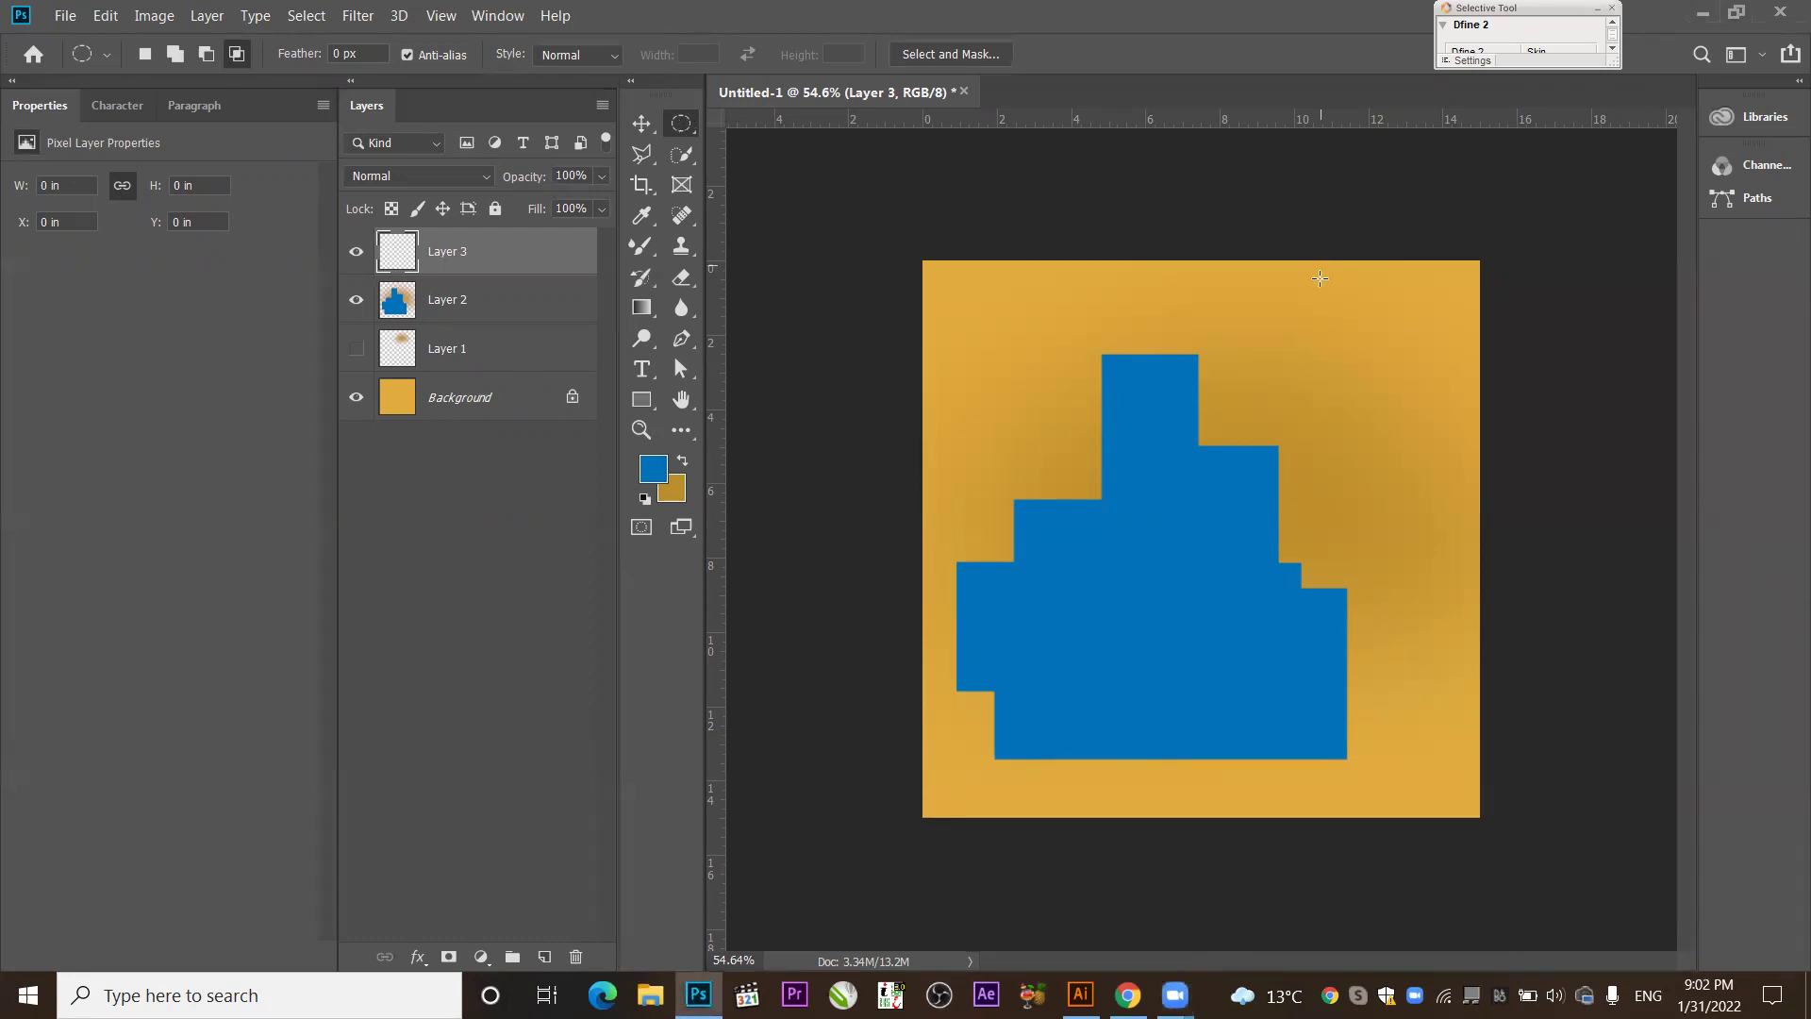
left_click_drag(1325, 284, 1429, 449)
key("alt+BackSpace")
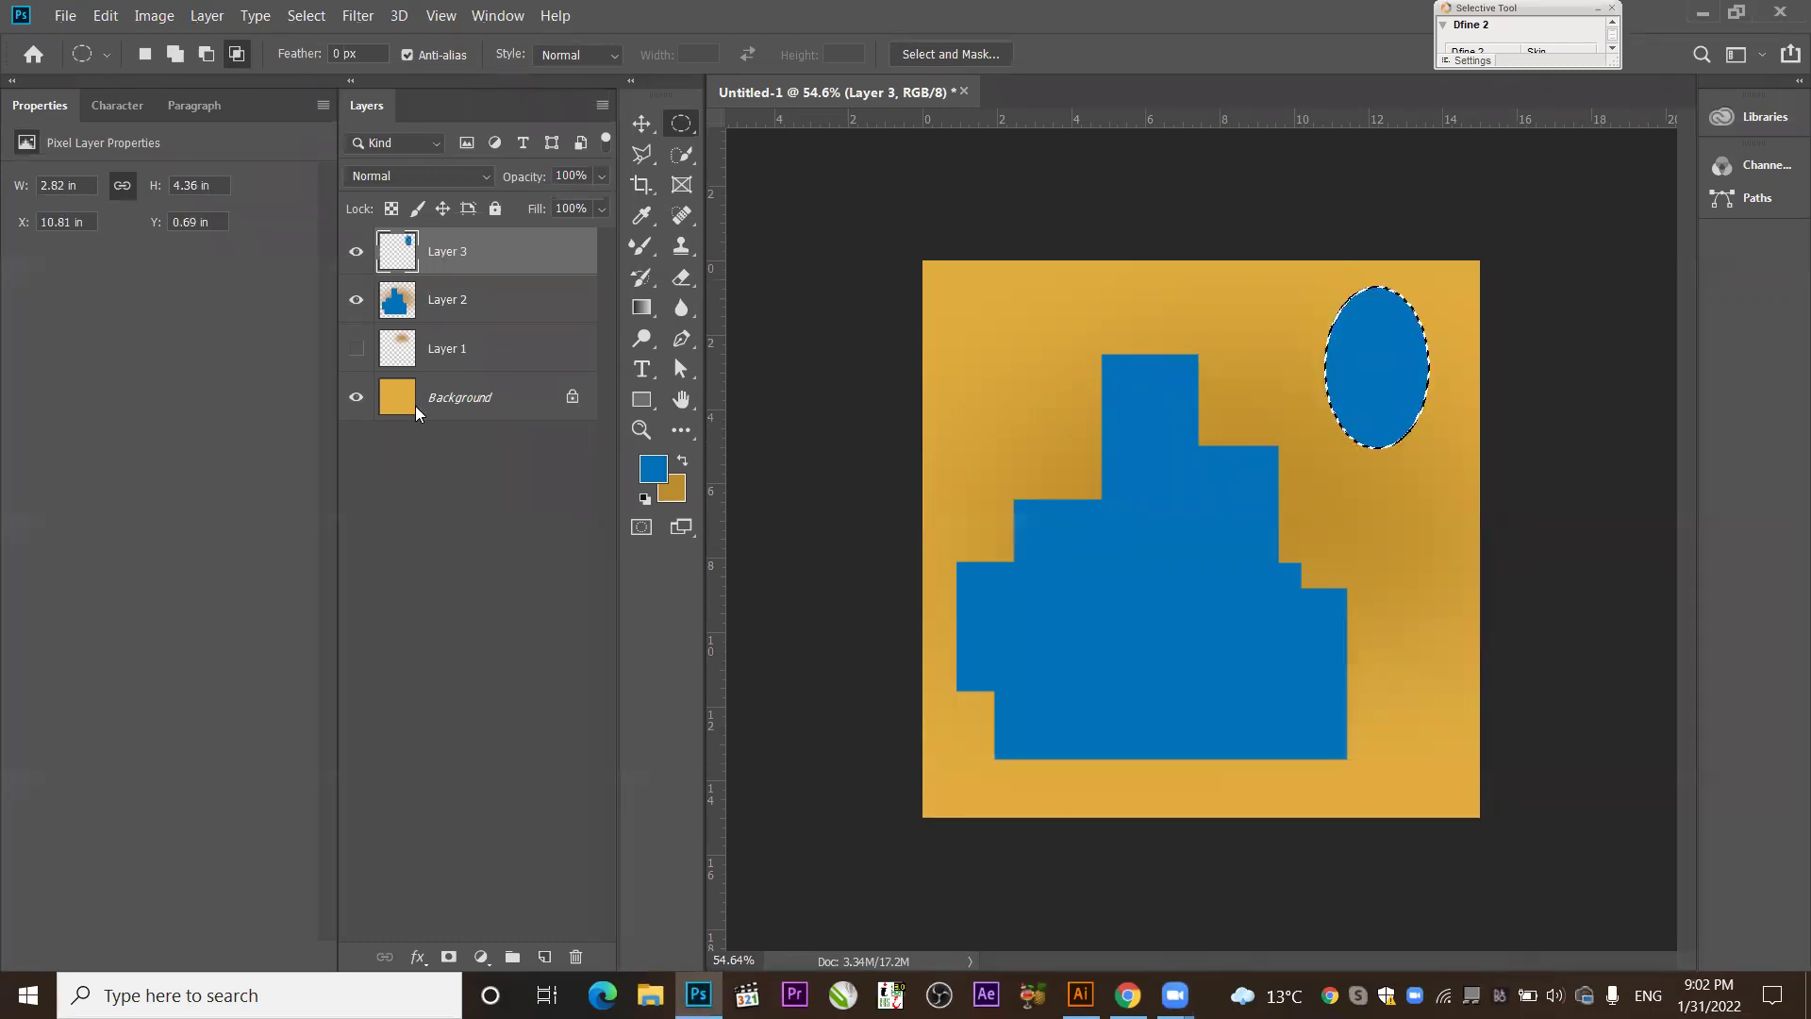
Set the foreground colour to pale cream #fffbce, refill the selected ellipse on Layer 3 with it, and deselect.
left_click(645, 471)
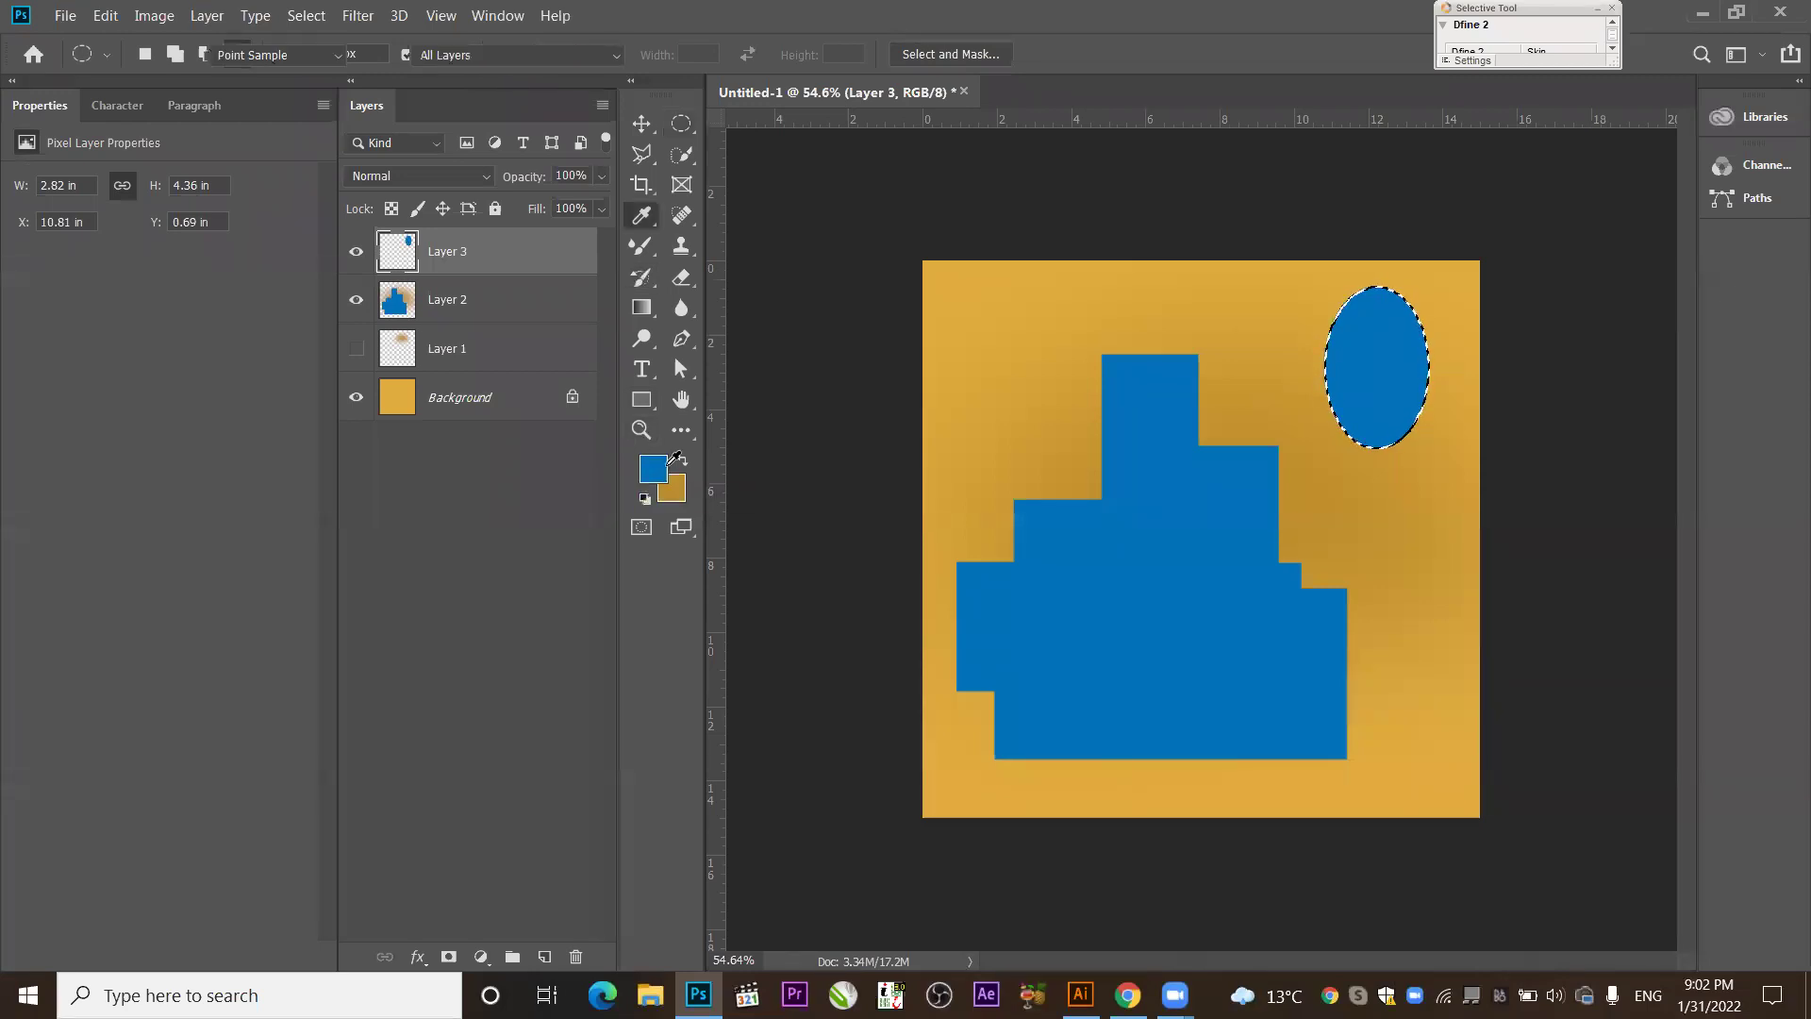
left_click(200, 547)
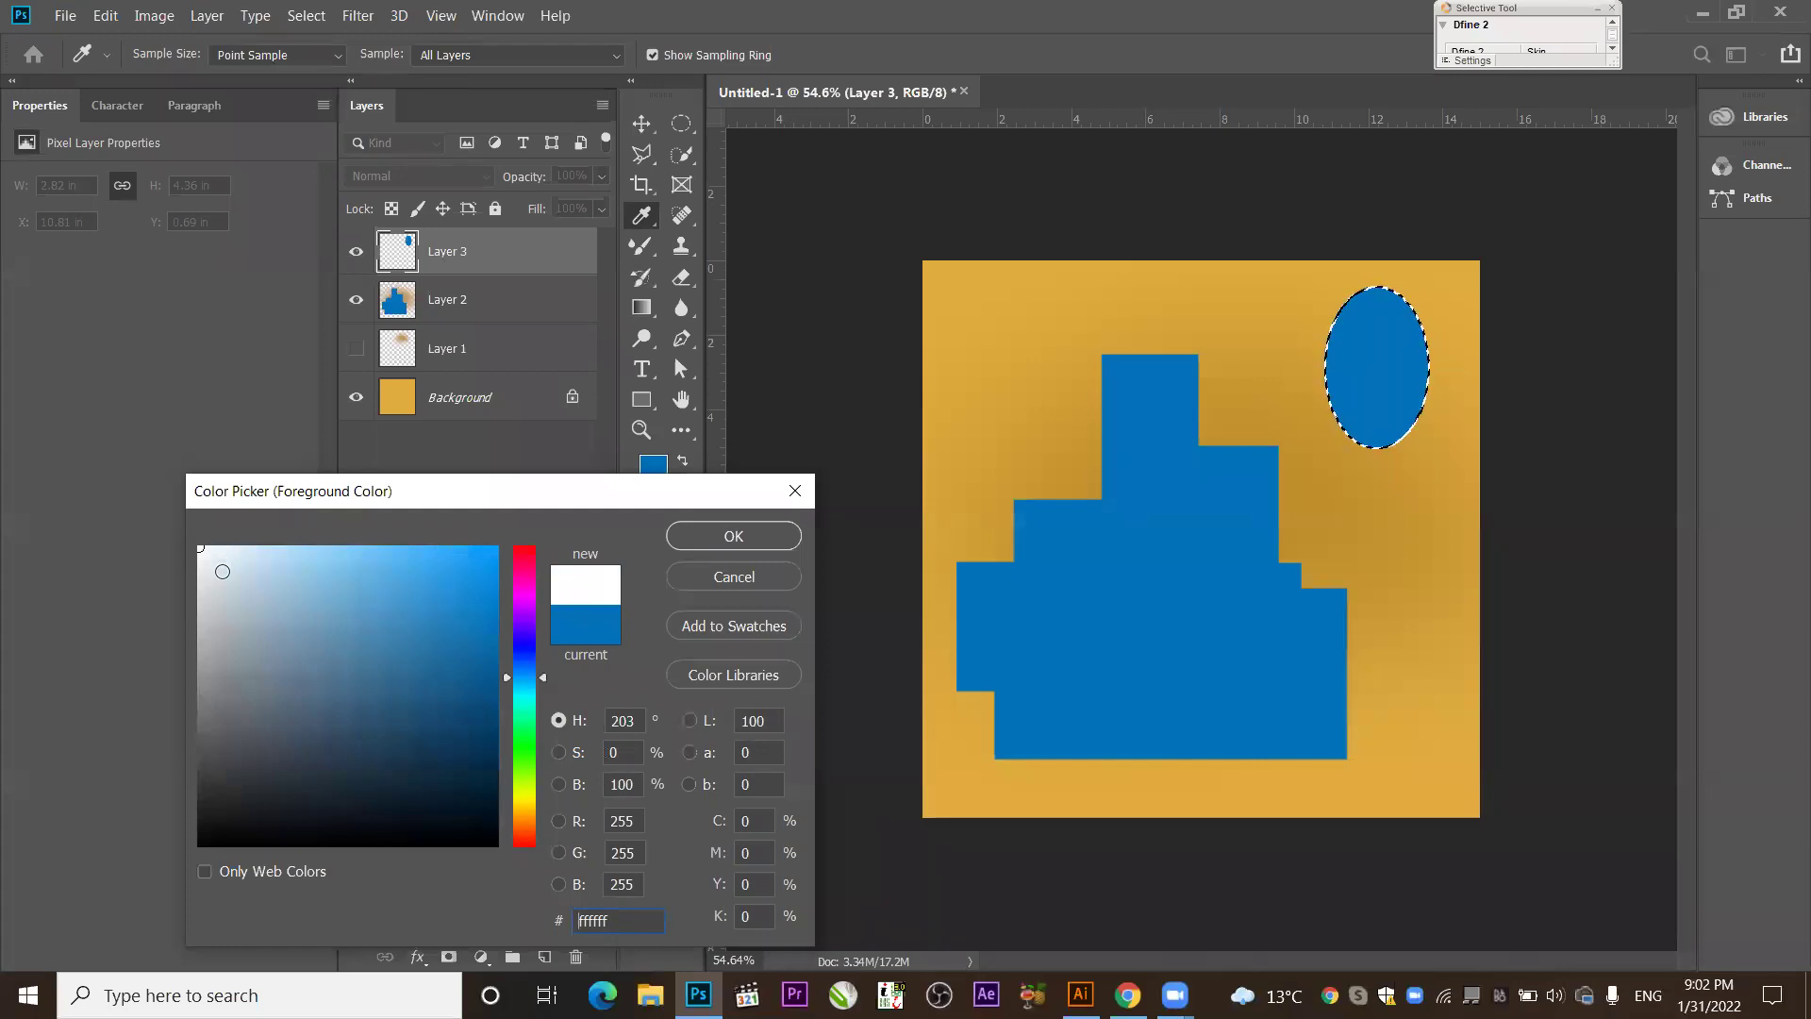
left_click(200, 587)
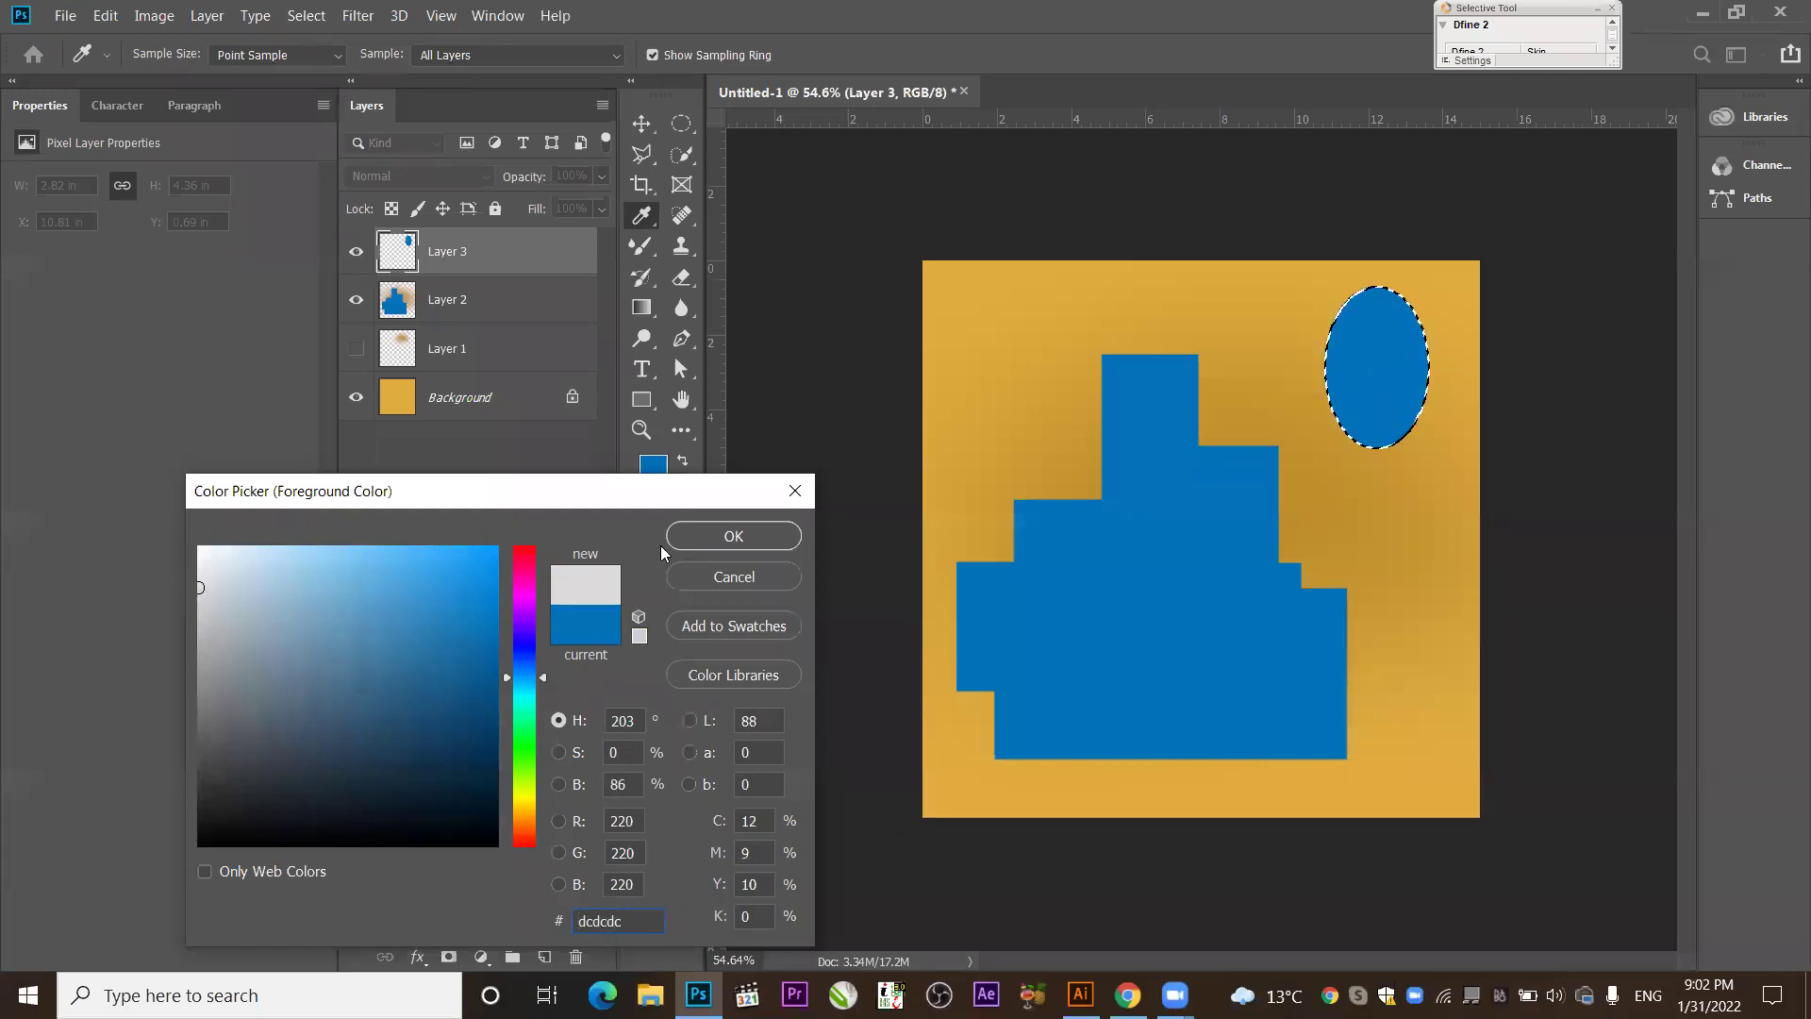
left_click(522, 801)
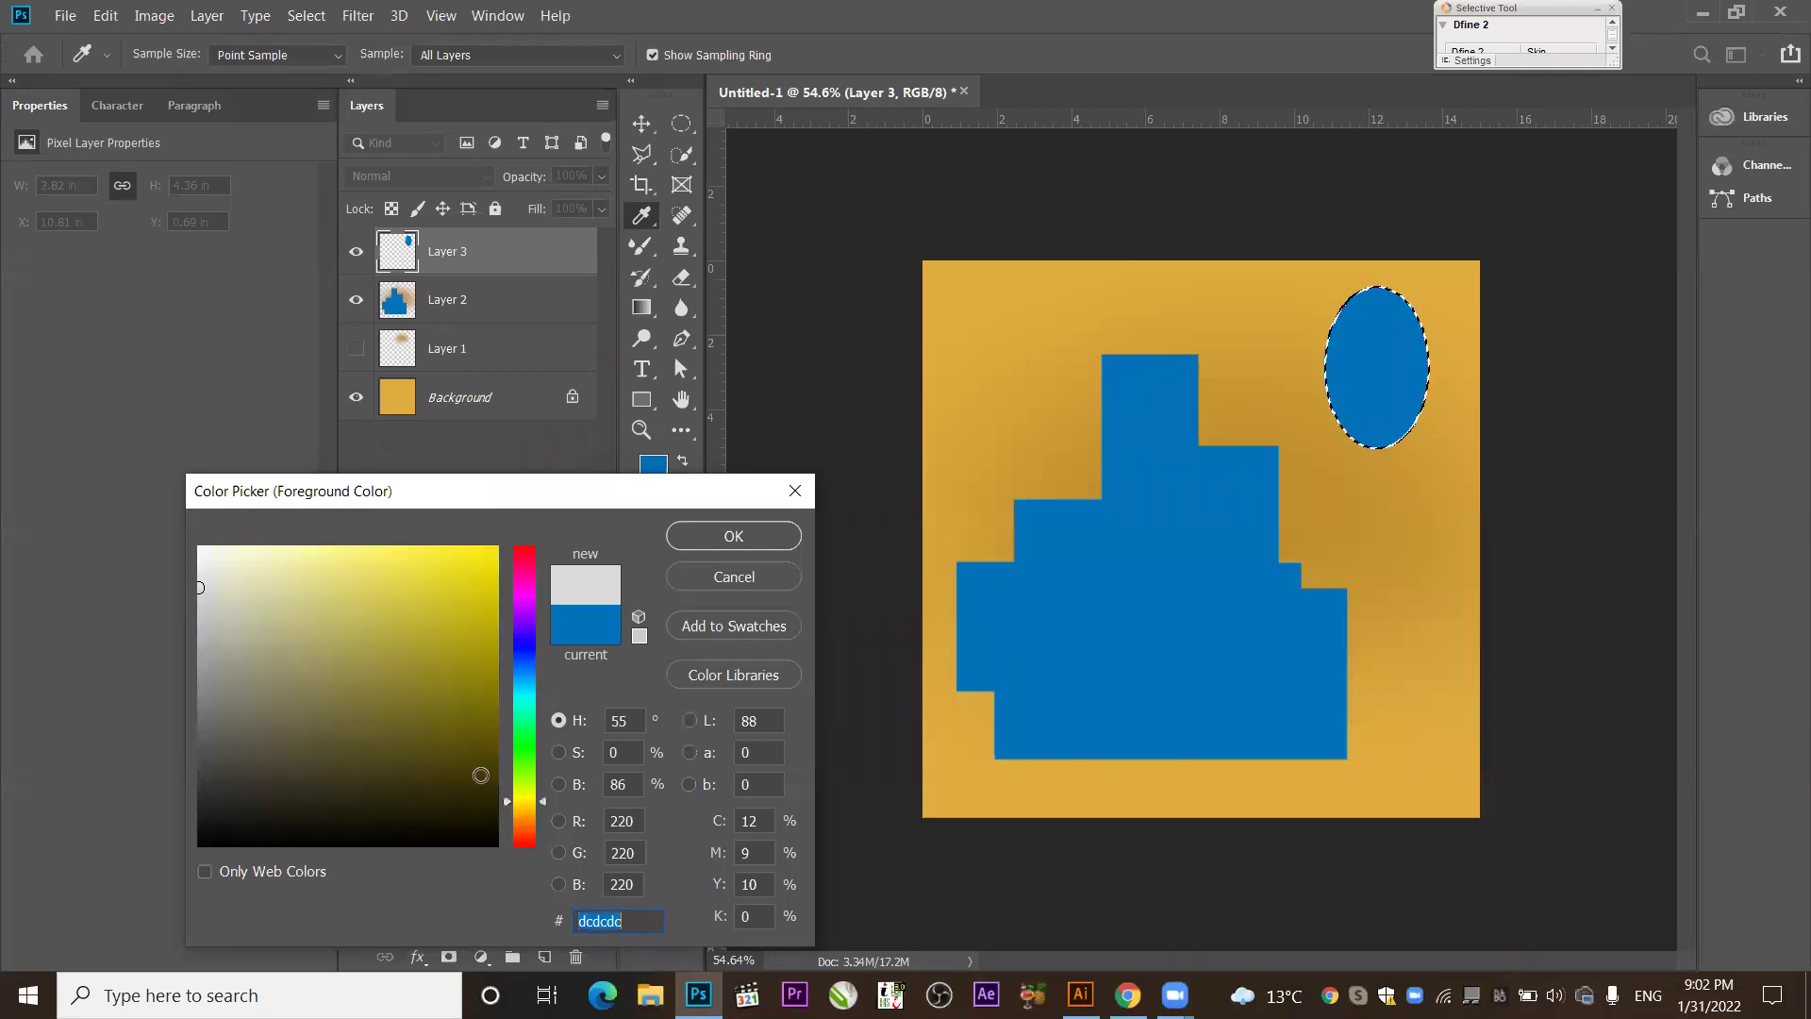
left_click(255, 547)
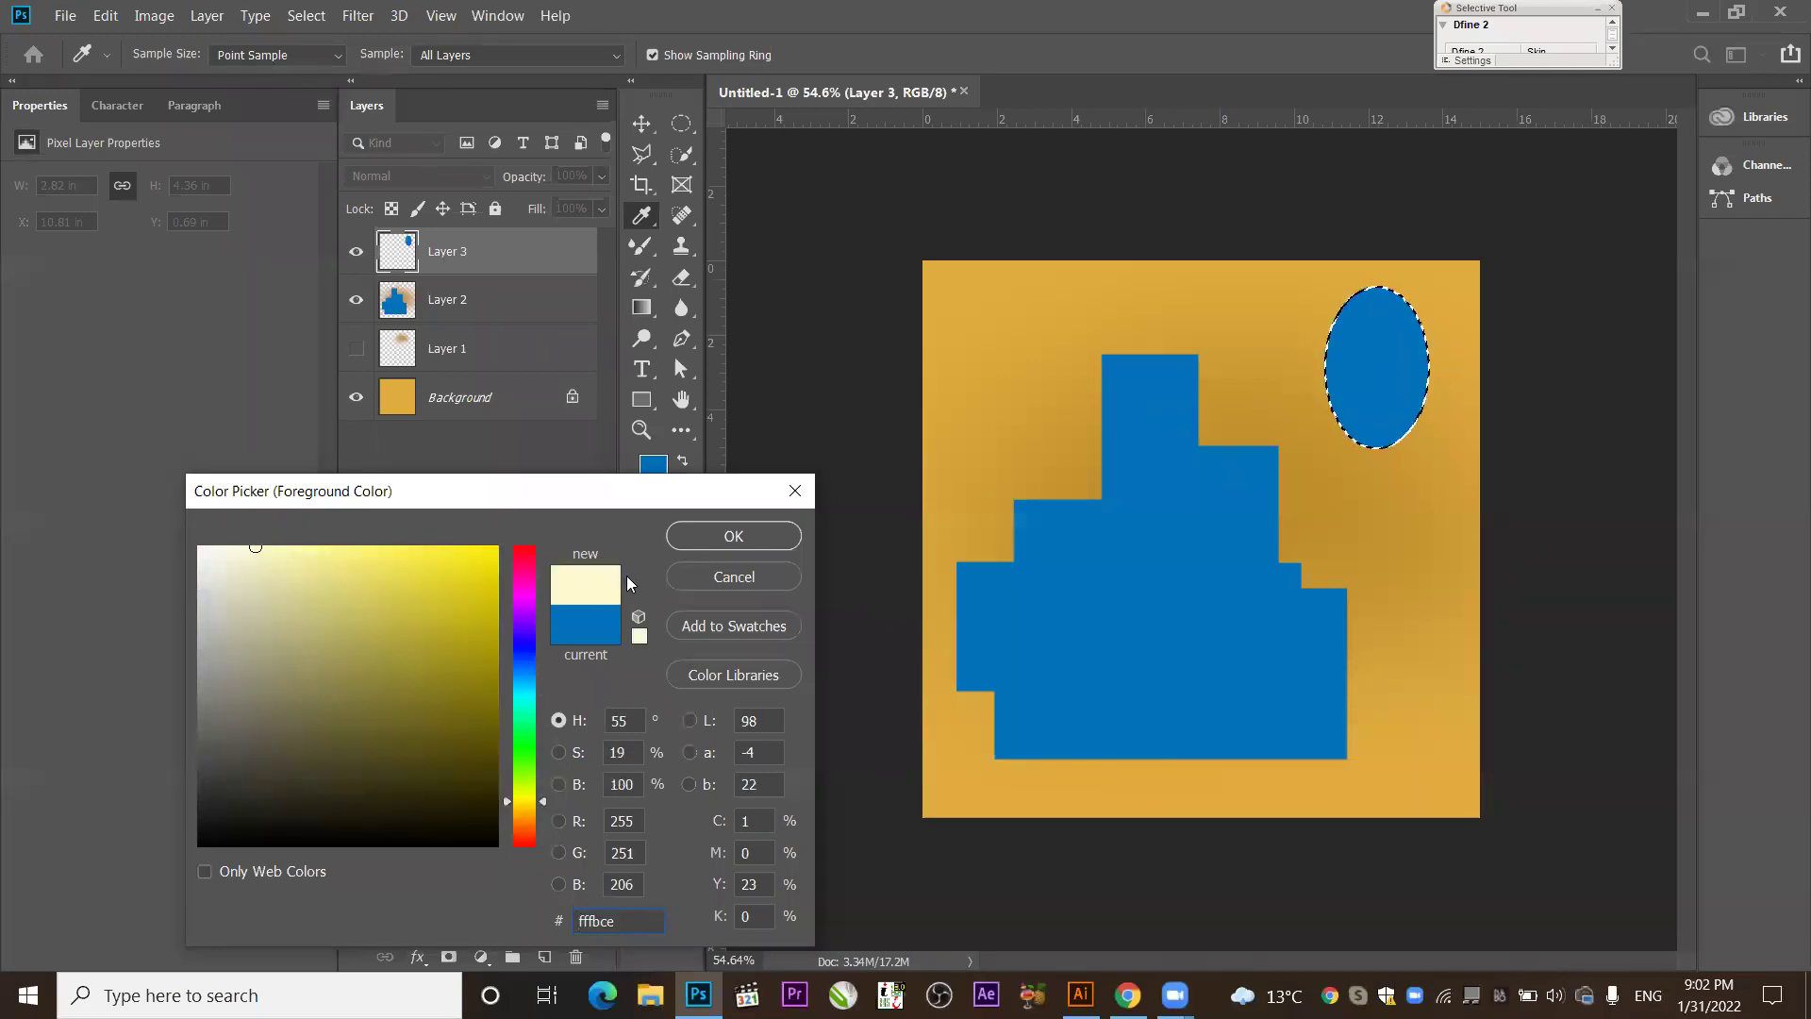
left_click(718, 545)
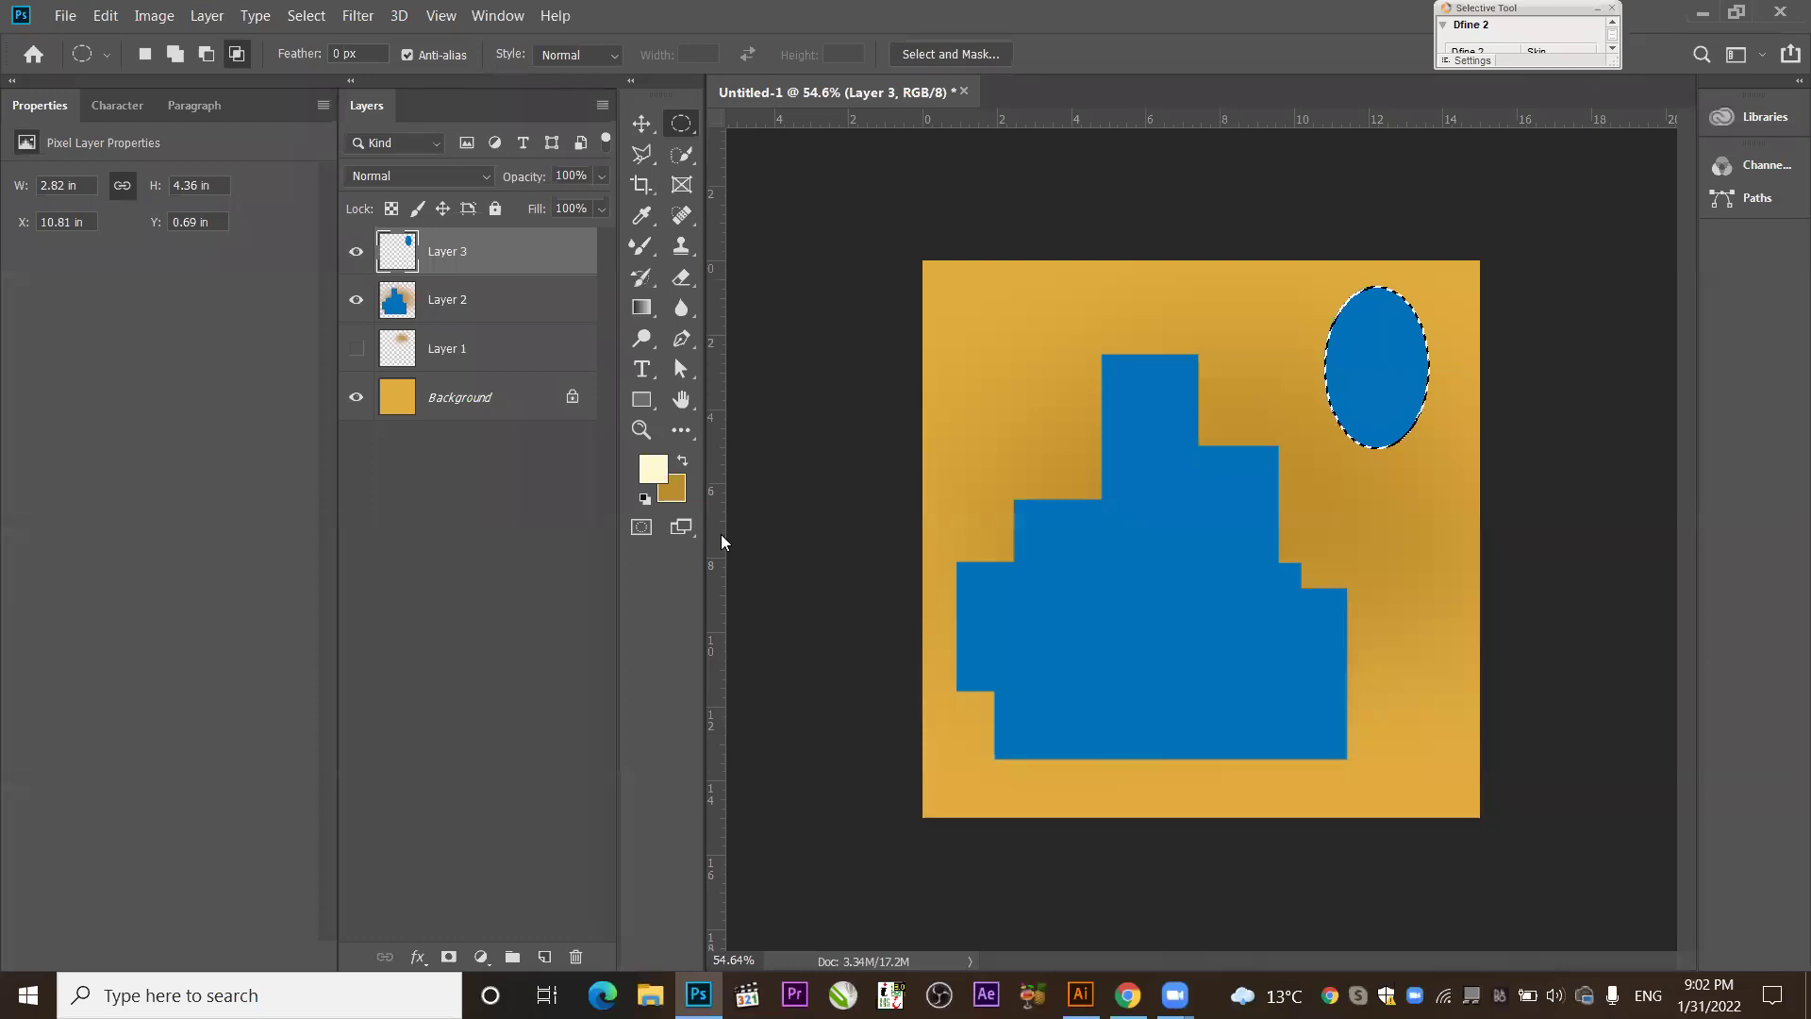
key("alt+BackSpace")
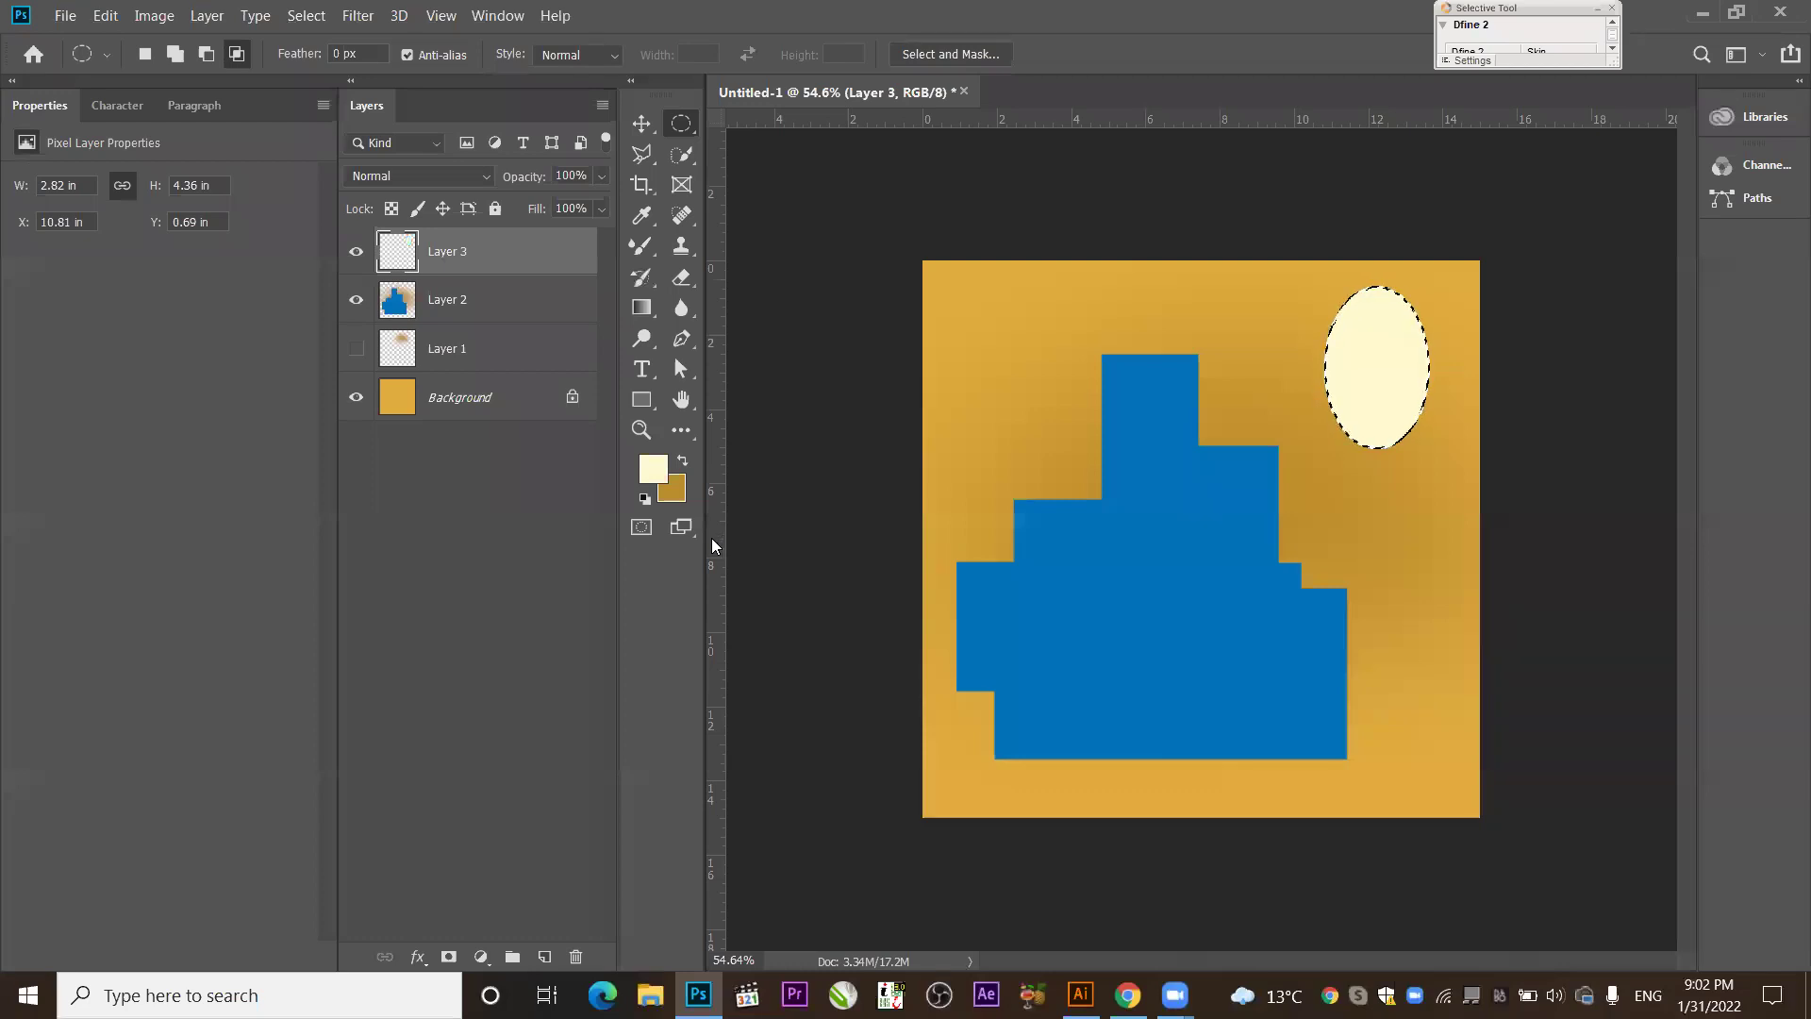
key("ctrl+d")
Select the blue stepped shape's layer on the canvas with the Move tool.
left_click(641, 126)
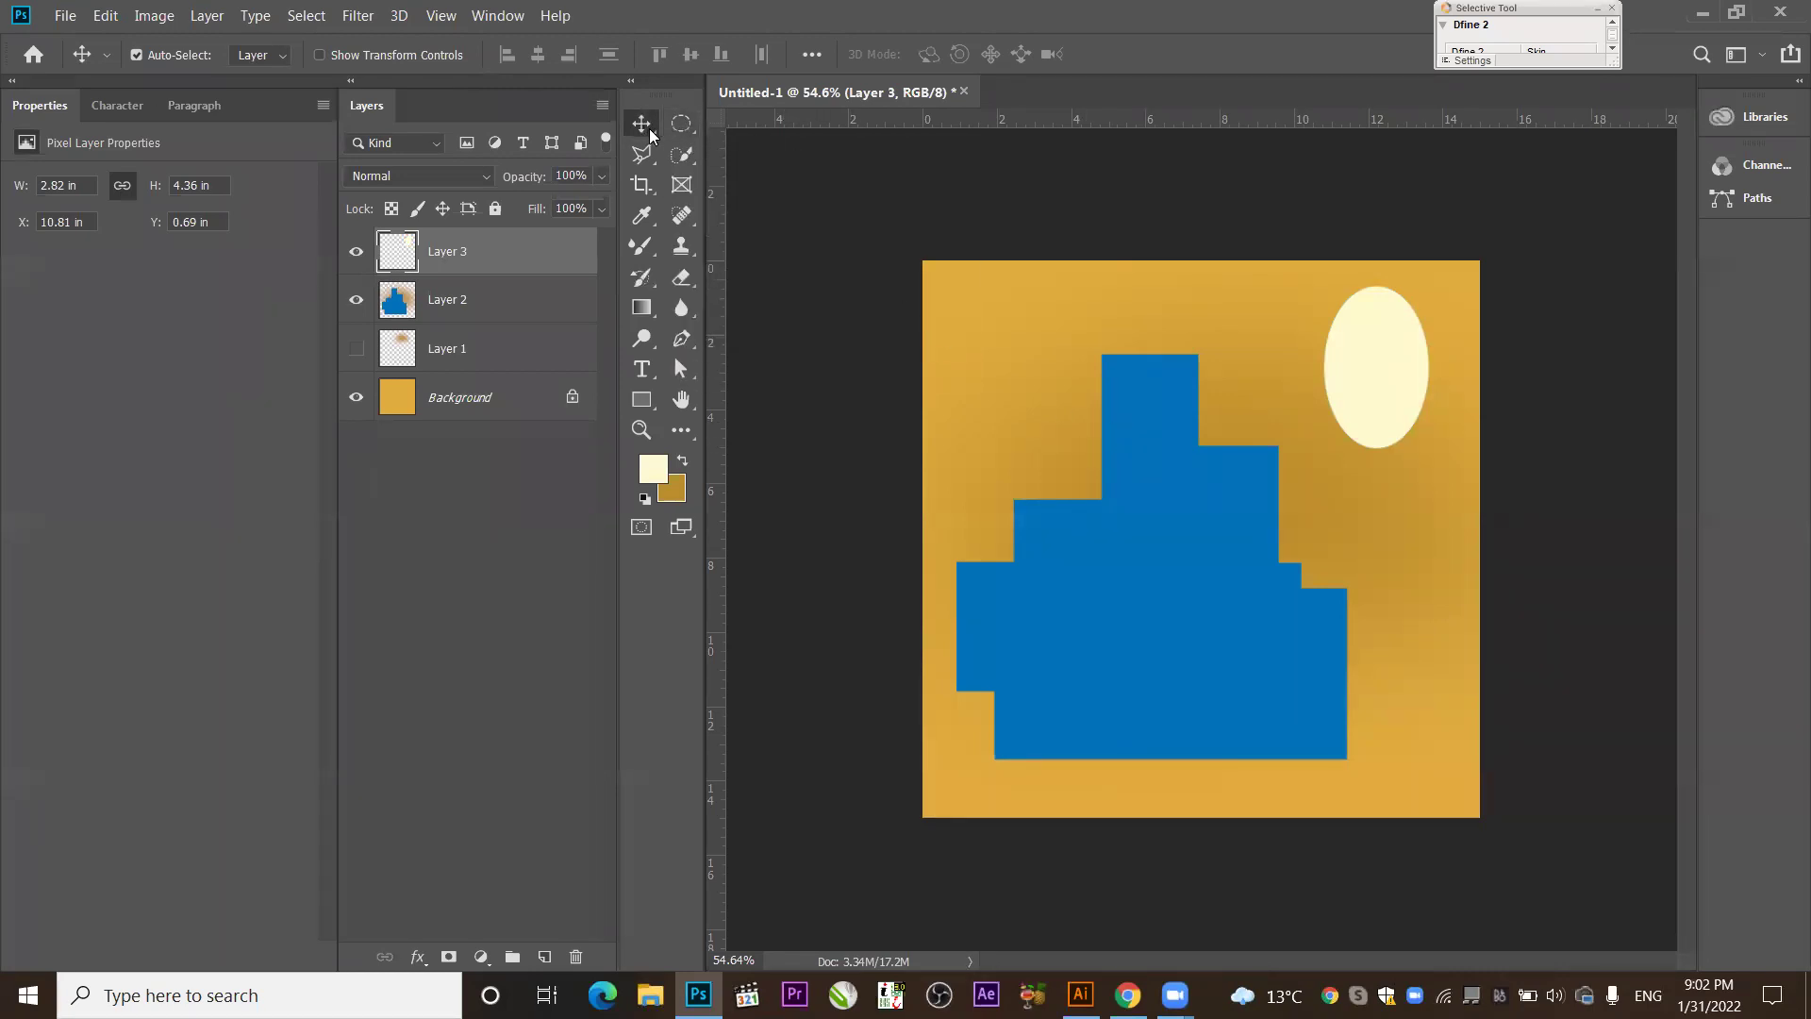
left_click(1139, 466)
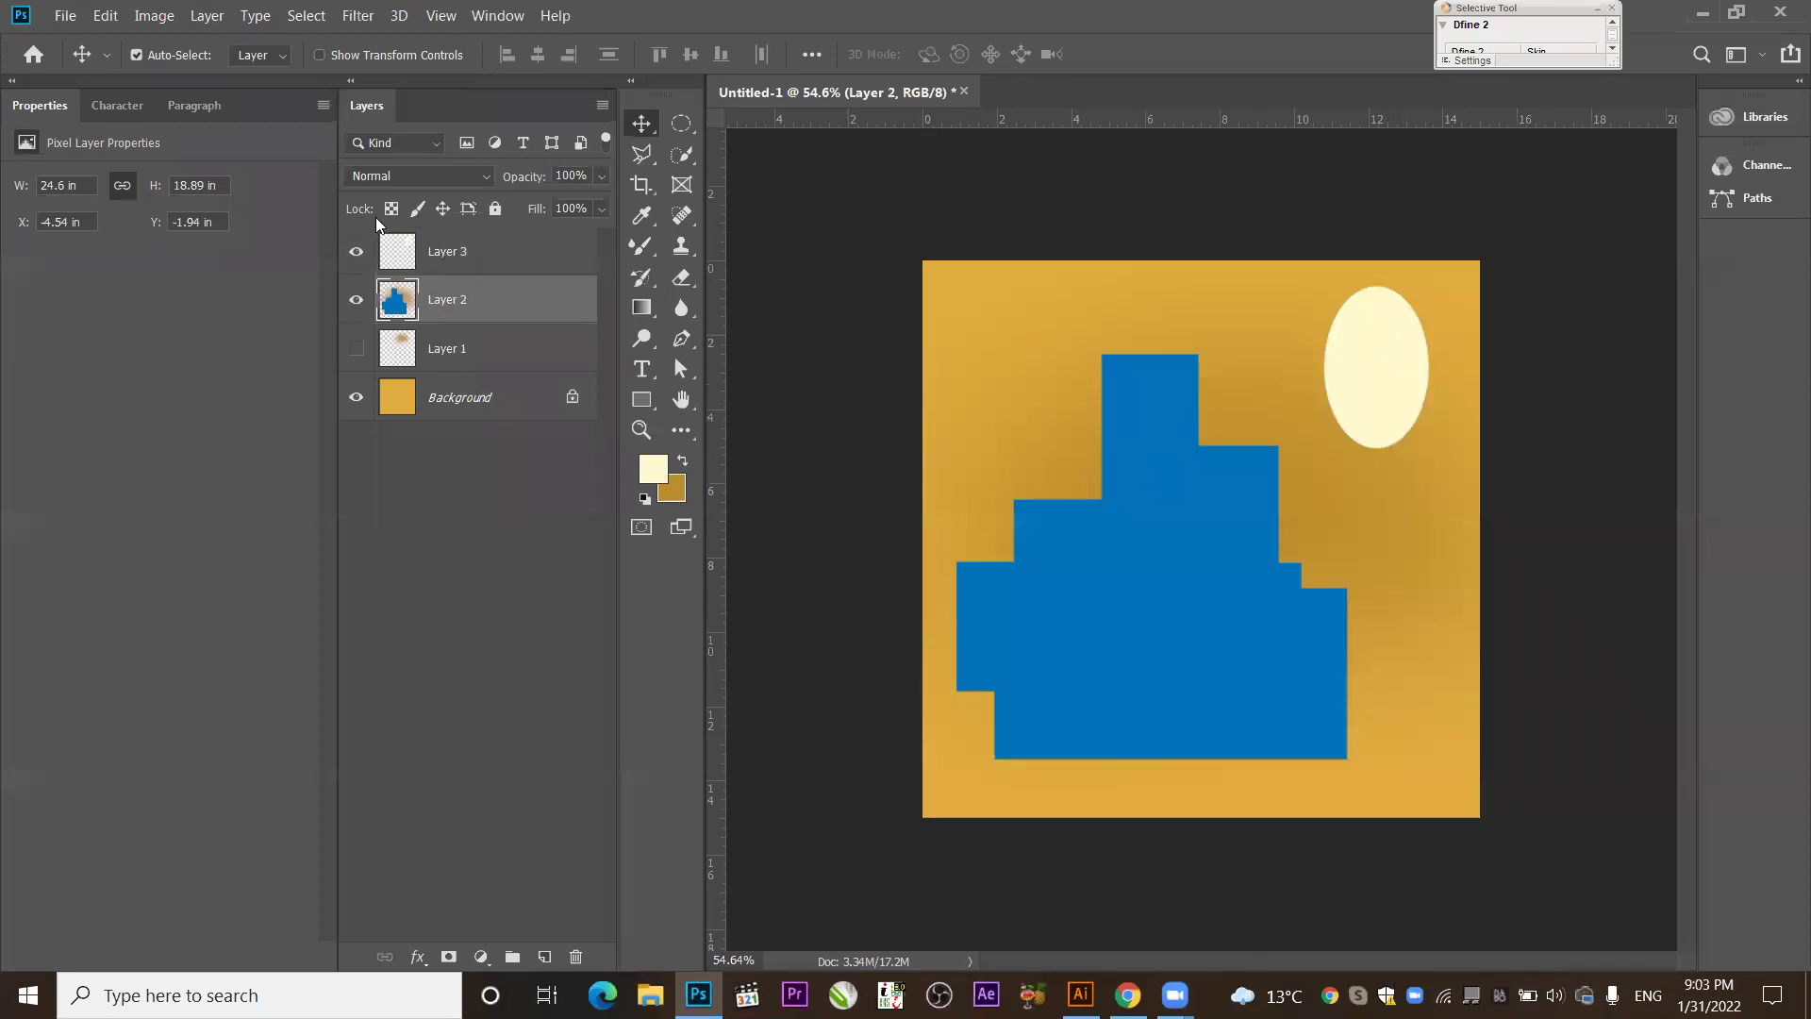
Delete Layer 2 and Layer 3 together, leaving Layer 1 and the Background.
left_click(482, 258, "shift")
key("Delete")
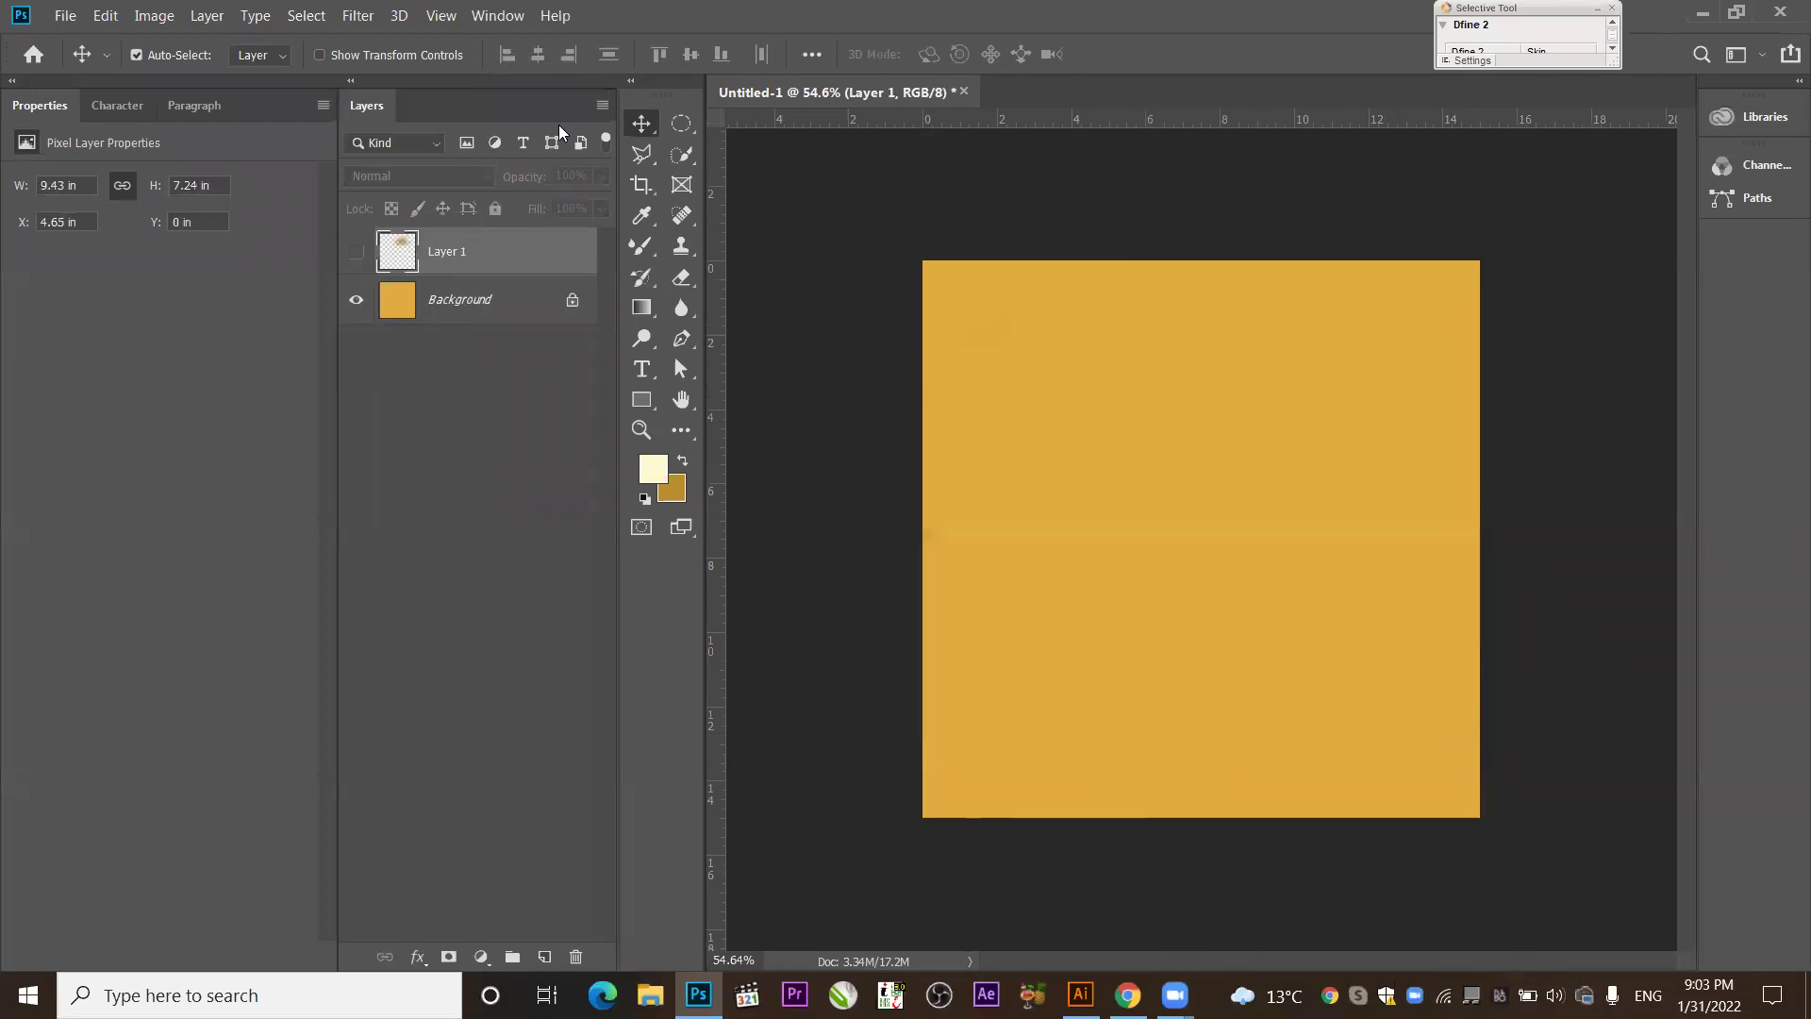
Switch from the Polygonal Lasso to the freehand Lasso tool.
left_click(641, 156)
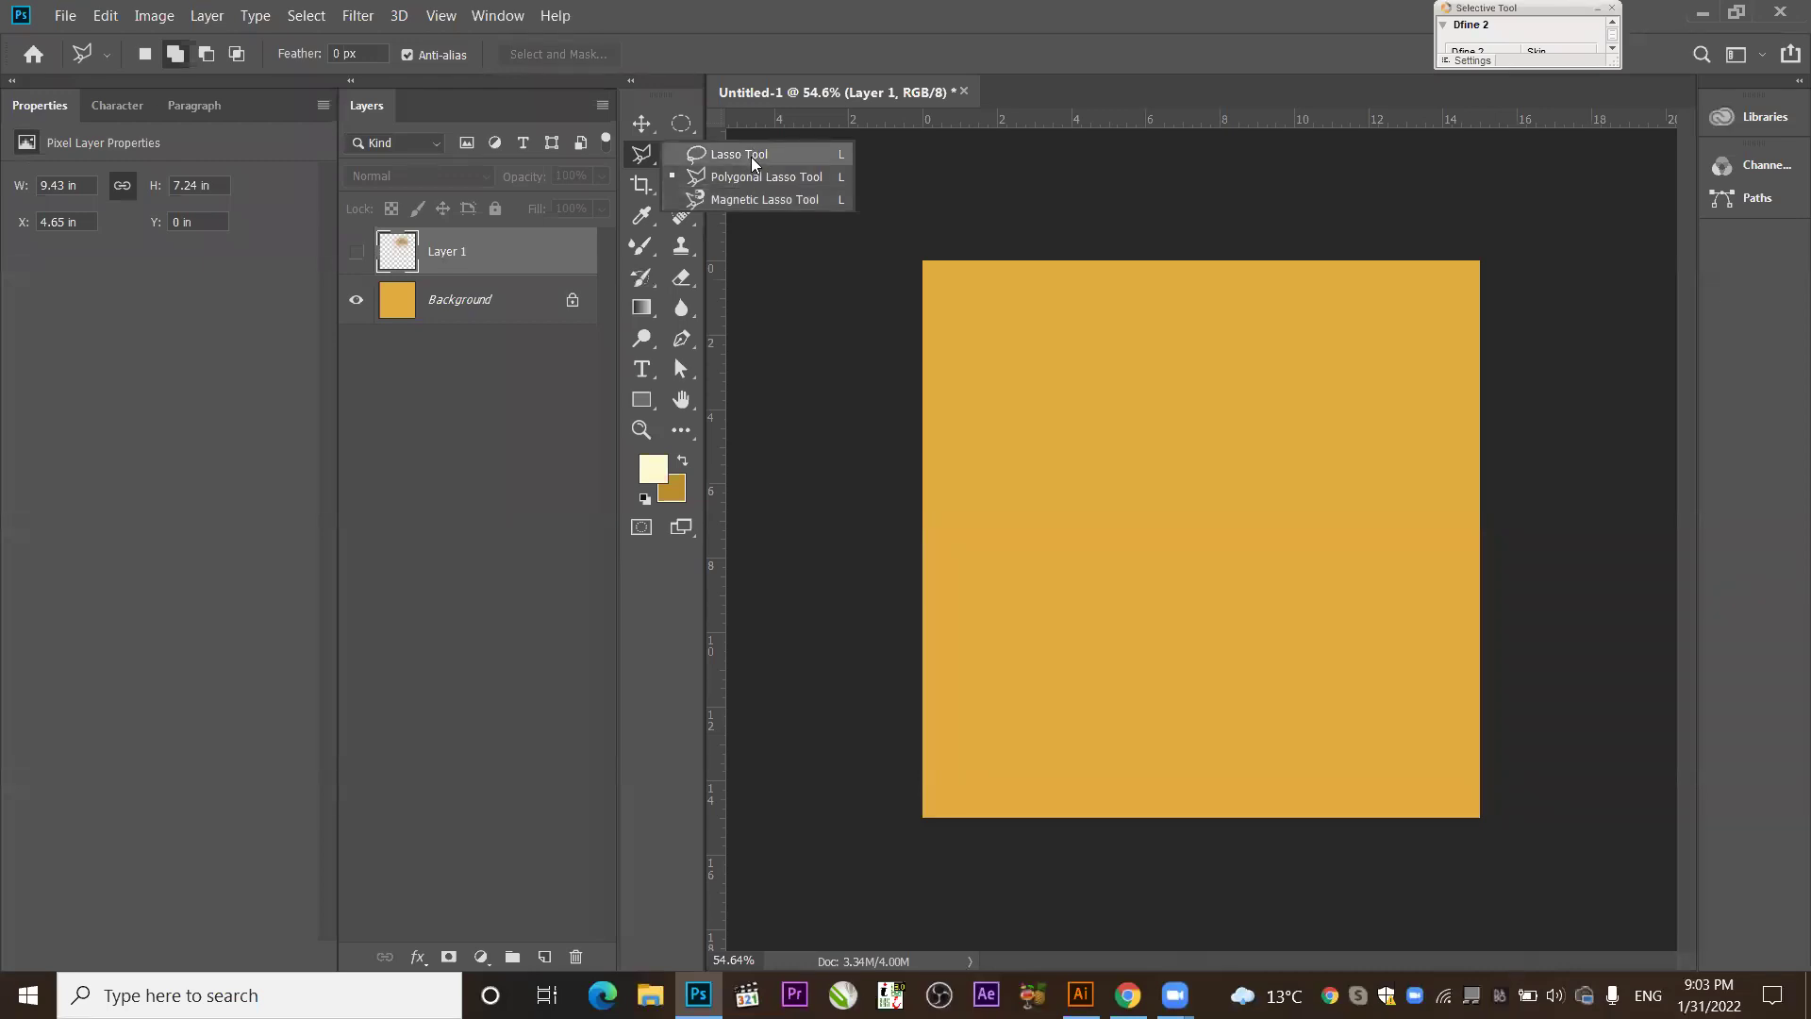
left_click(947, 172)
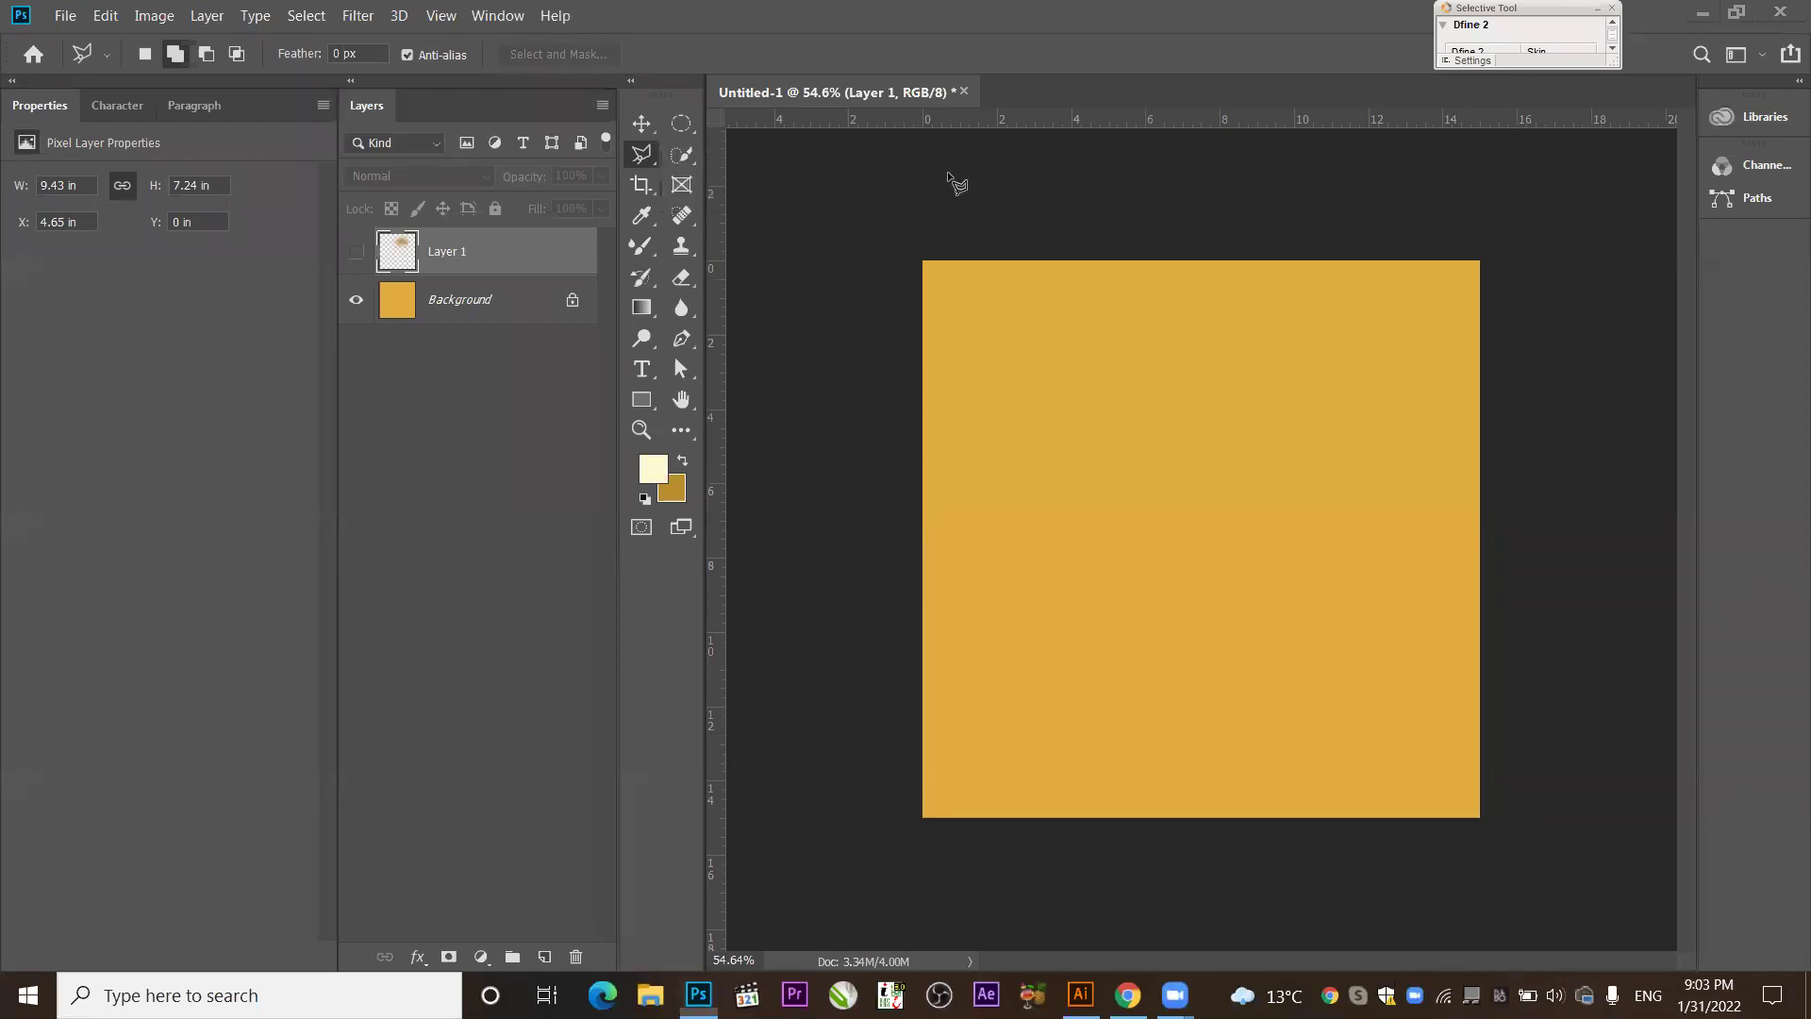
left_click(645, 151)
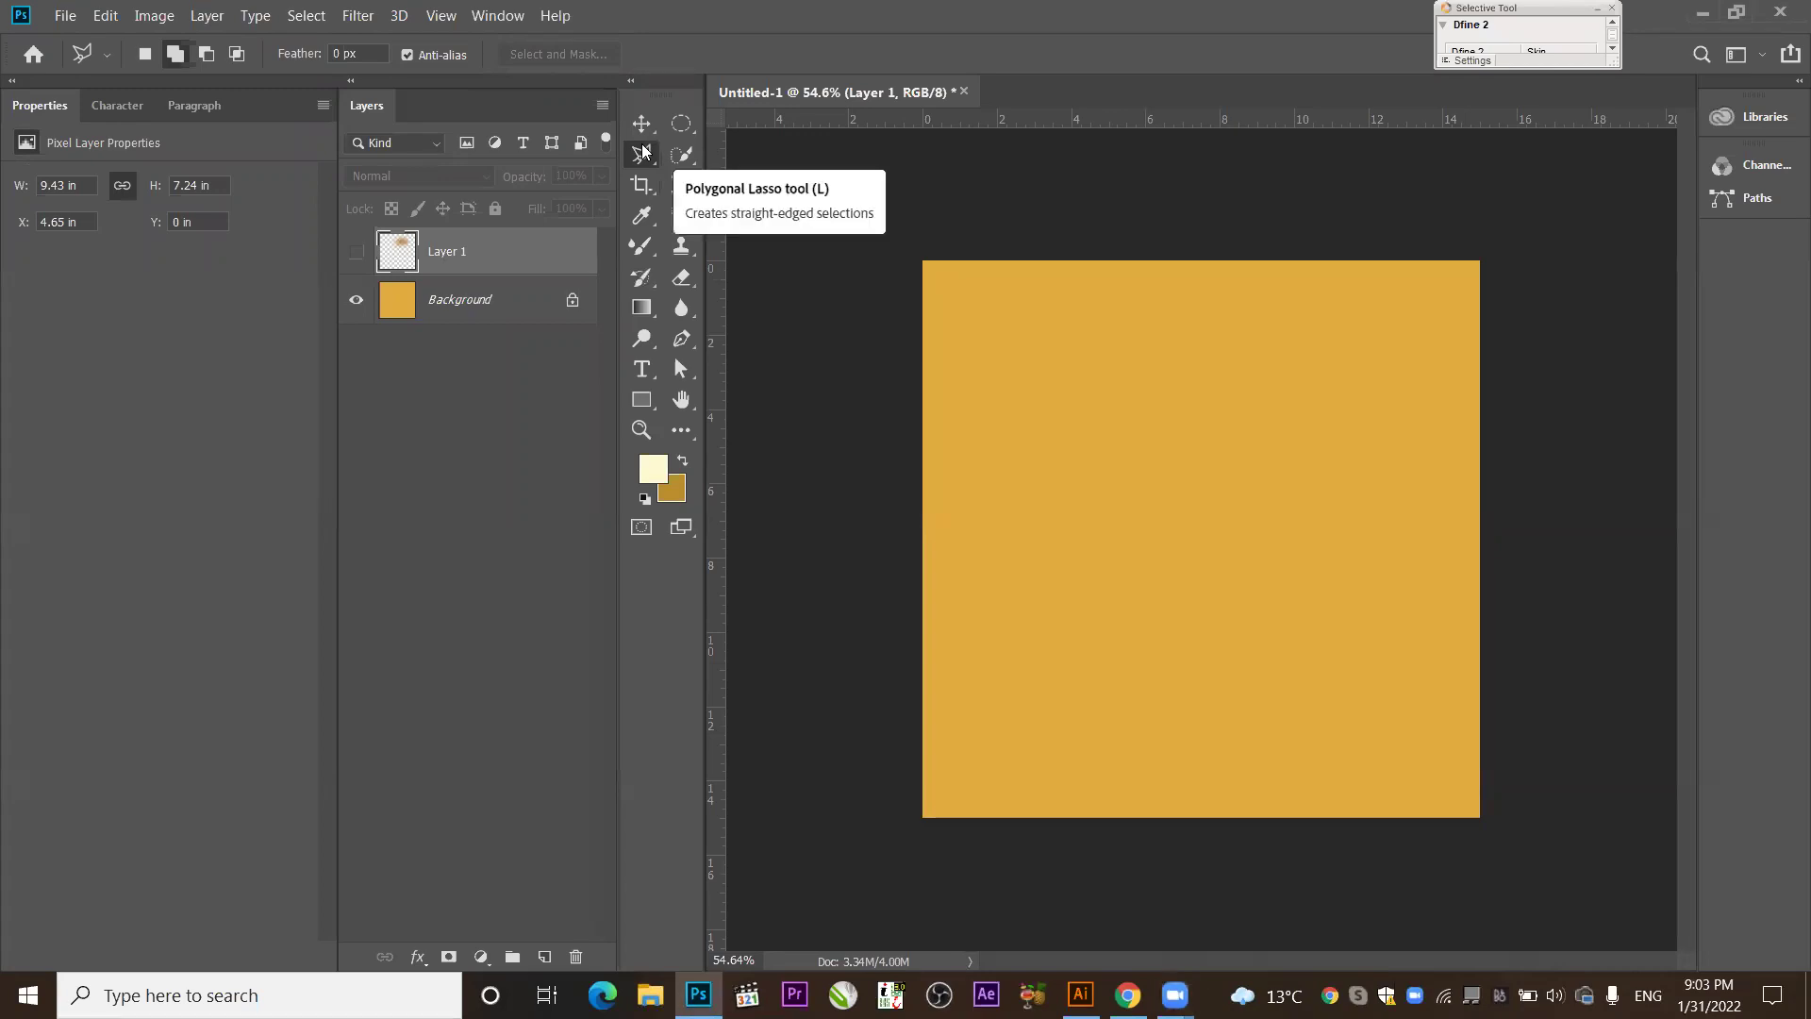
right_click(635, 154)
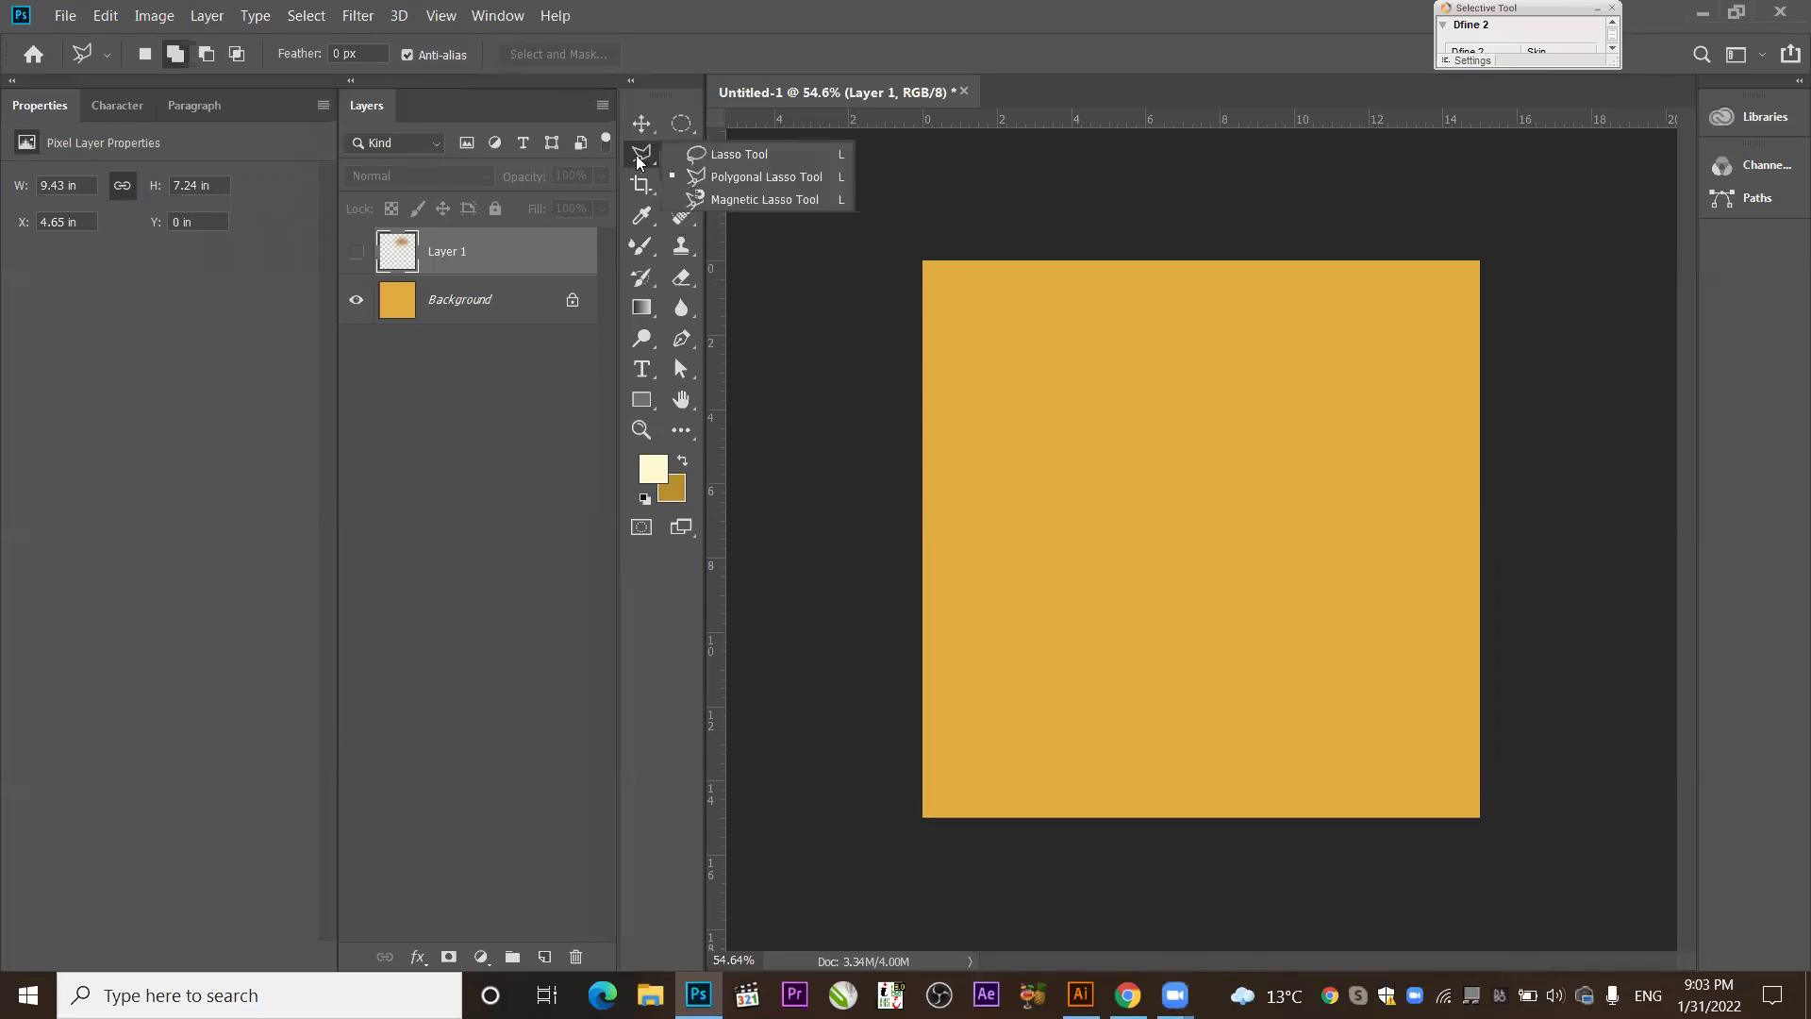
left_click(743, 159)
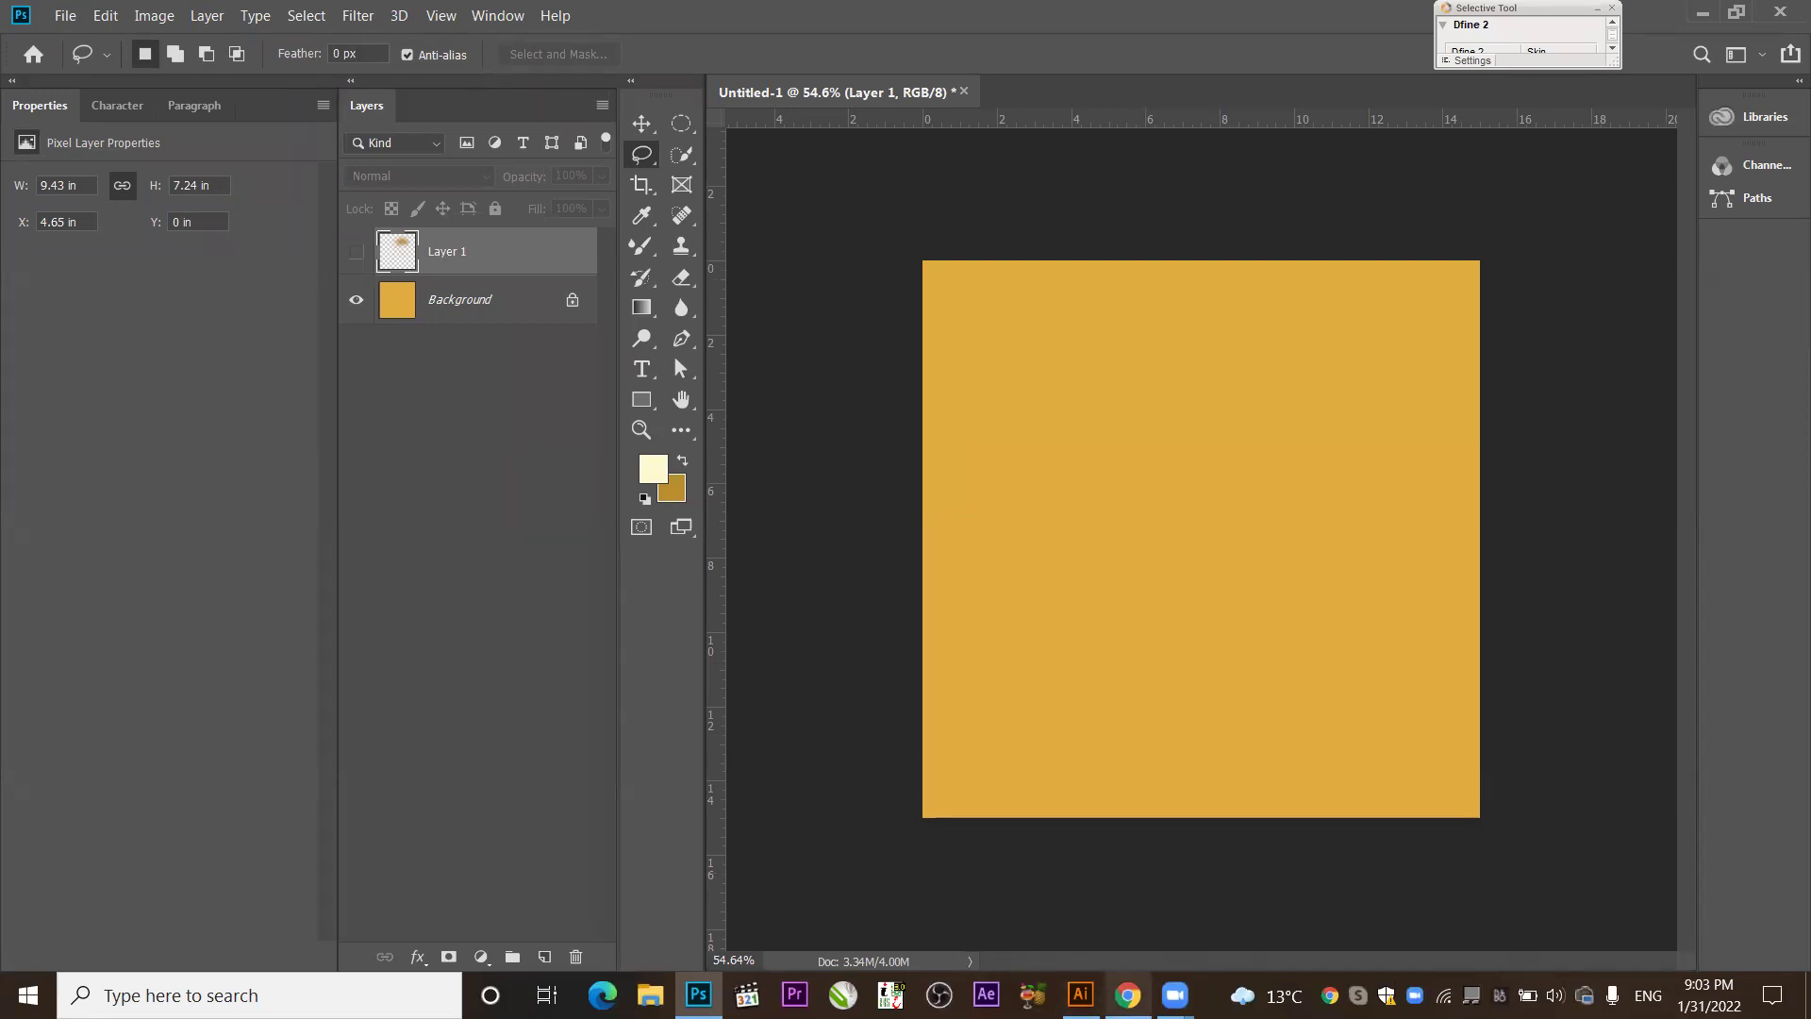
Switch to Chrome and search Google for "mosque" in a new tab.
left_click(1128, 995)
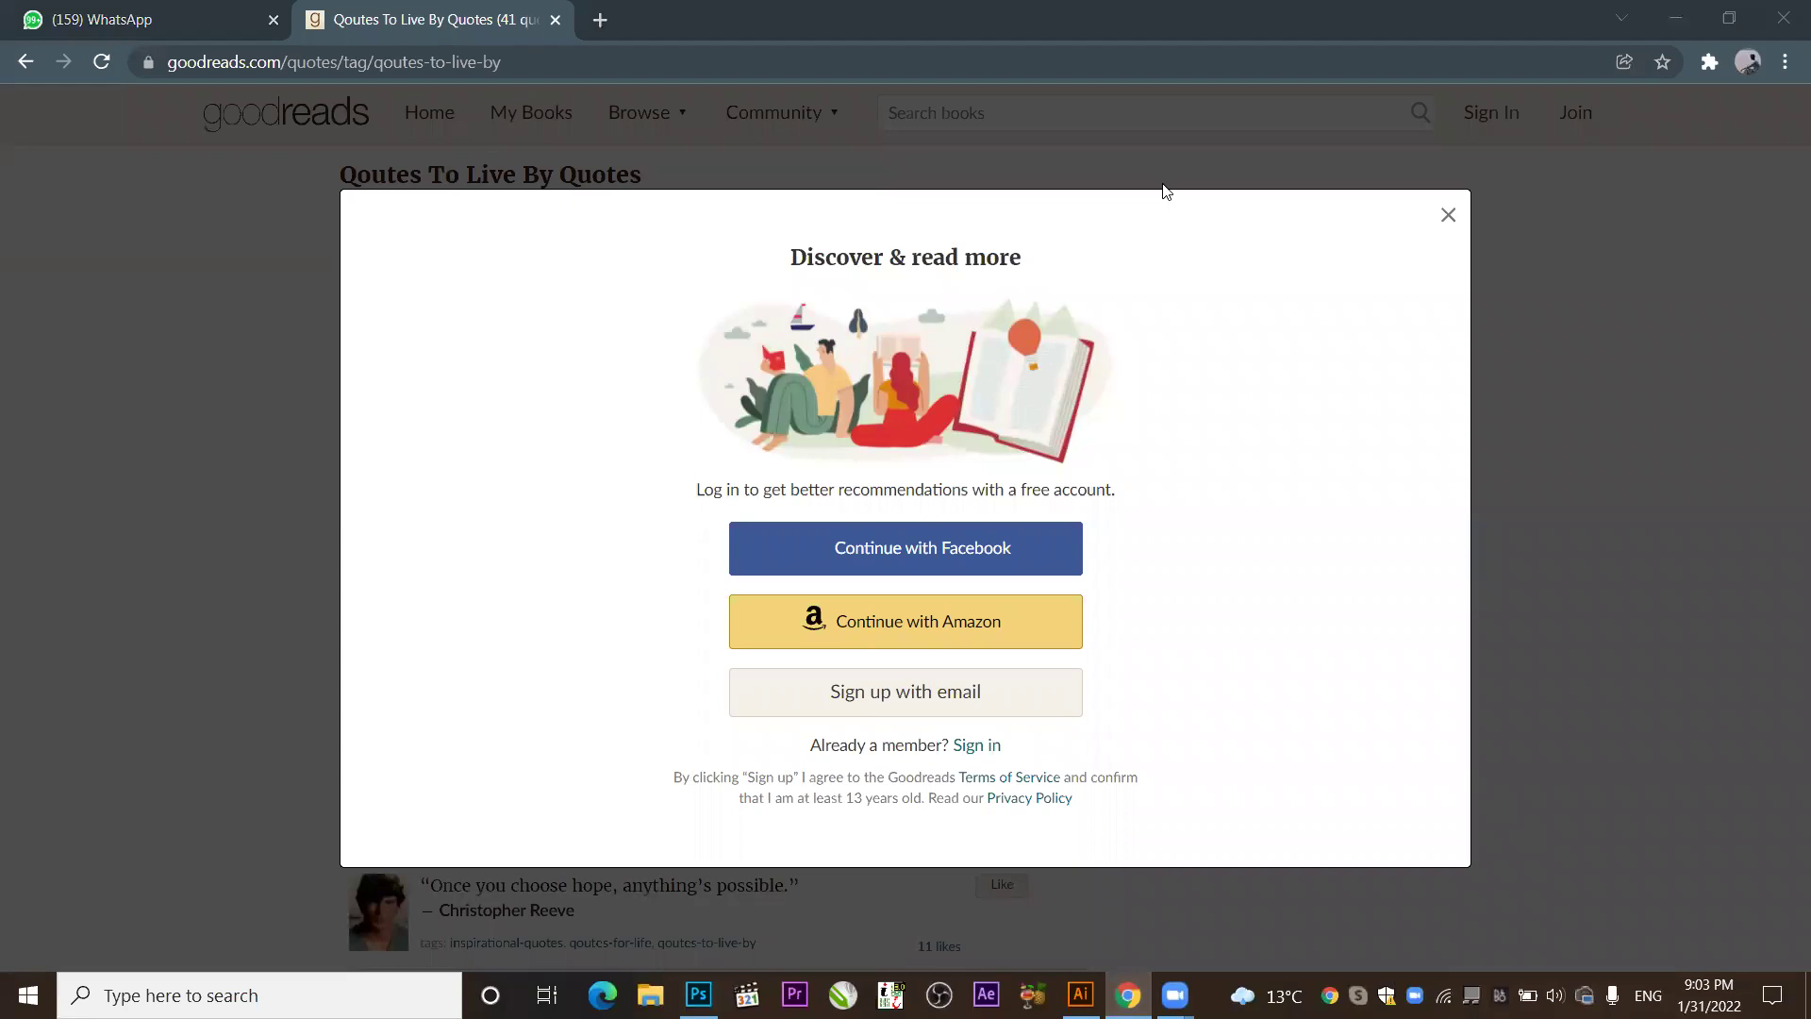
left_click(606, 19)
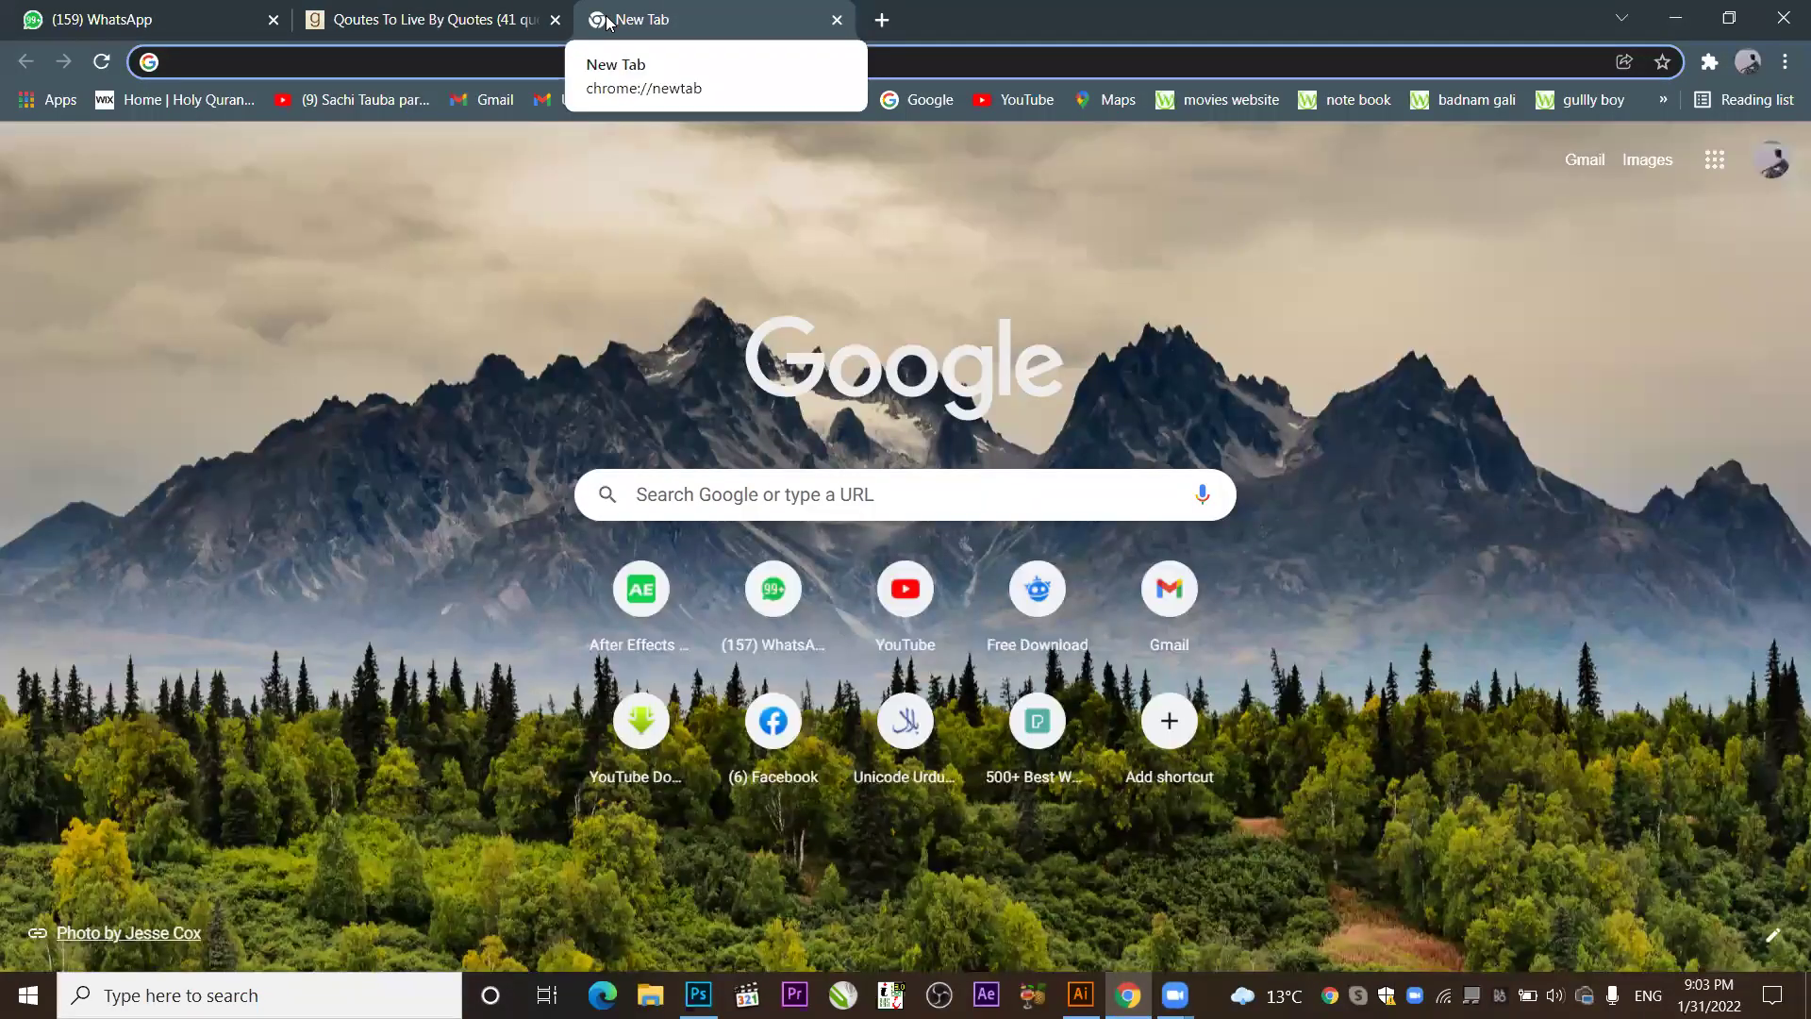
type("ma")
key("BackSpace")
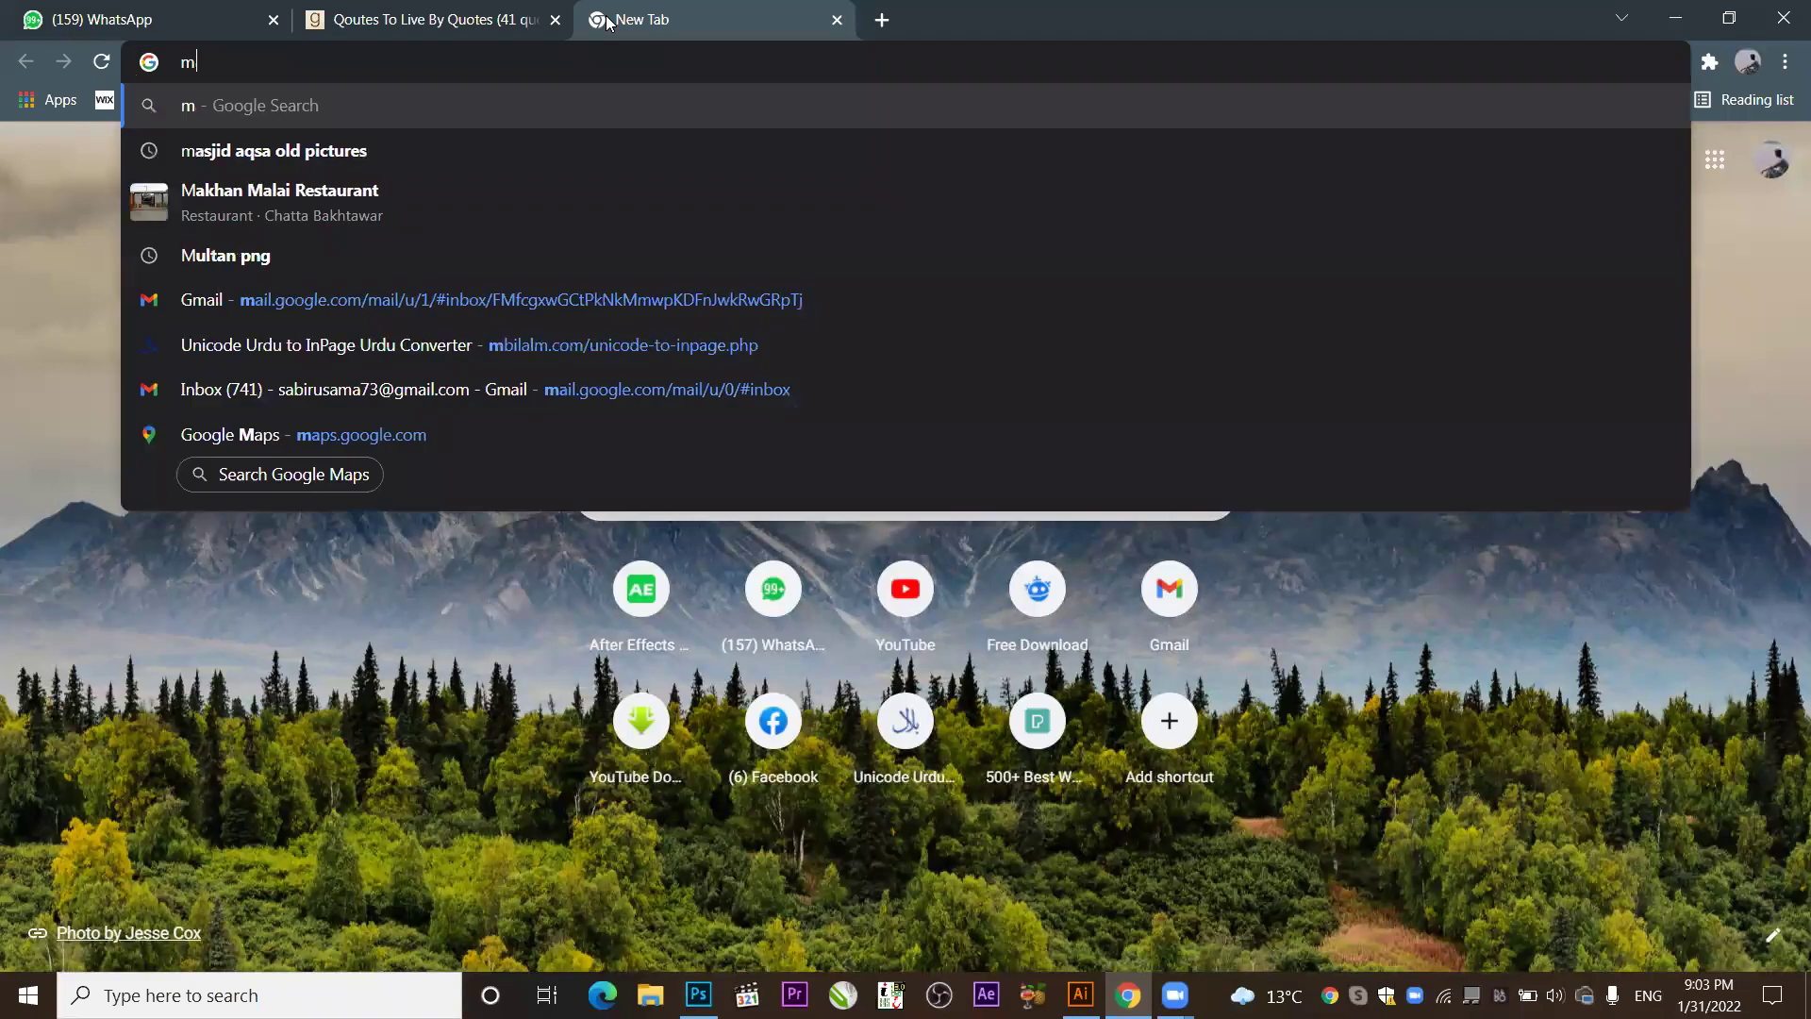
type("osque")
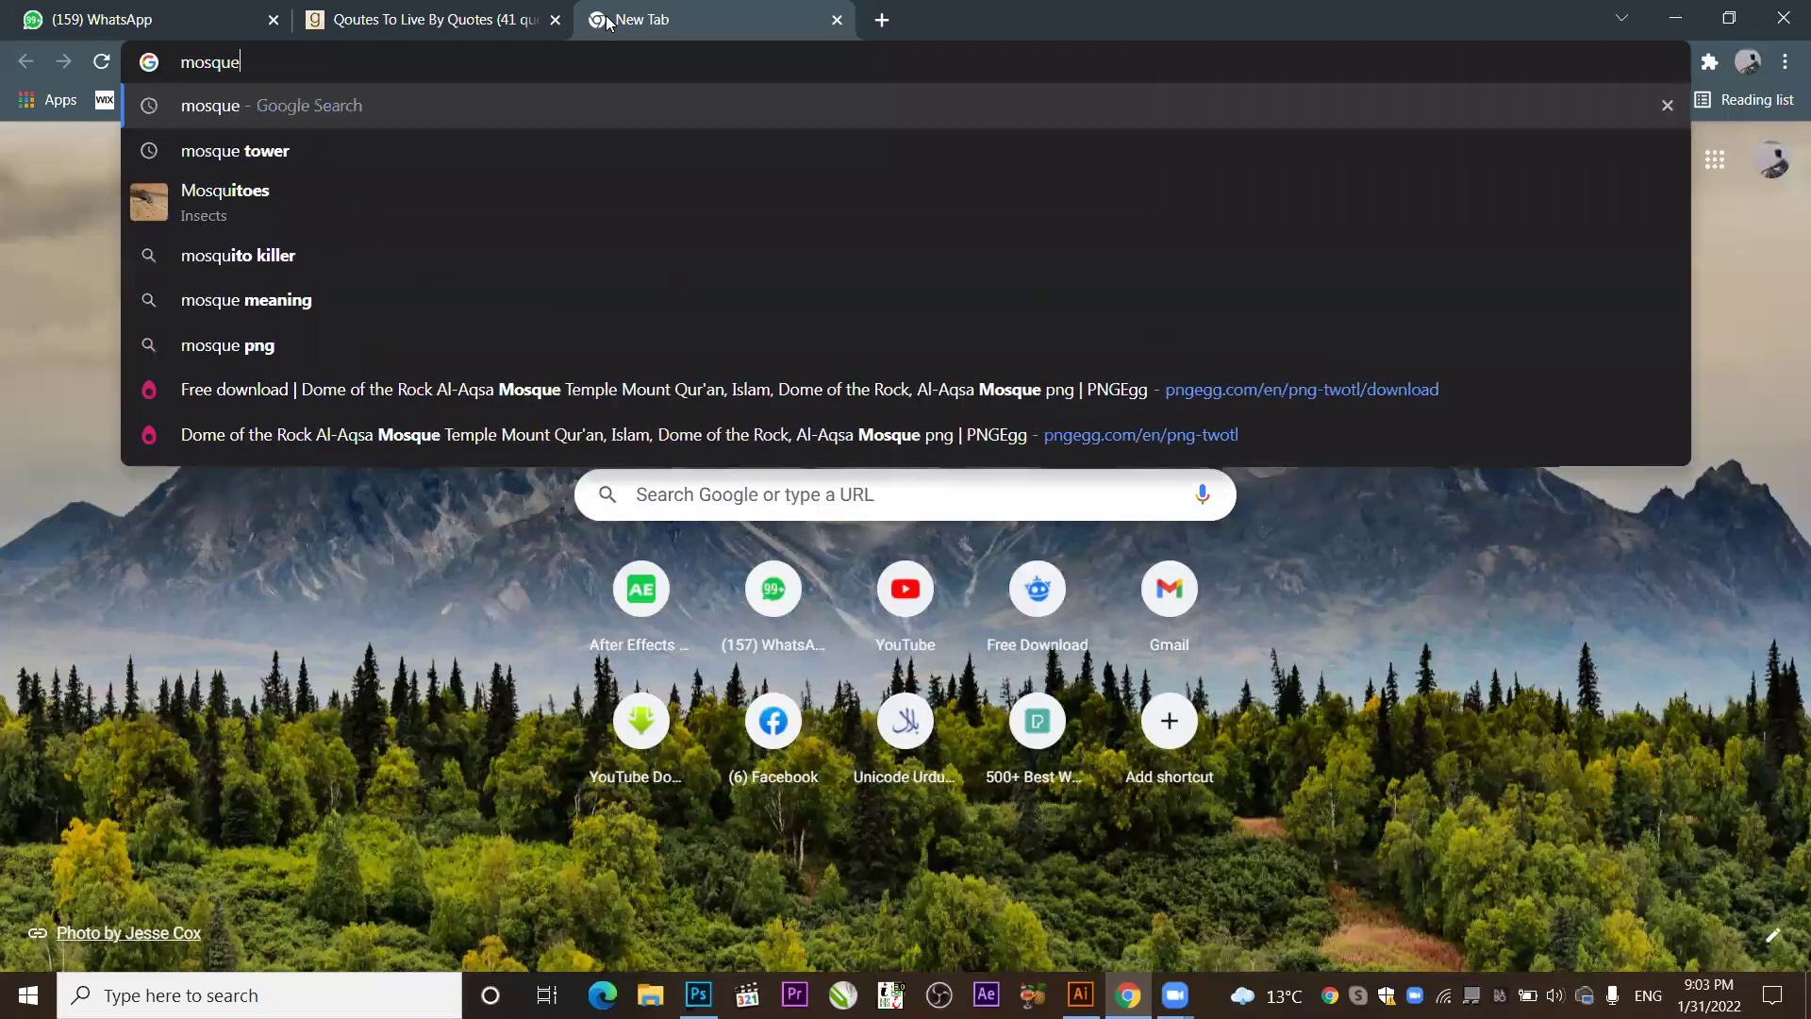
key("Return")
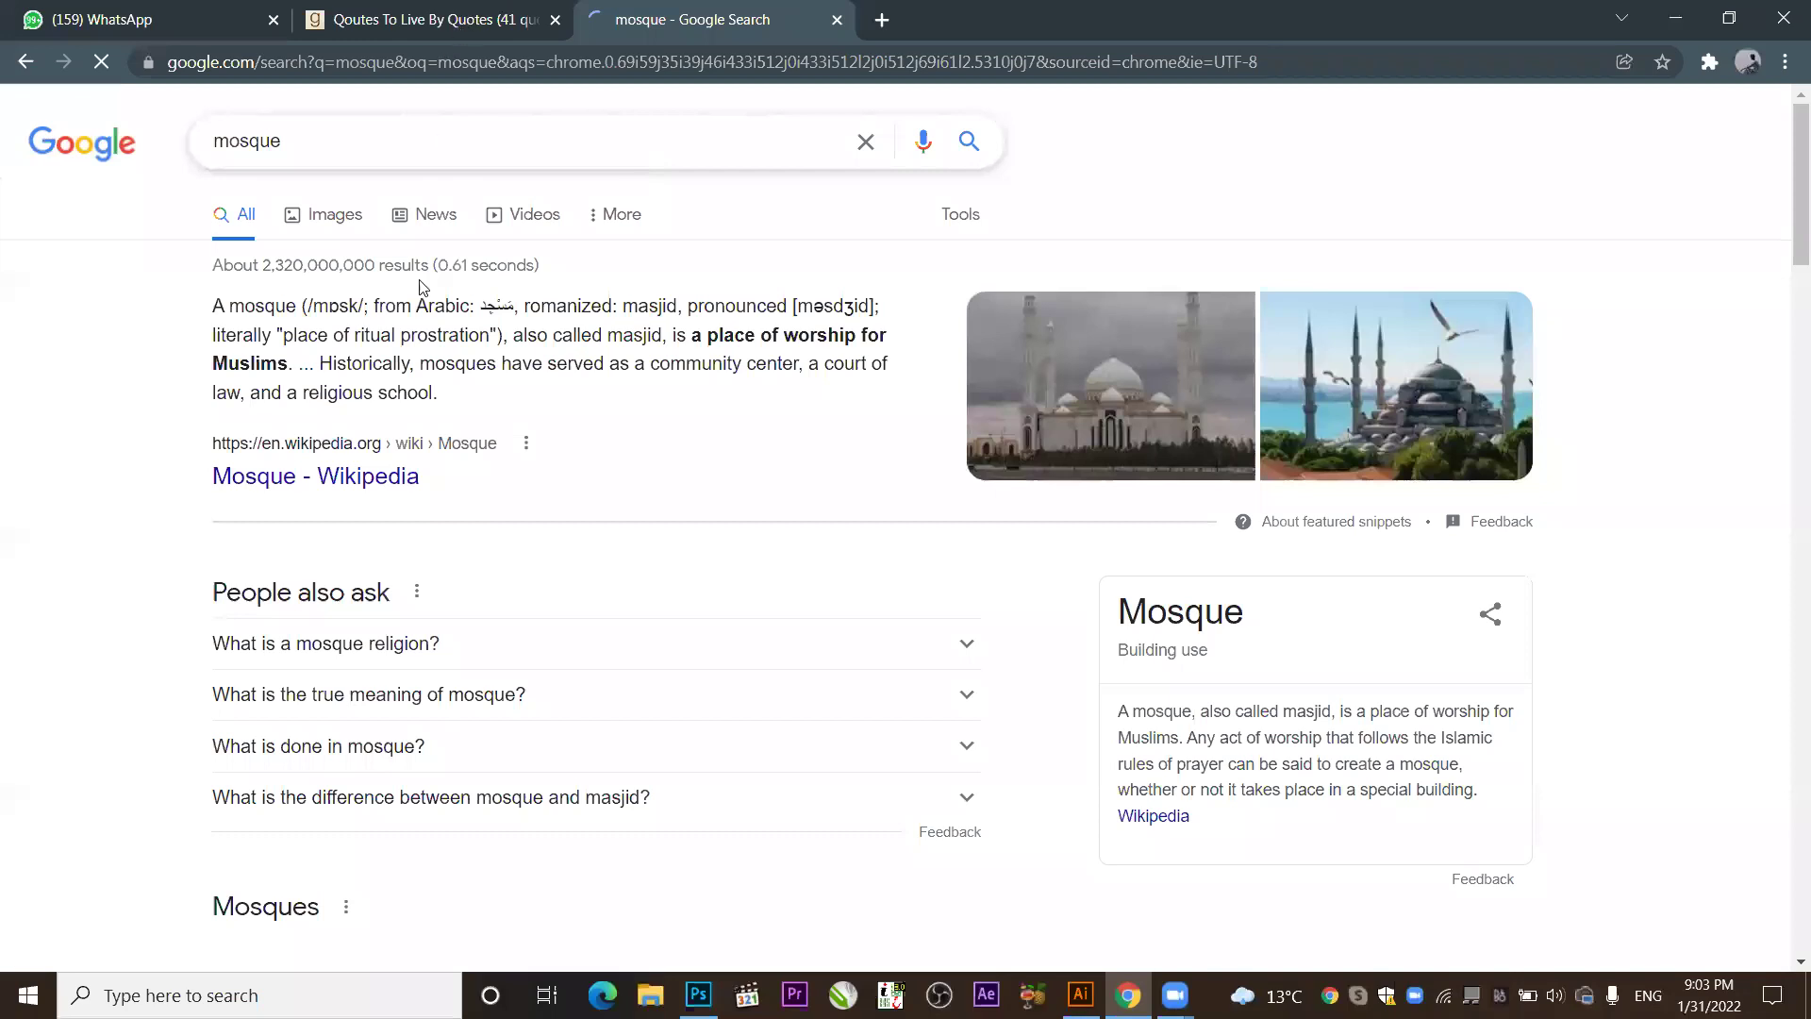
Open the image results and copy the picture titled "The World's 10 Most Beautiful Mosques".
left_click(1128, 436)
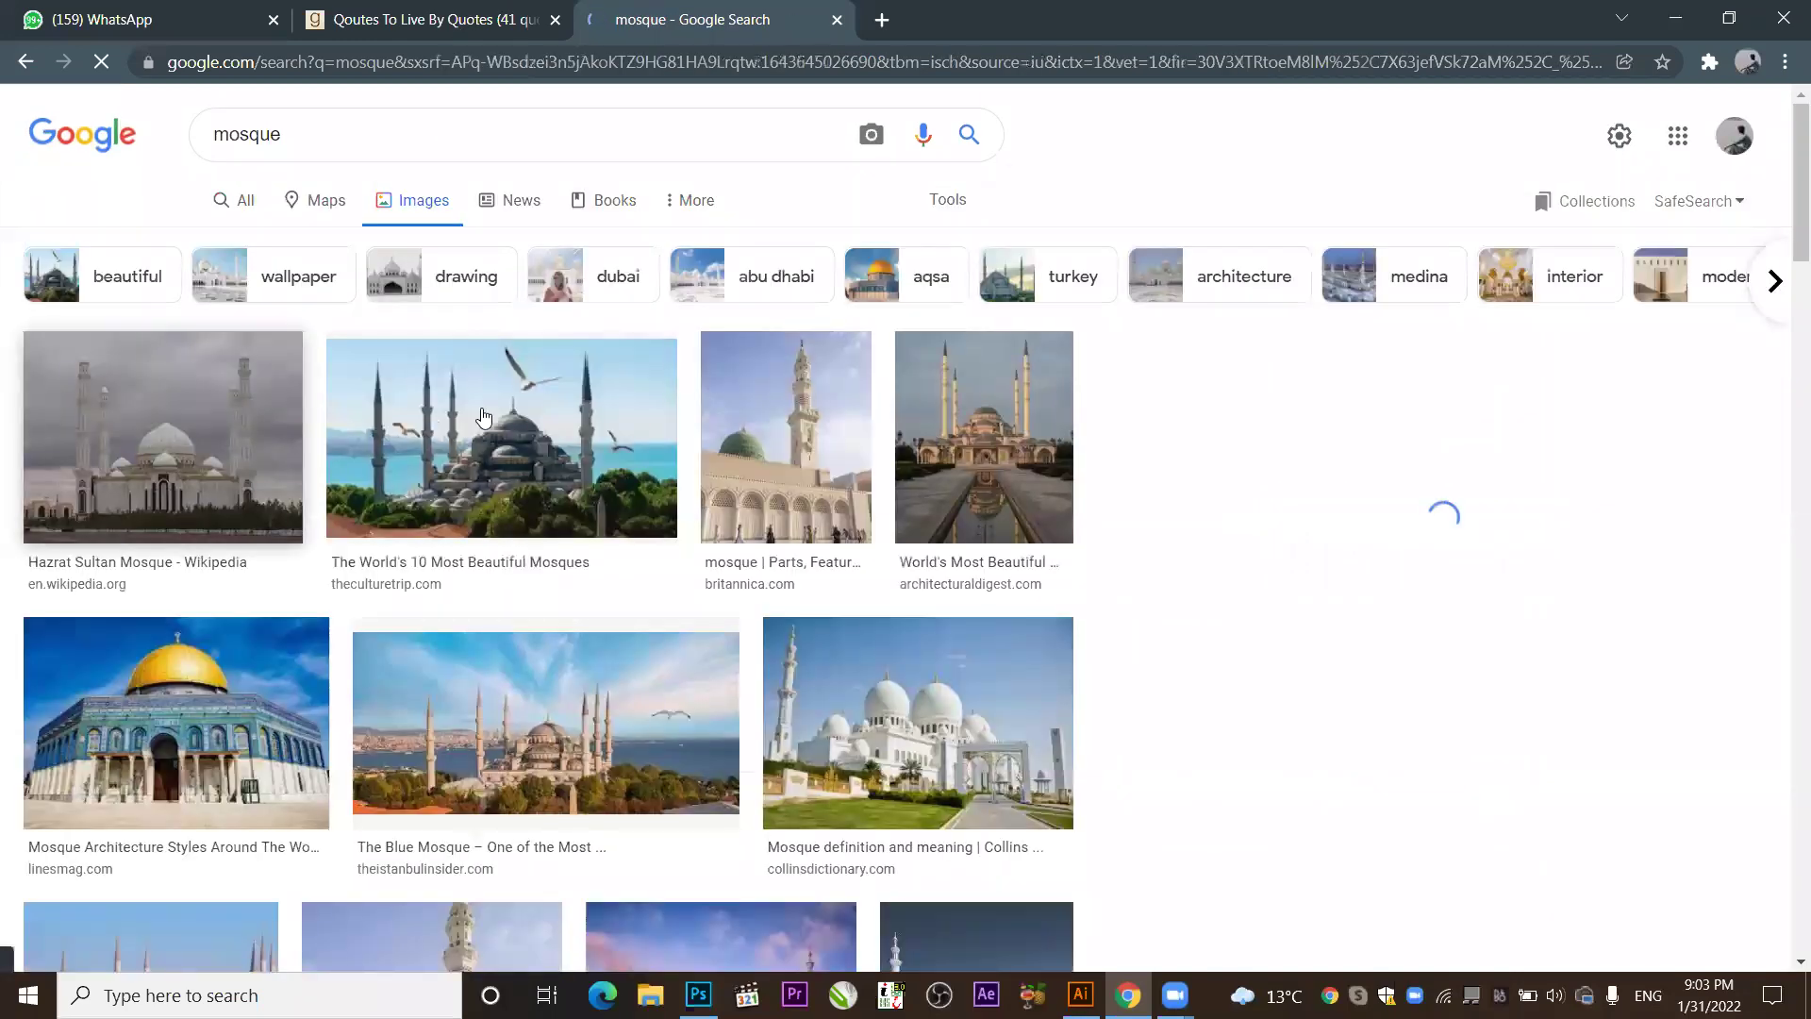
left_click(483, 419)
left_click(520, 392)
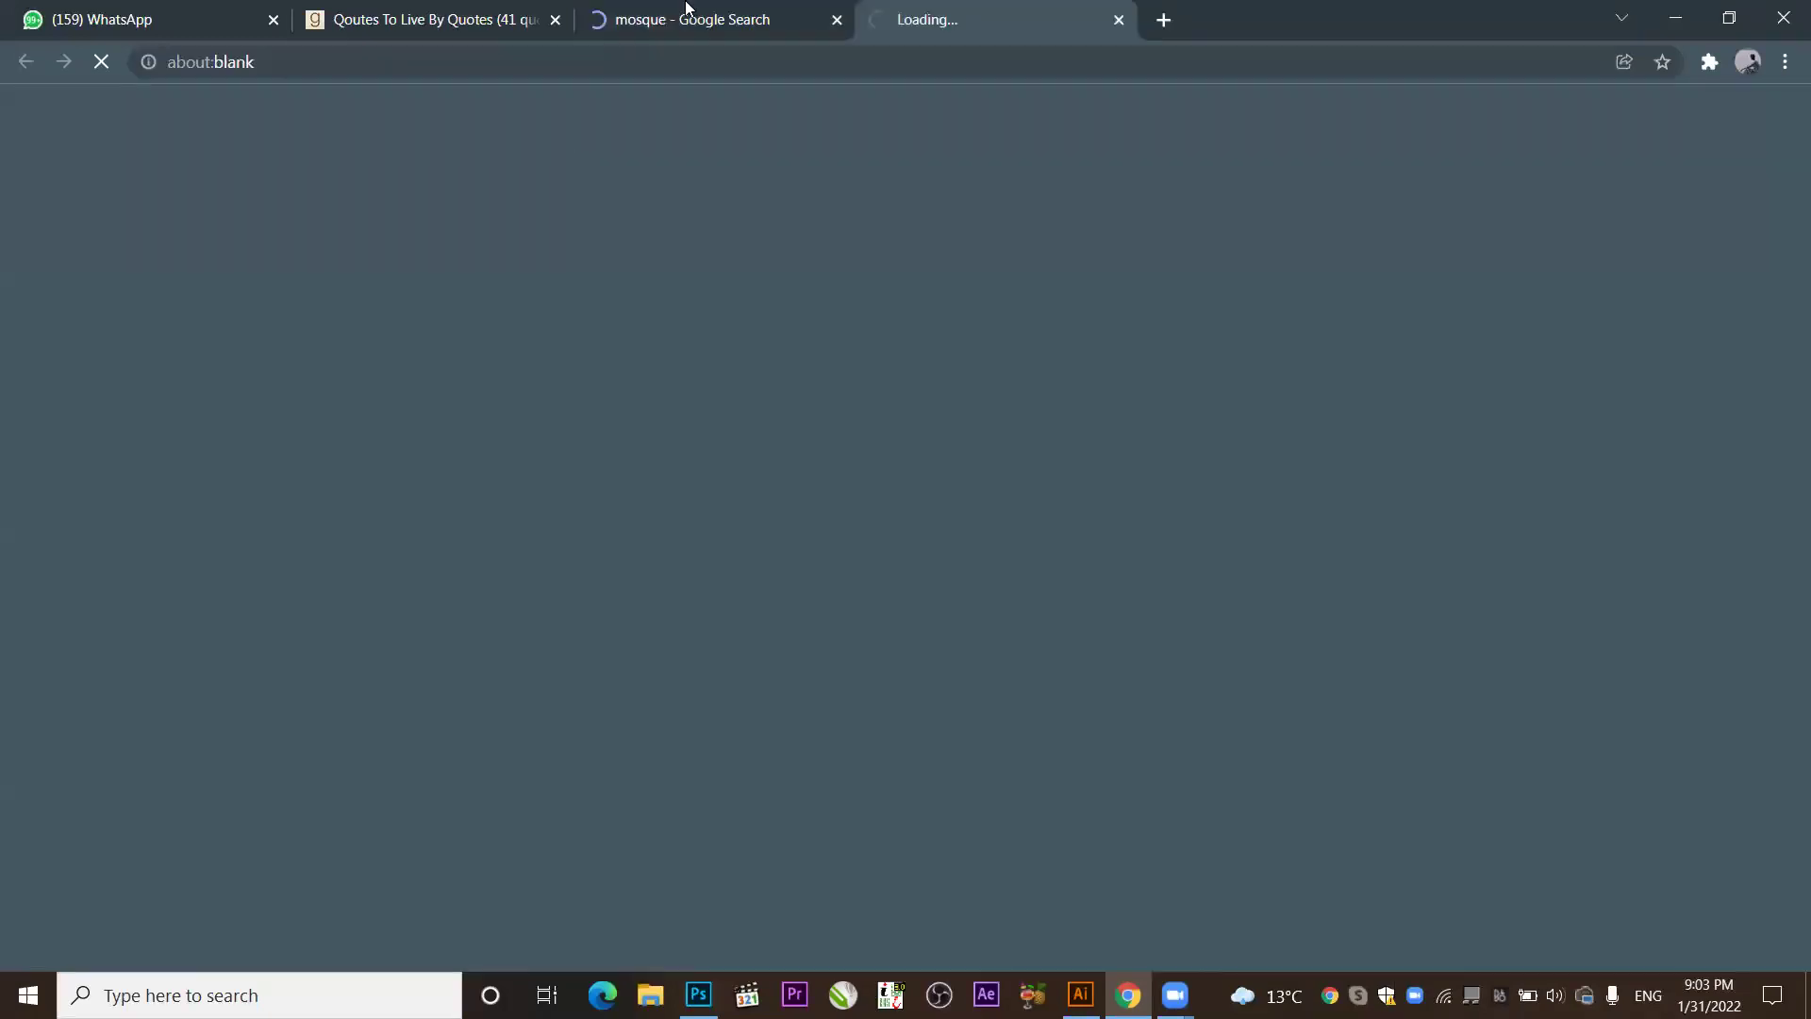
left_click(1120, 17)
right_click(1605, 608)
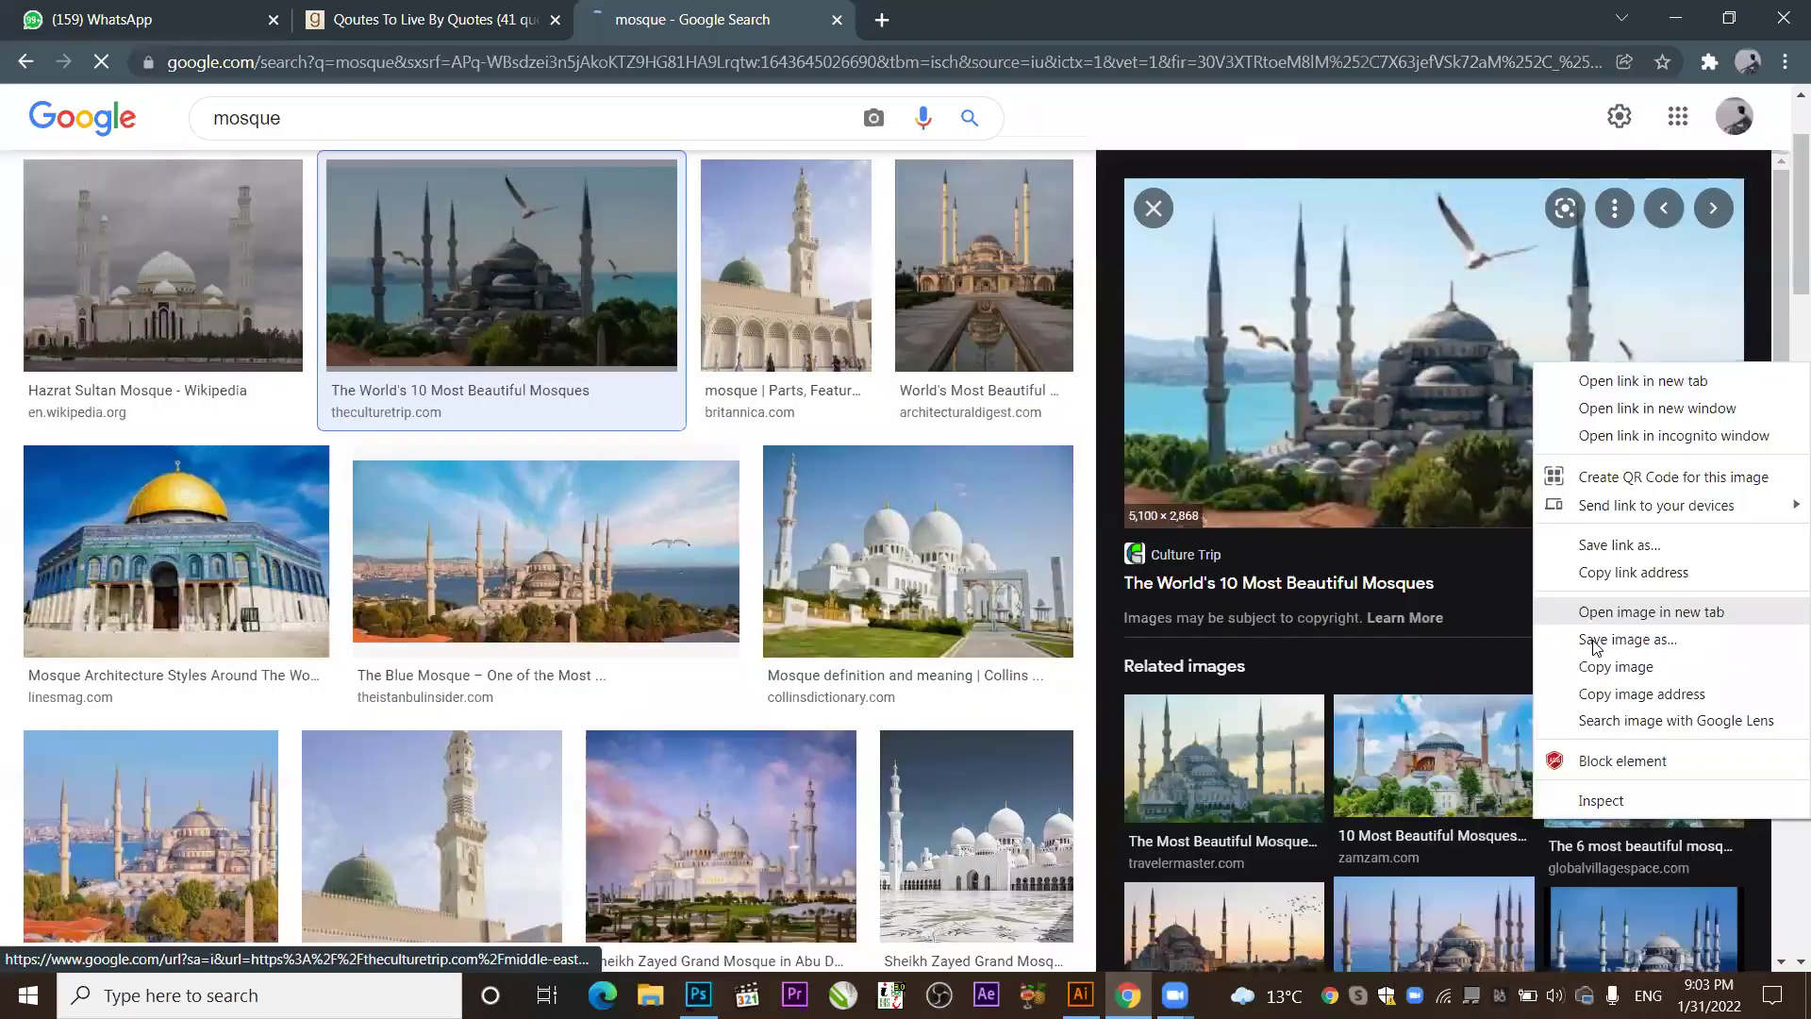
left_click(990, 500)
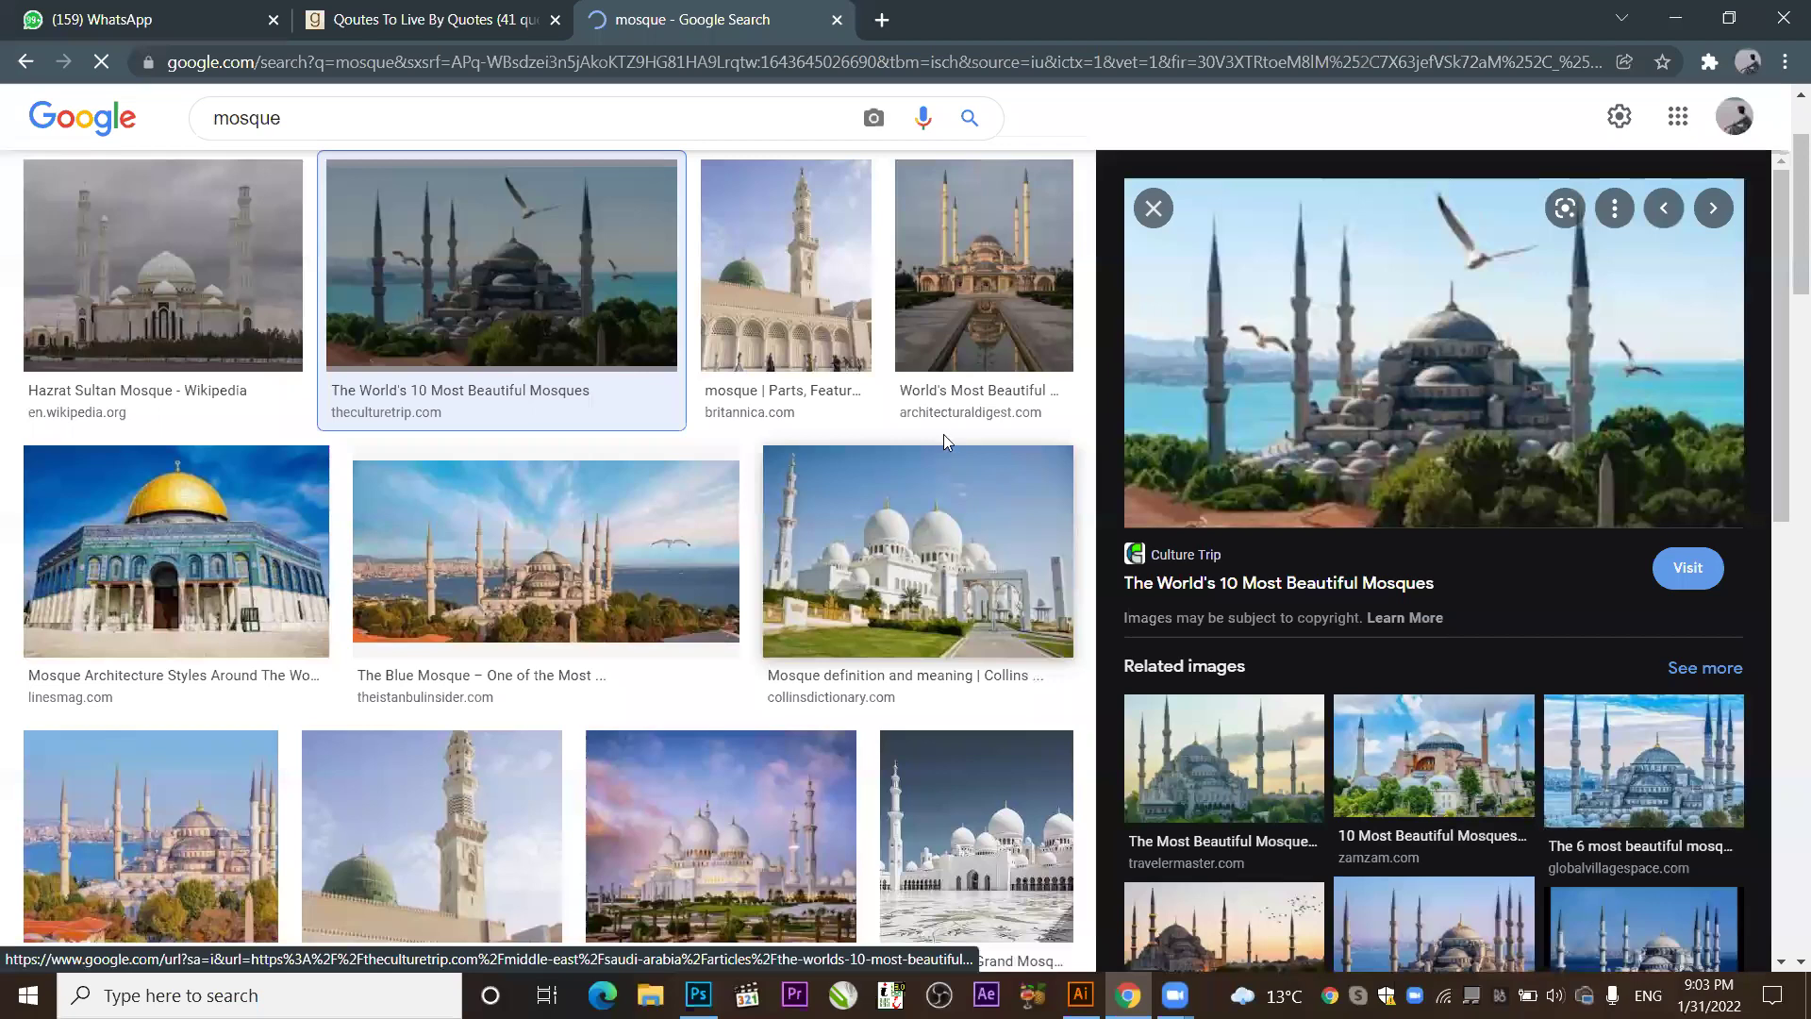
Switch back to Photoshop, set the foreground colour to blue #3a68c6, and fill the Background layer with it.
left_click(698, 995)
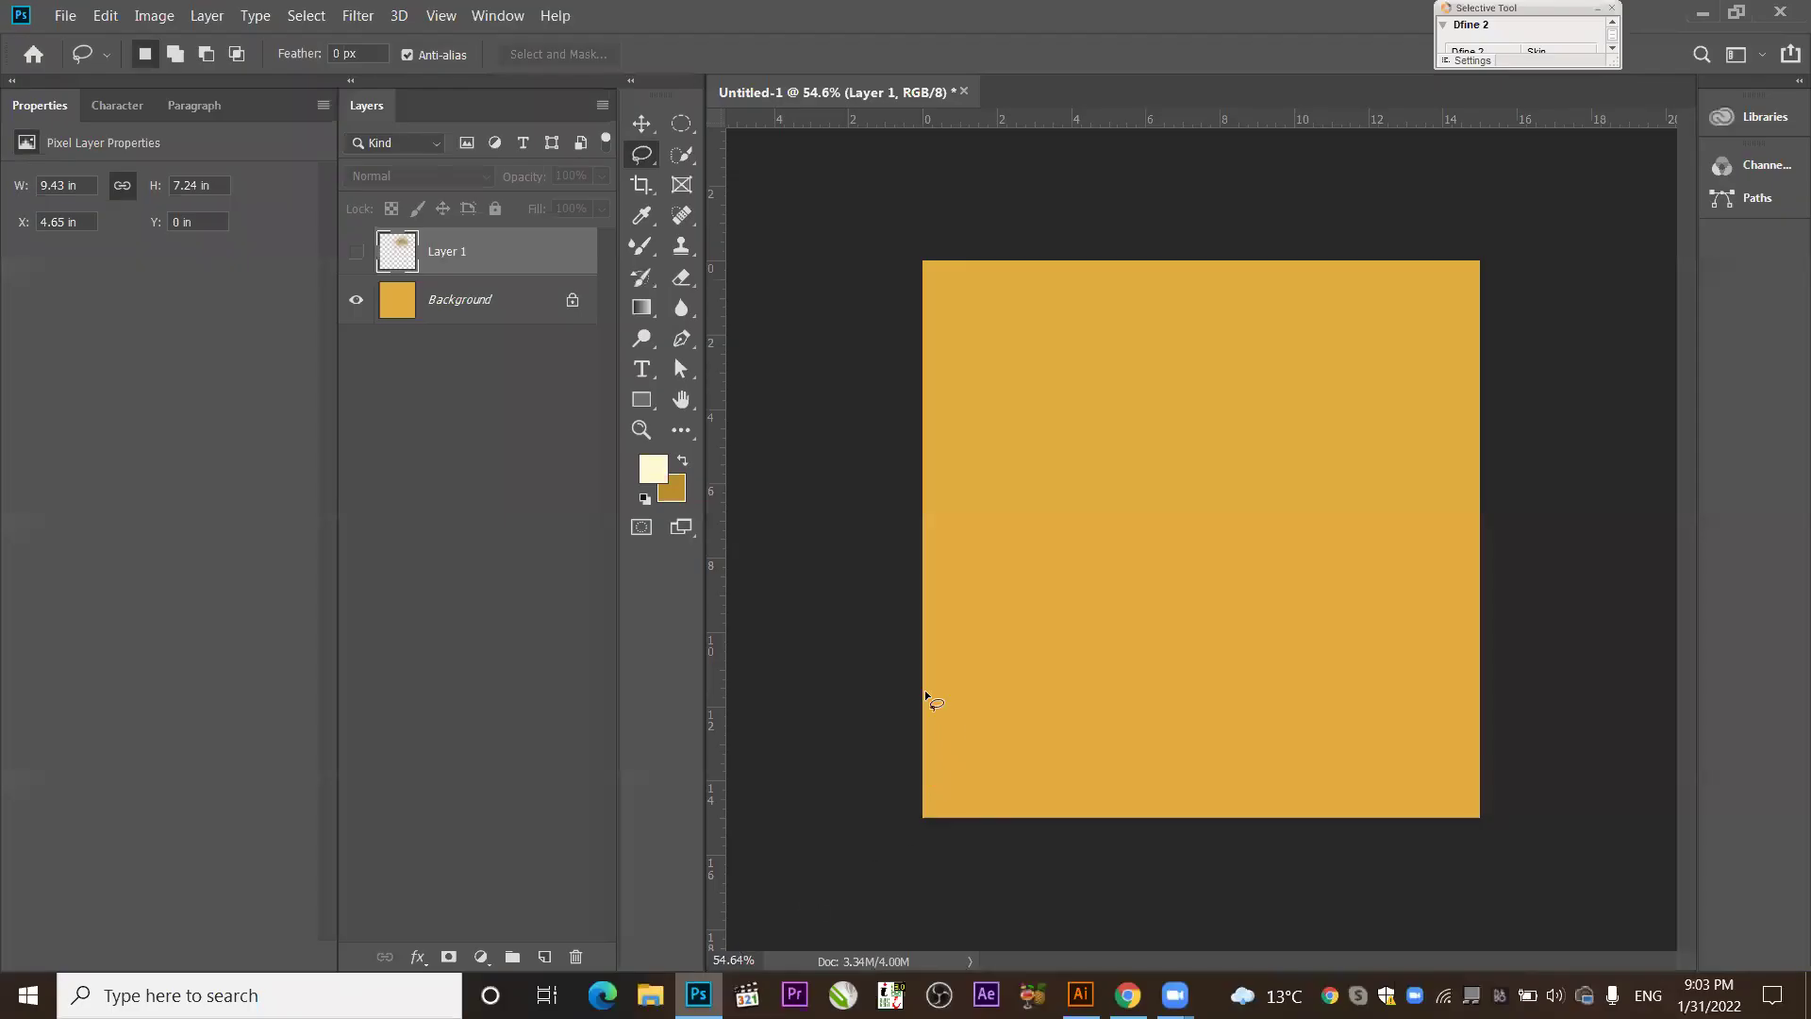
left_click(649, 476)
left_click(524, 682)
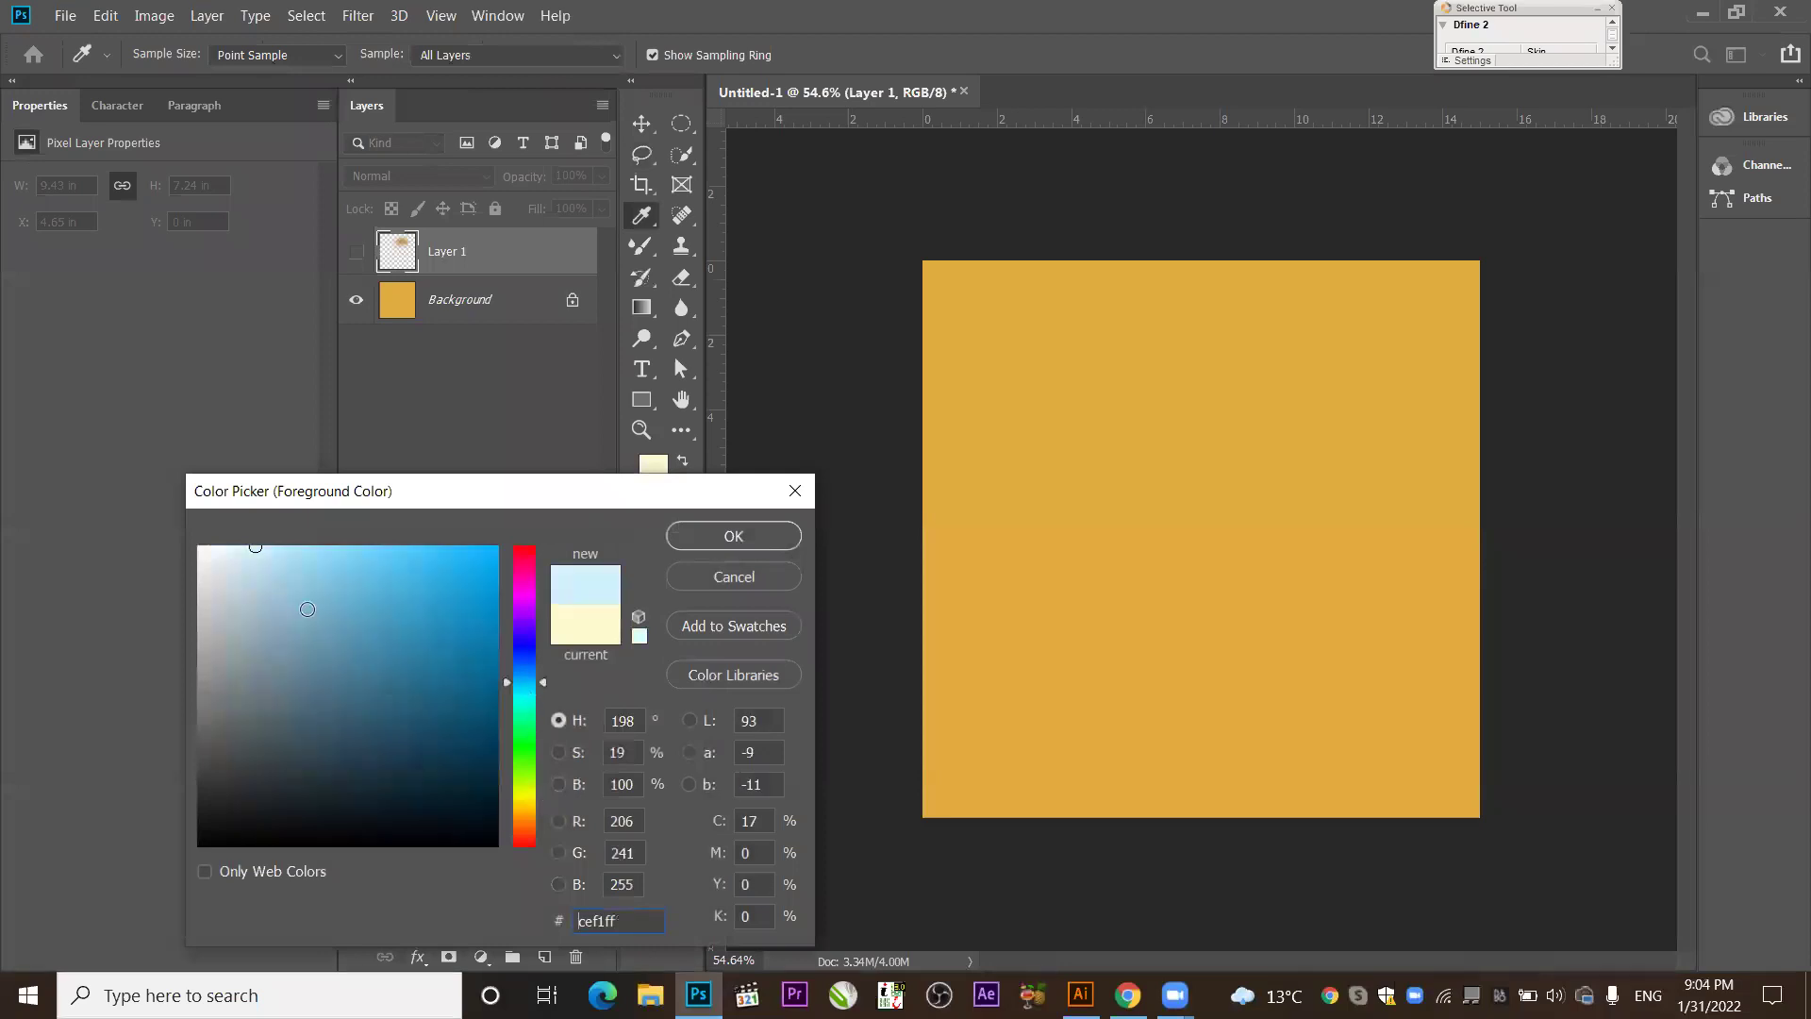
left_click(410, 613)
left_click_drag(523, 686, 522, 660)
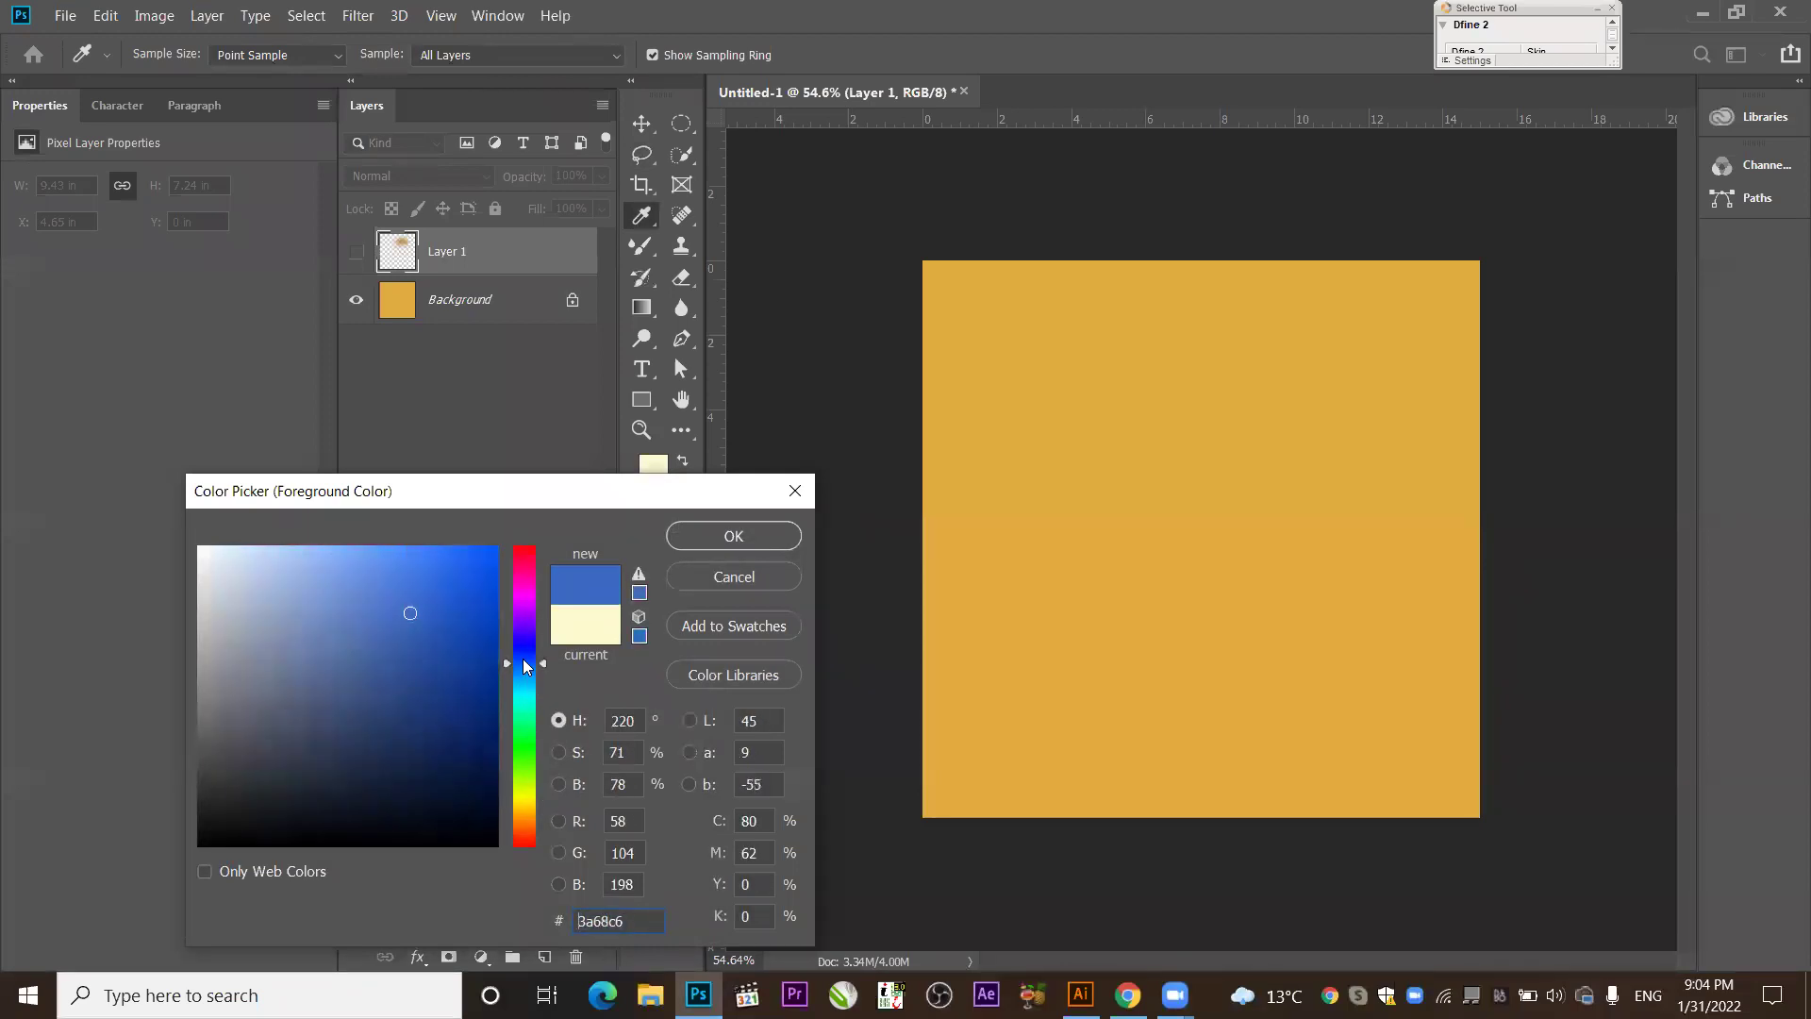
left_click(735, 537)
left_click(433, 277)
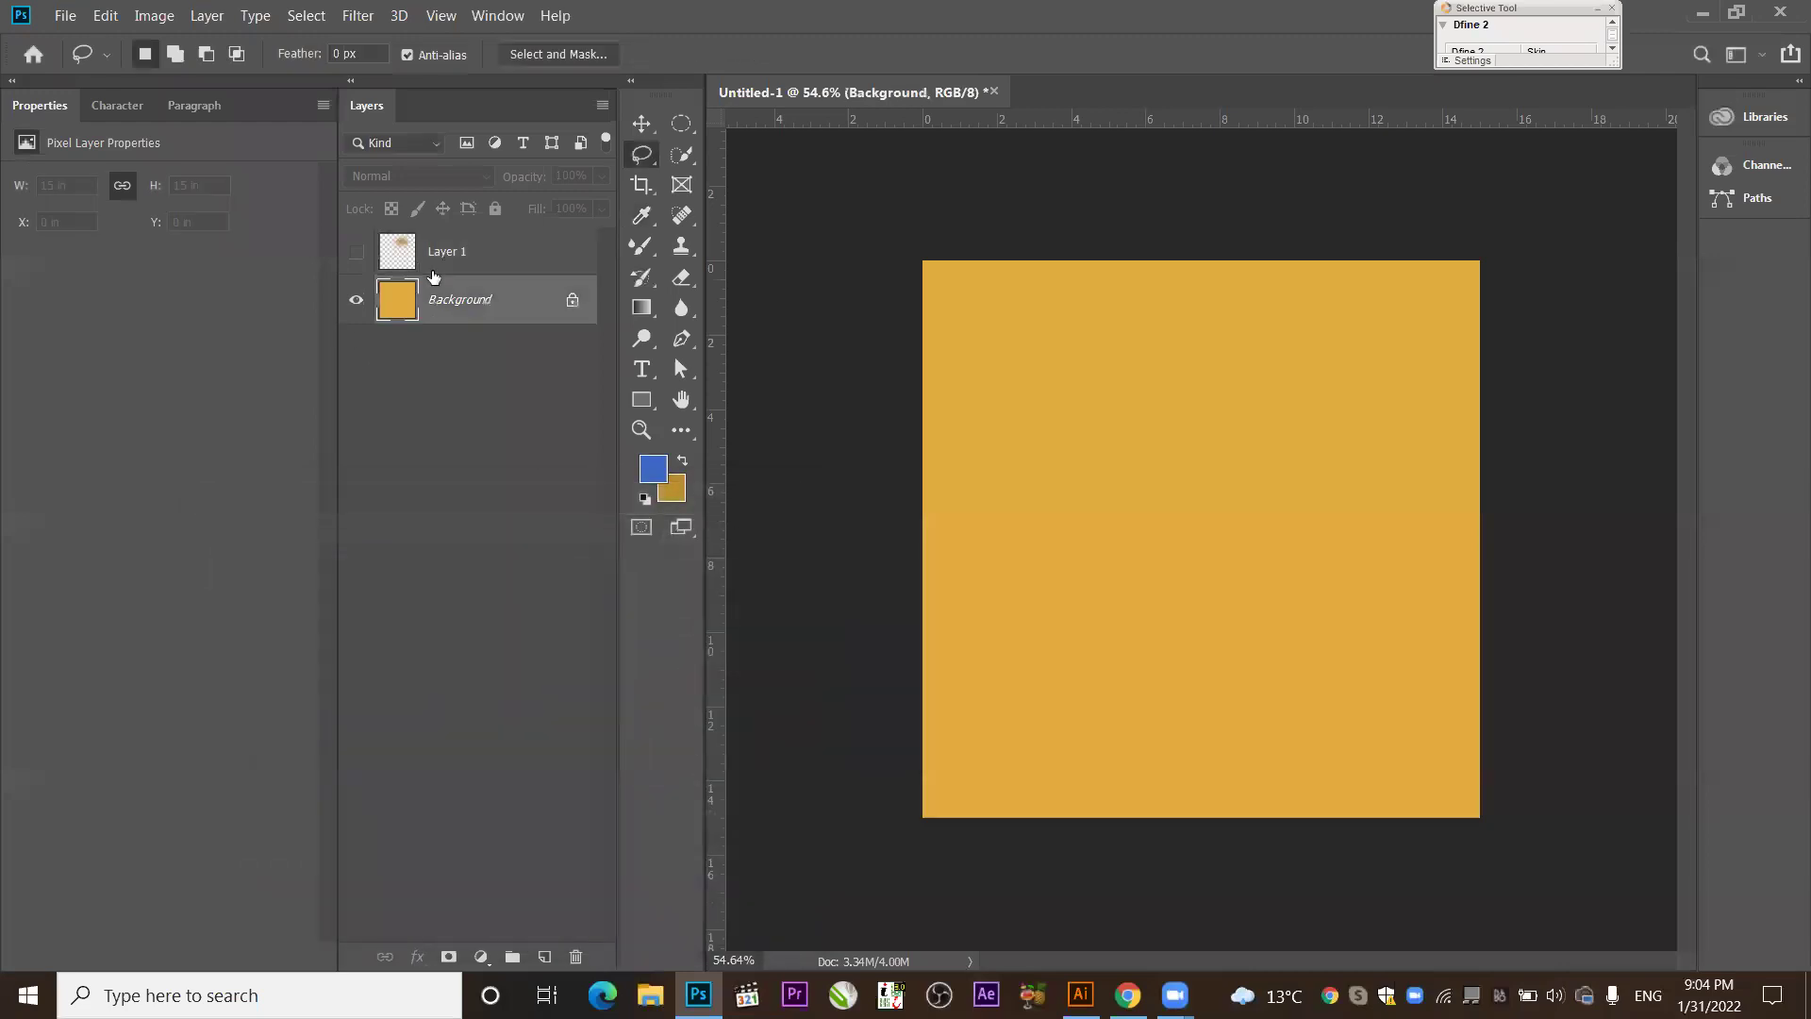
key("alt+BackSpace")
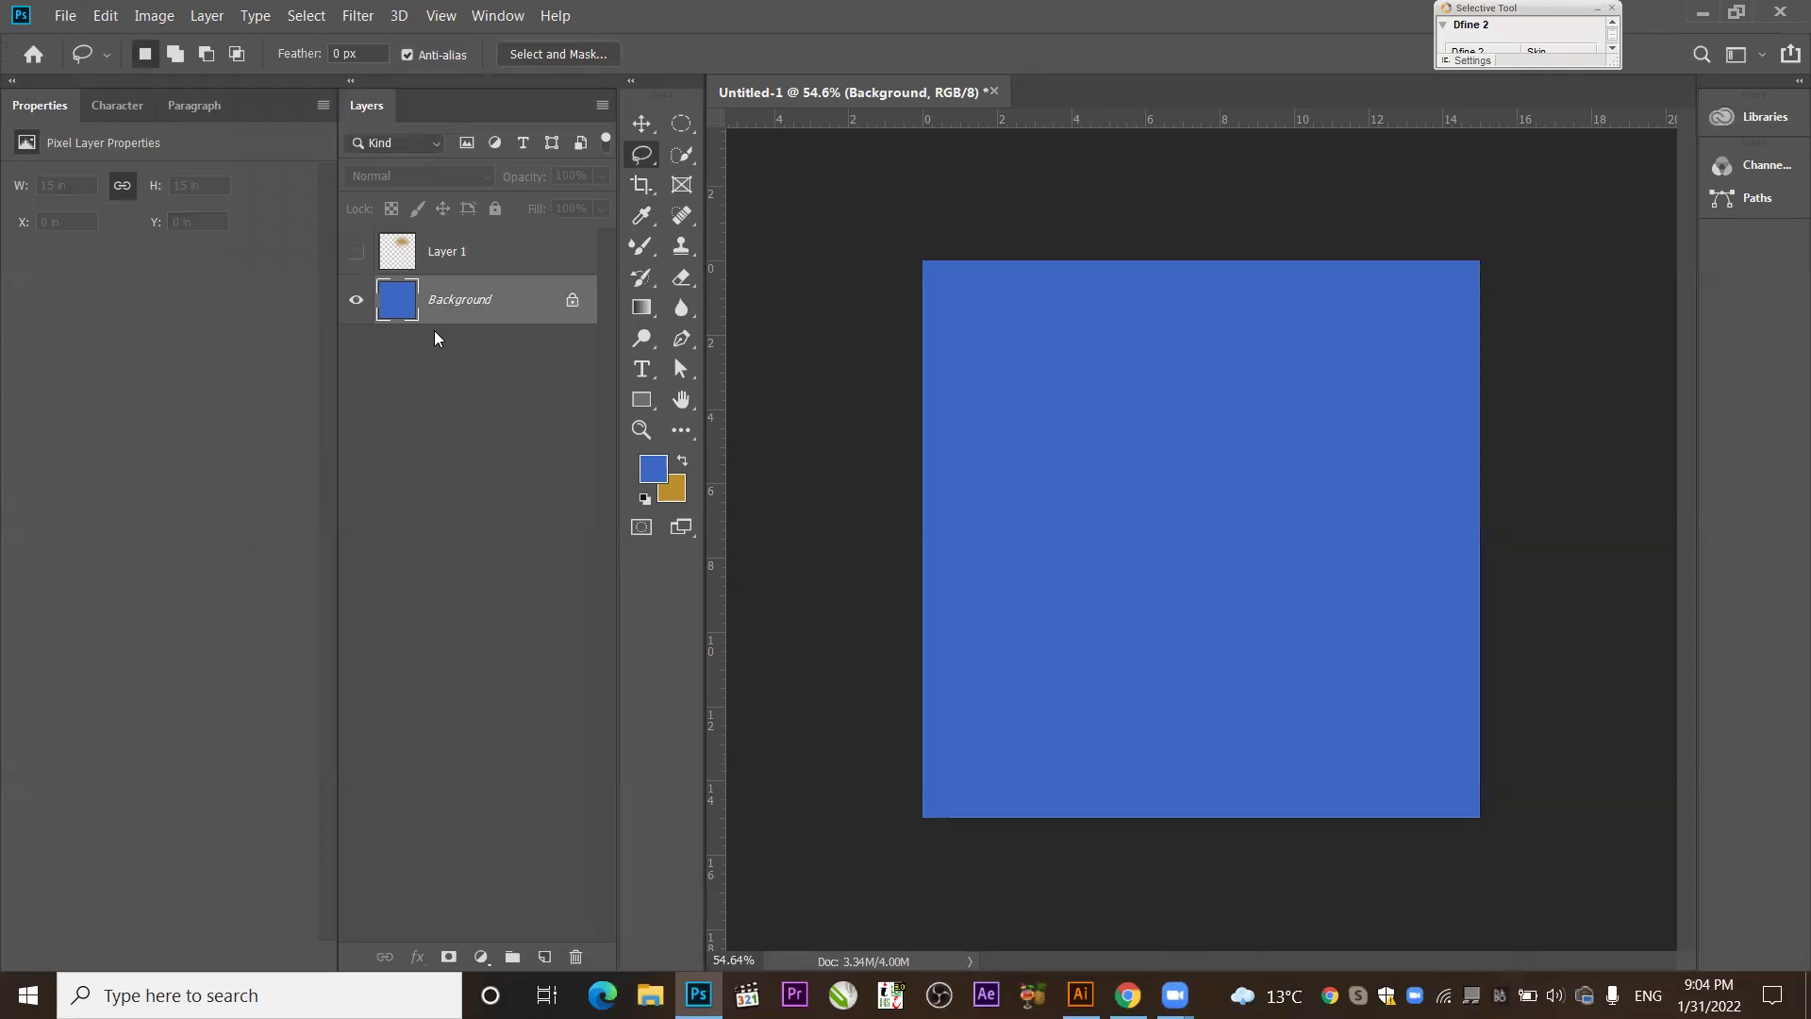
Paste the mosque picture above the Background and scale it proportionally about its centre to about 12.9 by 7.22 in.
key("ctrl+v")
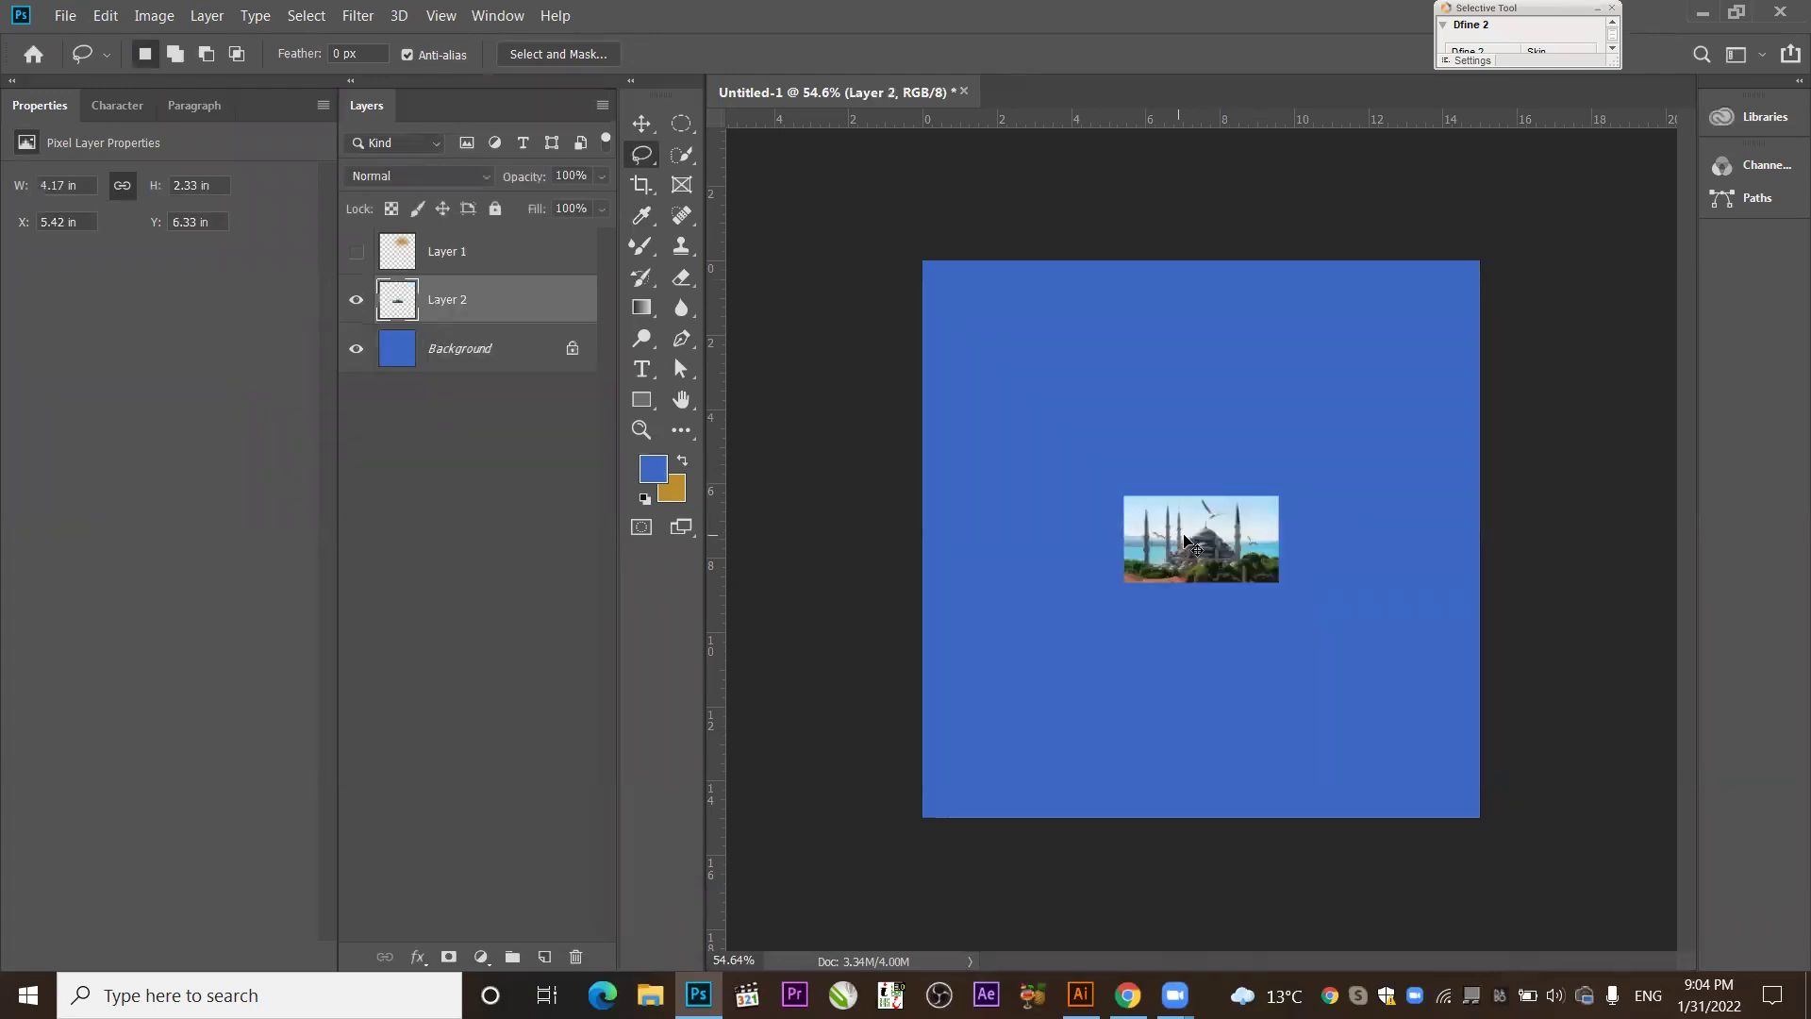
key("ctrl+t")
left_click_drag(1280, 538, 1446, 506)
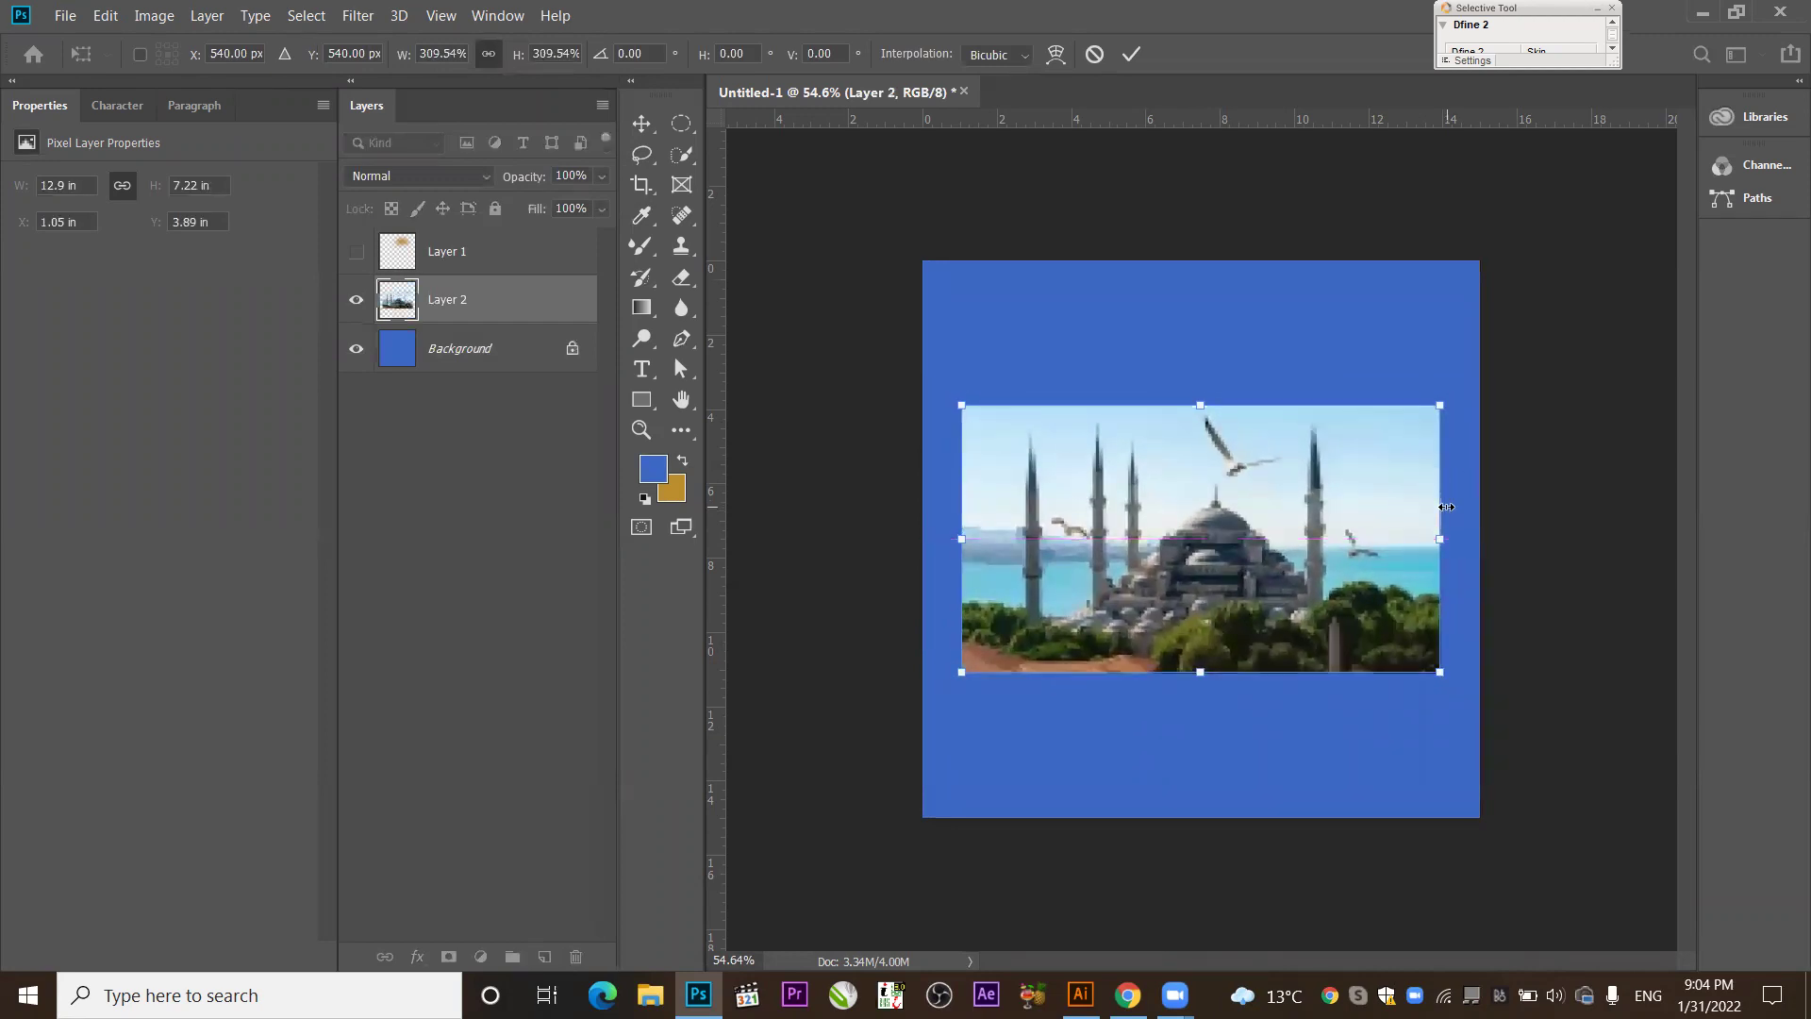
key("Return")
Choose the Elliptical Marquee tool and set its feather to 60 px.
key("l")
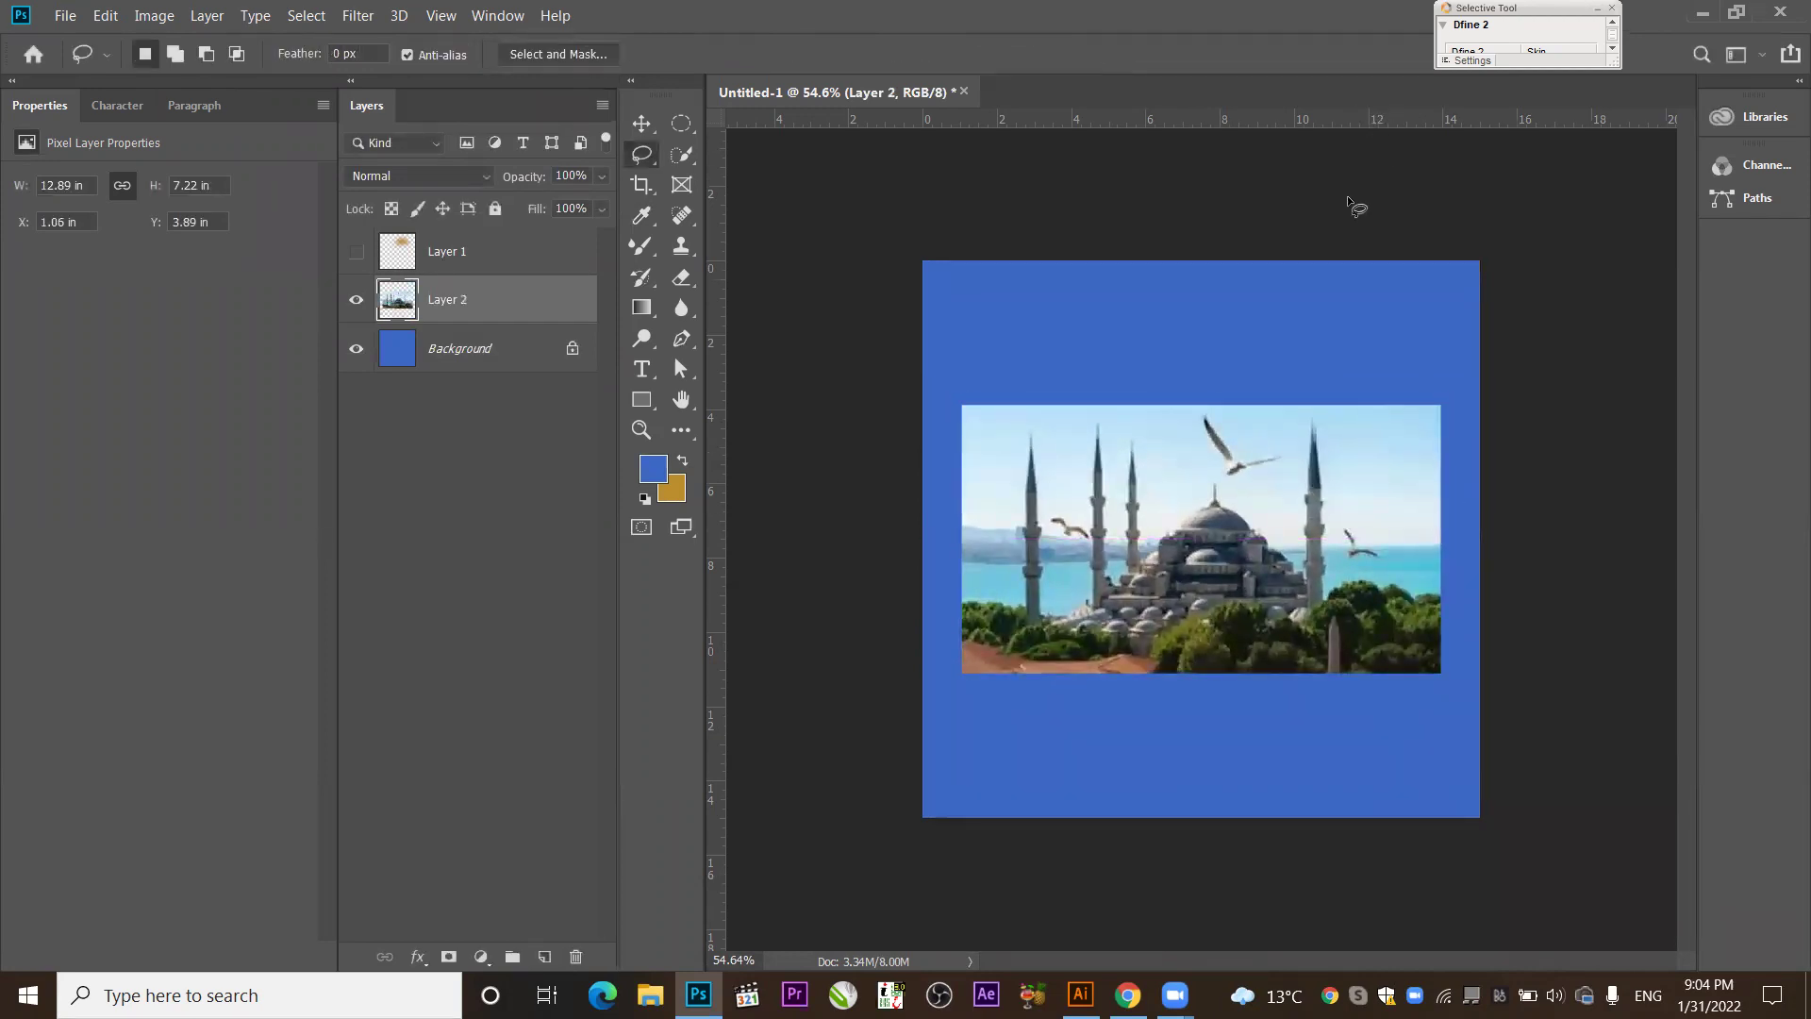
left_click(676, 125)
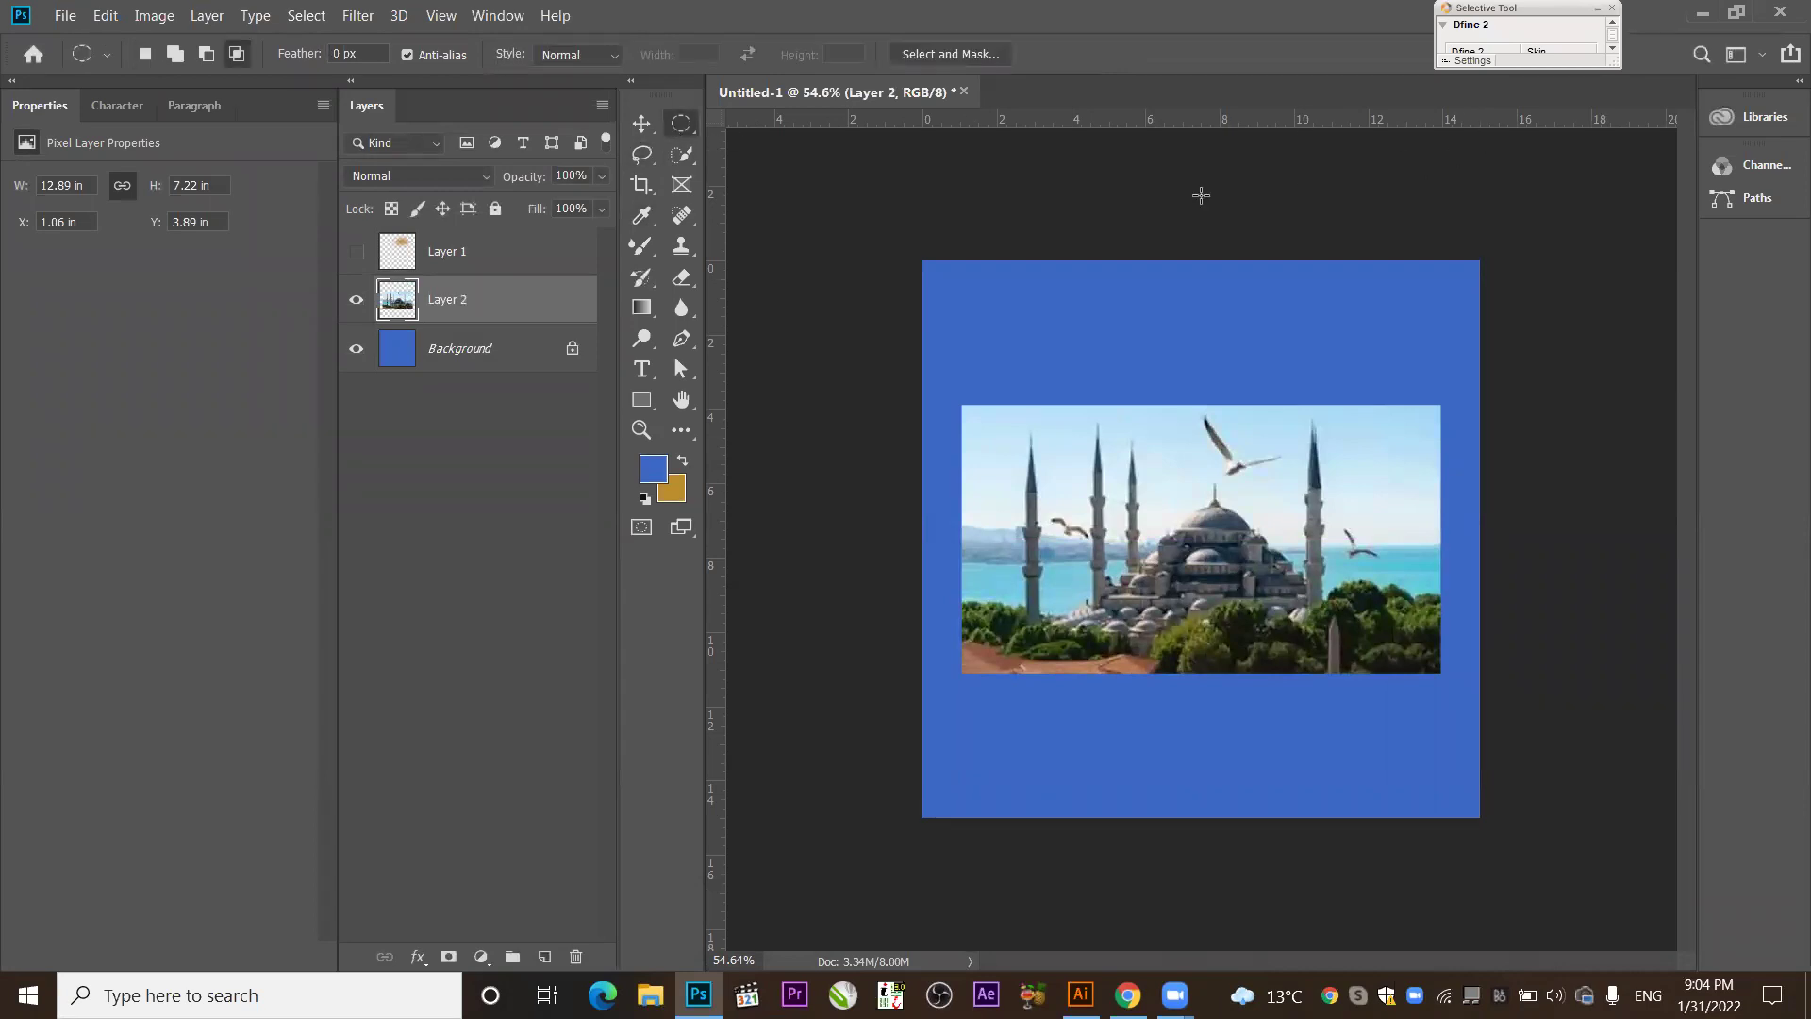
right_click(684, 128)
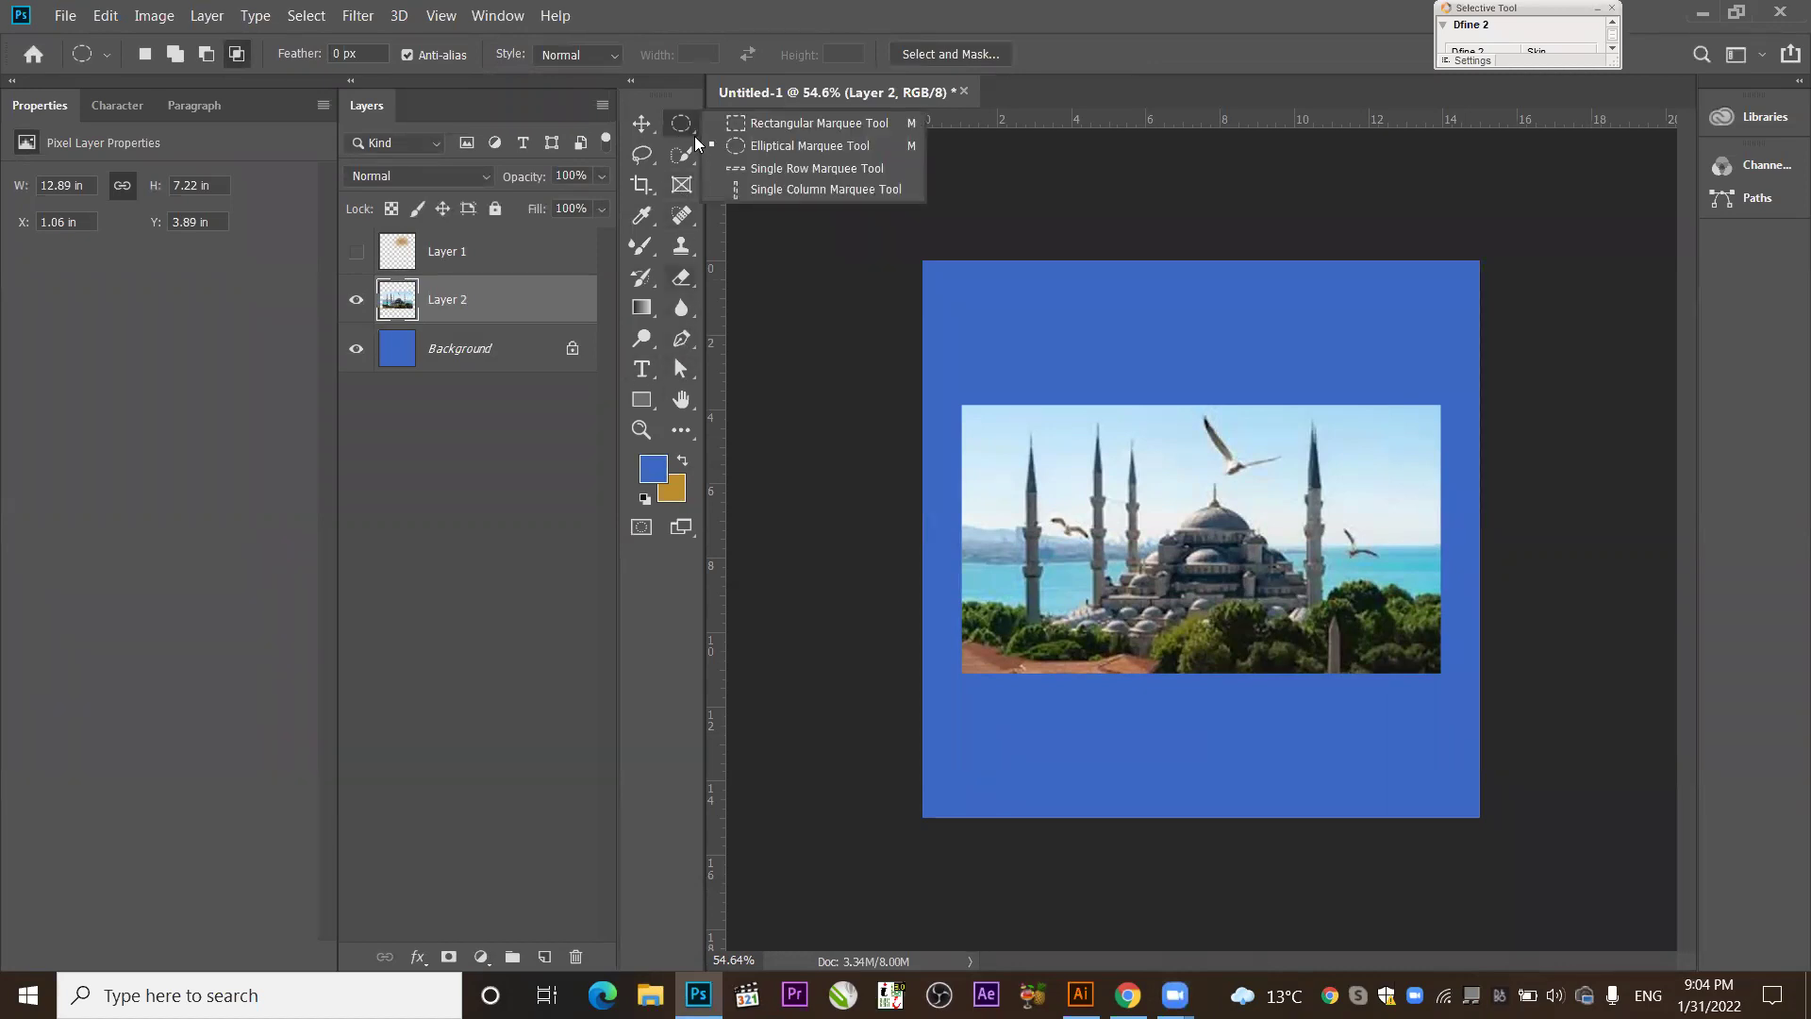
left_click(759, 149)
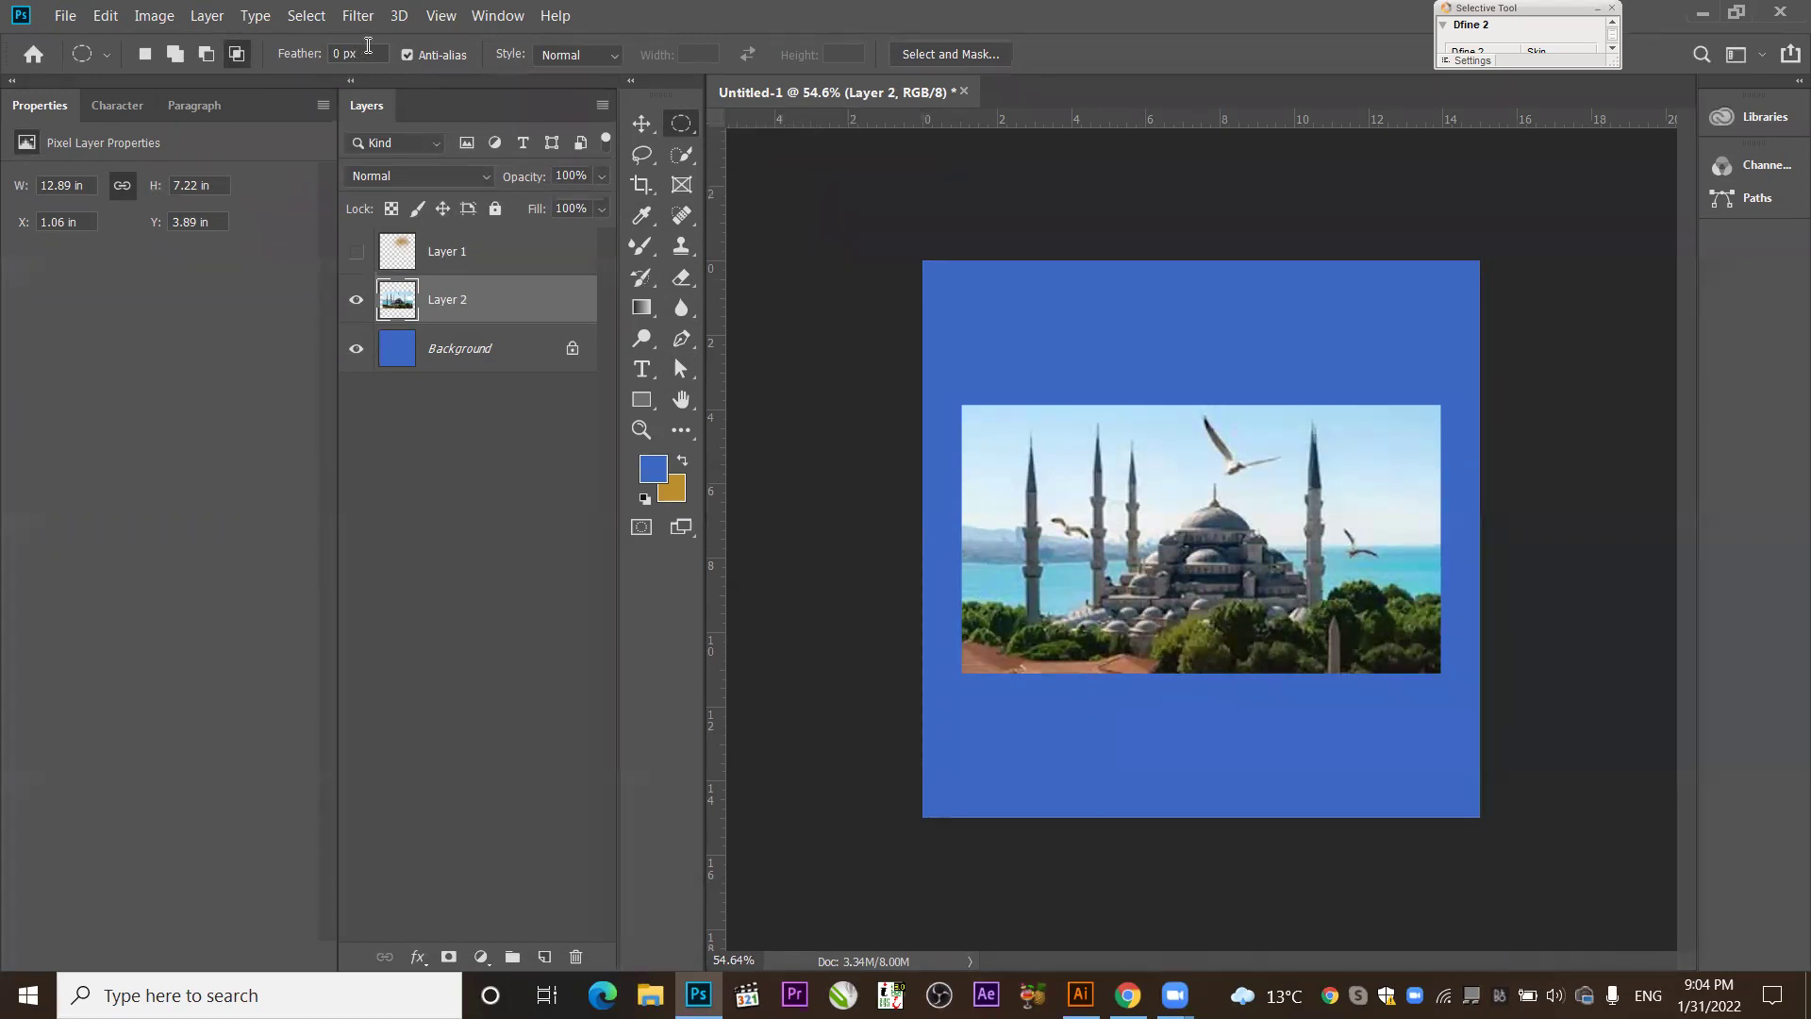
left_click(303, 55)
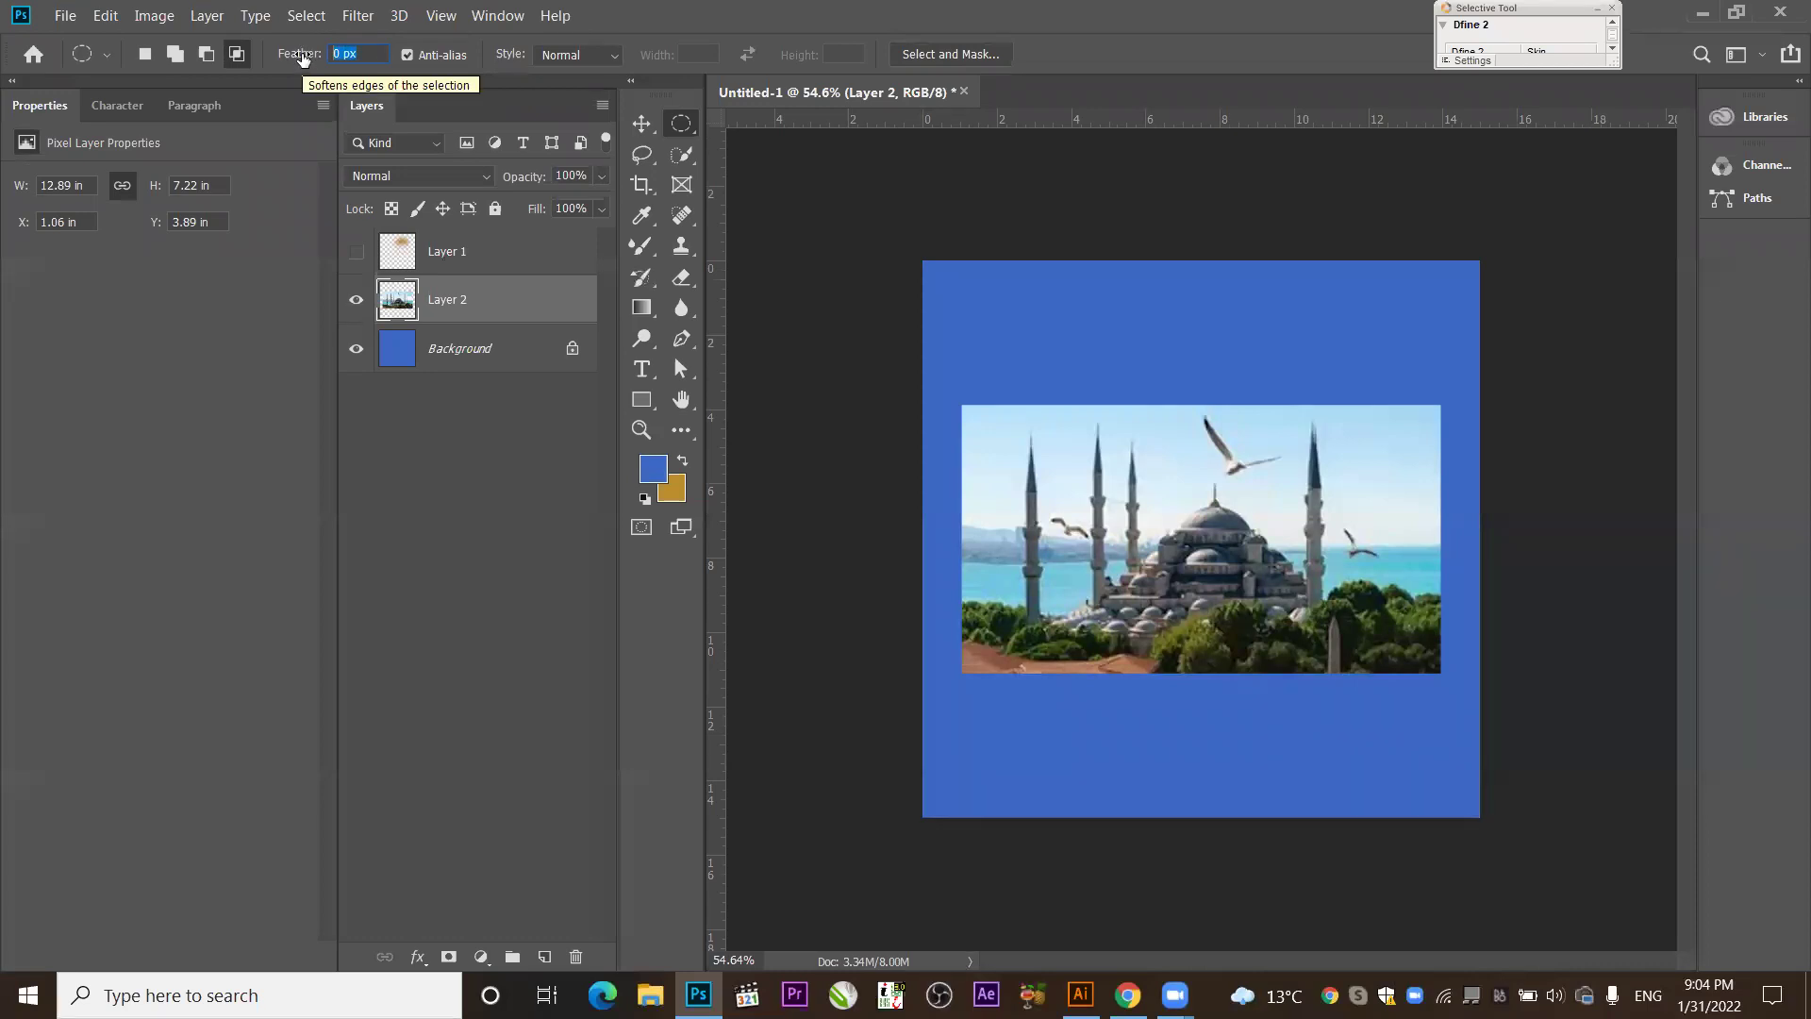
type("30")
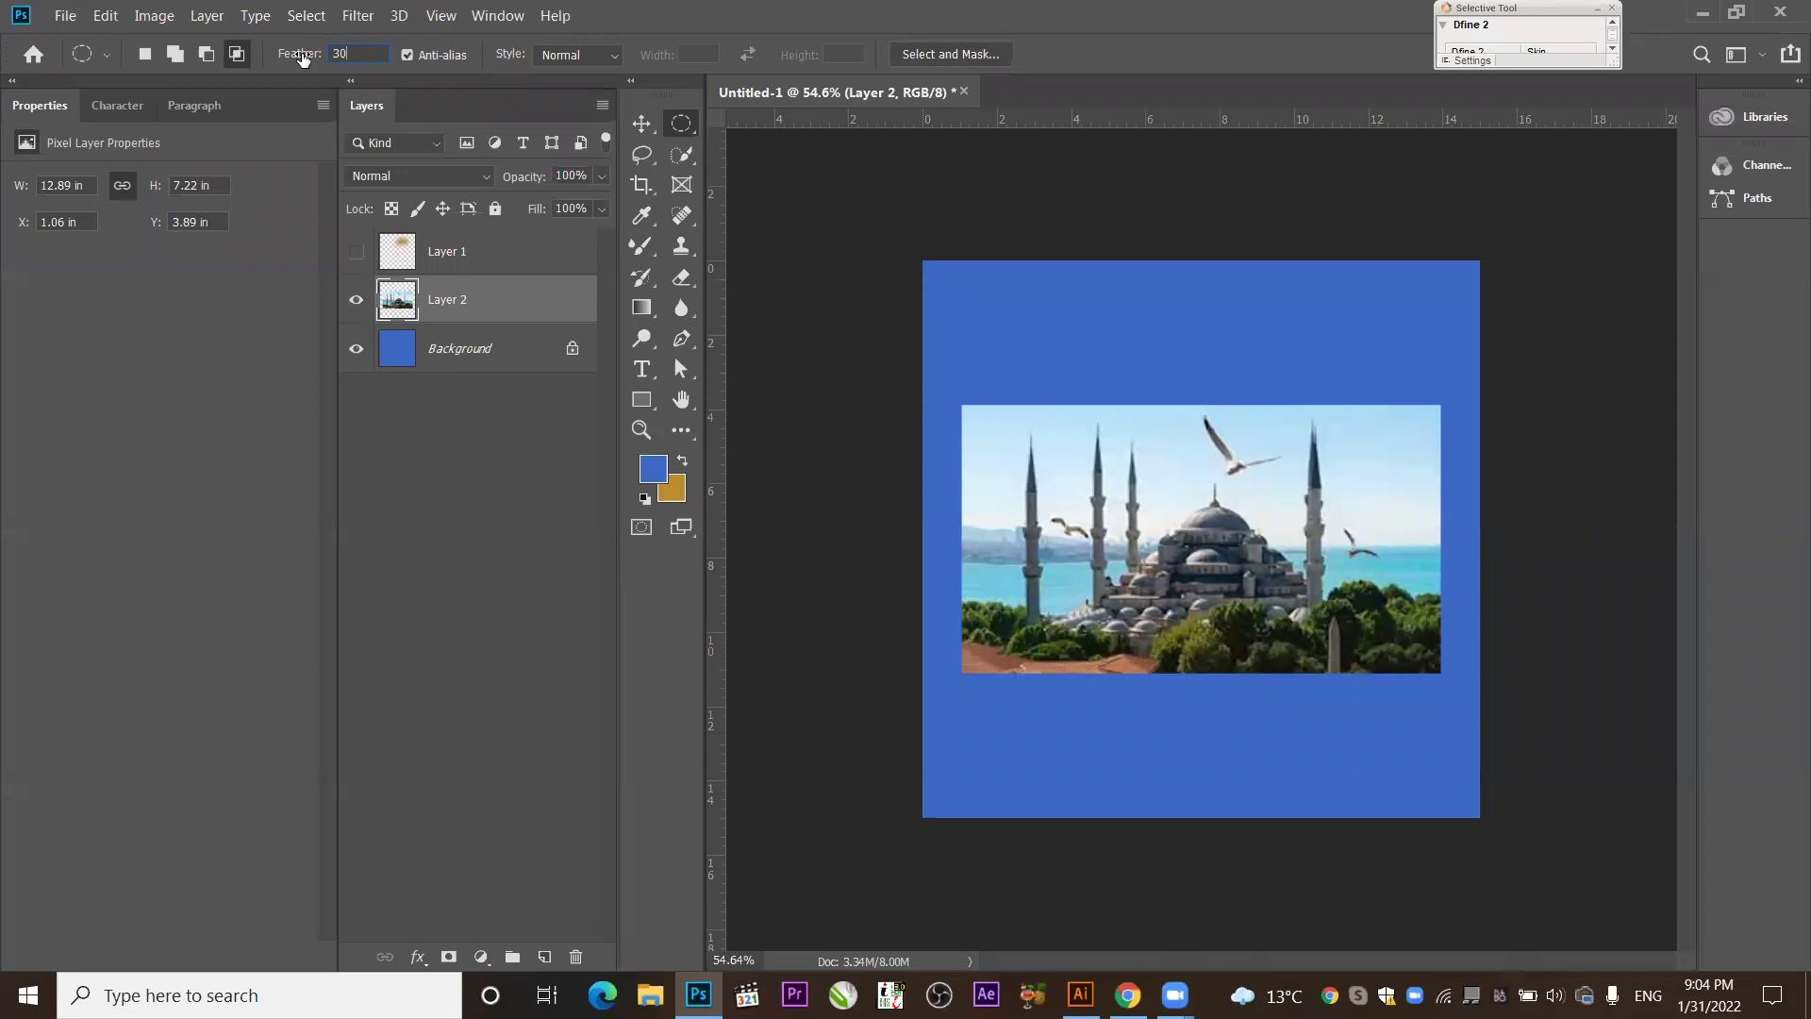
left_click(307, 54)
type("60")
Copy a feathered circular selection around the mosque's central dome to a new layer and hide Layer 2.
left_click_drag(1151, 448, 1302, 600)
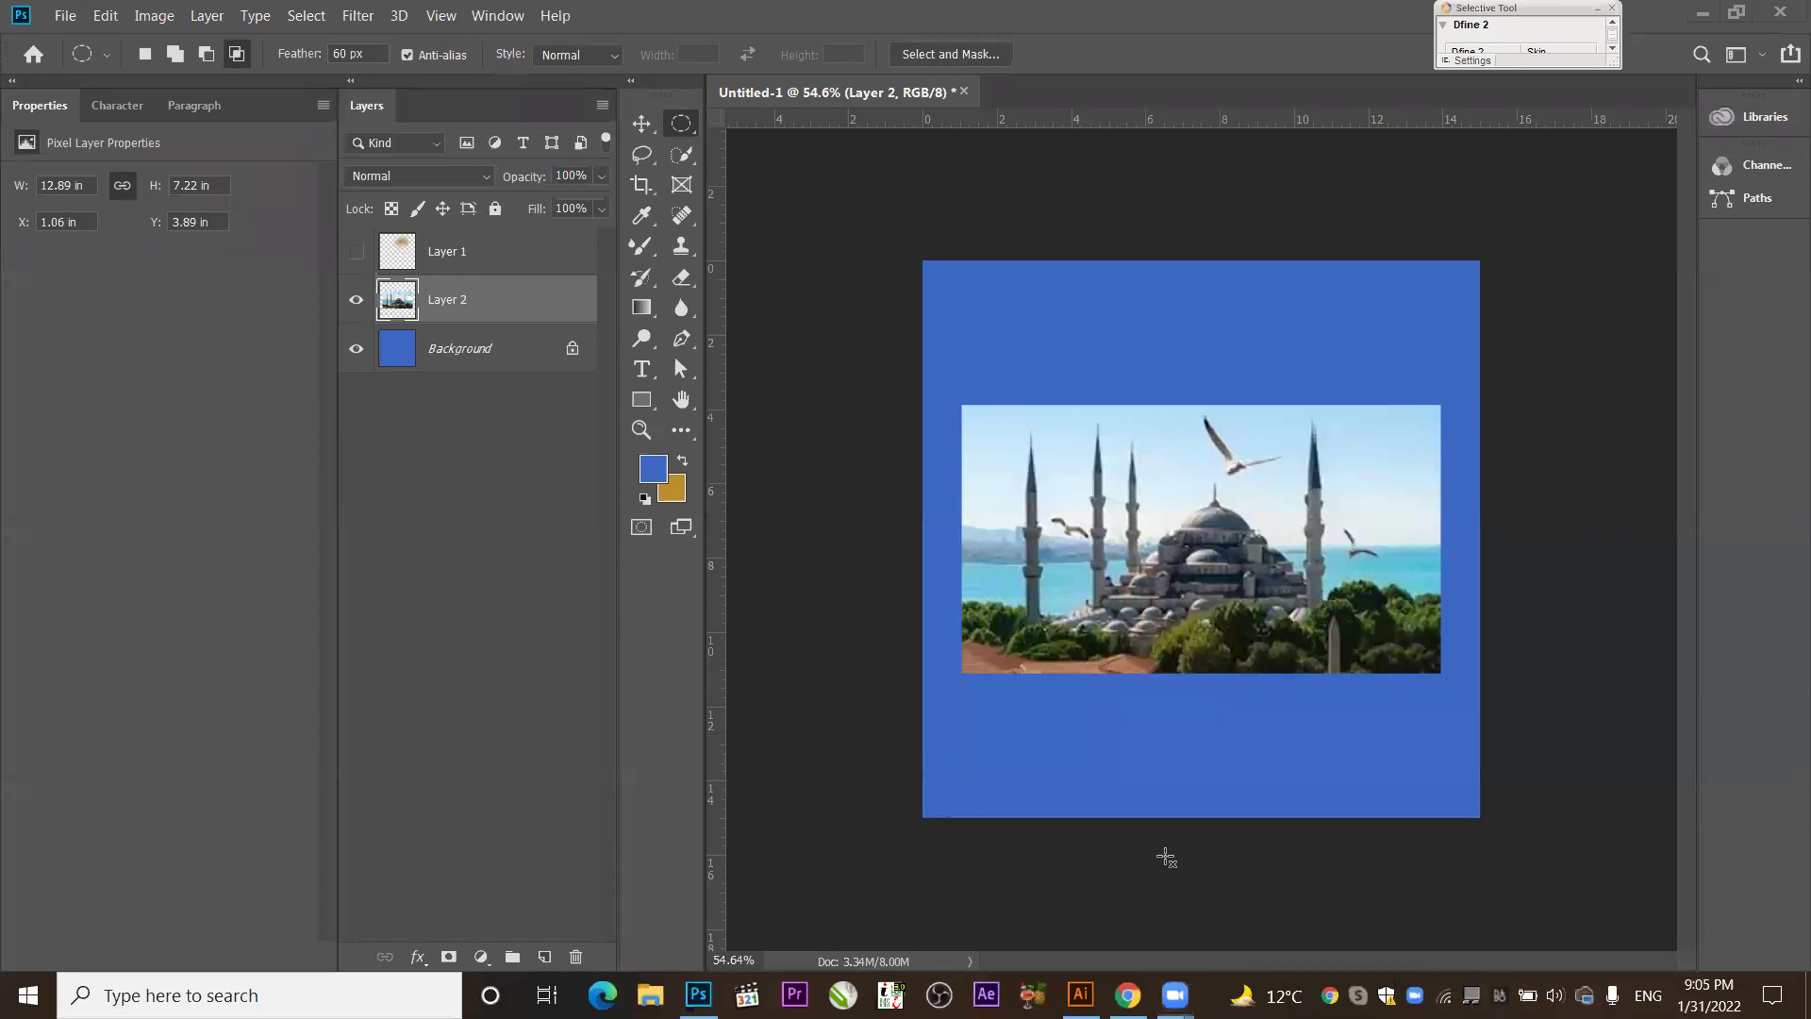
left_click_drag(1192, 481, 1296, 595)
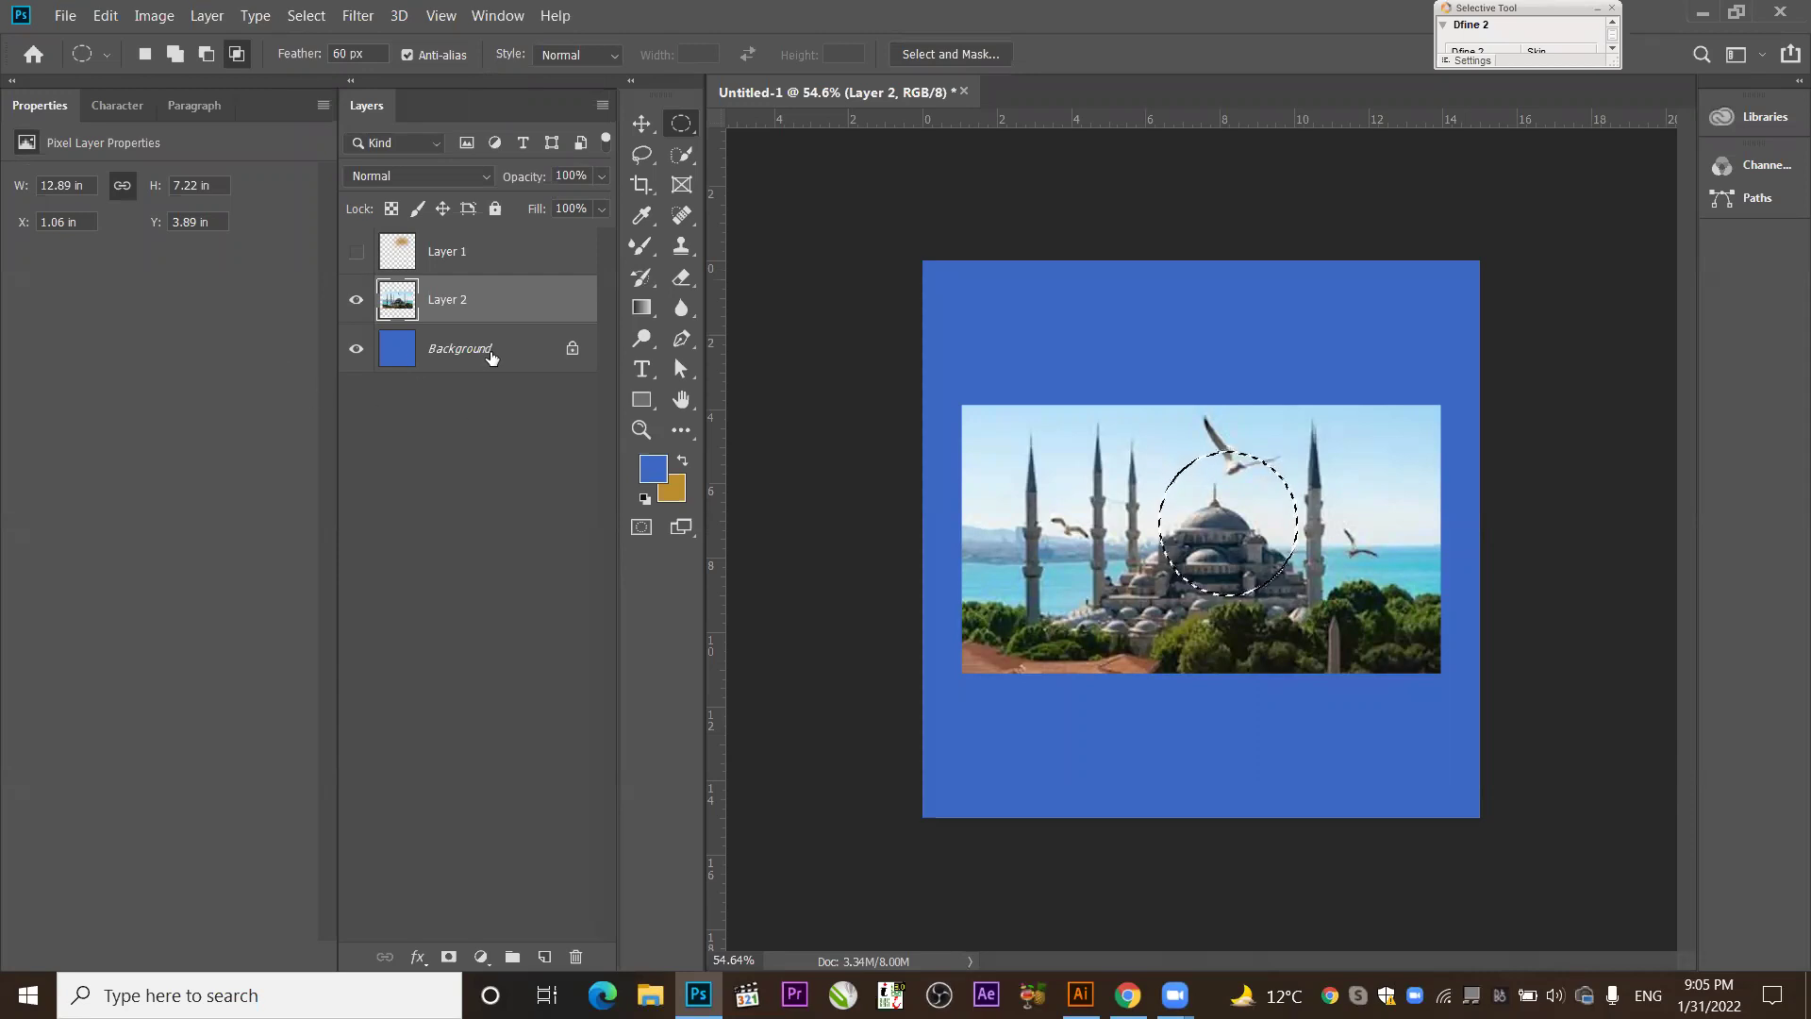
key("ctrl+j")
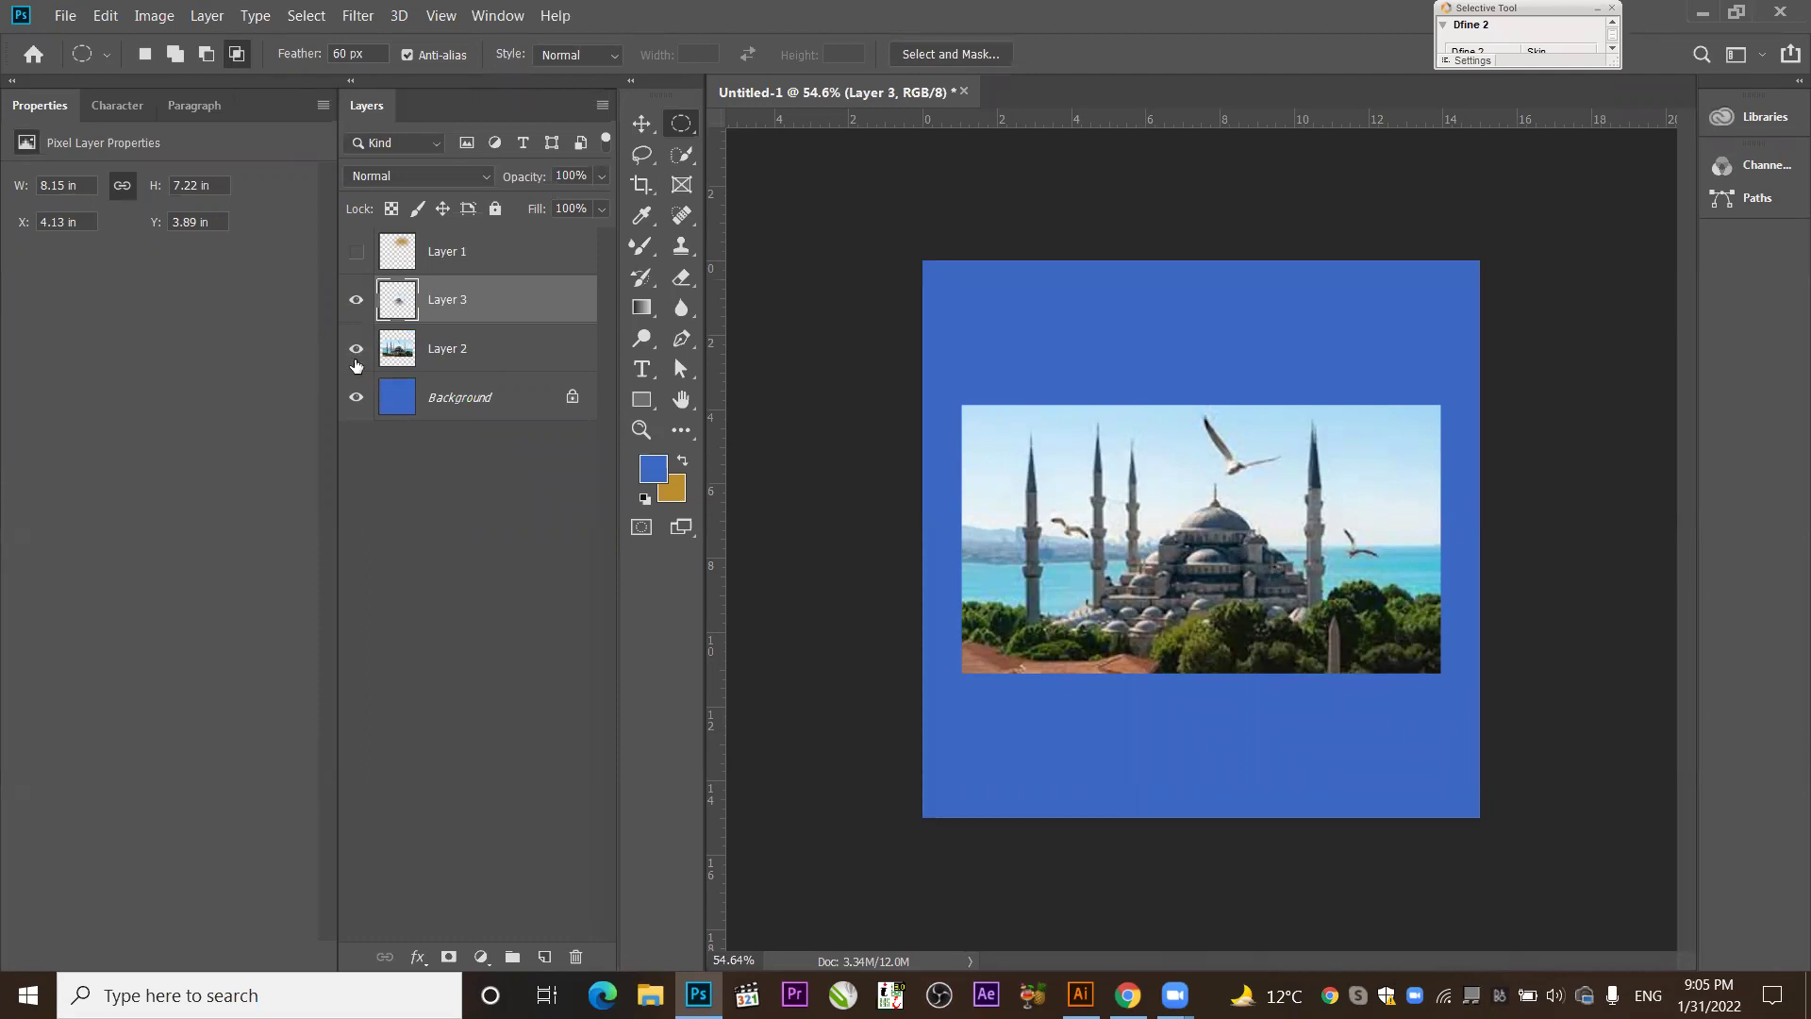
left_click(356, 351)
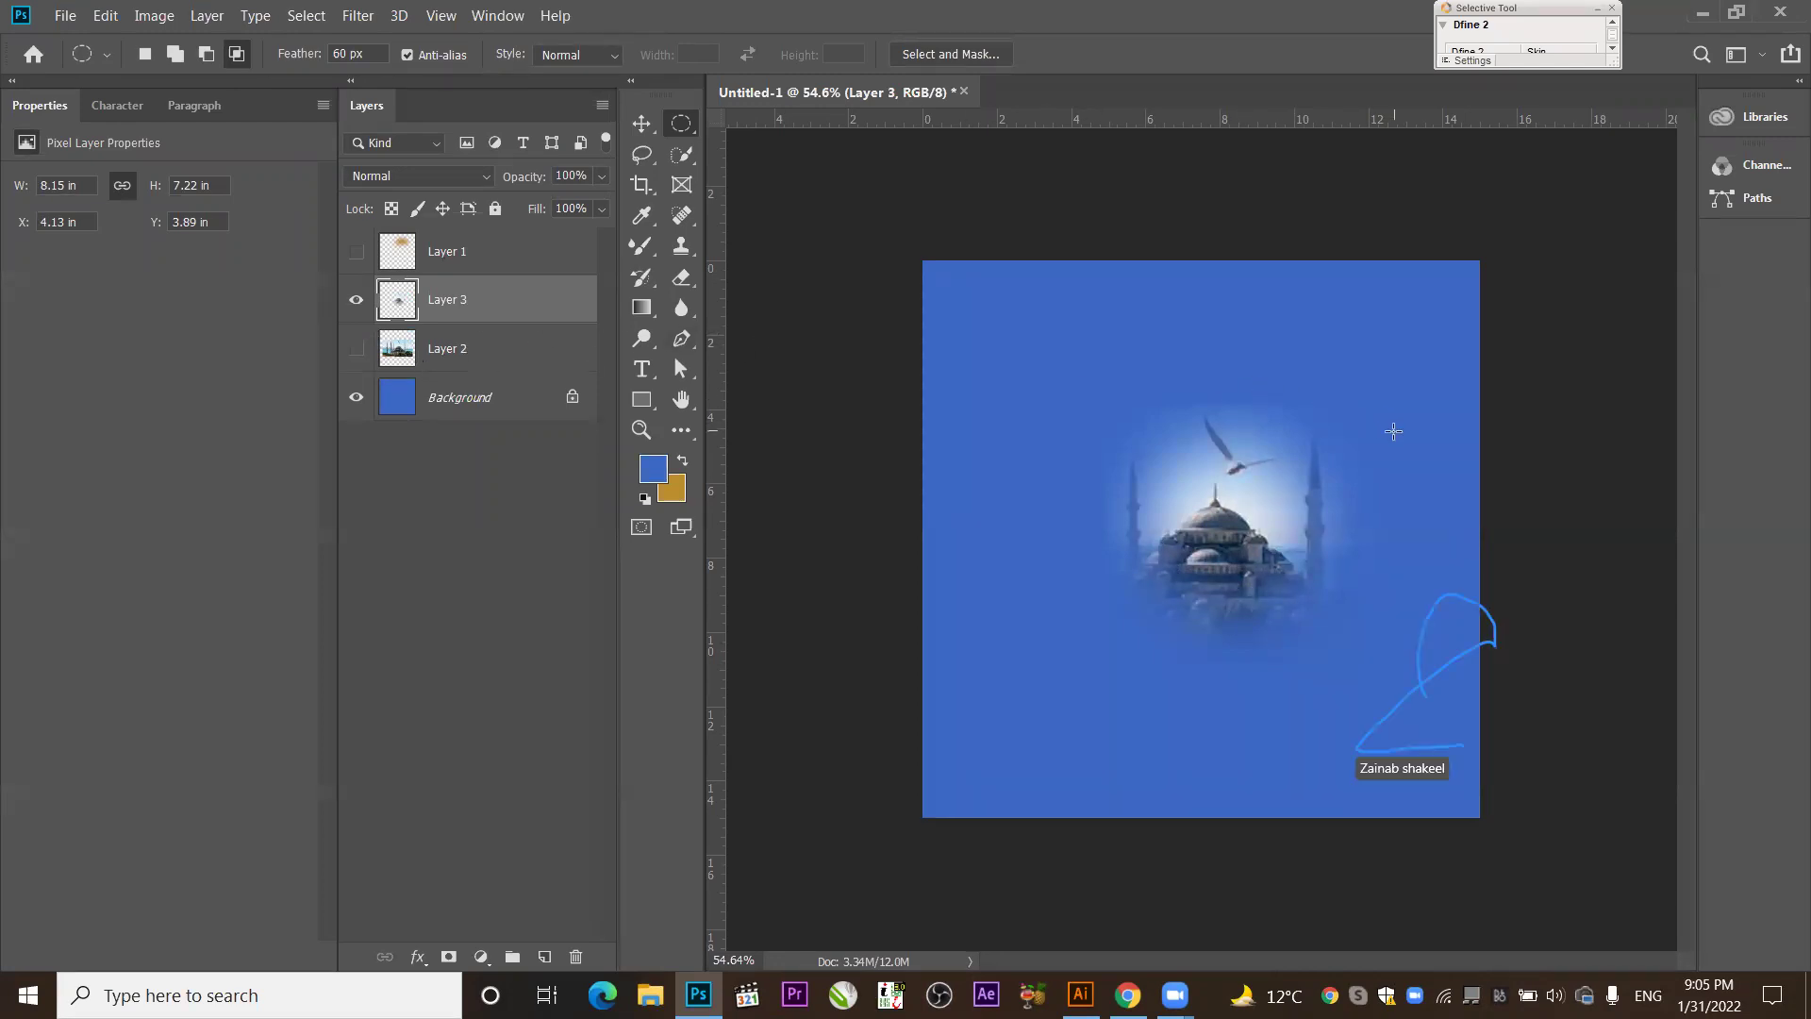
Scale the feathered dome cutout on Layer 3 to about 17.25 by 15.27 in and reposition it to cover the canvas.
left_click(1165, 9)
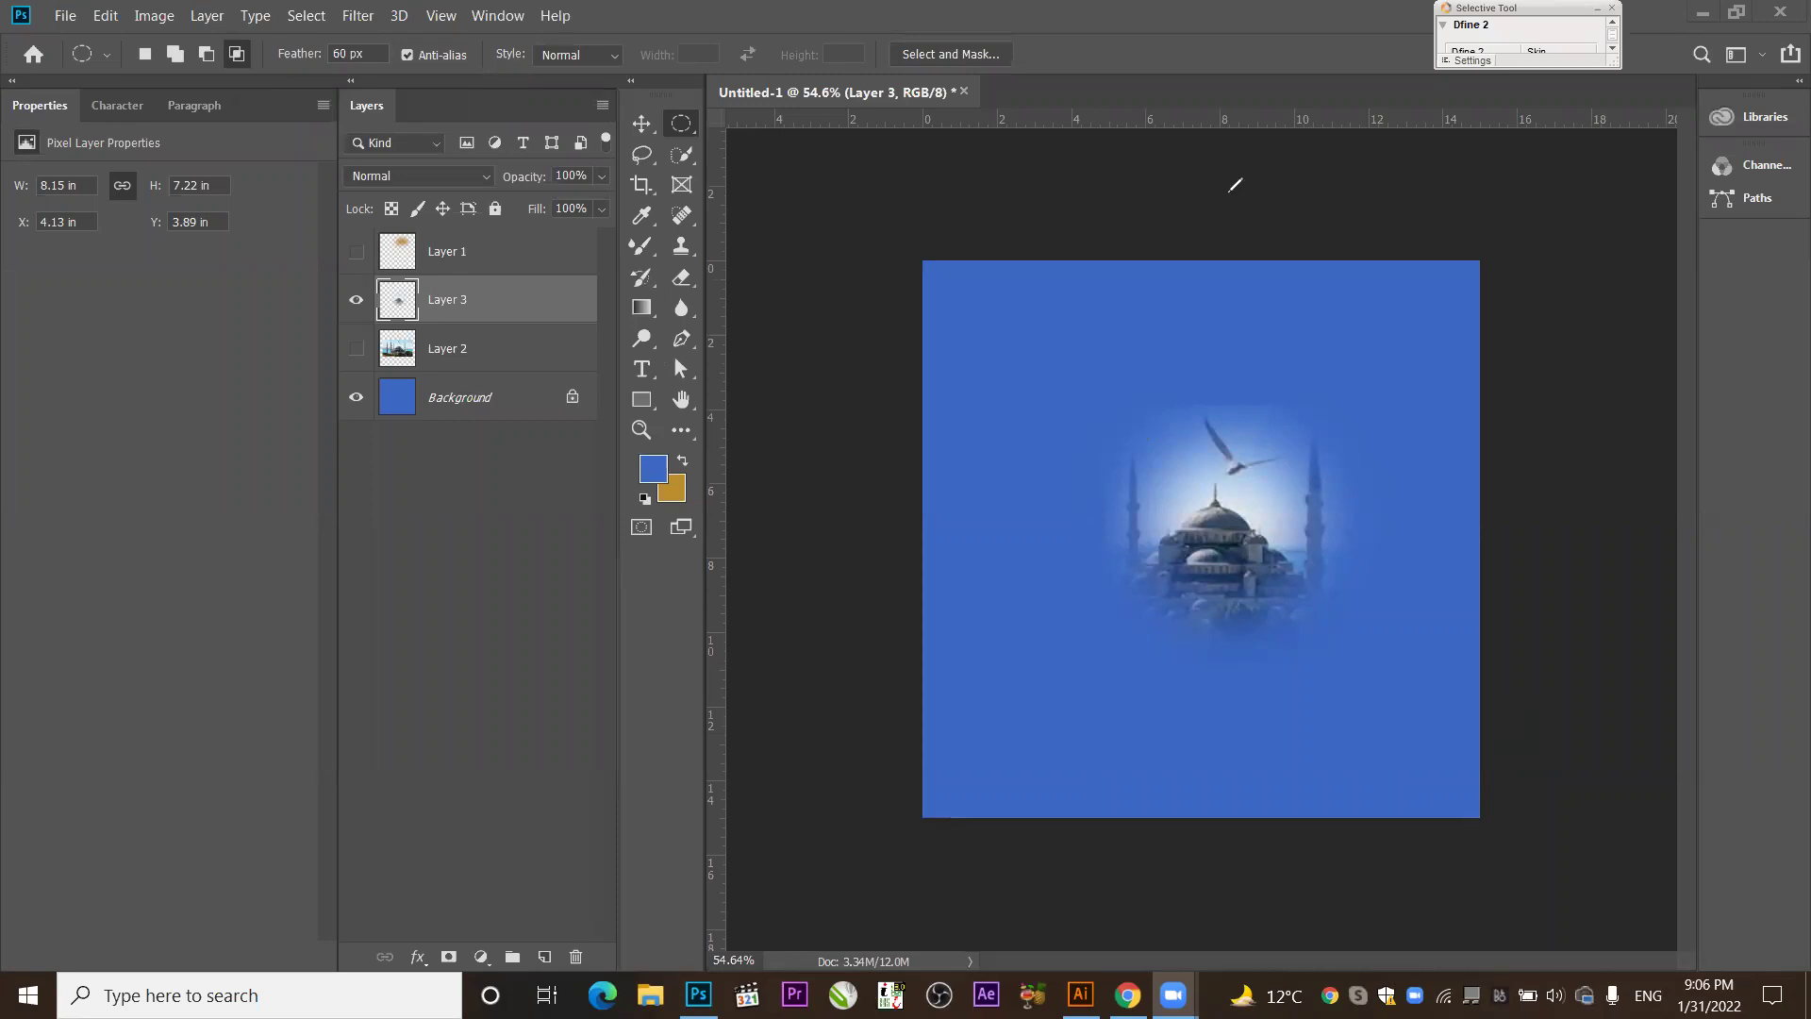
left_click(638, 124)
key("ctrl+t")
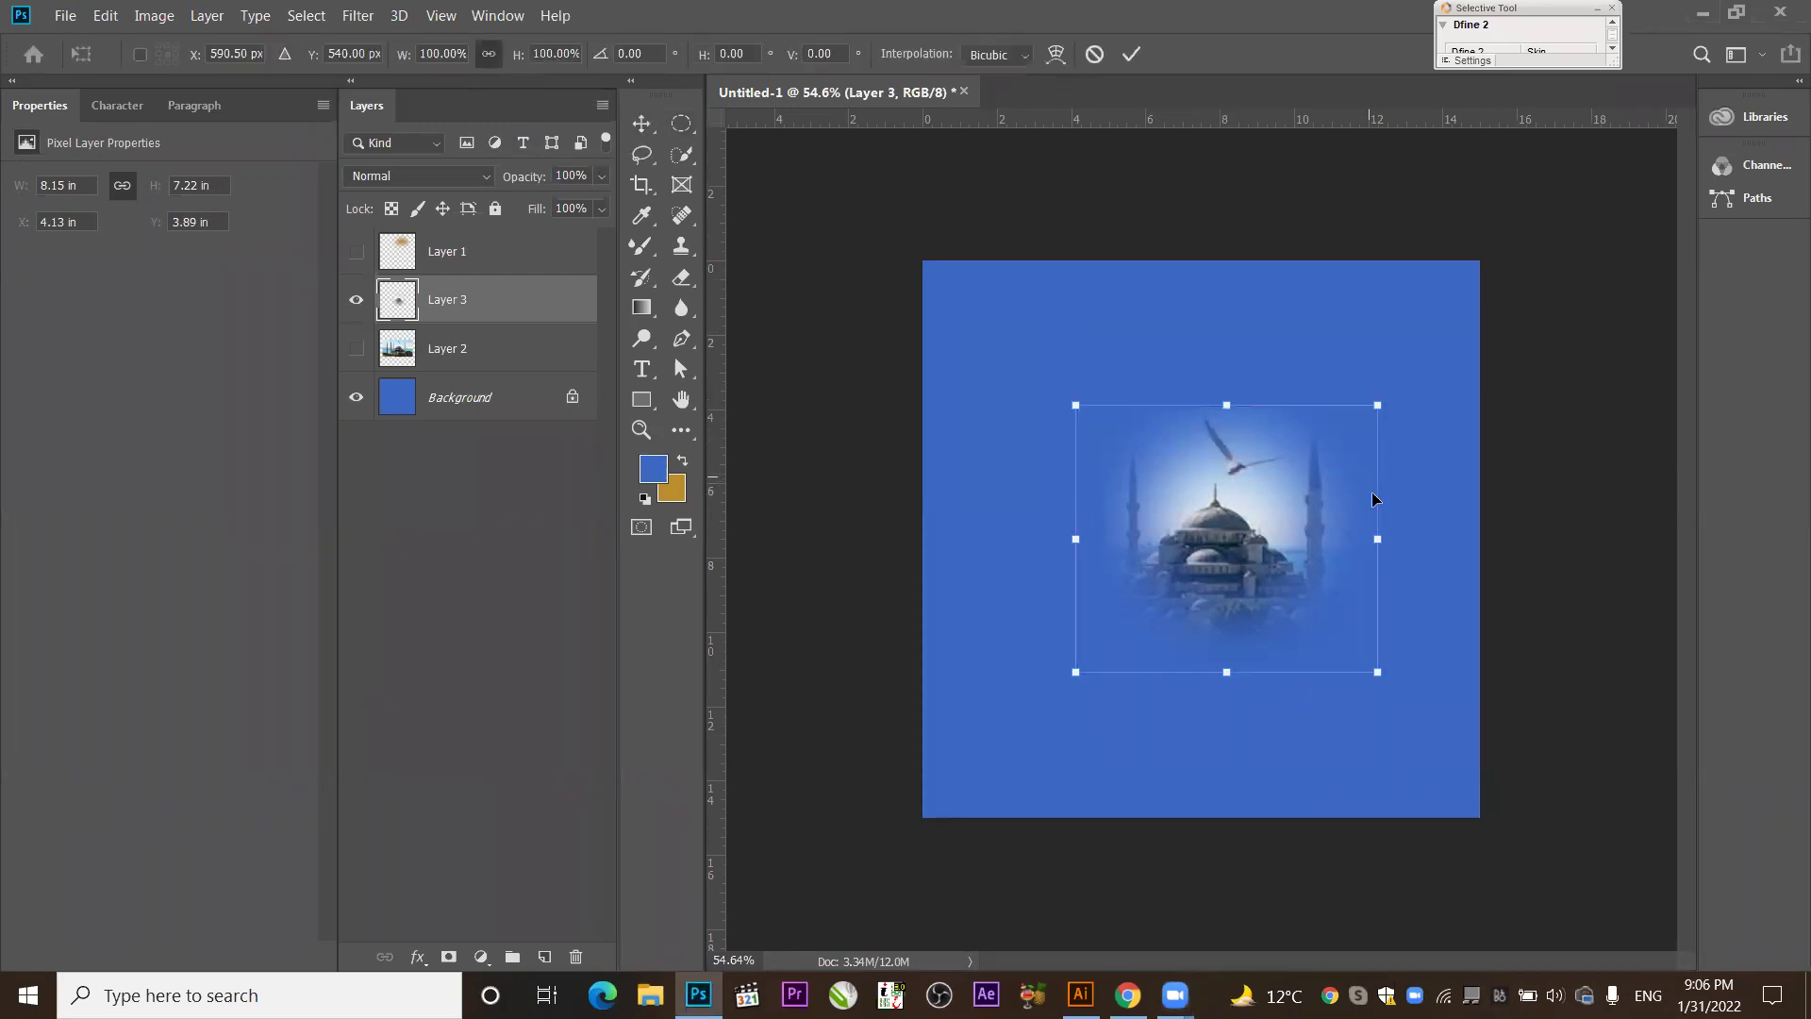
left_click_drag(1377, 524, 1548, 476)
left_click_drag(1339, 464, 1305, 456)
key("Return")
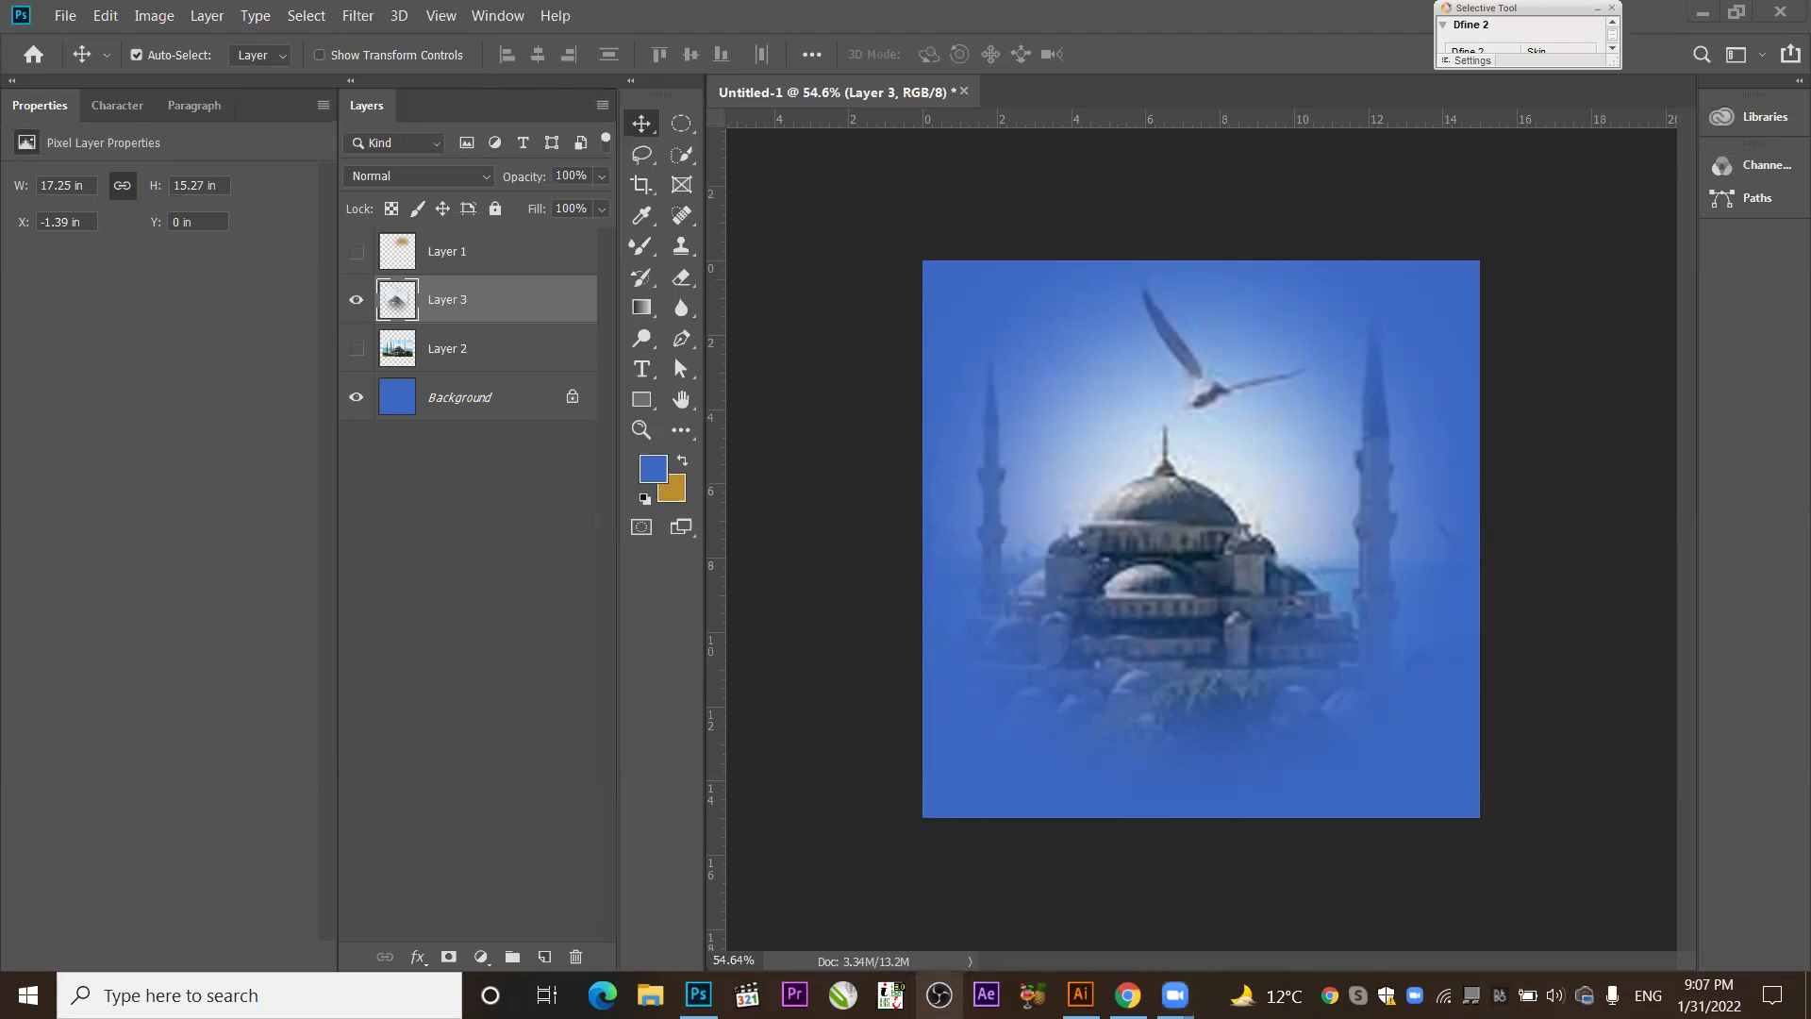
right_click(939, 995)
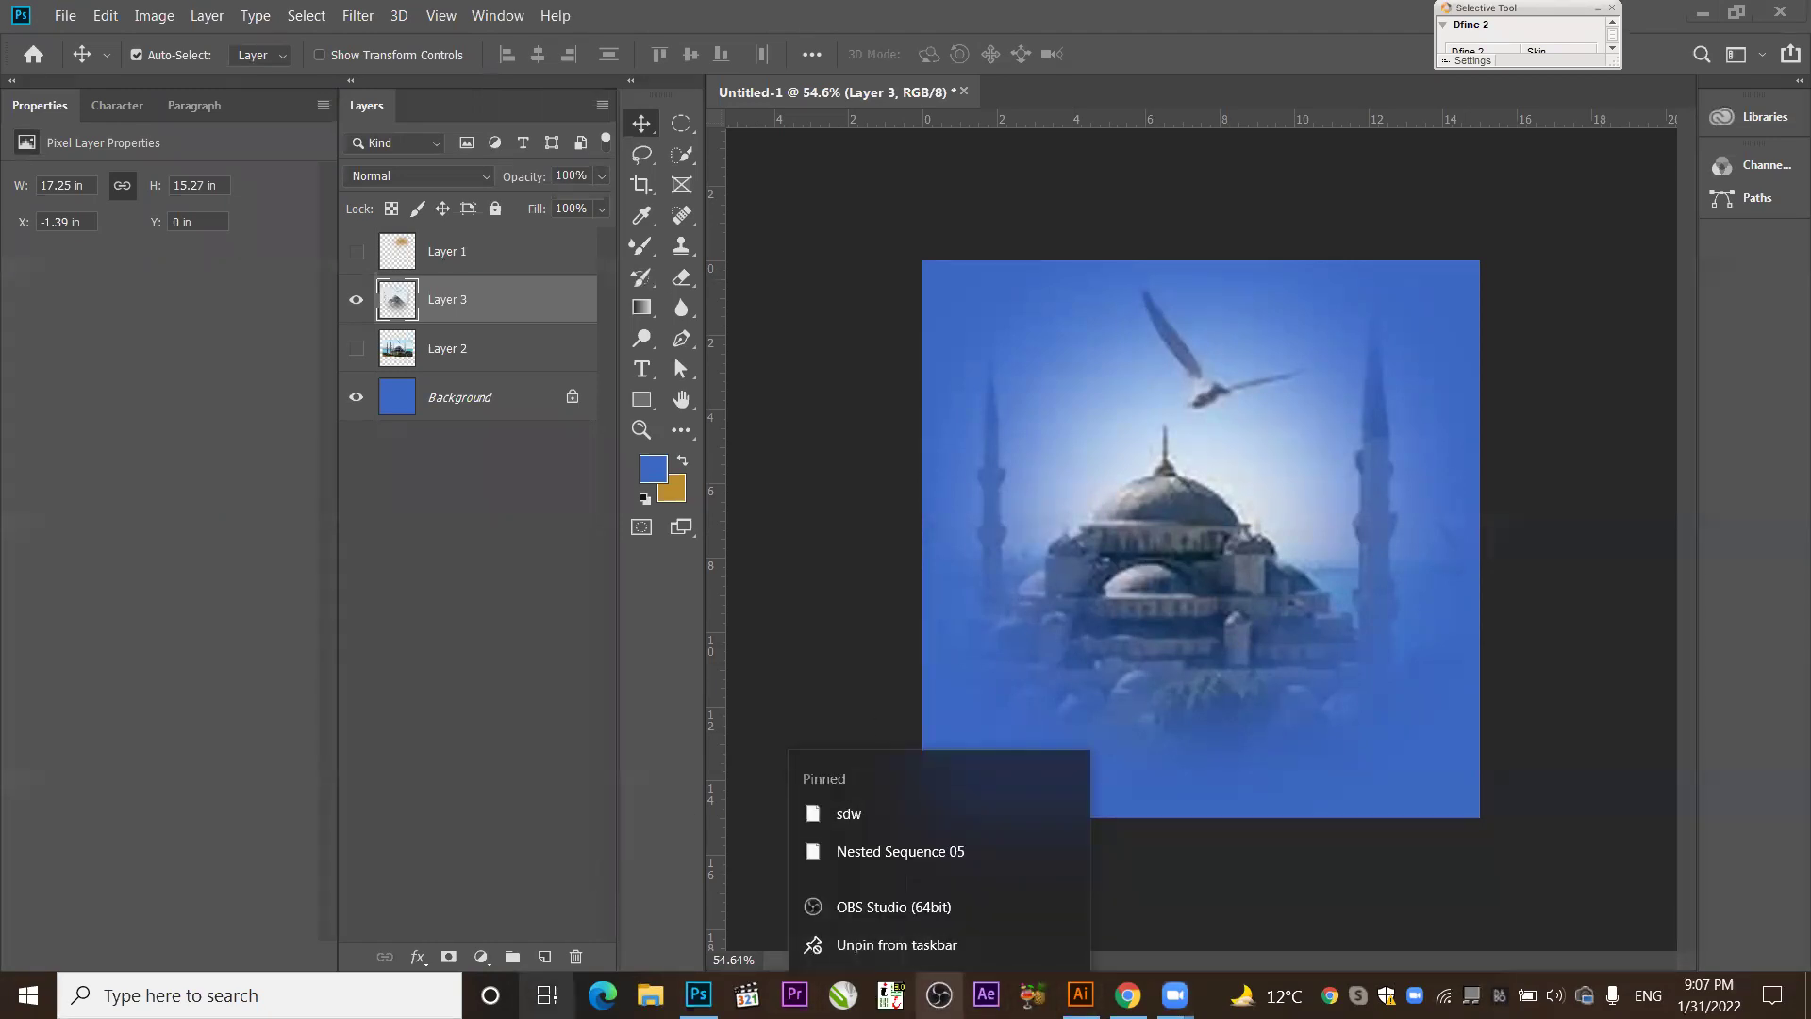
left_click(1136, 693)
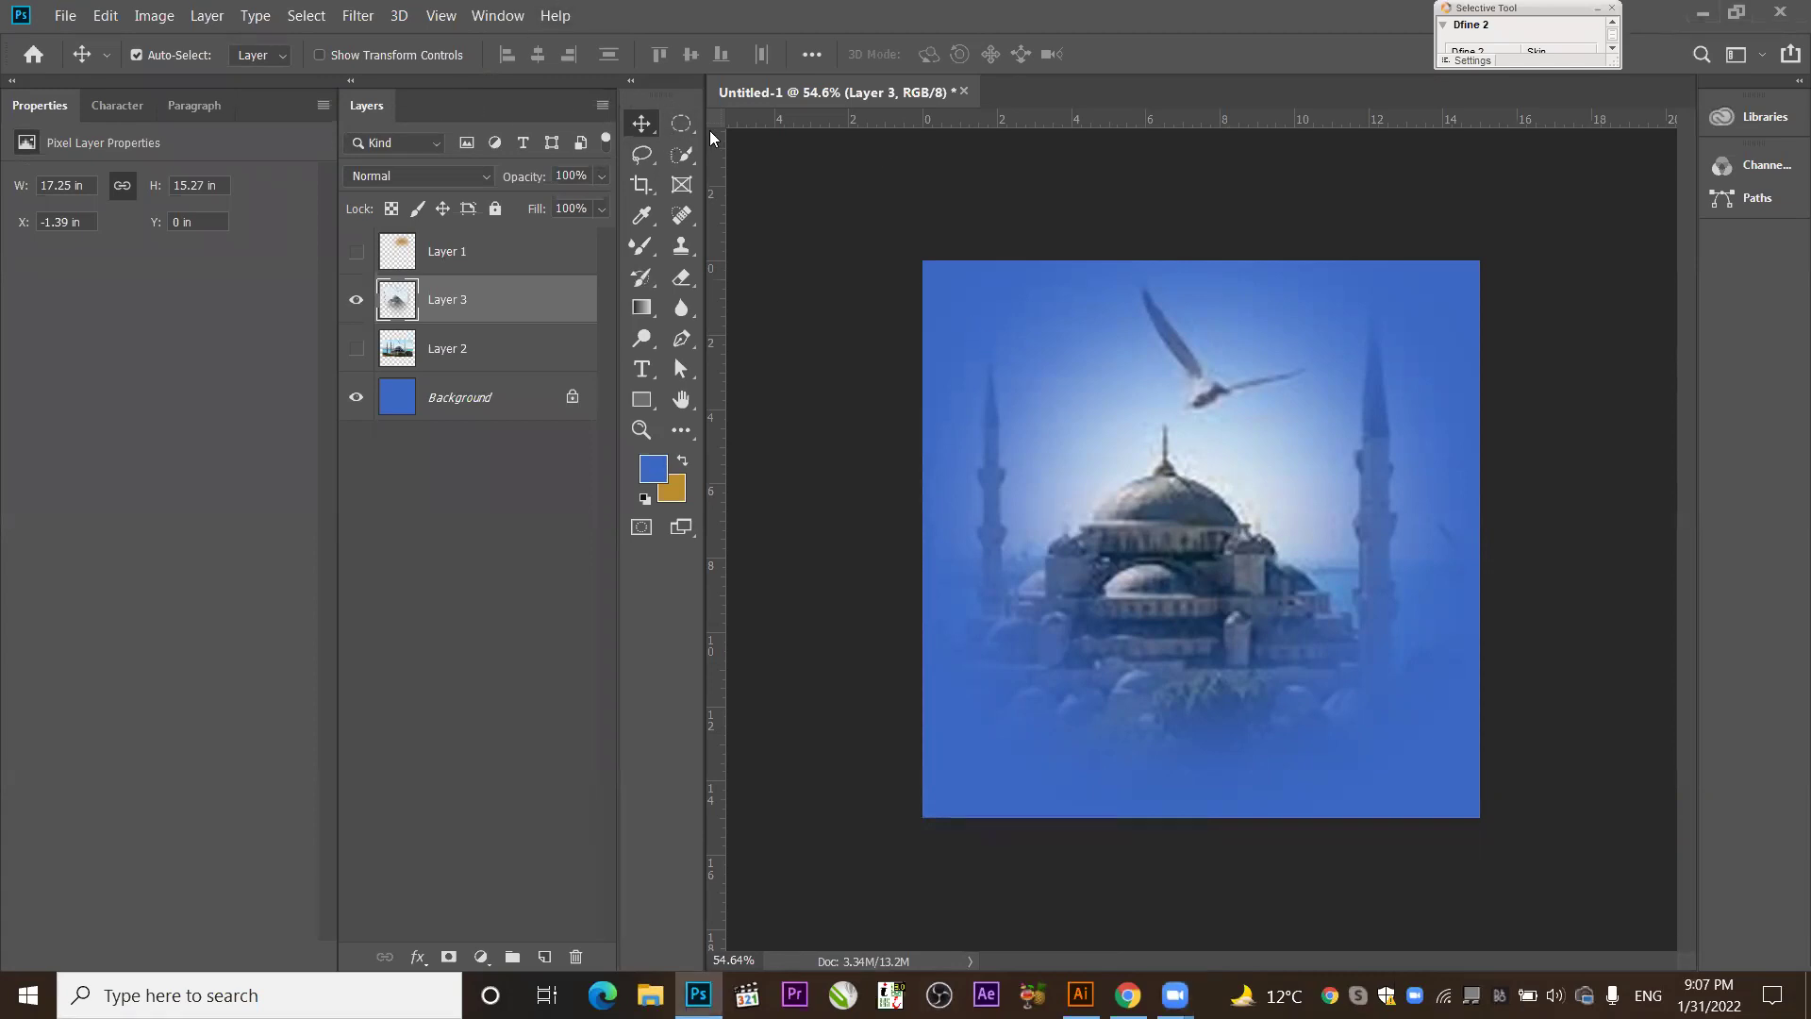
Choose the Elliptical Marquee tool and set its selection mode to Subtract from selection.
left_click(680, 123)
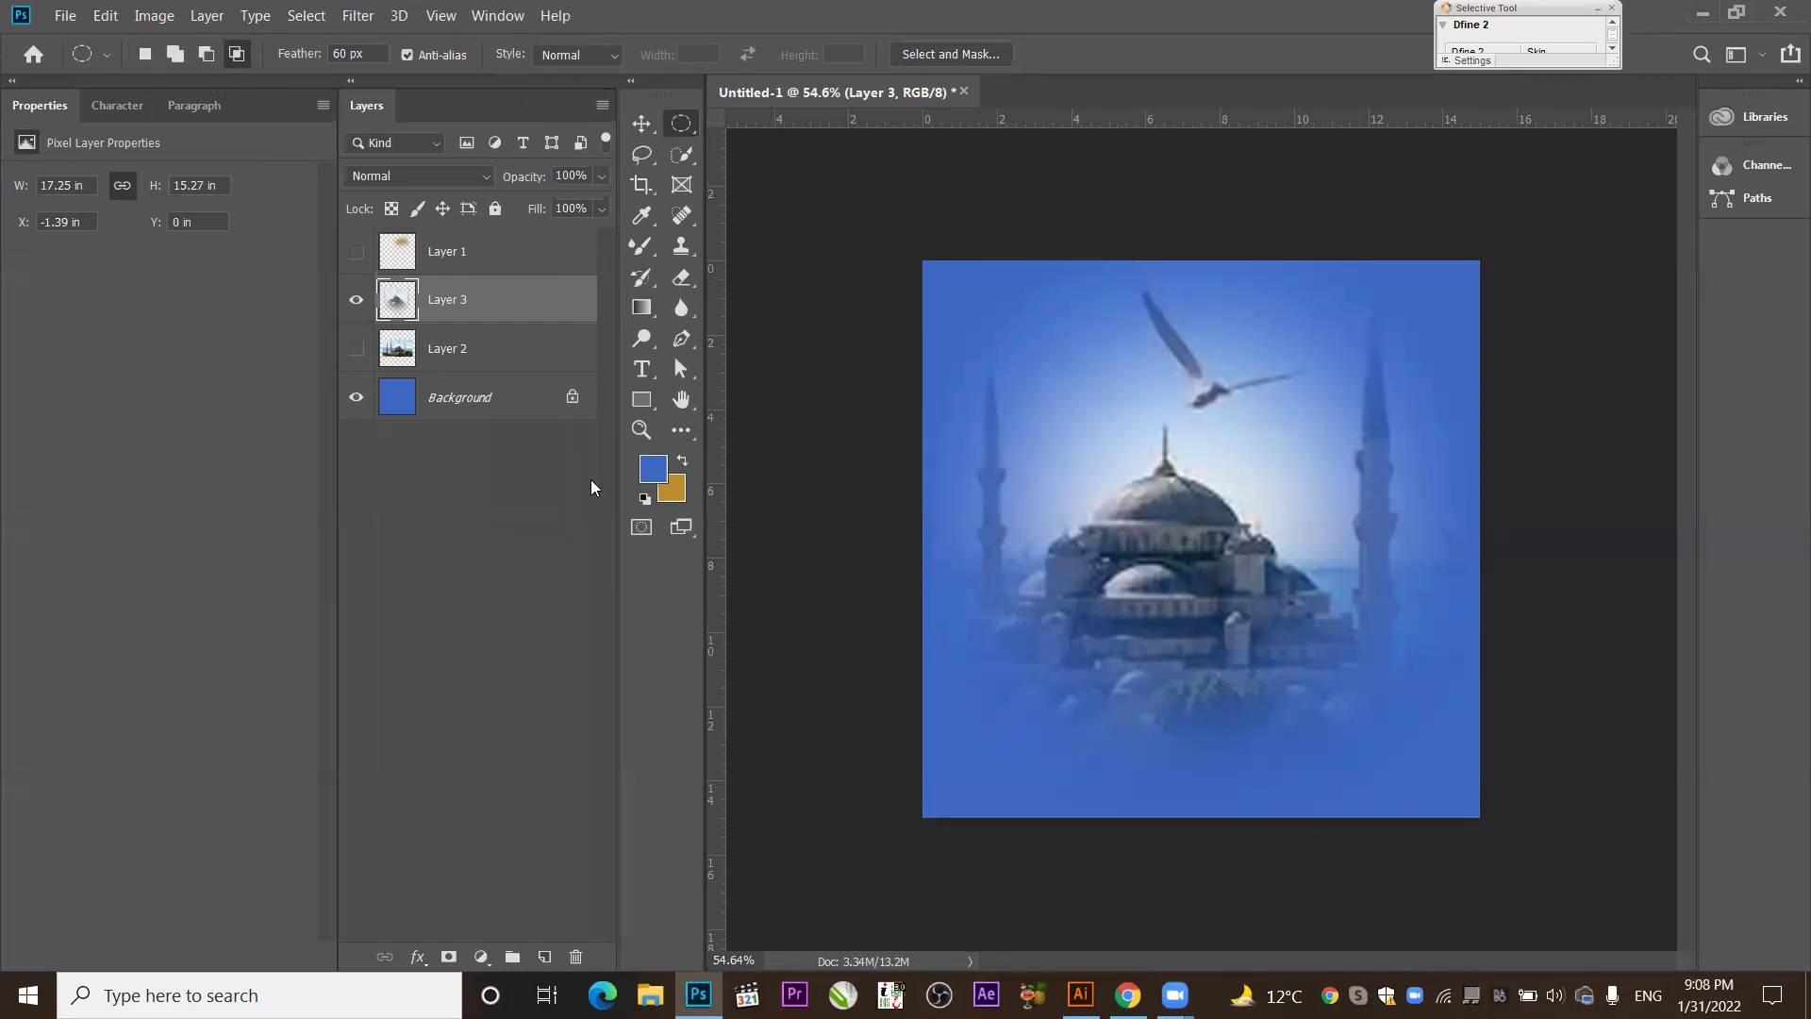
left_click(177, 54)
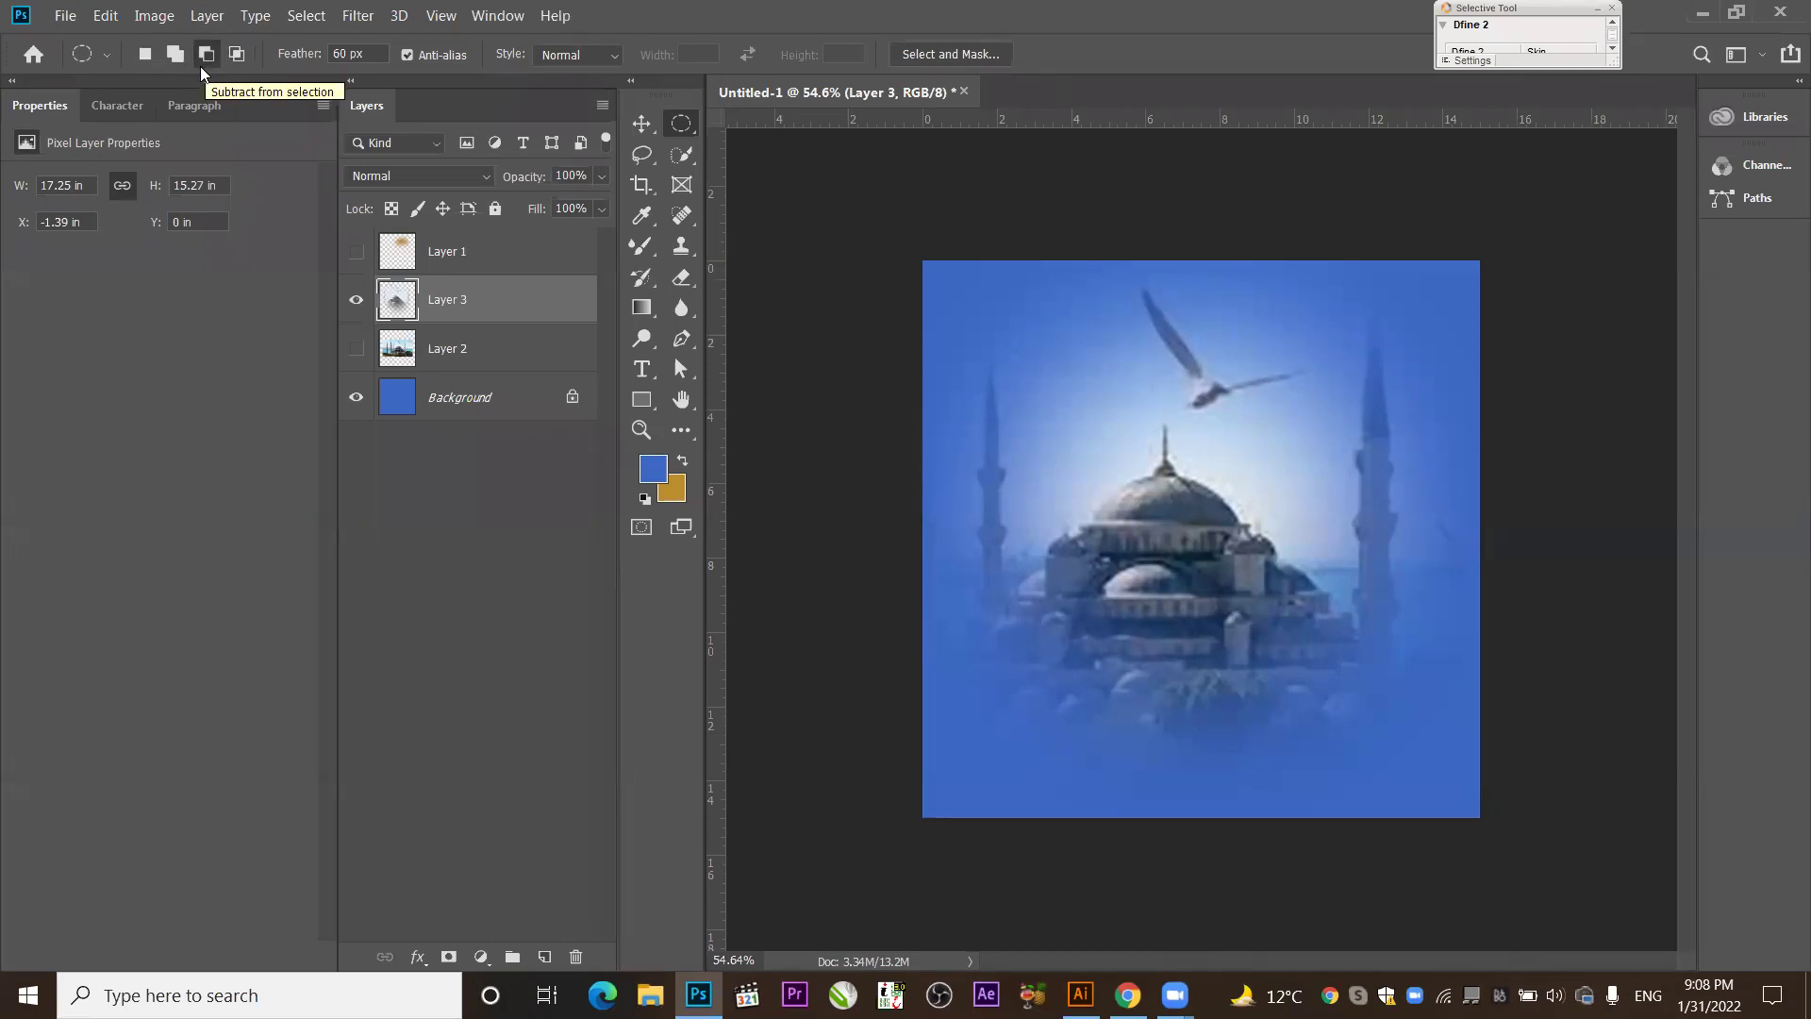
left_click(201, 64)
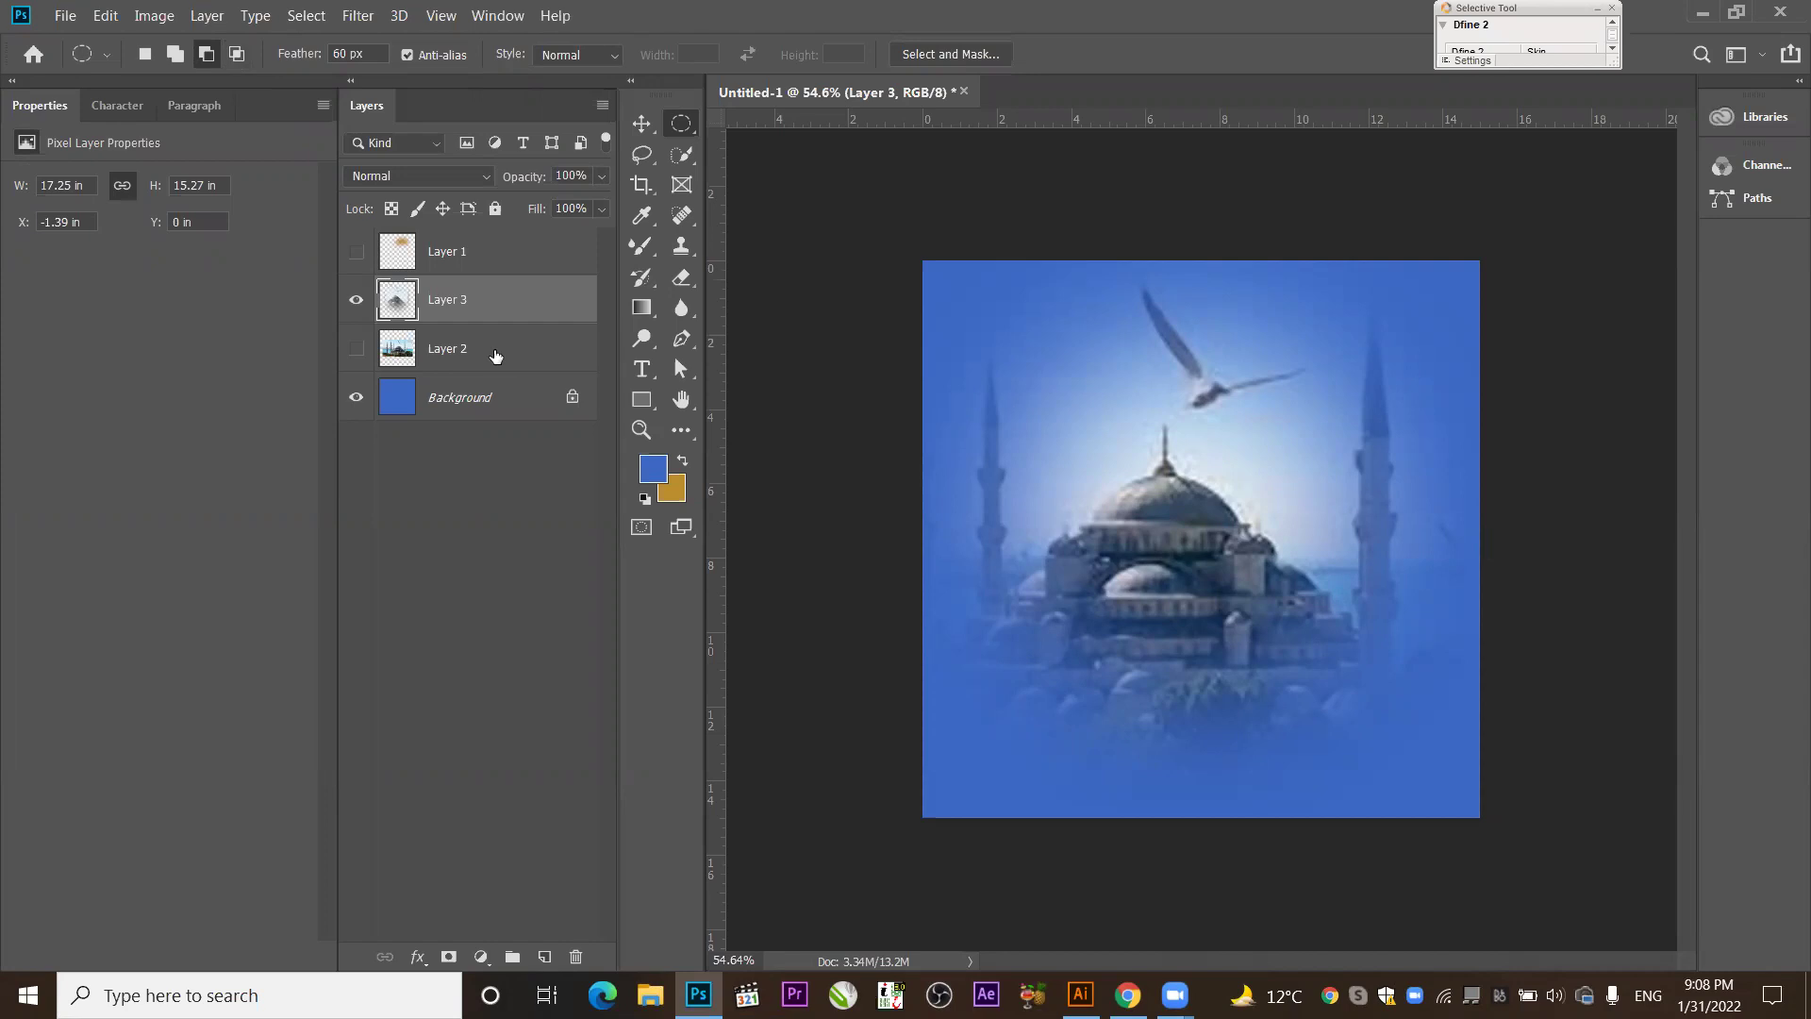
Add a new text layer reading TURKEY below the mosque, near the canvas's lower edge.
left_click(641, 368)
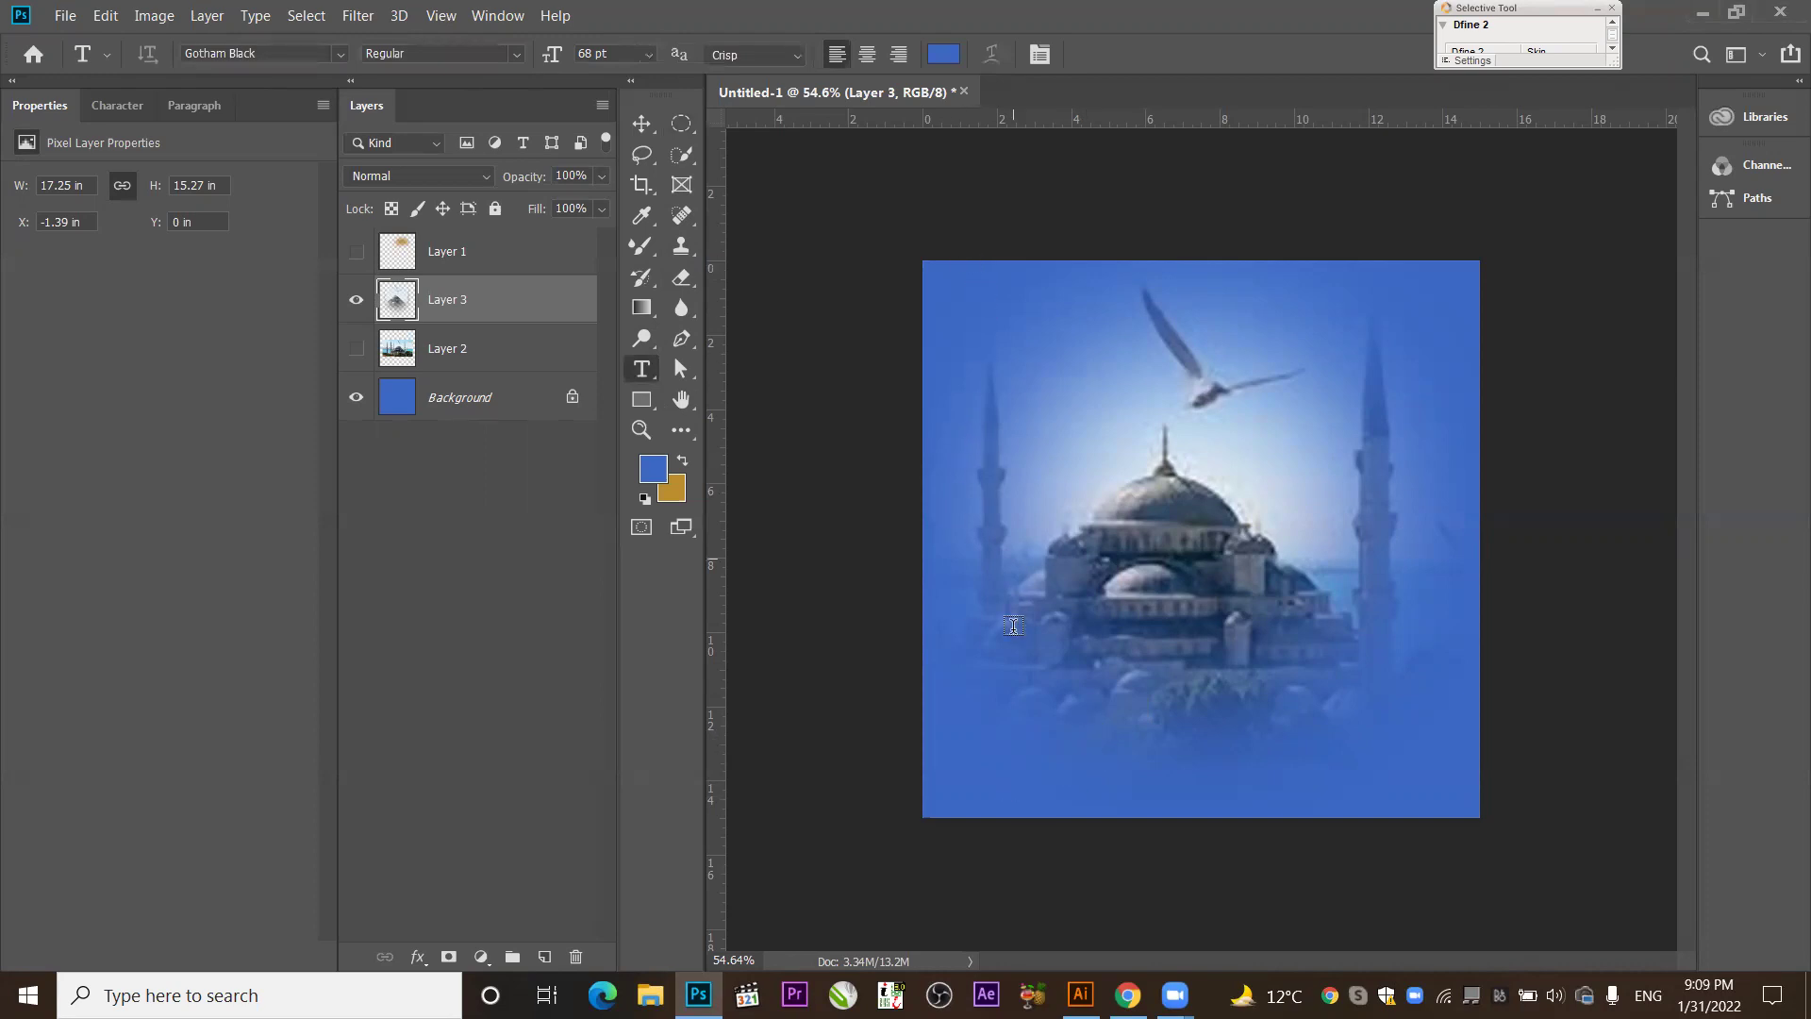
left_click(1015, 773)
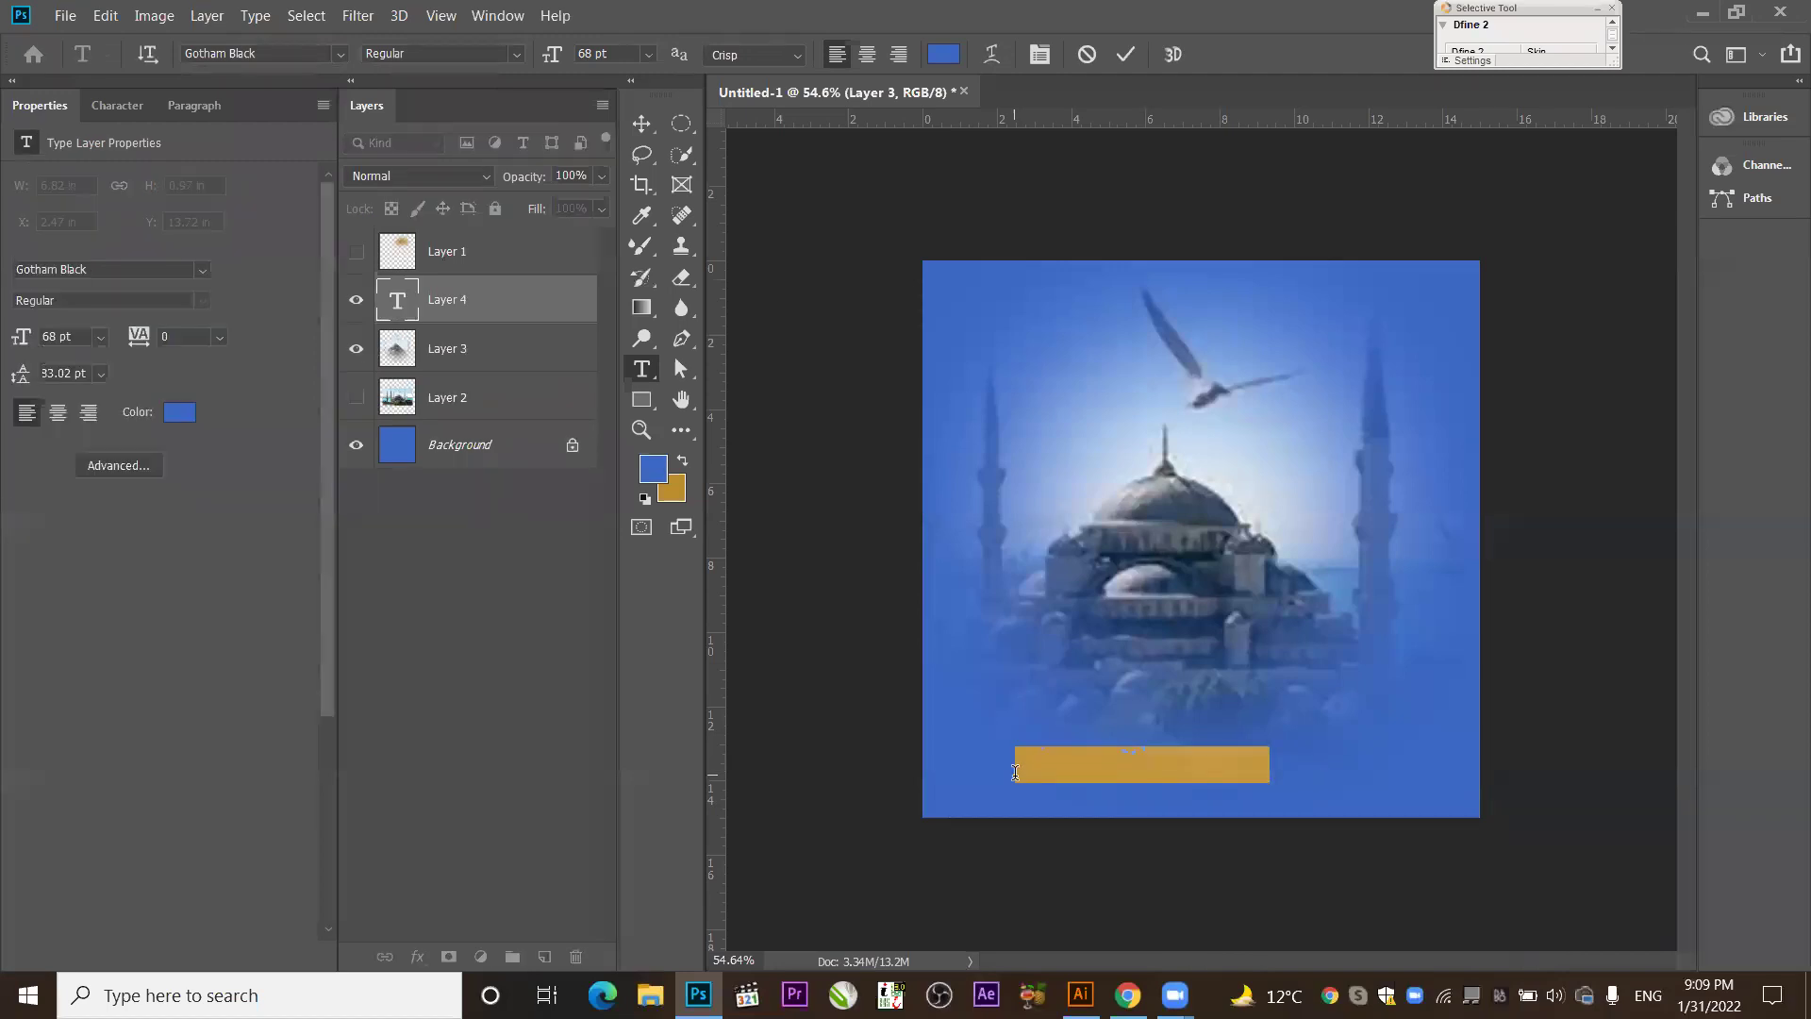
key("BackSpace")
type("TURKE")
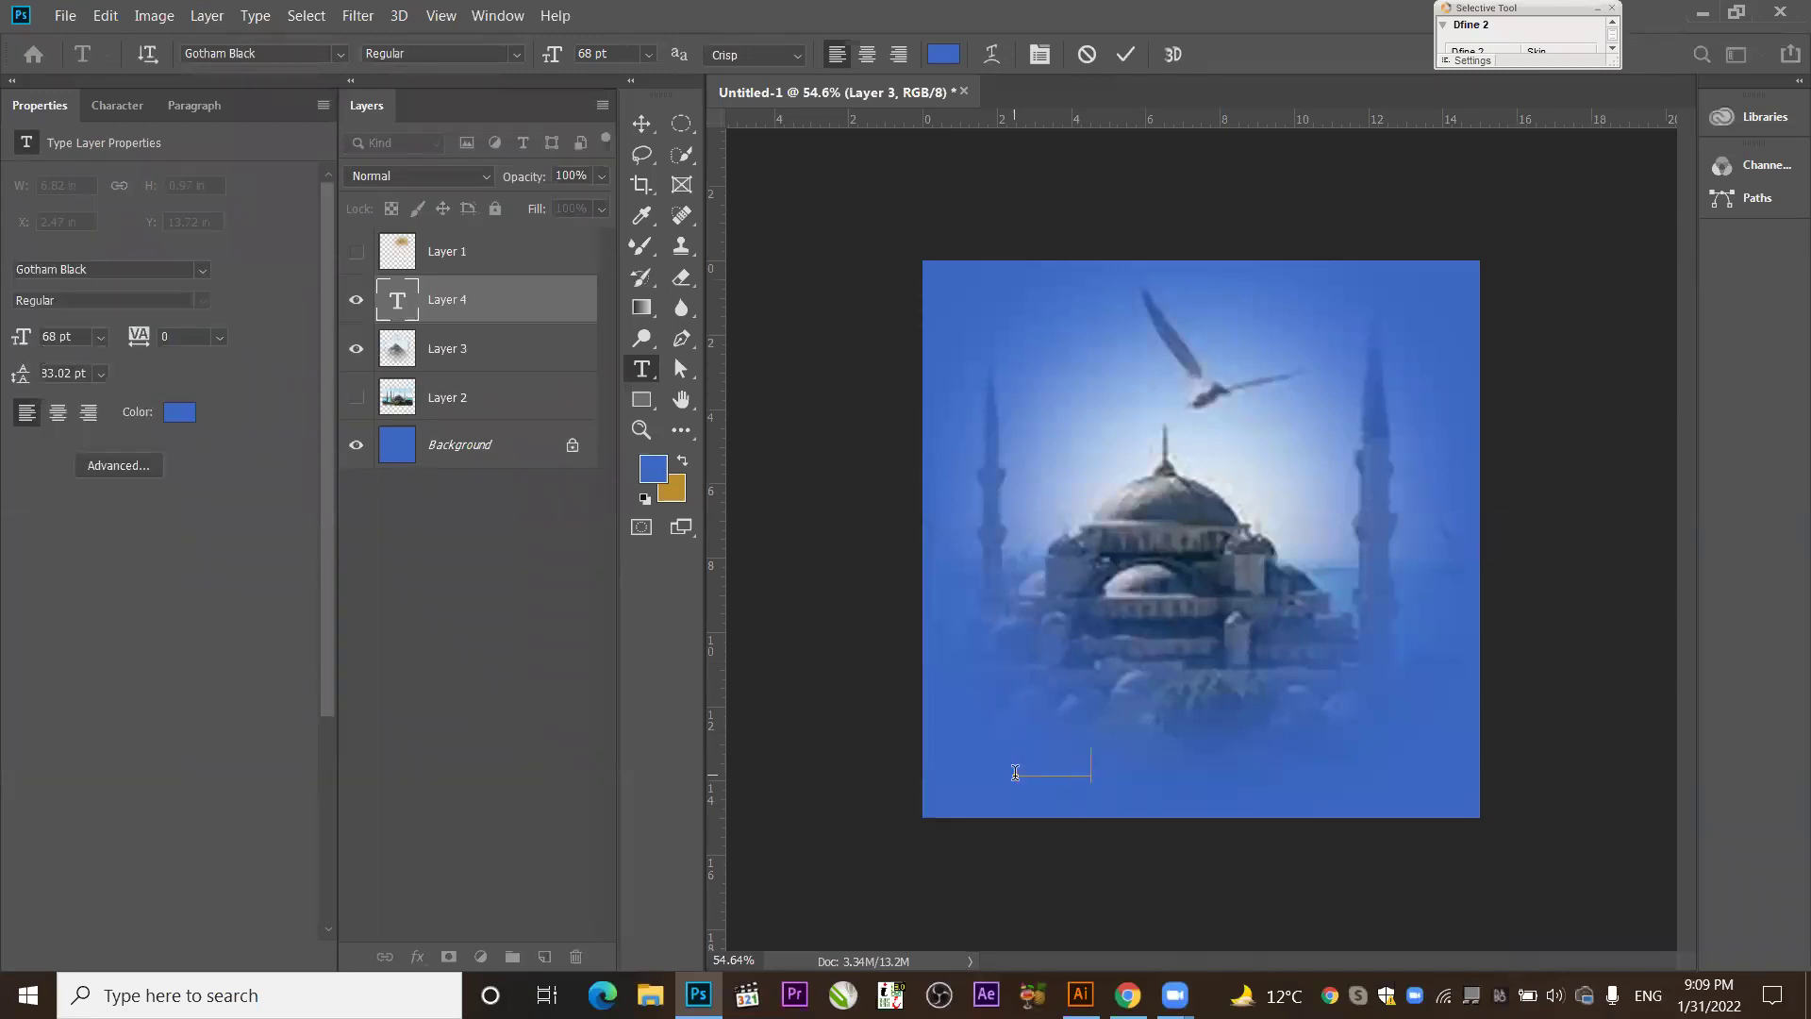
type("Y")
left_click(641, 123)
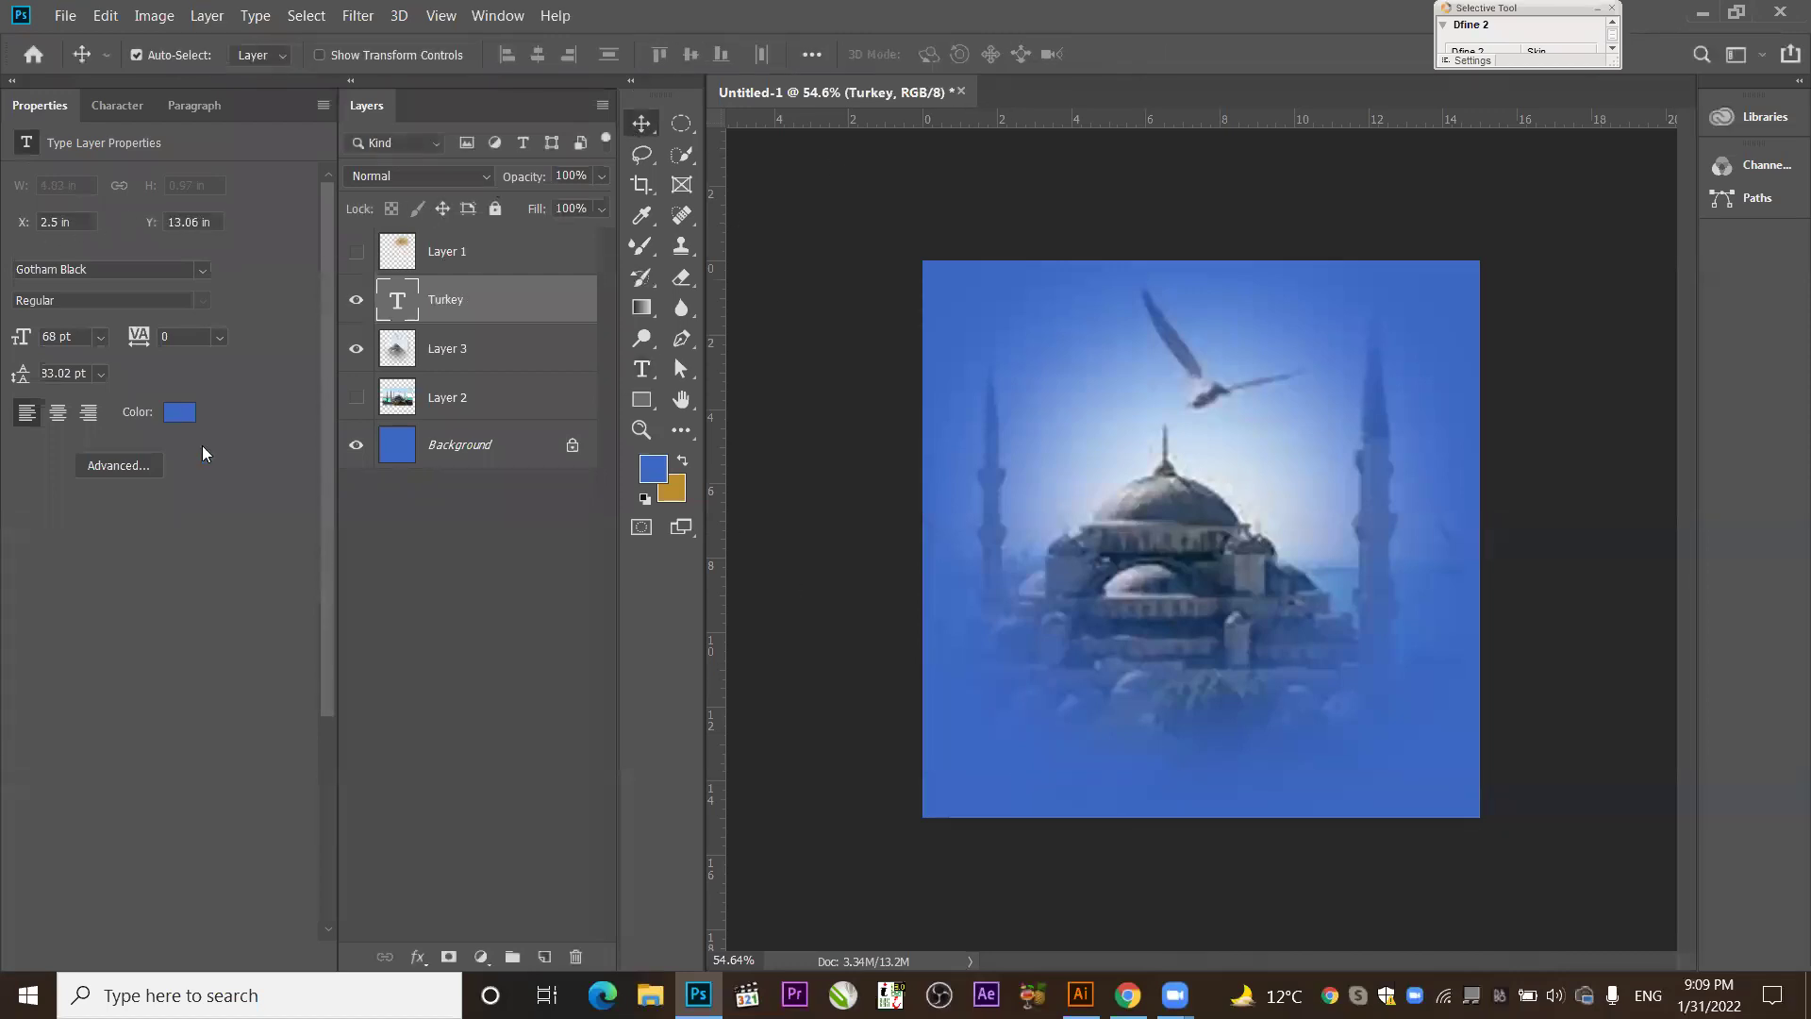
Change the colour of the TURKEY text to bright yellow.
left_click(175, 415)
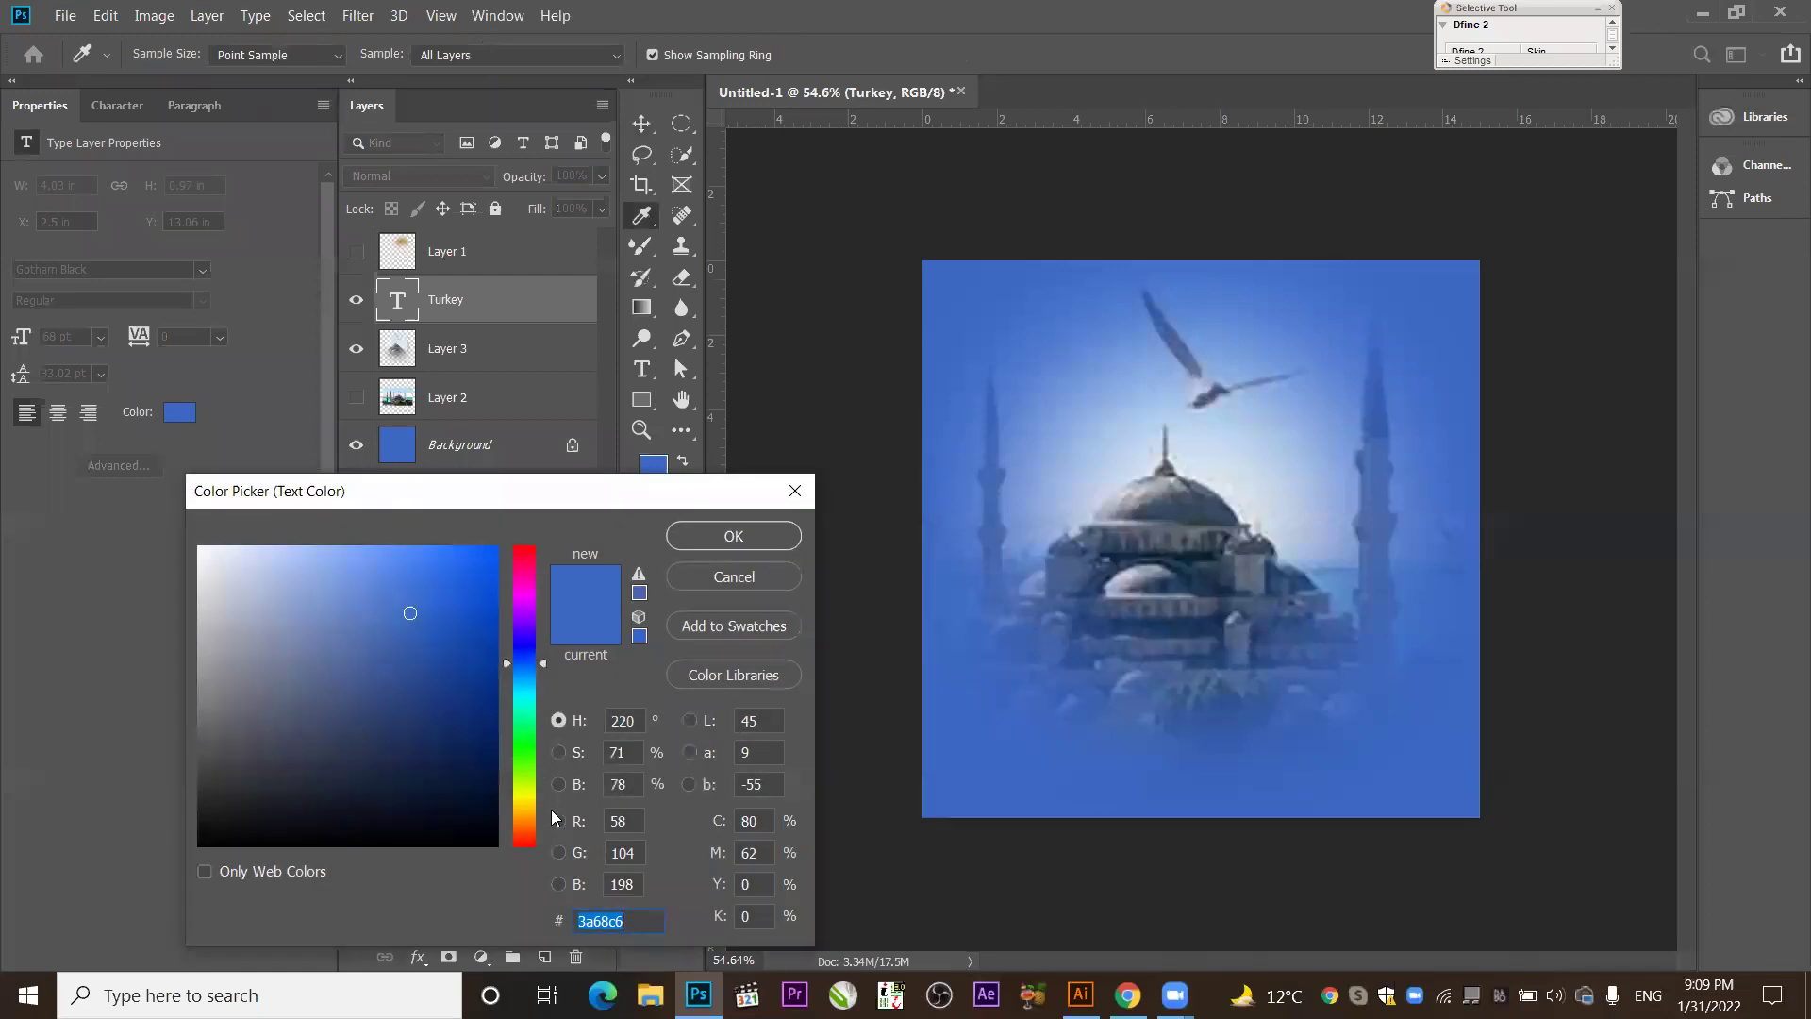
left_click(519, 798)
mouse_move(434, 595)
left_mouse_down()
mouse_move(495, 555)
mouse_move(626, 530)
left_mouse_up()
left_click(696, 535)
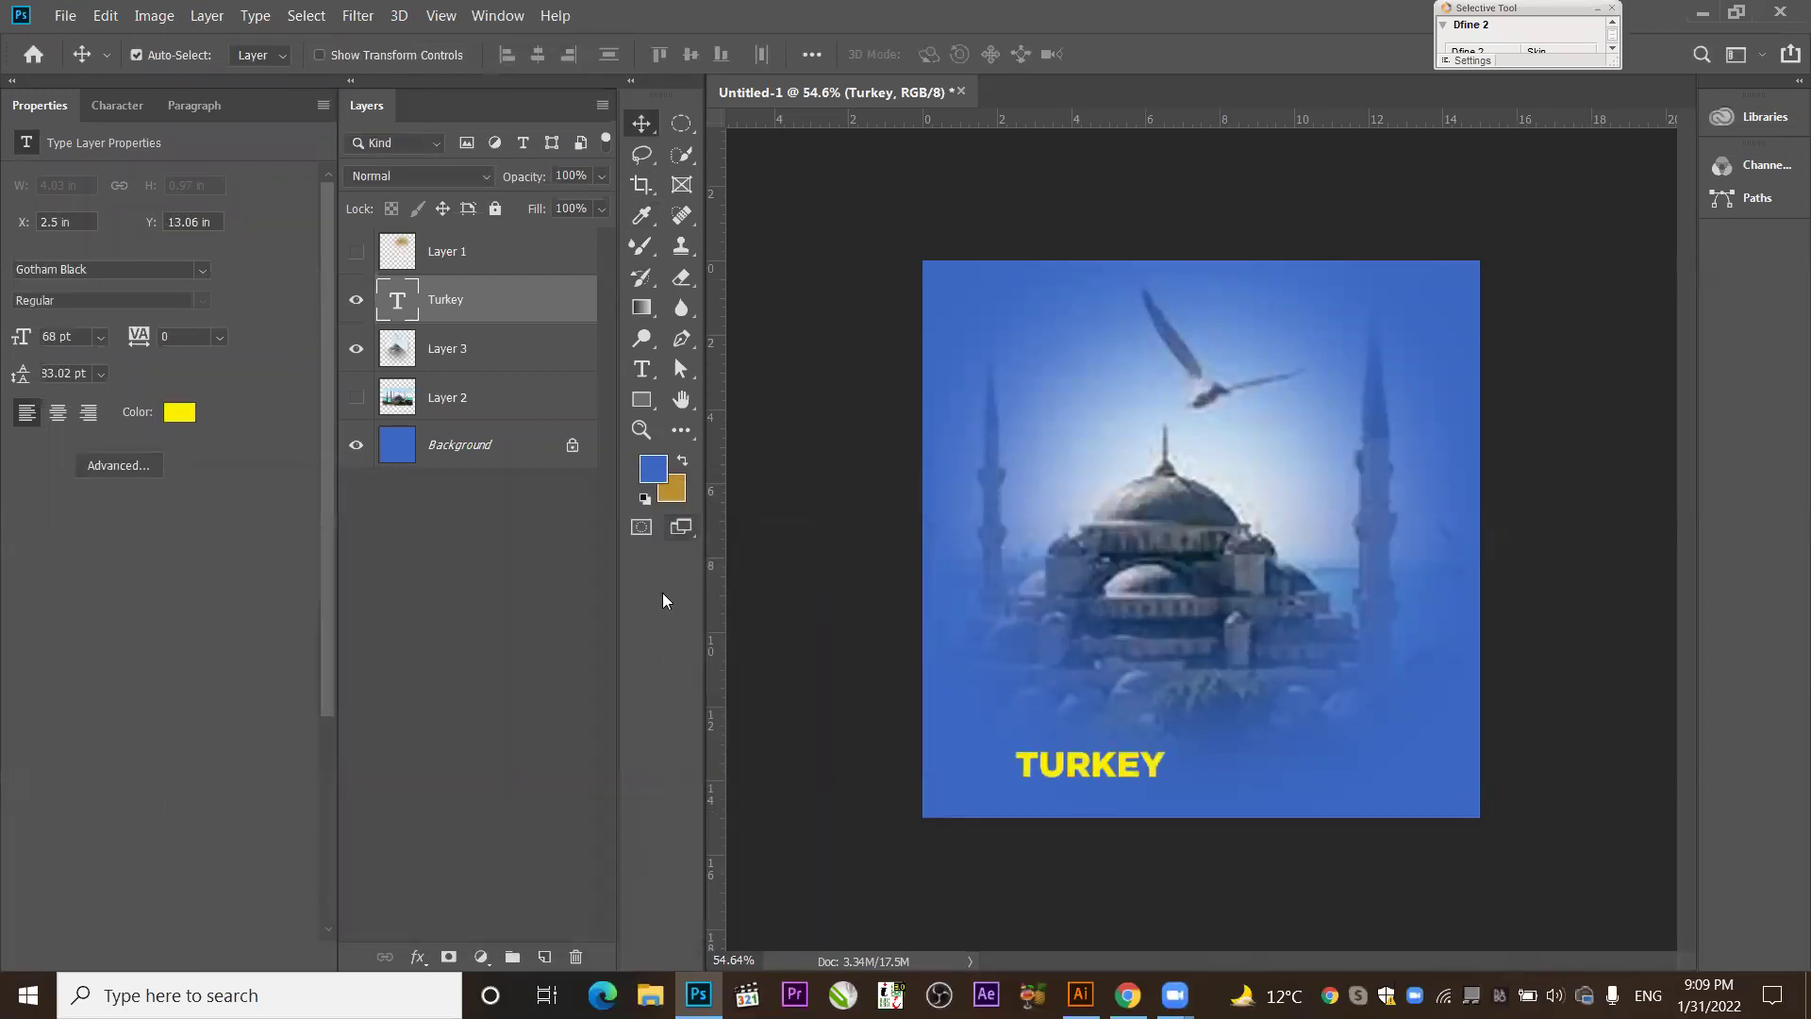
Move the TURKEY text layer above Layer 1 and scale the text proportionally to about 262% across the lower part of the canvas.
left_click_drag(469, 299, 469, 234)
key("ctrl+t")
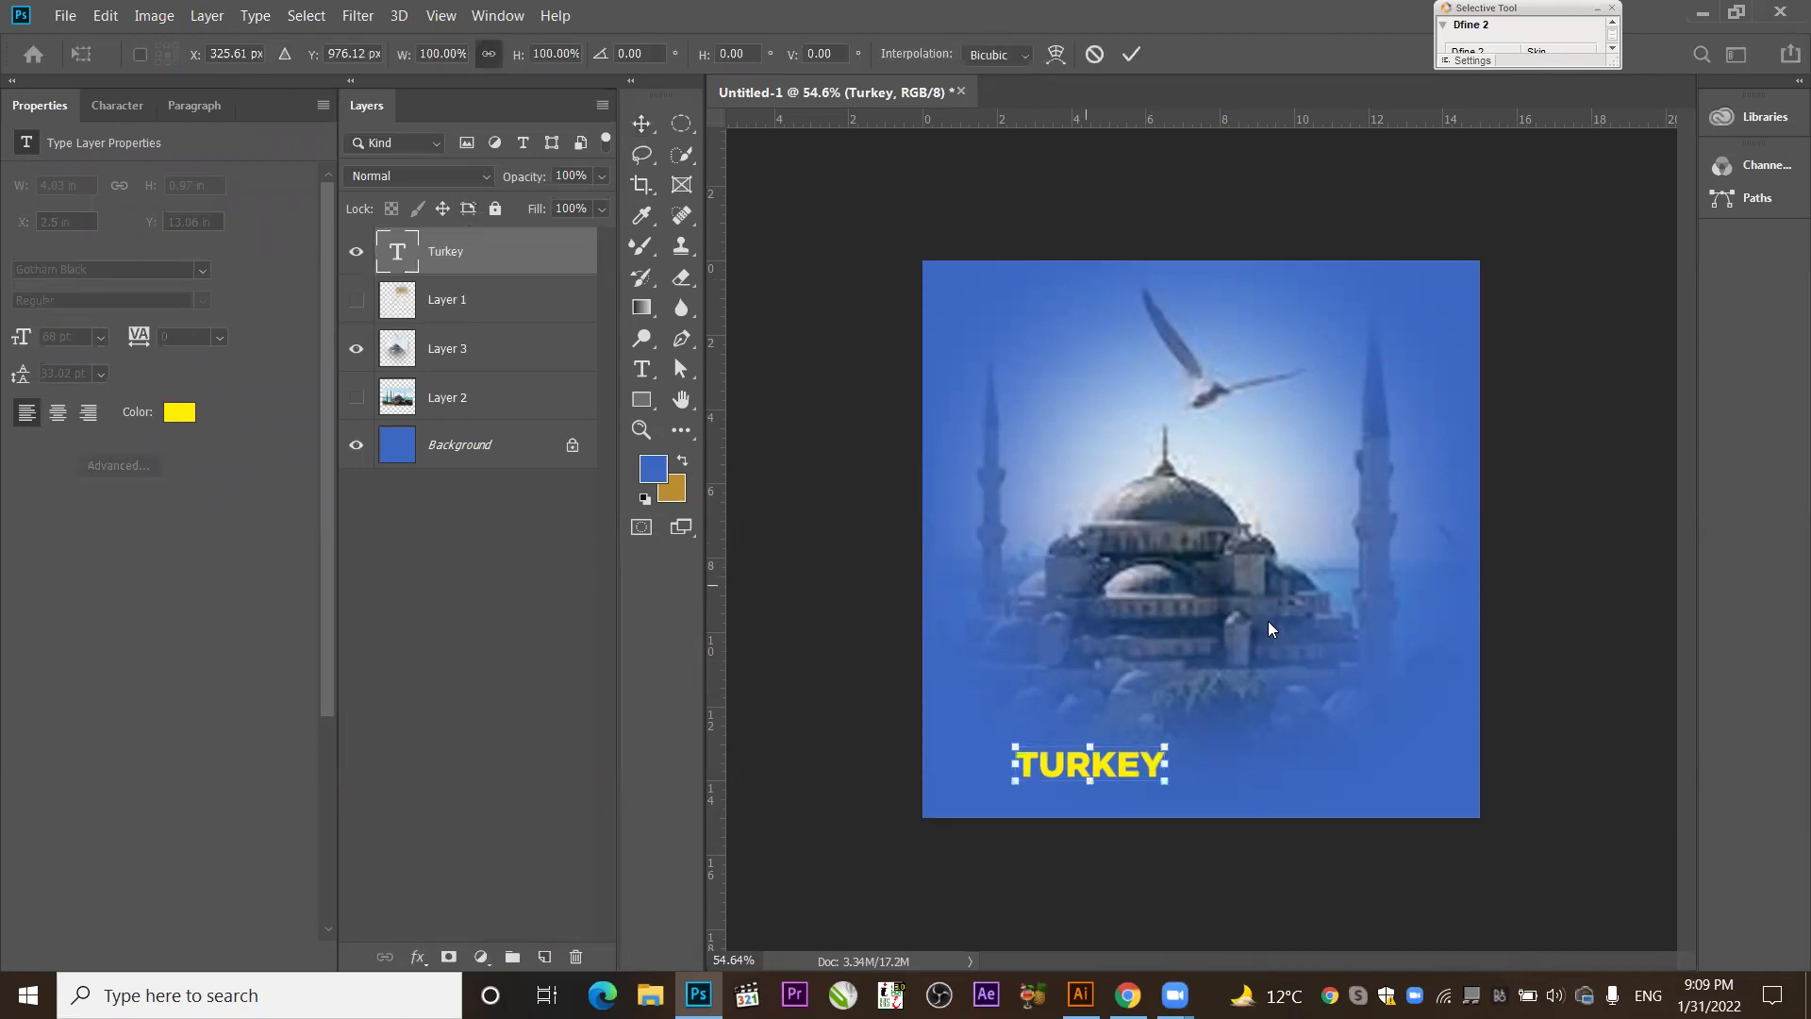
left_click_drag(1169, 763, 1409, 727)
key("Return")
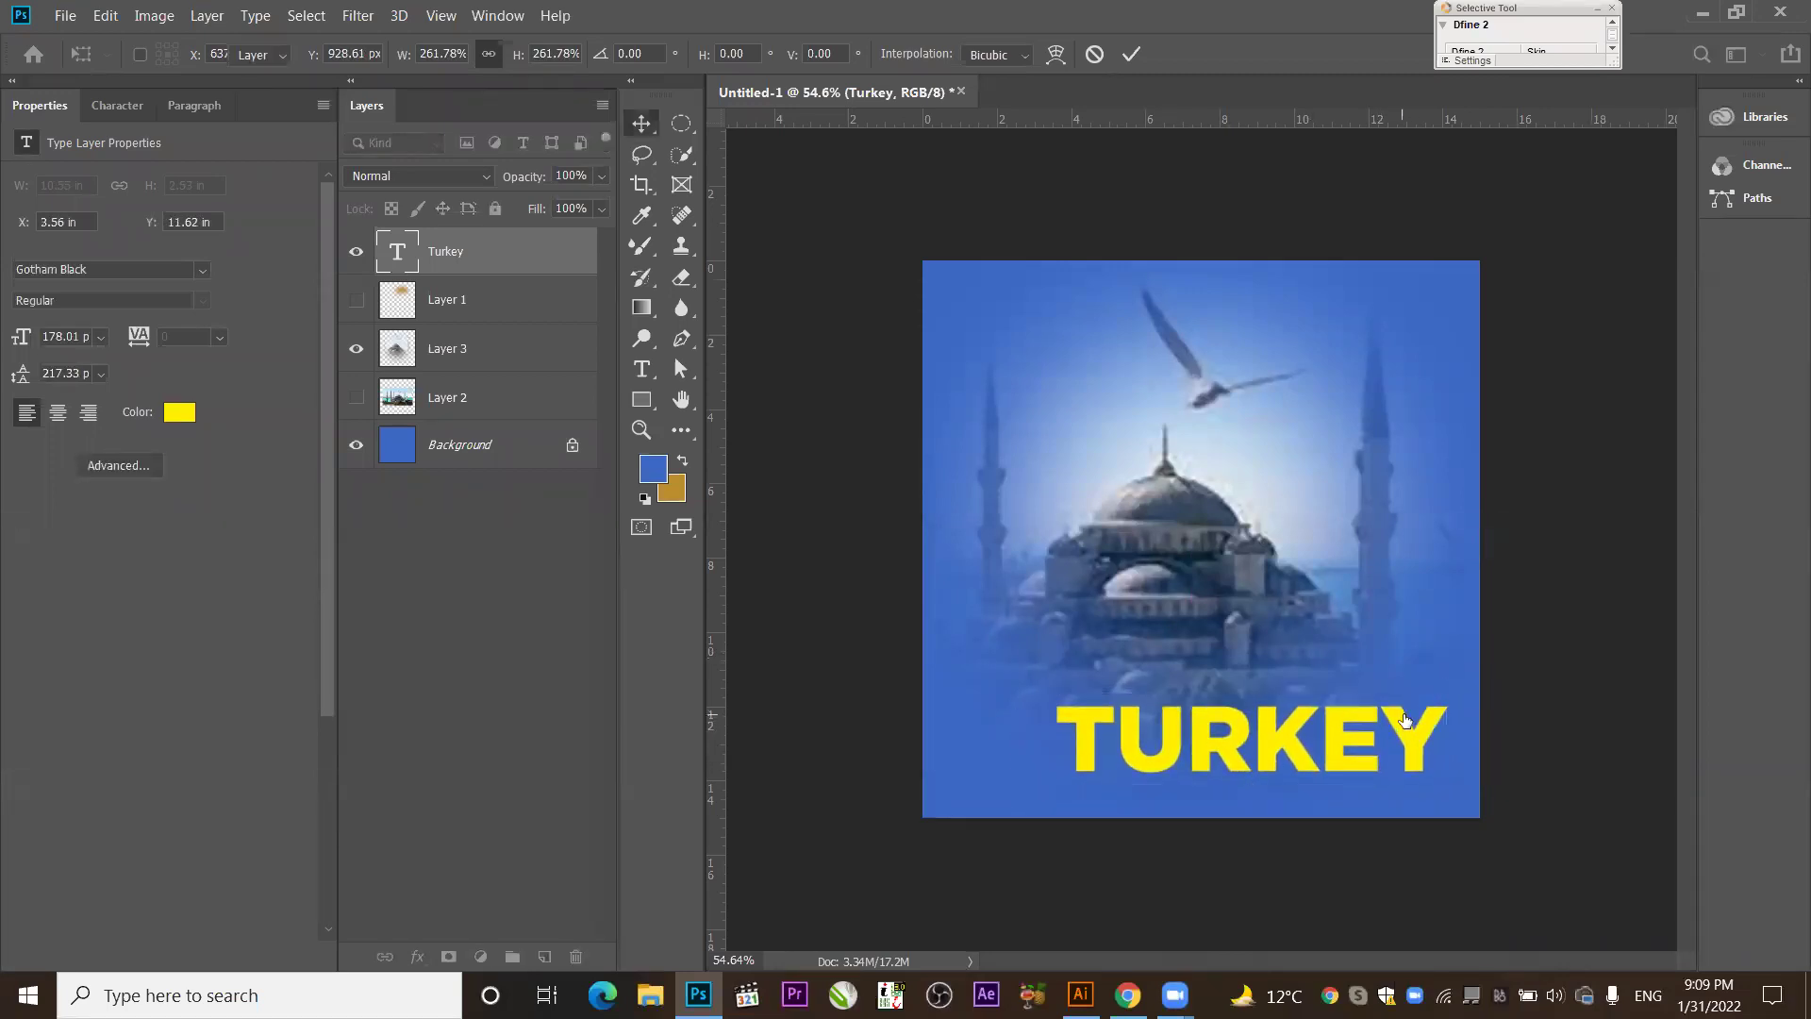